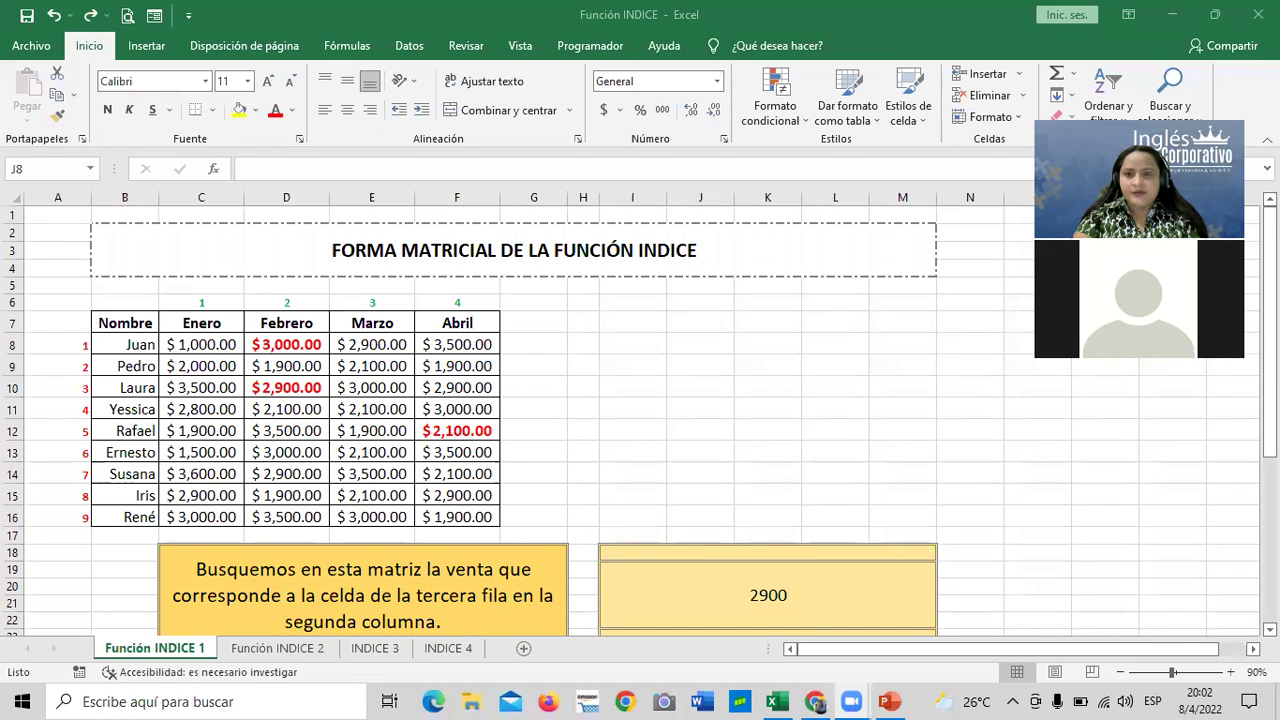
# Step: Leave the Función INDICE workbook and bring up the '2.9 Objetivo de la lección' course page in Chrome
pyautogui.click(1003, 47)
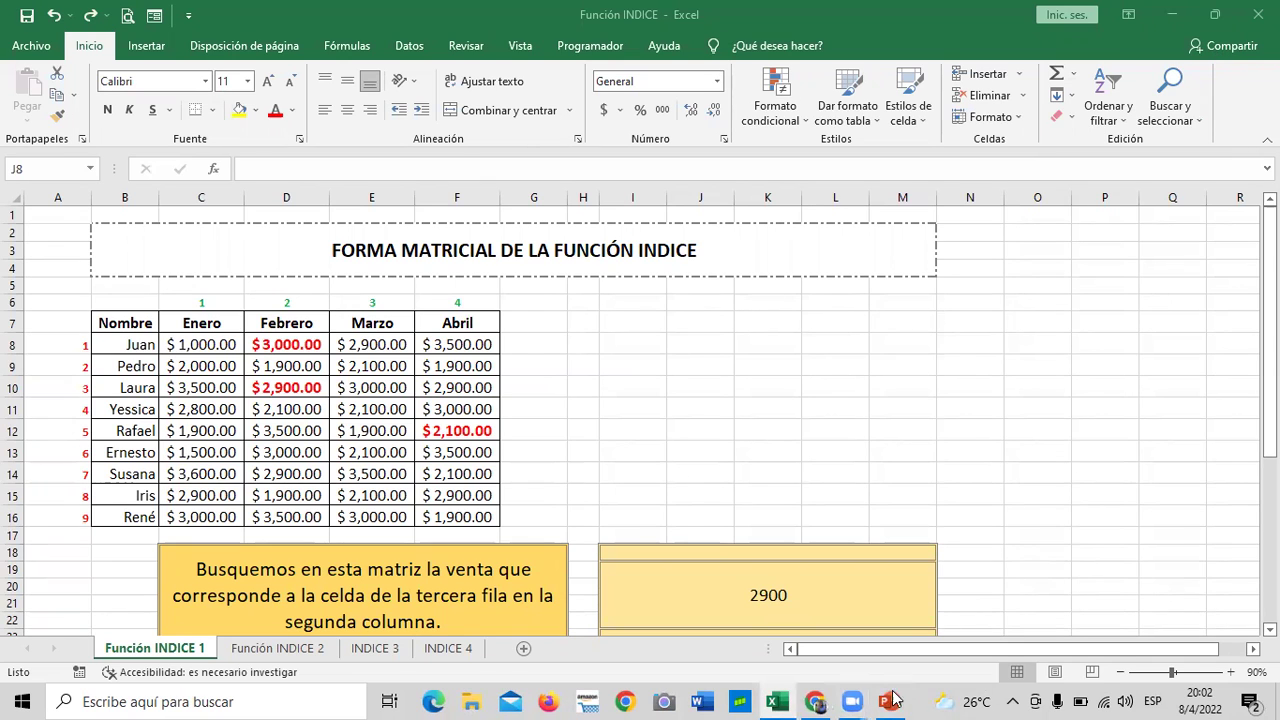
pyautogui.click(817, 701)
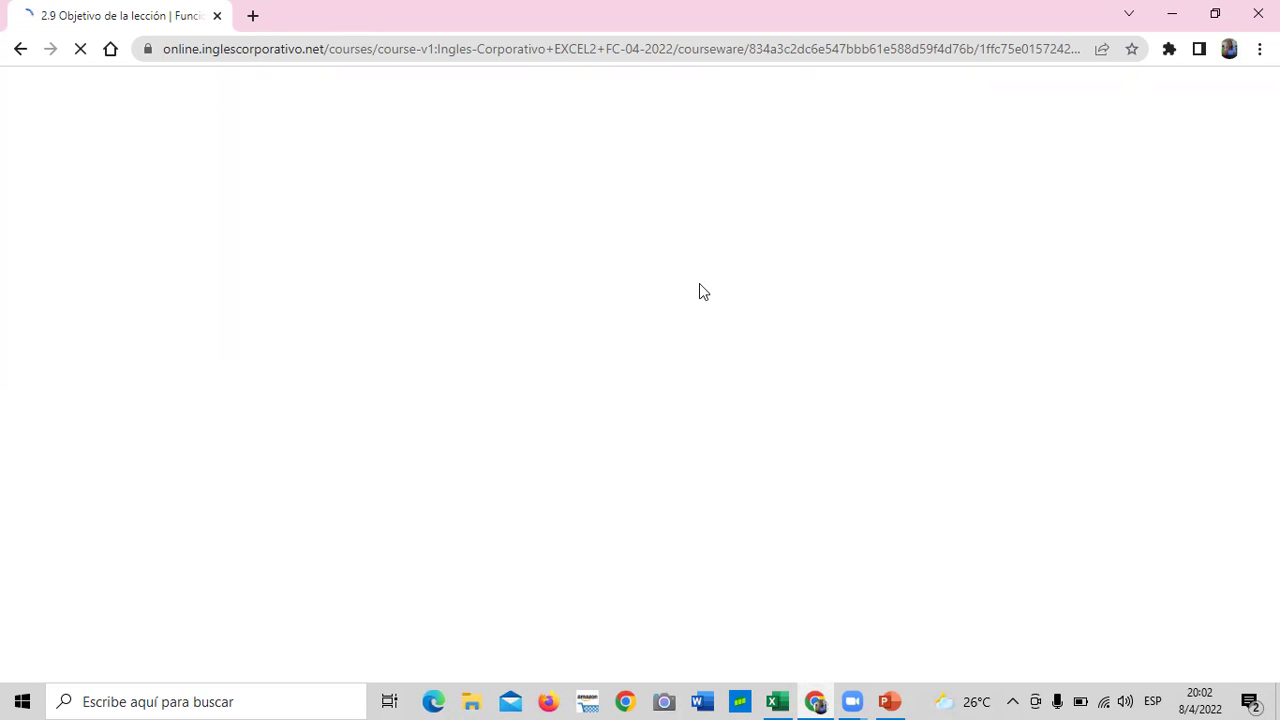
# Step: Read through the lesson page's INDICE matrix-form examples
pyautogui.scroll(-2, 491, 336)
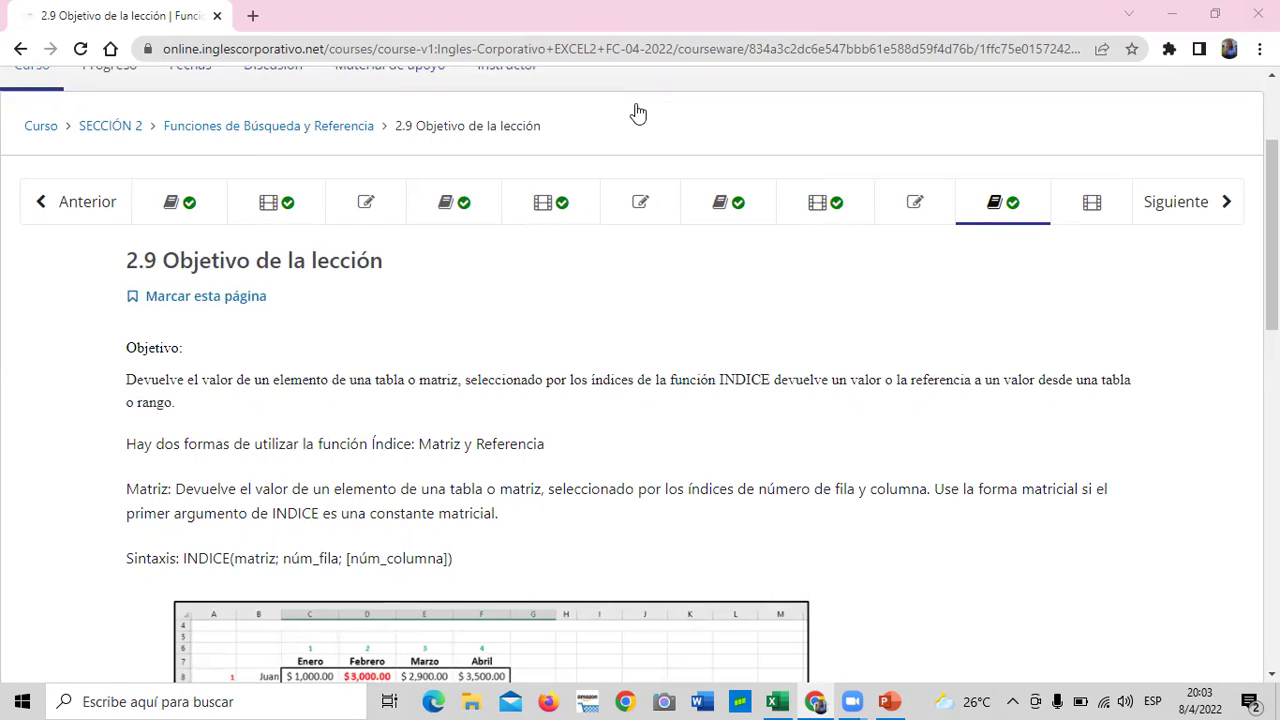
pyautogui.scroll(-3, 750, 320)
pyautogui.scroll(-4, 750, 340)
pyautogui.scroll(-2, 735, 335)
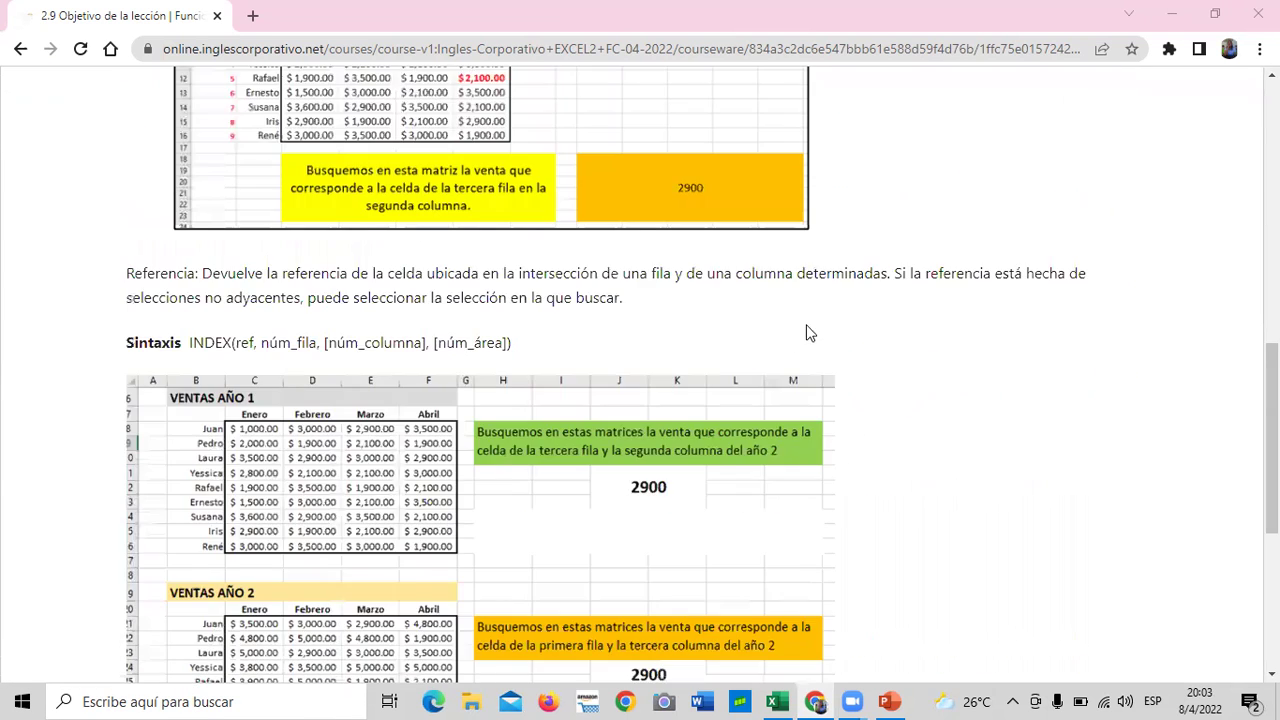
pyautogui.scroll(10, 810, 333)
pyautogui.scroll(-1, 810, 333)
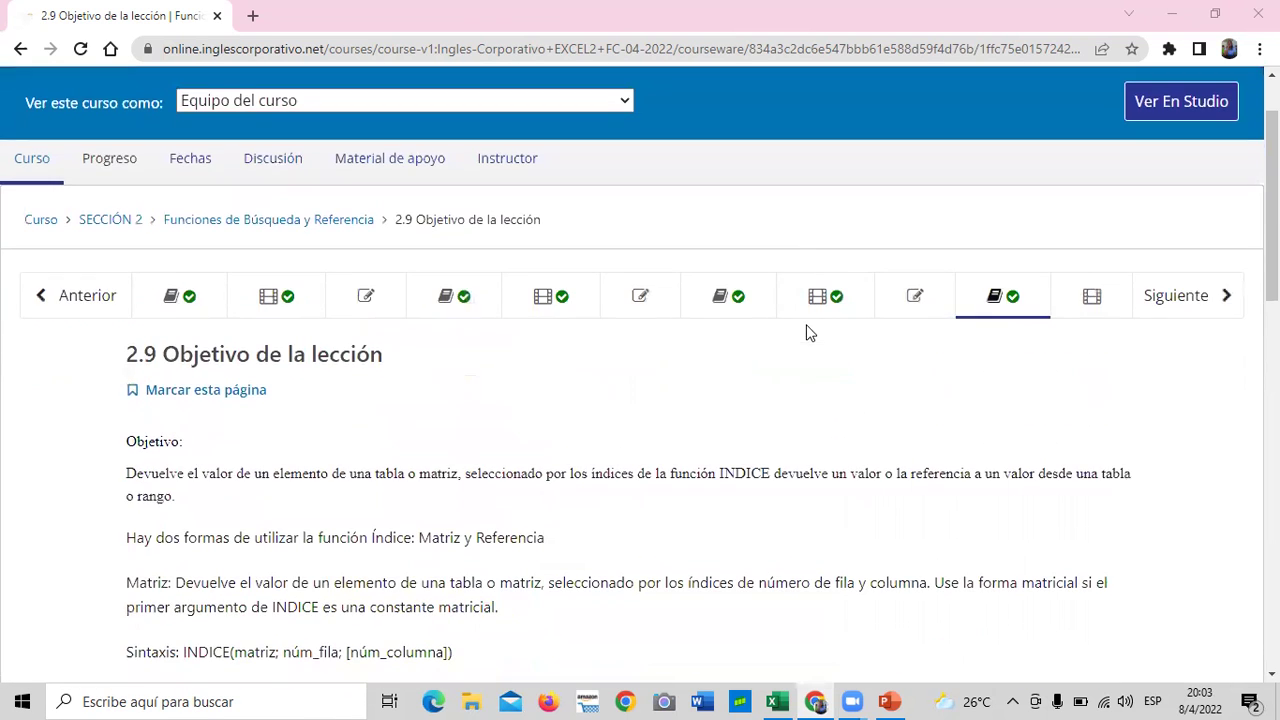
pyautogui.scroll(-1, 742, 270)
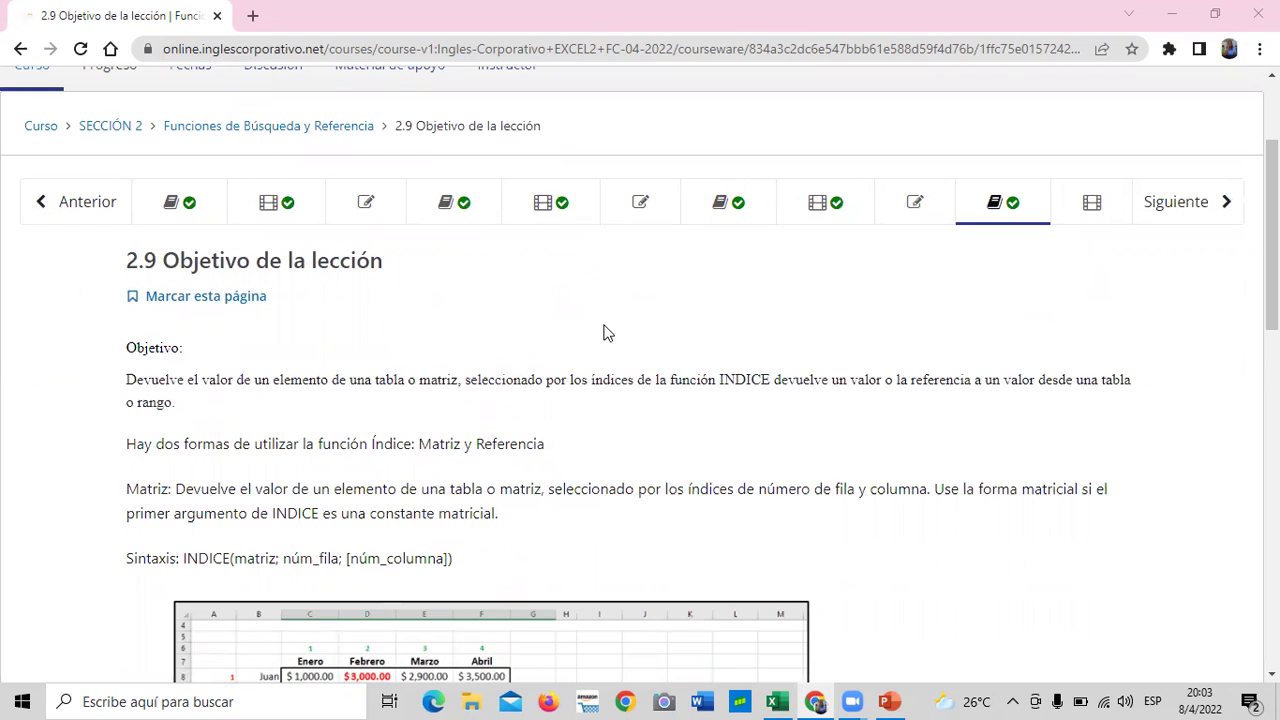
# Step: Review the reference-form examples, then switch to the INDICE PowerPoint presentation
pyautogui.scroll(-1, 674, 313)
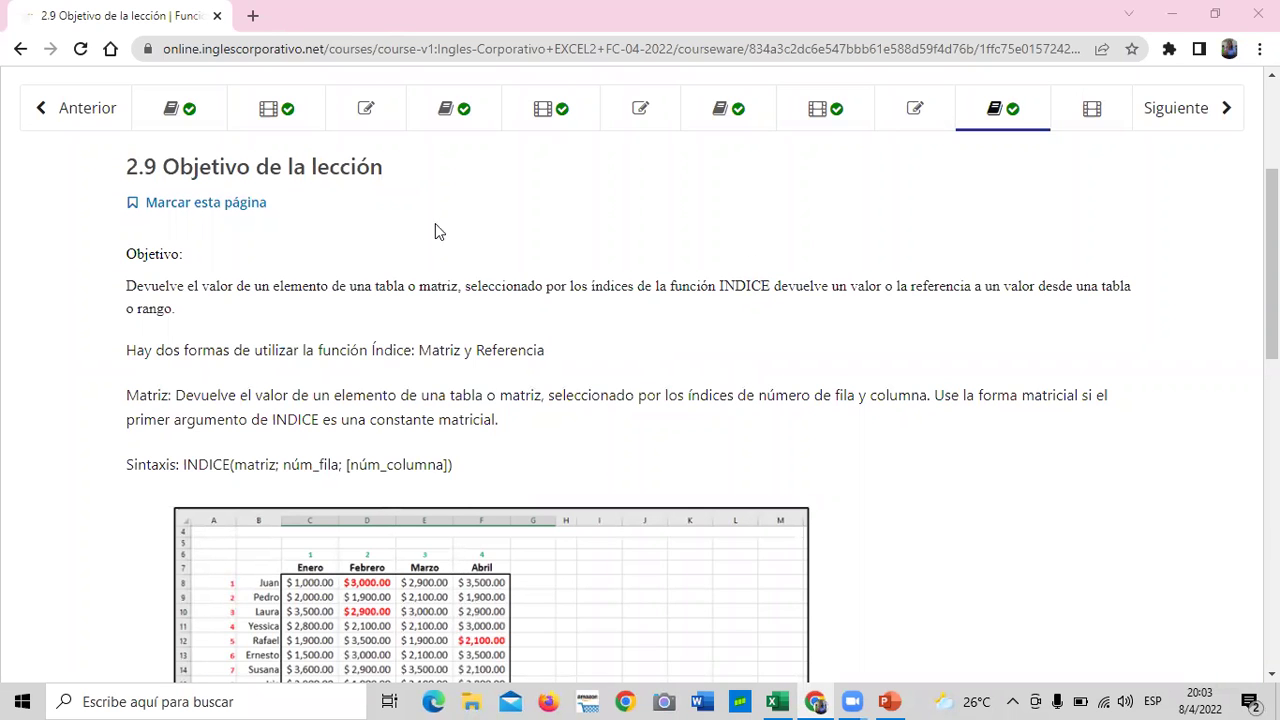
pyautogui.scroll(-1, 684, 493)
pyautogui.scroll(-2, 684, 493)
pyautogui.scroll(-3, 680, 497)
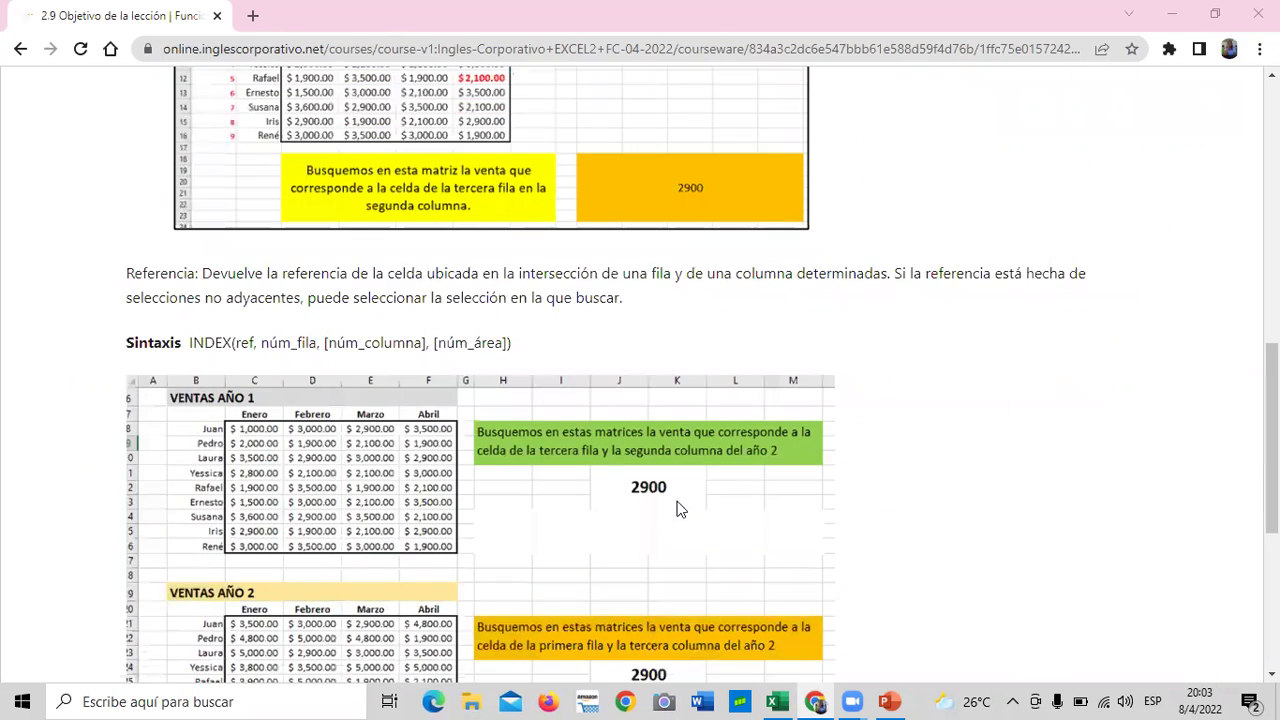
pyautogui.click(893, 700)
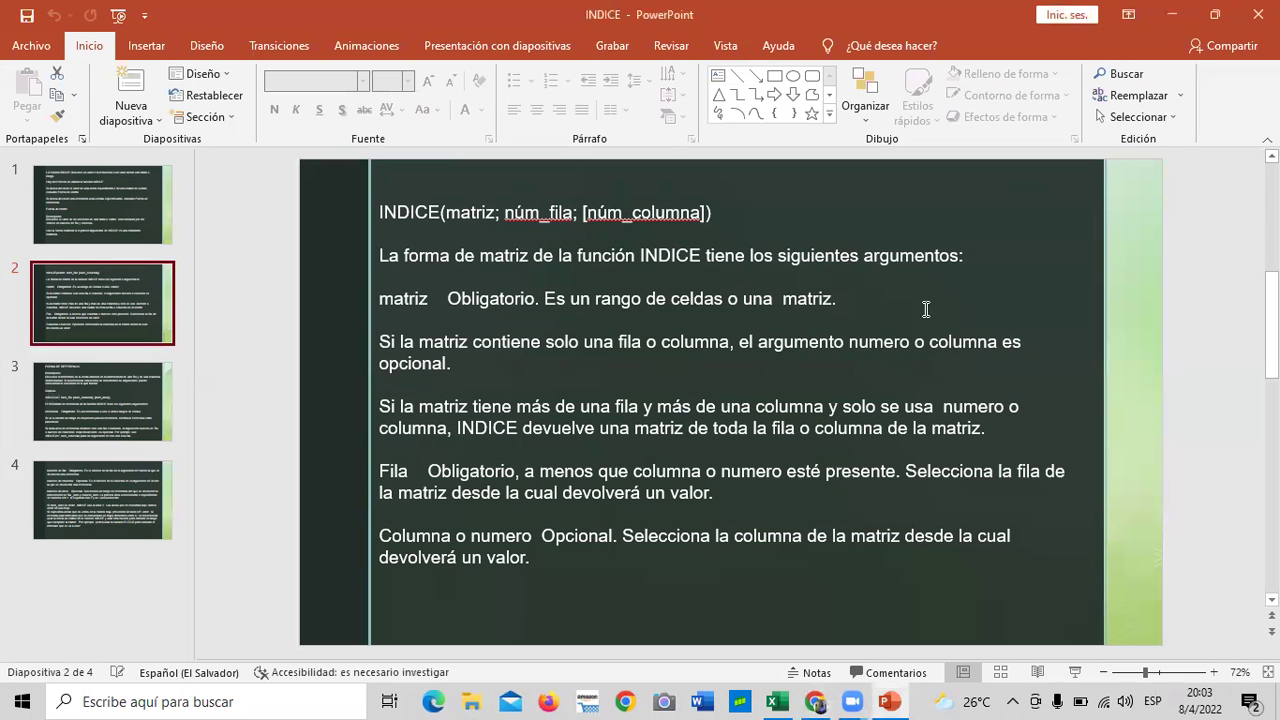
# Step: Show slide 1, introducing INDICE's two forms and the matrix-form description
pyautogui.click(150, 190)
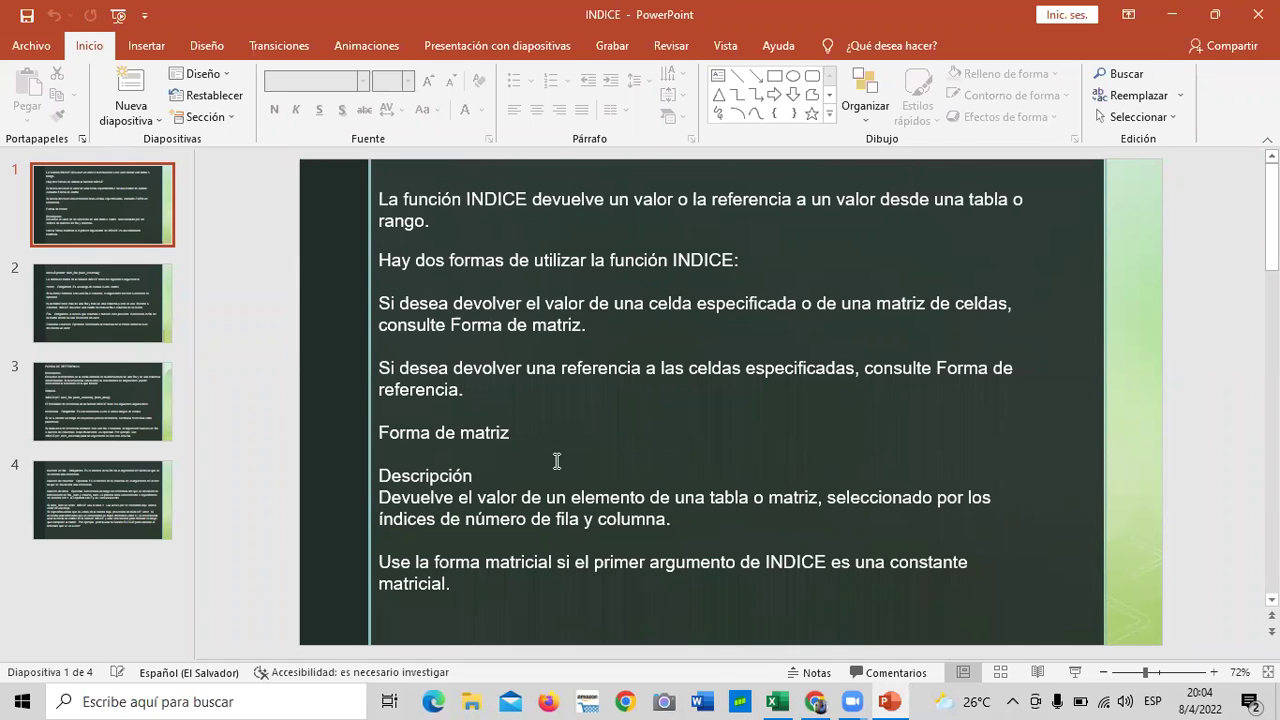
# Step: Show slide 2 with INDICE's matrix-form syntax and its matriz, fila and columna arguments
pyautogui.click(103, 302)
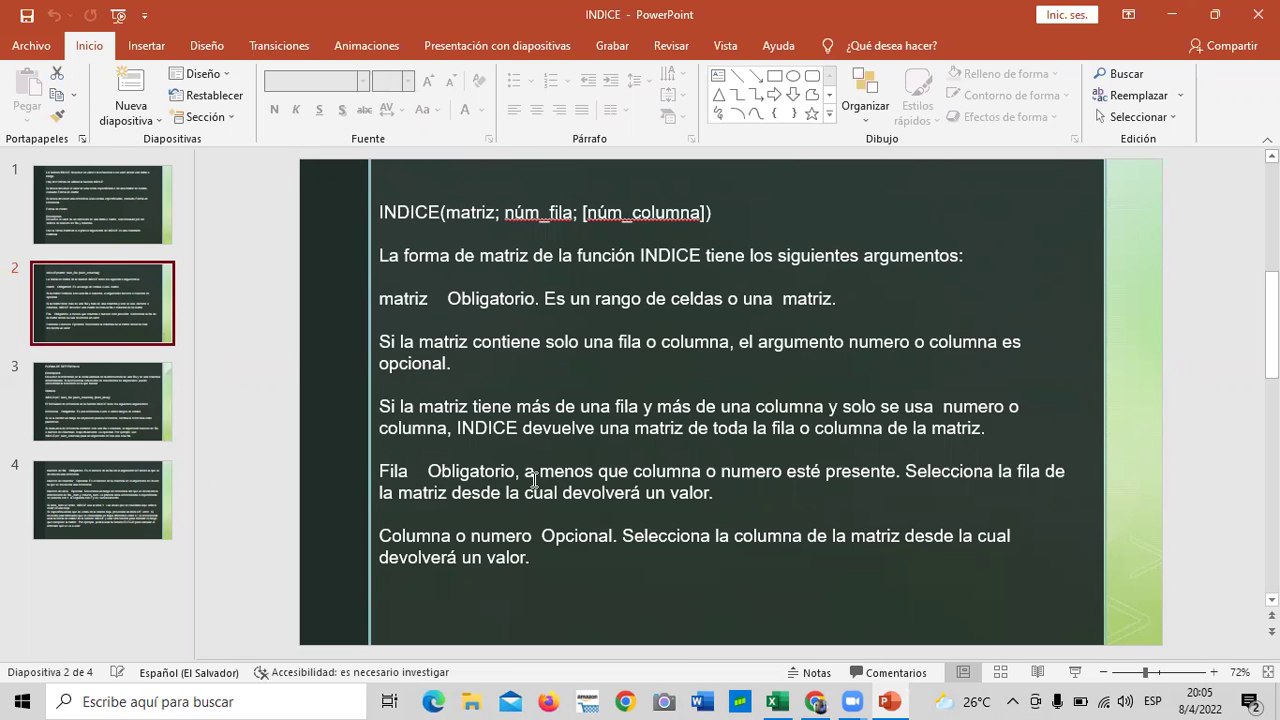
# Step: Show slide 3, 'FORMA DE REFERENCIA', with INDICE's reference-form syntax and ref argument
pyautogui.click(130, 428)
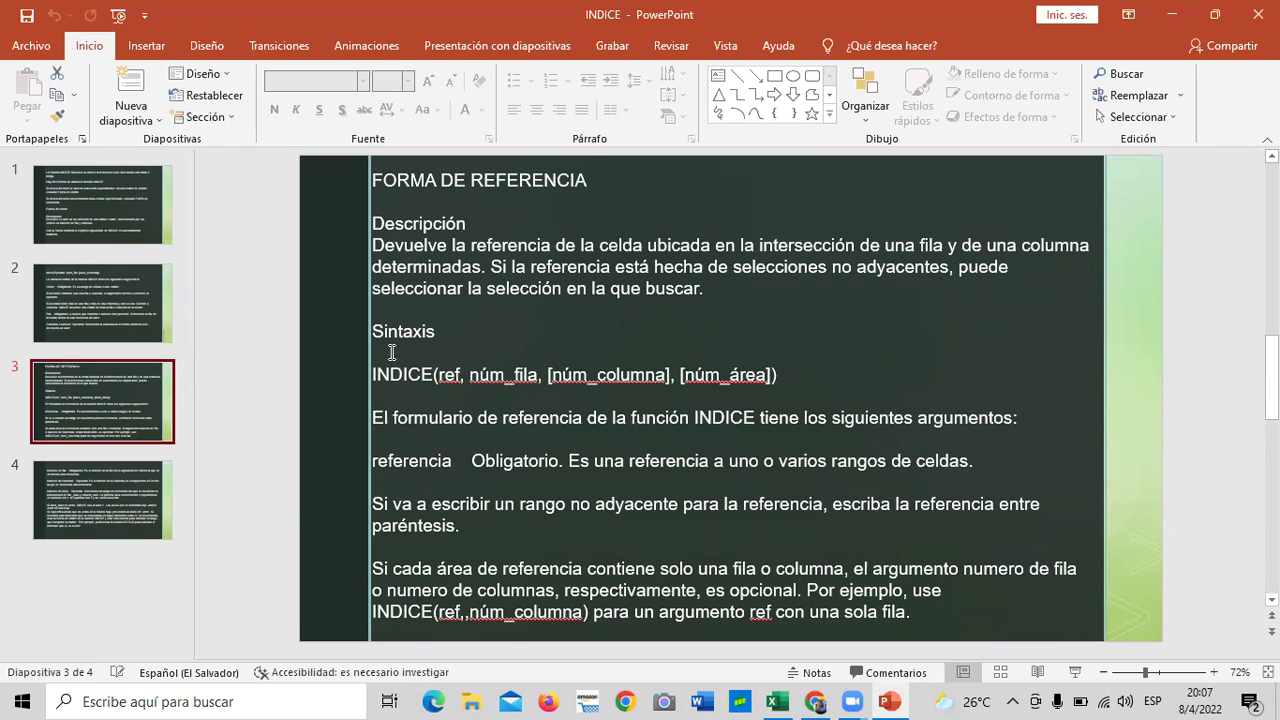
pyautogui.click(436, 375)
# Step: Show slide 4 on INDICE's row, column and area number arguments
pyautogui.click(96, 495)
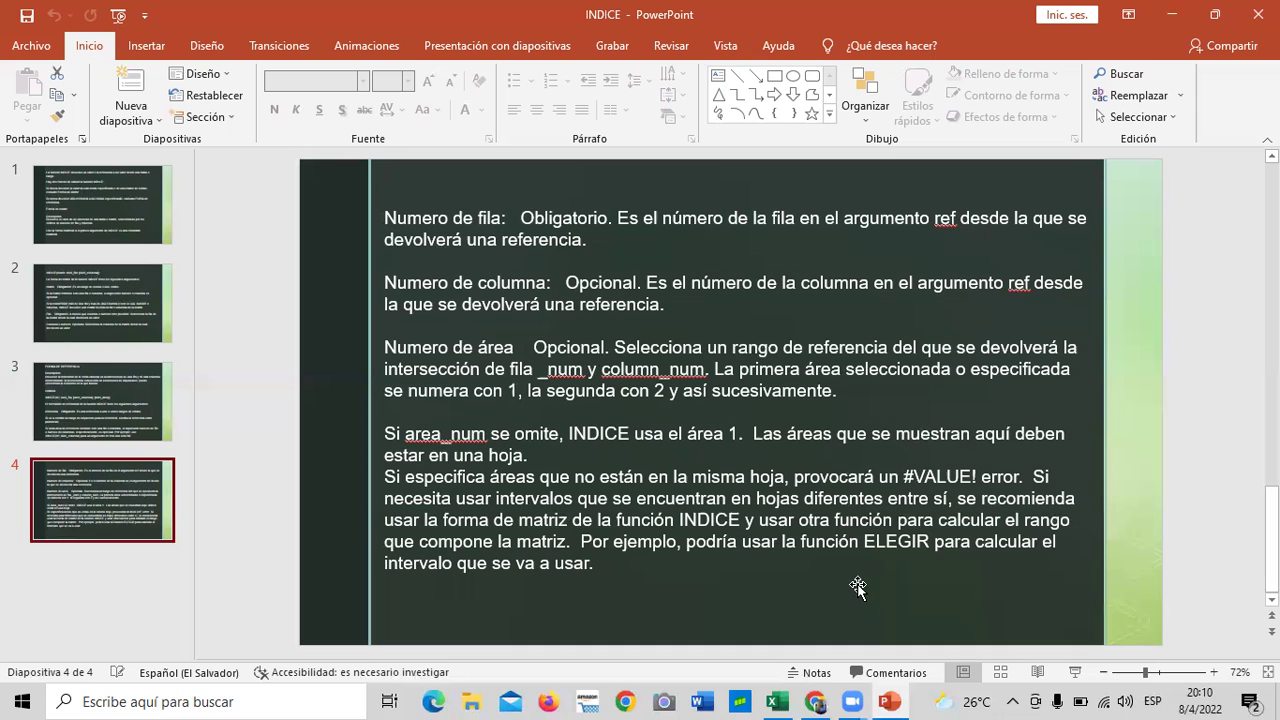
# Step: Bring the 2.9 lesson page back and scroll up to its INDICE matrix examples
pyautogui.click(810, 700)
pyautogui.scroll(4, 540, 330)
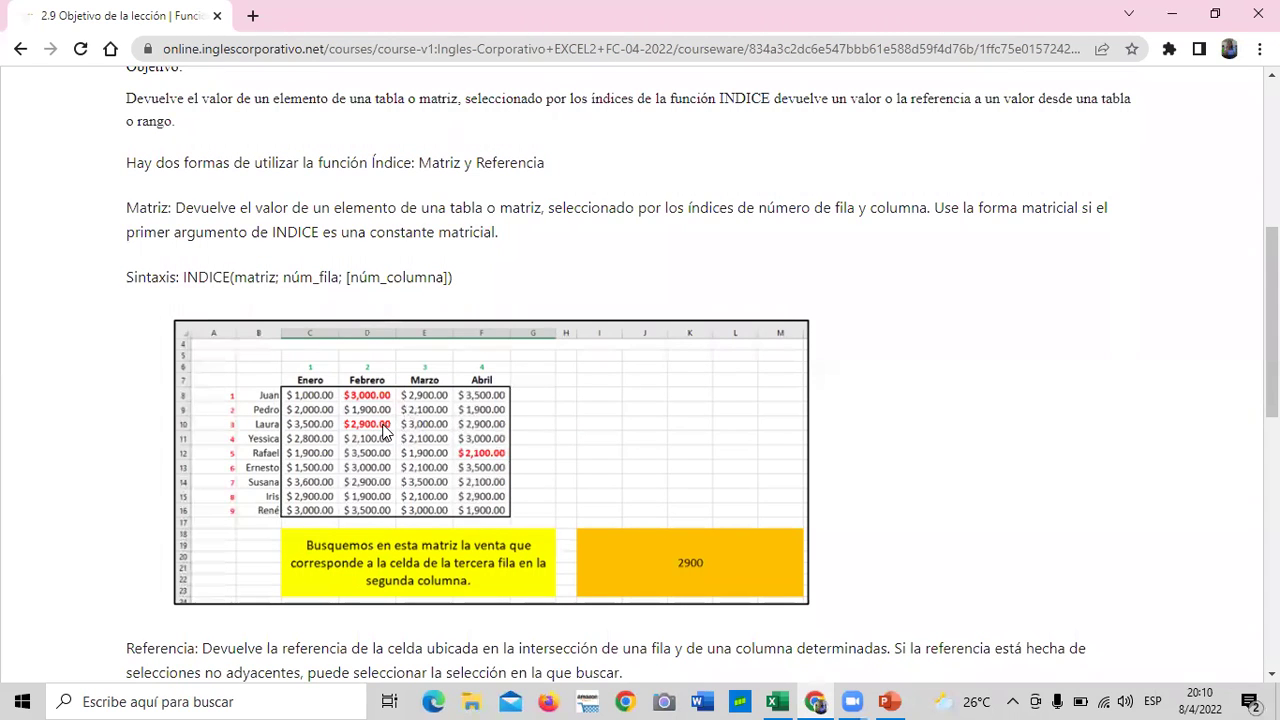
pyautogui.scroll(-4, 385, 430)
pyautogui.scroll(-2, 378, 370)
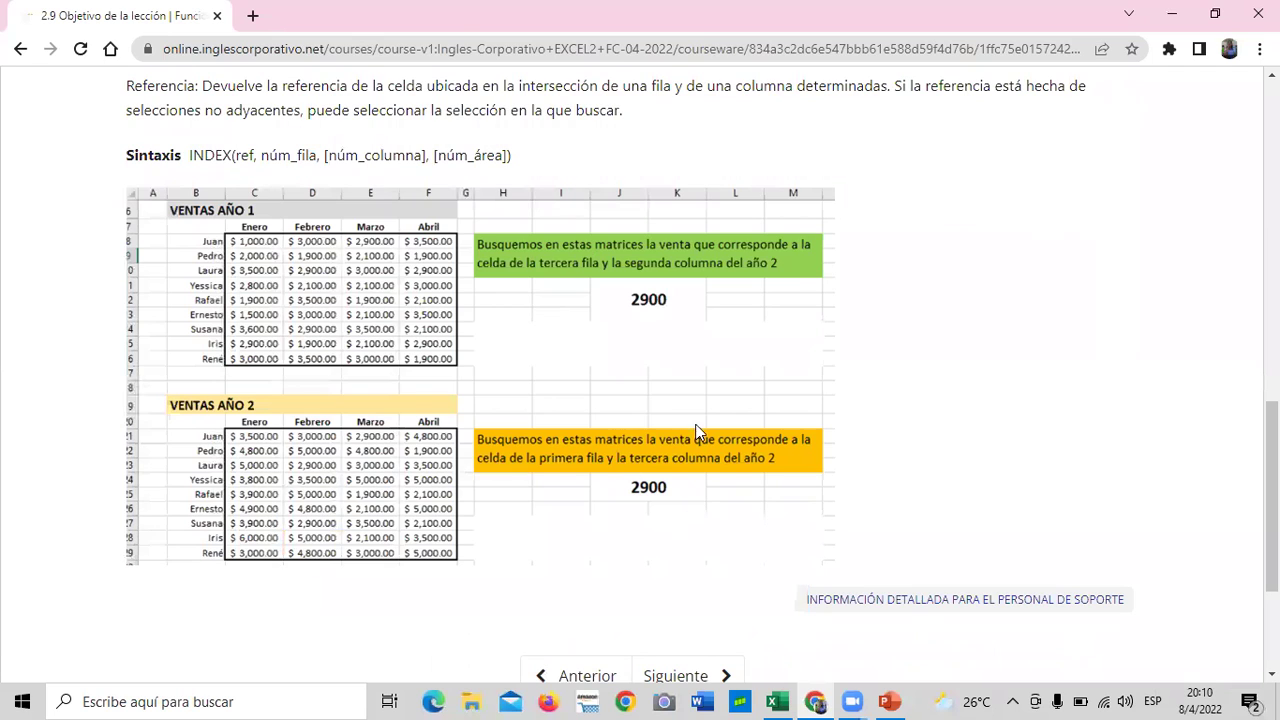
pyautogui.scroll(1, 392, 467)
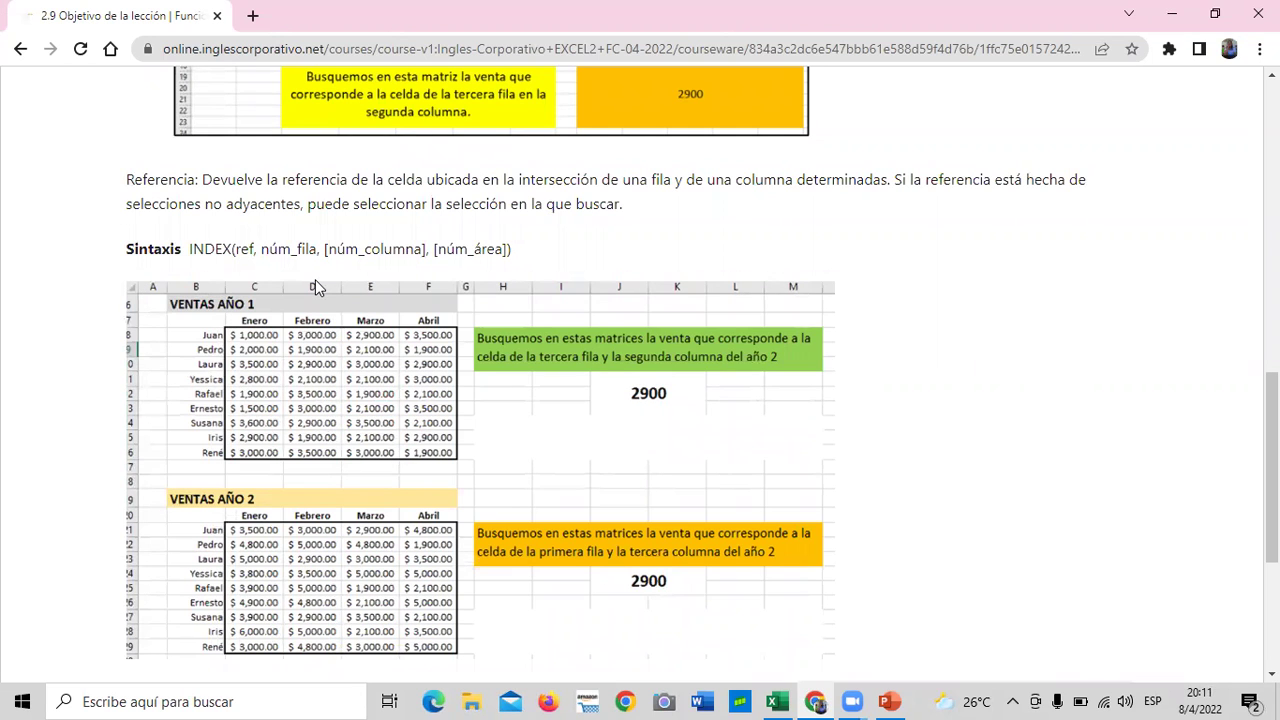
pyautogui.scroll(1, 338, 286)
pyautogui.scroll(3, 370, 320)
pyautogui.scroll(2, 382, 333)
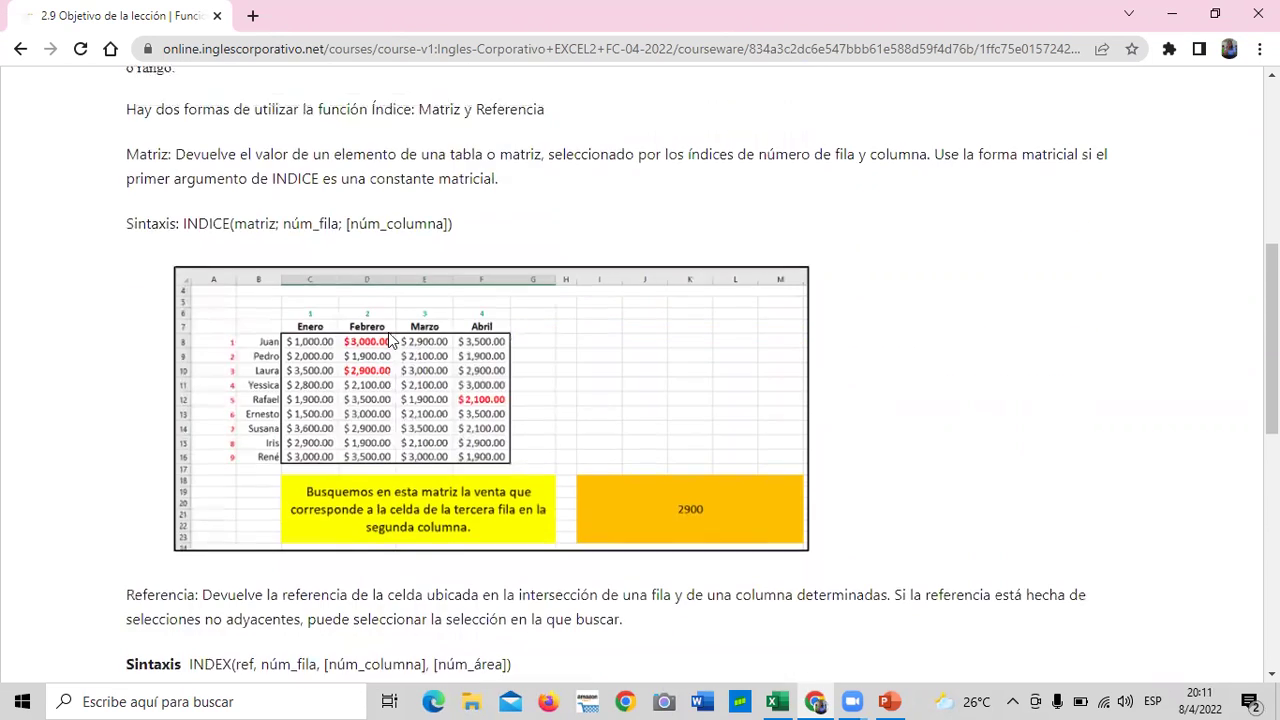
pyautogui.scroll(1, 390, 336)
pyautogui.scroll(2, 390, 329)
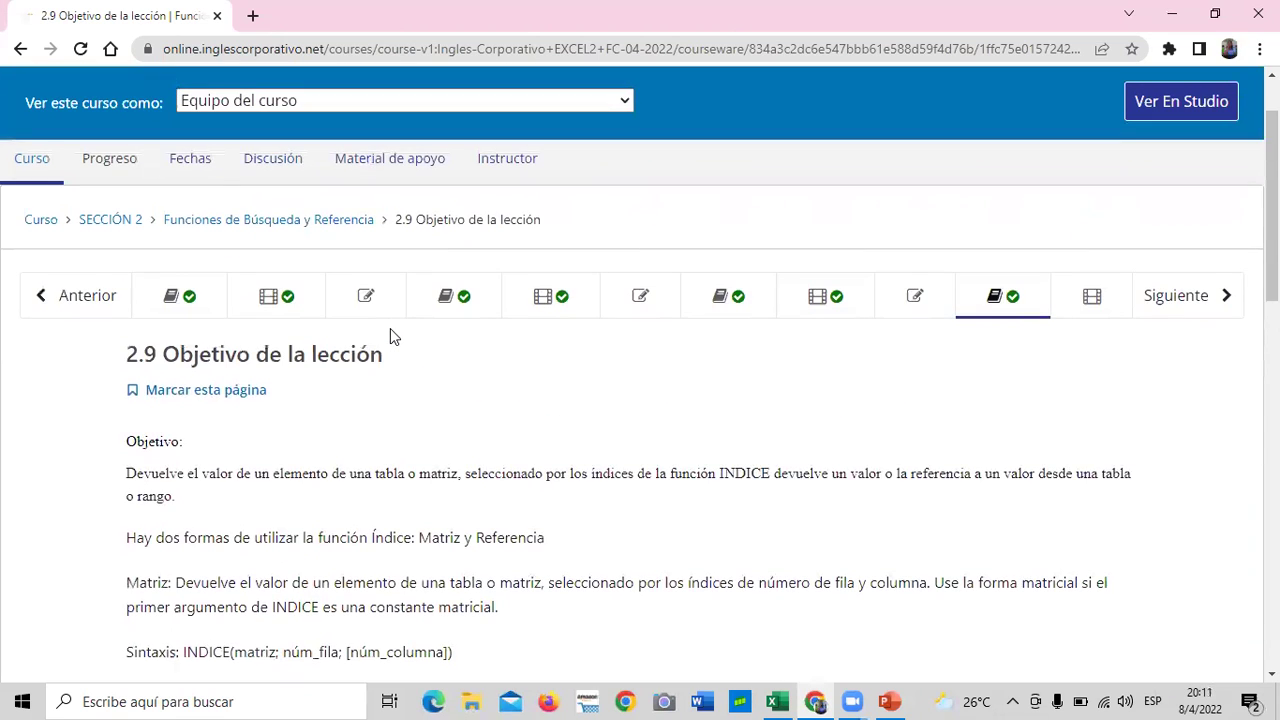
pyautogui.scroll(1, 390, 329)
# Step: Scroll down to the reference-form syntax and the two-year sales example returning 2900
pyautogui.scroll(-2, 390, 326)
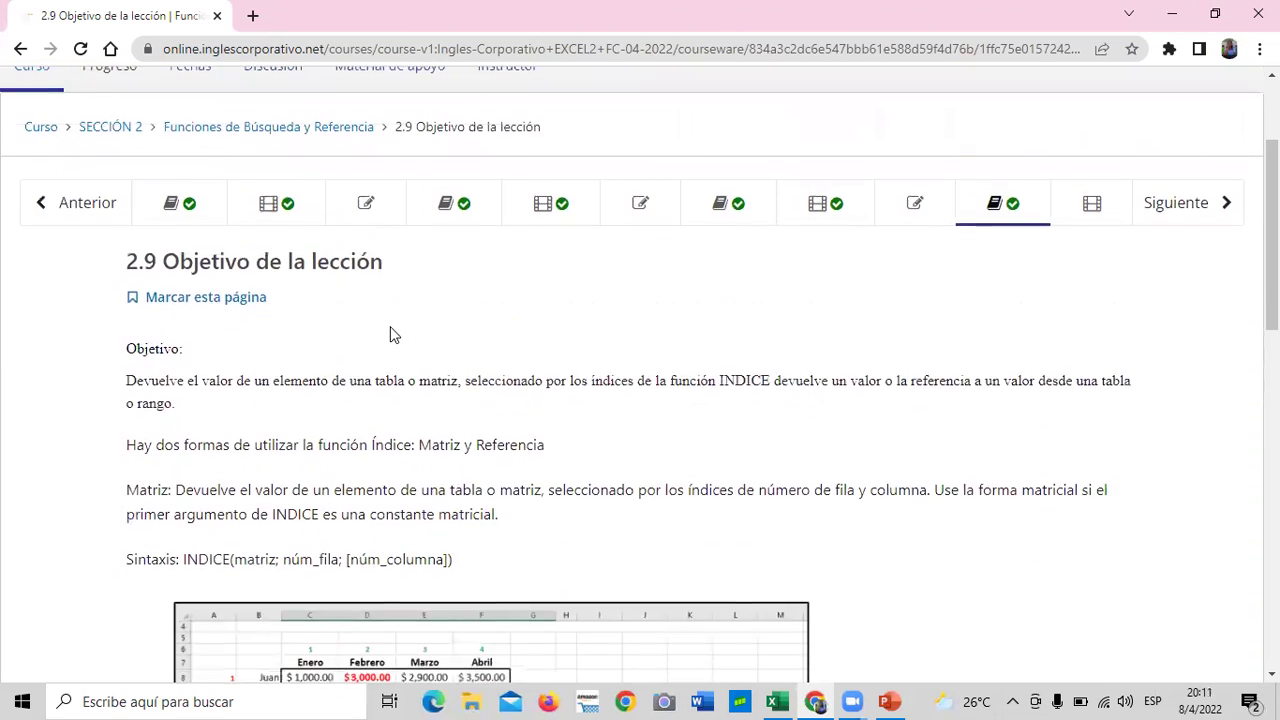
pyautogui.scroll(-2, 365, 316)
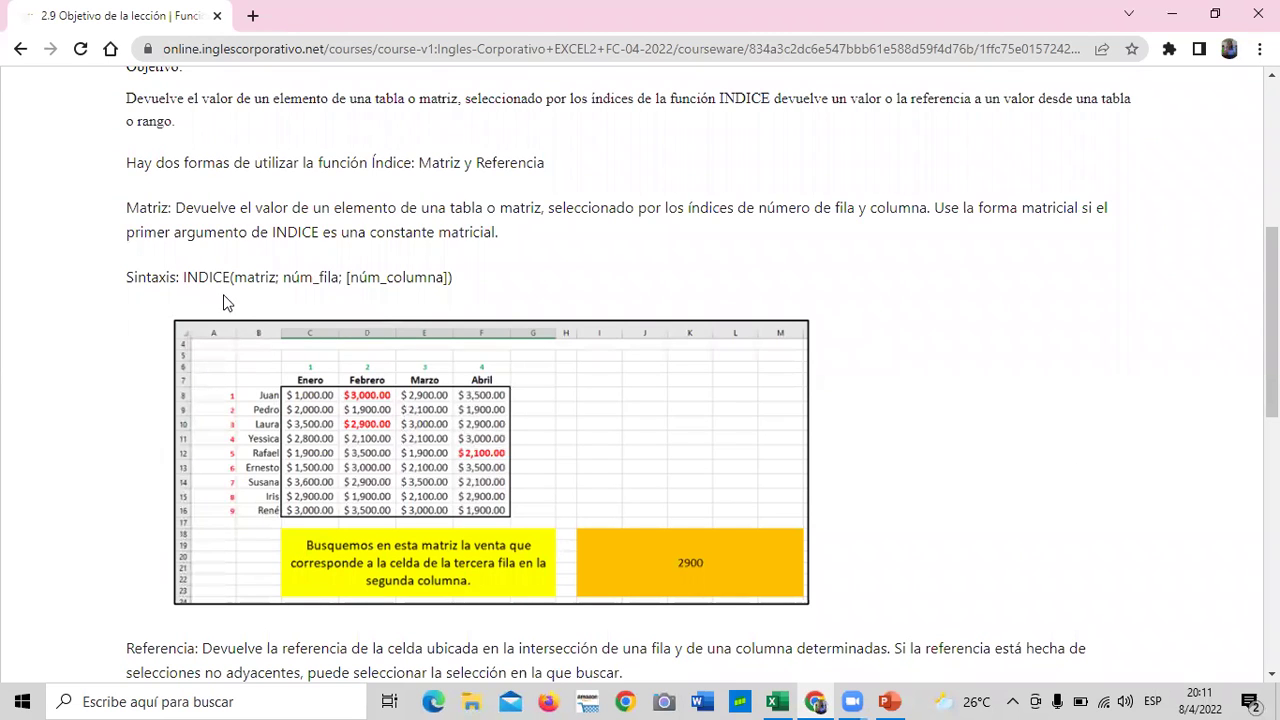
pyautogui.scroll(-4, 245, 275)
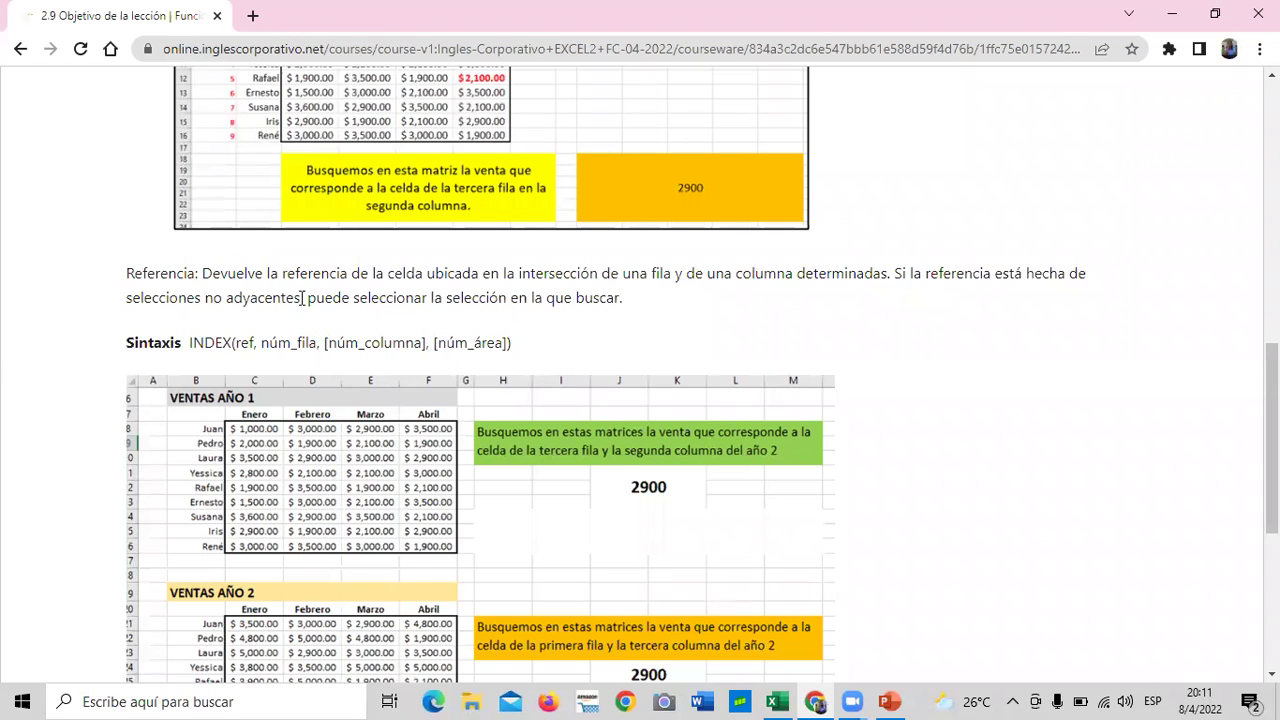
pyautogui.scroll(-1, 622, 485)
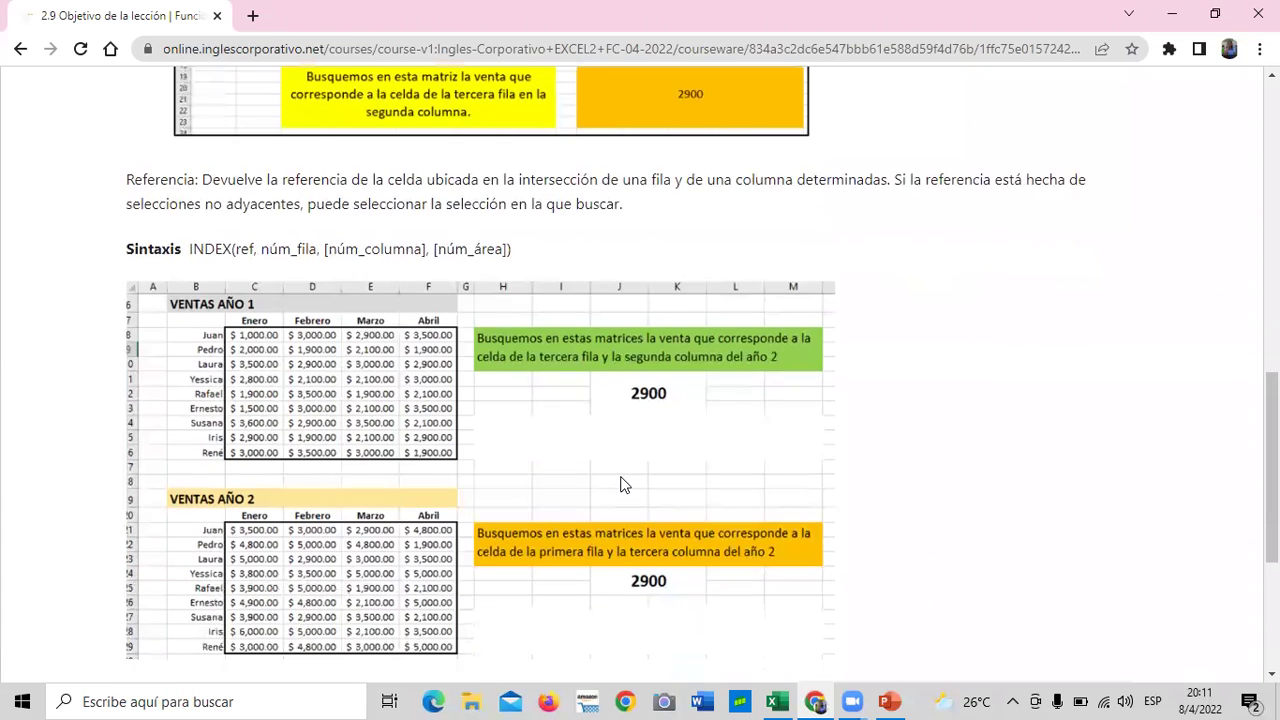
pyautogui.scroll(-1, 620, 485)
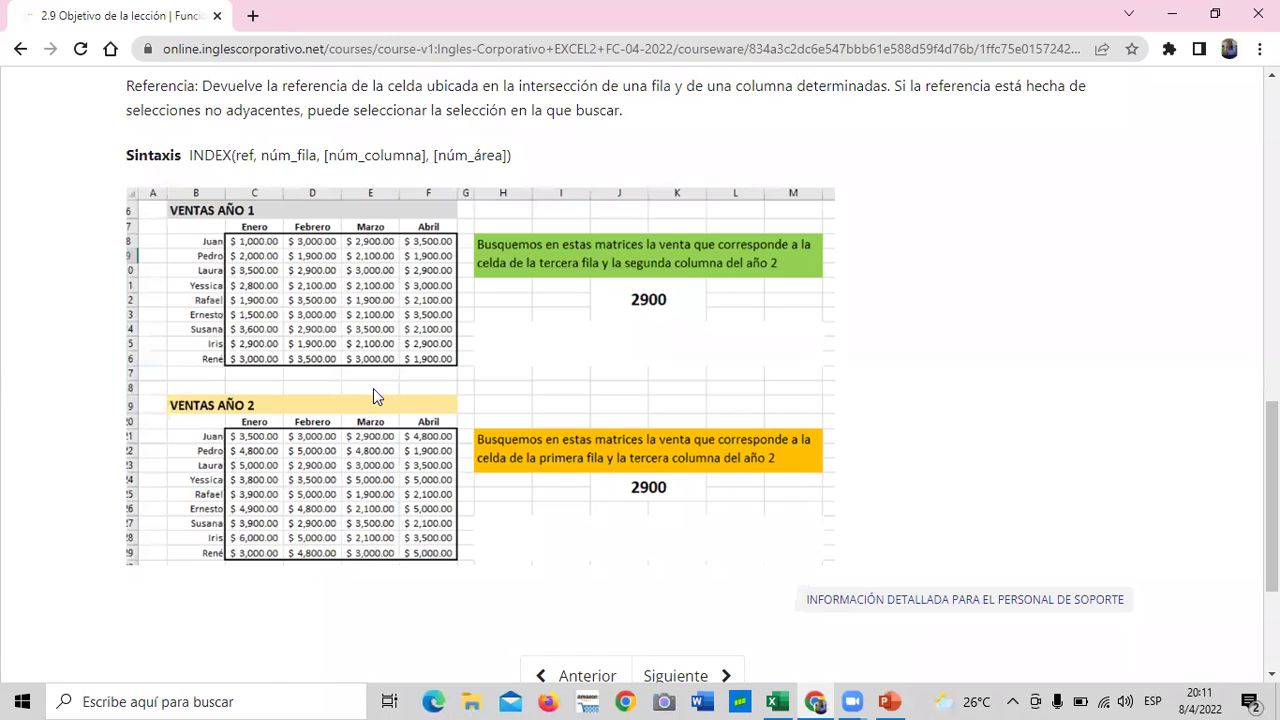
pyautogui.scroll(1, 373, 396)
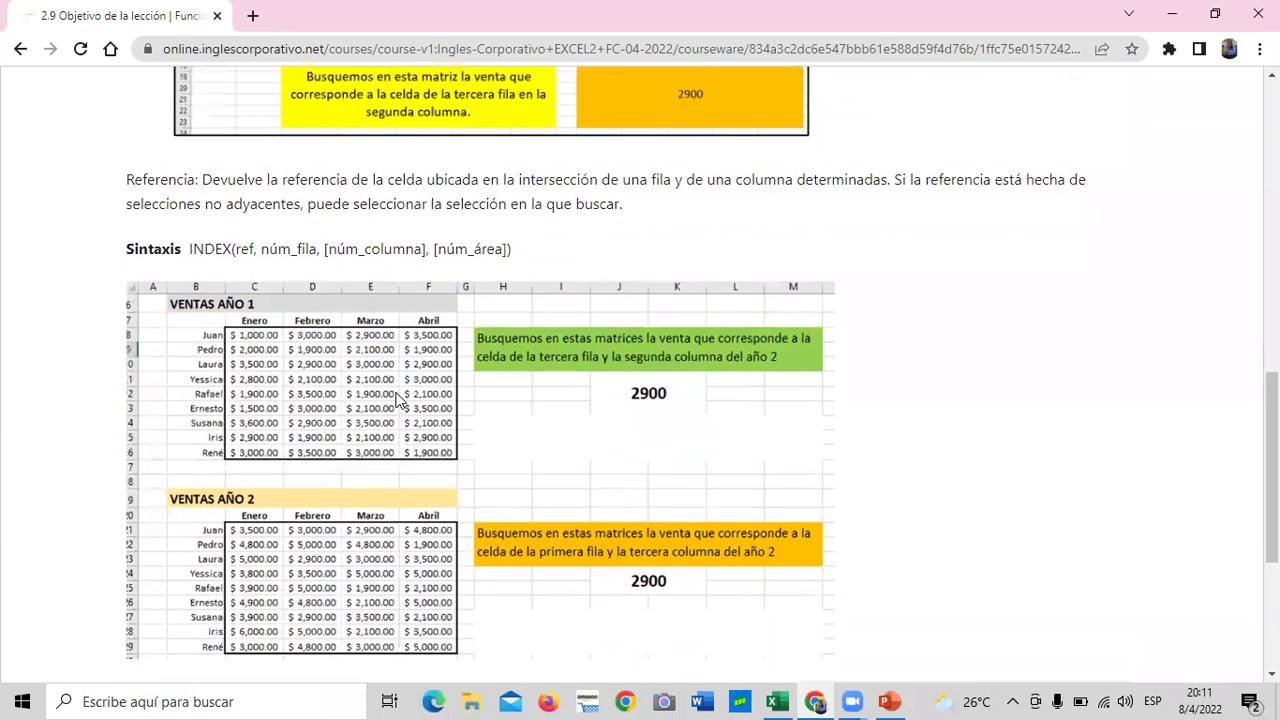
pyautogui.scroll(-3, 396, 398)
# Step: Open lesson 2.10 Función Indice and scroll until its YouTube video player is fully visible
pyautogui.click(673, 488)
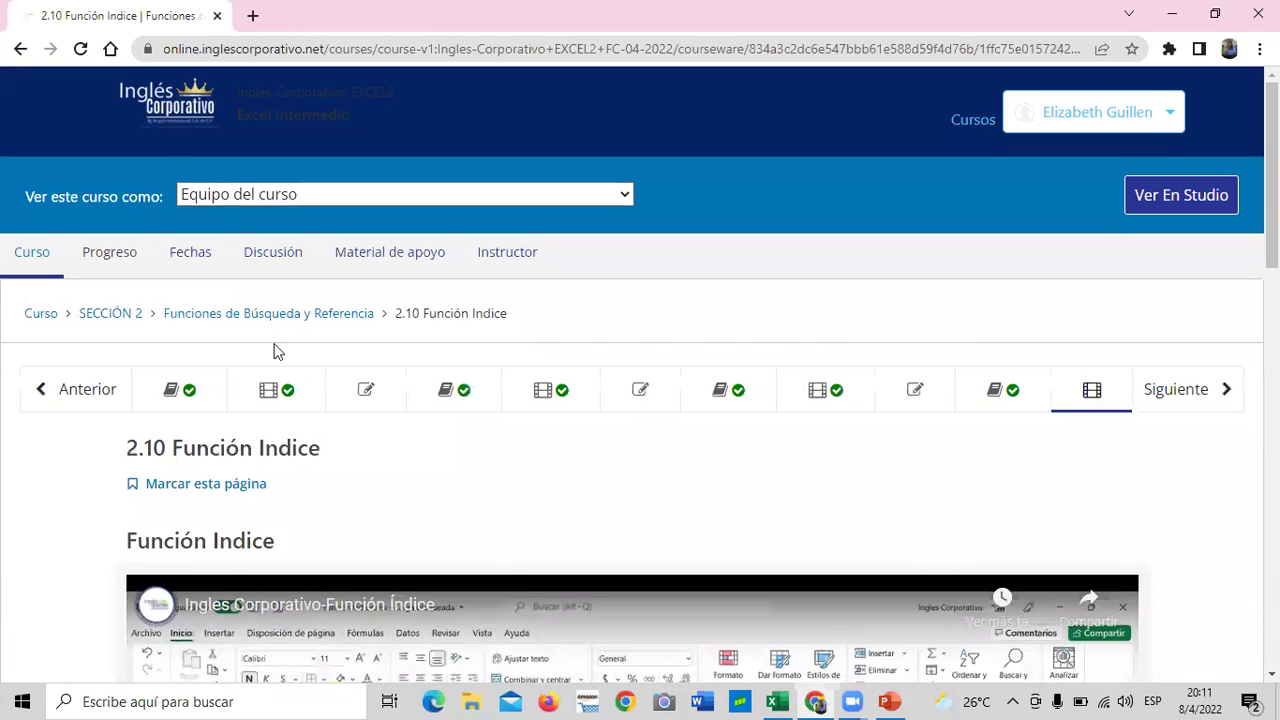
pyautogui.scroll(-2, 585, 448)
pyautogui.scroll(-1, 580, 448)
pyautogui.scroll(-4, 520, 434)
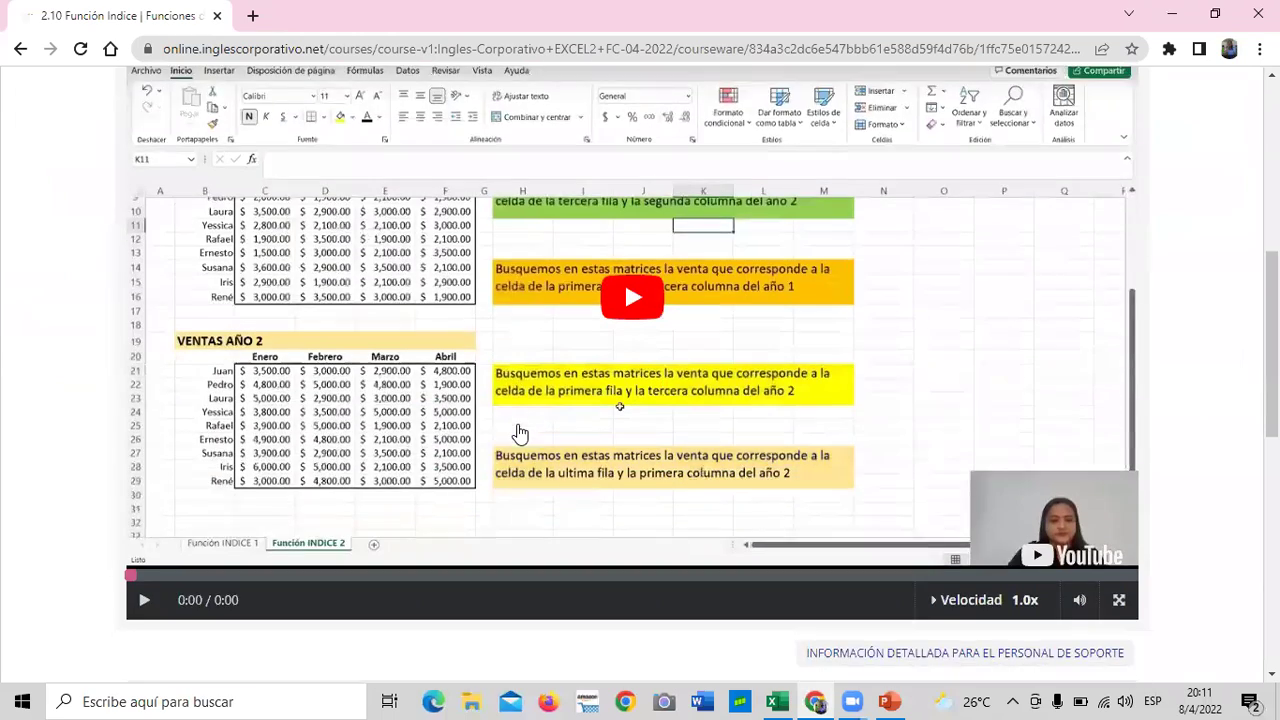
pyautogui.scroll(-2, 296, 601)
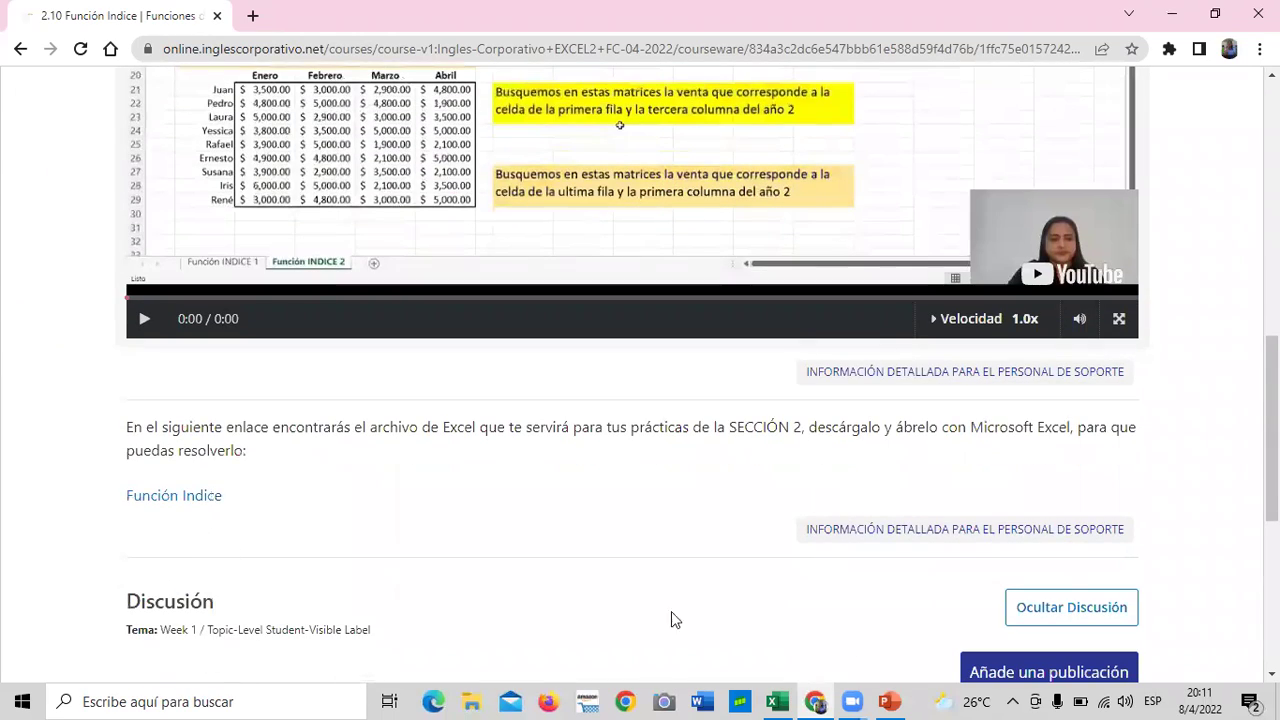
pyautogui.scroll(3, 495, 392)
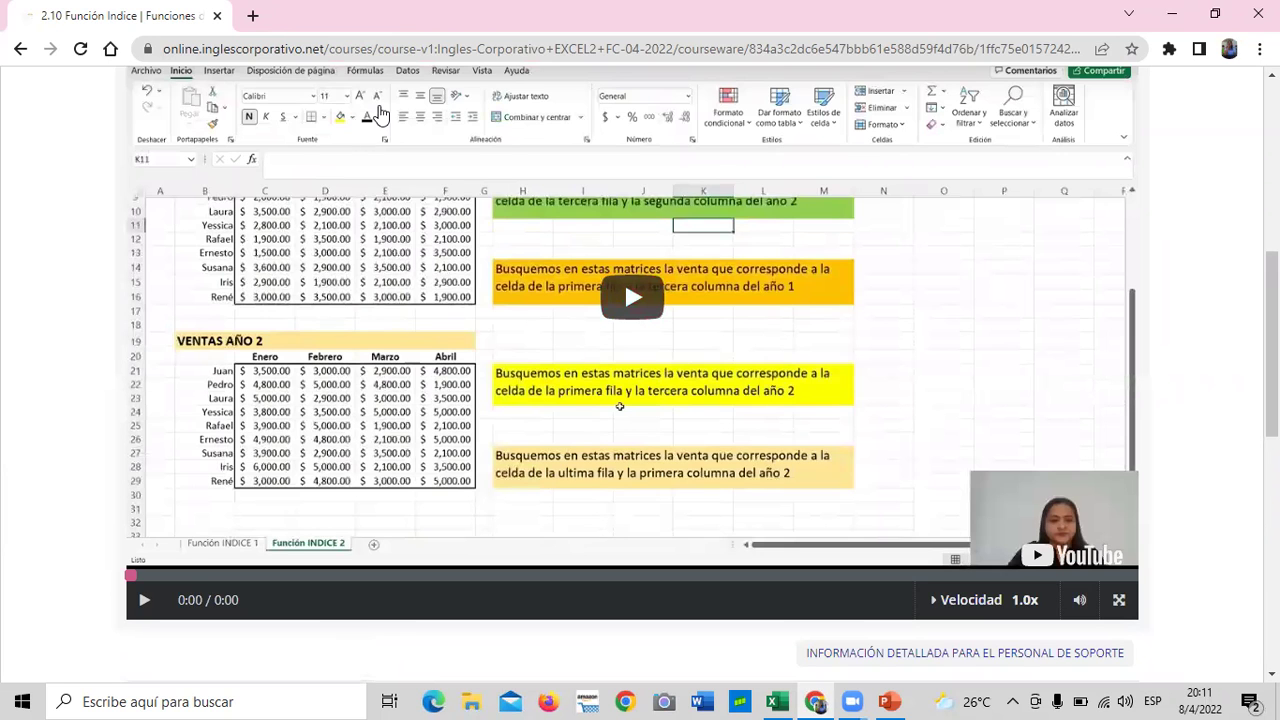
# Step: Play the Función Índice lesson video through to its end at 6:09
pyautogui.click(636, 302)
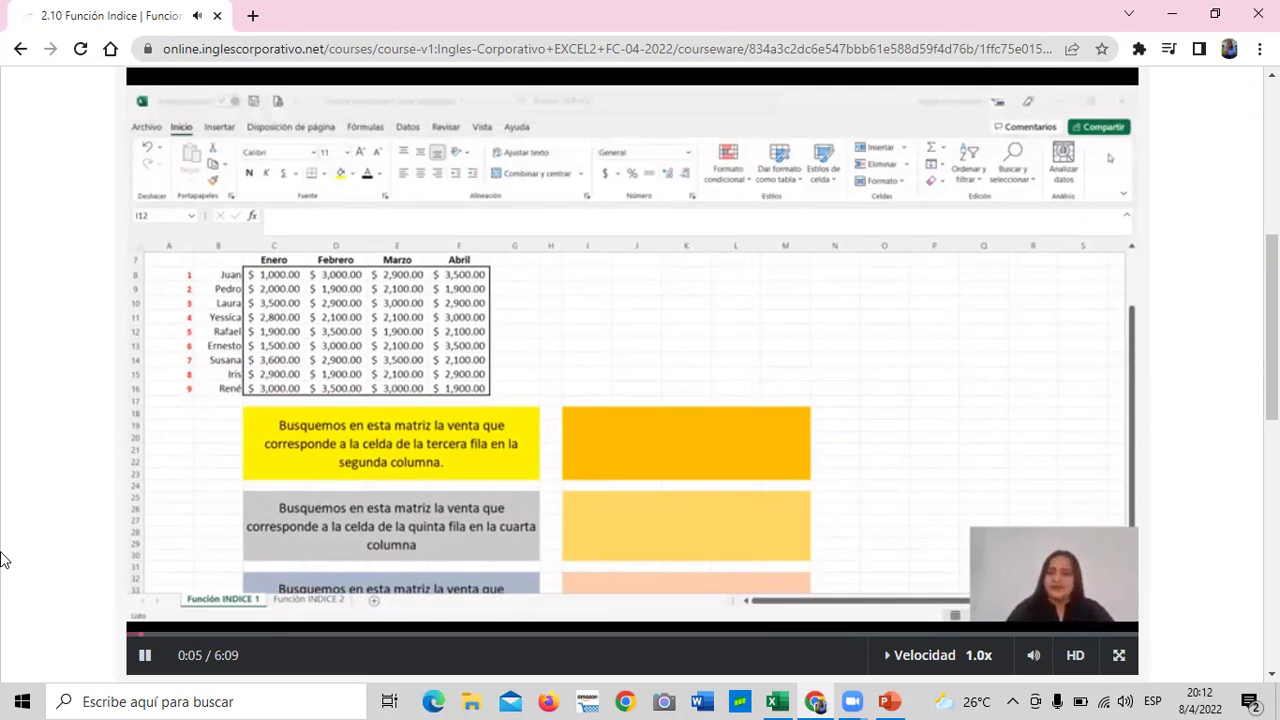
pyautogui.moveTo(615, 347)
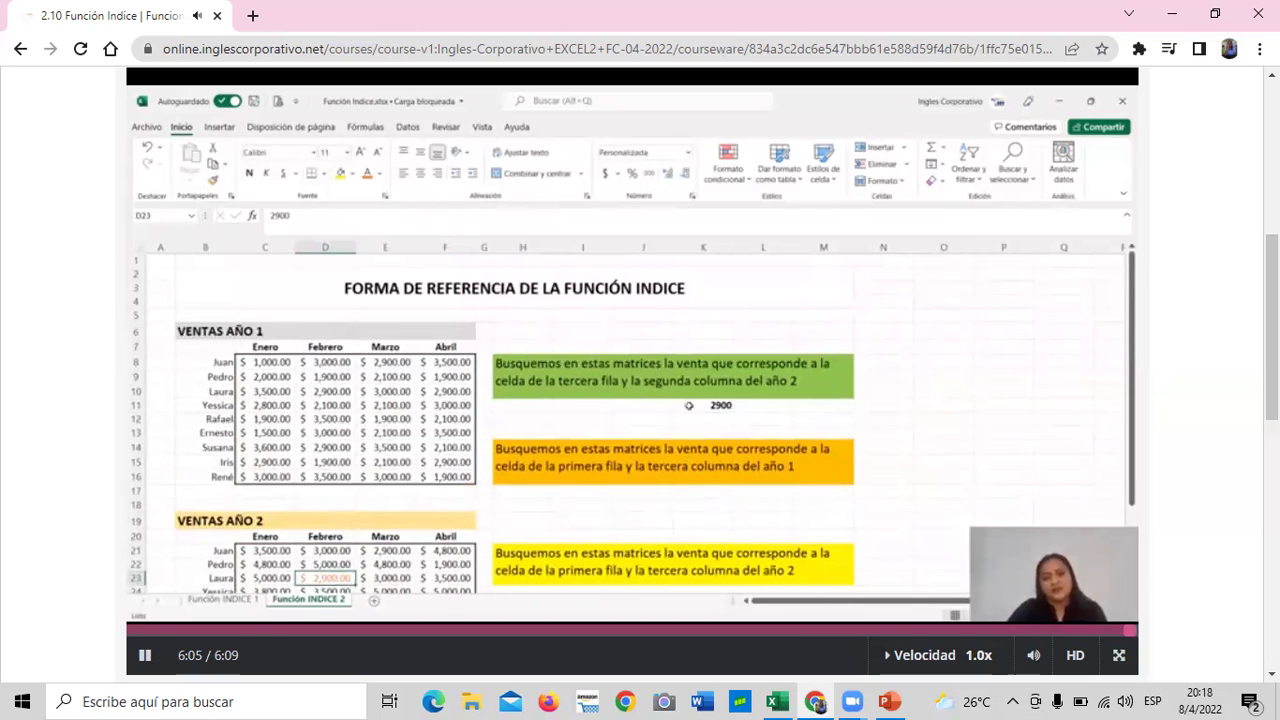
pyautogui.moveTo(338, 646)
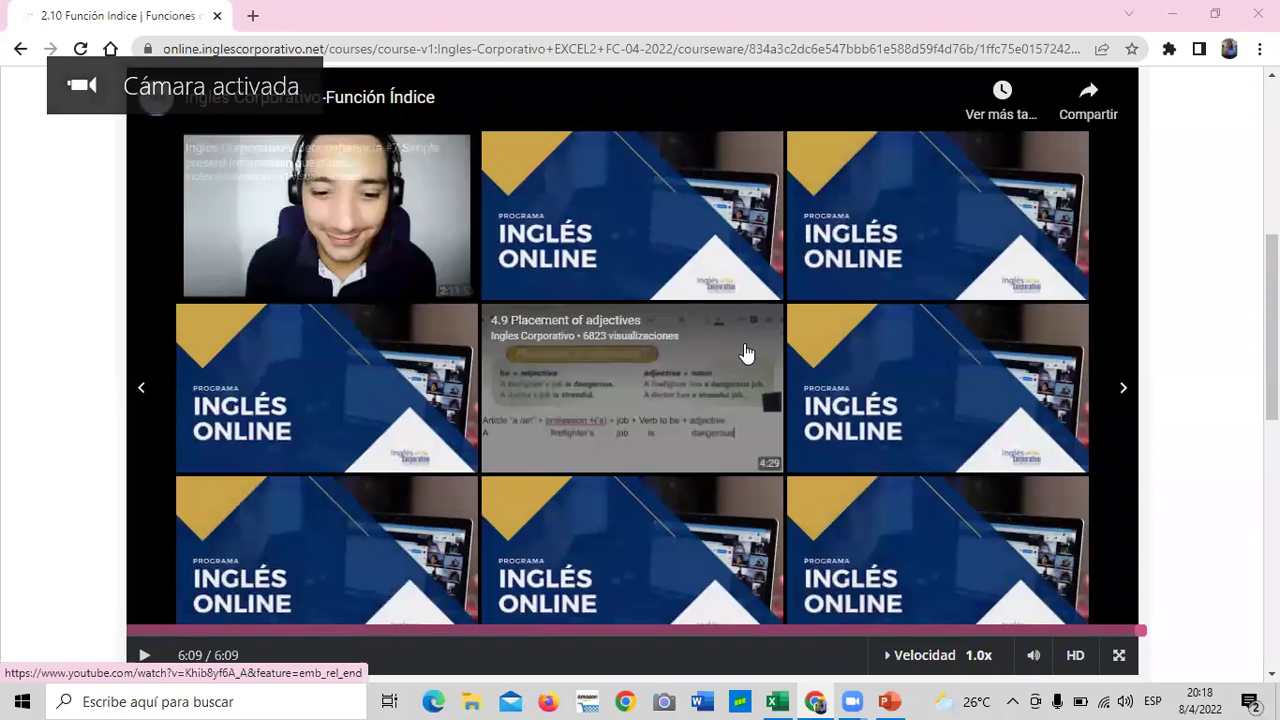
# Step: Scroll below the finished video to locate the 'Función Indice' practice-file link
pyautogui.scroll(-1, 744, 351)
pyautogui.scroll(-2, 744, 351)
pyautogui.scroll(-2, 731, 354)
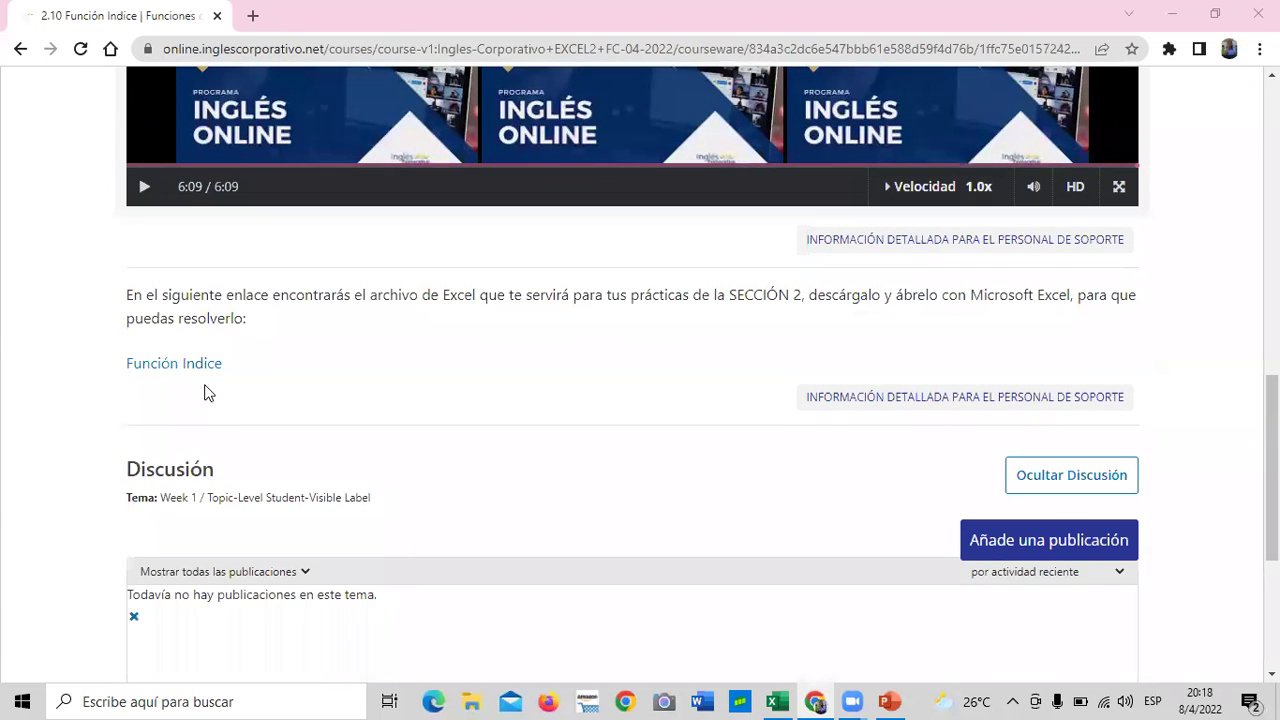
pyautogui.scroll(3, 484, 440)
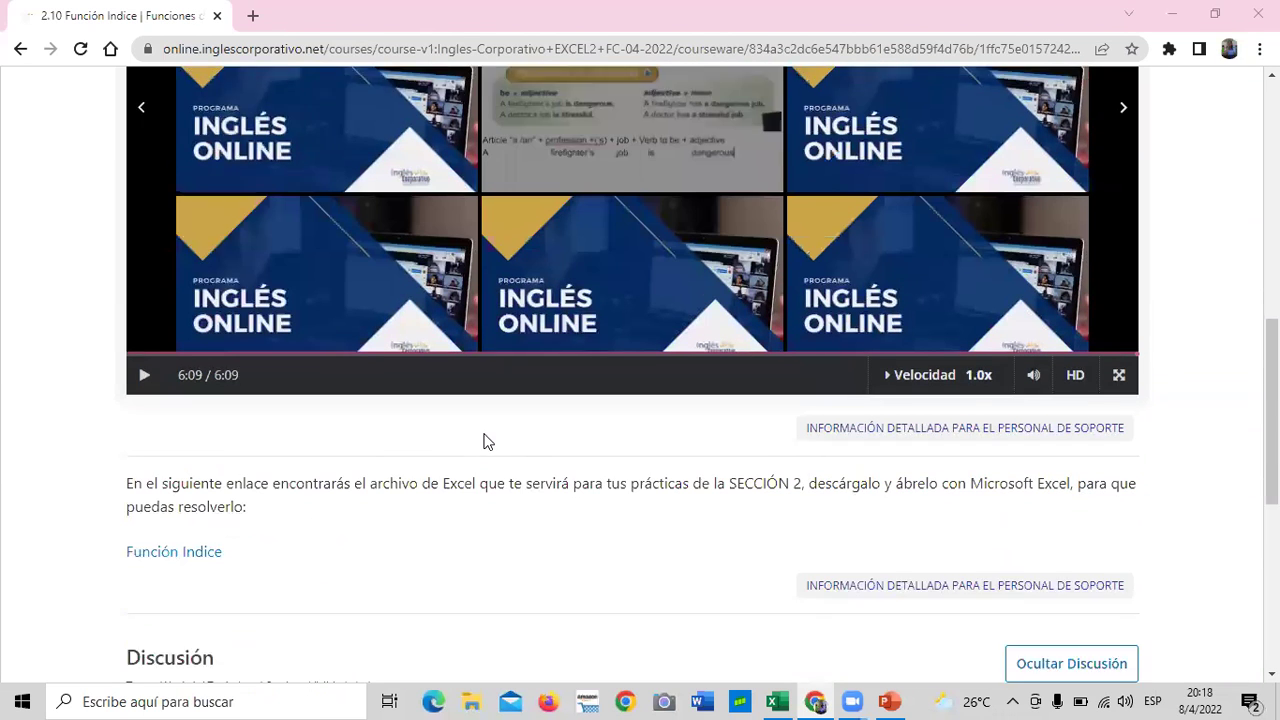
pyautogui.scroll(2, 484, 440)
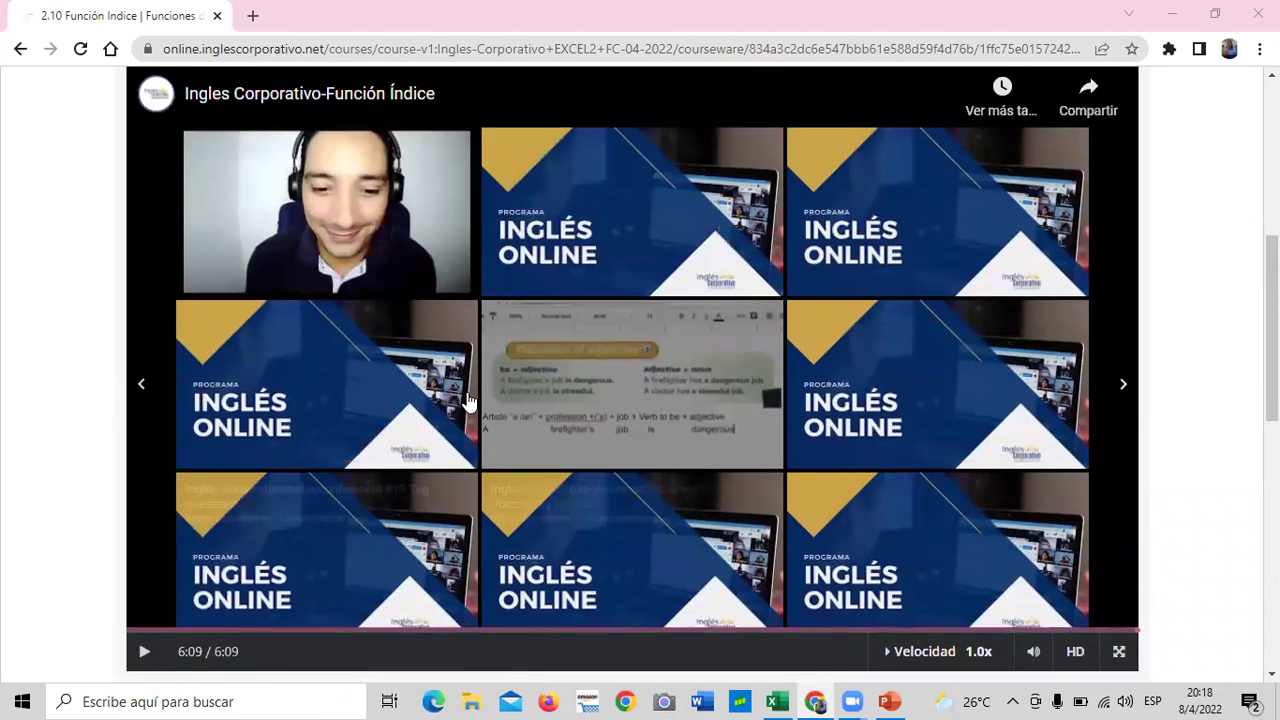
pyautogui.scroll(3, 466, 405)
pyautogui.scroll(-2, 466, 402)
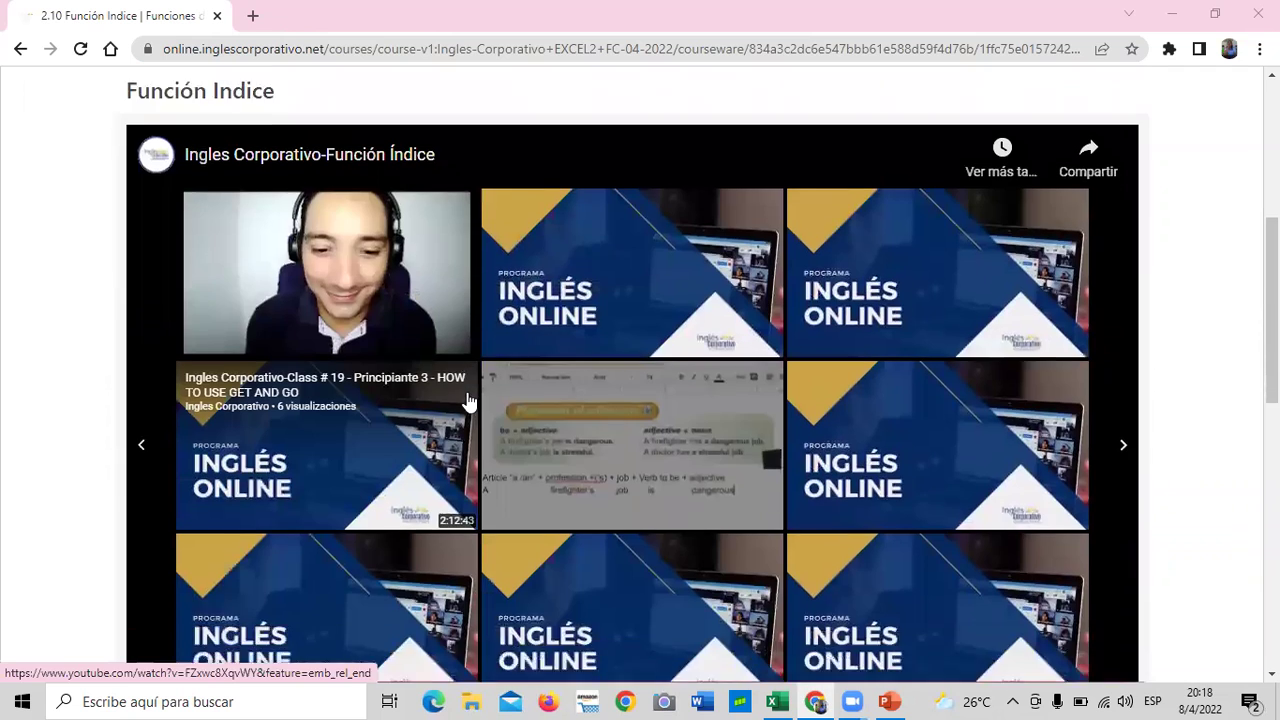
pyautogui.scroll(-5, 466, 402)
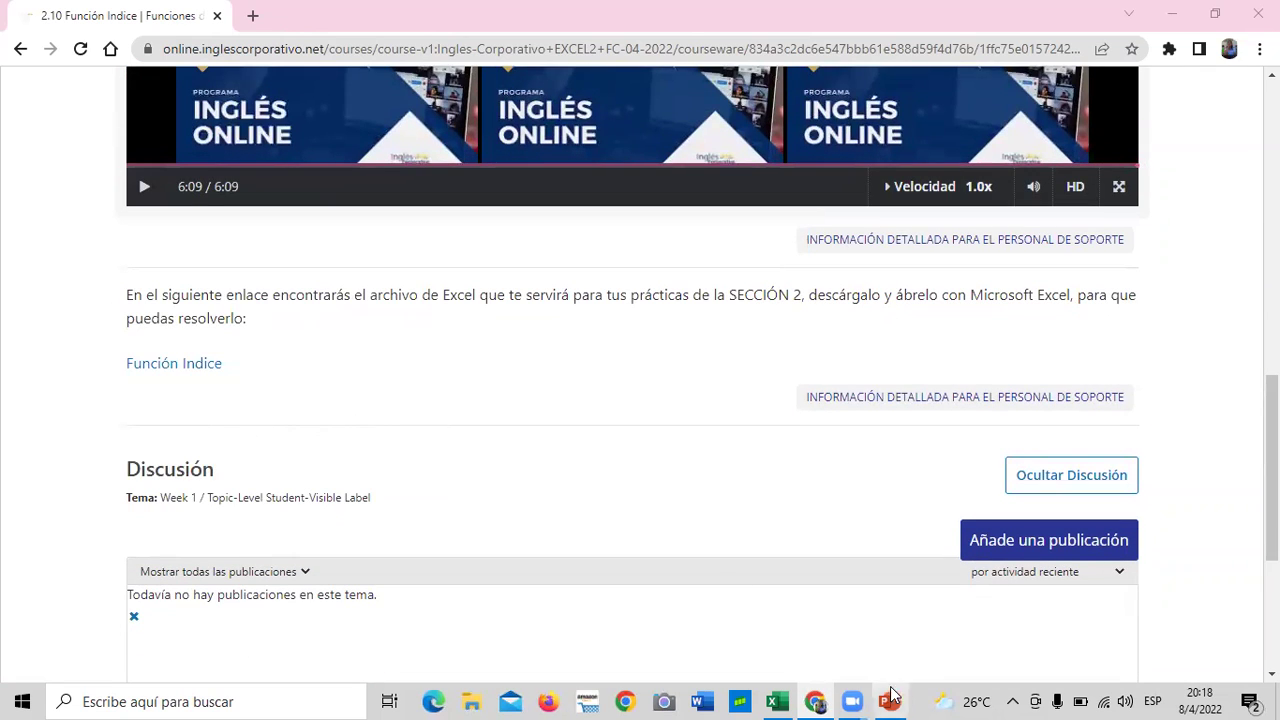
pyautogui.moveTo(782, 691)
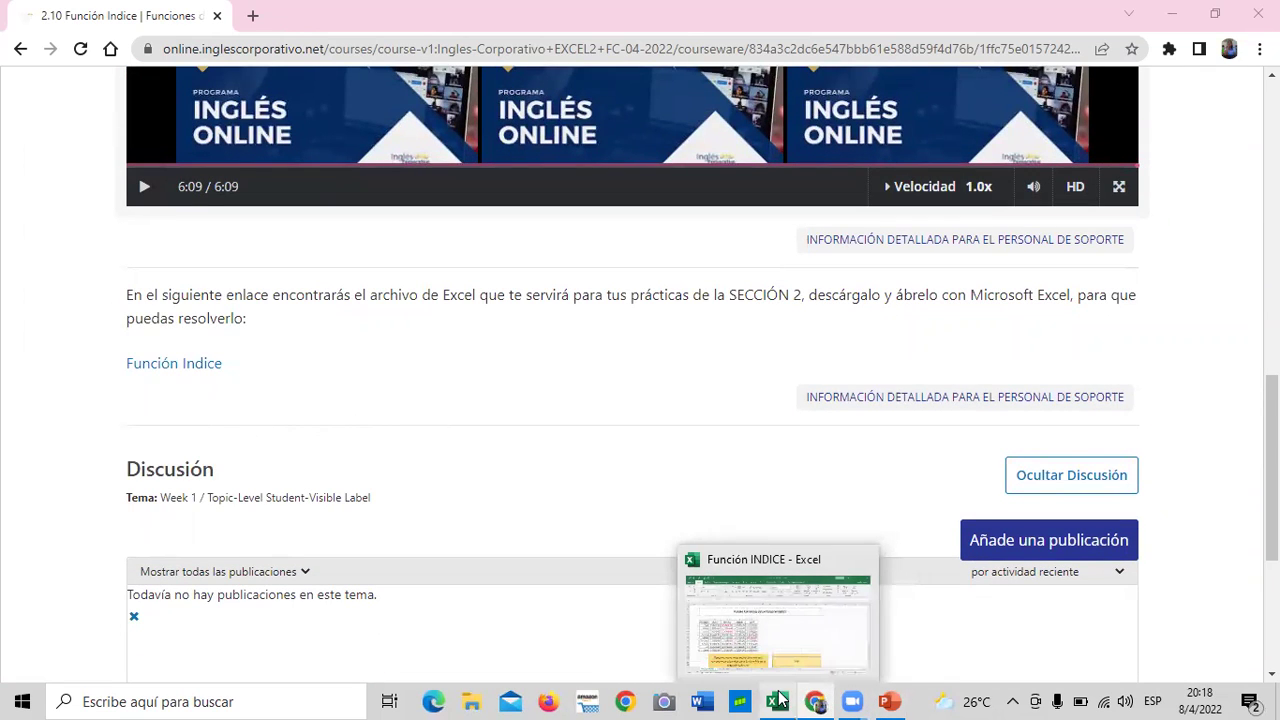
# Step: Bring the Función INDICE workbook to the front and scroll through the current sheet
pyautogui.click(791, 638)
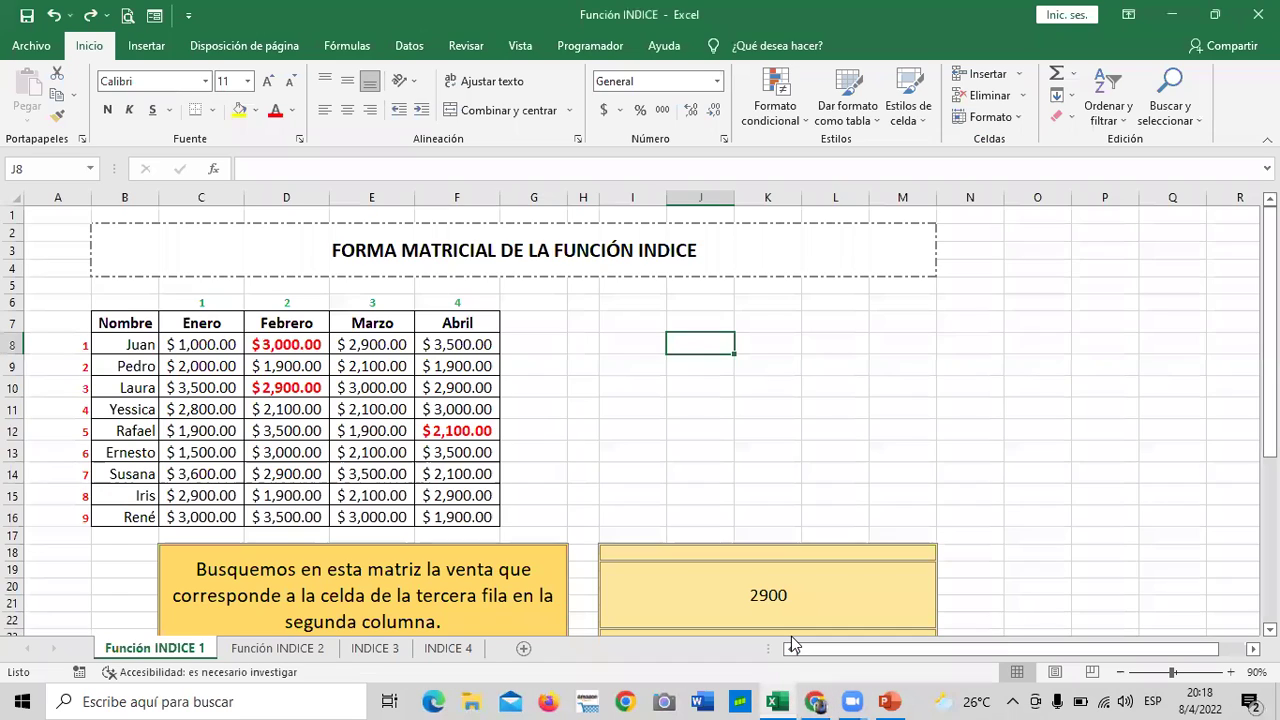
pyautogui.click(778, 431)
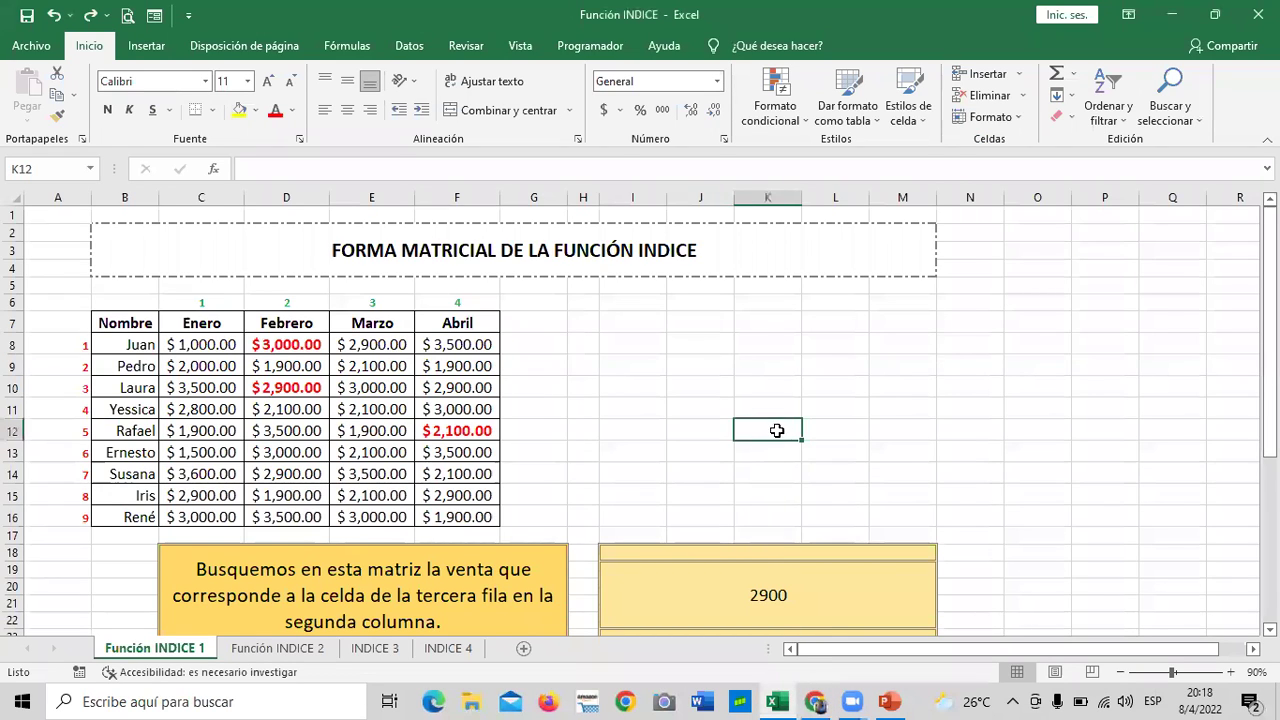
pyautogui.scroll(-1, 767, 430)
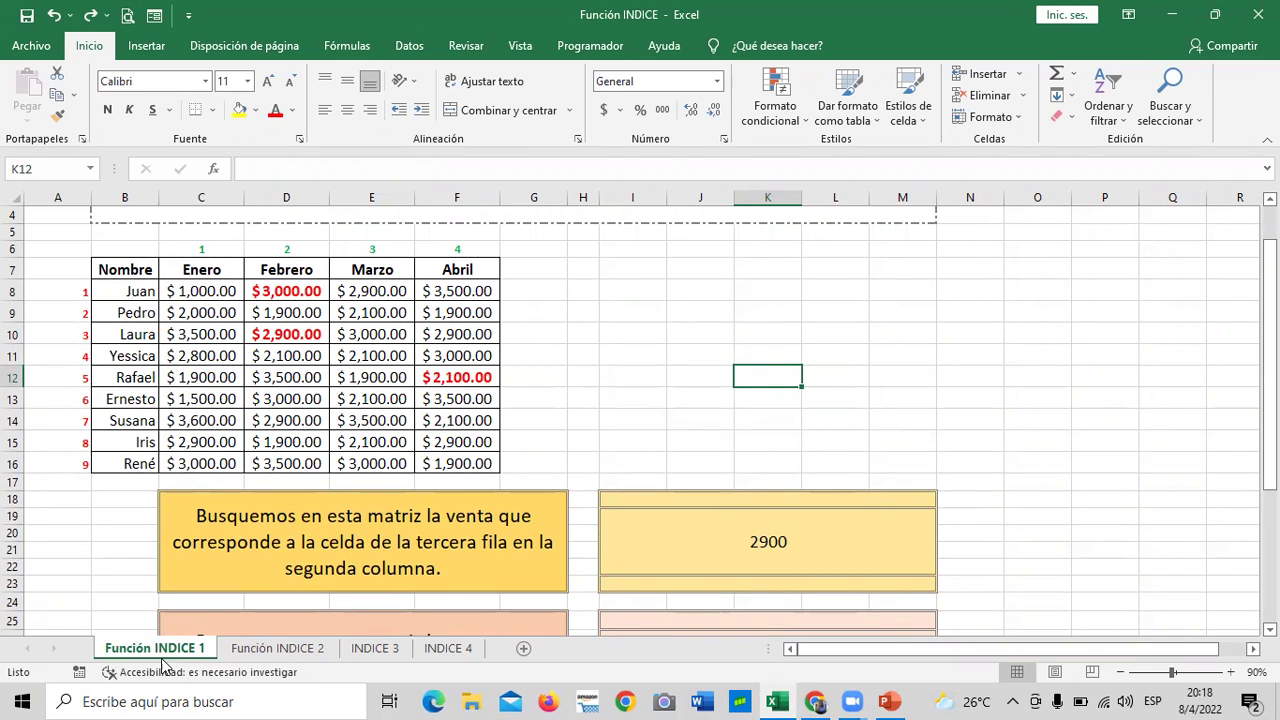
pyautogui.scroll(-2, 289, 488)
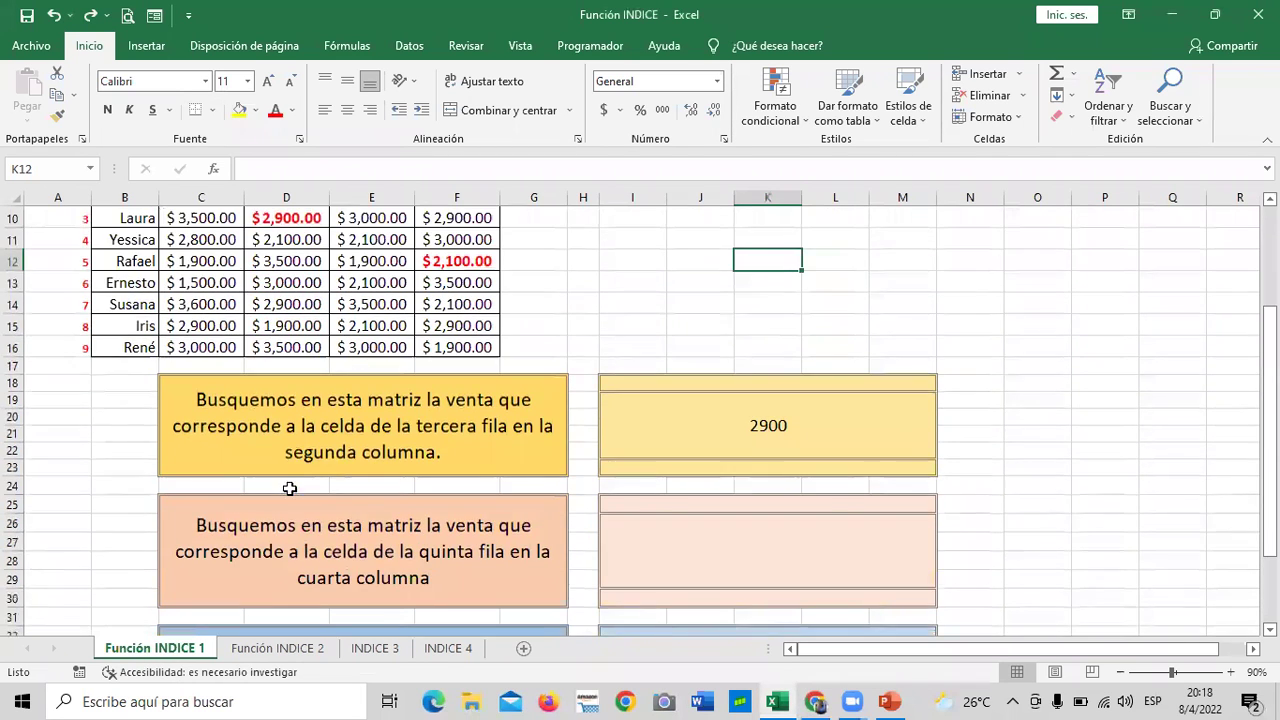
pyautogui.scroll(1, 289, 488)
pyautogui.scroll(2, 289, 490)
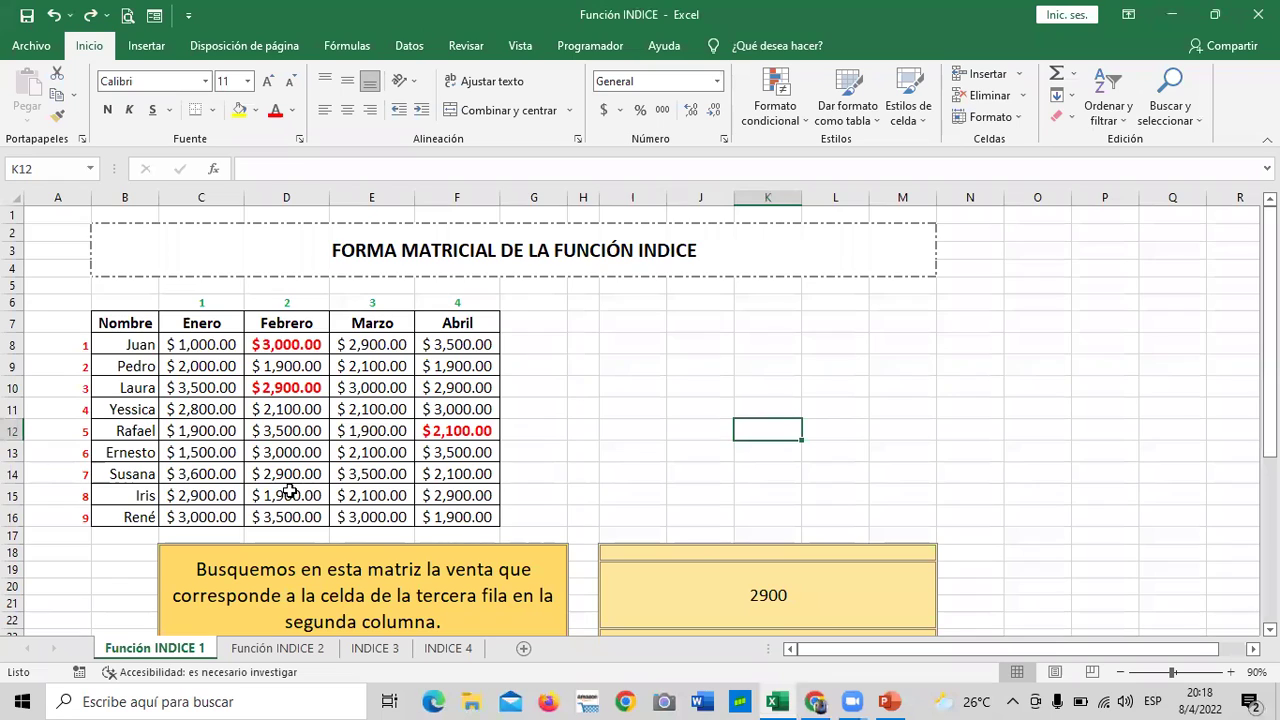
pyautogui.scroll(-1, 289, 490)
# Step: On Función INDICE 2, review the VENTAS AÑO 1 and VENTAS AÑO 2 tables
pyautogui.click(278, 648)
pyautogui.scroll(4, 482, 574)
pyautogui.scroll(2, 482, 574)
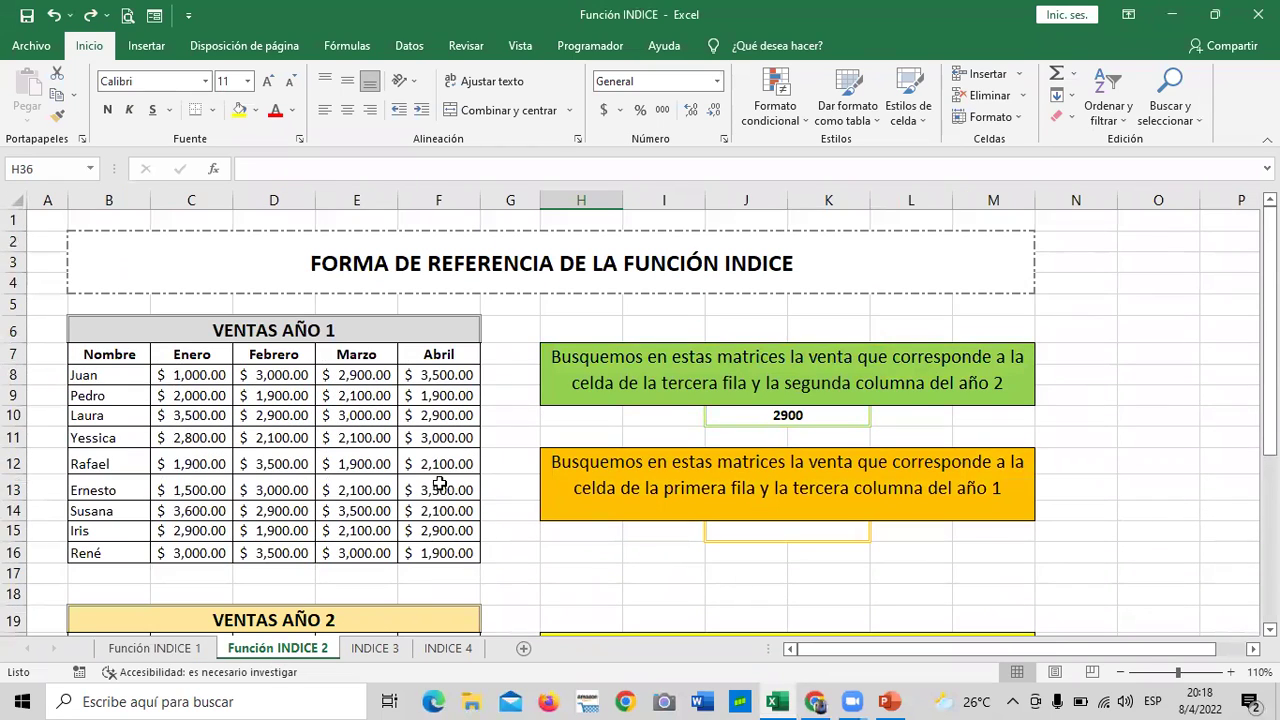
pyautogui.scroll(-3, 440, 484)
pyautogui.scroll(3, 354, 580)
pyautogui.click(381, 329)
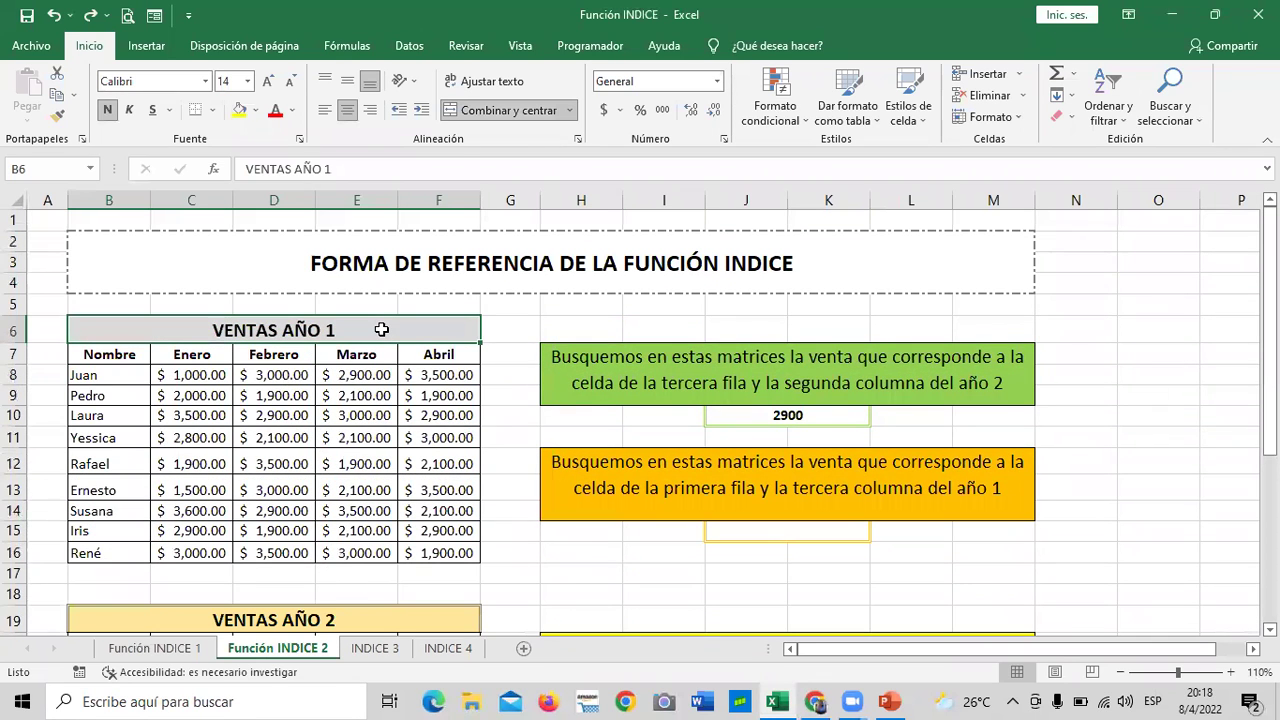
pyautogui.scroll(-3, 381, 329)
pyautogui.click(360, 423)
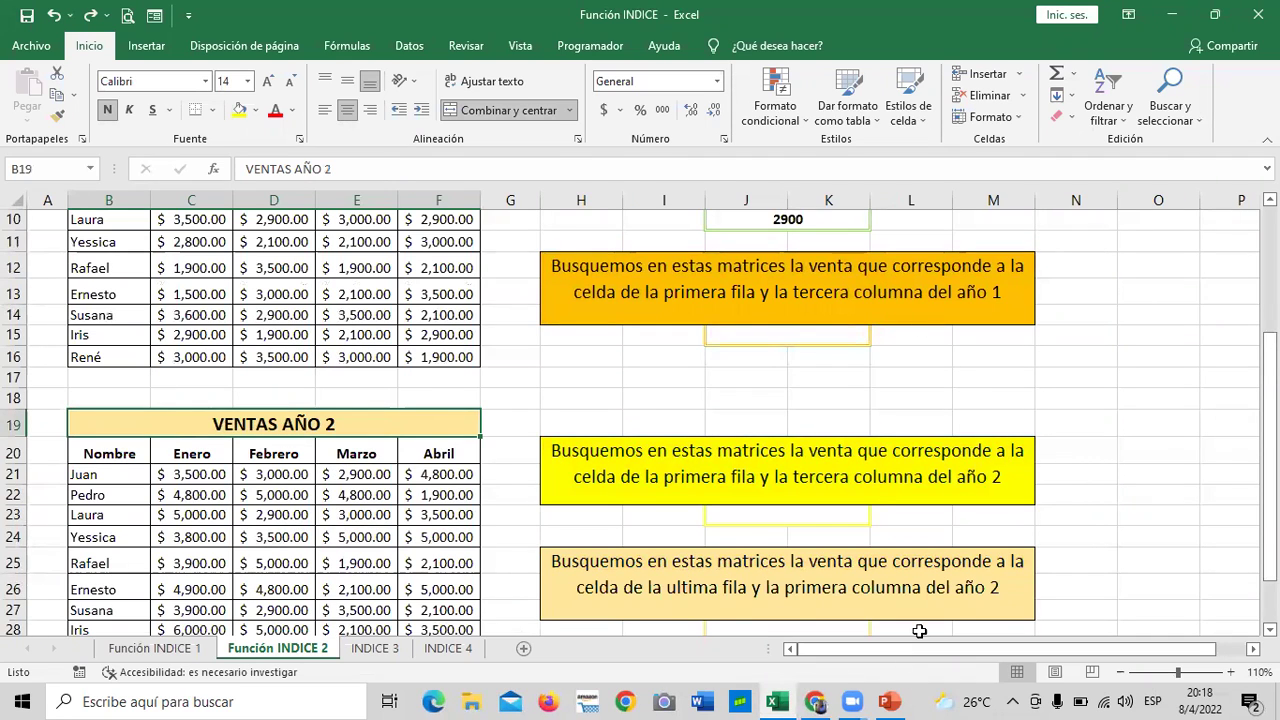
pyautogui.scroll(-4, 975, 525)
pyautogui.scroll(4, 966, 509)
pyautogui.scroll(3, 937, 486)
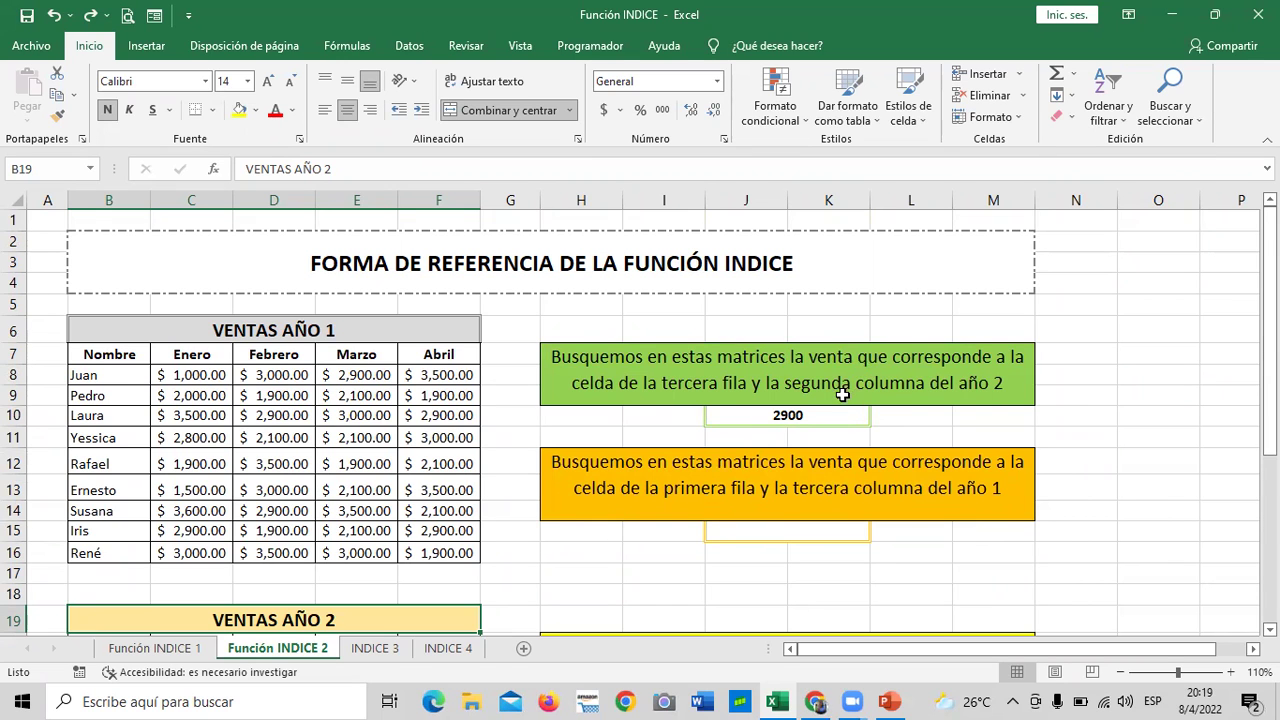
pyautogui.scroll(-3, 865, 520)
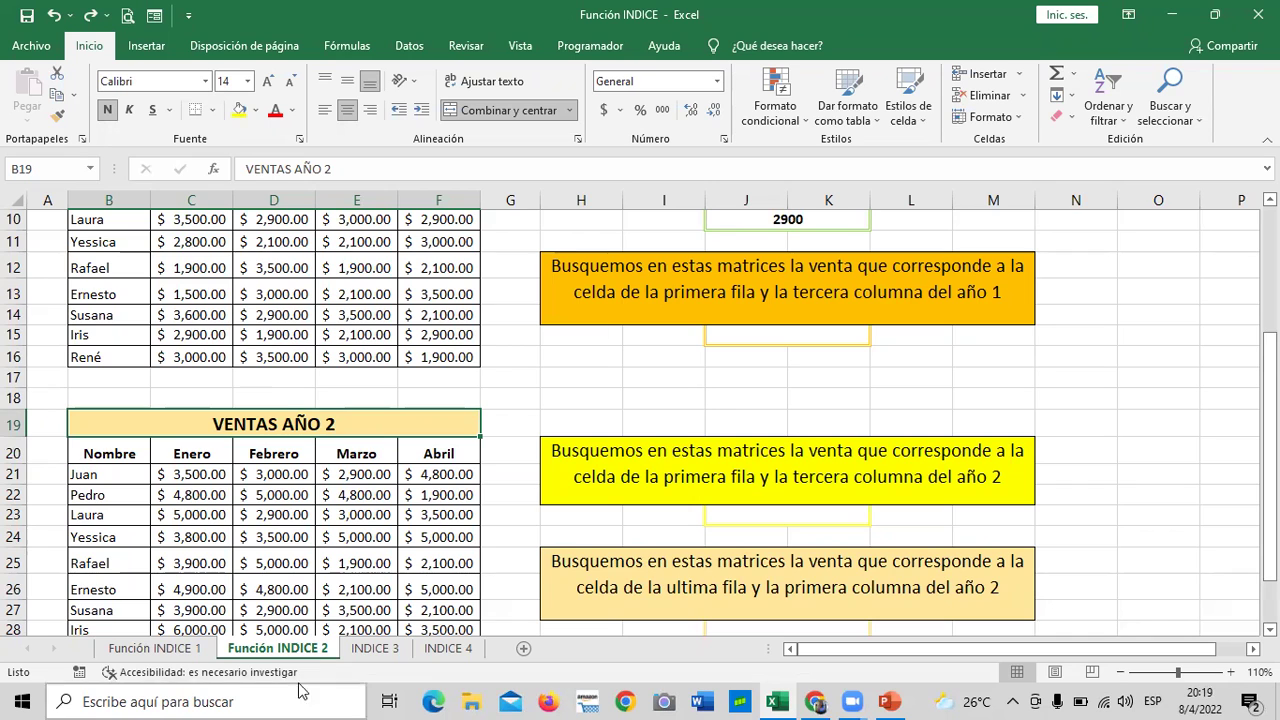
# Step: Compare the INDICE 3 and INDICE 4 sheets, ending on INDICE 3
pyautogui.click(388, 652)
pyautogui.click(456, 652)
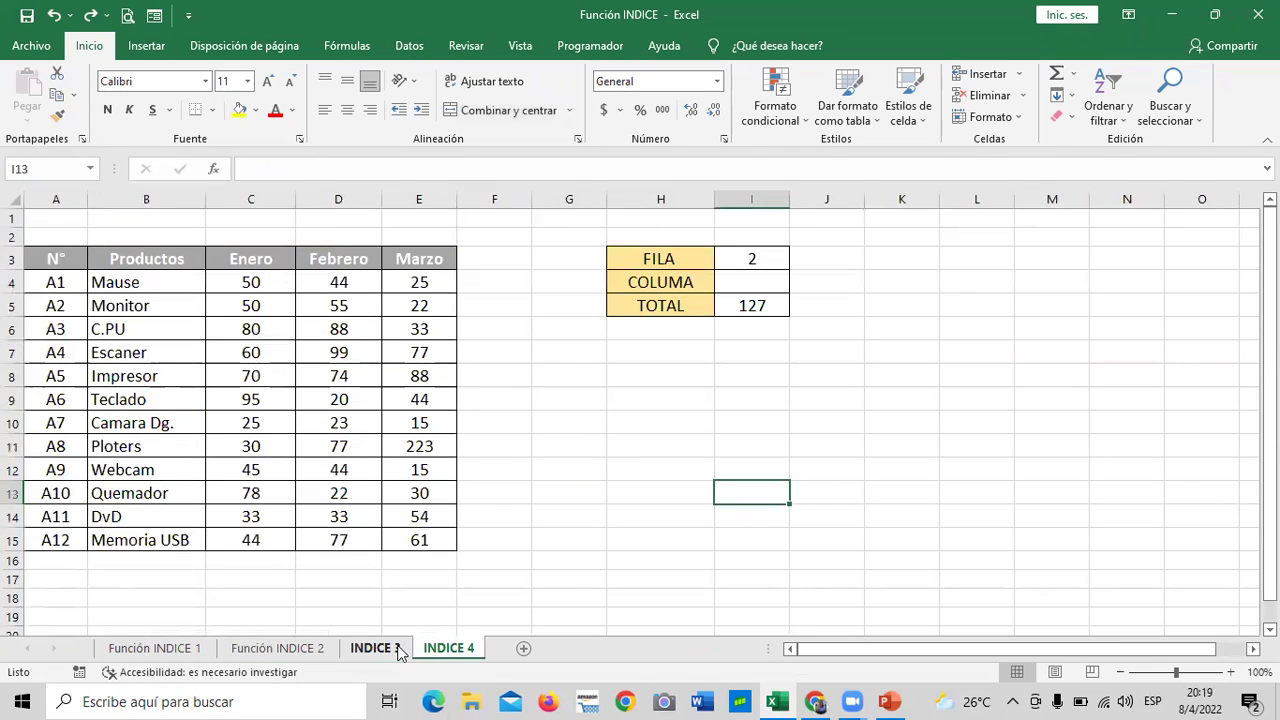
pyautogui.click(385, 652)
pyautogui.click(463, 654)
pyautogui.click(389, 652)
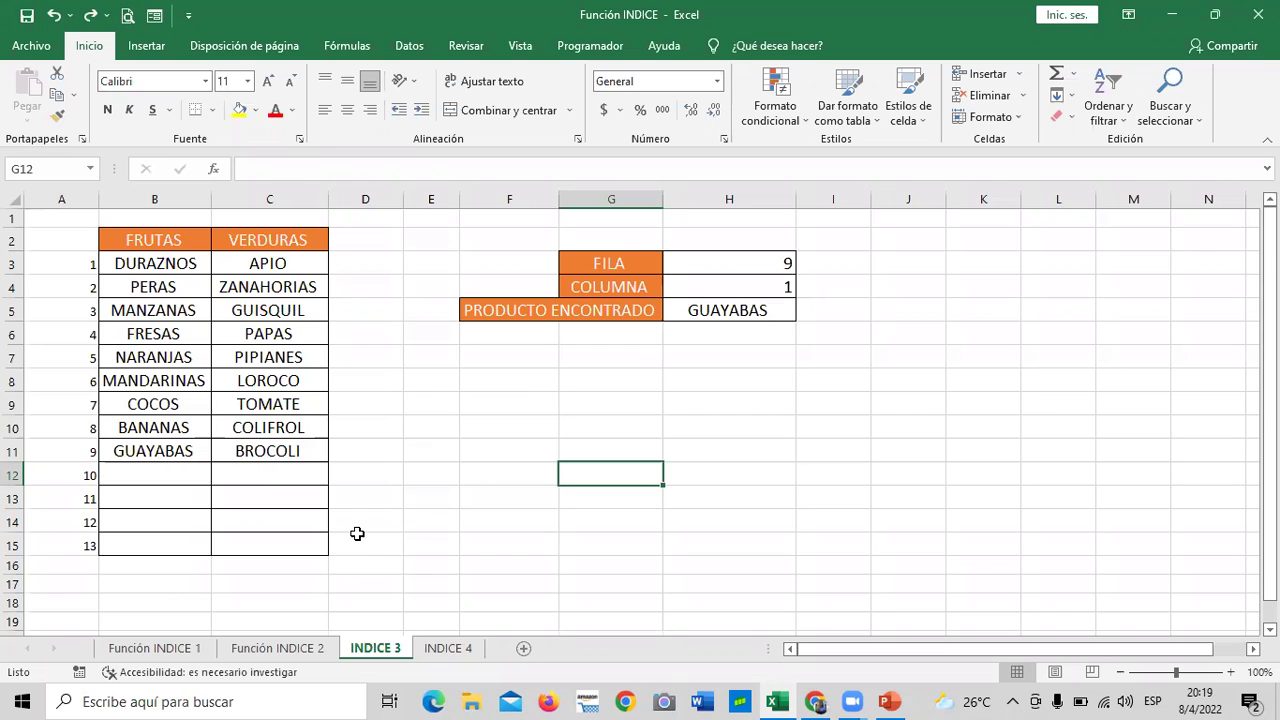
# Step: Inspect FILA 9 in H3 and COLUMNA 1 in H4, then return to Función INDICE 2
pyautogui.click(732, 264)
pyautogui.click(722, 286)
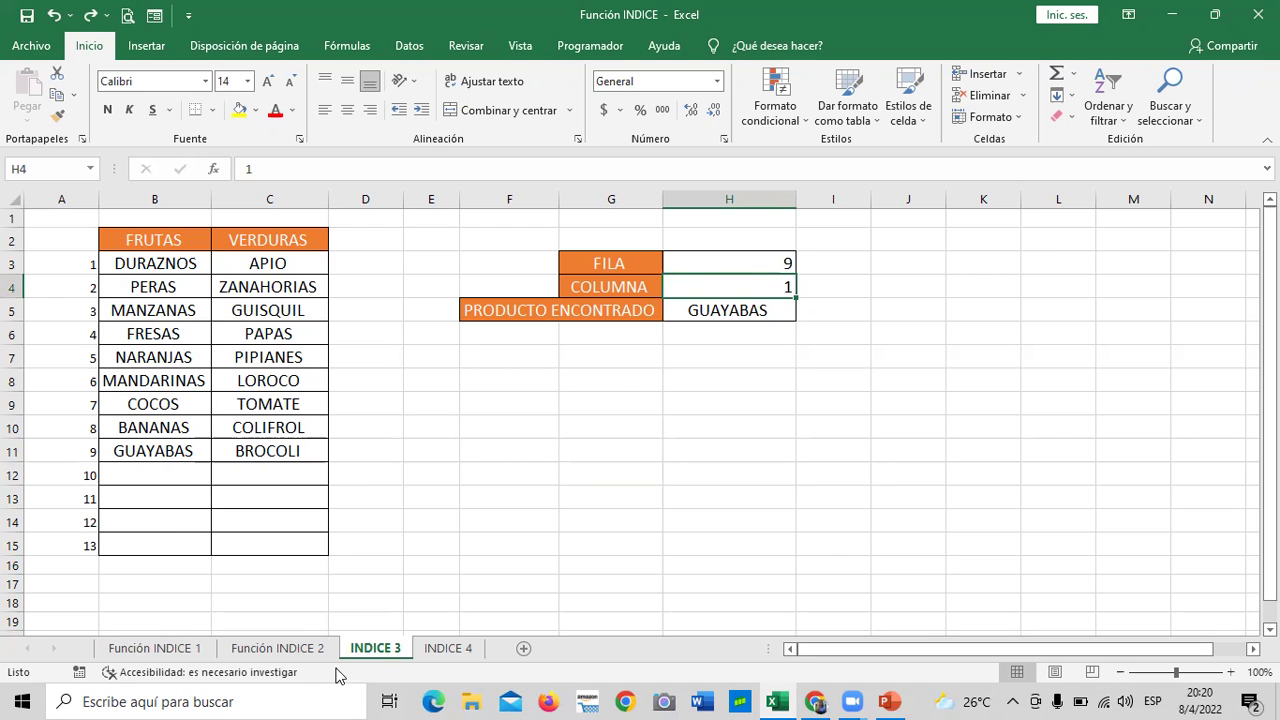
pyautogui.click(300, 649)
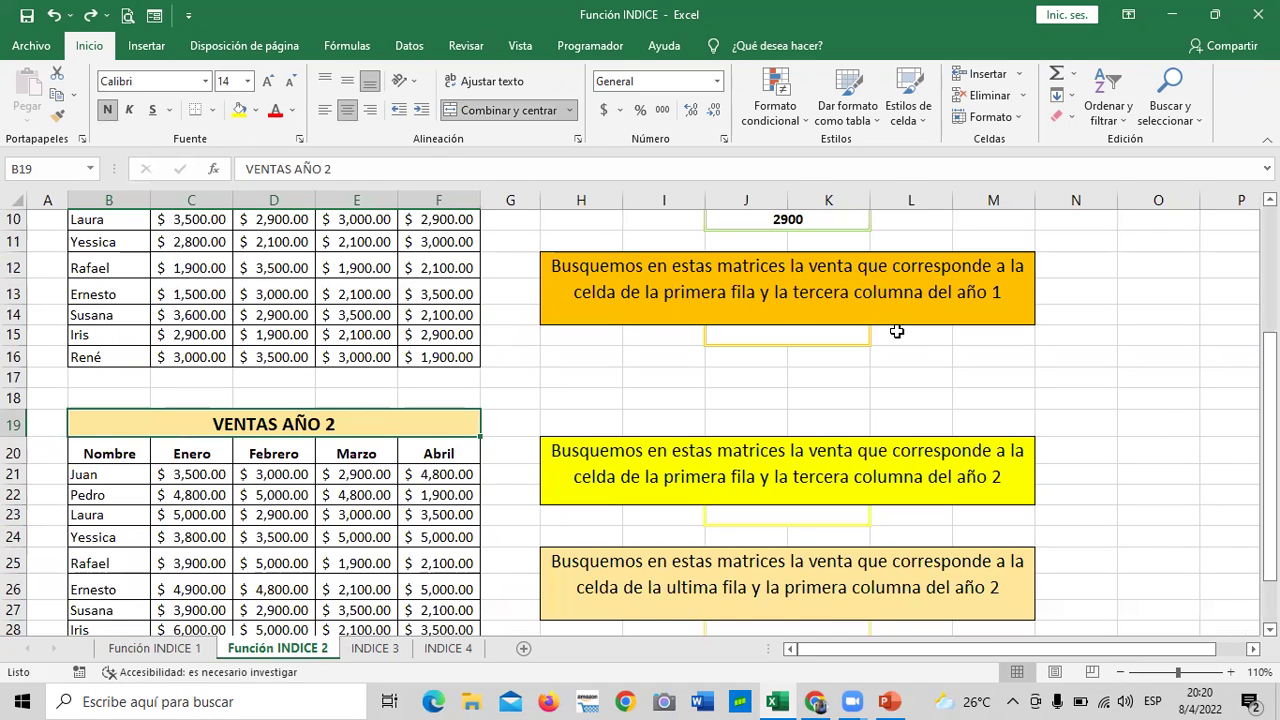
# Step: Inspect J10's two-table INDICE formula giving 2900, then move to the INDICE 4 sheet
pyautogui.scroll(1, 805, 450)
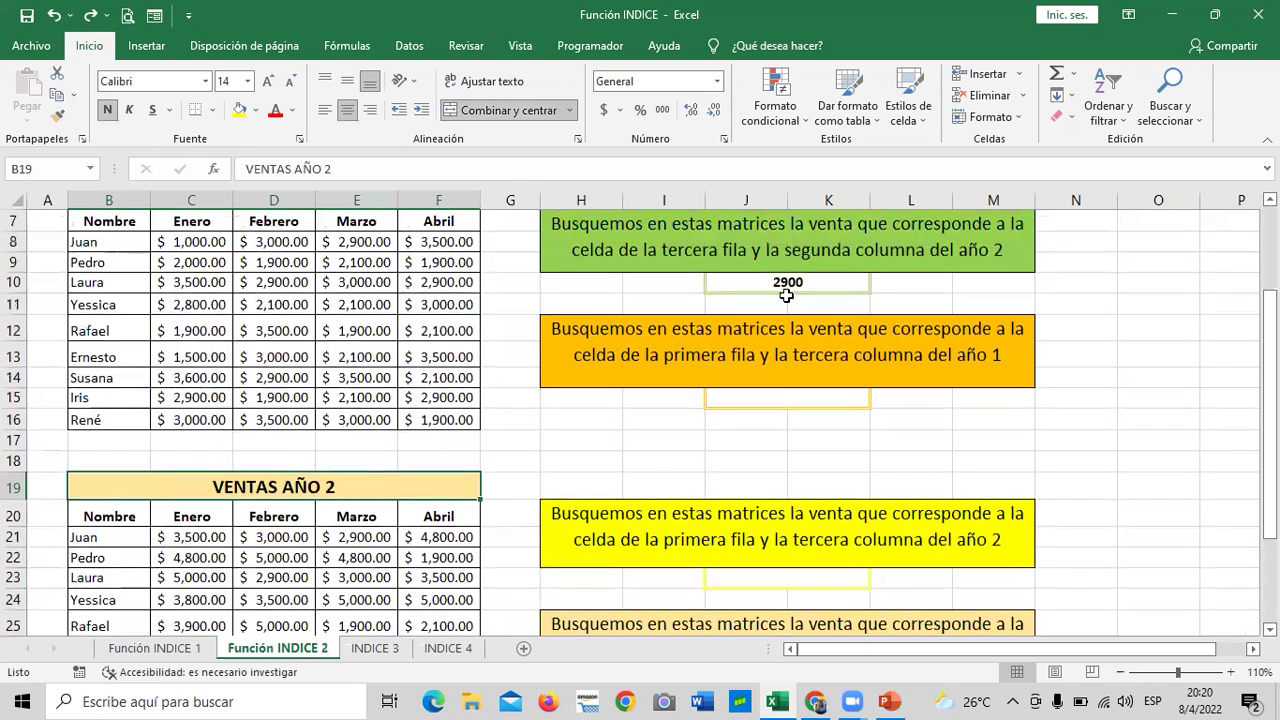
pyautogui.click(779, 283)
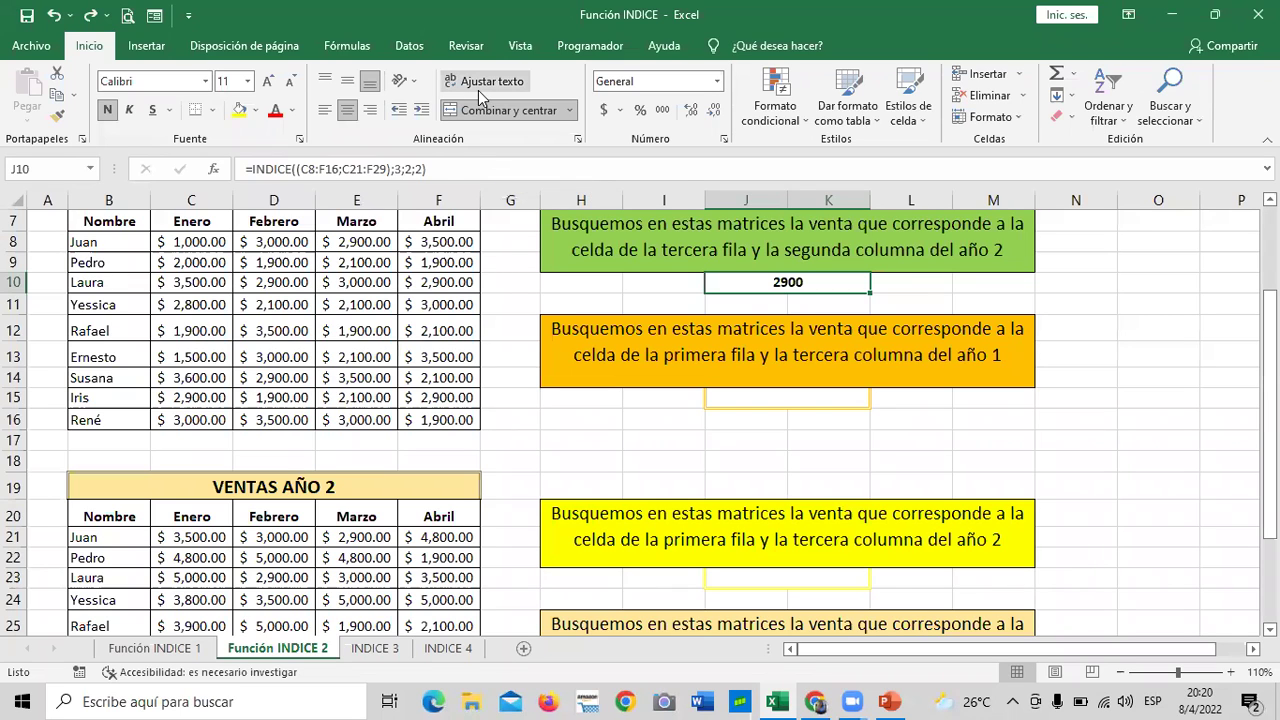
pyautogui.click(754, 447)
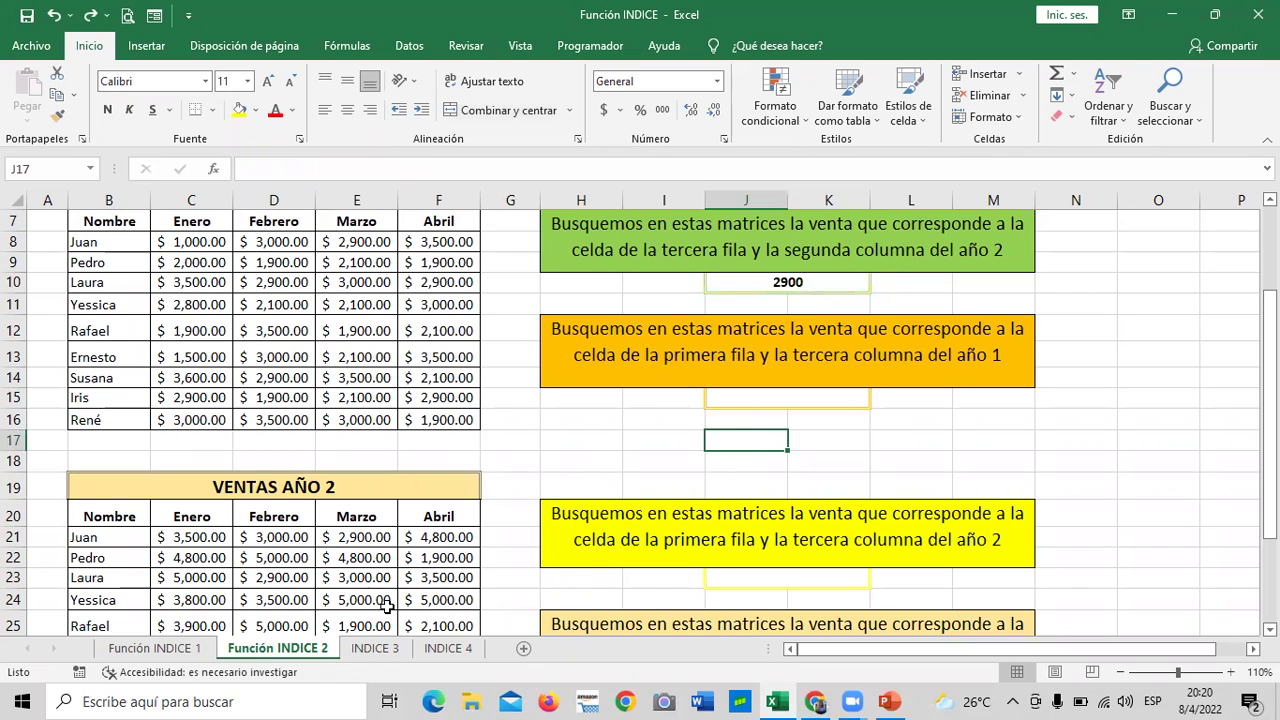
pyautogui.click(452, 650)
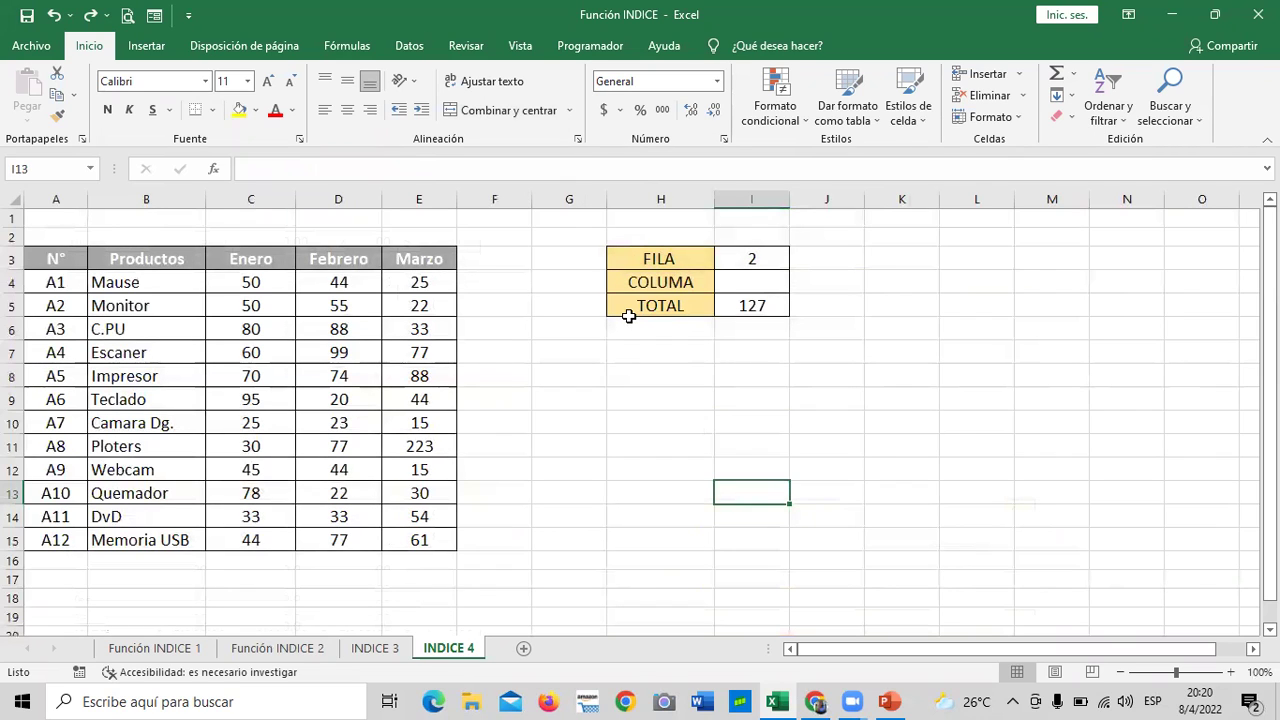
# Step: Fix the H4 label on INDICE 4 so it reads COLUMNA instead of COLUMA
pyautogui.doubleClick(684, 282)
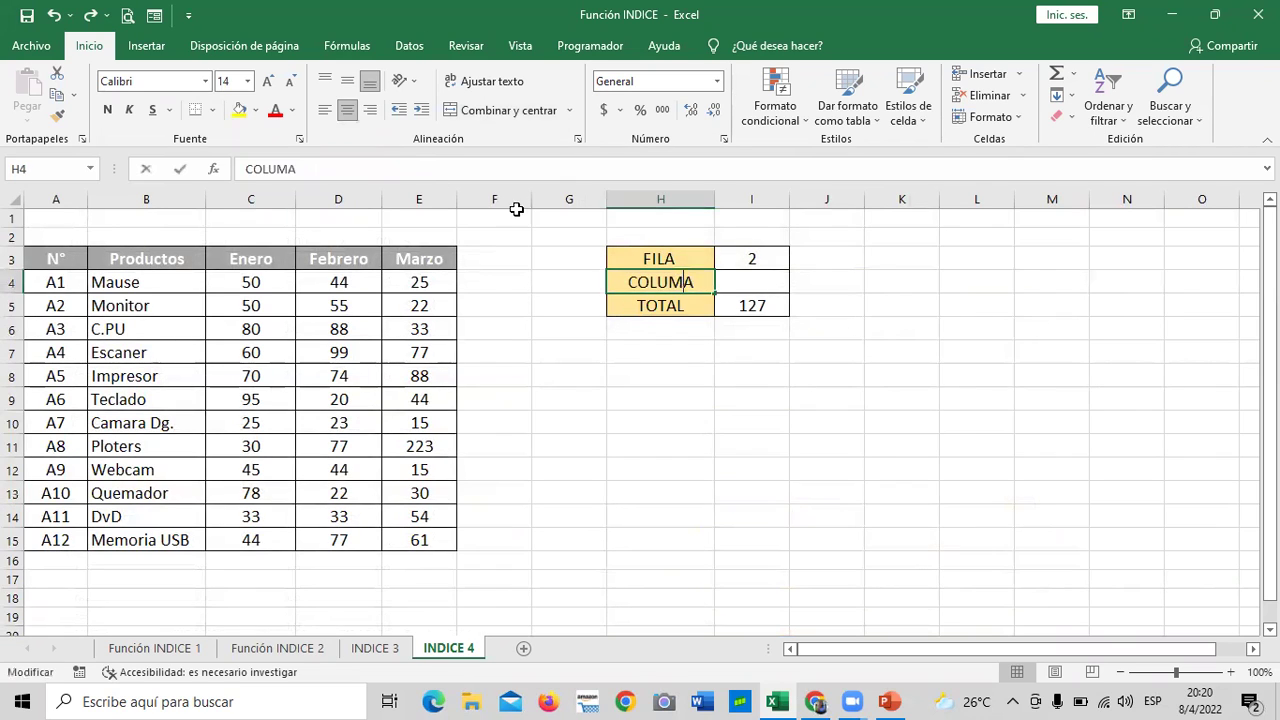
pyautogui.click(290, 170)
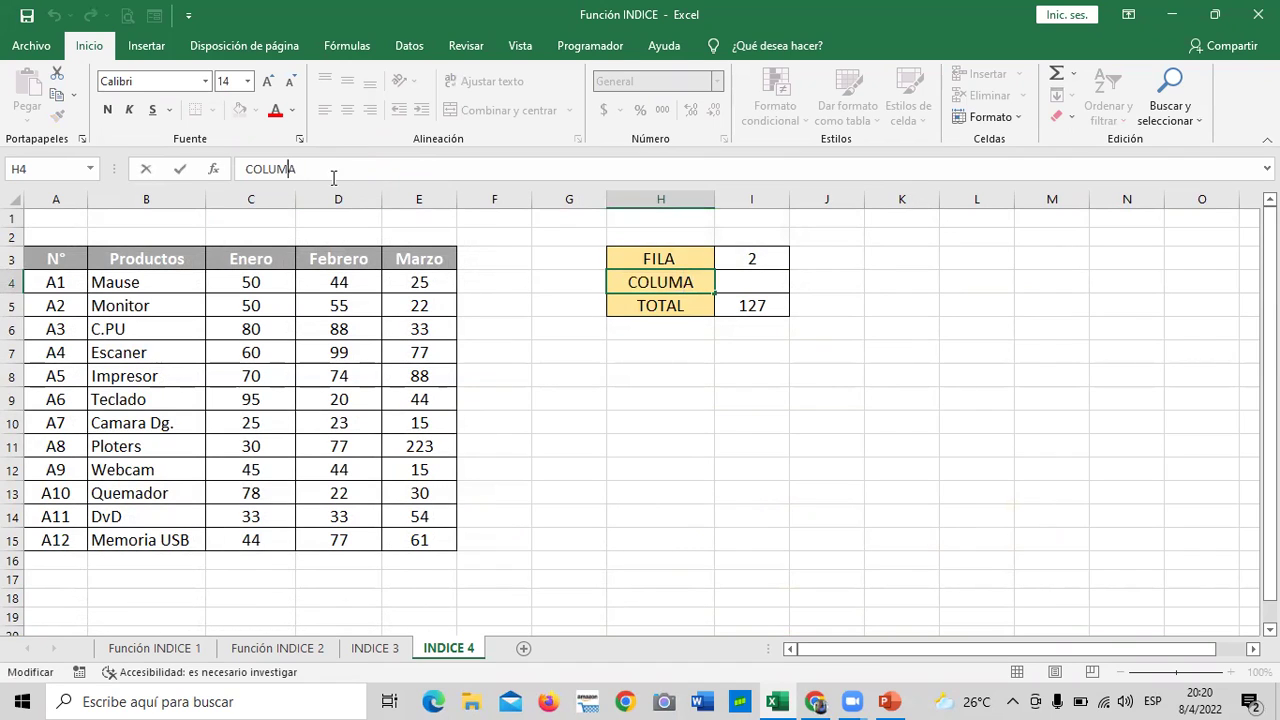
pyautogui.write('N')
pyautogui.press('BackSpace')
pyautogui.write('N')
pyautogui.press('Return')
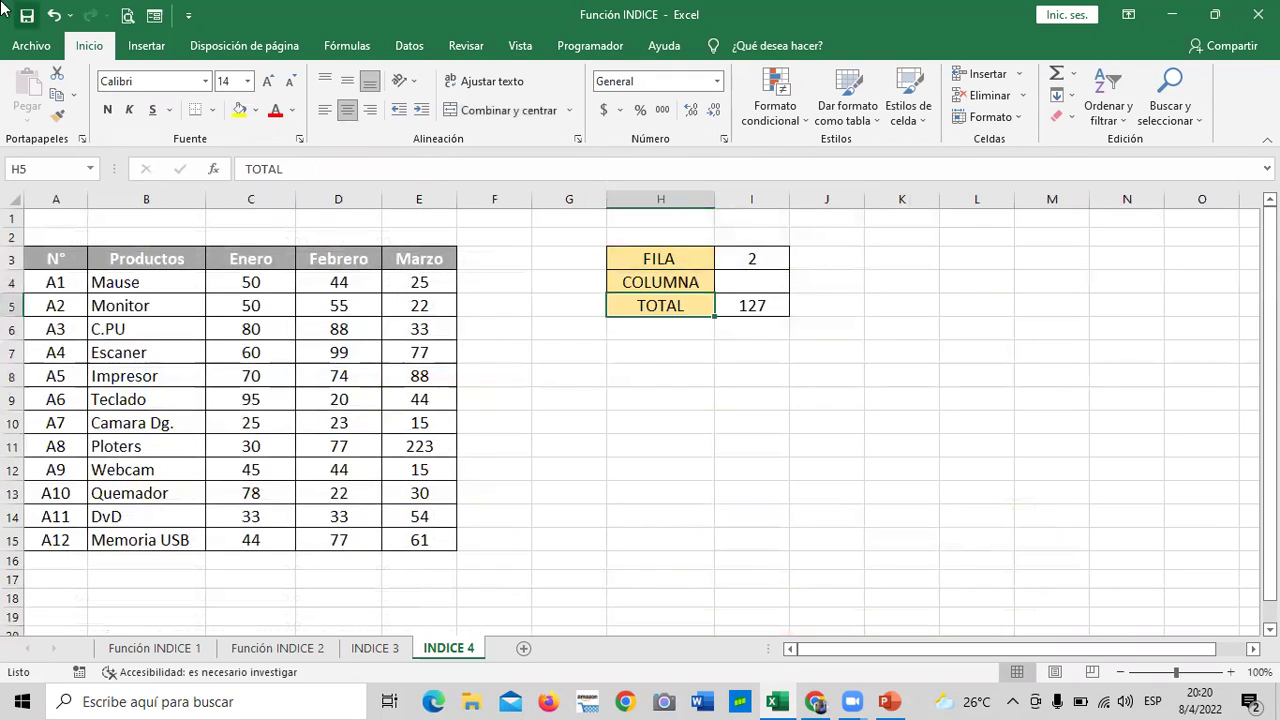
pyautogui.click(755, 286)
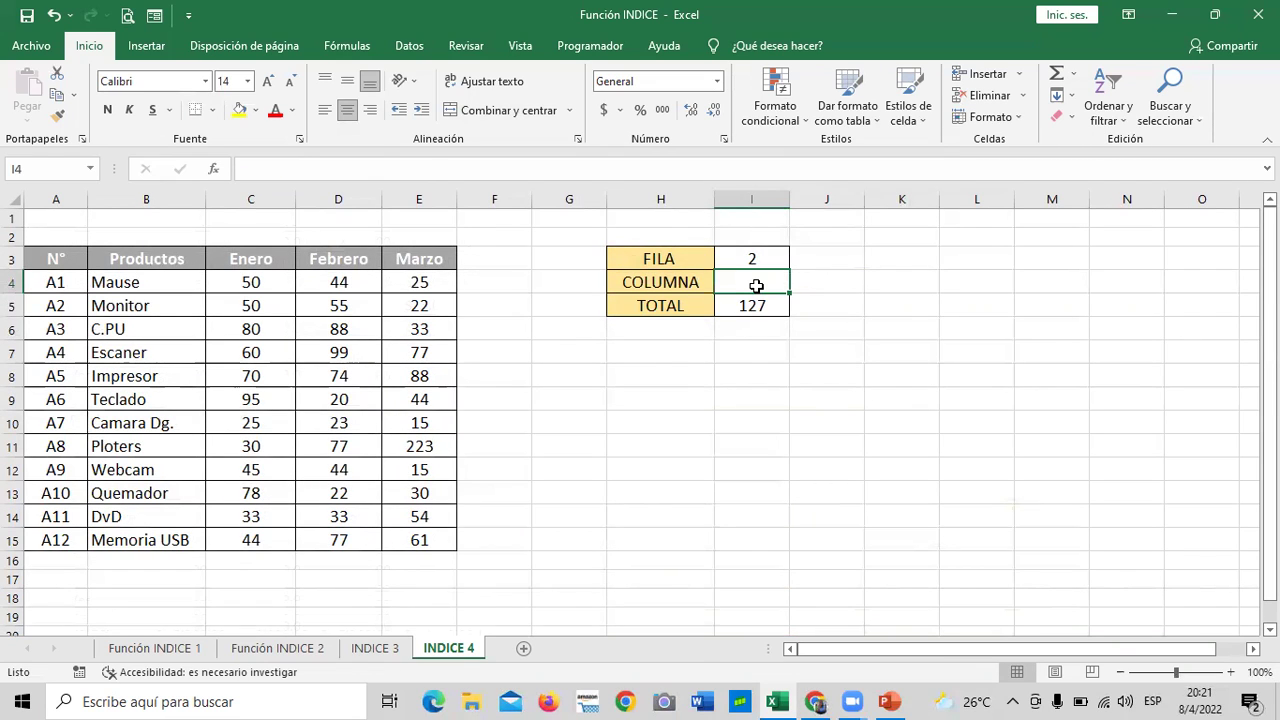
# Step: Inspect the ranges of I5's =SUMA(INDICE(B4:E15;I3;I4)) total of 127, and check empty I4
pyautogui.click(754, 305)
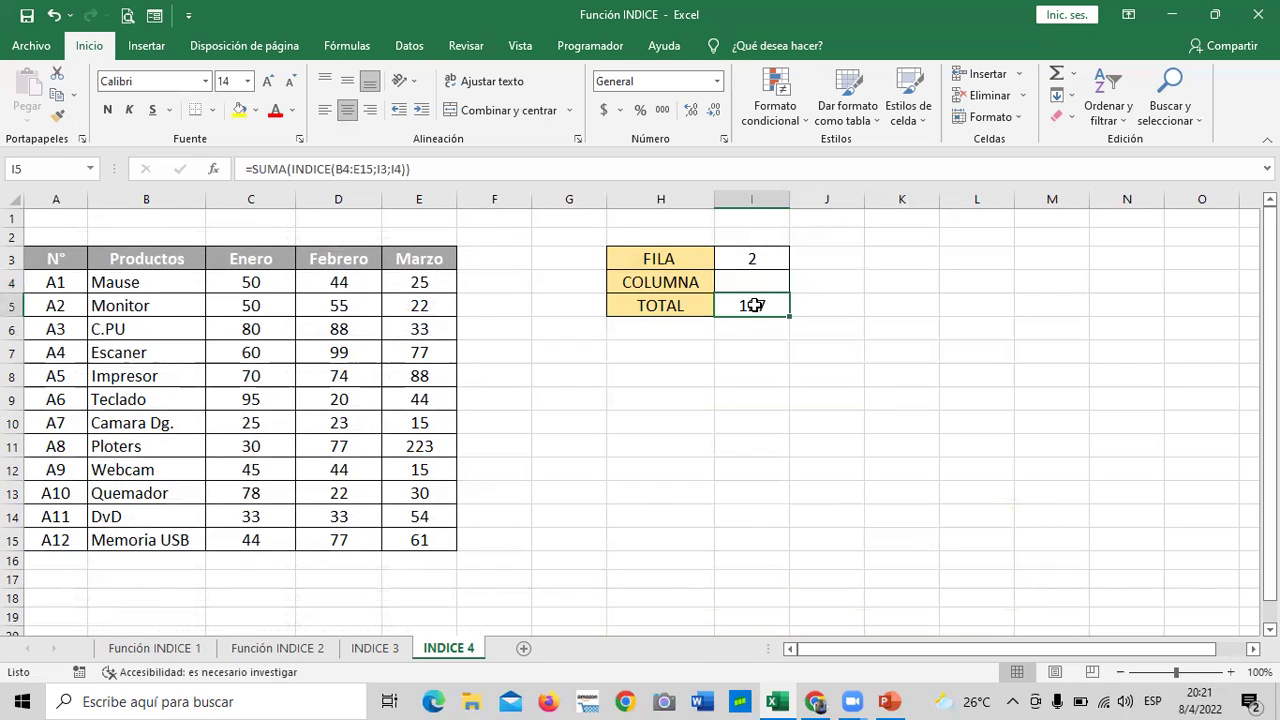
pyautogui.click(643, 162)
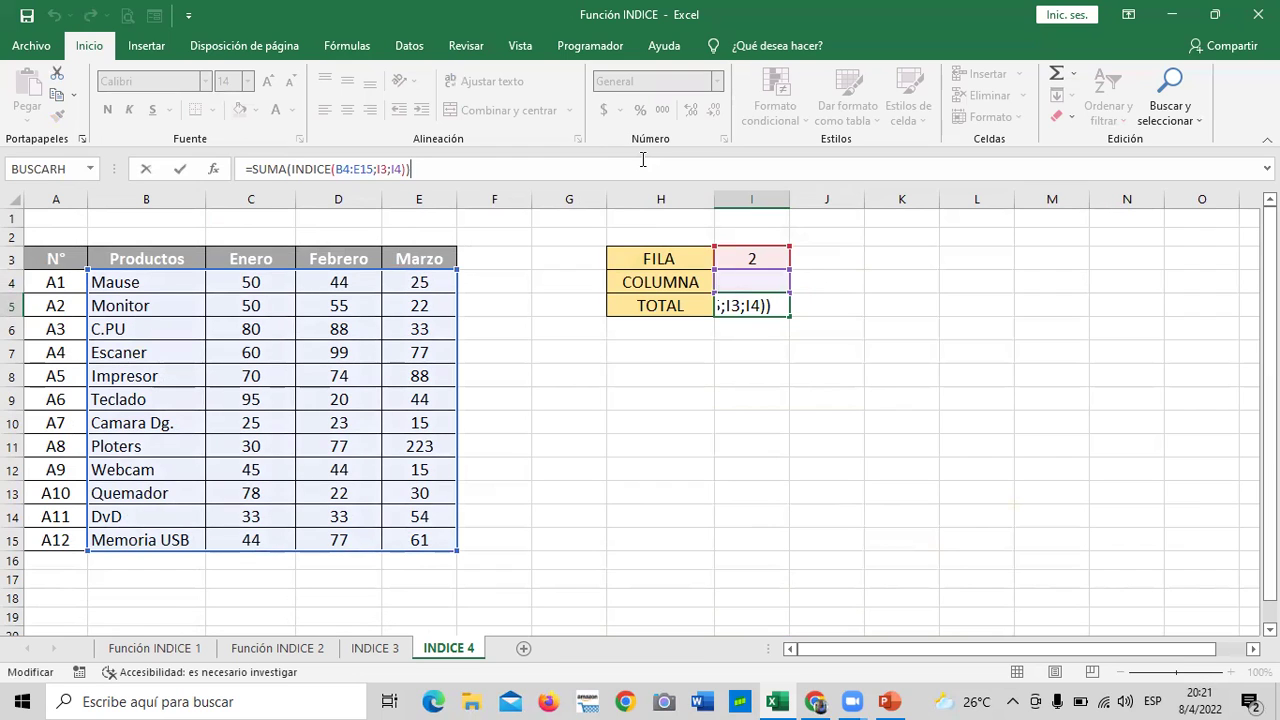
pyautogui.press('Return')
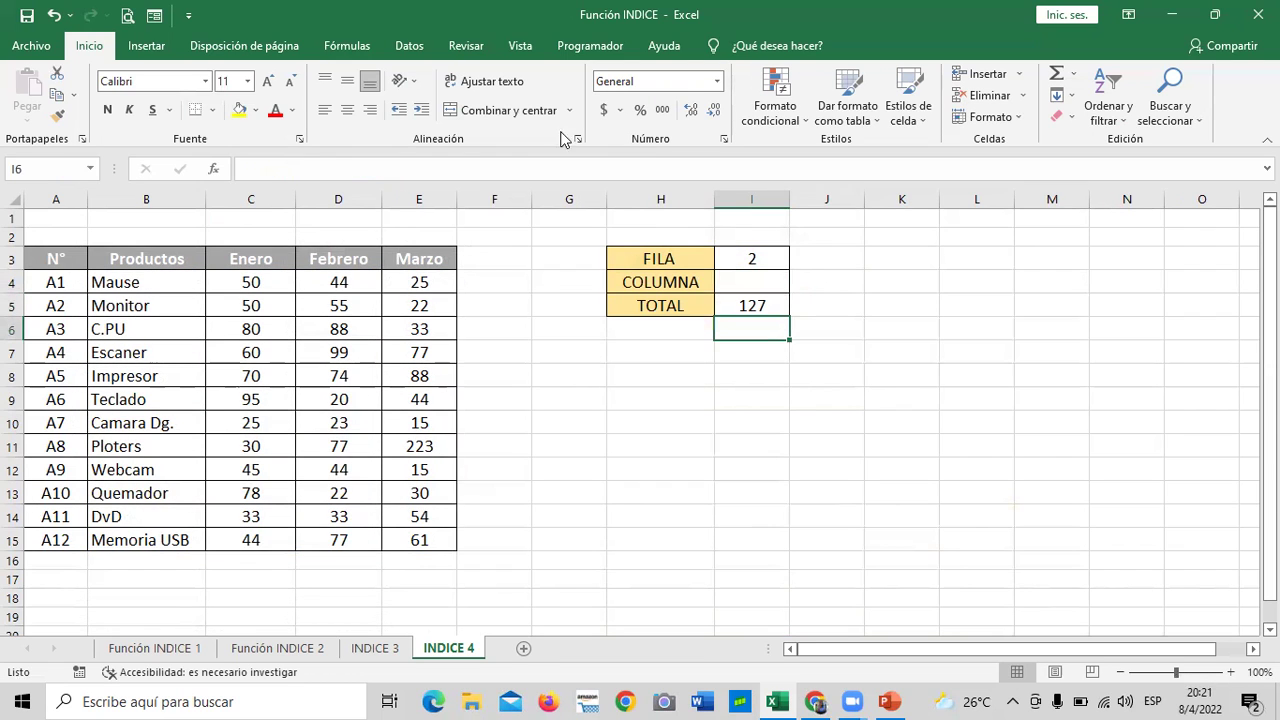
pyautogui.click(670, 513)
pyautogui.click(766, 297)
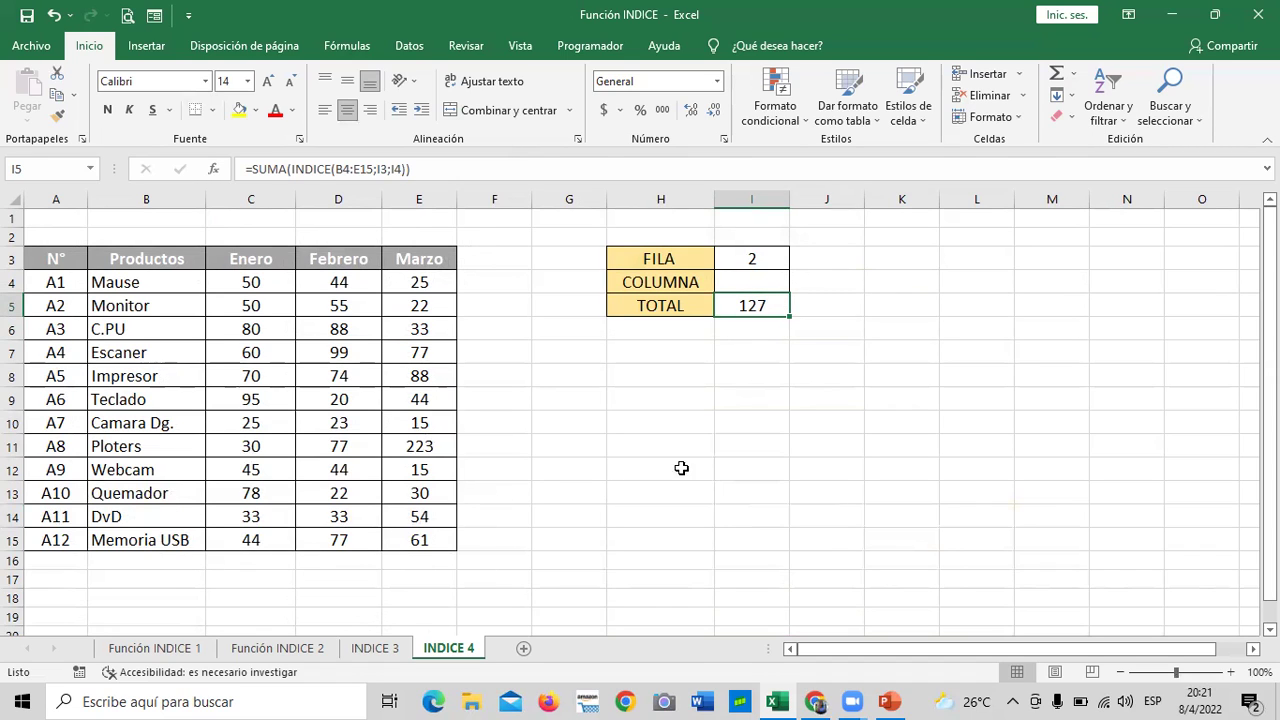
pyautogui.moveTo(680, 467); pyautogui.dragTo(682, 449)
pyautogui.click(770, 281)
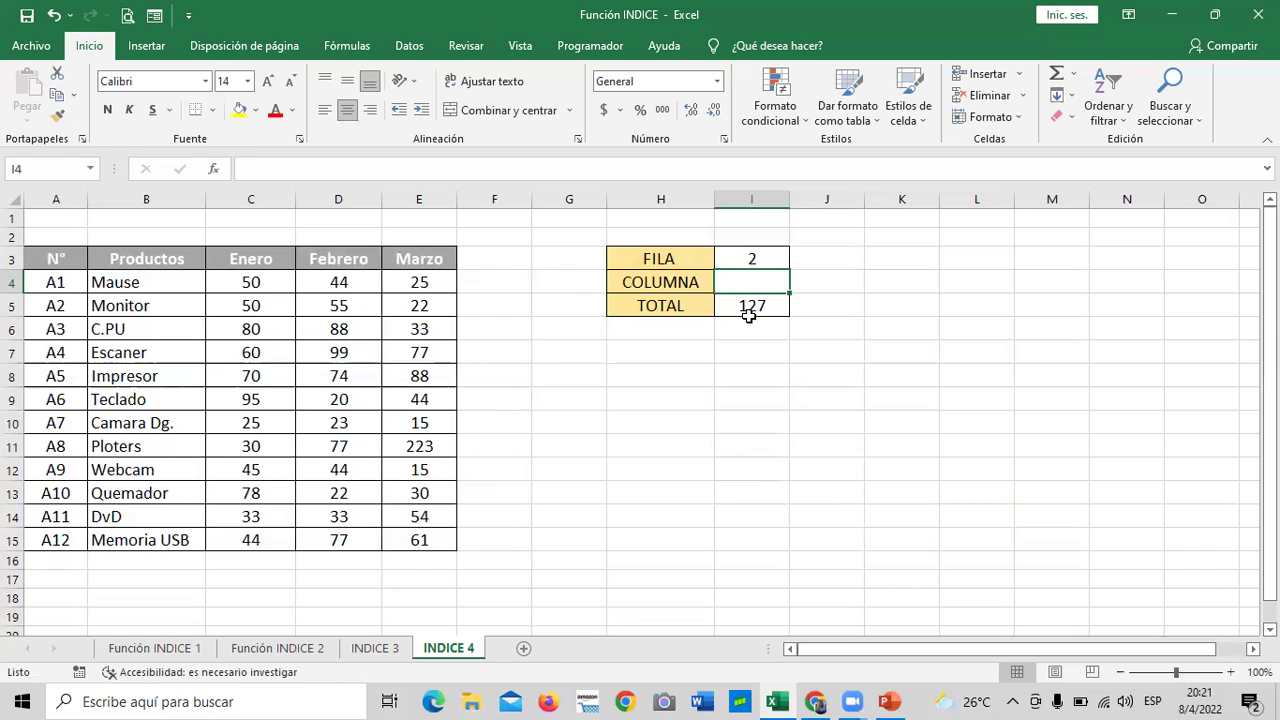
# Step: Recheck the I5 total's ranges, leave it unchanged, and go to Función INDICE 1
pyautogui.click(747, 305)
pyautogui.click(522, 170)
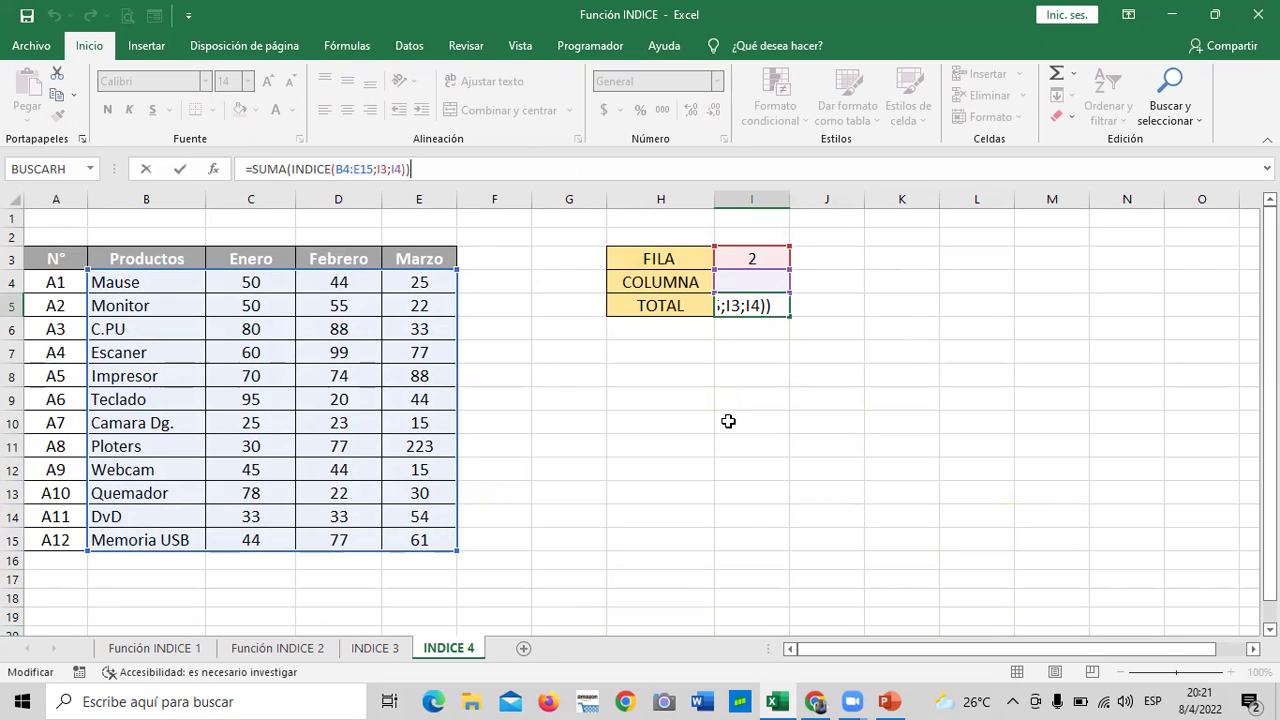
pyautogui.press('Return')
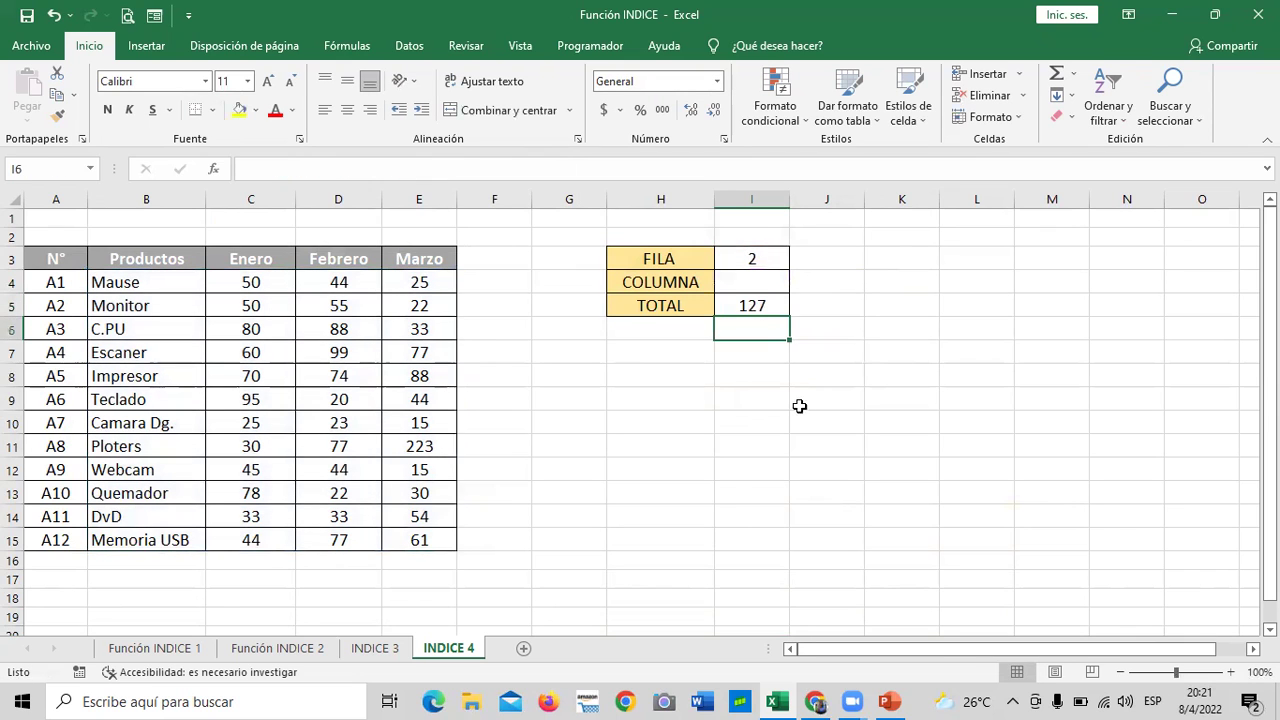
pyautogui.click(728, 485)
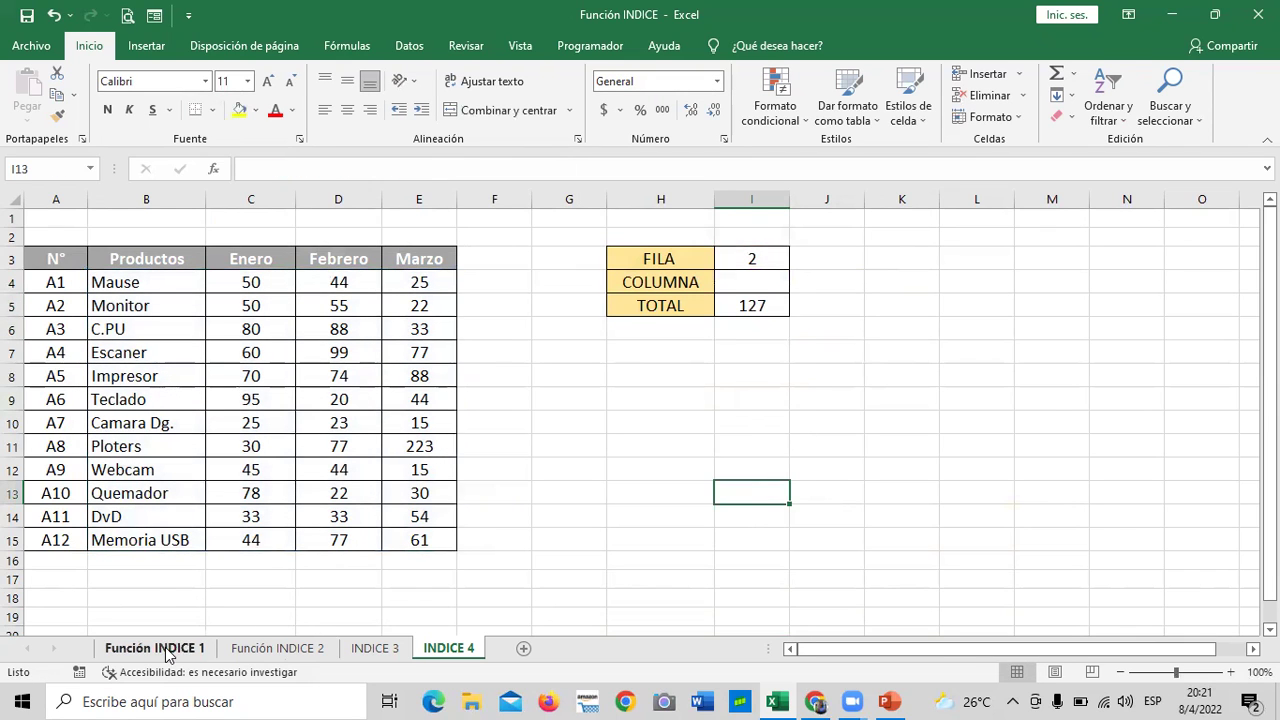
pyautogui.click(160, 648)
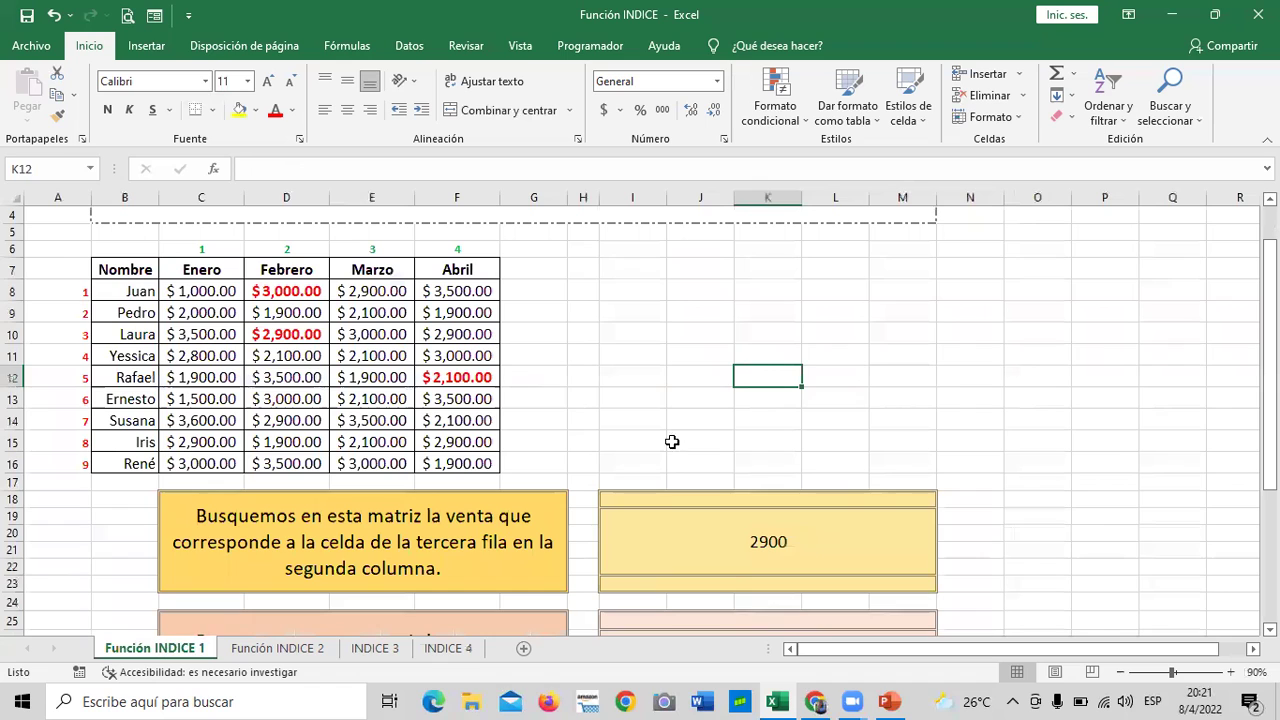
pyautogui.click(593, 338)
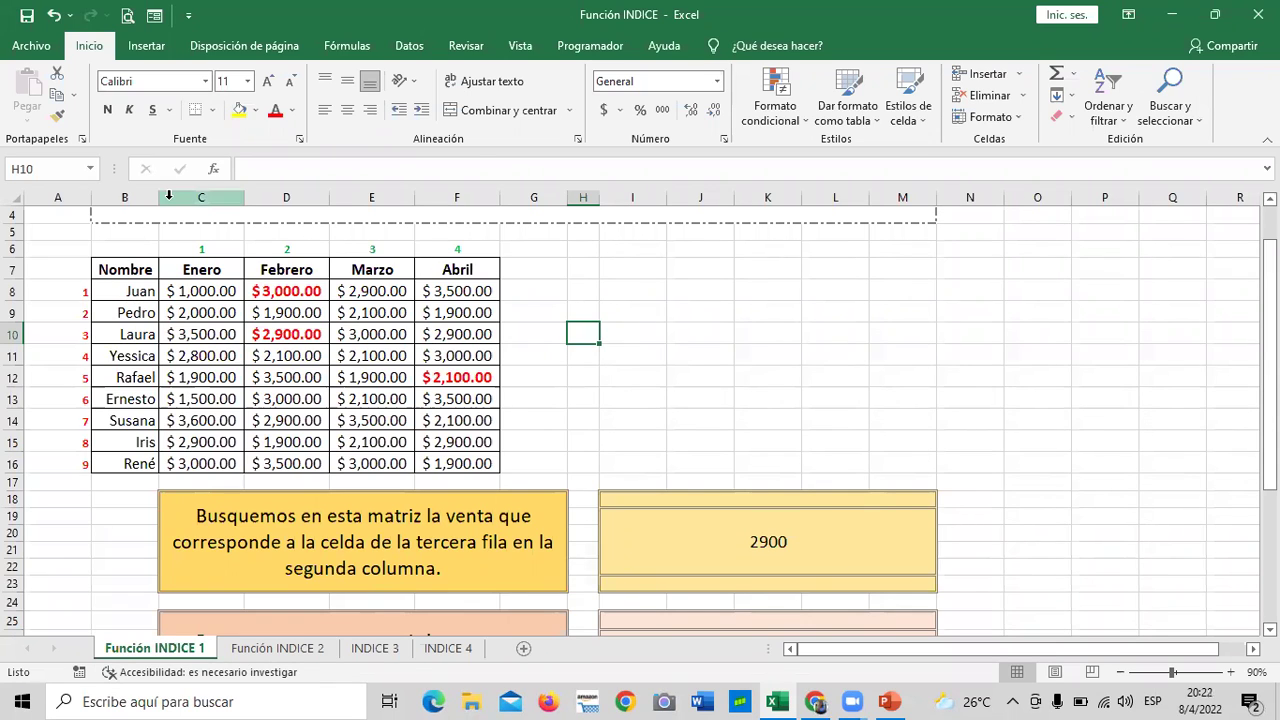
pyautogui.click(617, 351)
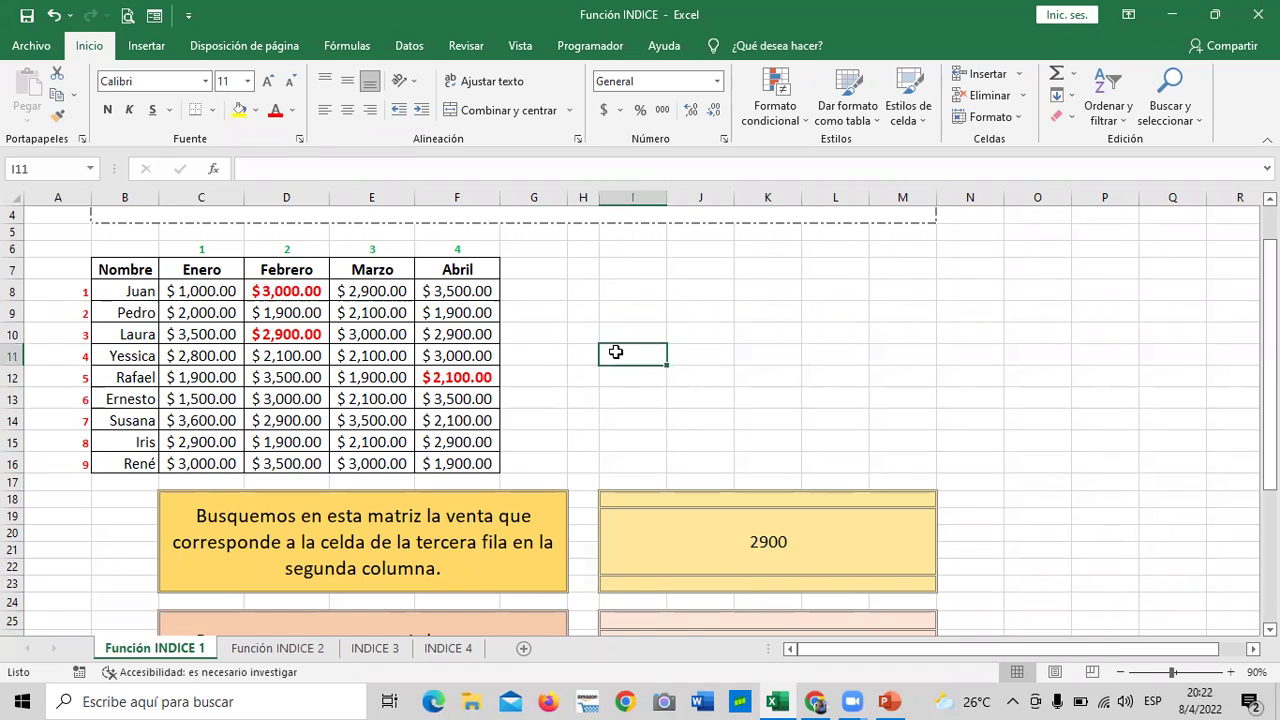
pyautogui.scroll(-3, 616, 352)
pyautogui.scroll(-3, 616, 352)
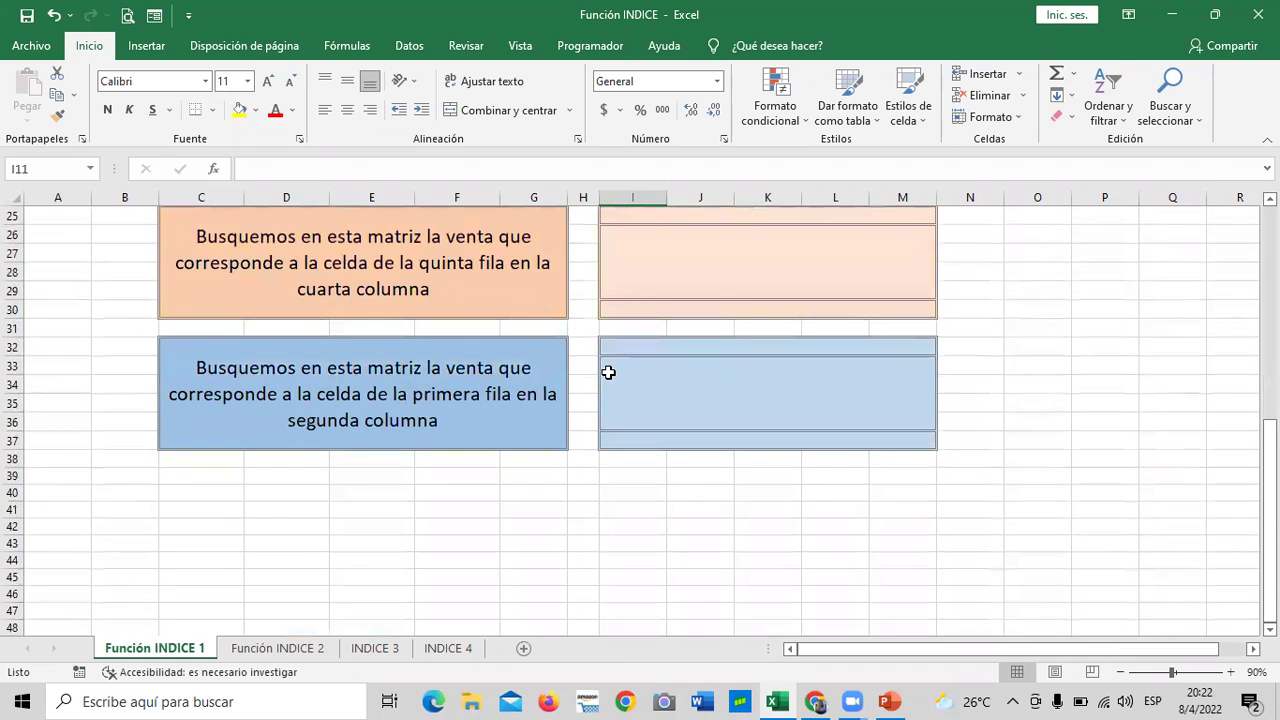
pyautogui.scroll(3, 606, 368)
pyautogui.click(746, 340)
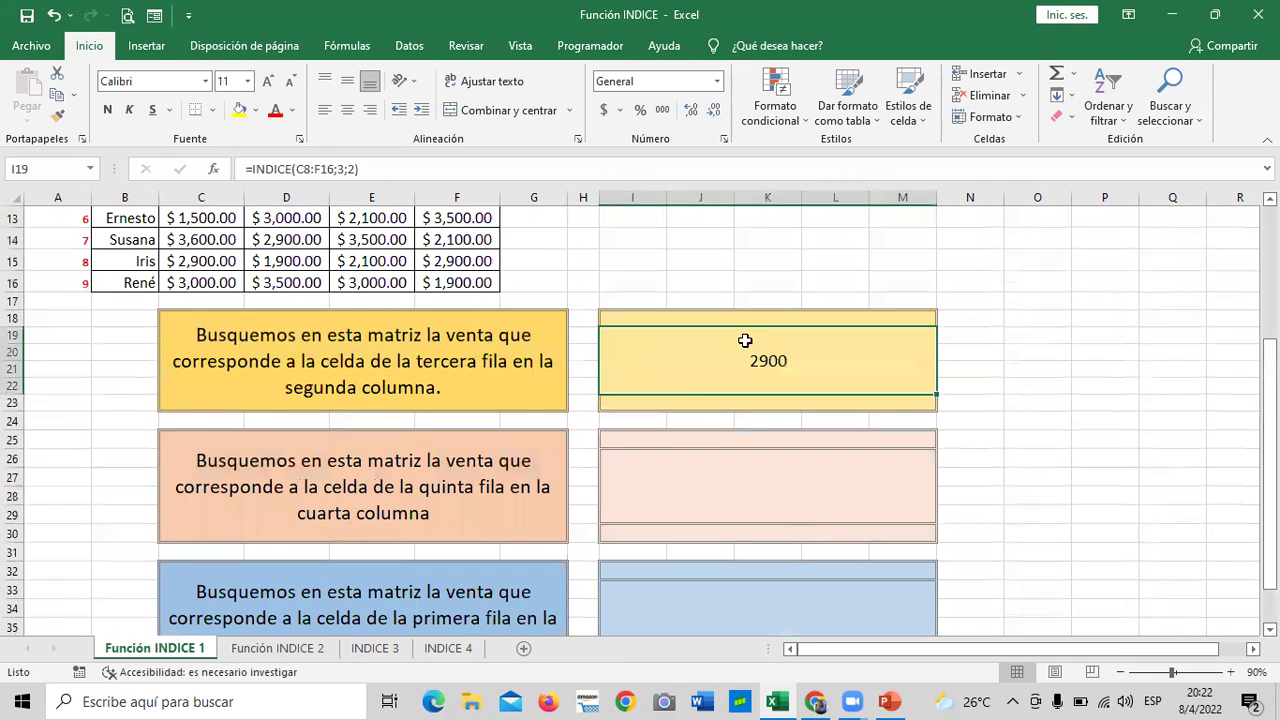
pyautogui.click(764, 487)
pyautogui.click(759, 357)
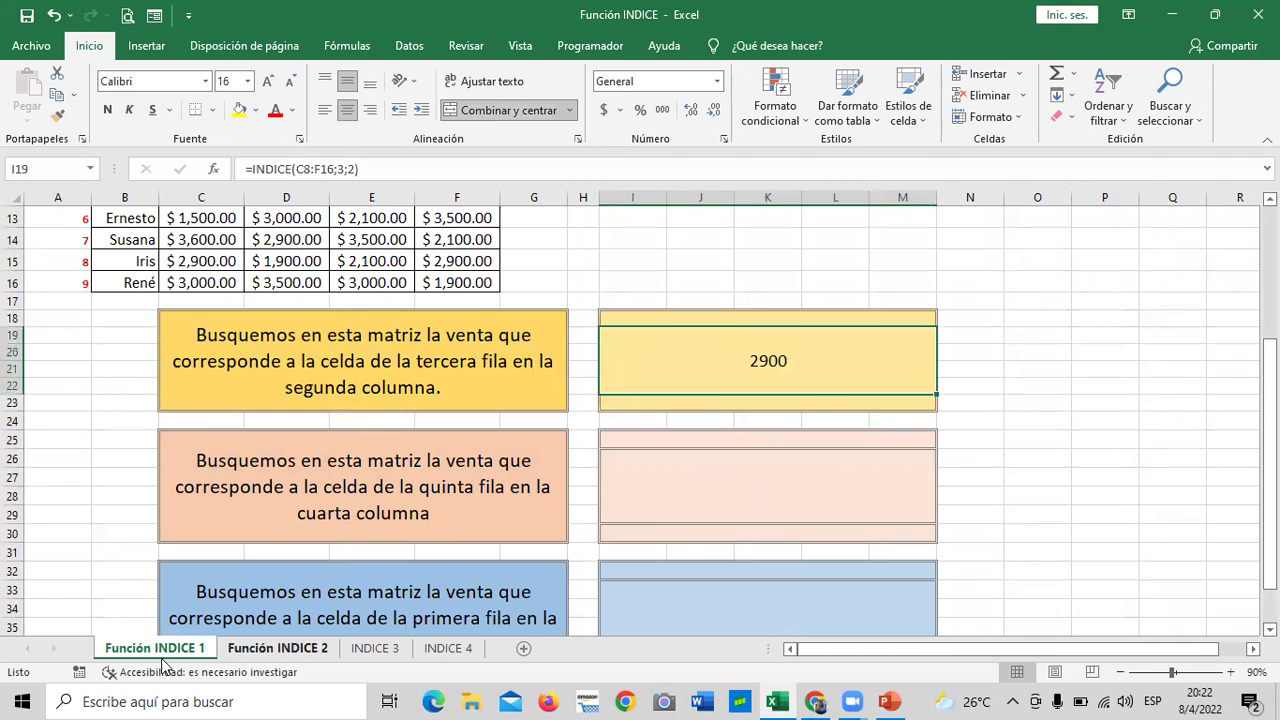
# Step: On Función INDICE 2, remove one '(' from J10's INDICE formula, triggering Excel's formula-problem warning
pyautogui.click(287, 648)
pyautogui.scroll(2, 626, 346)
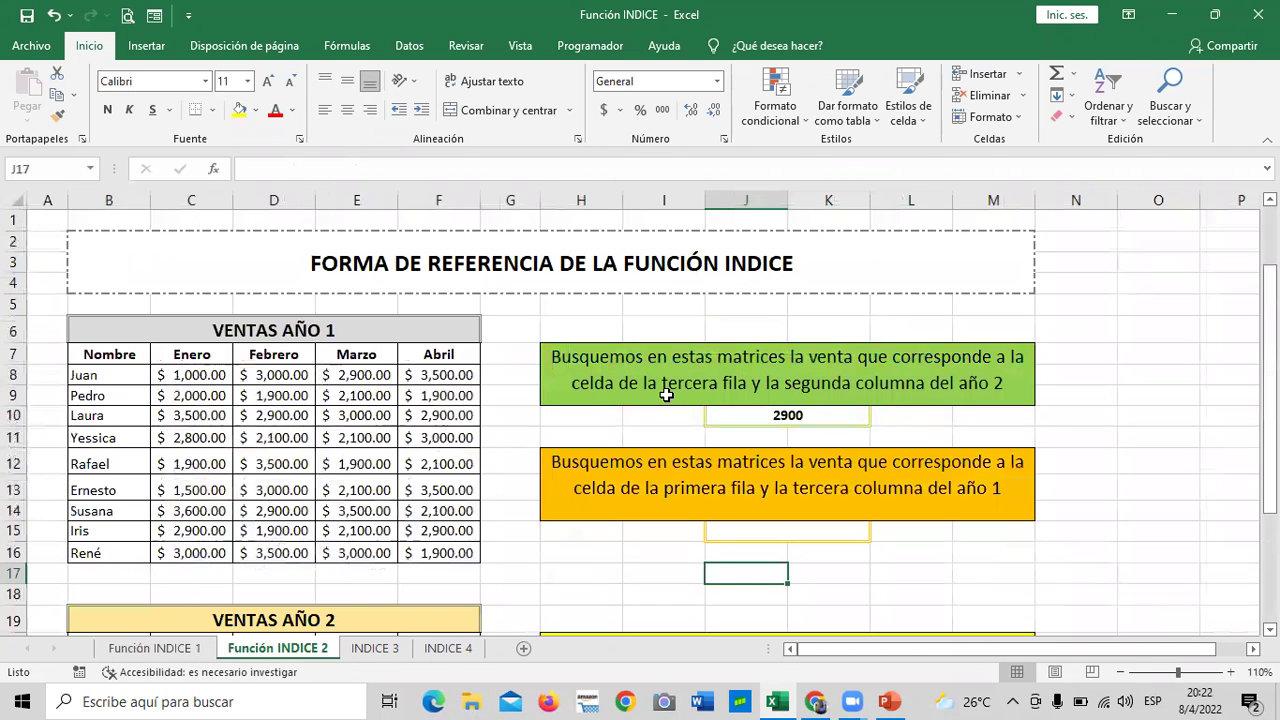
pyautogui.scroll(-1, 650, 345)
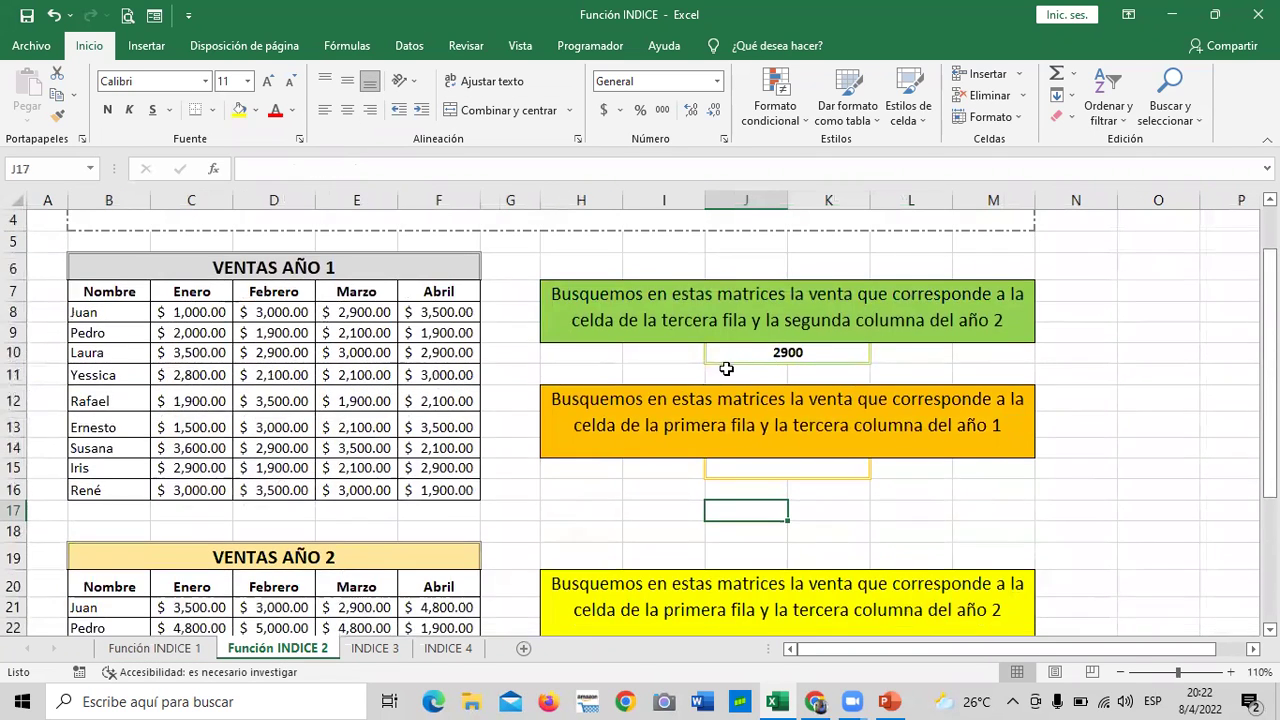
pyautogui.click(755, 356)
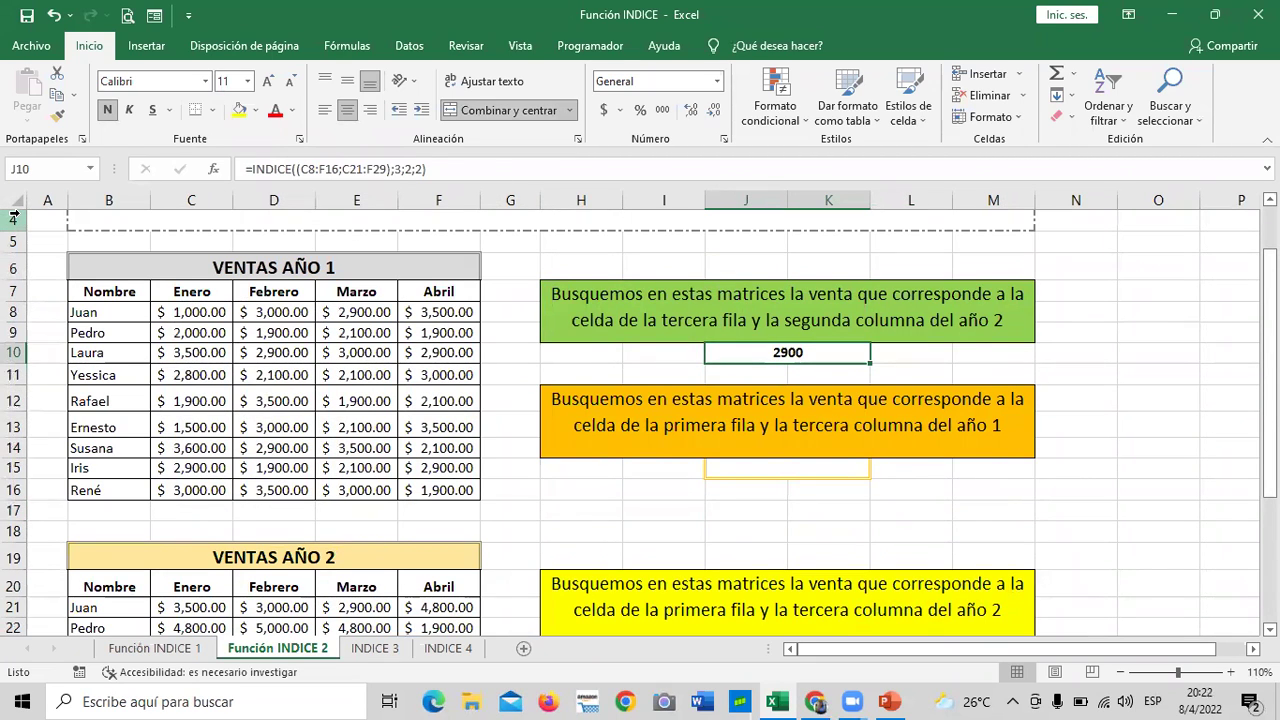
pyautogui.click(297, 169)
pyautogui.press('BackSpace')
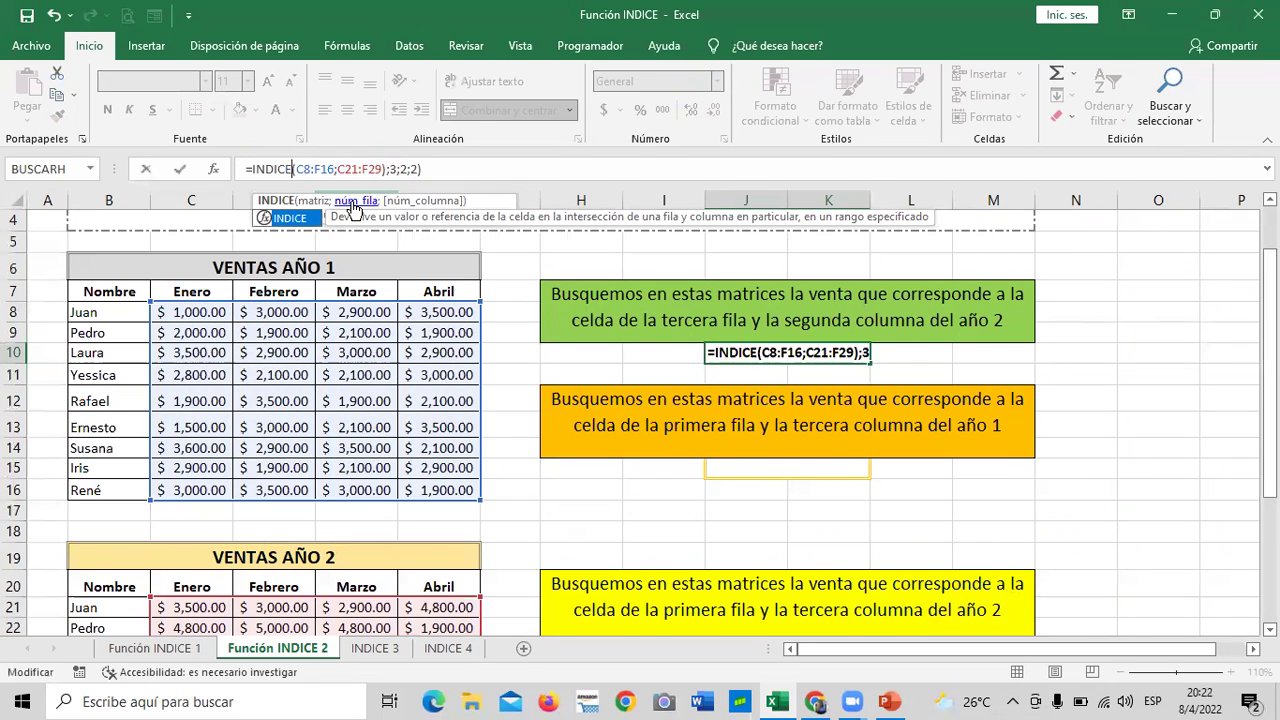
pyautogui.press('Escape')
pyautogui.press('Return')
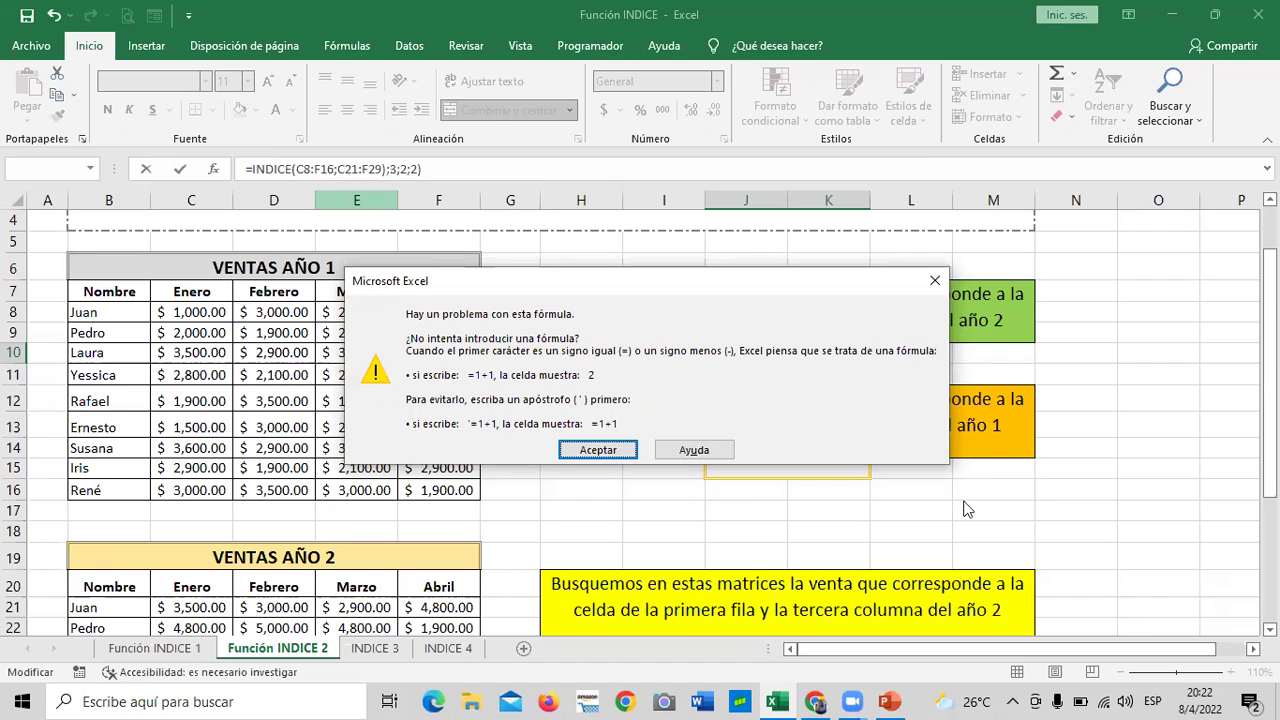
# Step: Dismiss the warning and restore J10's formula to =INDICE((C8:F16;C21:F29);3;2;2)
pyautogui.click(596, 450)
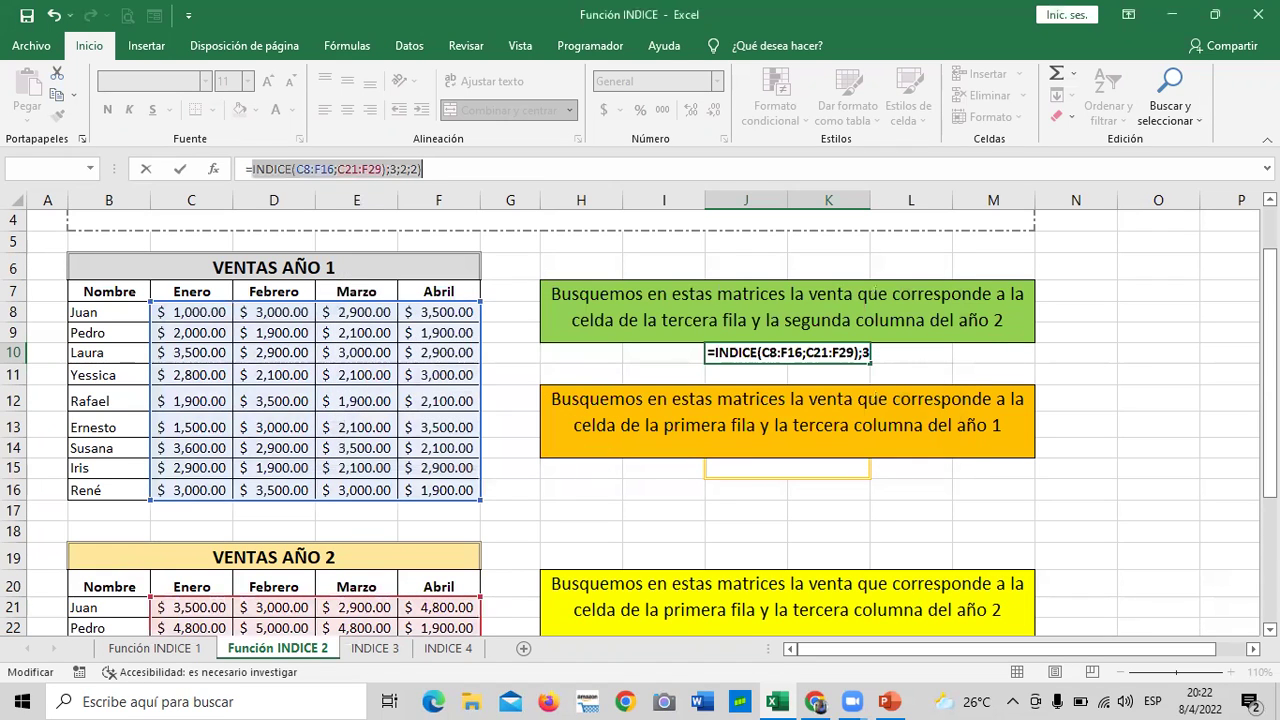
pyautogui.click(300, 169)
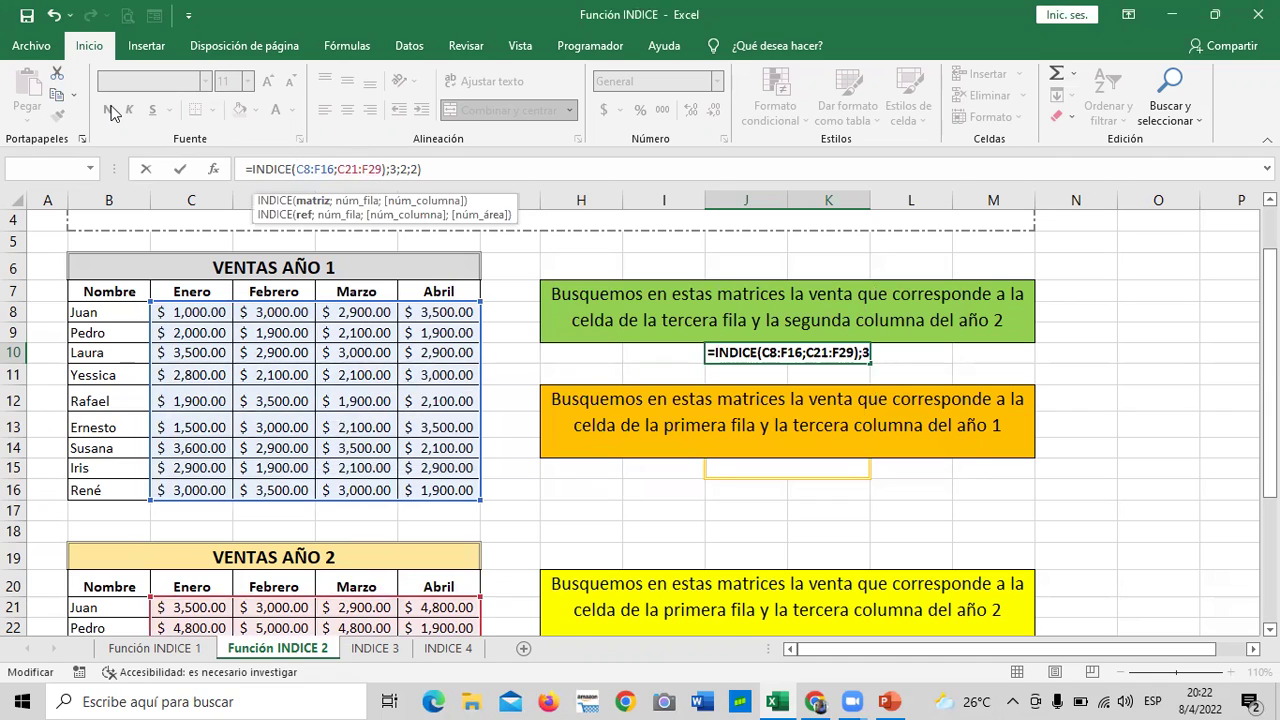
pyautogui.write('(')
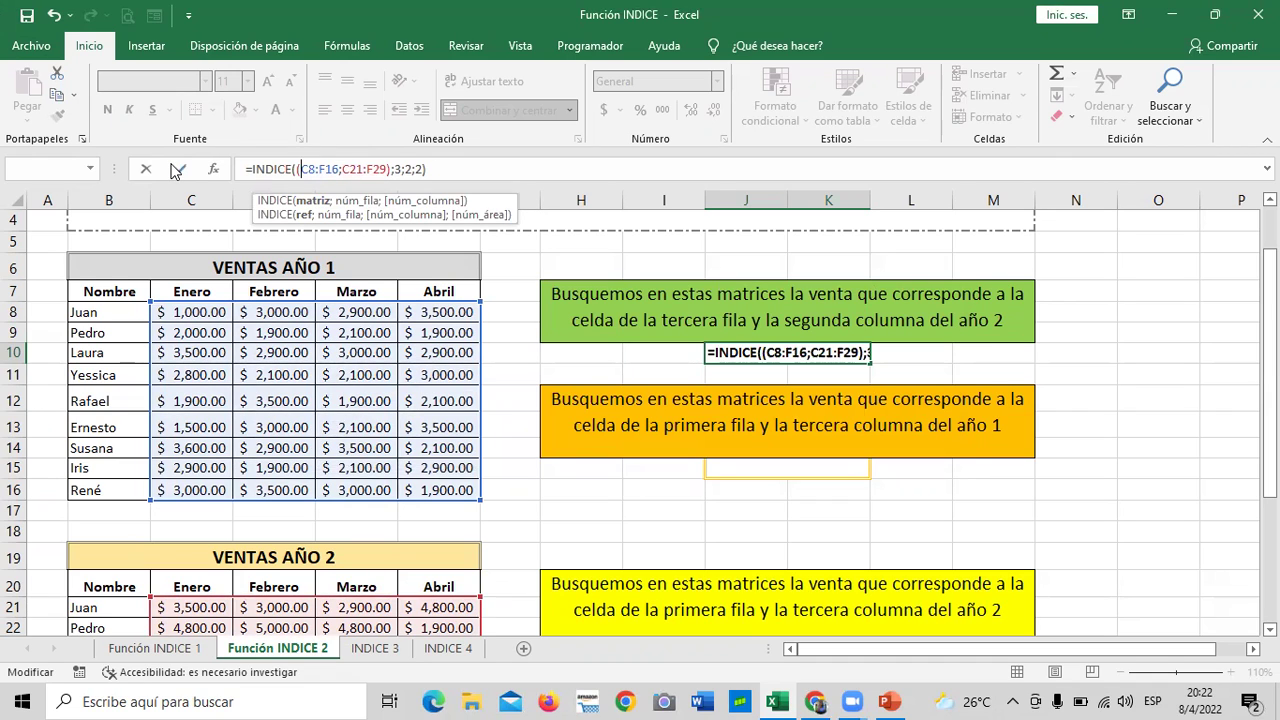
pyautogui.click(500, 174)
pyautogui.click(396, 169)
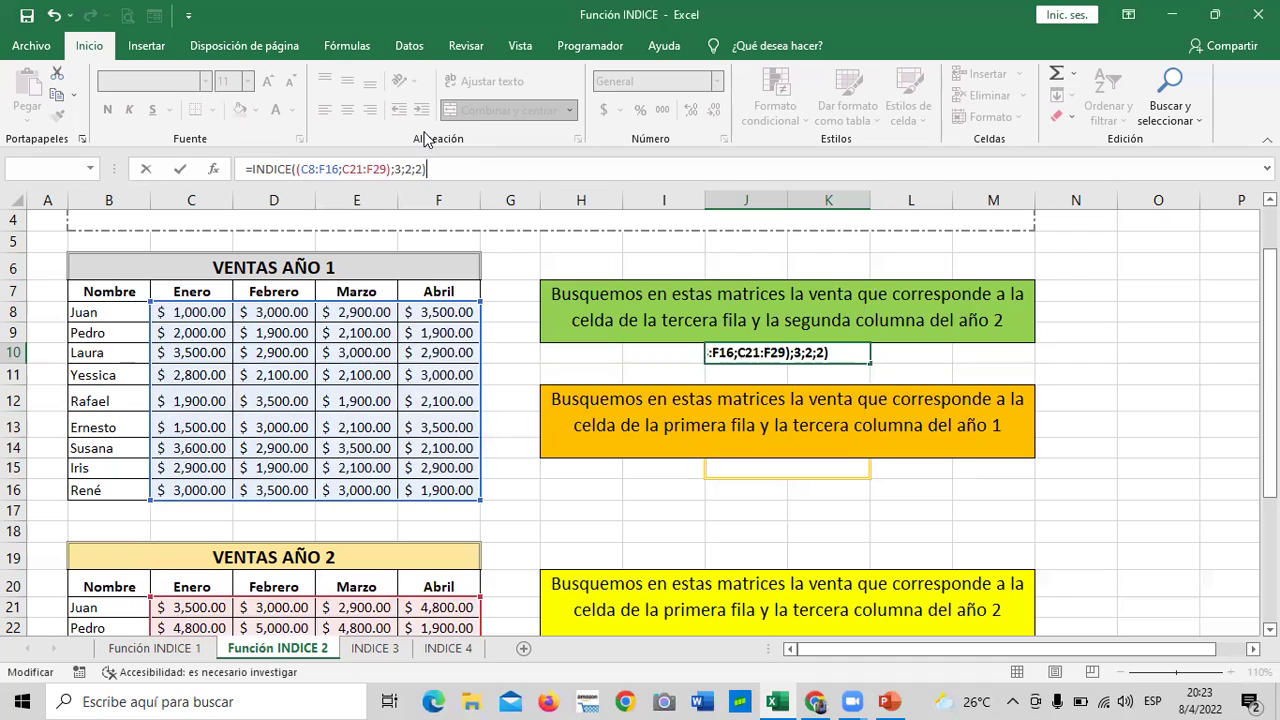
pyautogui.press('Return')
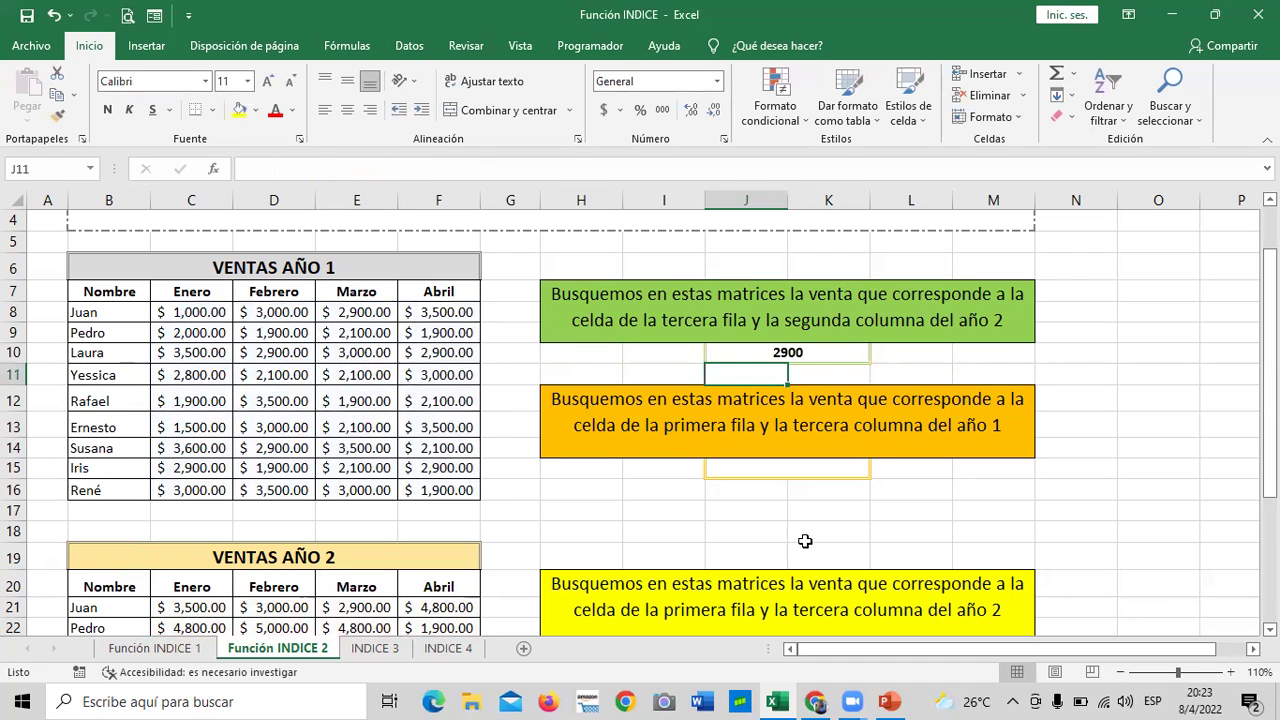
# Step: Confirm J10 returns 2900 again, then move to the Función INDICE 1 sheet
pyautogui.click(801, 358)
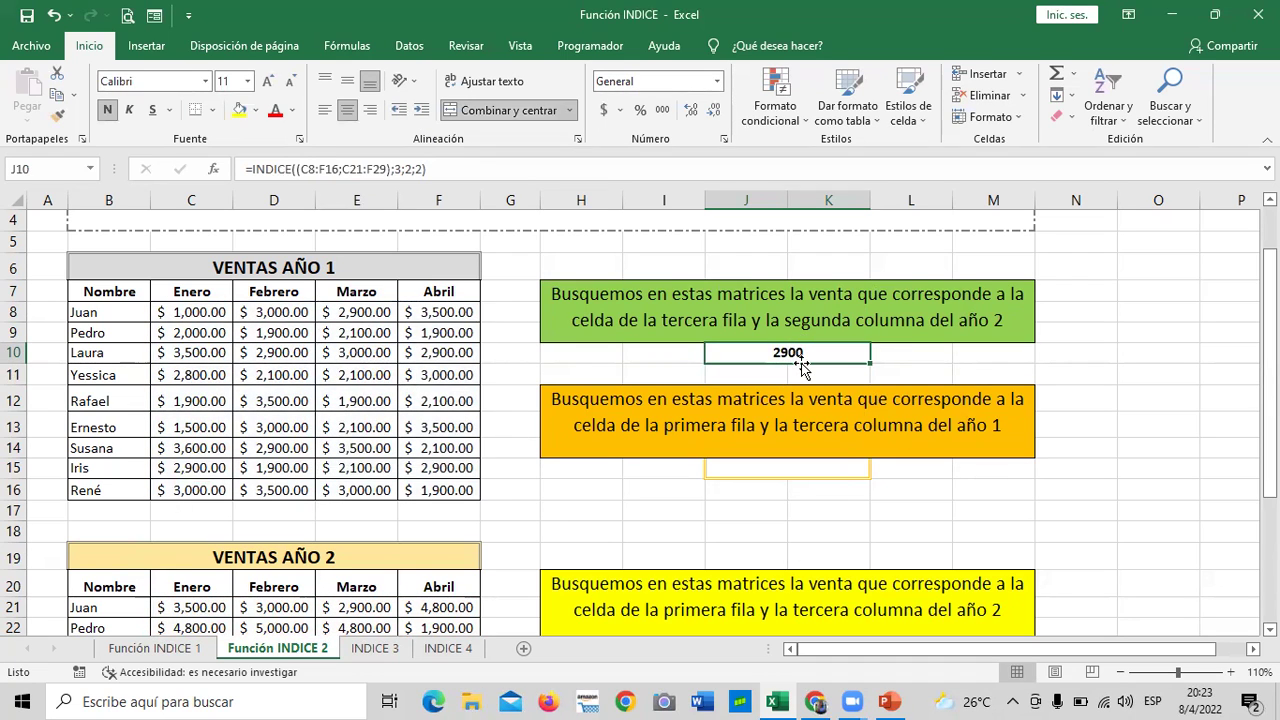
pyautogui.click(709, 511)
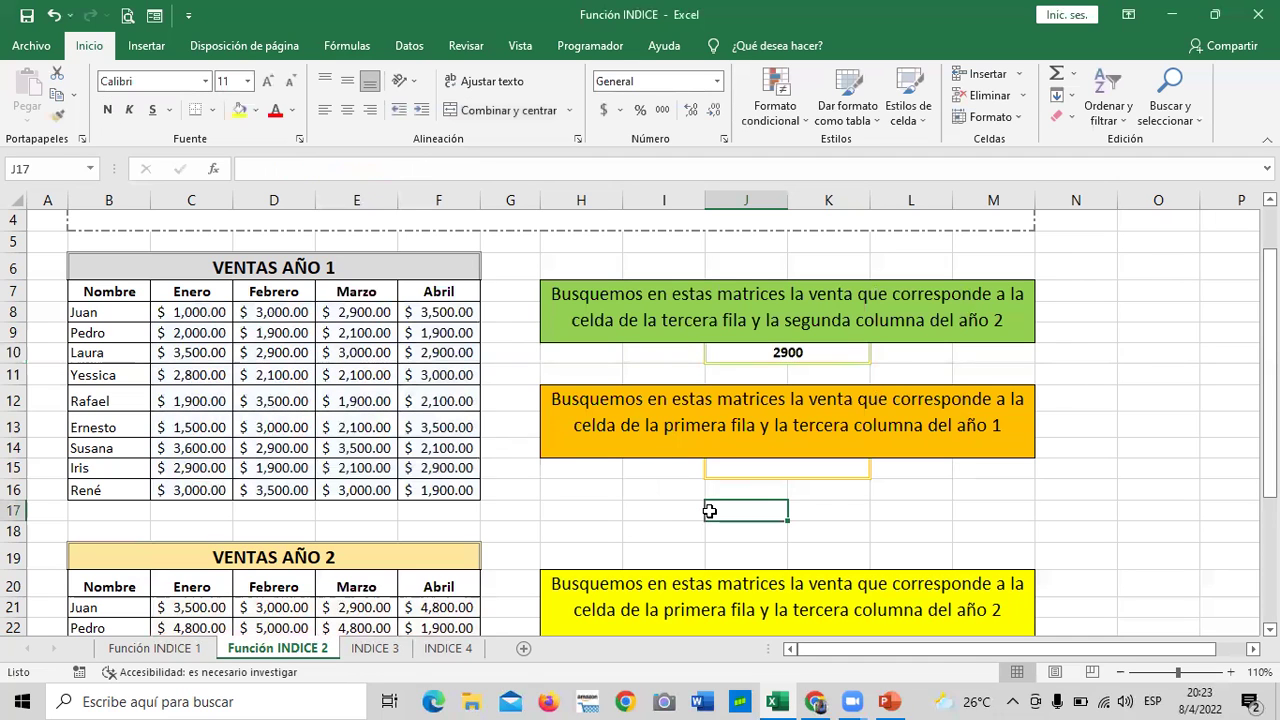
pyautogui.scroll(-2, 709, 511)
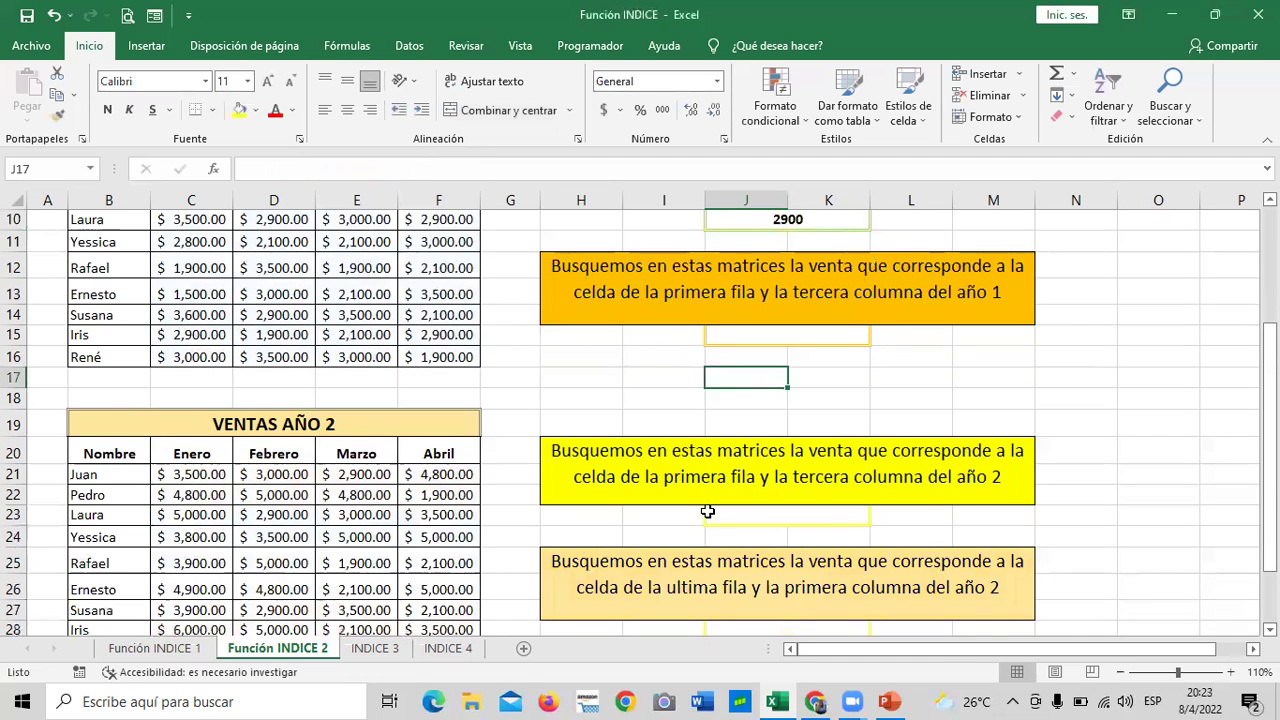
pyautogui.scroll(-2, 709, 511)
pyautogui.click(697, 552)
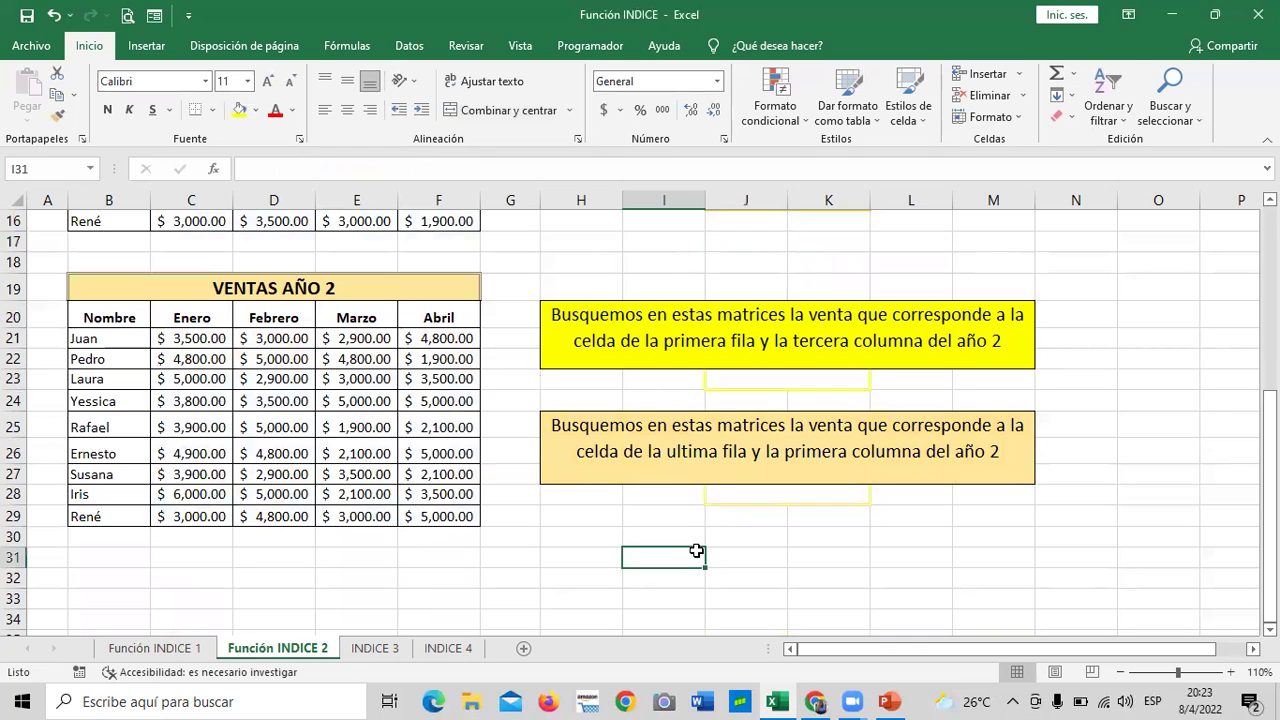
pyautogui.click(172, 650)
pyautogui.scroll(2, 569, 505)
pyautogui.scroll(1, 569, 505)
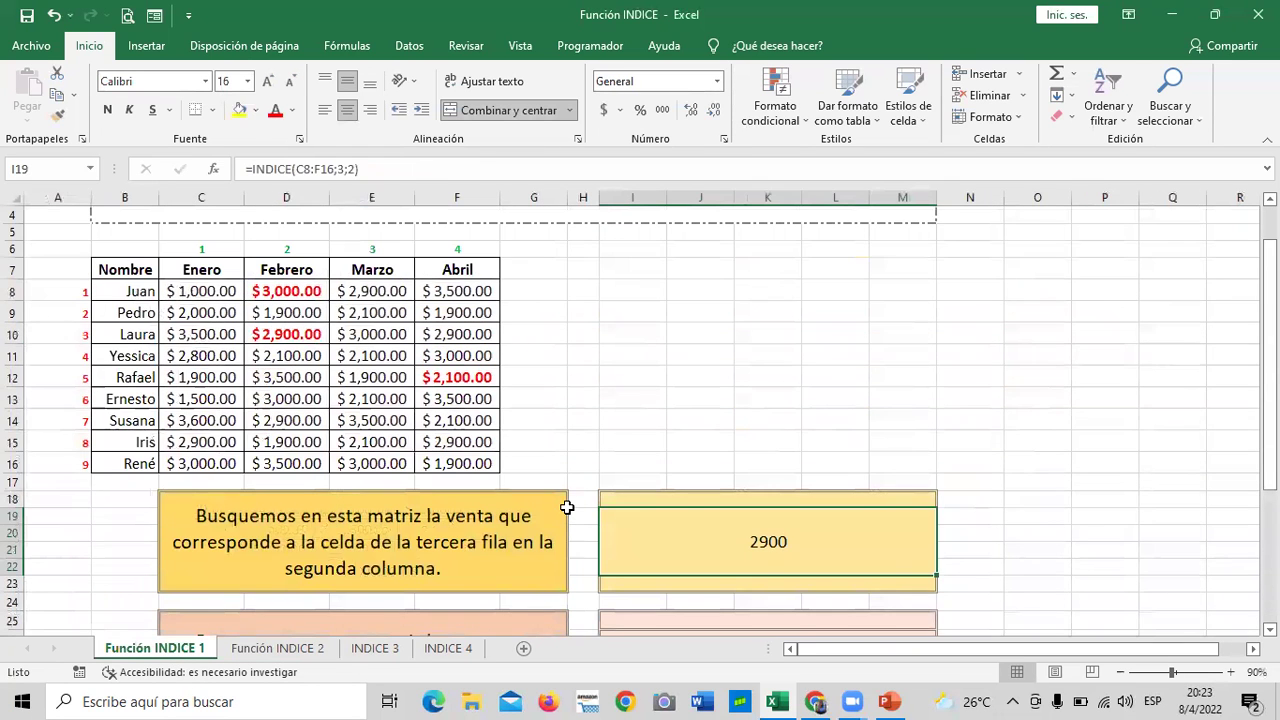
pyautogui.scroll(1, 548, 494)
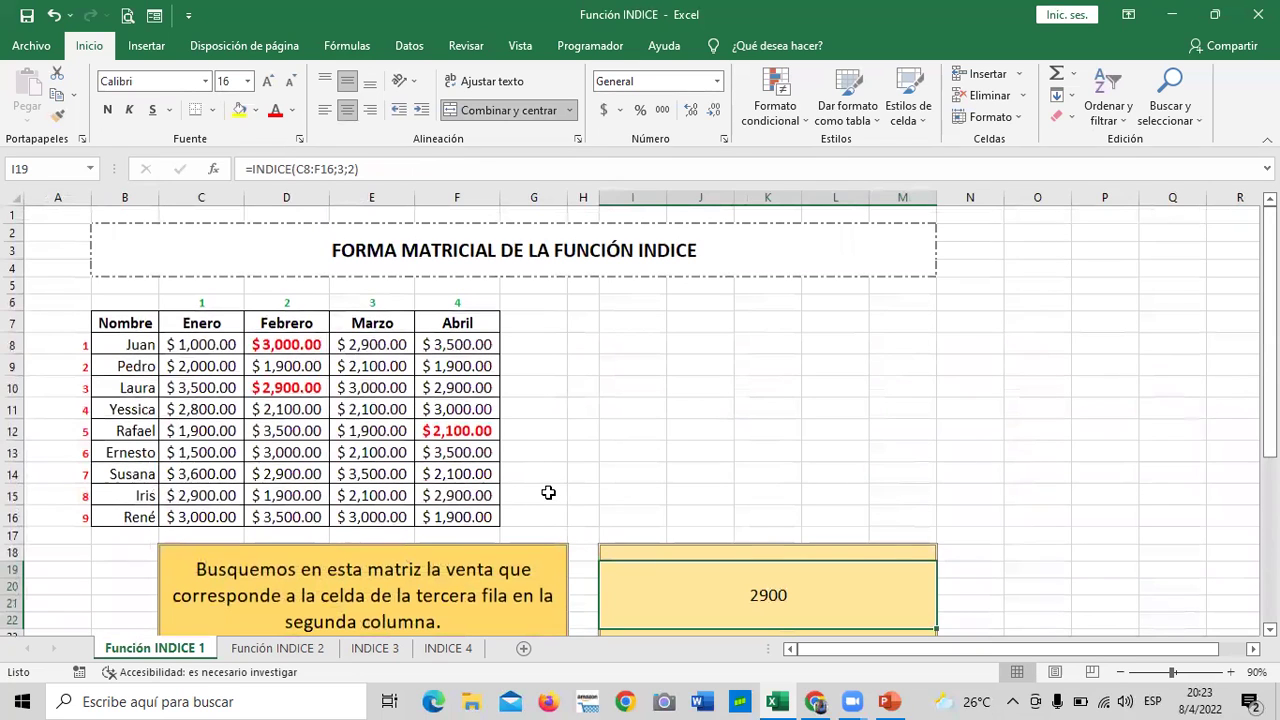
pyautogui.scroll(-2, 614, 376)
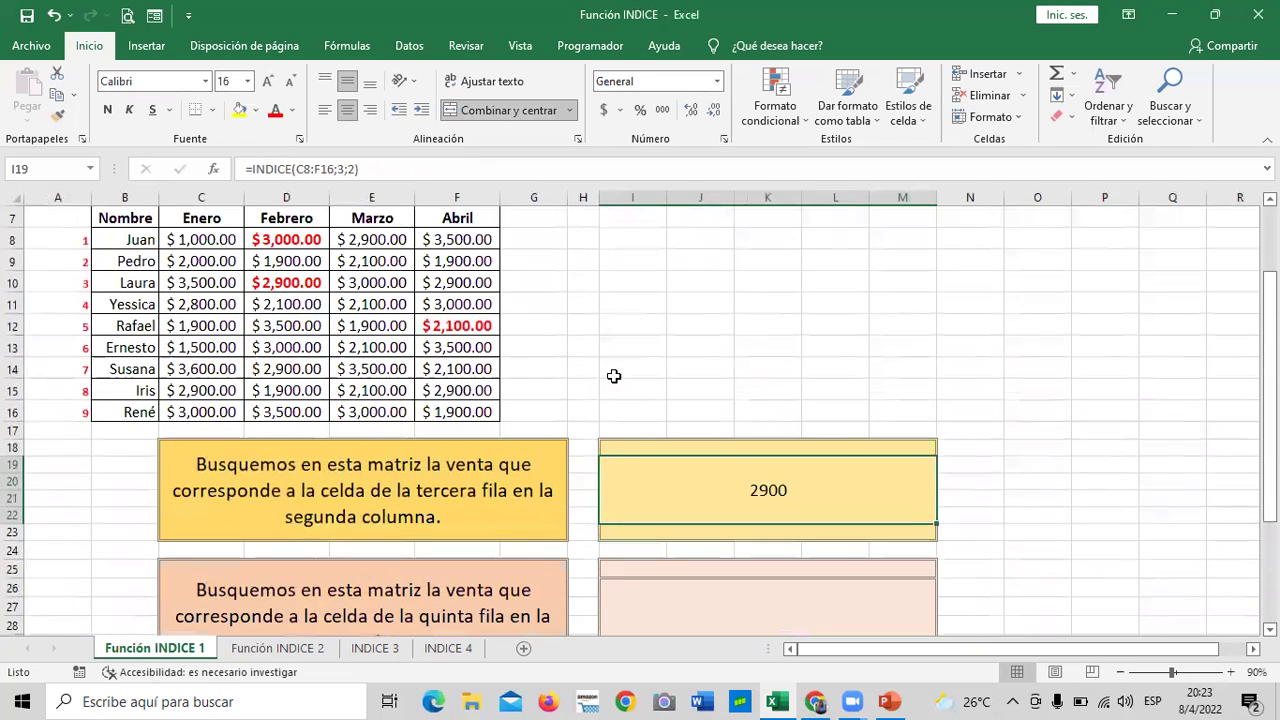
pyautogui.scroll(2, 414, 403)
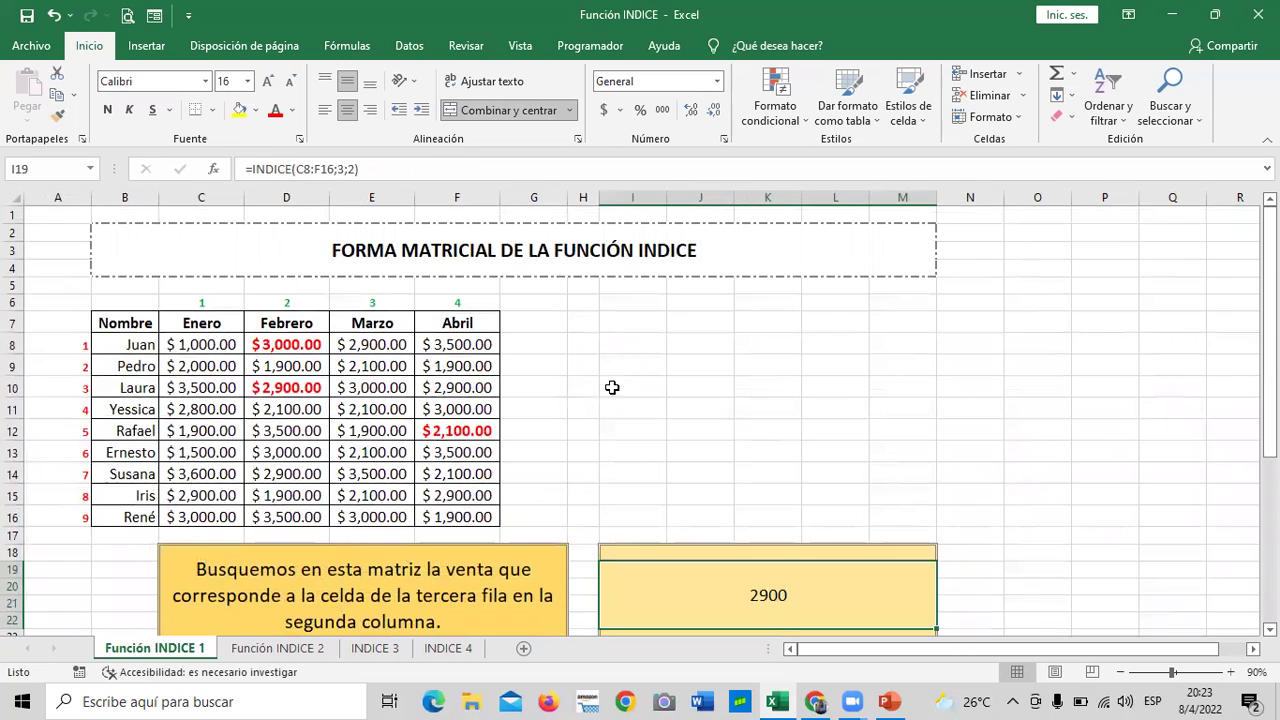
pyautogui.click(806, 406)
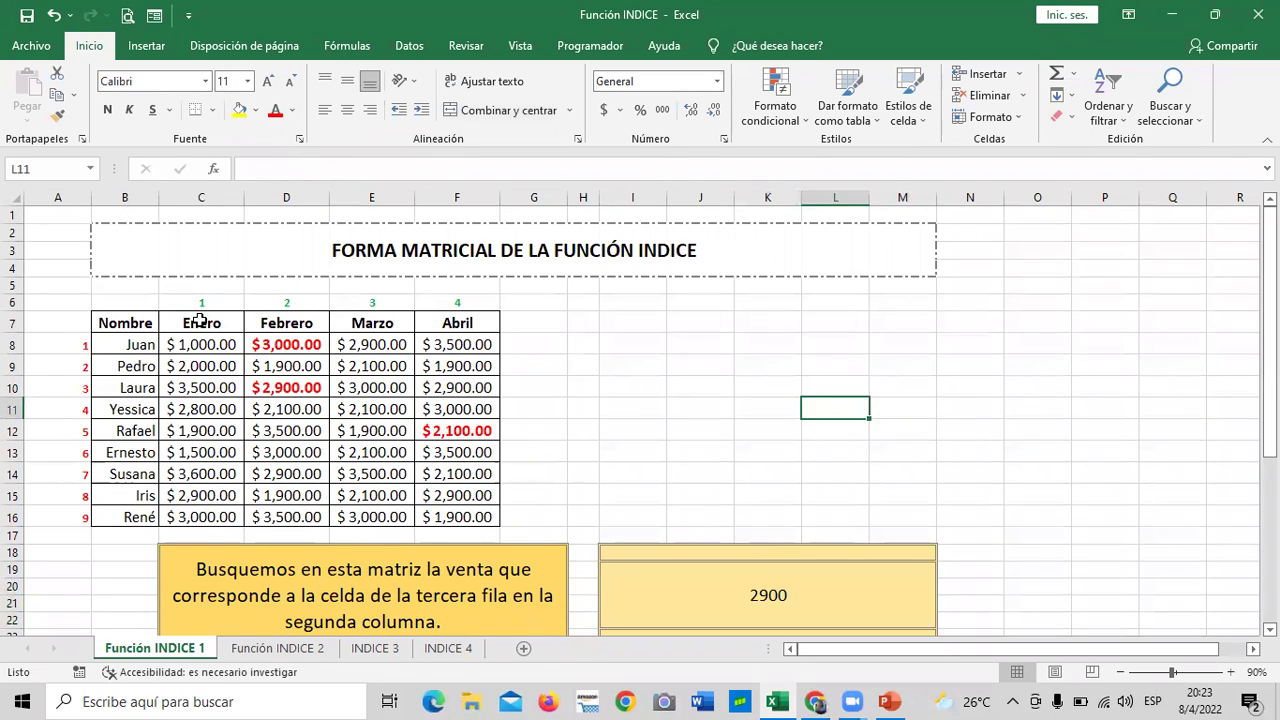
pyautogui.click(172, 322)
pyautogui.click(472, 324)
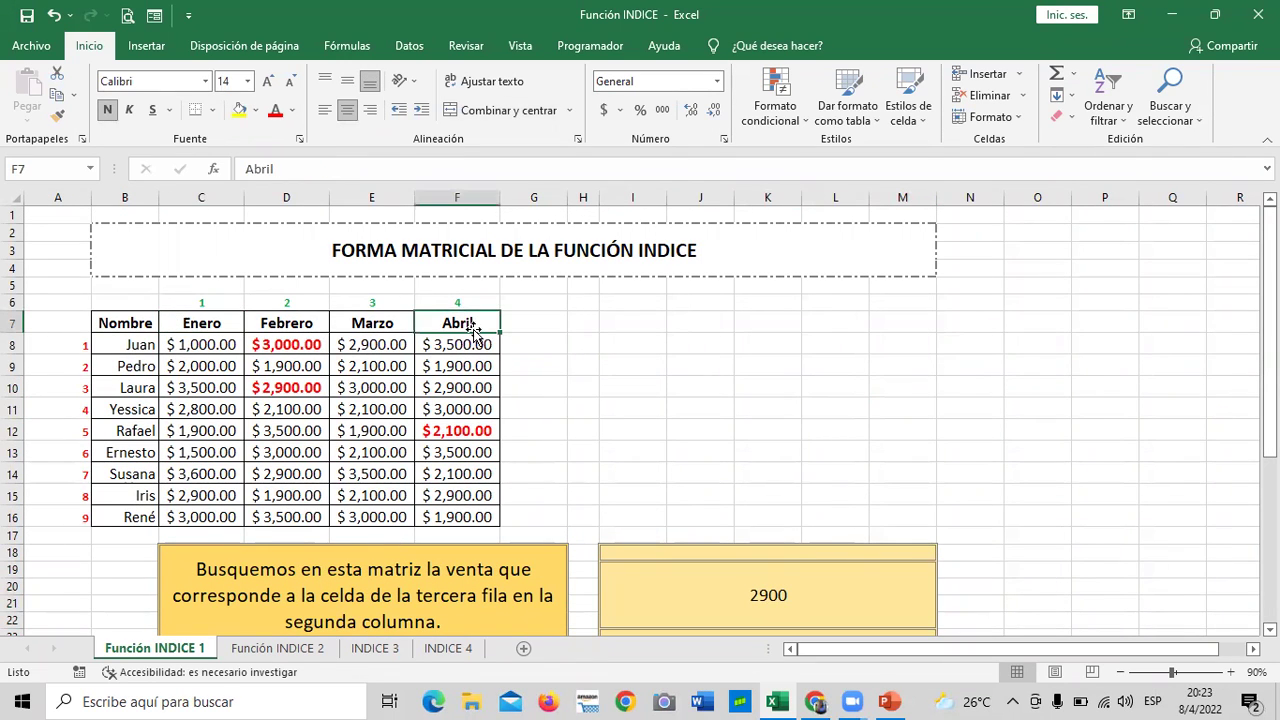
pyautogui.click(230, 300)
pyautogui.click(300, 300)
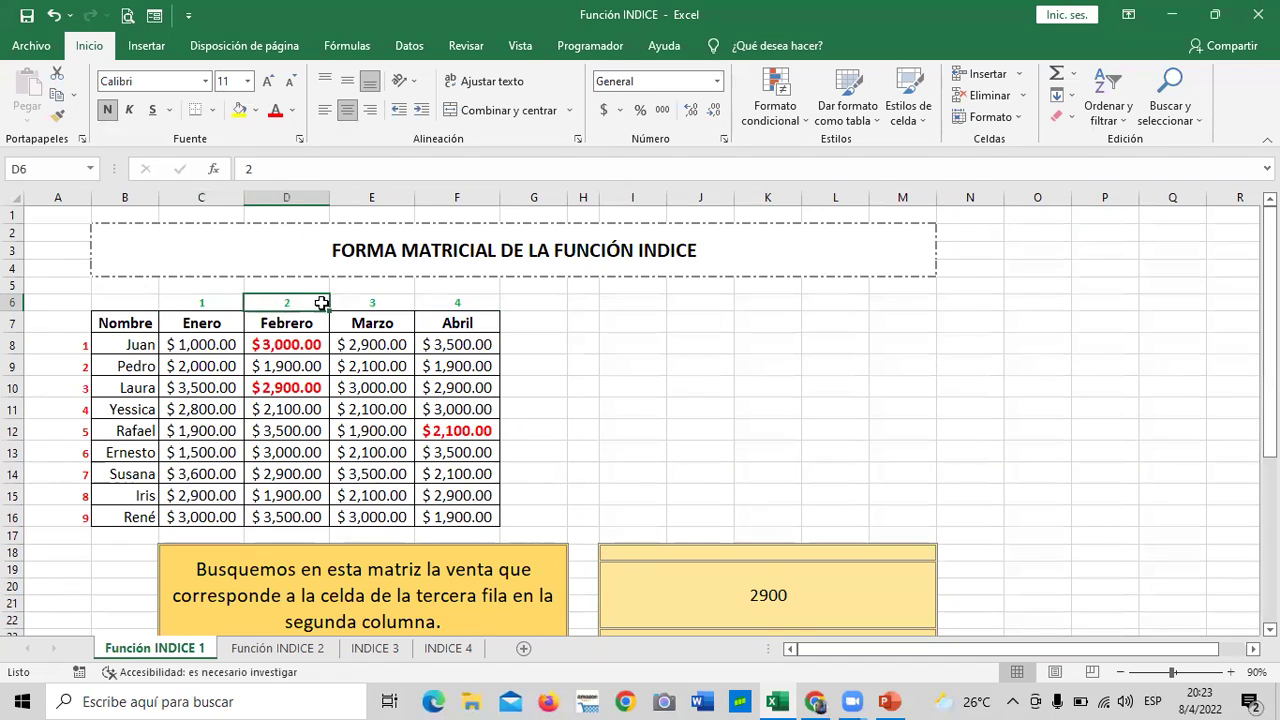
pyautogui.click(388, 300)
pyautogui.click(464, 301)
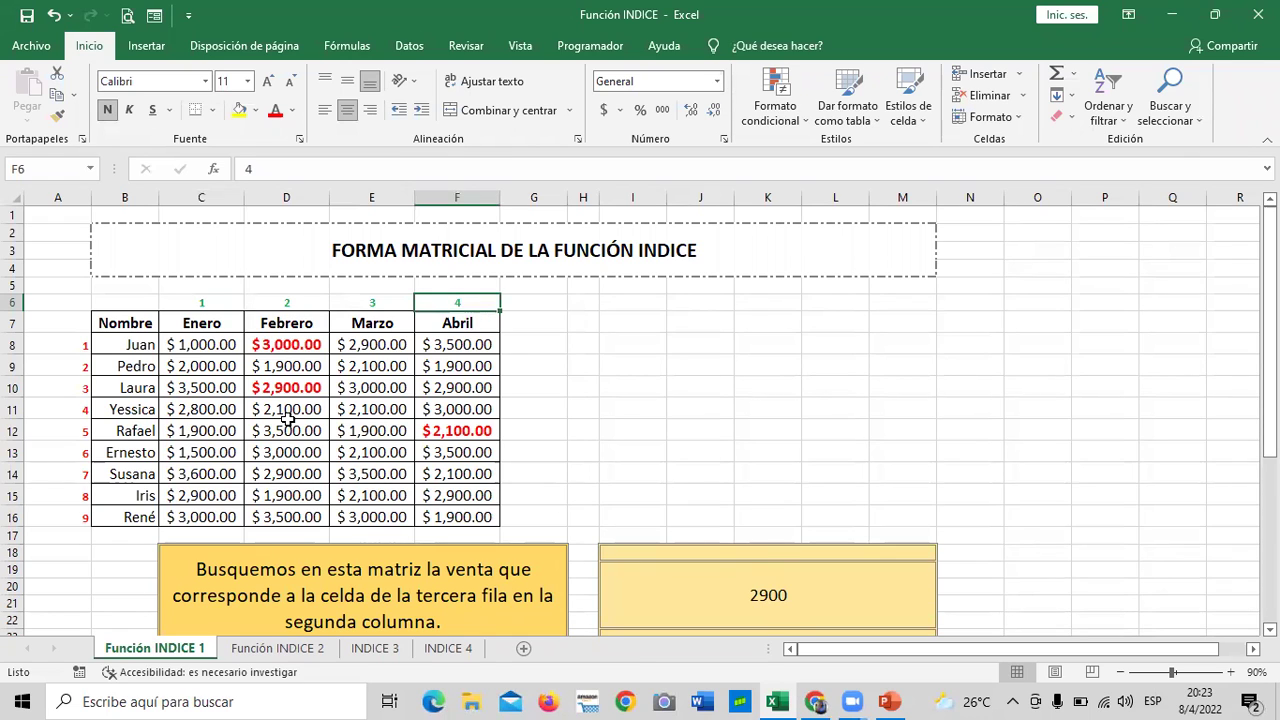
pyautogui.click(580, 435)
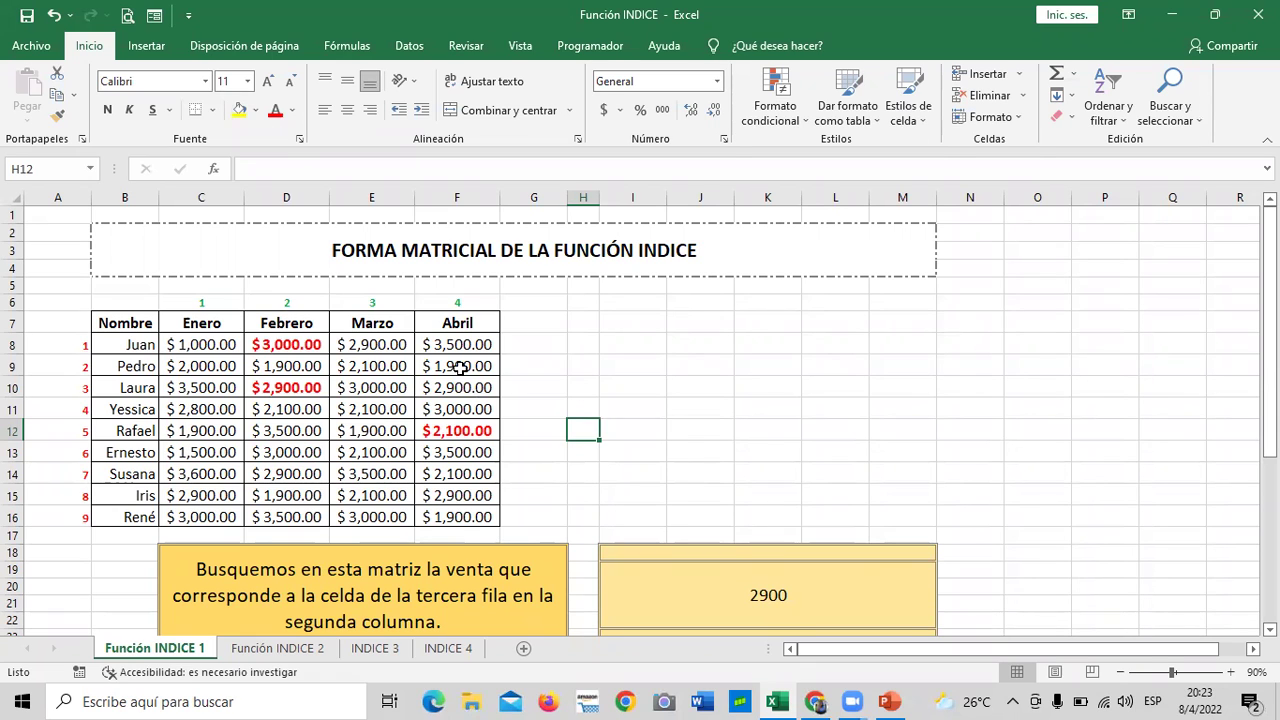
pyautogui.moveTo(188, 344); pyautogui.dragTo(495, 455)
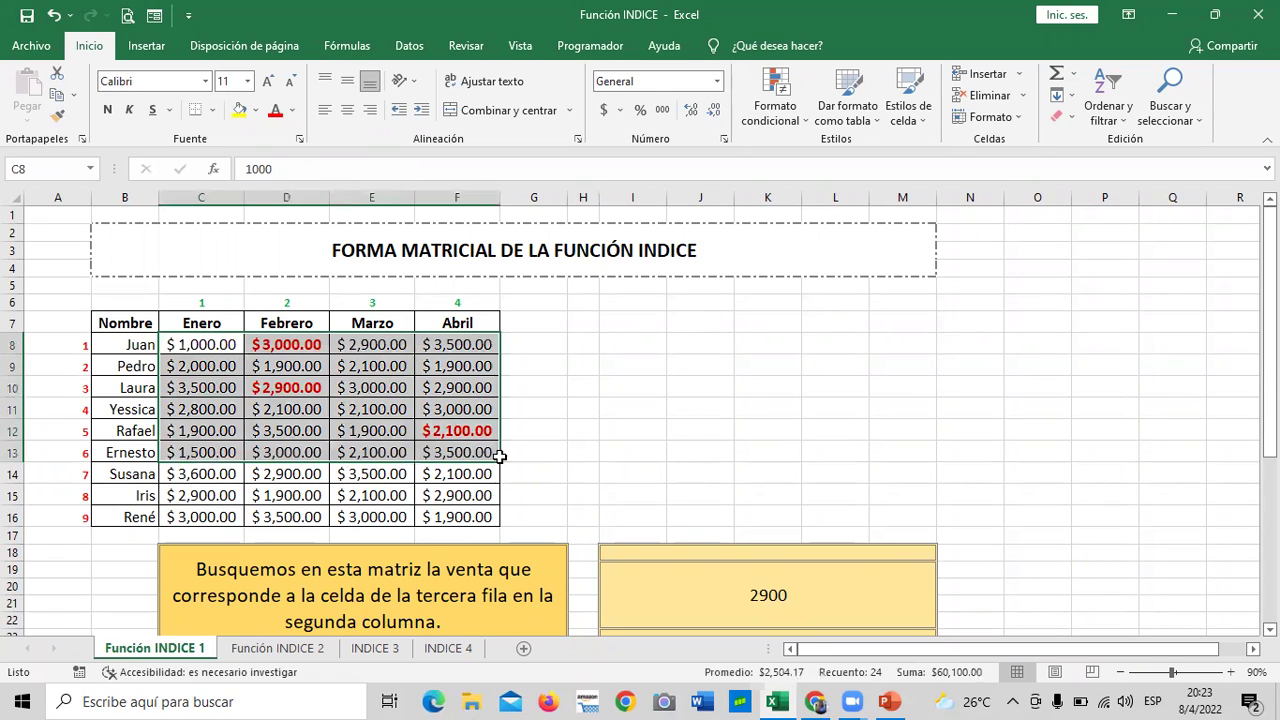
pyautogui.click(757, 476)
pyautogui.moveTo(214, 345); pyautogui.dragTo(481, 518)
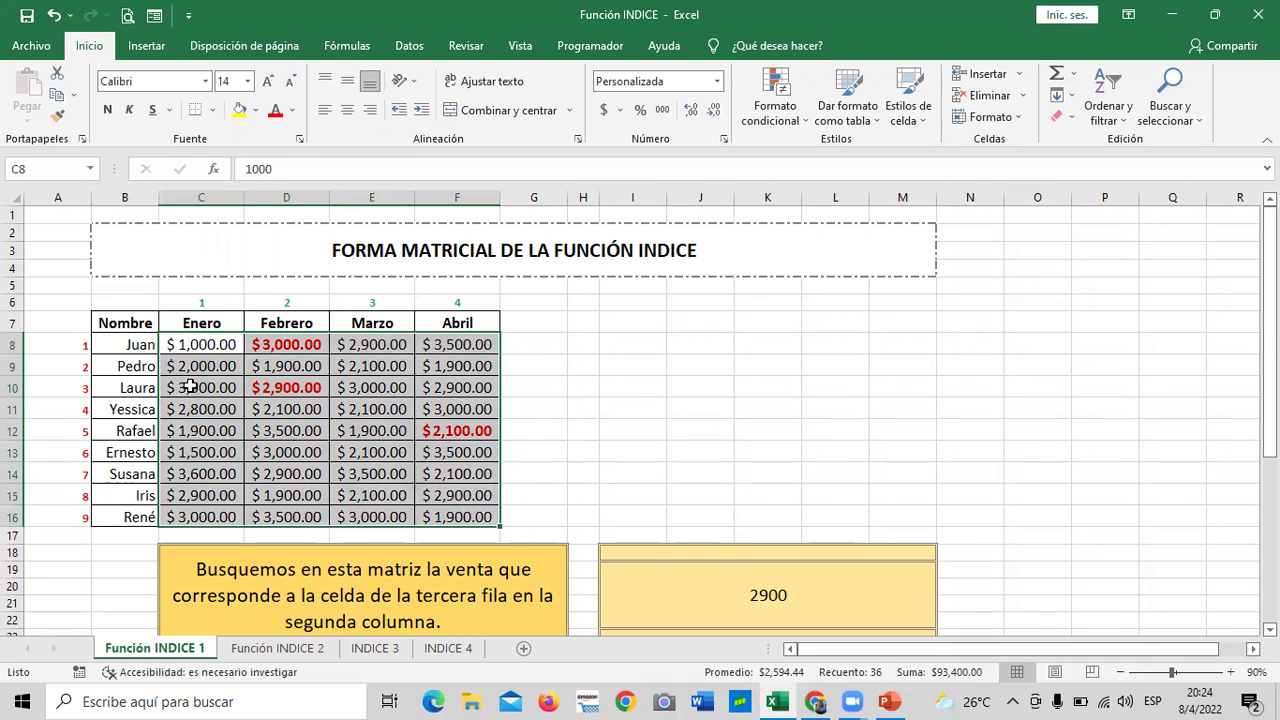
pyautogui.click(770, 436)
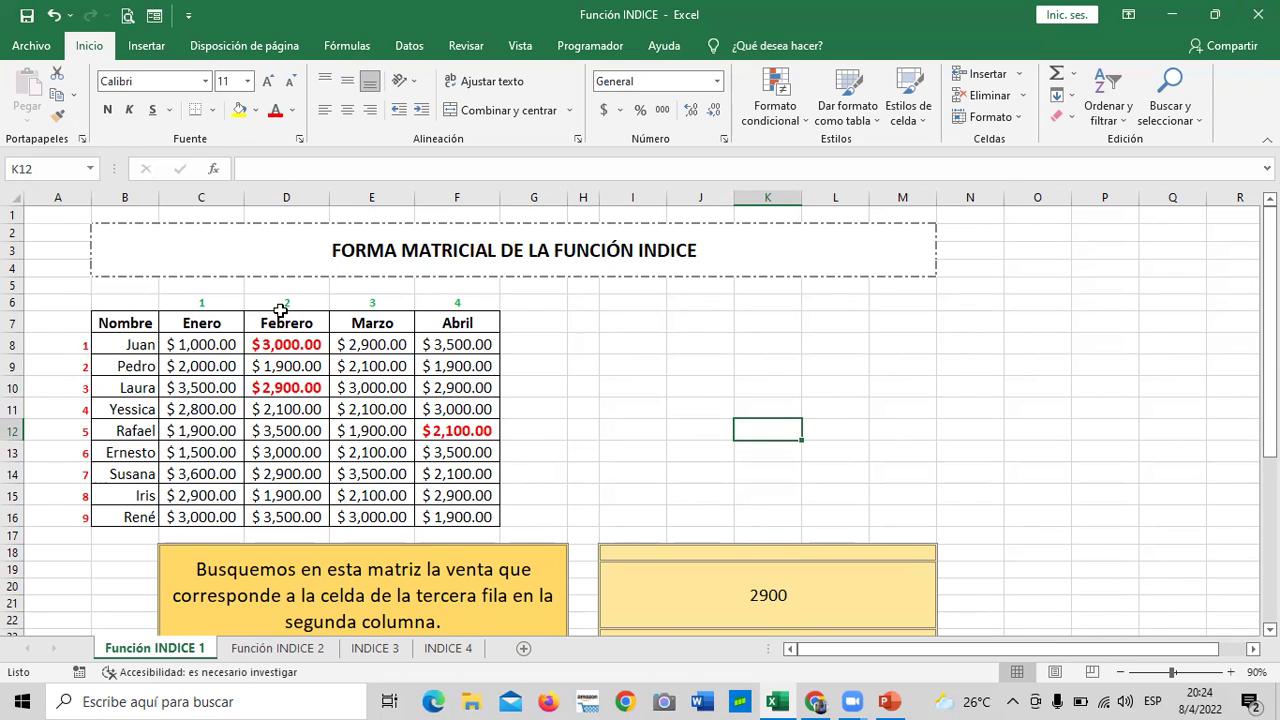
pyautogui.click(61, 323)
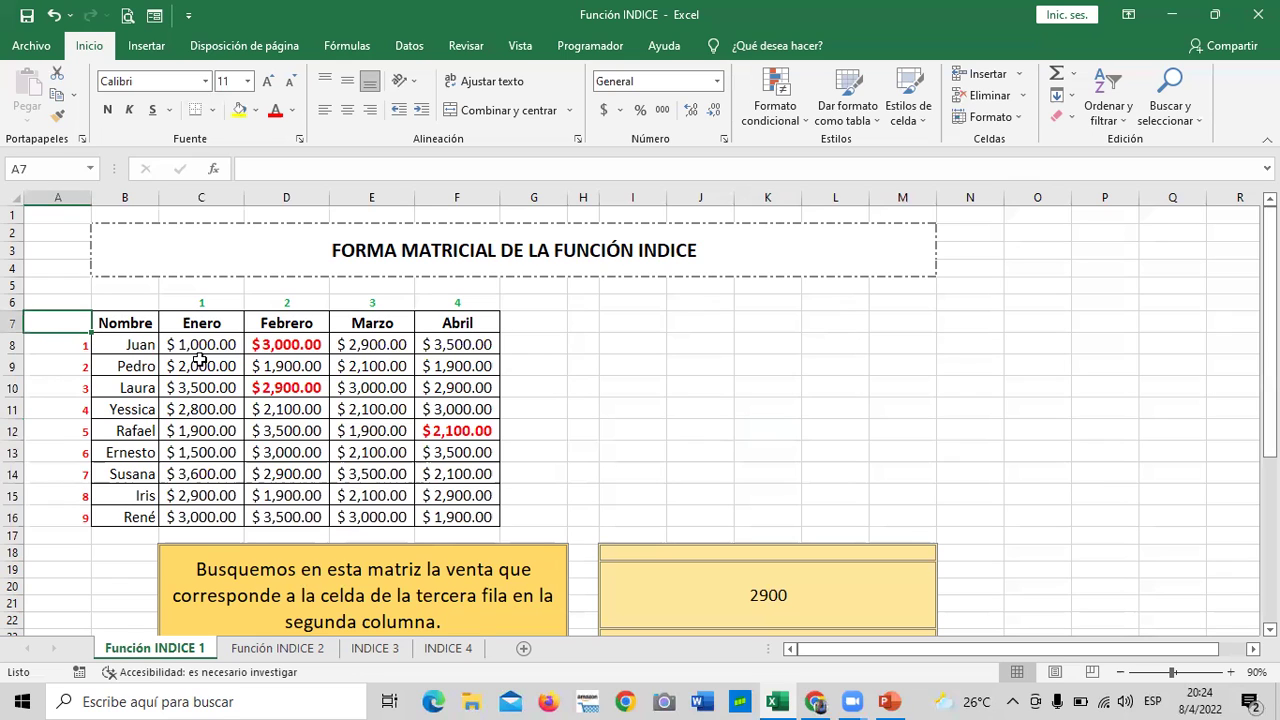
pyautogui.click(130, 322)
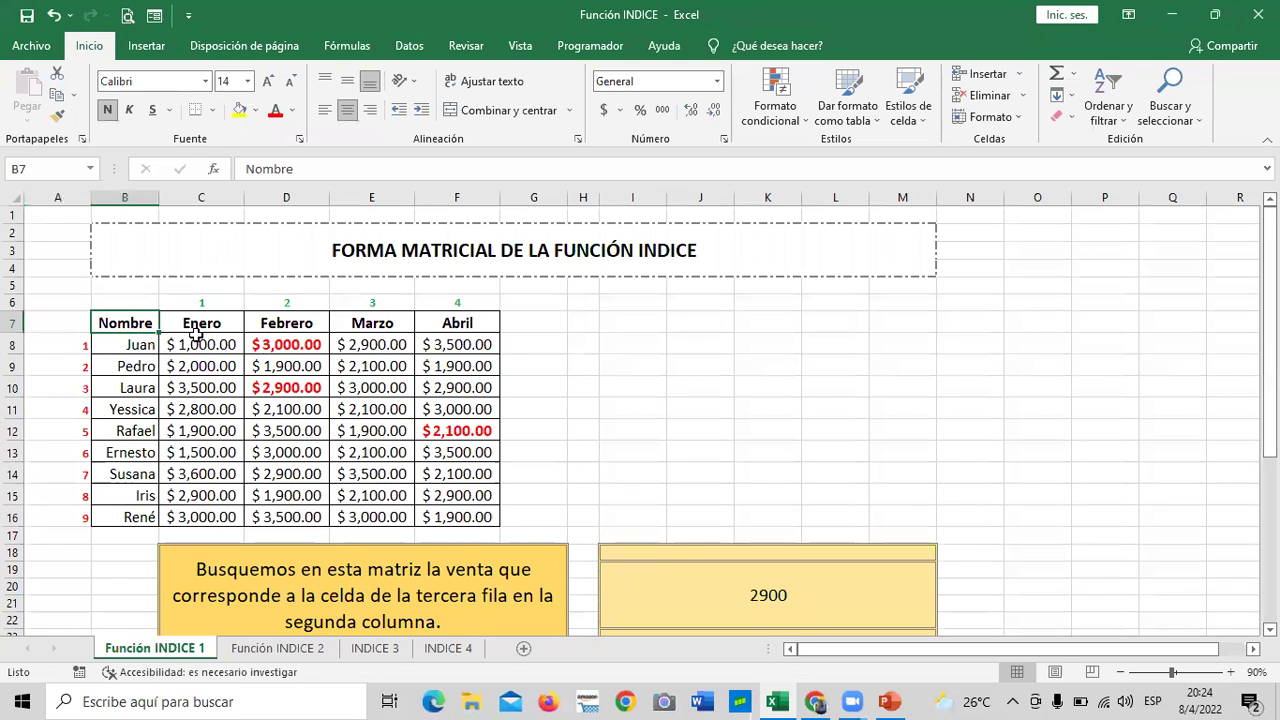
pyautogui.click(199, 323)
pyautogui.click(279, 323)
pyautogui.click(372, 323)
pyautogui.click(450, 322)
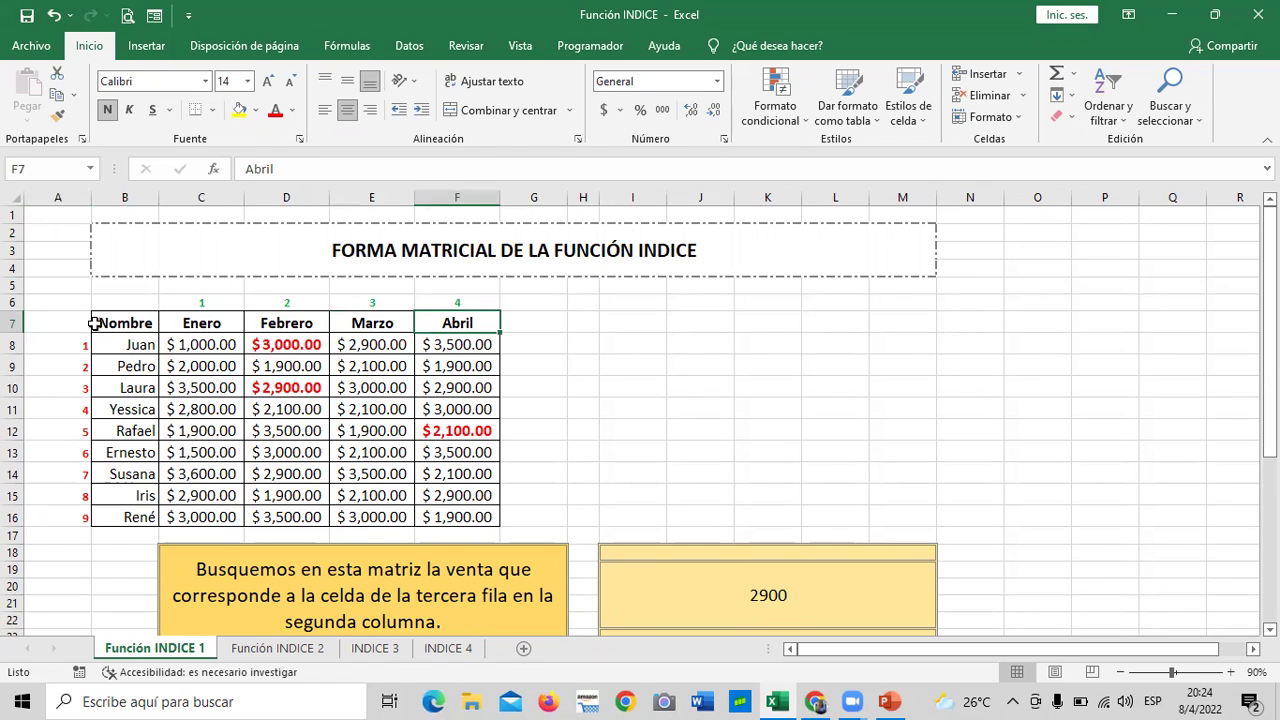
pyautogui.click(128, 320)
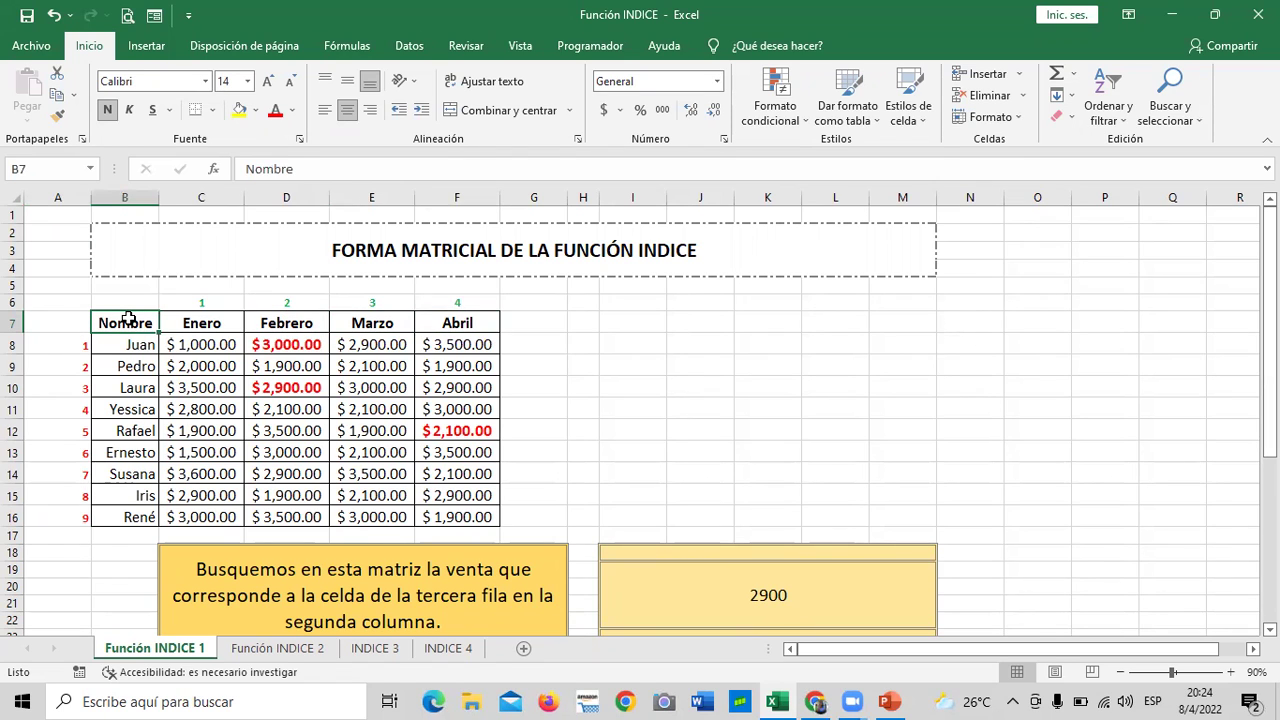
pyautogui.click(236, 428)
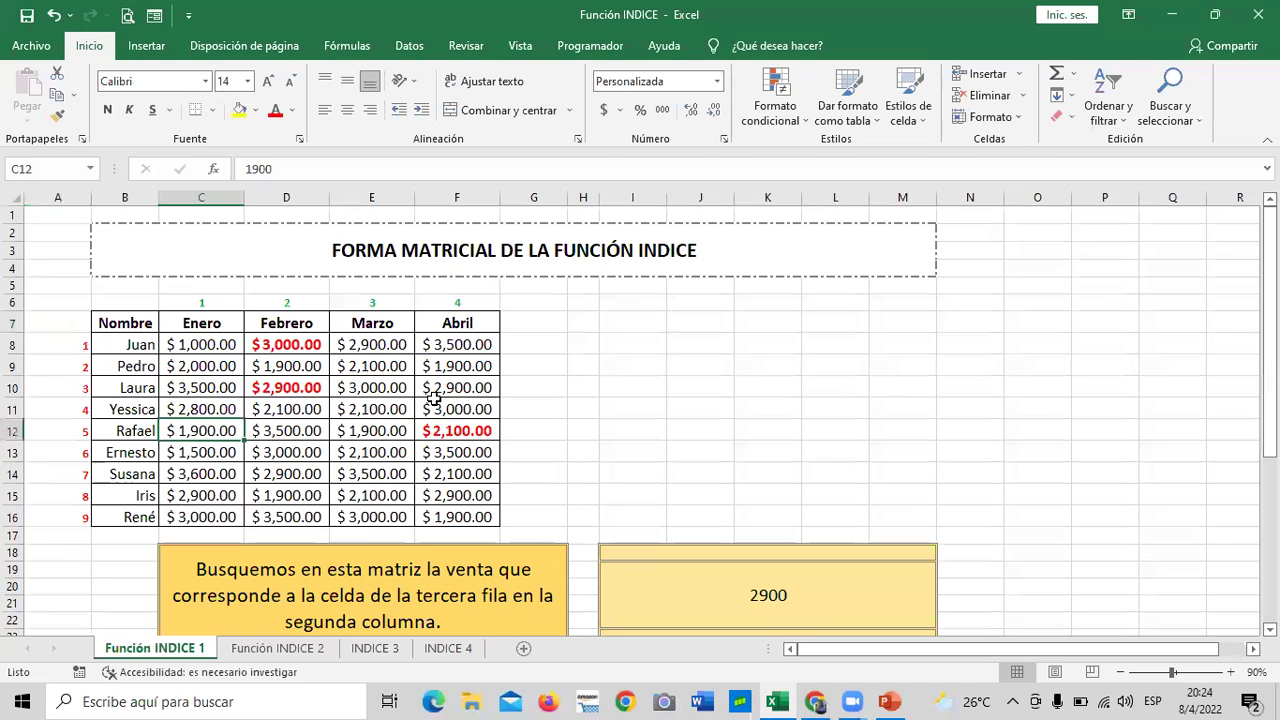
pyautogui.moveTo(200, 344); pyautogui.dragTo(405, 430)
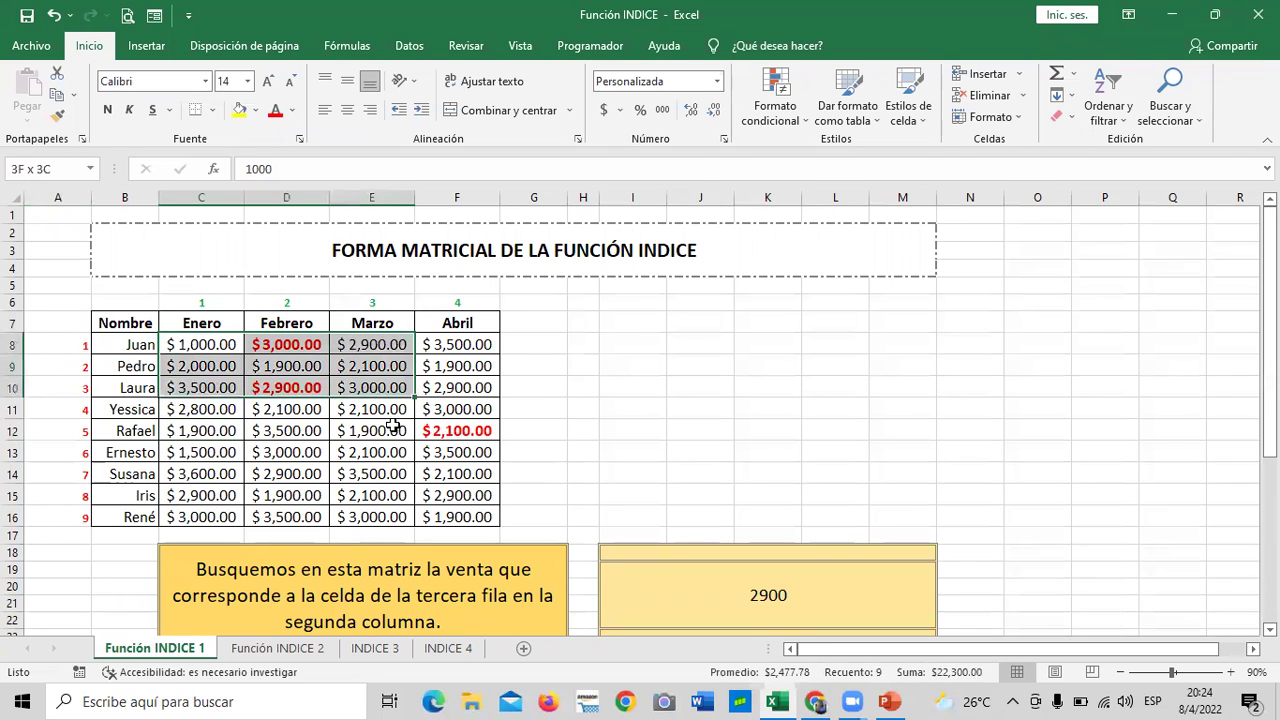
pyautogui.scroll(-1, 578, 453)
pyautogui.scroll(-3, 578, 453)
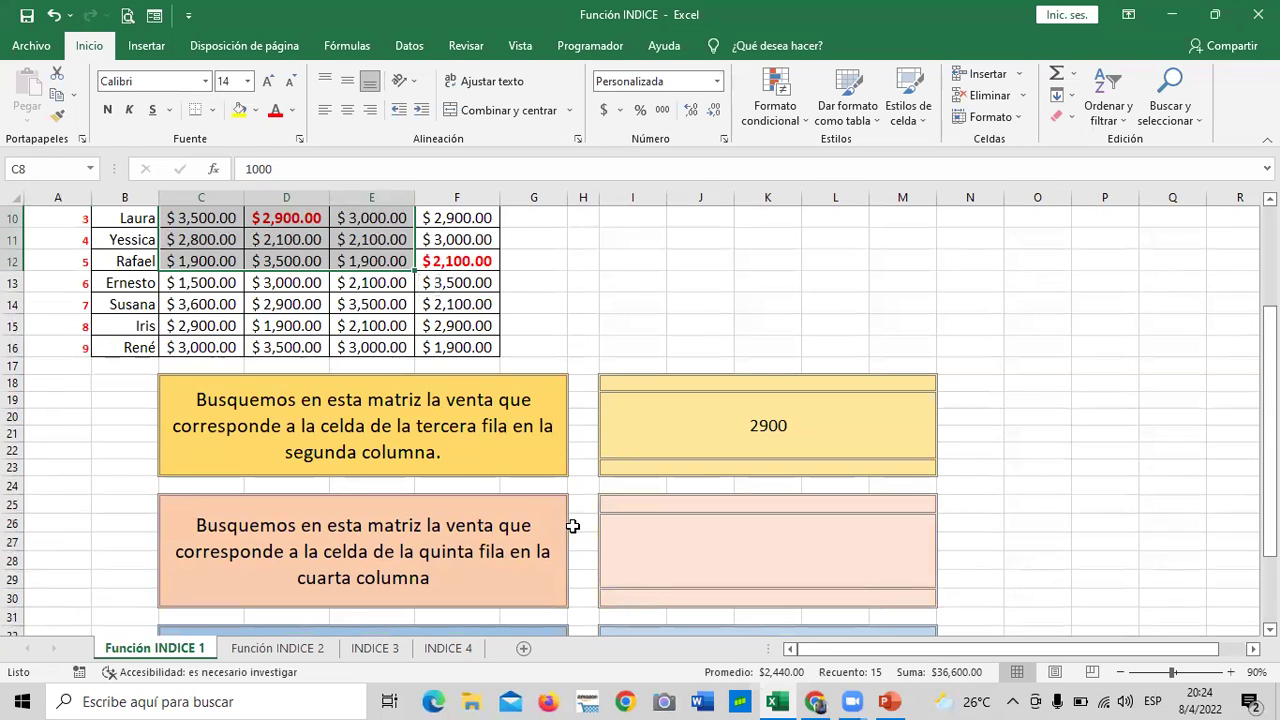
pyautogui.click(314, 658)
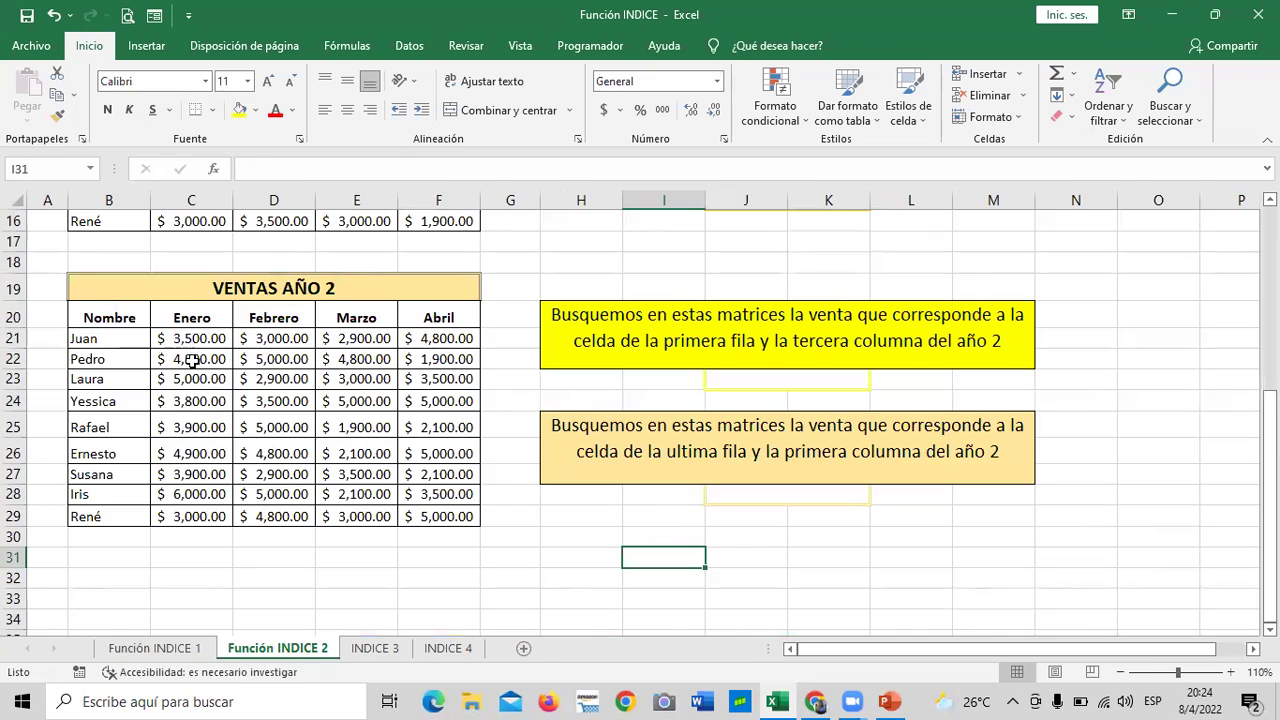
pyautogui.scroll(4, 220, 485)
pyautogui.scroll(1, 220, 479)
pyautogui.scroll(2, 220, 479)
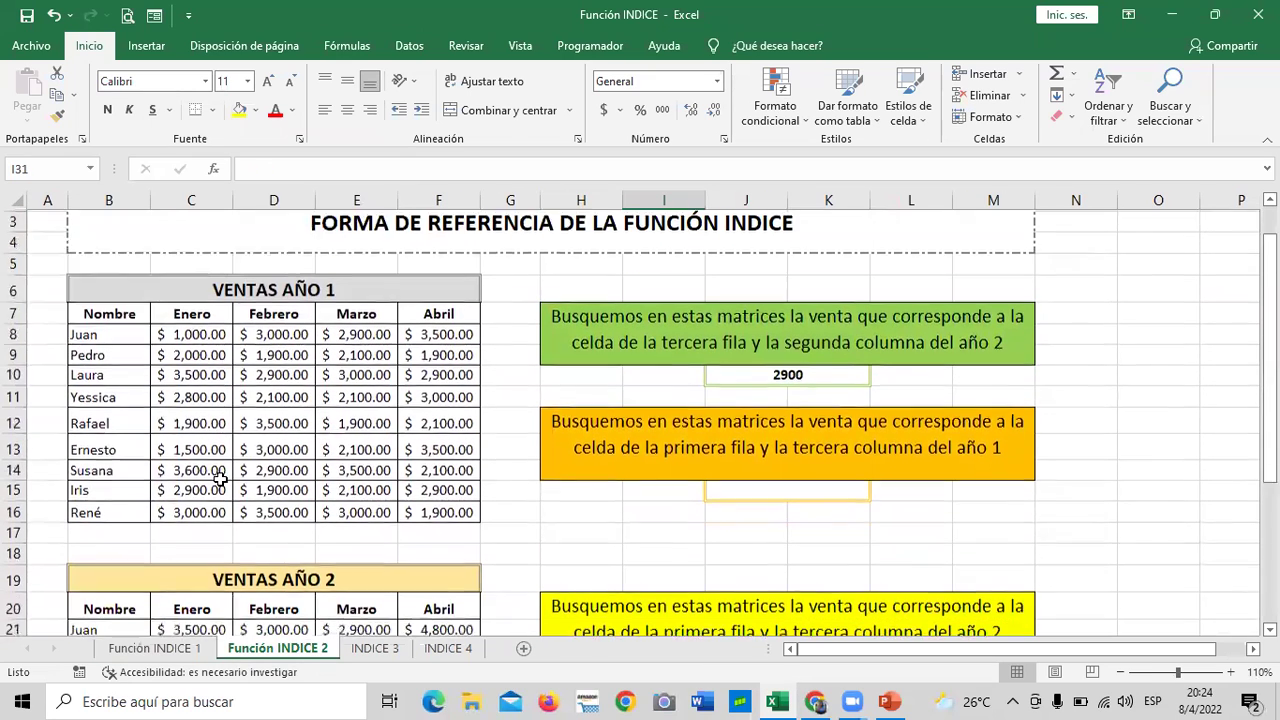
pyautogui.scroll(-1, 220, 479)
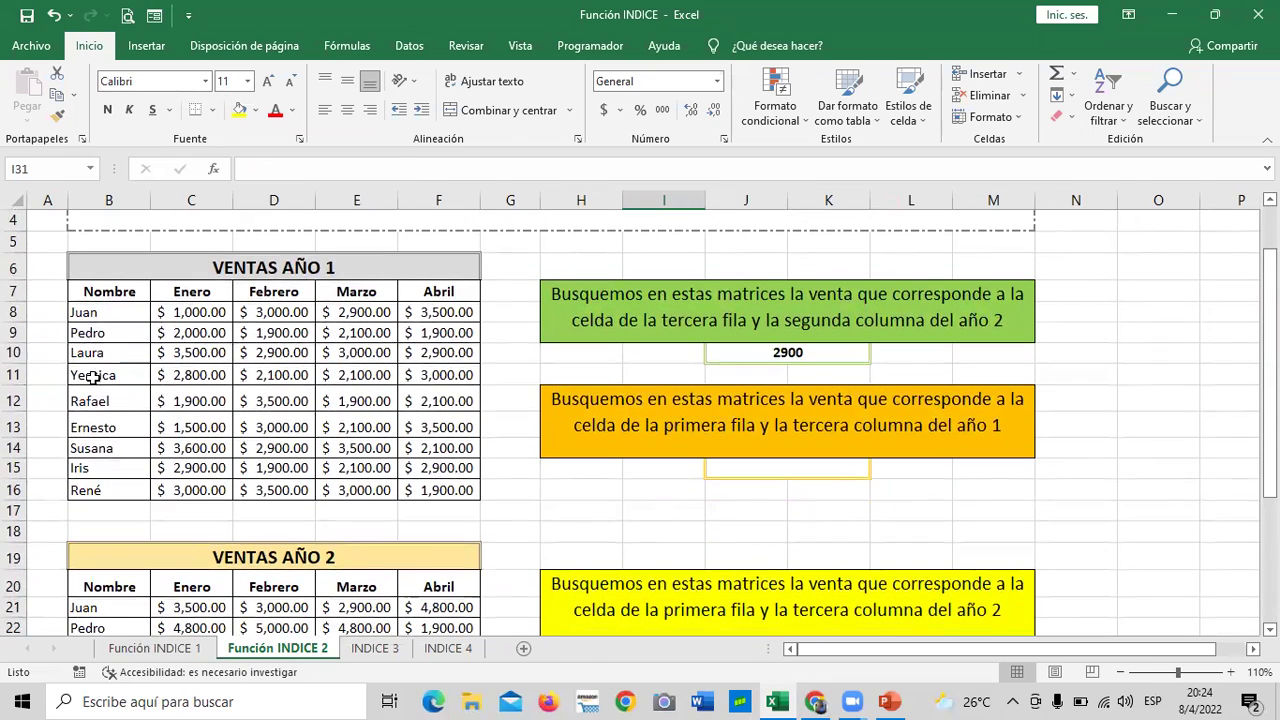
pyautogui.moveTo(175, 315); pyautogui.dragTo(440, 482)
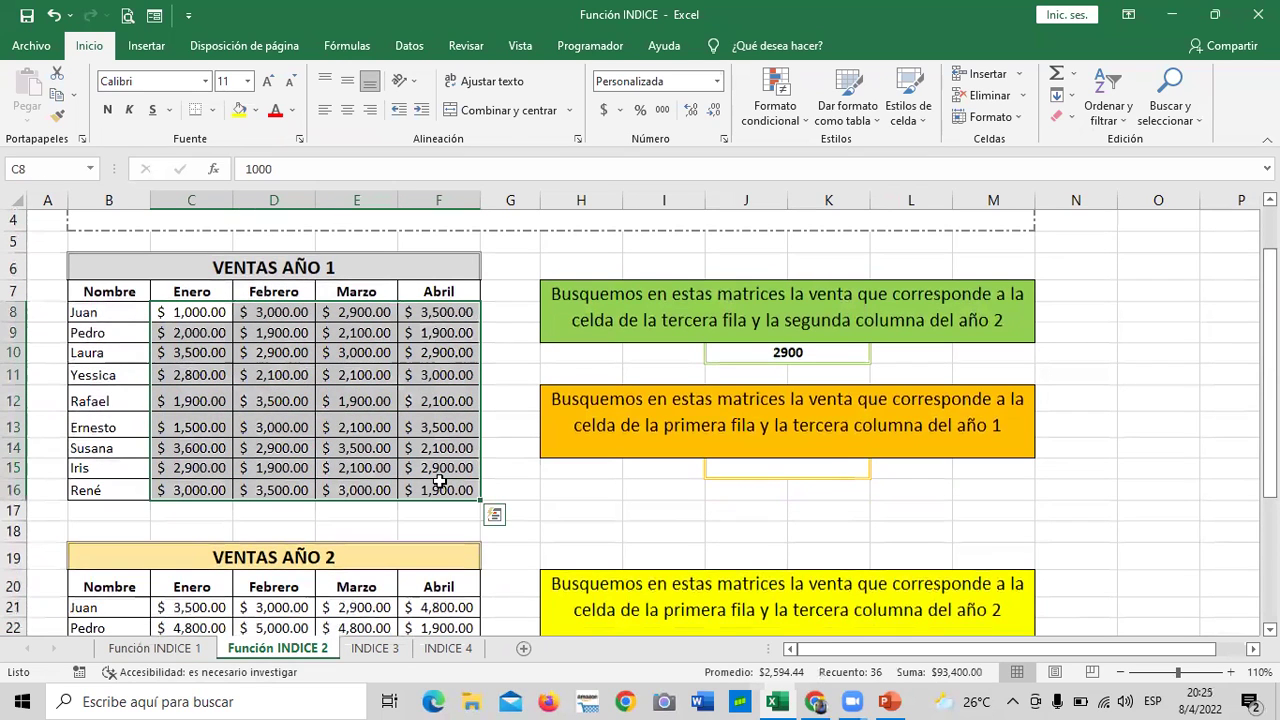
pyautogui.click(188, 266)
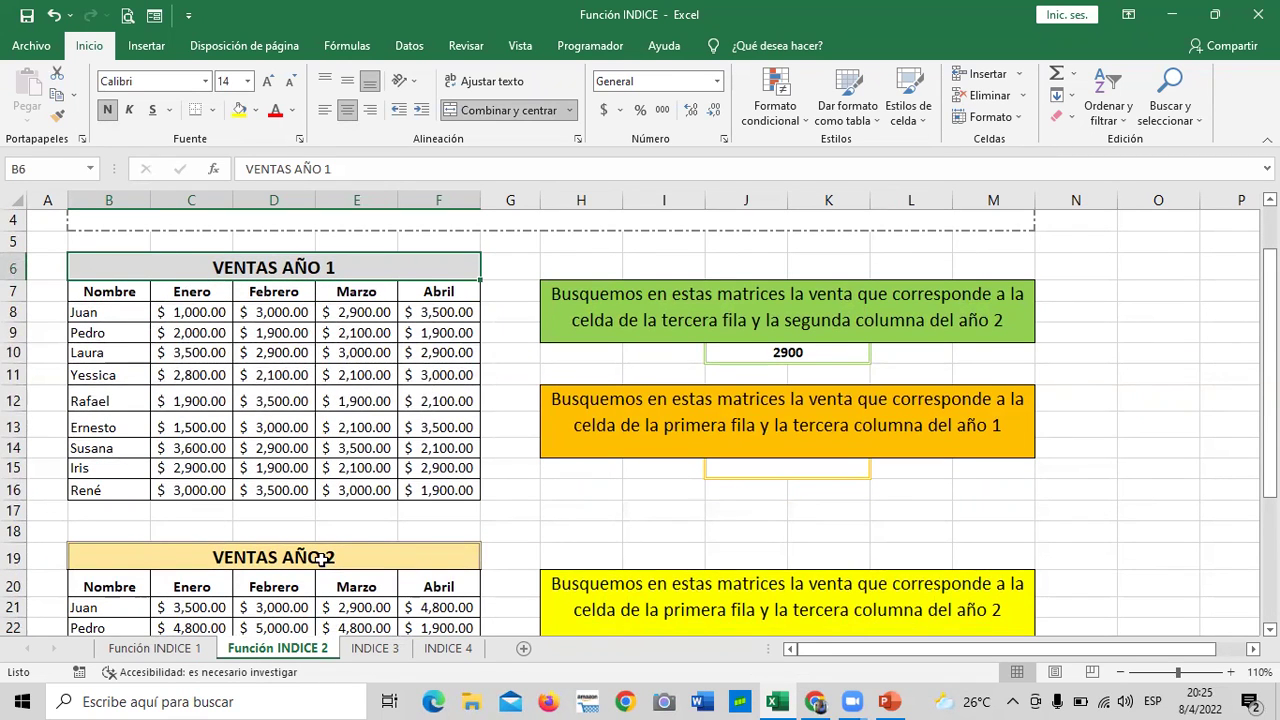
pyautogui.click(167, 650)
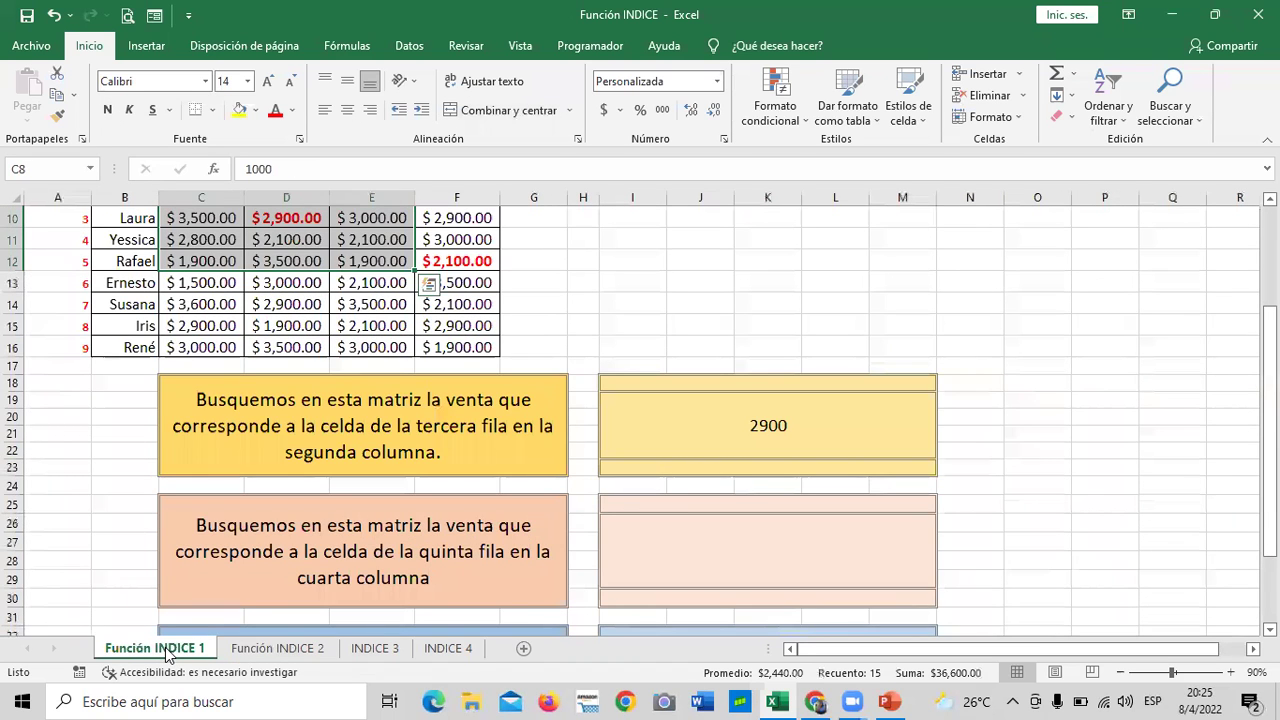
pyautogui.scroll(2, 462, 592)
pyautogui.click(736, 438)
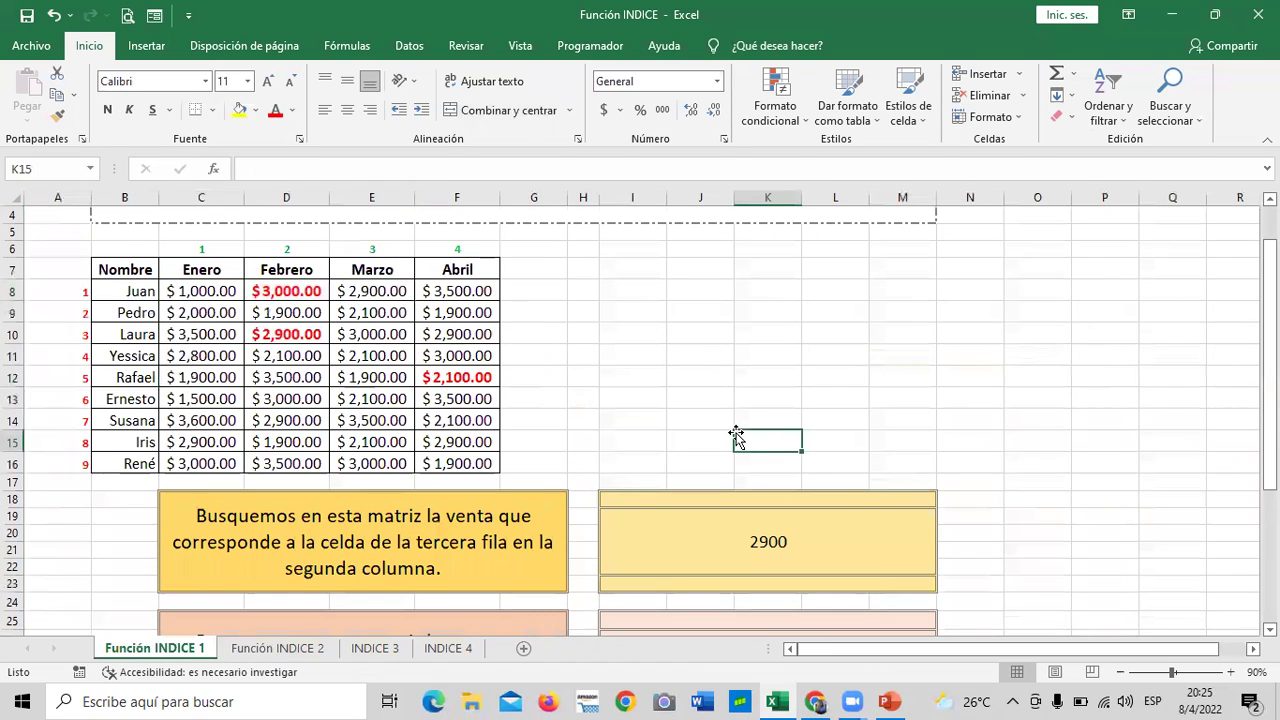
pyautogui.scroll(1, 720, 426)
pyautogui.scroll(-2, 720, 426)
pyautogui.click(768, 490)
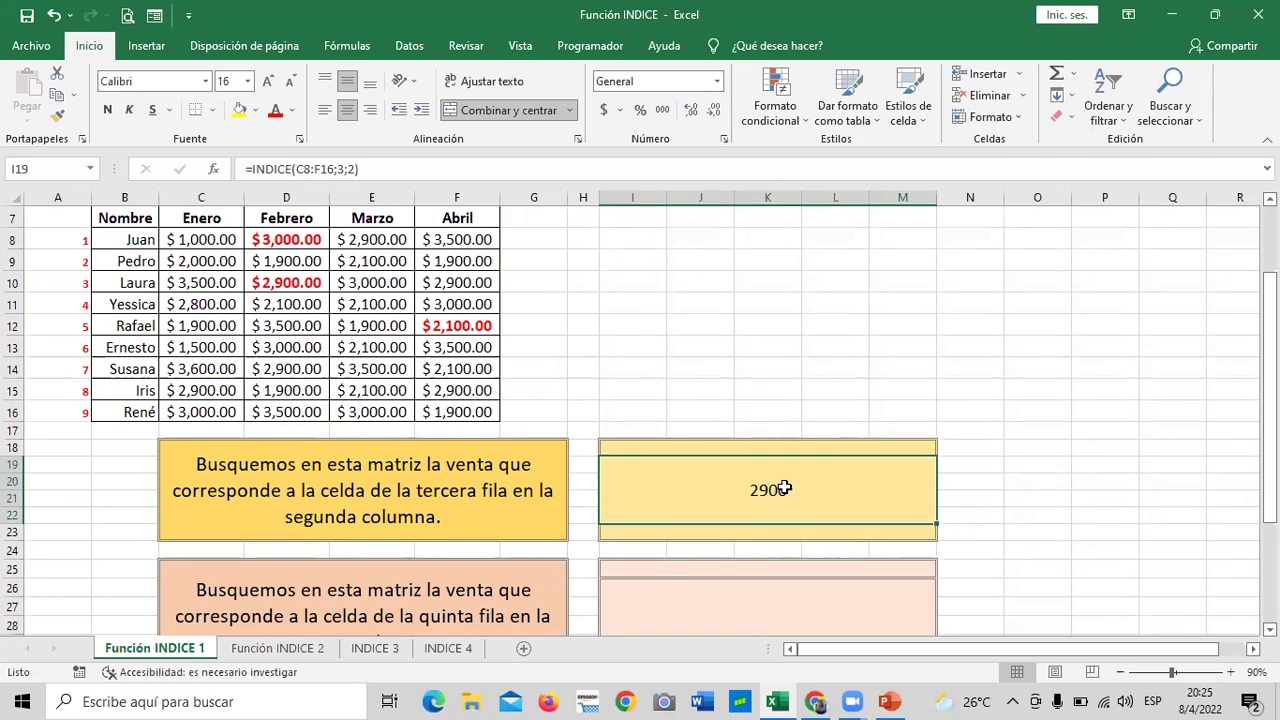
pyautogui.scroll(2, 711, 477)
pyautogui.scroll(-2, 703, 471)
pyautogui.scroll(1, 702, 472)
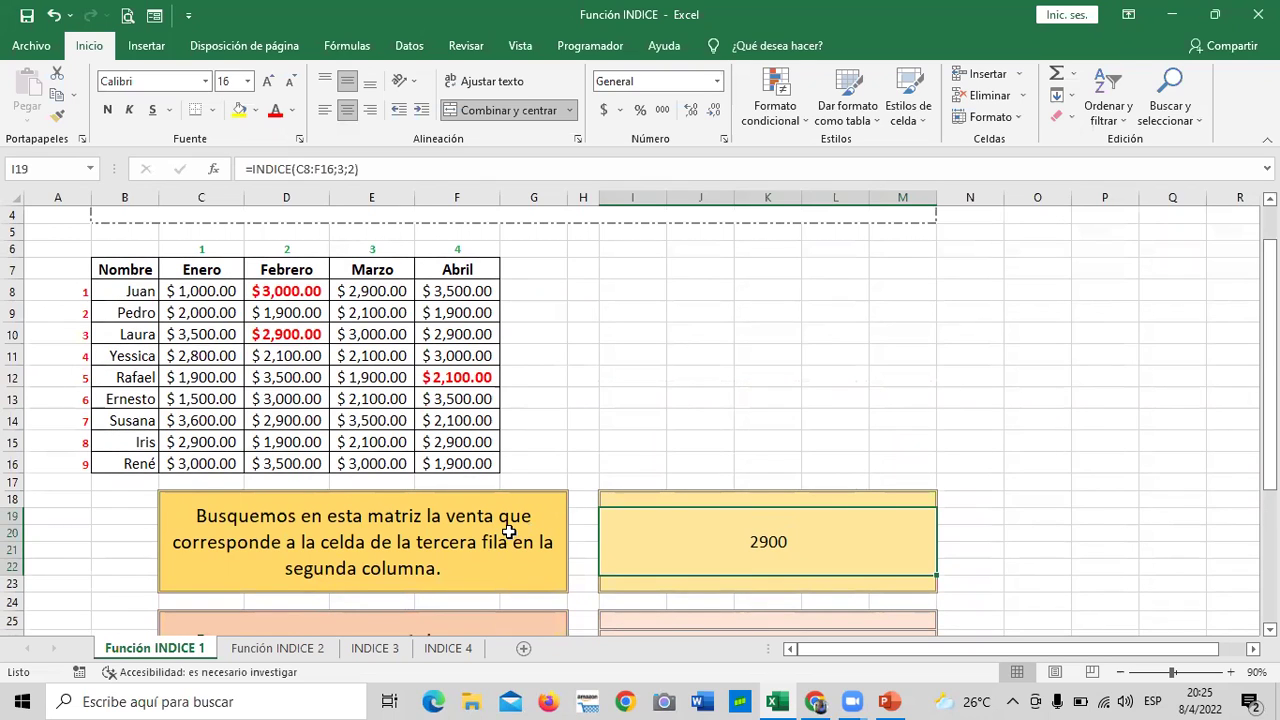
pyautogui.click(468, 544)
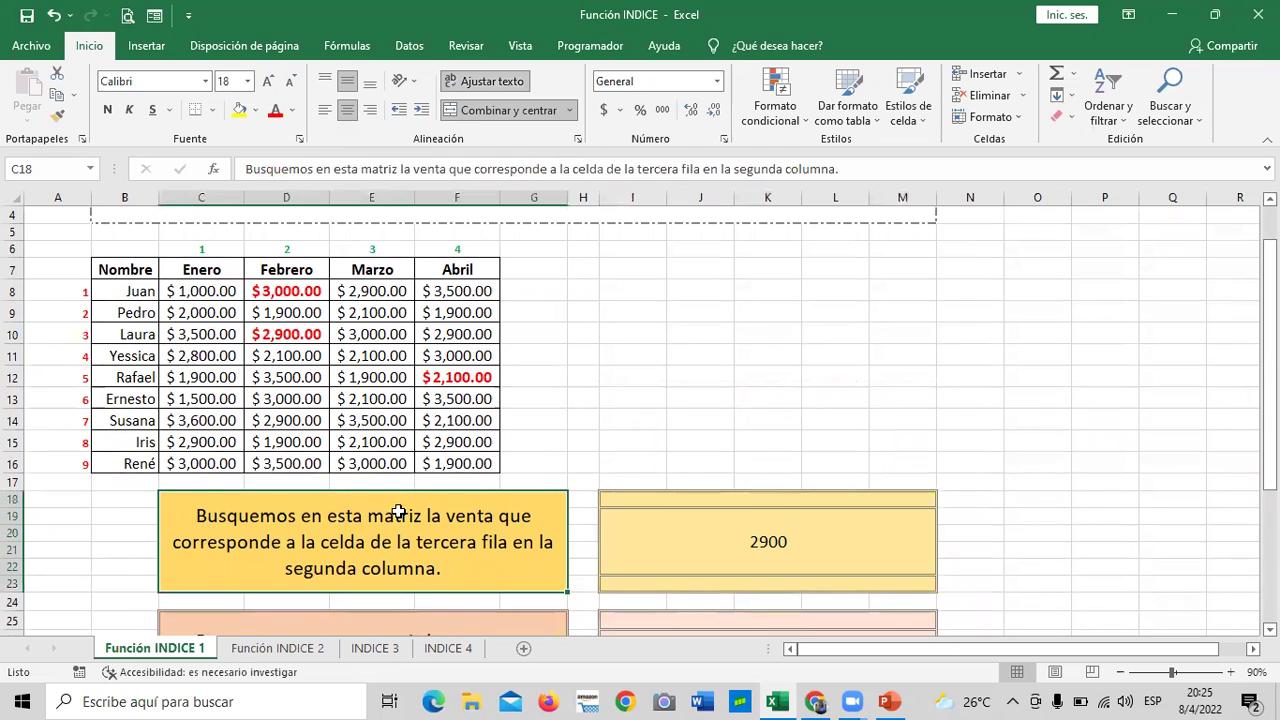
pyautogui.scroll(-1, 330, 522)
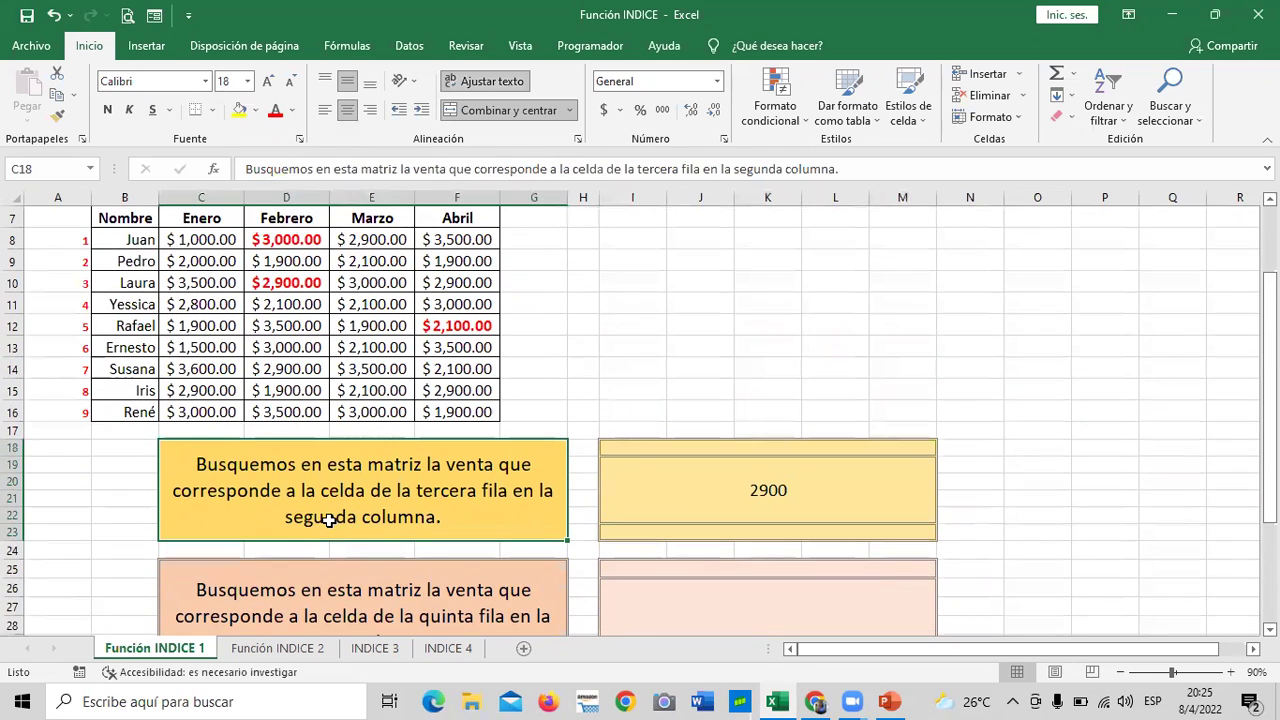
pyautogui.click(752, 488)
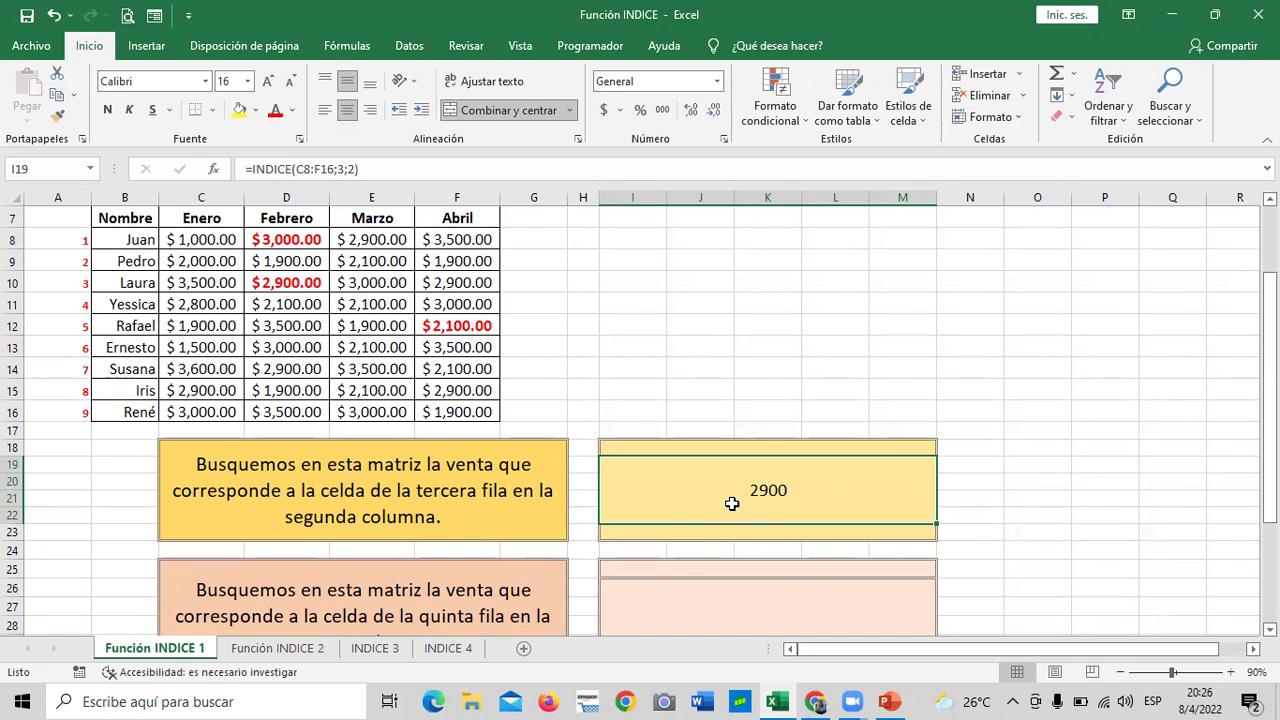
# Step: Clear the first answer cell and rebuild it as =INDICE(C8:F16;3;2) to return 2900
pyautogui.press('Delete')
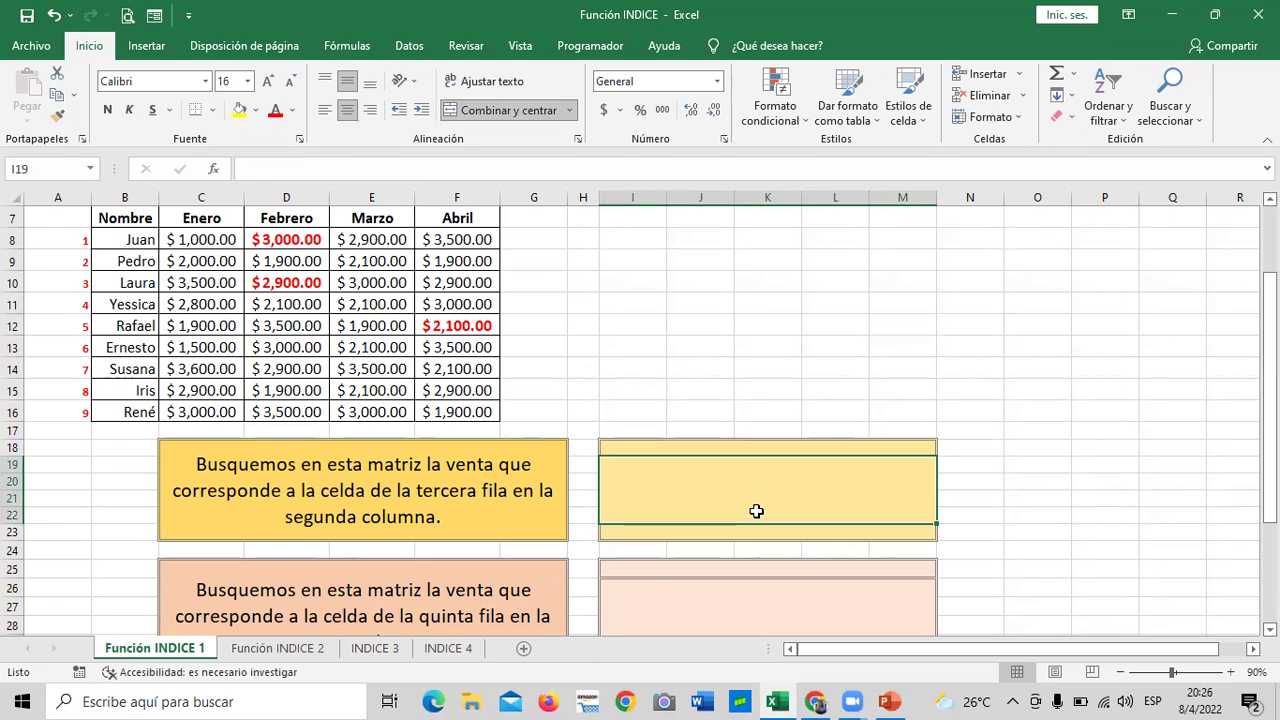
pyautogui.write('=')
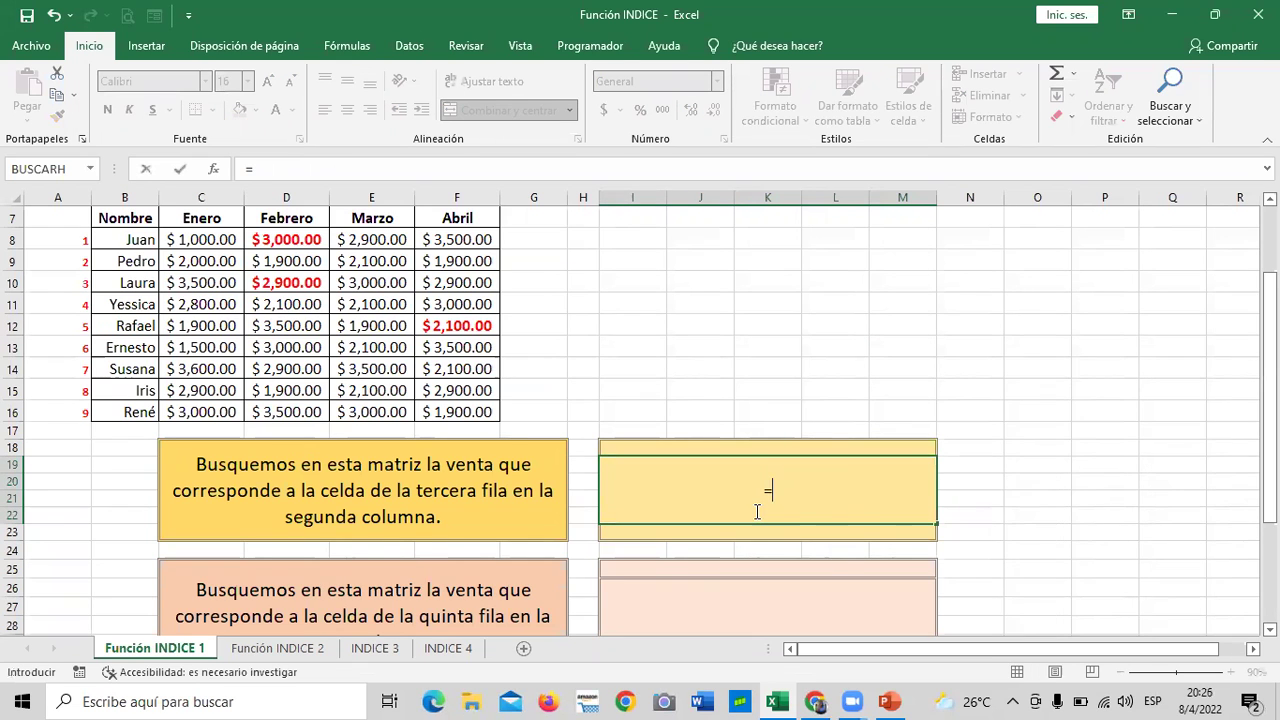
pyautogui.press('capslock')
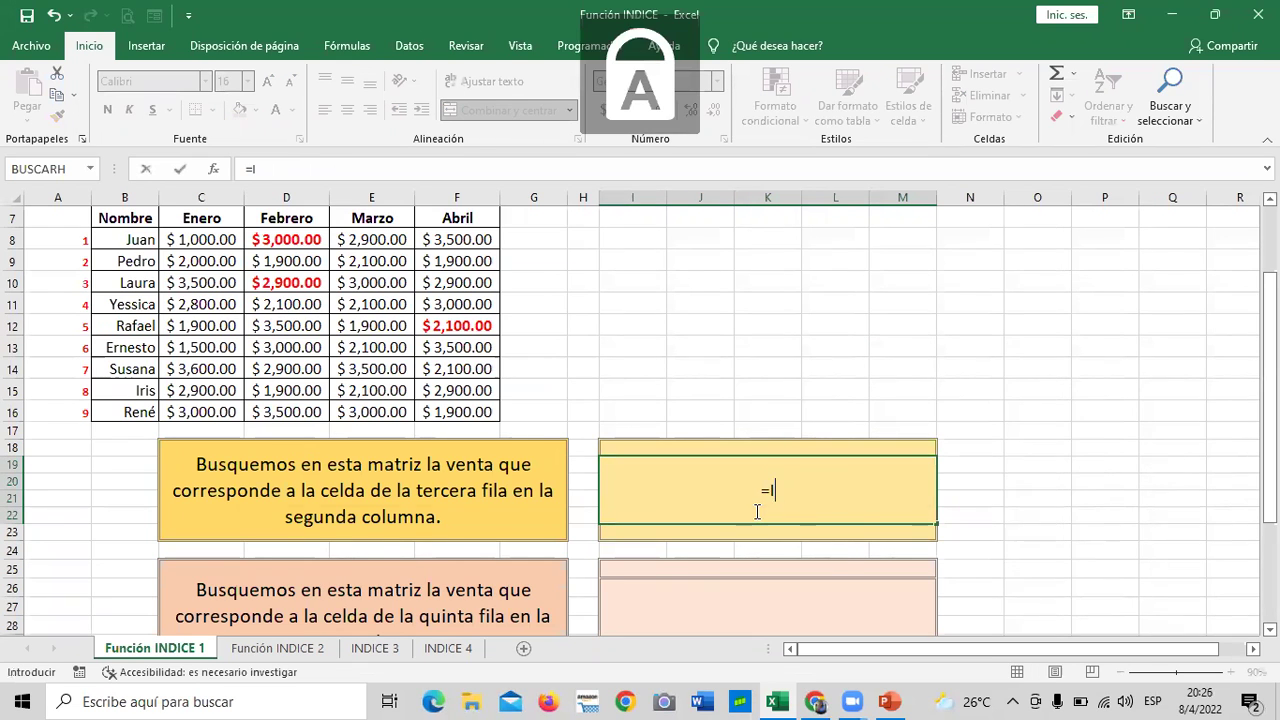
pyautogui.write('NDICE')
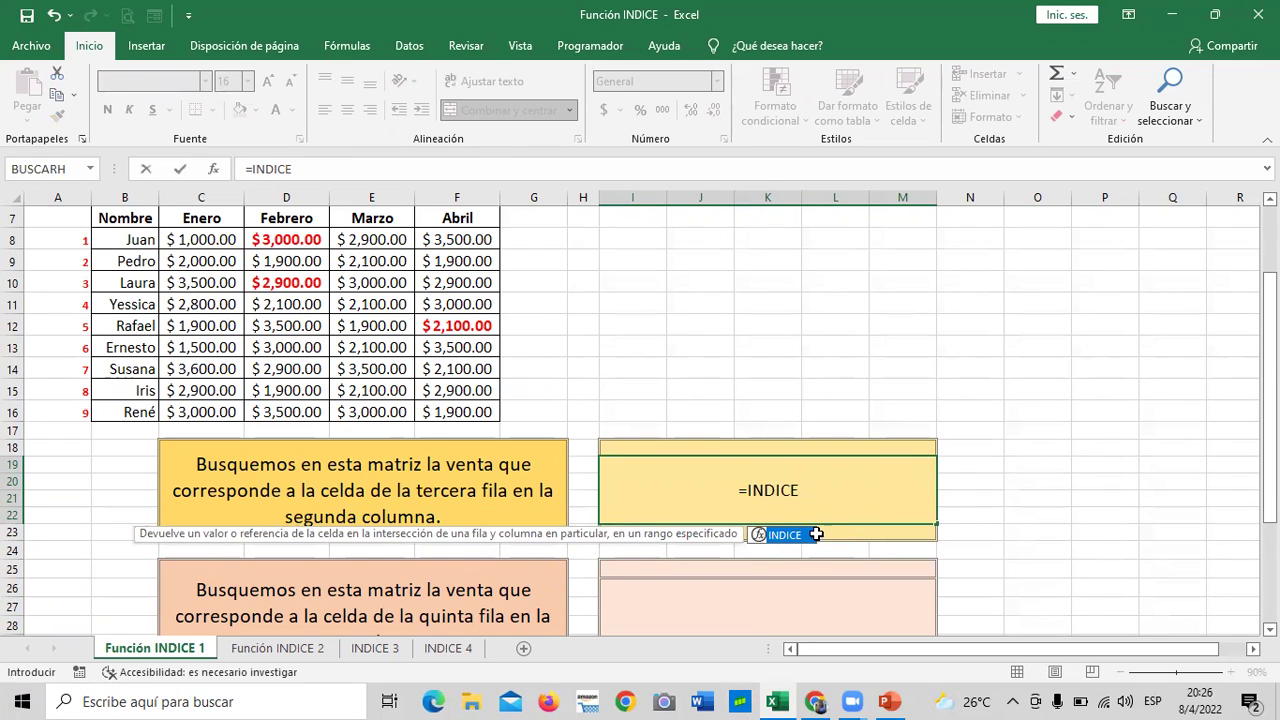
pyautogui.doubleClick(797, 537)
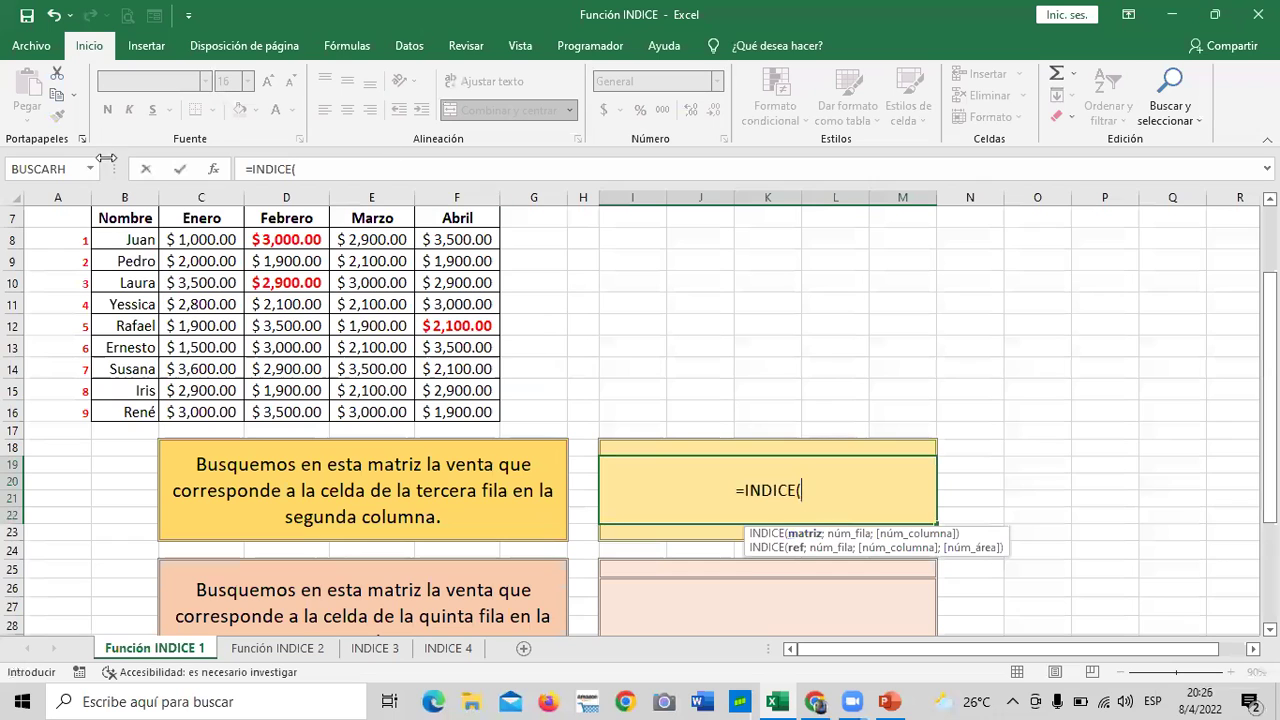
pyautogui.moveTo(192, 232); pyautogui.dragTo(486, 406)
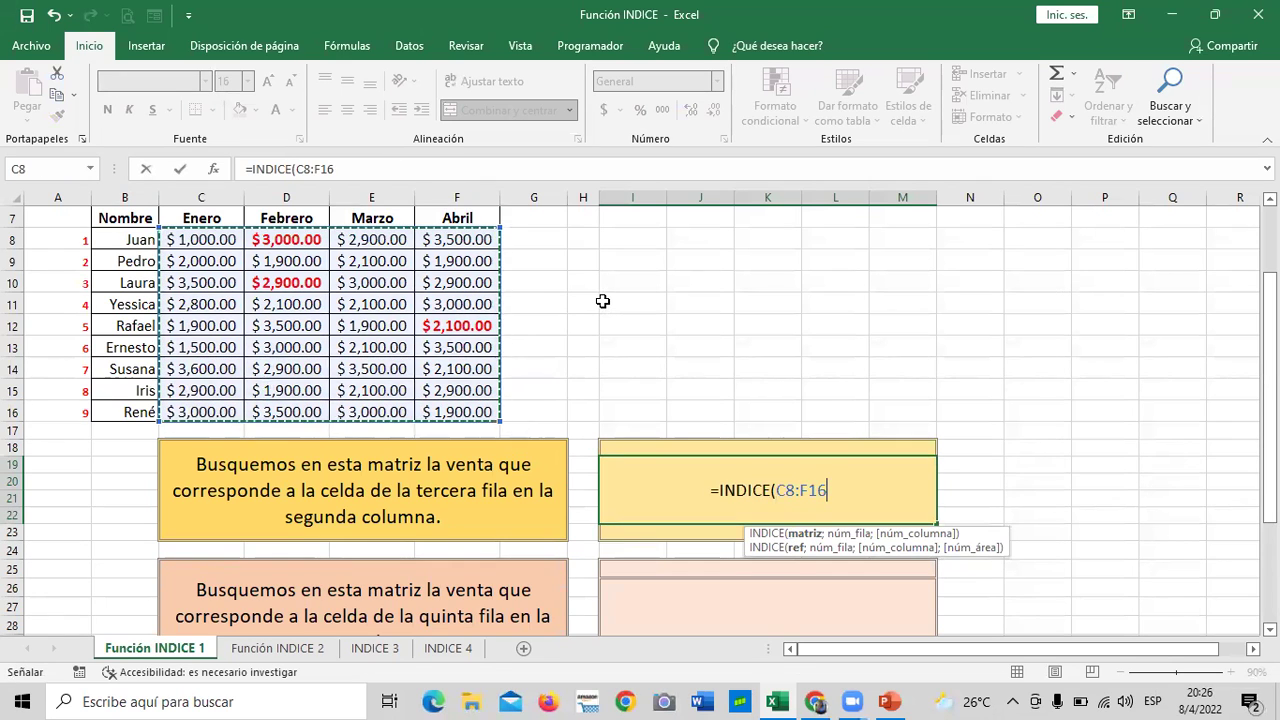
pyautogui.write(';')
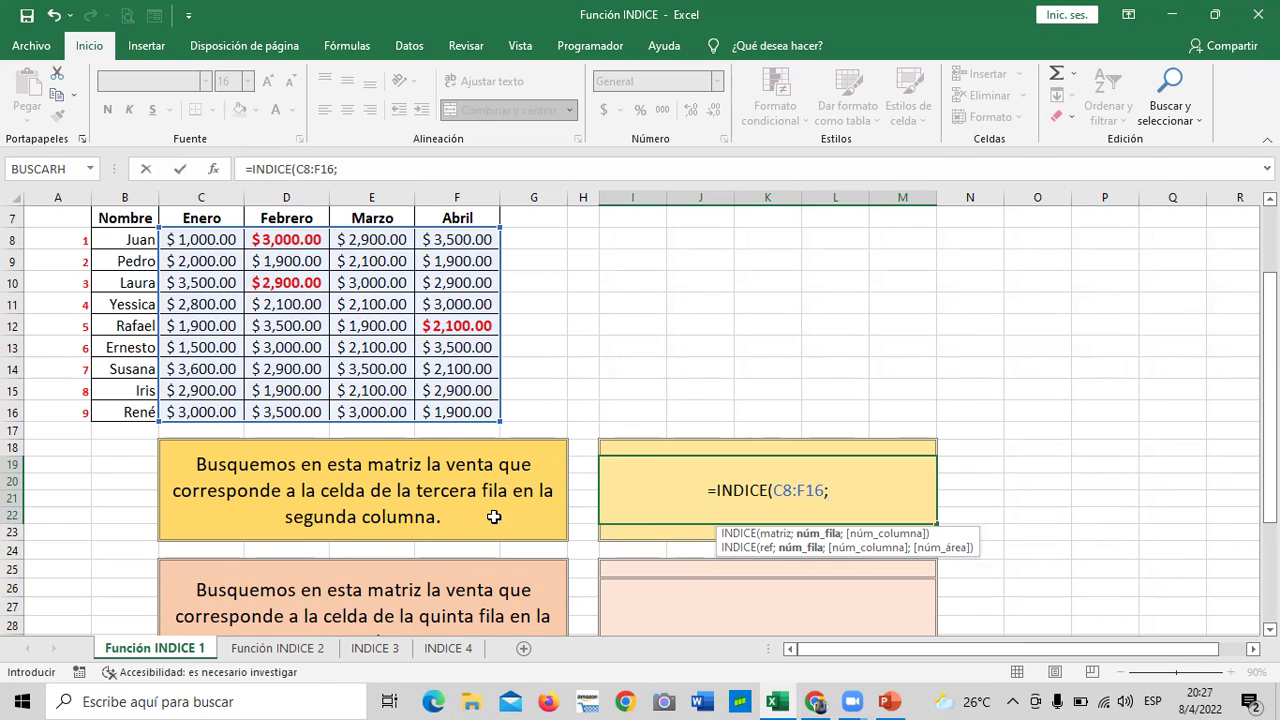
pyautogui.write('3')
pyautogui.write(';')
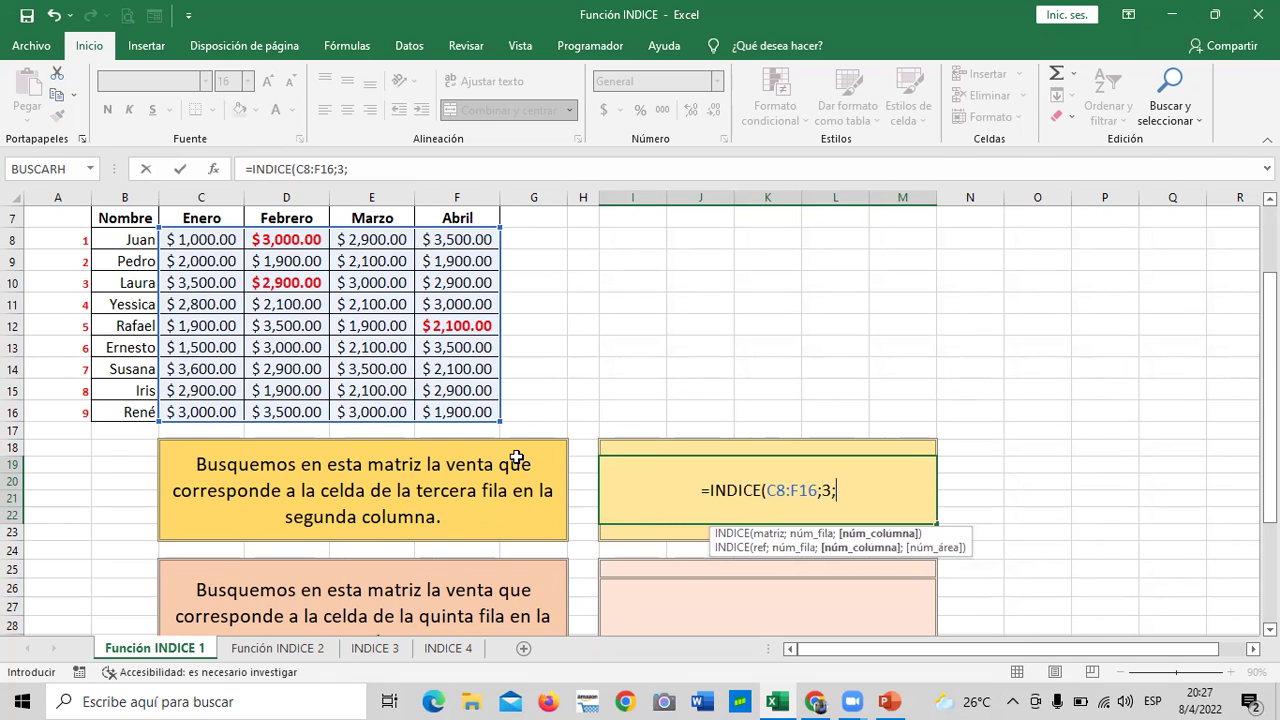
pyautogui.write('2')
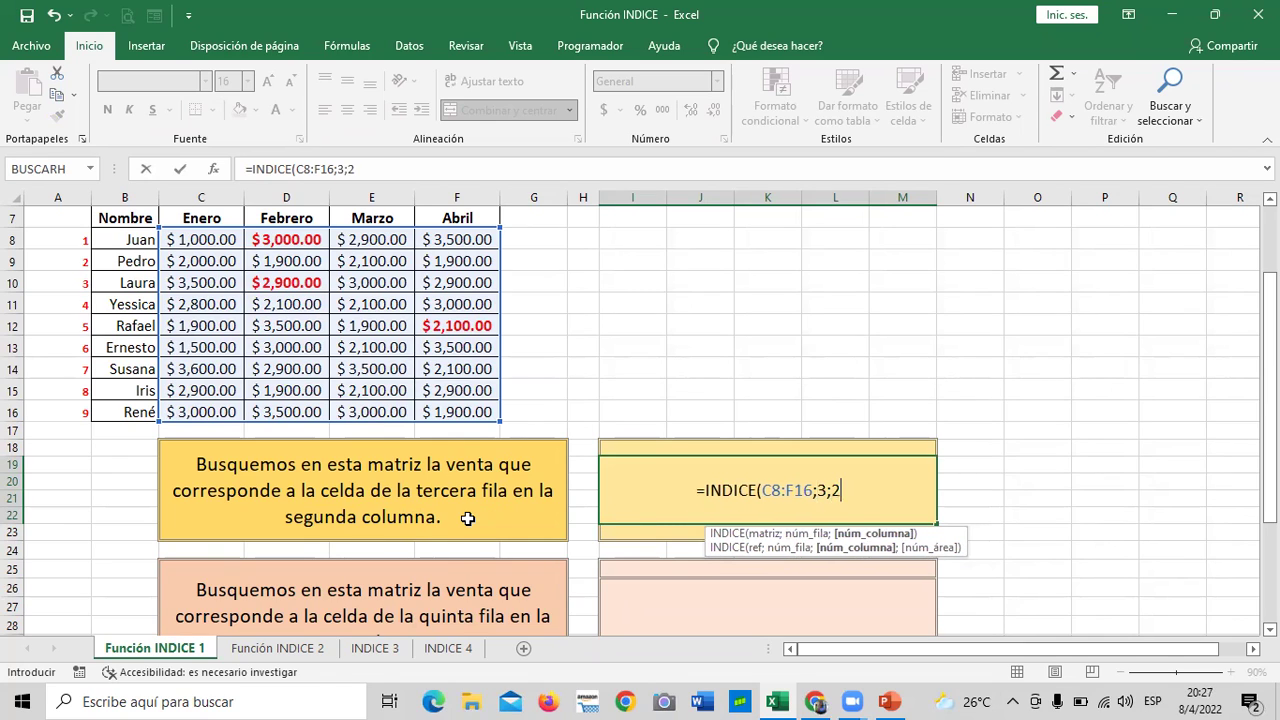
pyautogui.write(')')
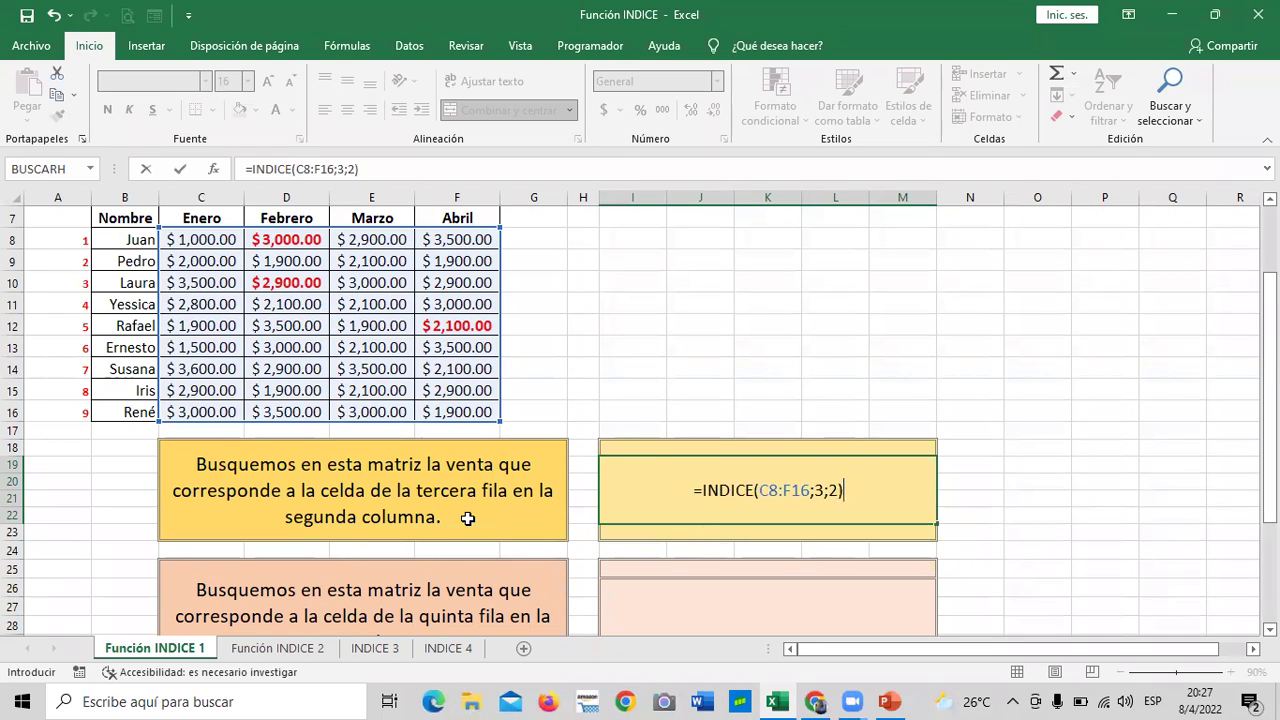
pyautogui.press('Return')
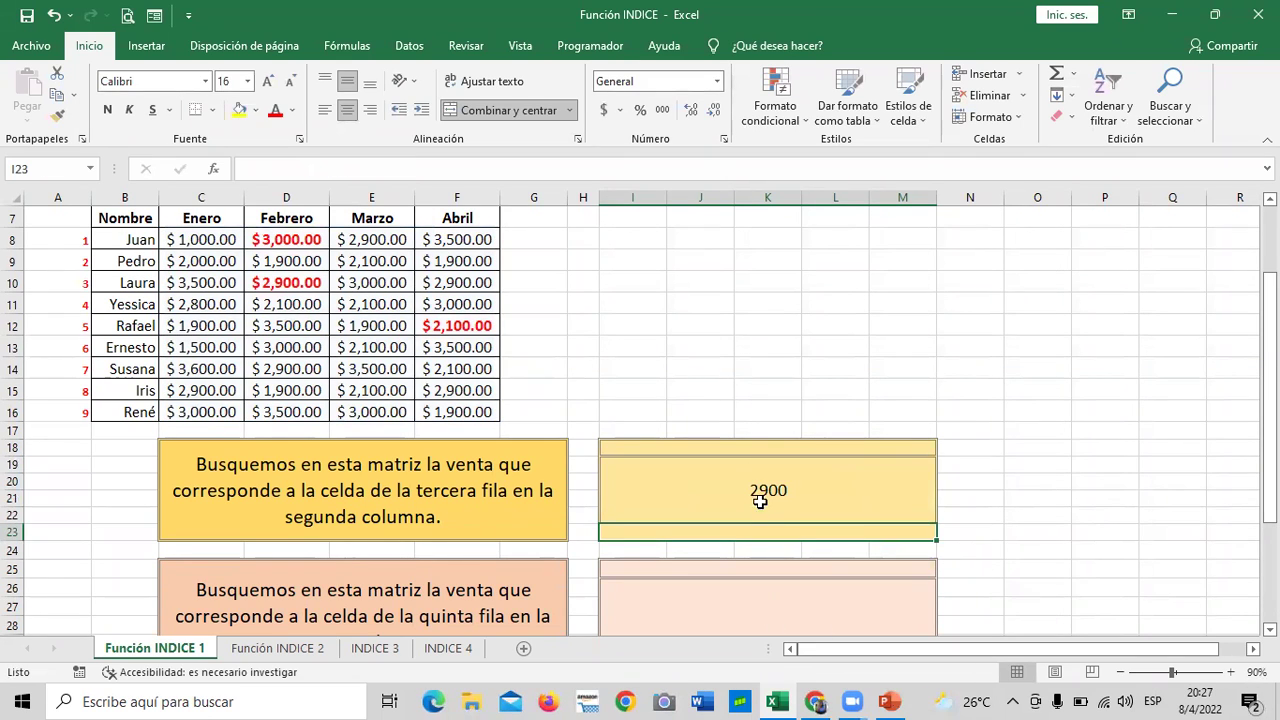
pyautogui.click(760, 490)
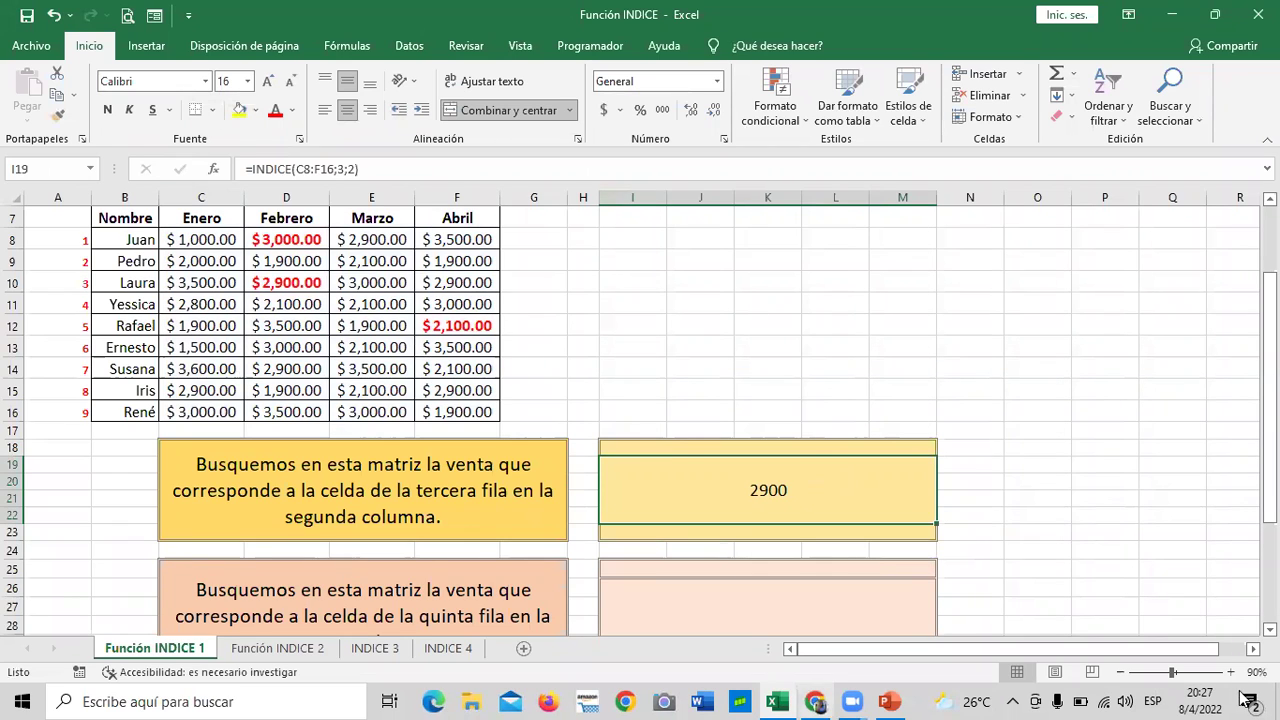
pyautogui.click(66, 284)
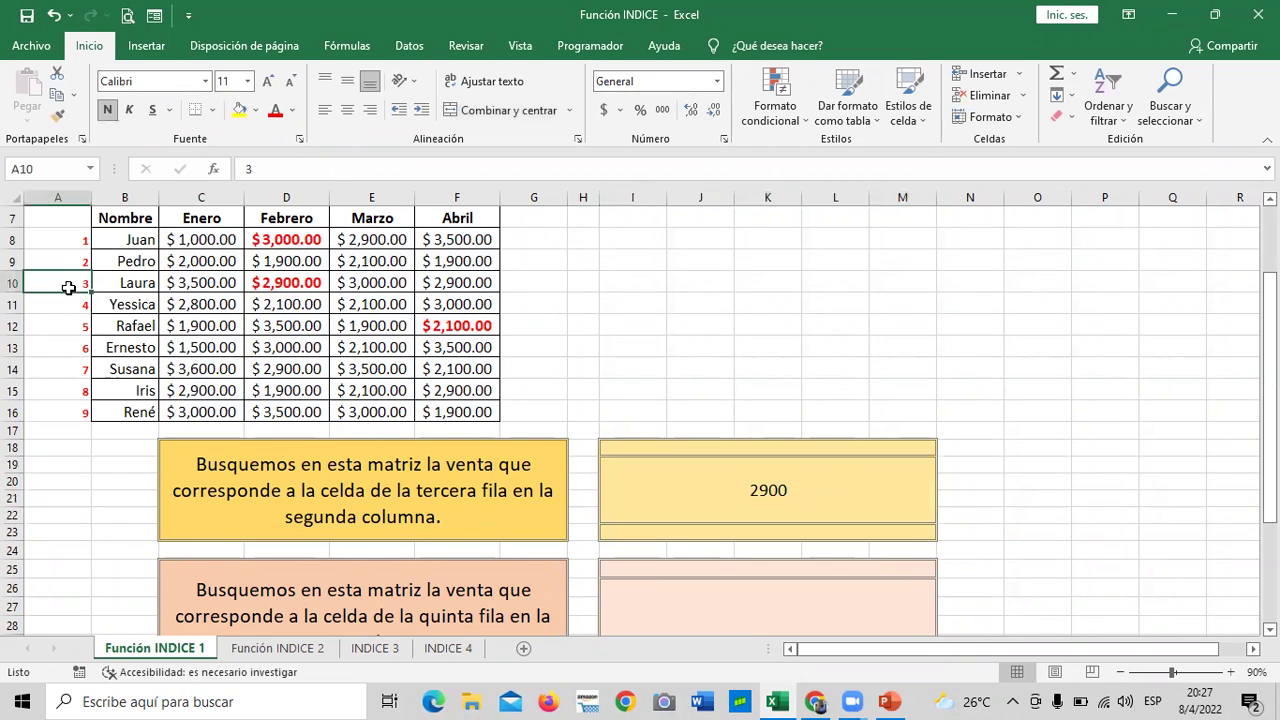
pyautogui.click(288, 284)
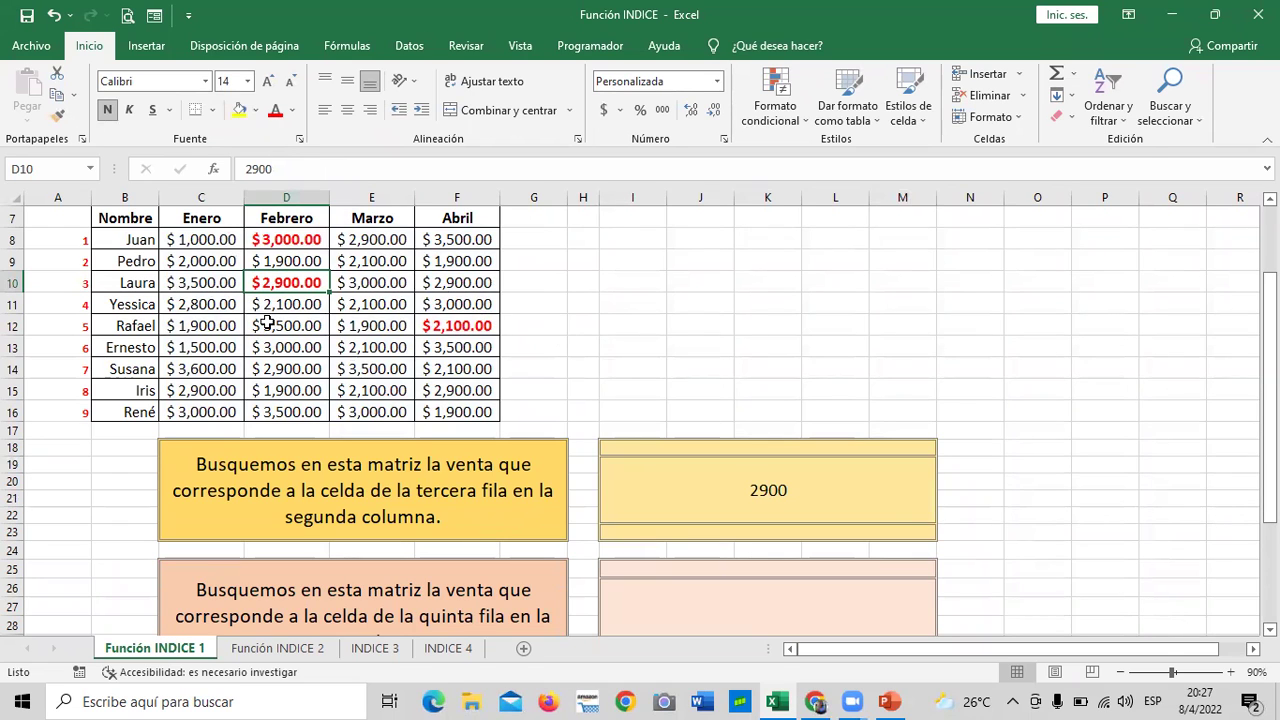
pyautogui.click(364, 346)
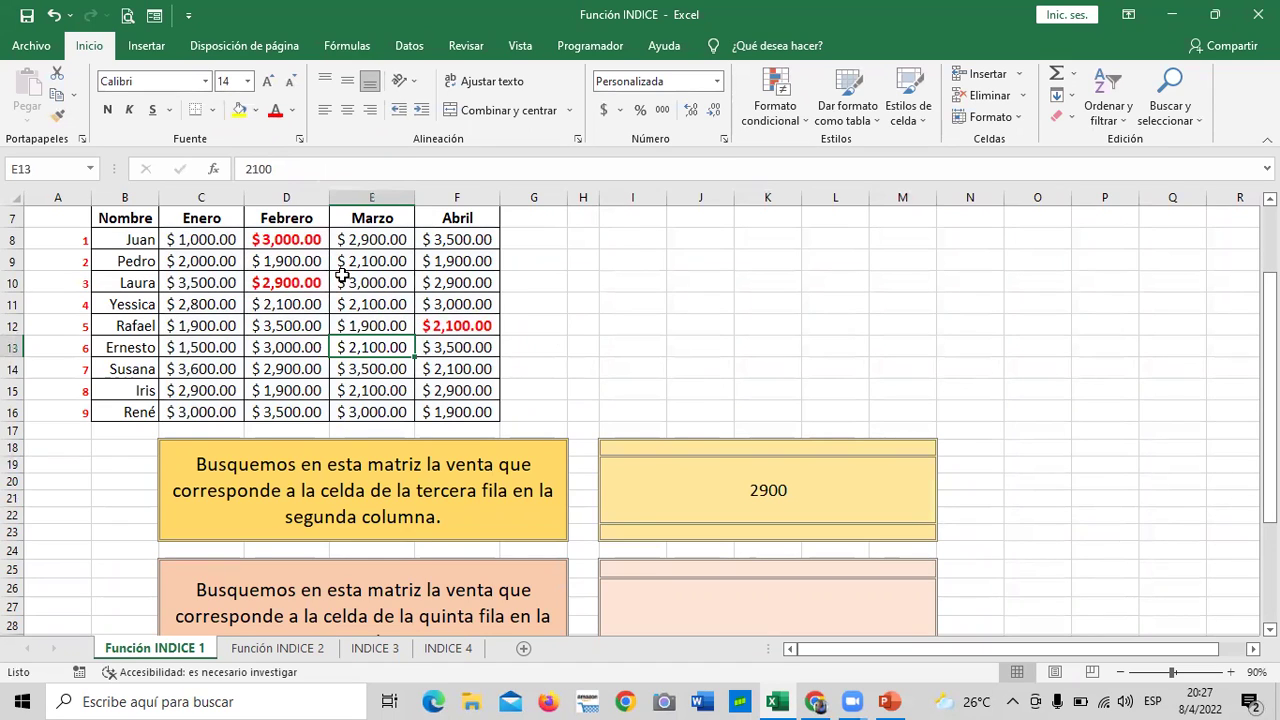
pyautogui.click(377, 239)
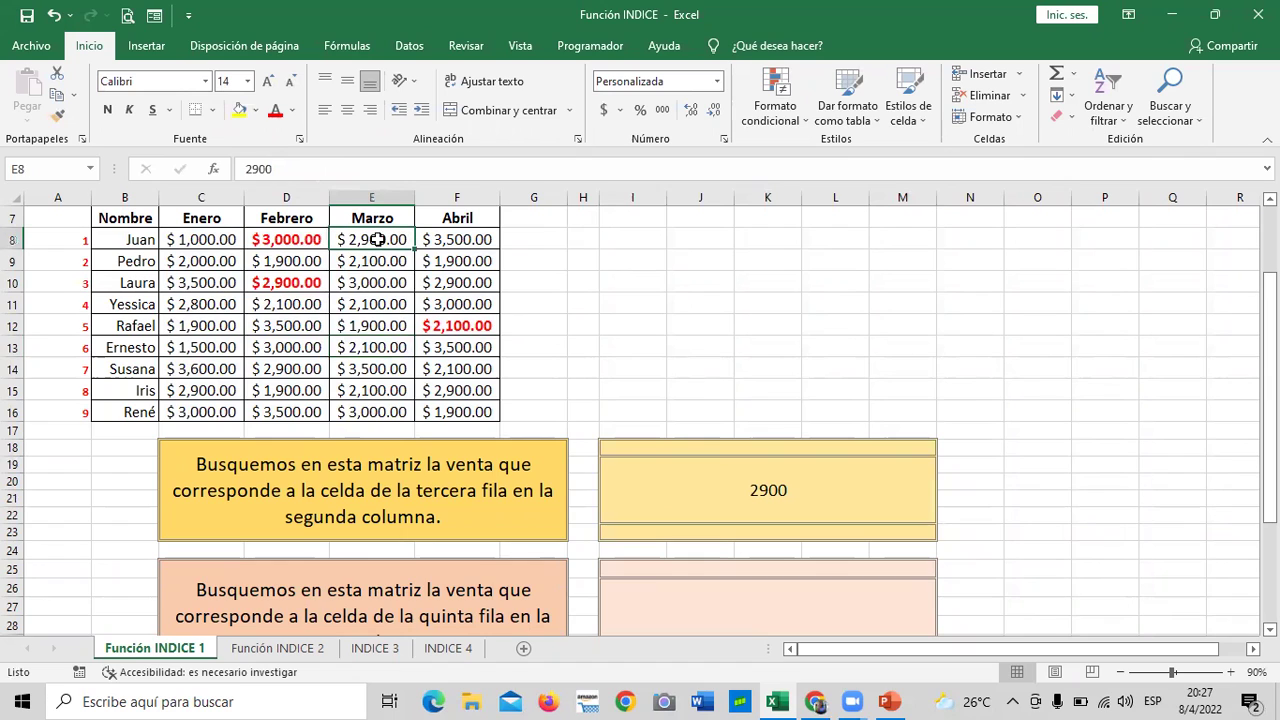
pyautogui.click(767, 497)
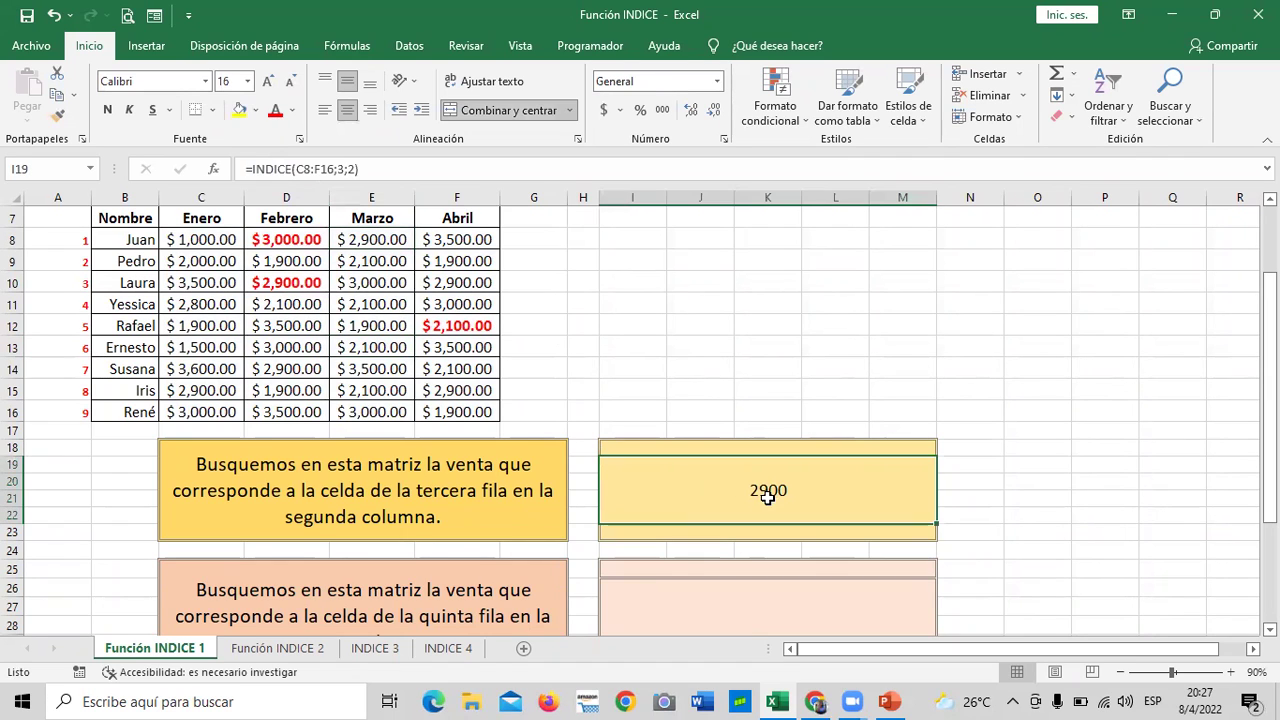
pyautogui.click(293, 283)
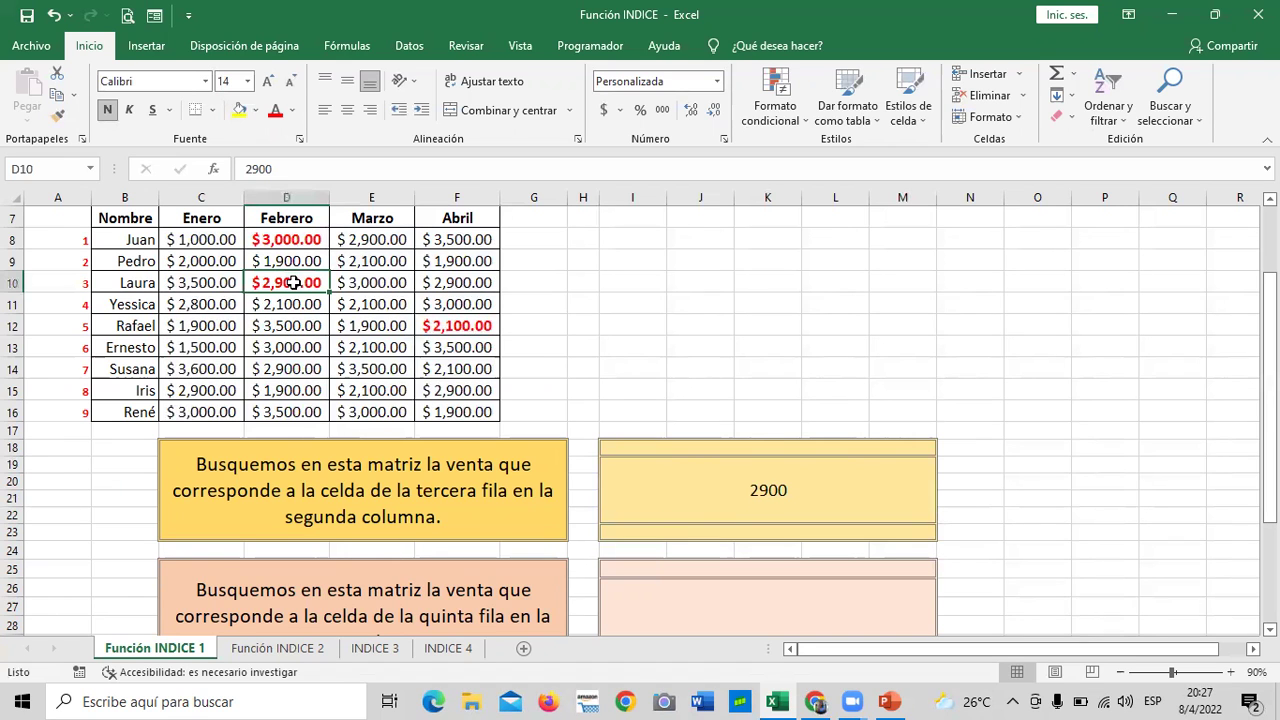
pyautogui.scroll(-1, 290, 280)
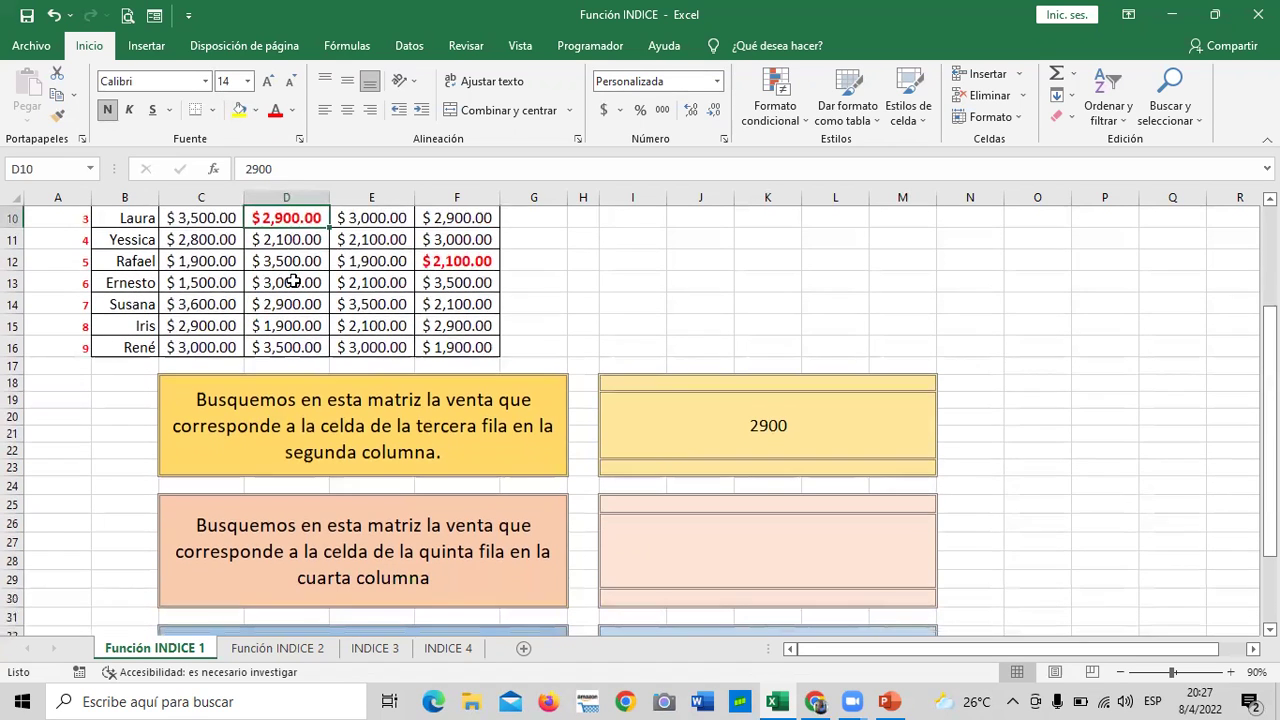
pyautogui.scroll(-1, 735, 502)
pyautogui.scroll(-1, 735, 502)
# Step: Enter =INDICE(C8:F16;5;4) in the second answer box so it returns 2100
pyautogui.click(758, 486)
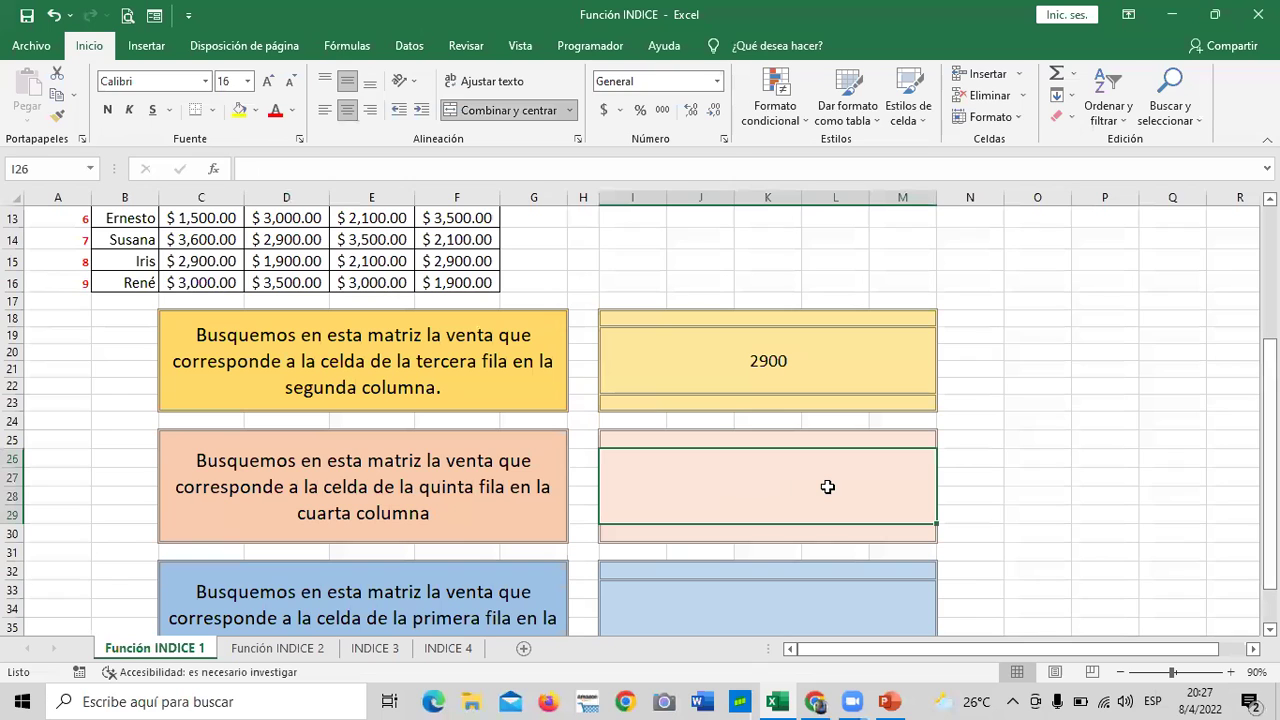
pyautogui.write('=INDICE')
pyautogui.doubleClick(801, 538)
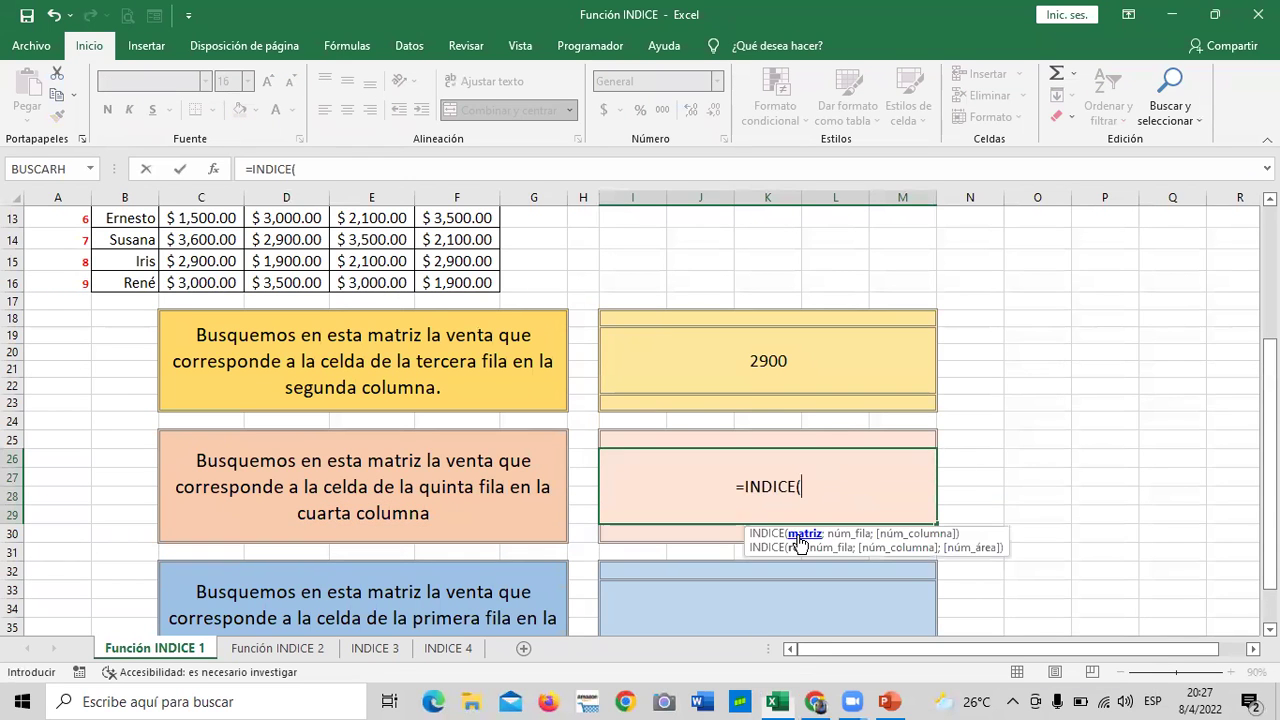
pyautogui.scroll(4, 337, 474)
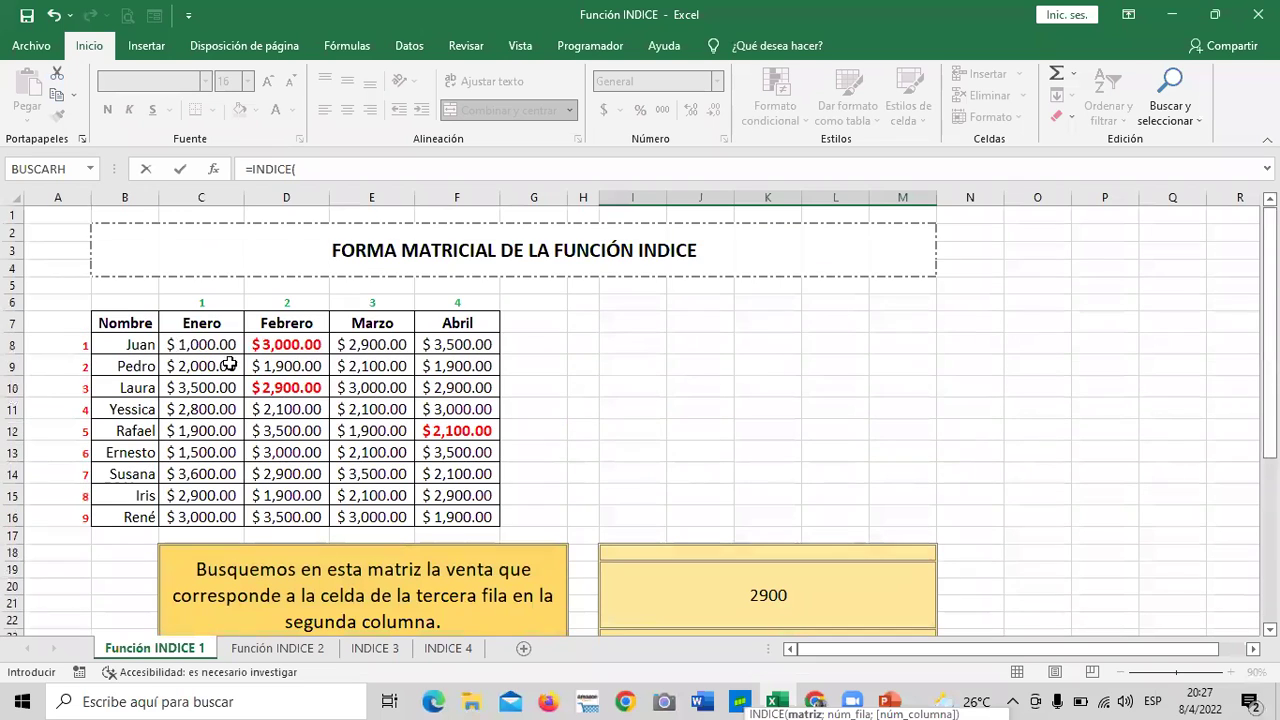
pyautogui.moveTo(185, 345); pyautogui.dragTo(440, 512)
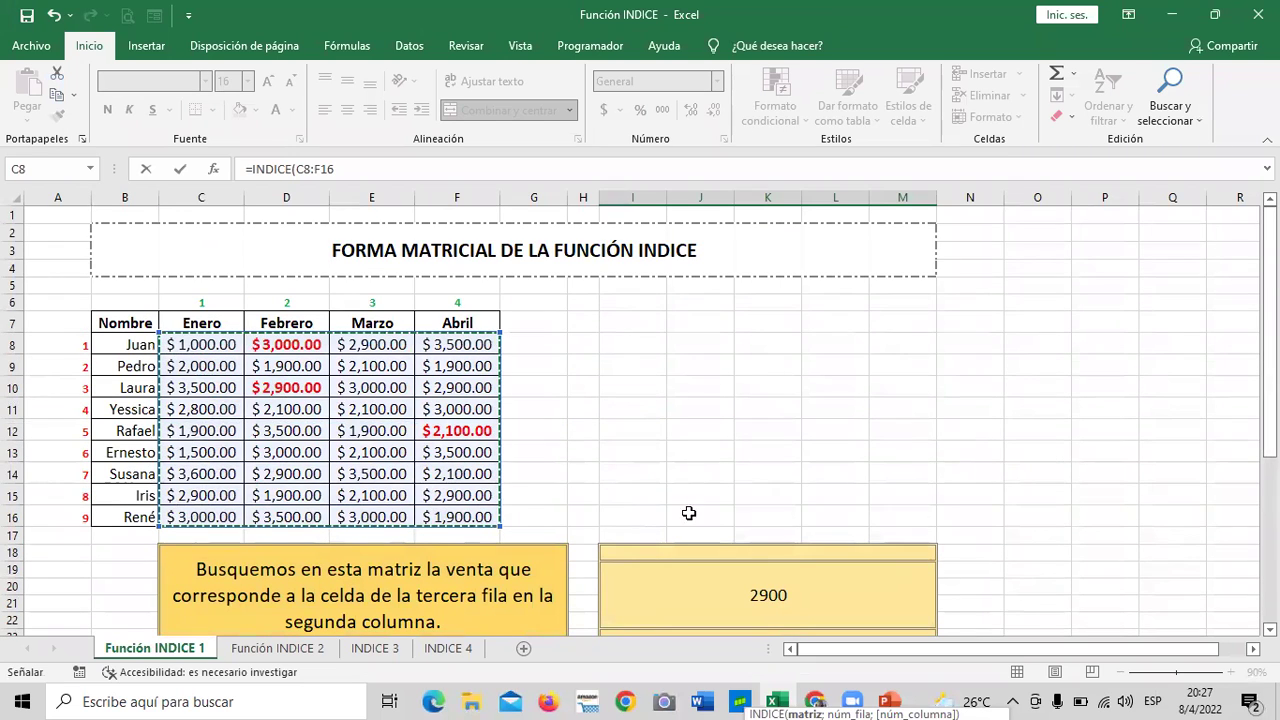
pyautogui.scroll(-3, 764, 571)
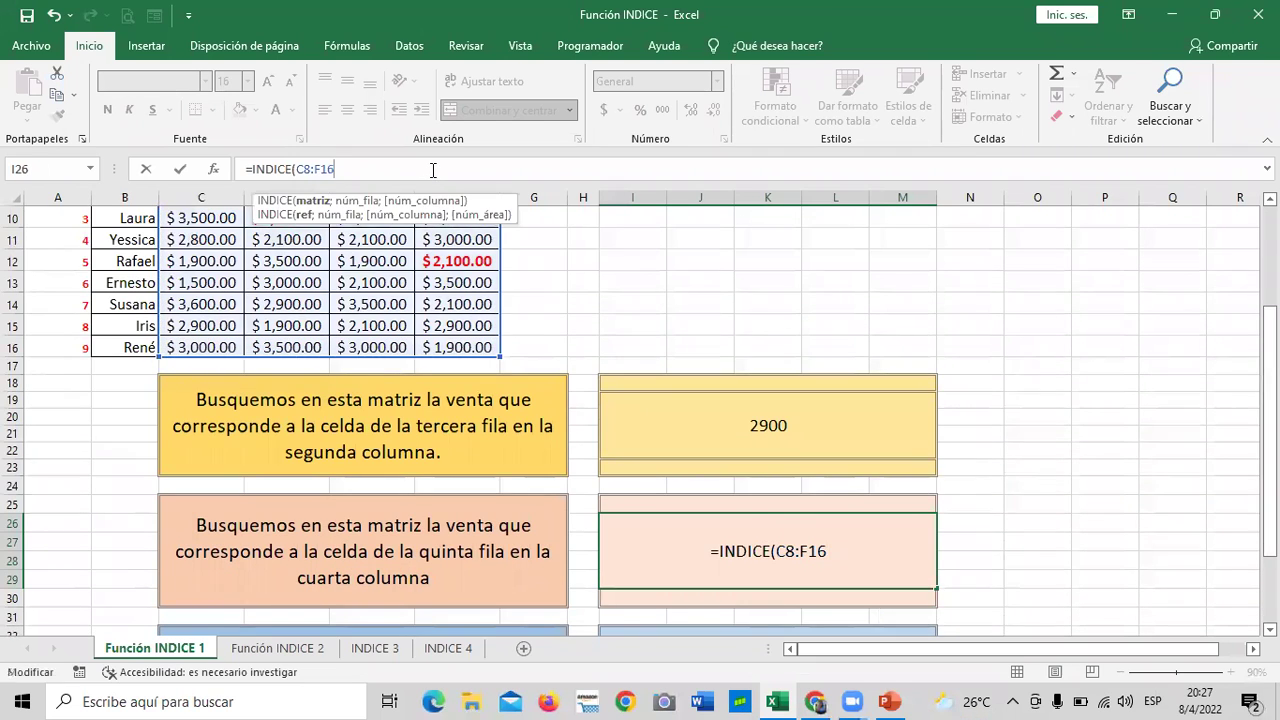
pyautogui.write(';')
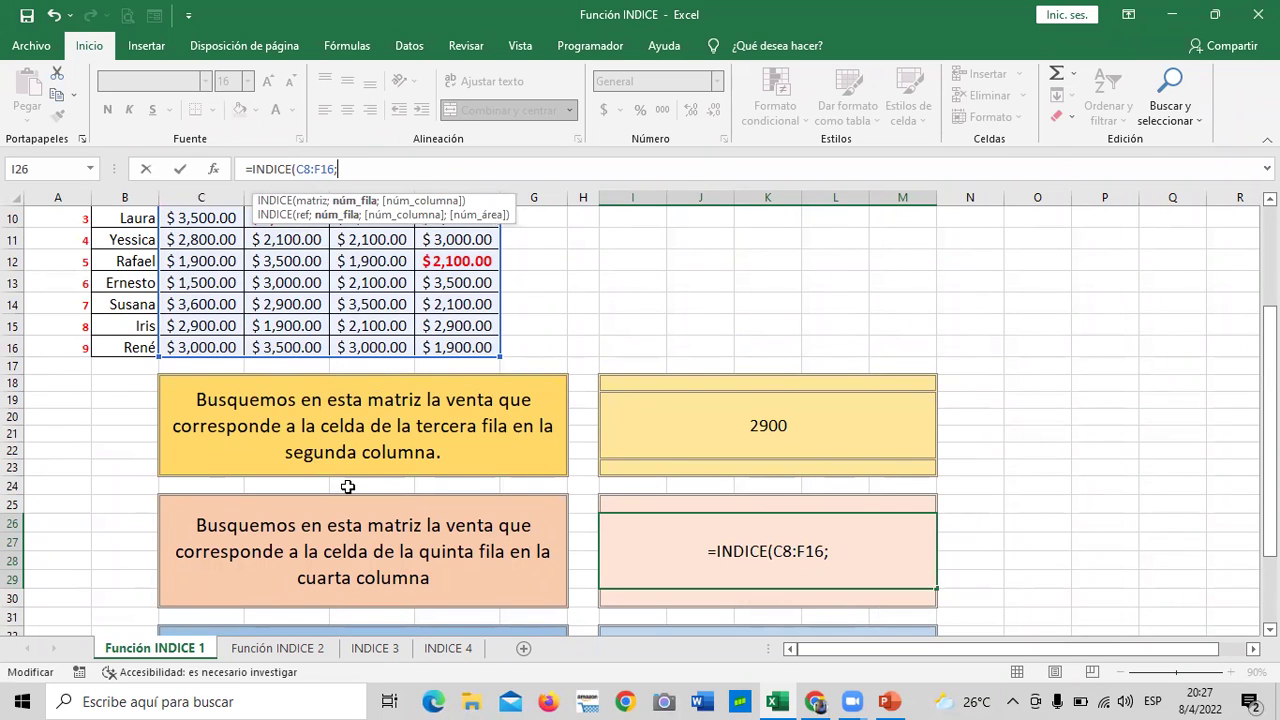
pyautogui.scroll(-1, 347, 486)
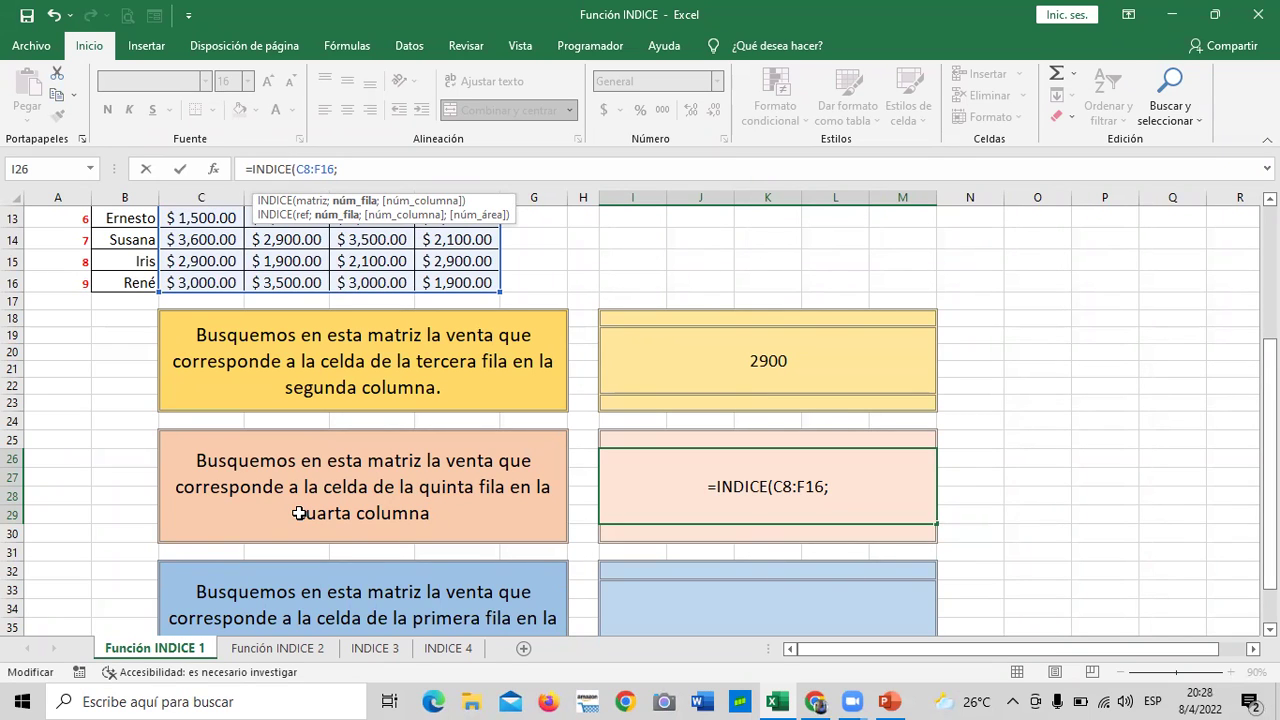
pyautogui.write('5;')
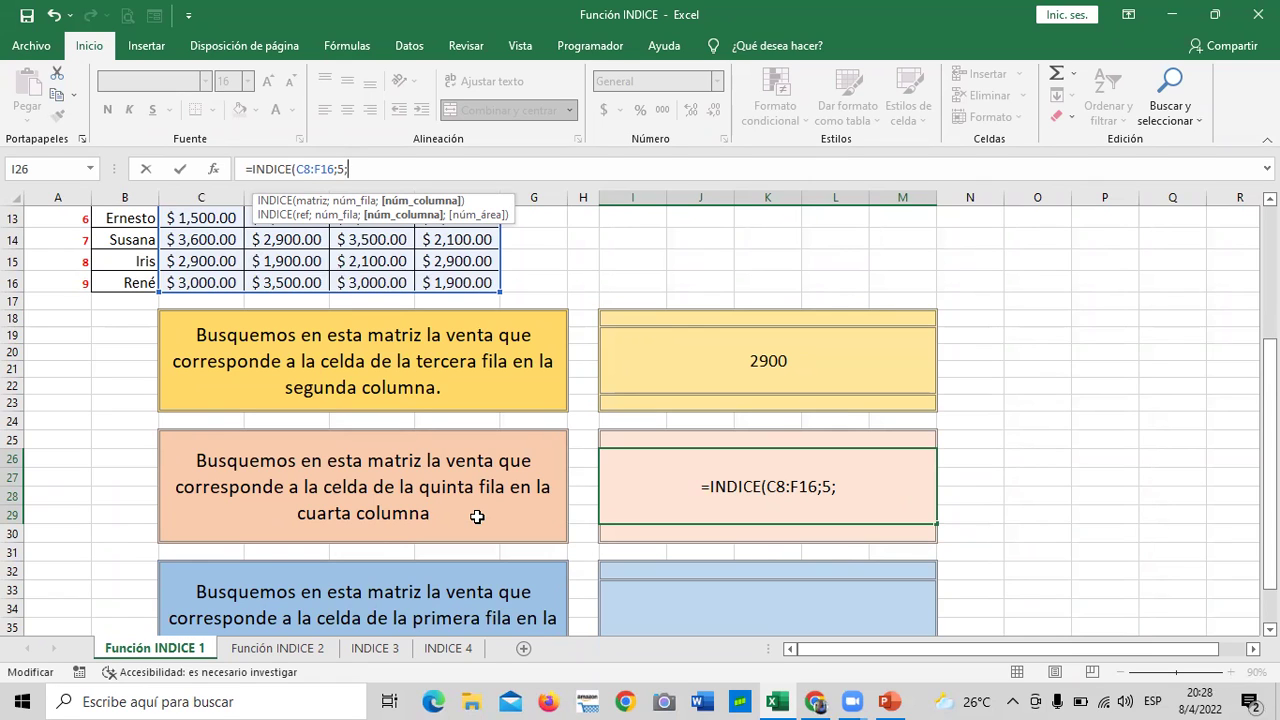
pyautogui.write('4')
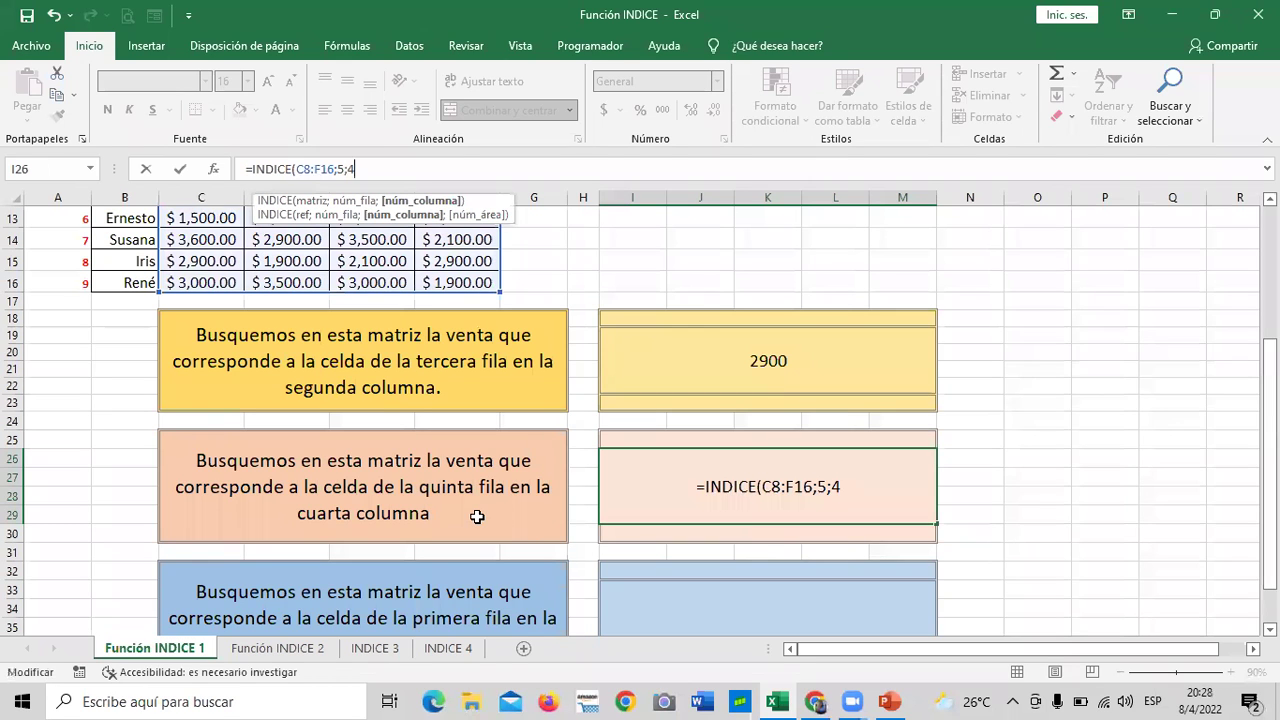
pyautogui.write(')')
pyautogui.press('Return')
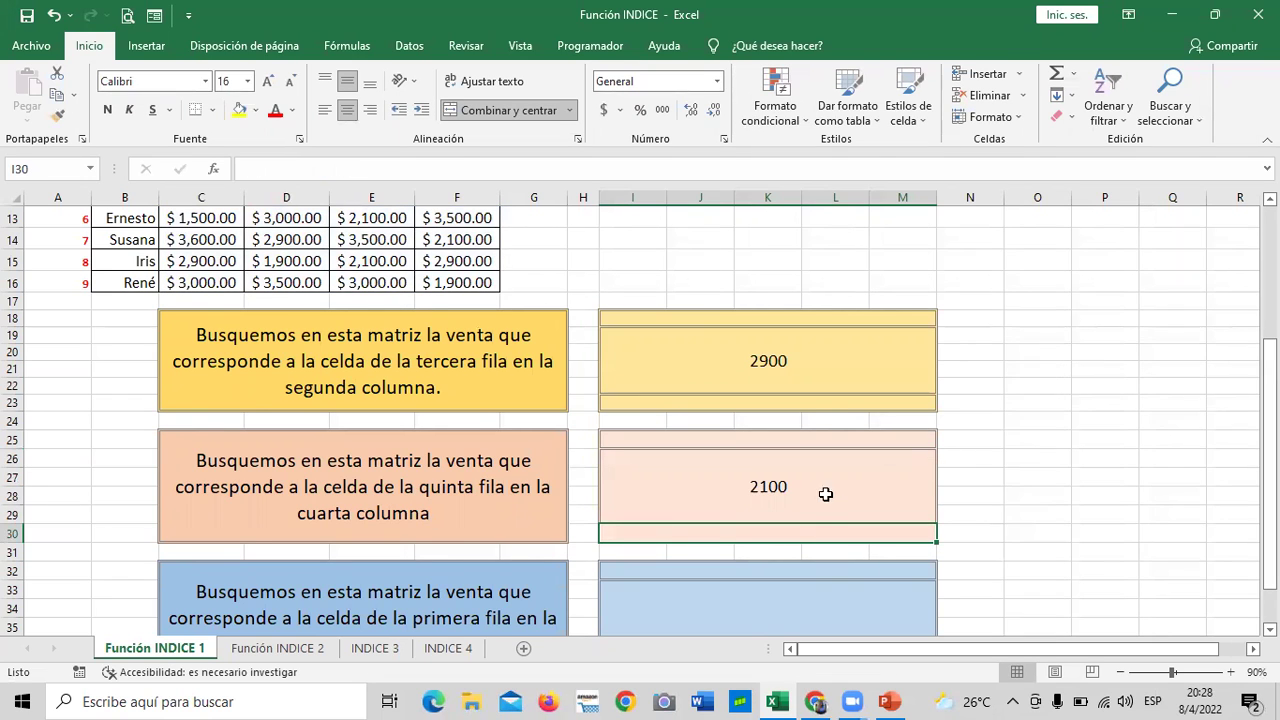
pyautogui.scroll(2, 806, 500)
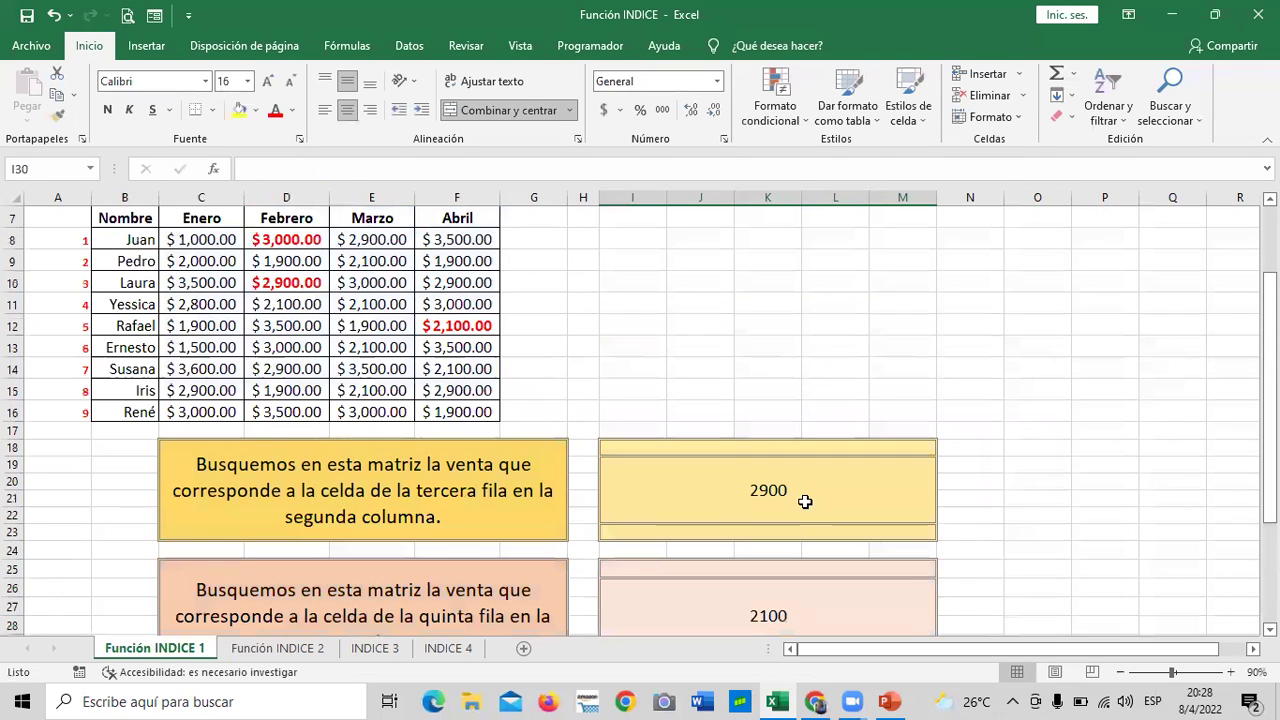
pyautogui.click(450, 326)
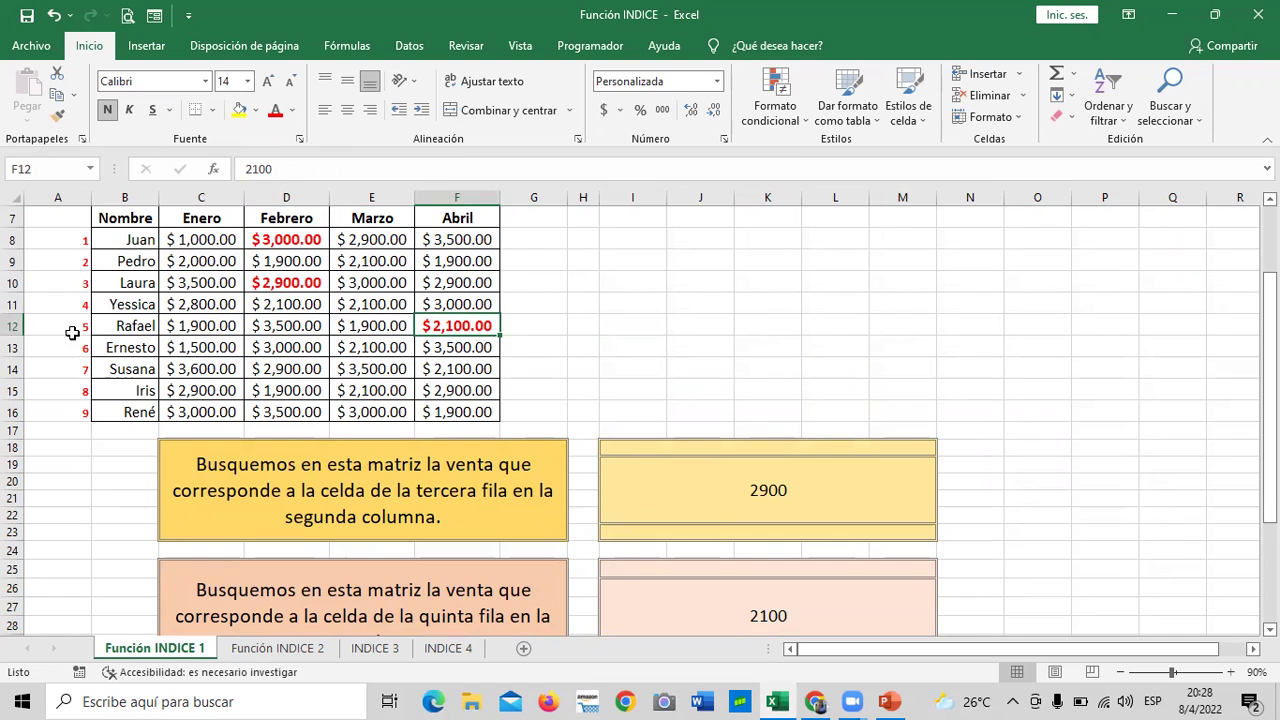
pyautogui.click(42, 327)
pyautogui.click(14, 326)
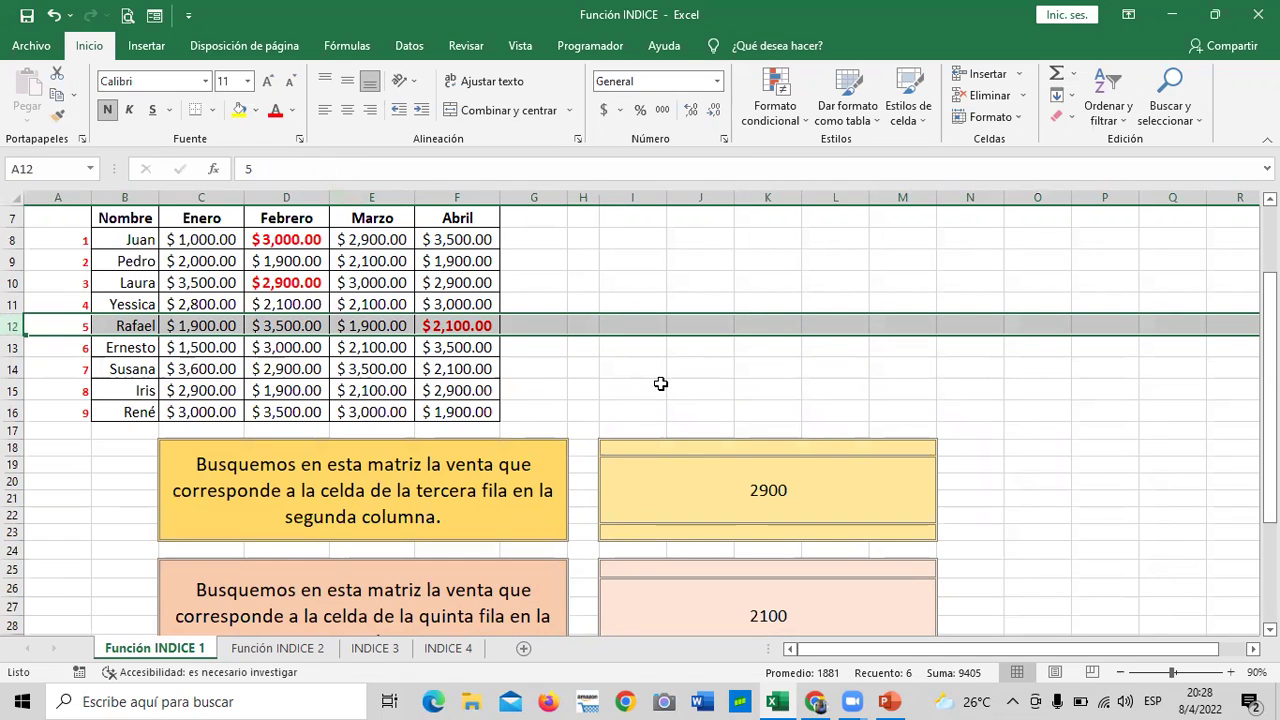
pyautogui.scroll(-2, 658, 376)
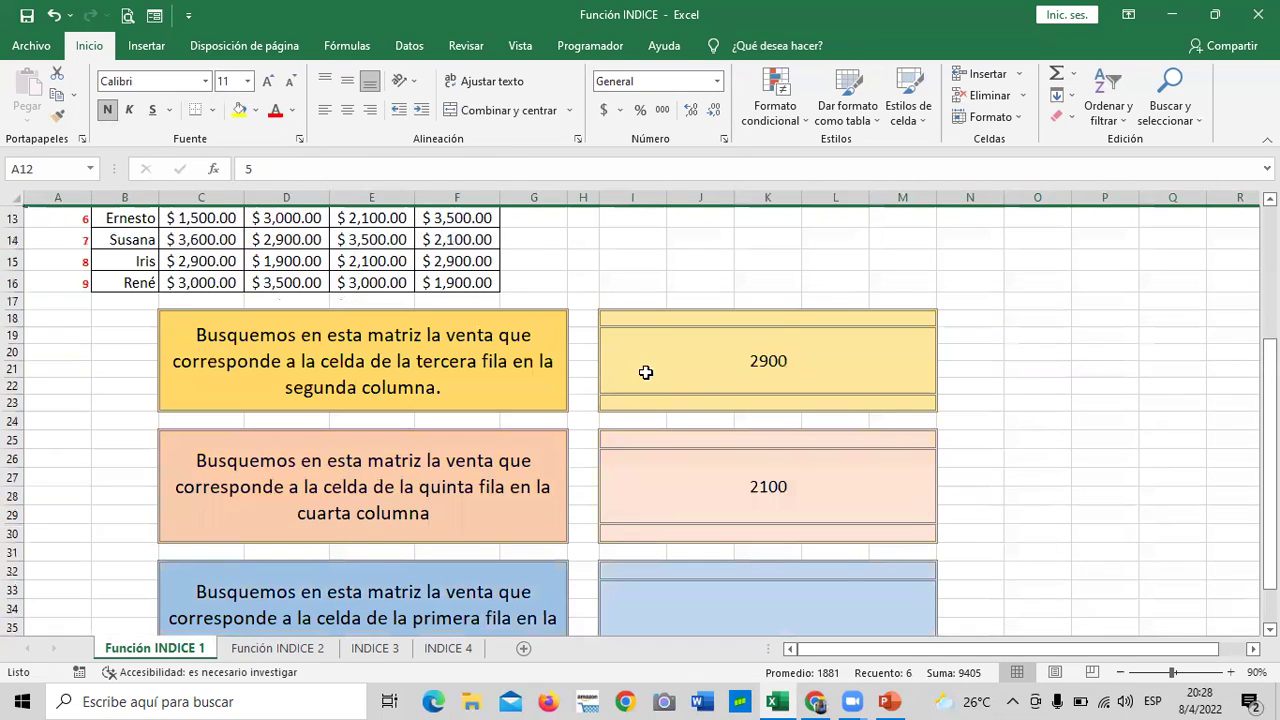
pyautogui.click(773, 508)
pyautogui.scroll(2, 737, 426)
pyautogui.click(441, 326)
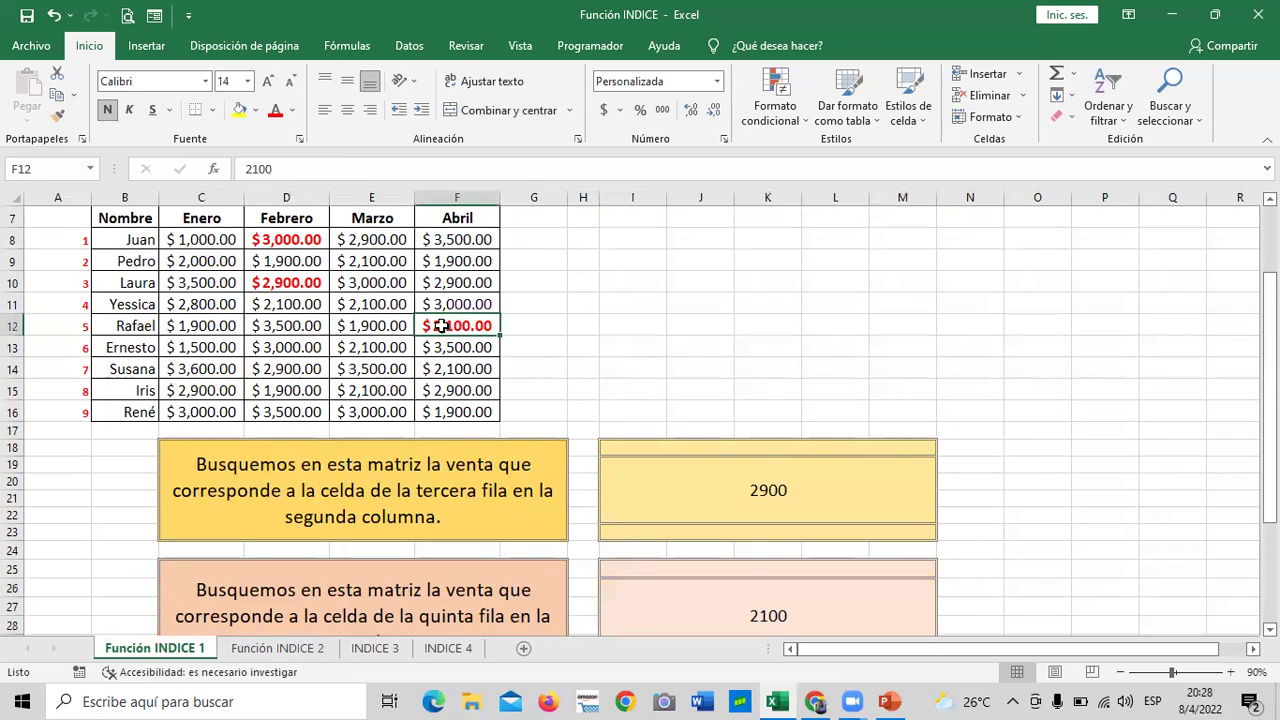
pyautogui.scroll(-2, 666, 498)
pyautogui.scroll(-2, 680, 497)
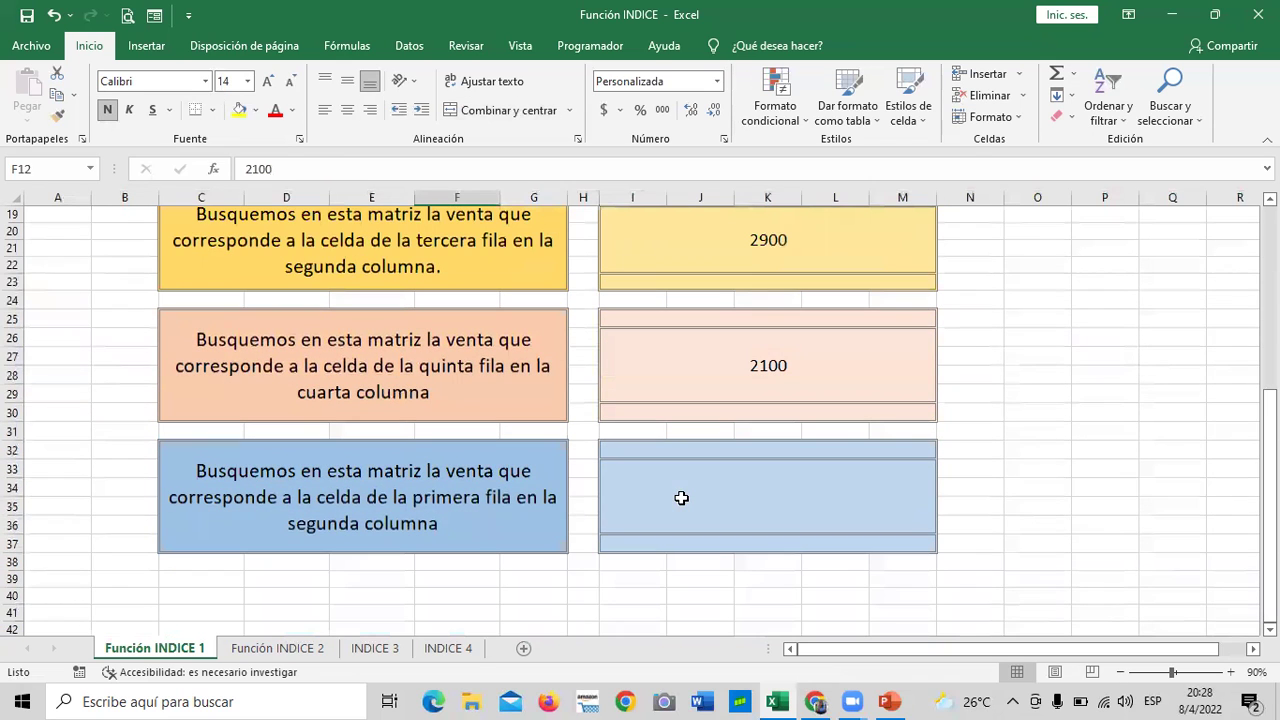
# Step: Start an INDICE formula in I33 using the sales matrix C8:F16 as its range
pyautogui.click(795, 505)
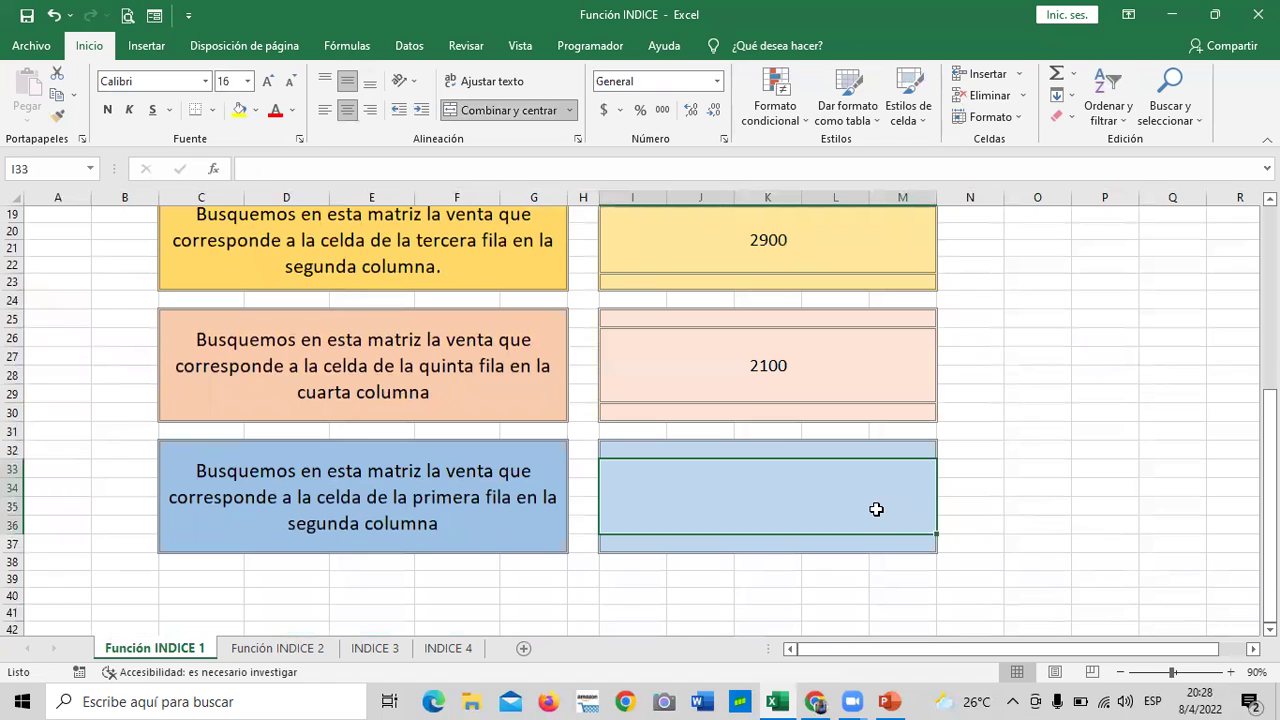
pyautogui.write('=INDOCE')
pyautogui.press('BackSpace')
pyautogui.press('BackSpace')
pyautogui.press('BackSpace')
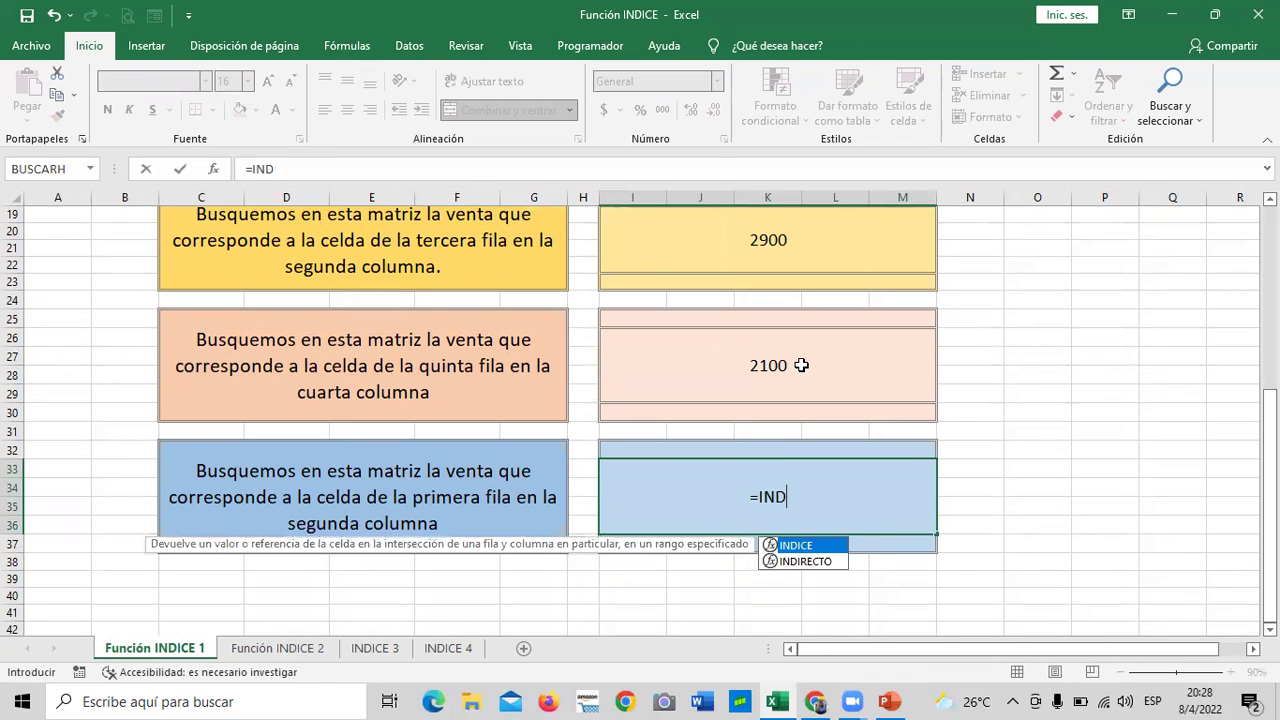
pyautogui.doubleClick(806, 546)
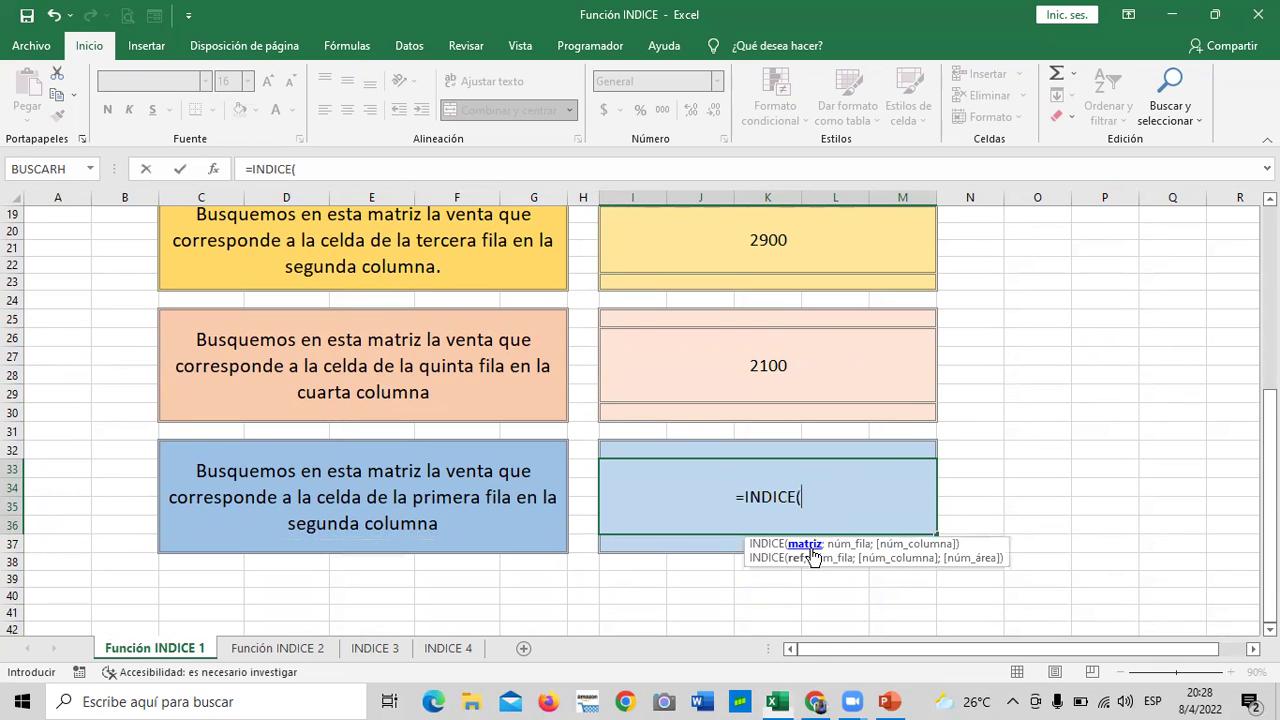
pyautogui.scroll(5, 178, 280)
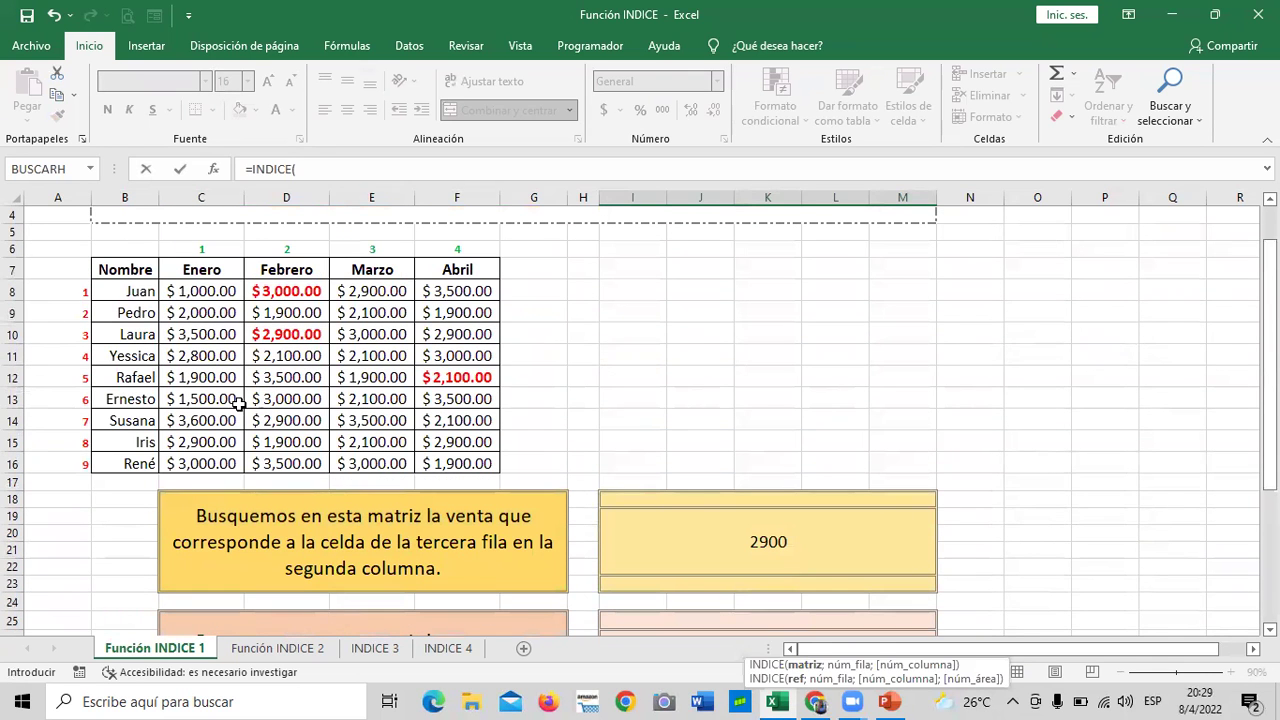
pyautogui.click(190, 291)
pyautogui.moveTo(366, 333); pyautogui.dragTo(490, 463)
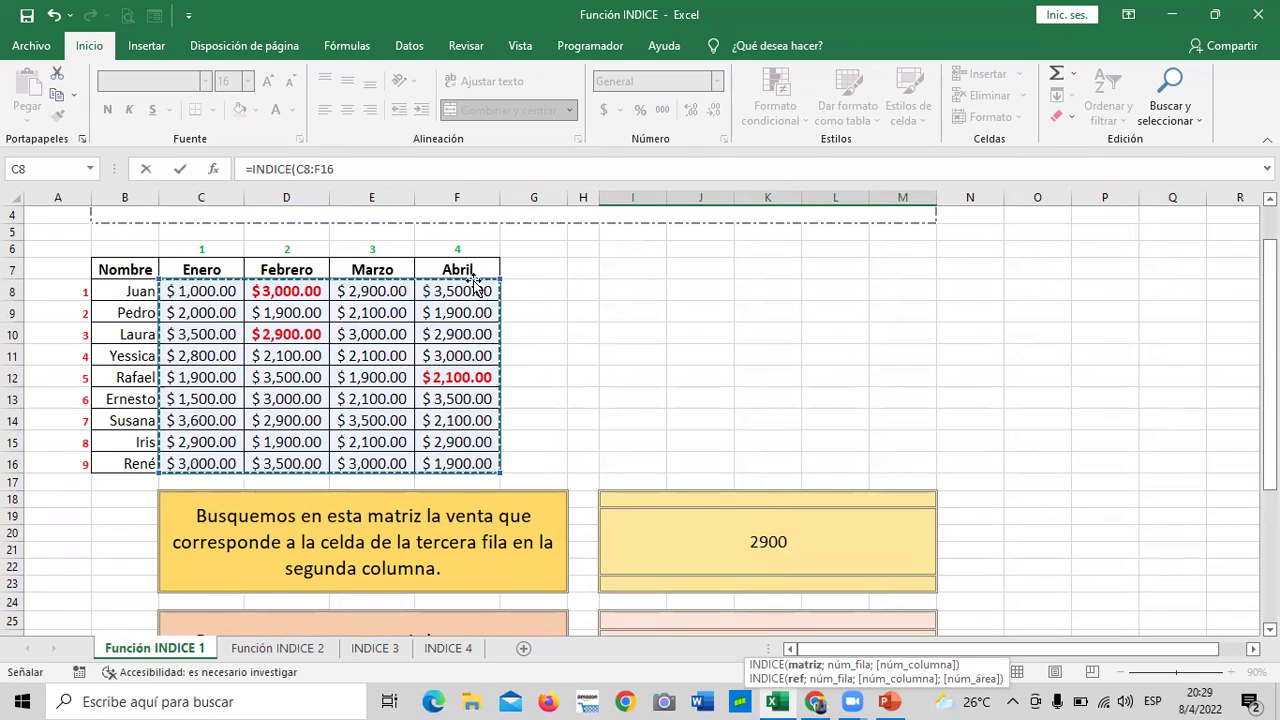
pyautogui.click(425, 170)
# Step: Finish the formula with row 1 and column 2, returning 3000
pyautogui.write(';')
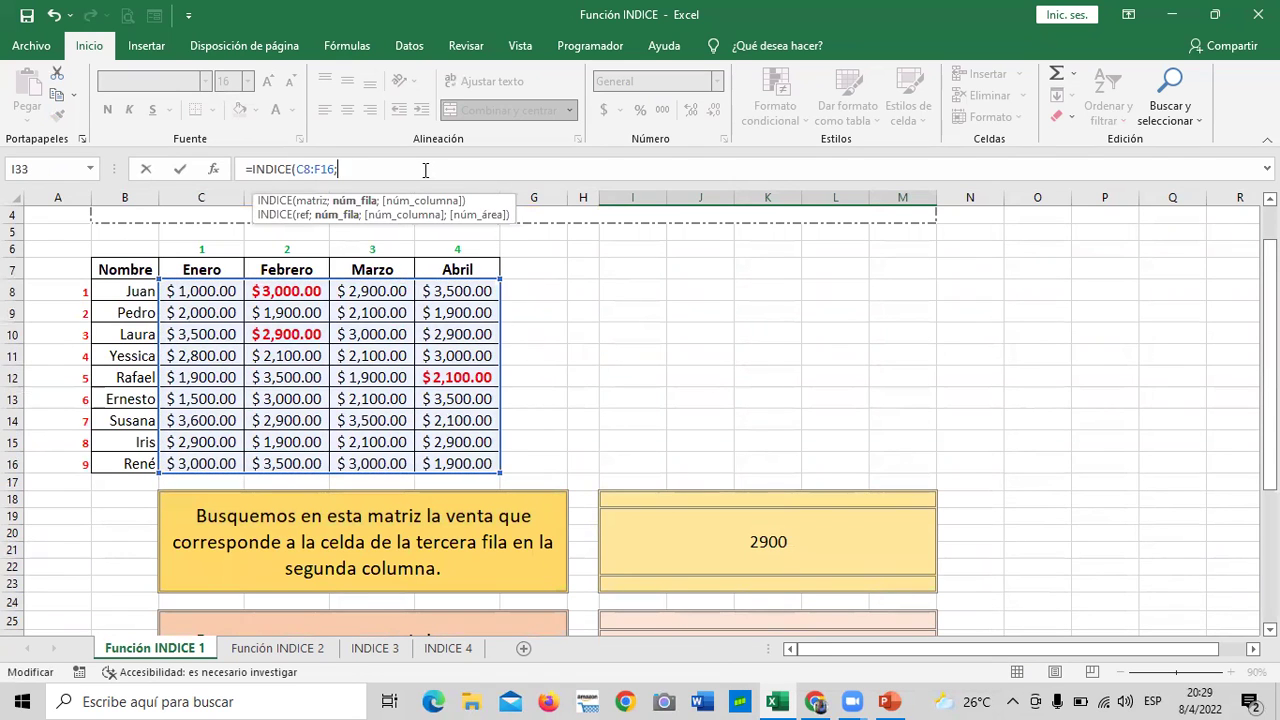
pyautogui.scroll(-3, 460, 315)
pyautogui.scroll(-3, 468, 328)
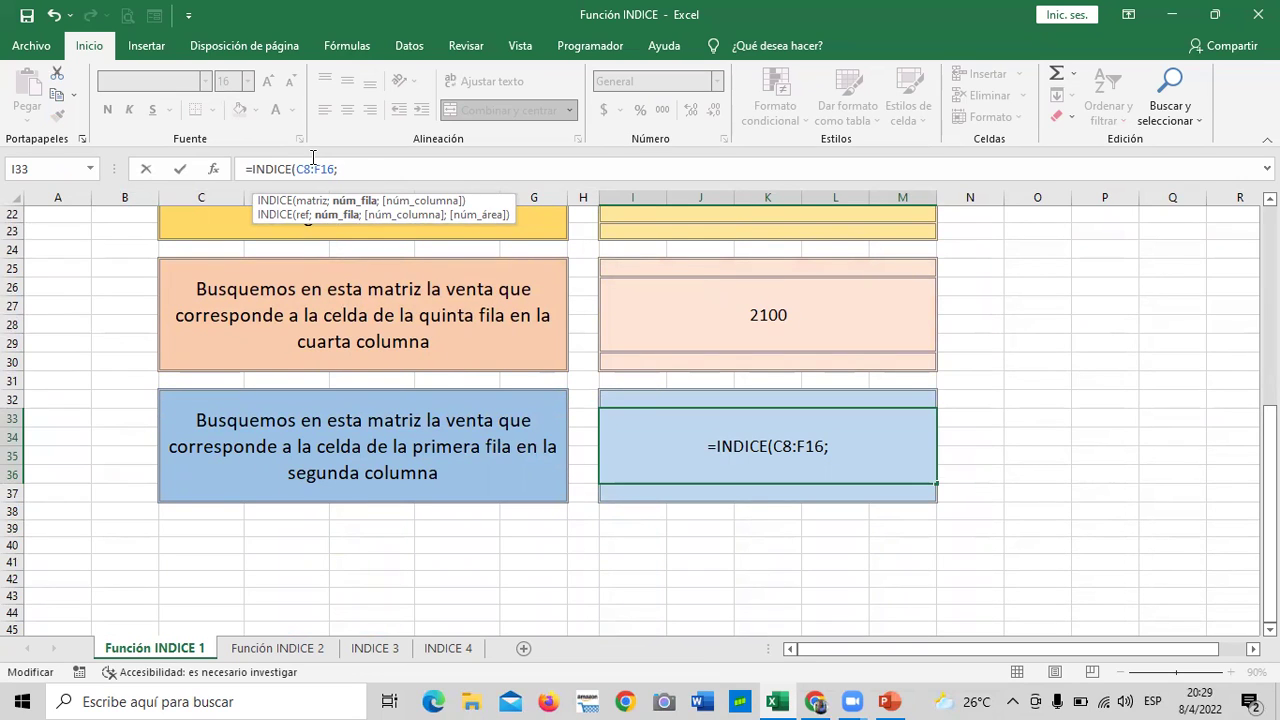
pyautogui.write('1;')
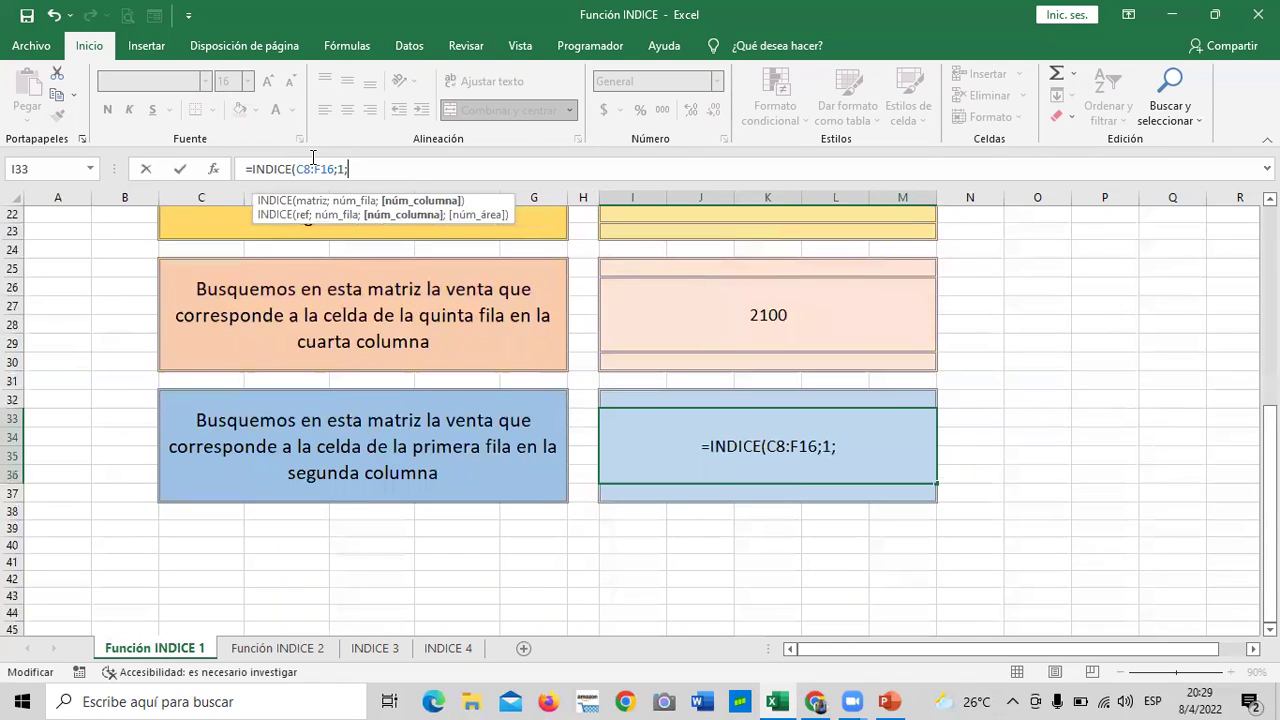
pyautogui.write('2)')
pyautogui.press('Return')
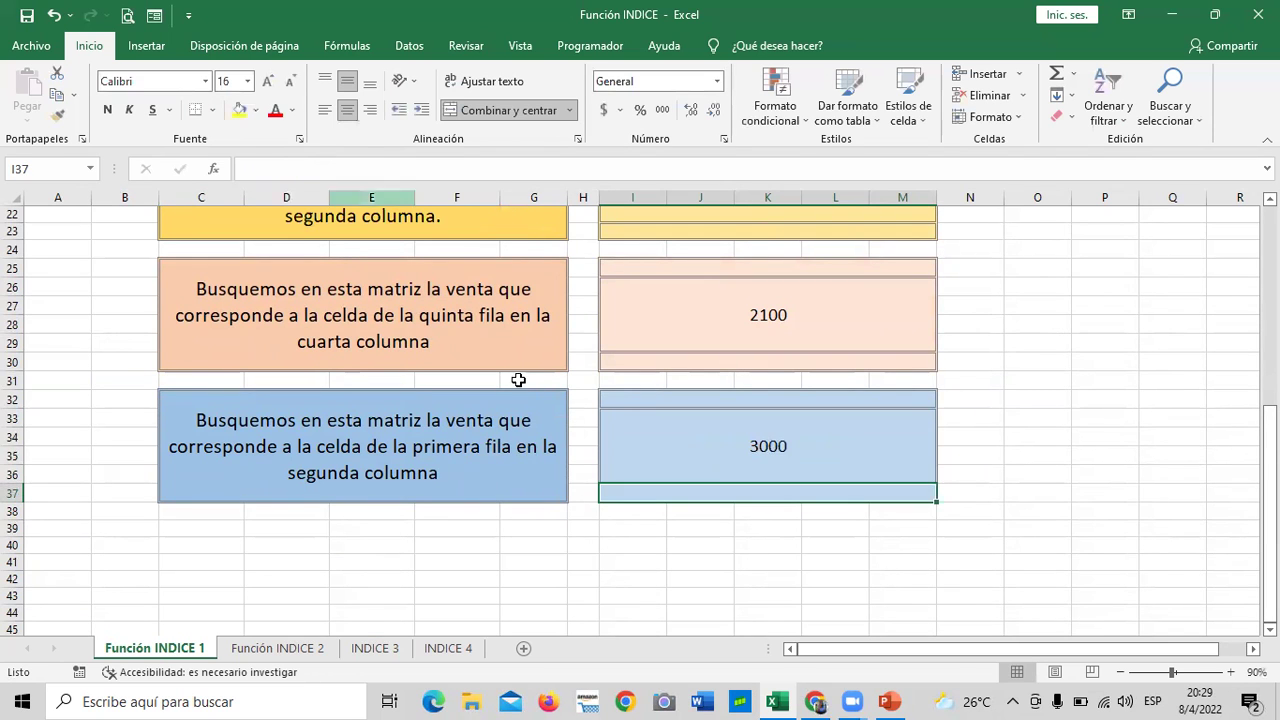
pyautogui.scroll(2, 689, 569)
pyautogui.scroll(2, 686, 563)
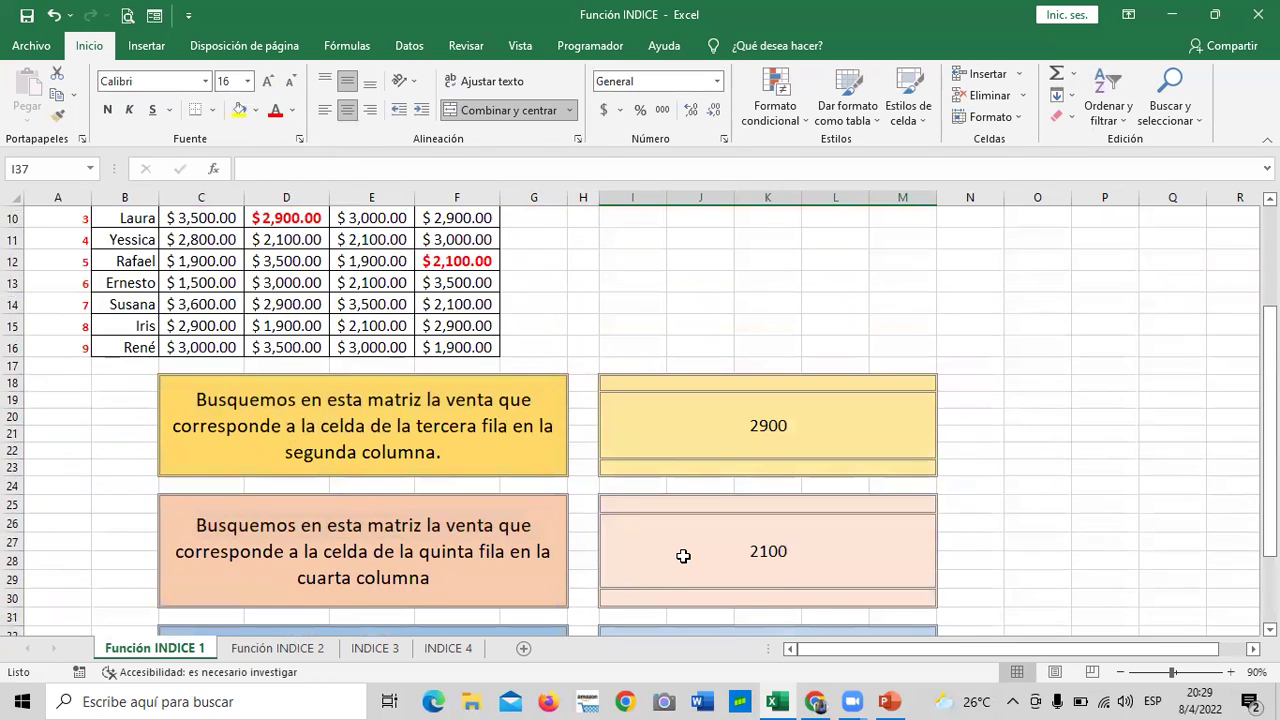
pyautogui.scroll(2, 683, 556)
pyautogui.scroll(-1, 359, 297)
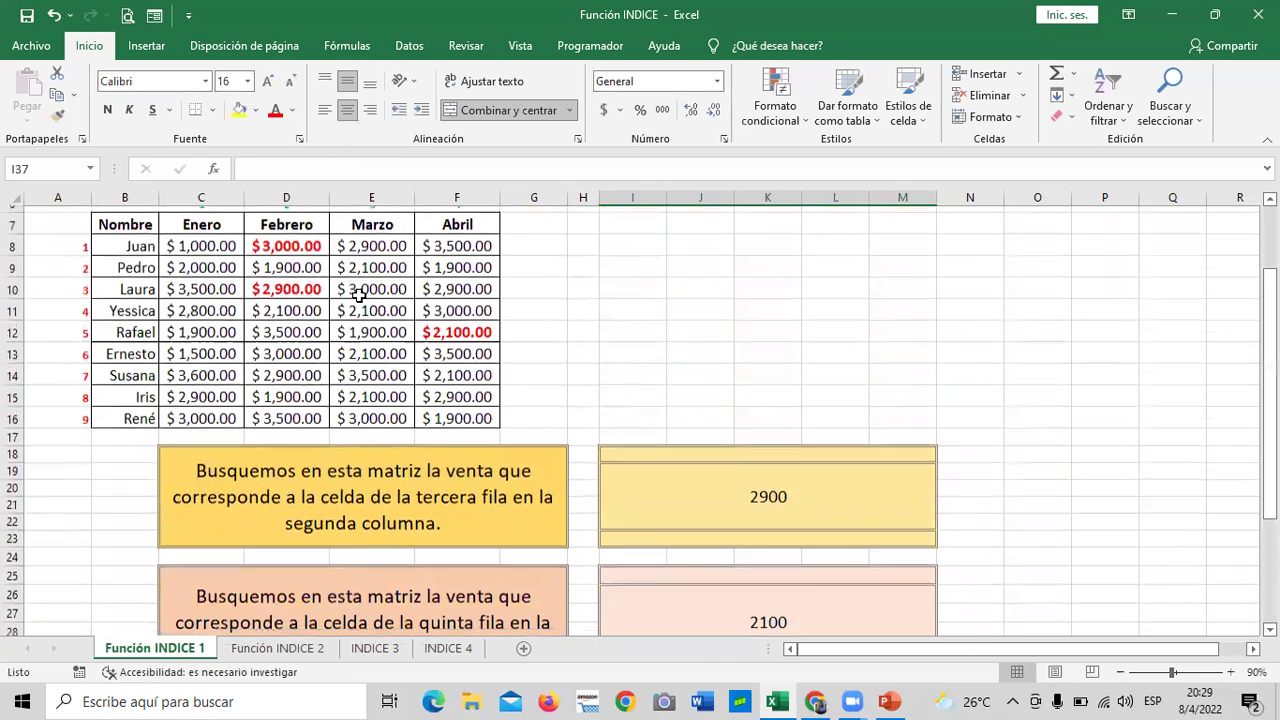
pyautogui.click(299, 241)
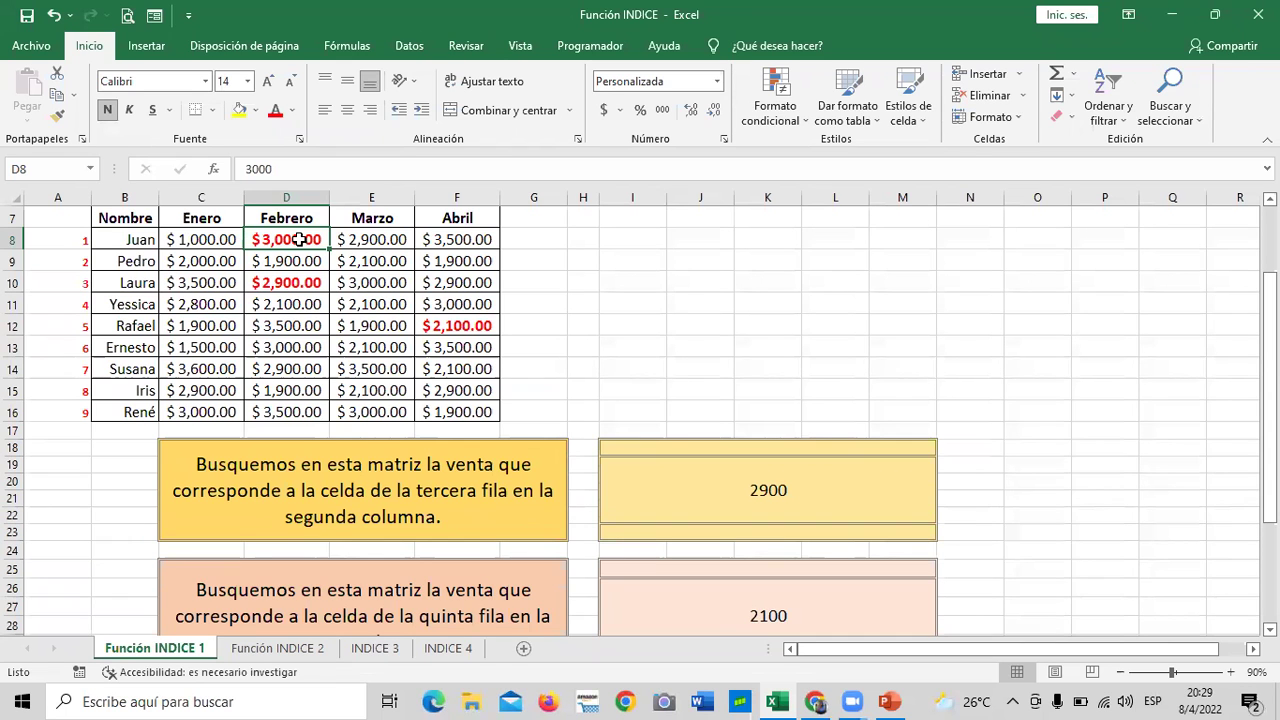
pyautogui.scroll(-2, 649, 370)
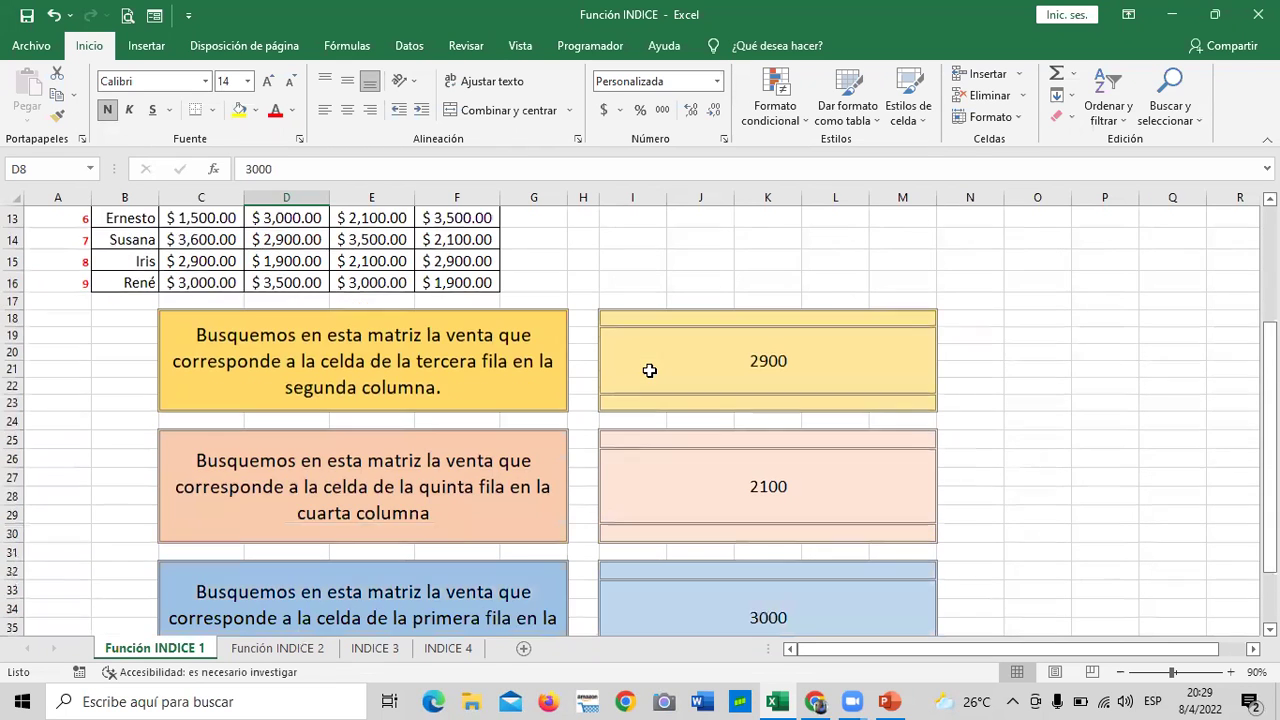
pyautogui.scroll(-2, 649, 370)
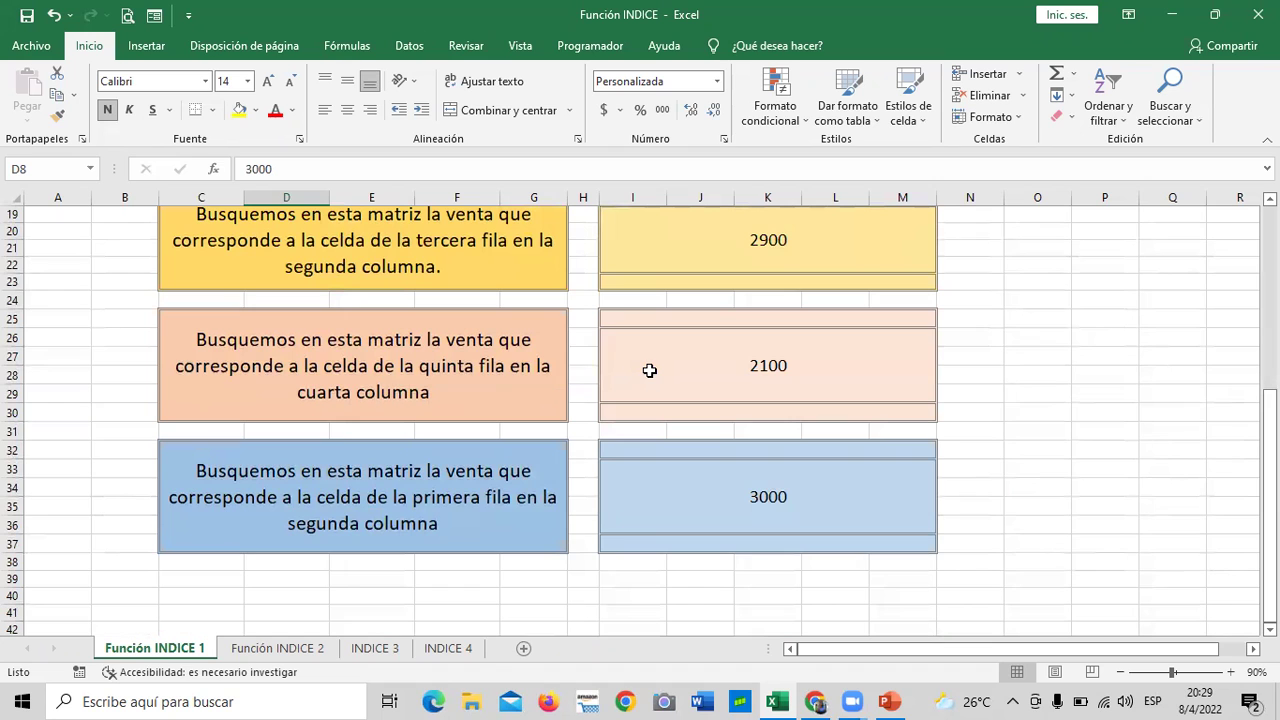
pyautogui.scroll(1, 649, 370)
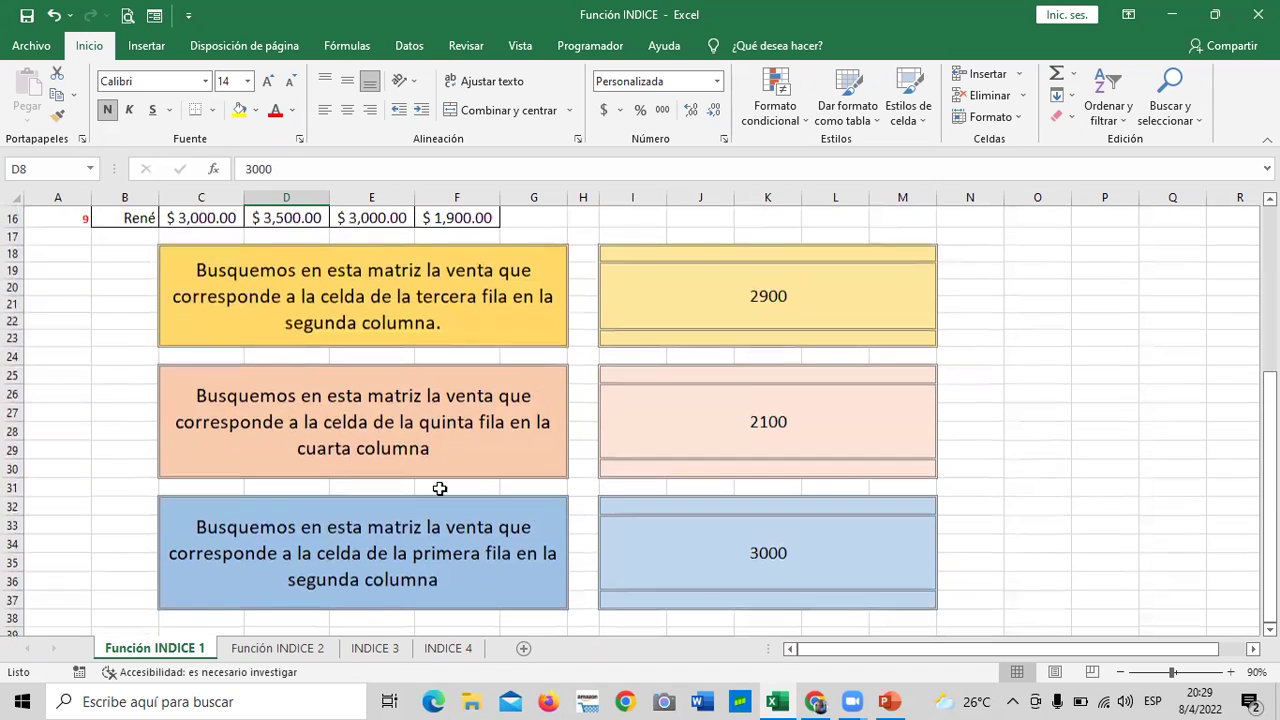
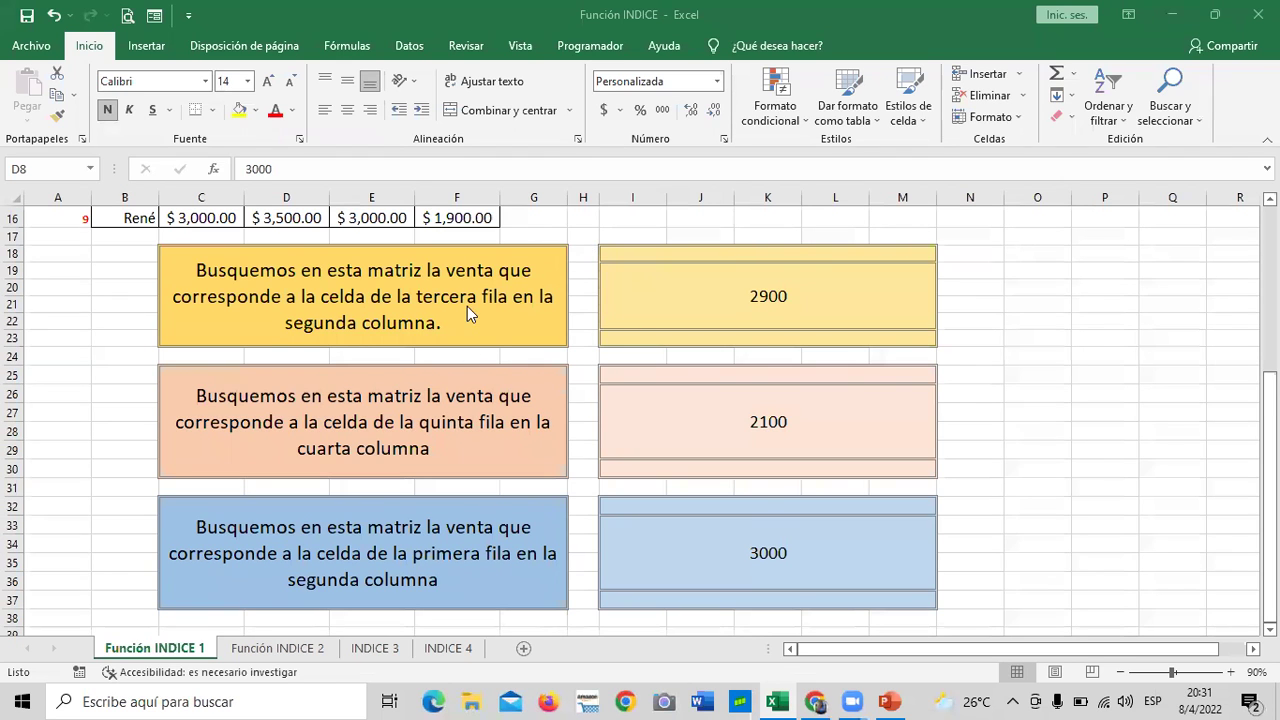
# Step: Review the three INDICE answers (2900, 2100, 3000) and select an empty cell
pyautogui.scroll(-2, 469, 313)
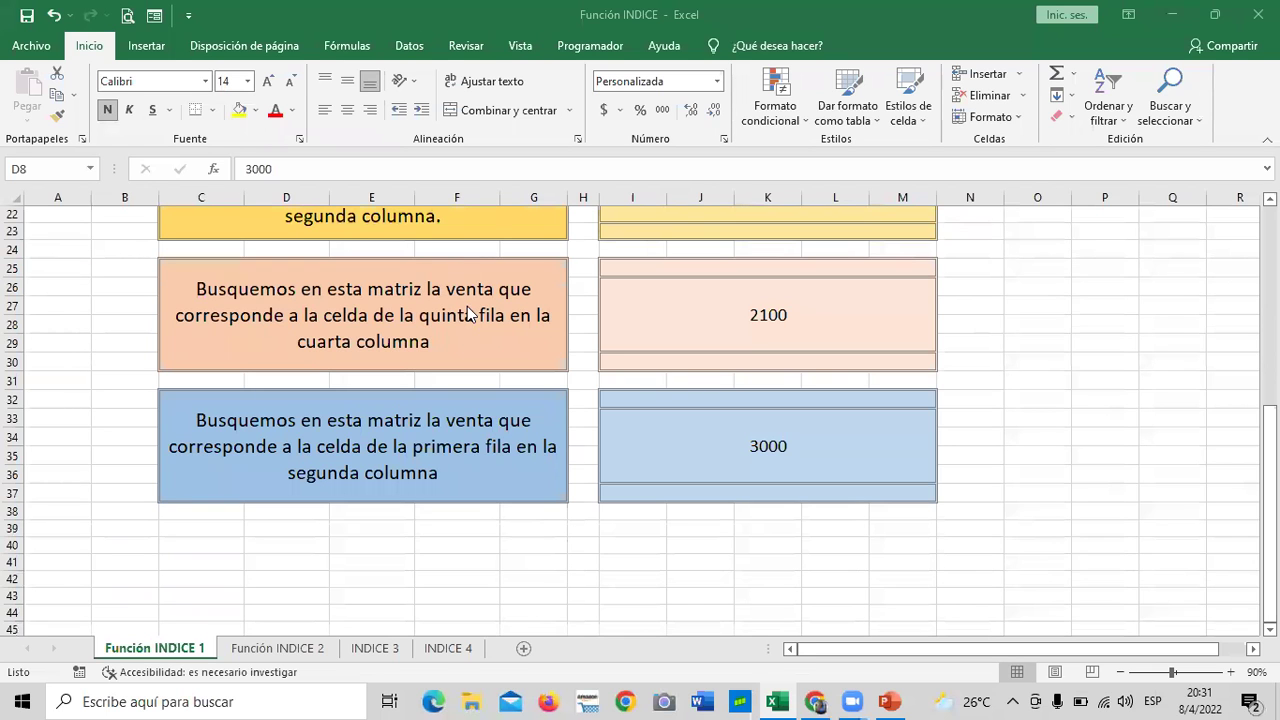
pyautogui.scroll(3, 740, 423)
pyautogui.scroll(4, 740, 423)
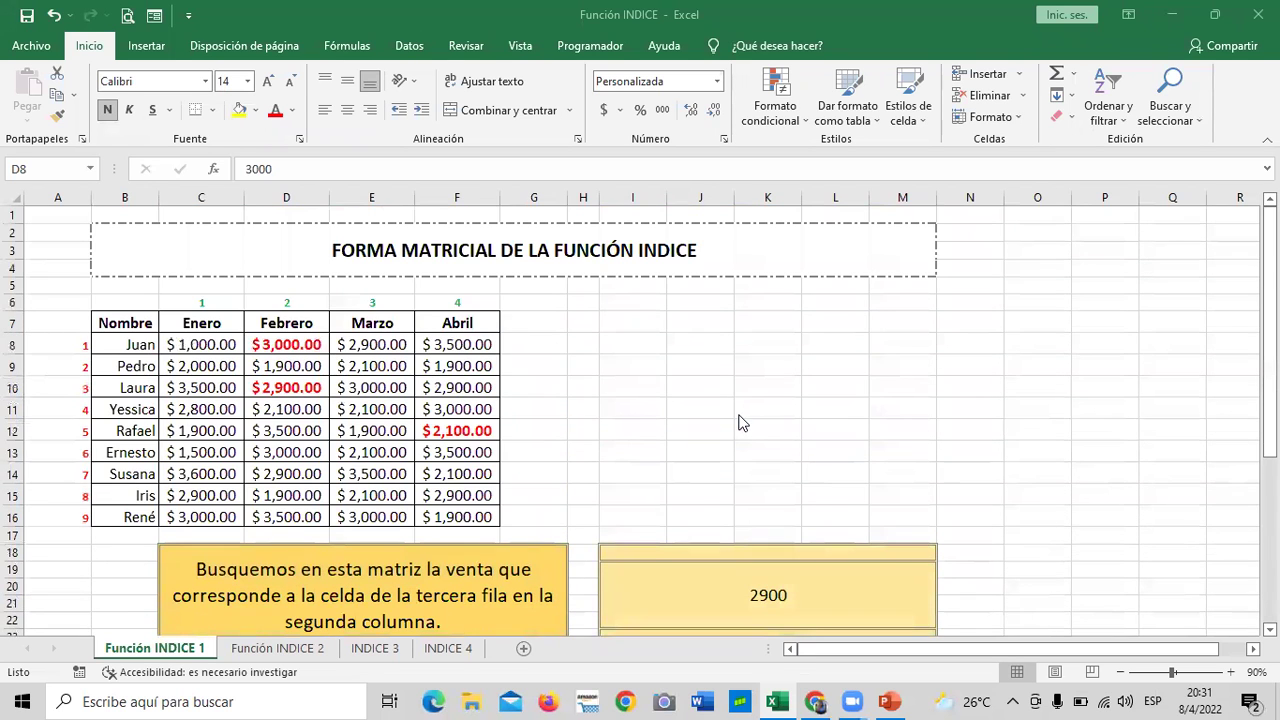
pyautogui.scroll(-7, 740, 423)
pyautogui.scroll(-2, 740, 423)
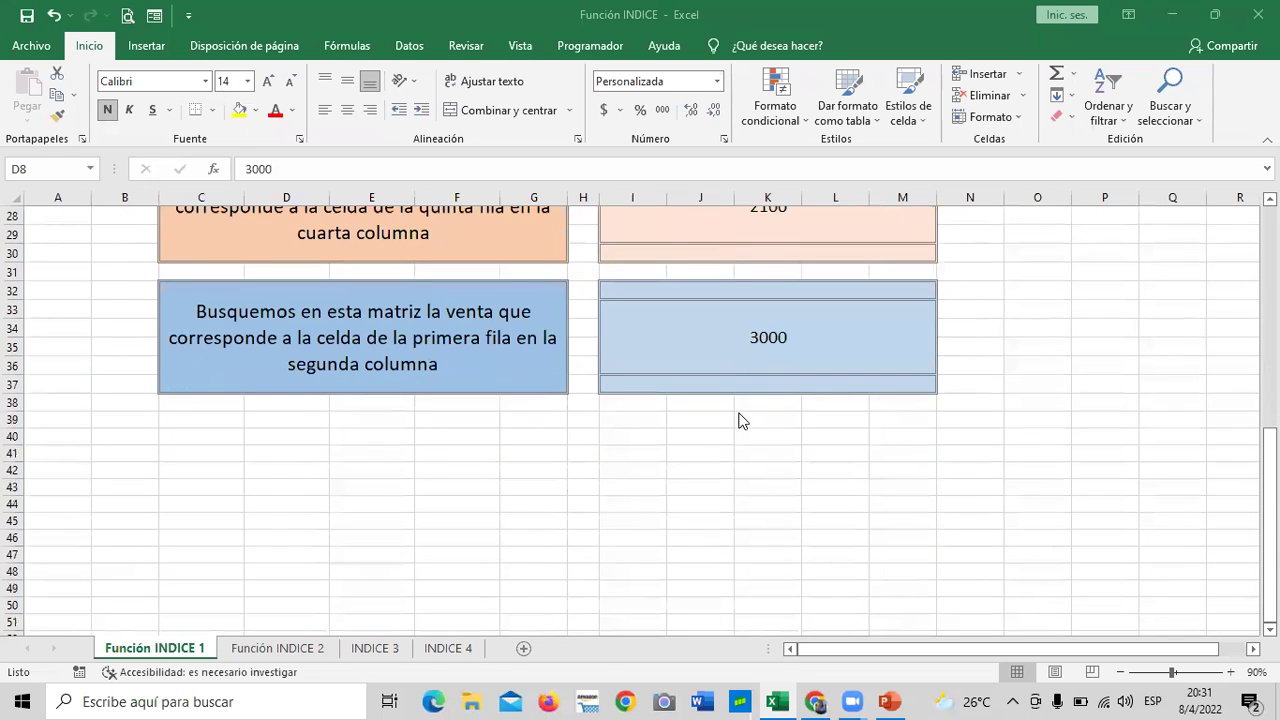
pyautogui.click(538, 433)
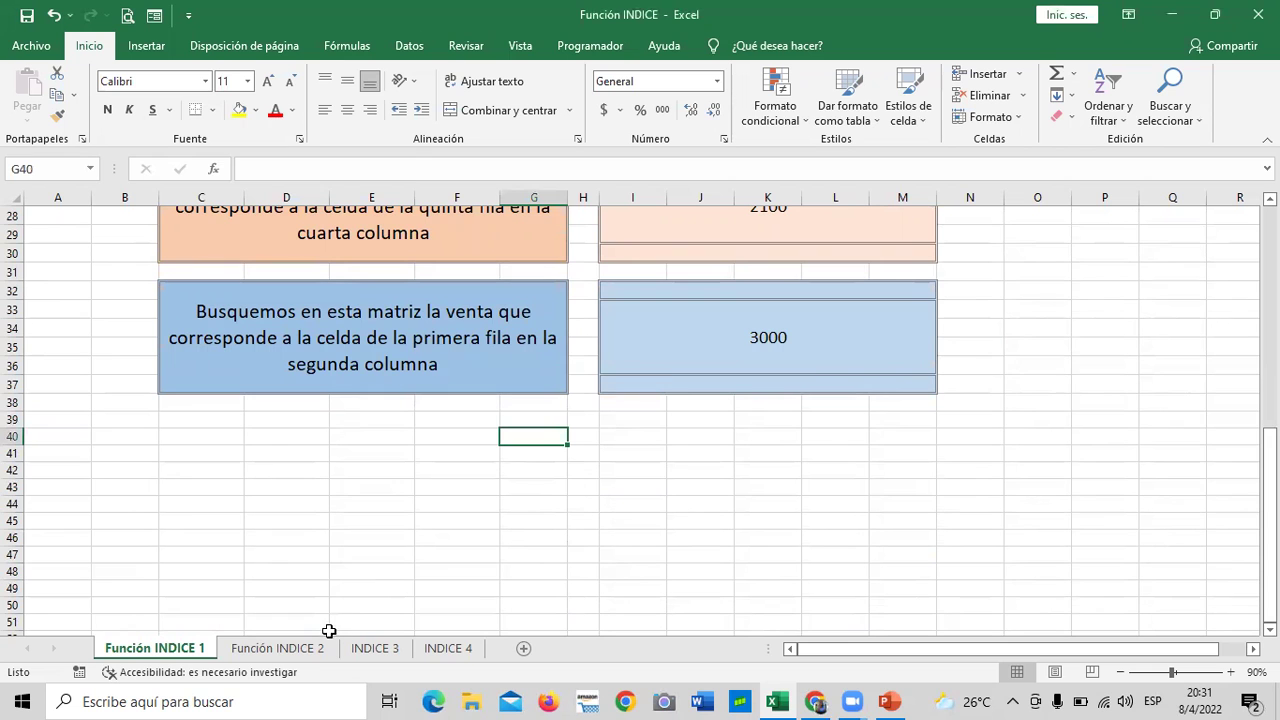
pyautogui.click(305, 656)
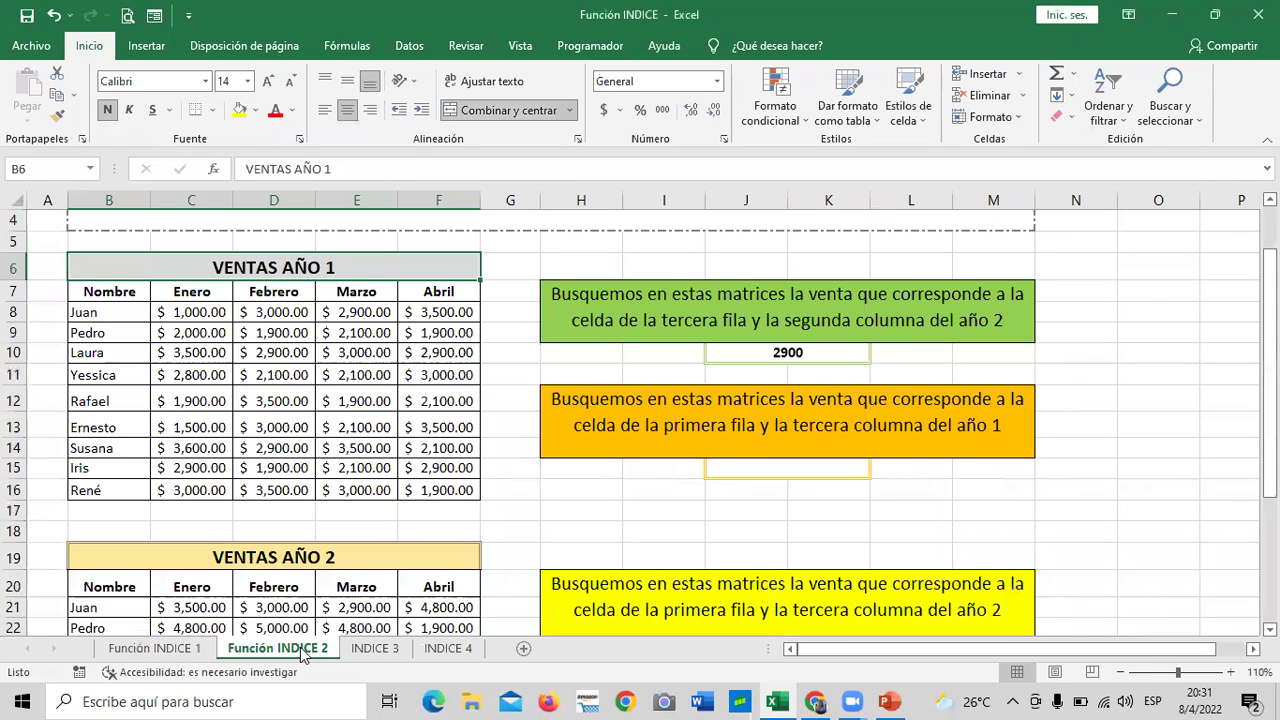
pyautogui.scroll(1, 594, 441)
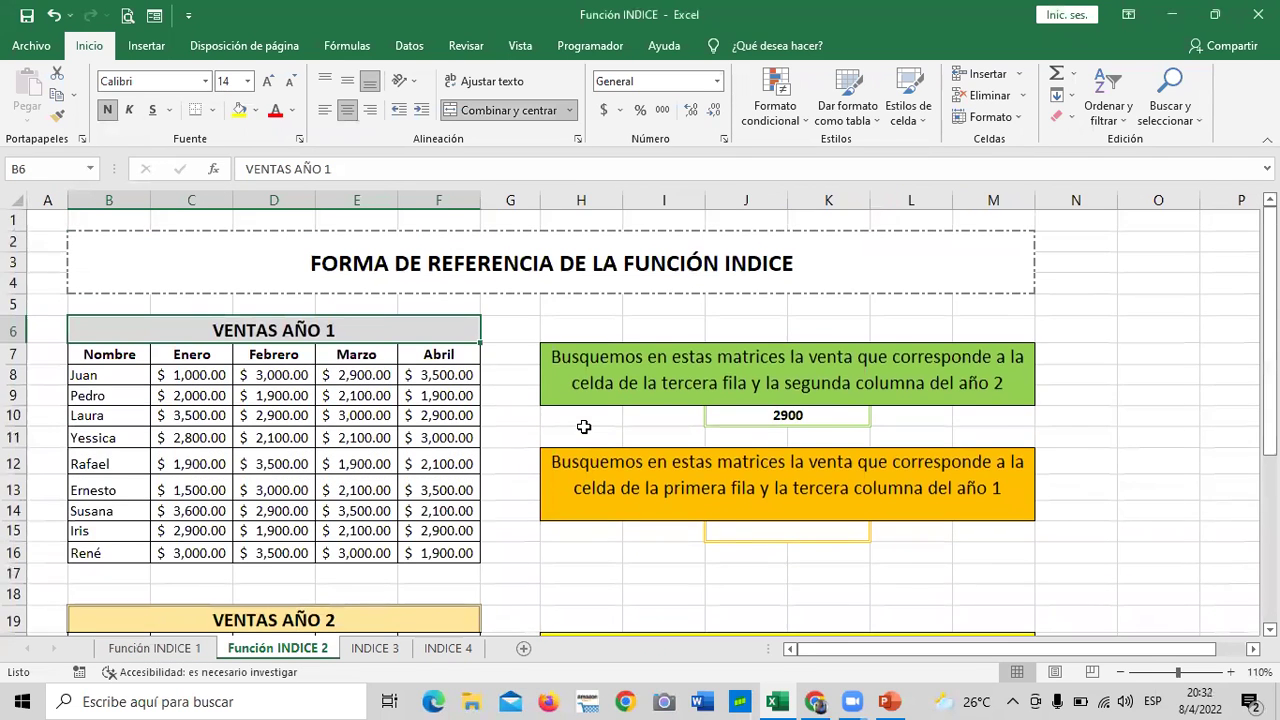
pyautogui.scroll(-3, 676, 367)
pyautogui.scroll(2, 685, 446)
pyautogui.scroll(1, 685, 446)
pyautogui.click(781, 416)
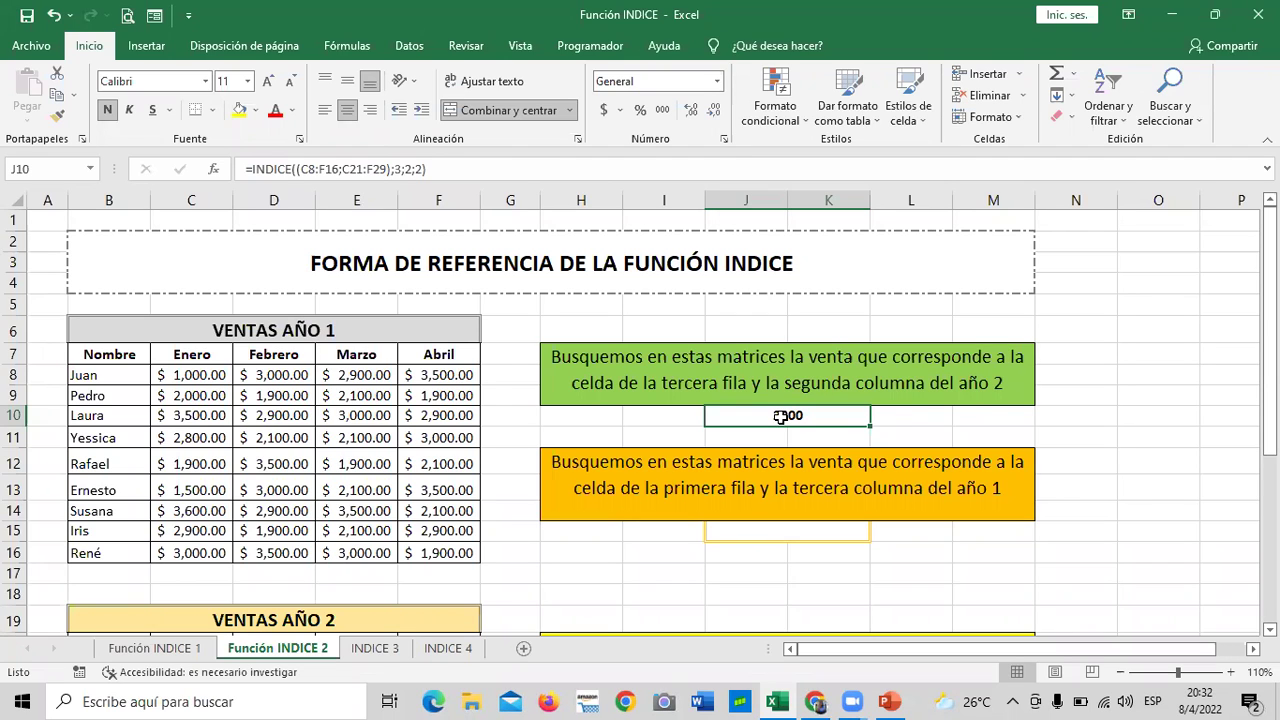
pyautogui.scroll(-2, 346, 443)
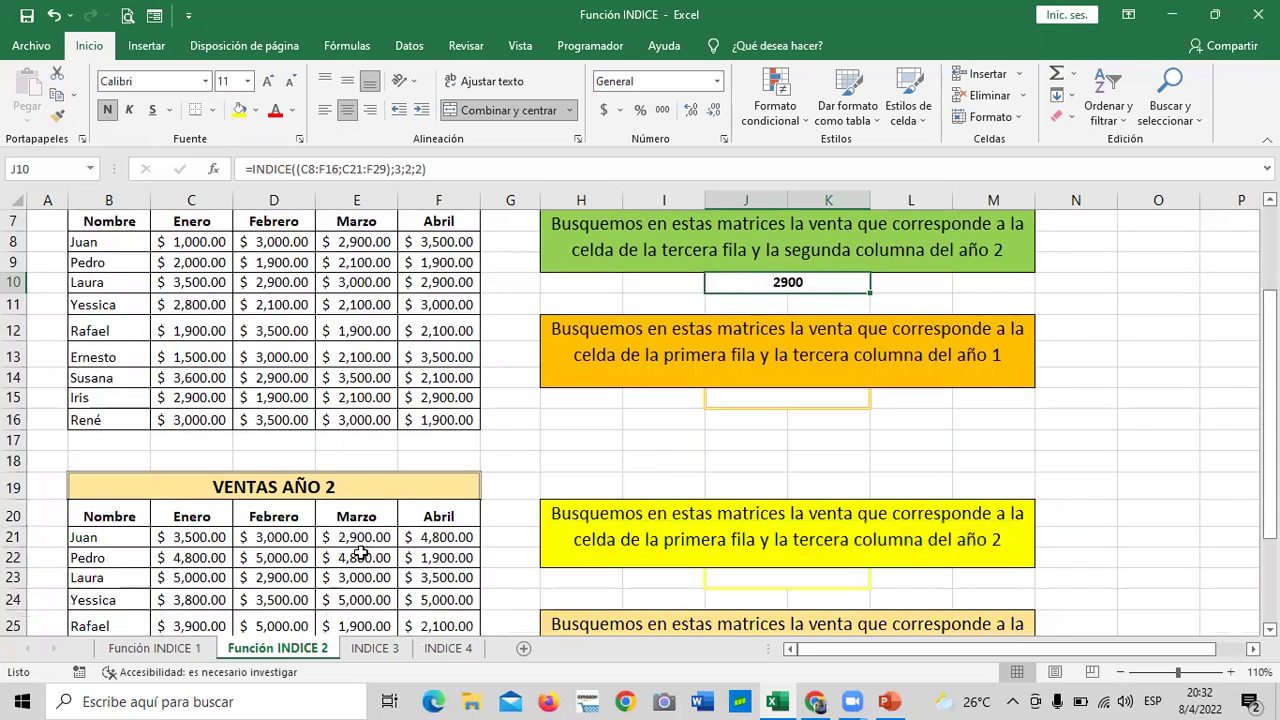
pyautogui.scroll(-2, 346, 446)
pyautogui.click(337, 411)
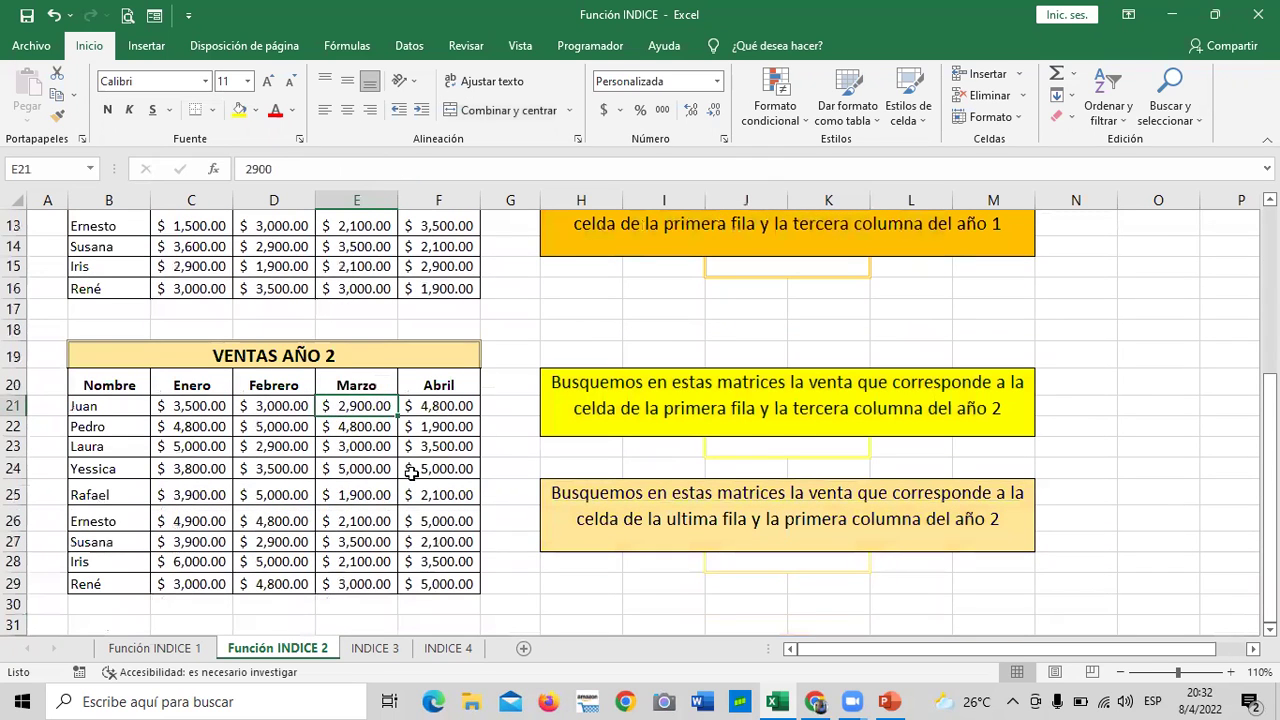
pyautogui.scroll(4, 620, 480)
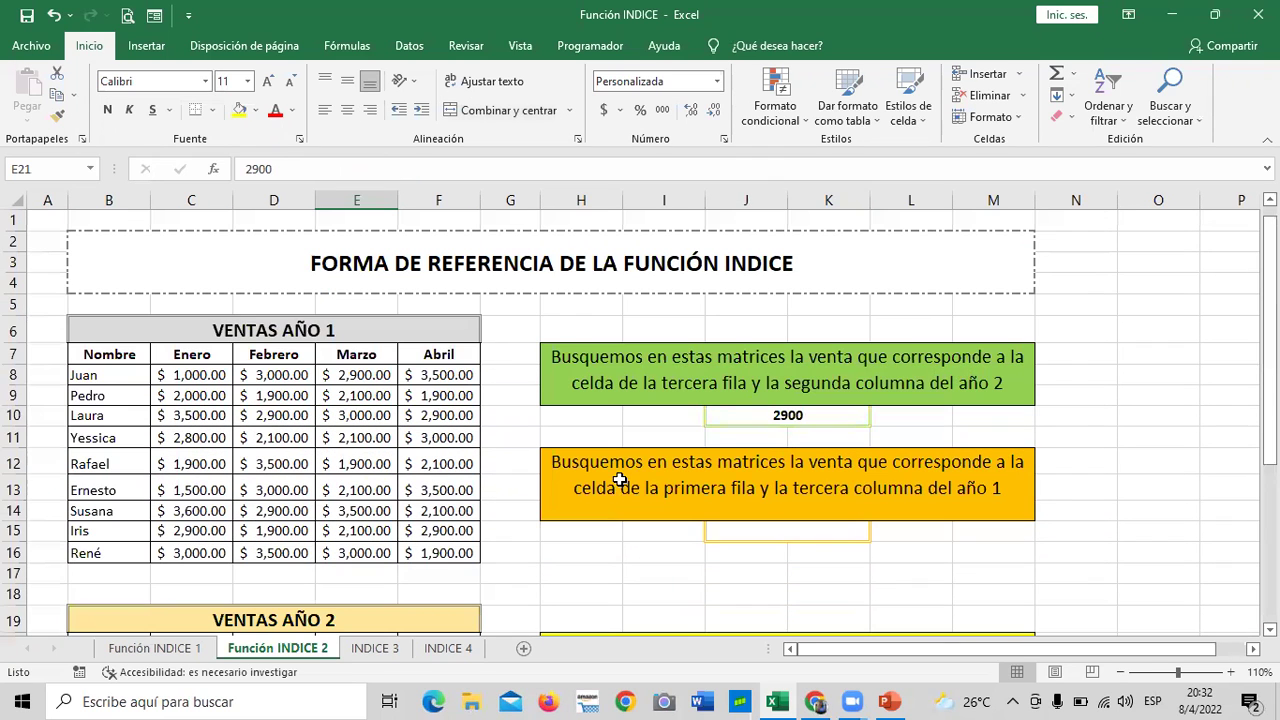
pyautogui.click(800, 418)
pyautogui.scroll(-1, 800, 418)
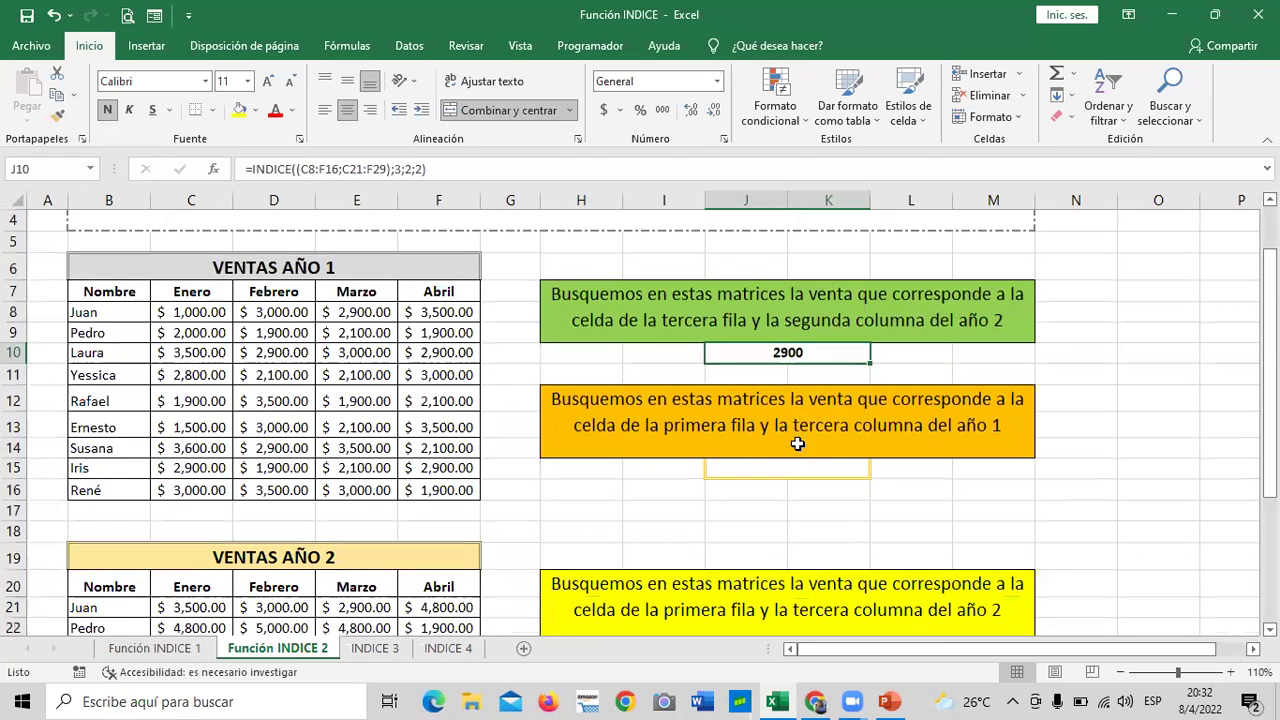
# Step: In J15, start an INDICE formula over both ranges, C8:F16 and C21:F29
pyautogui.click(788, 466)
pyautogui.write('=')
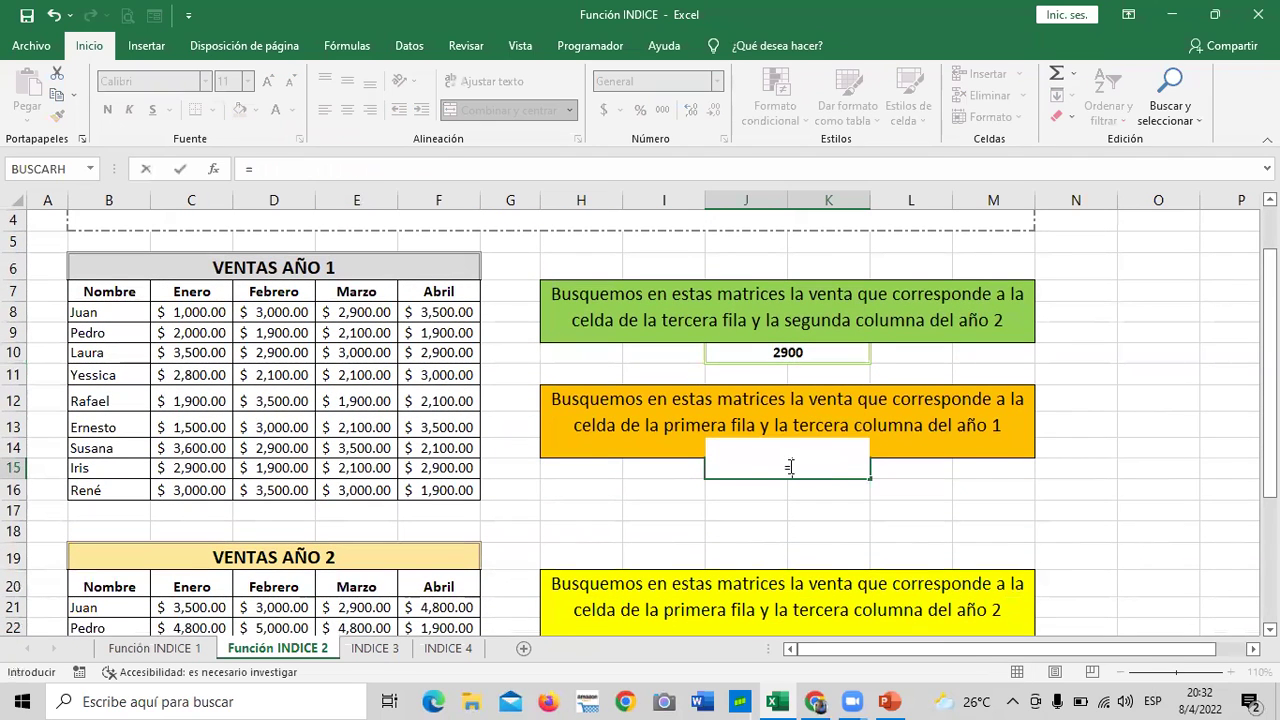
pyautogui.write('INDICE')
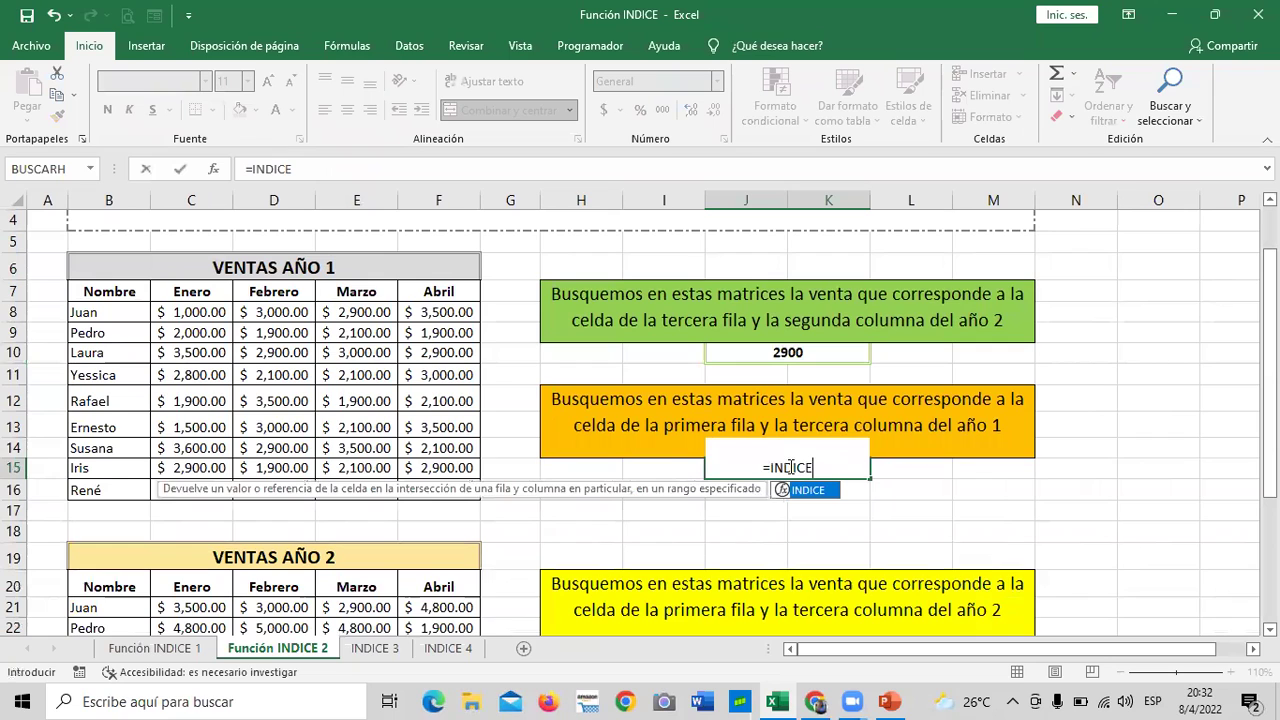
pyautogui.doubleClick(810, 491)
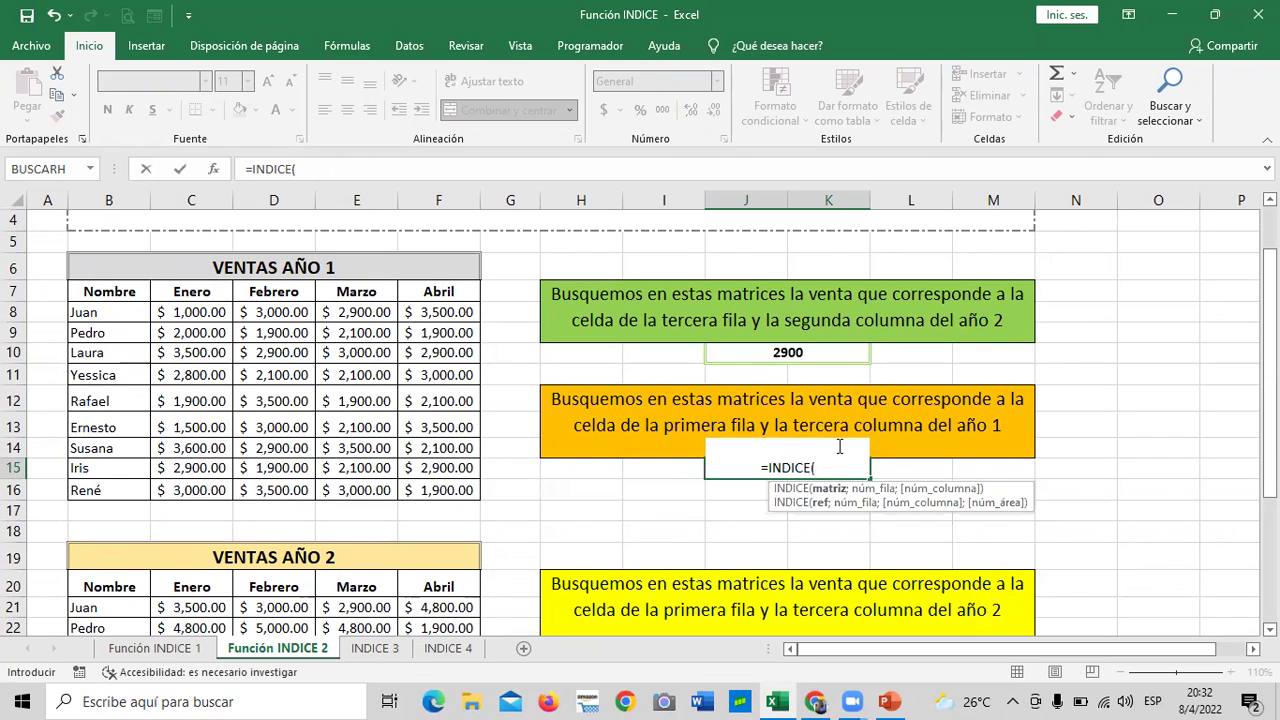
pyautogui.write('(')
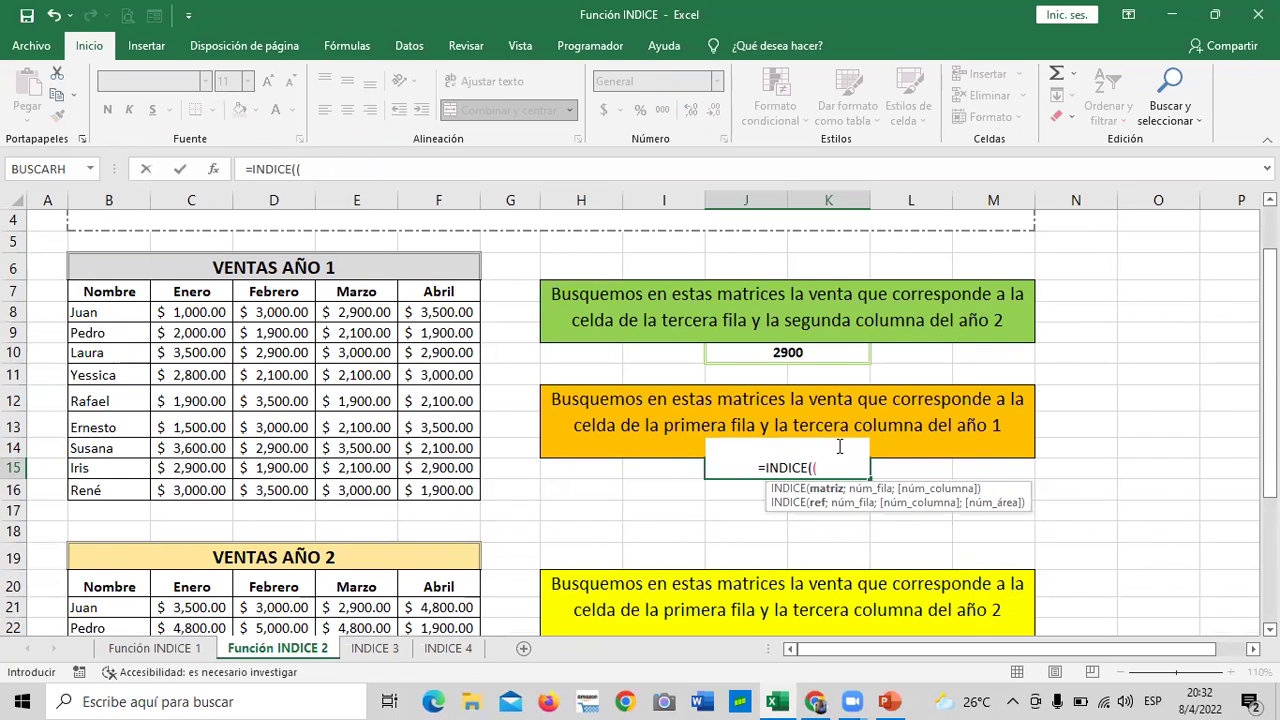
pyautogui.moveTo(168, 312); pyautogui.dragTo(472, 490)
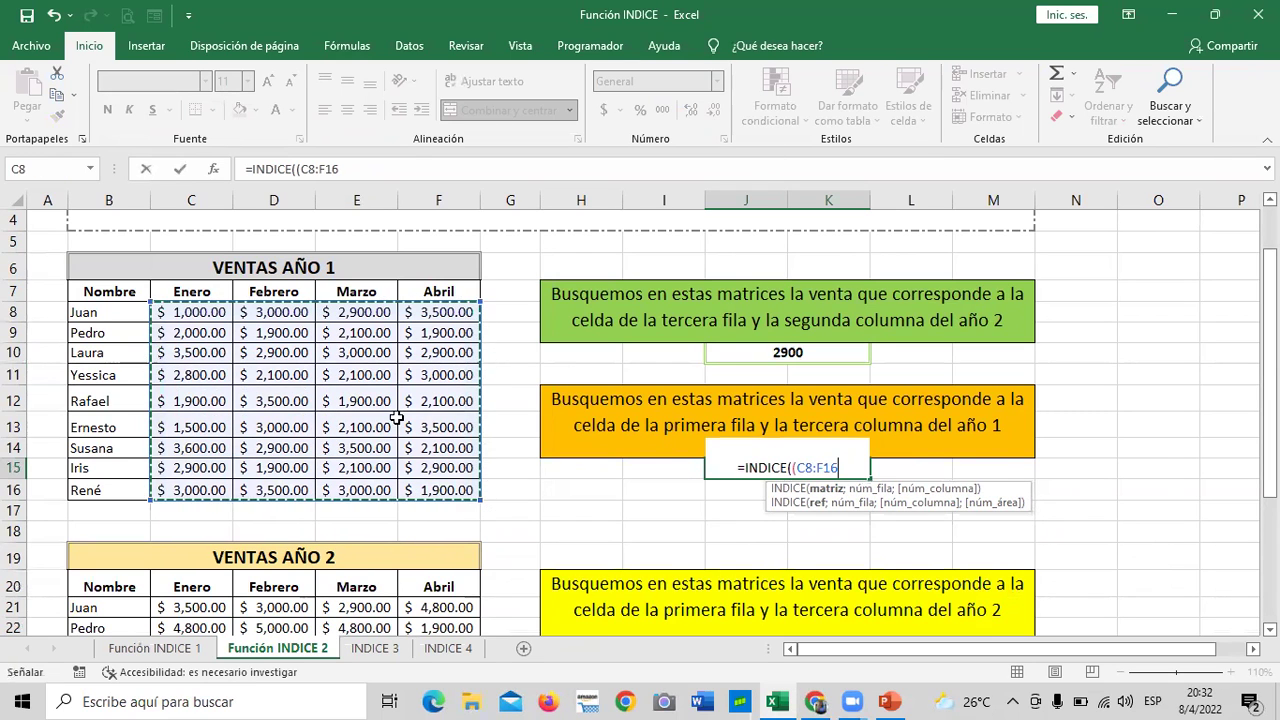
pyautogui.click(414, 167)
pyautogui.write(';')
pyautogui.scroll(-2, 371, 337)
pyautogui.scroll(-3, 289, 366)
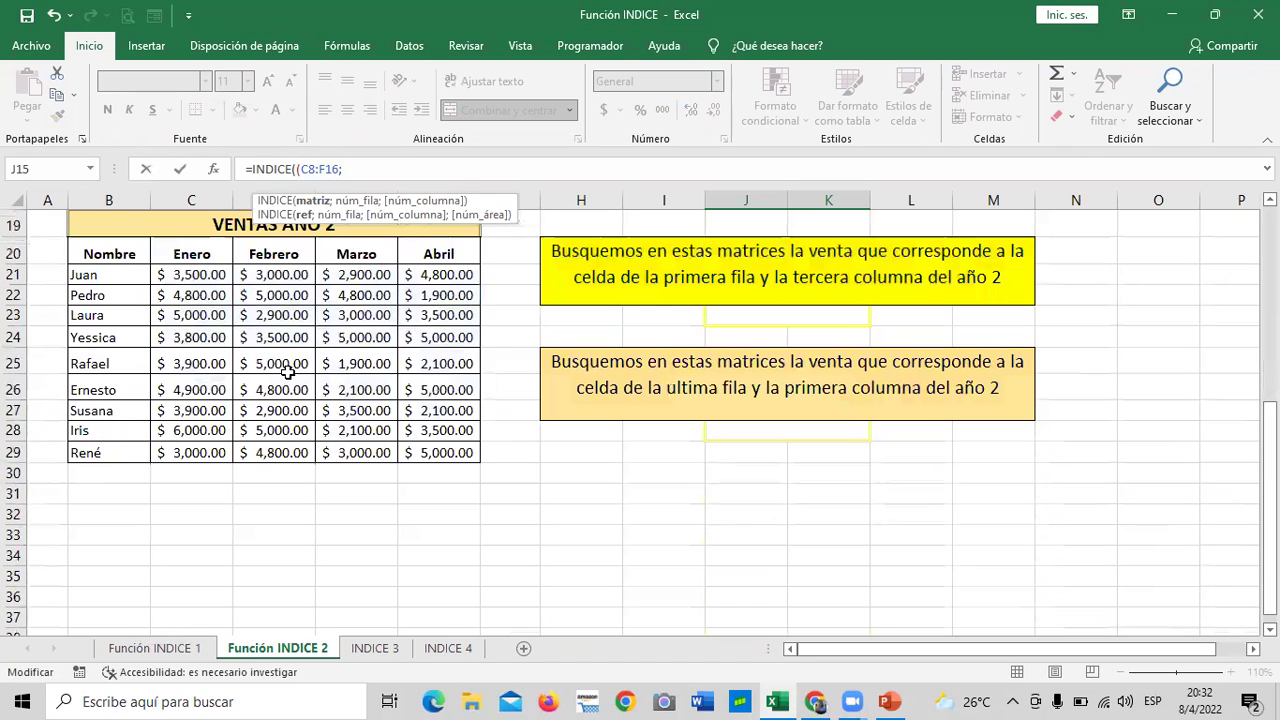
pyautogui.moveTo(178, 274); pyautogui.dragTo(466, 452)
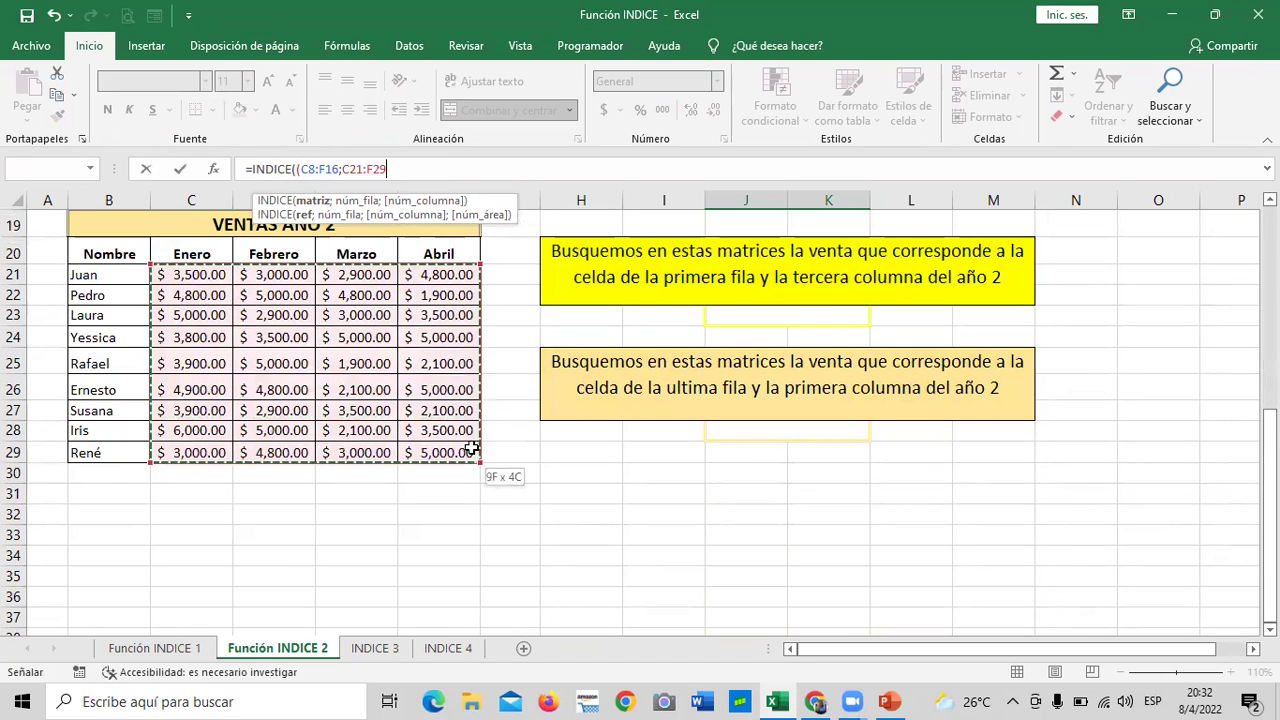
pyautogui.write(');')
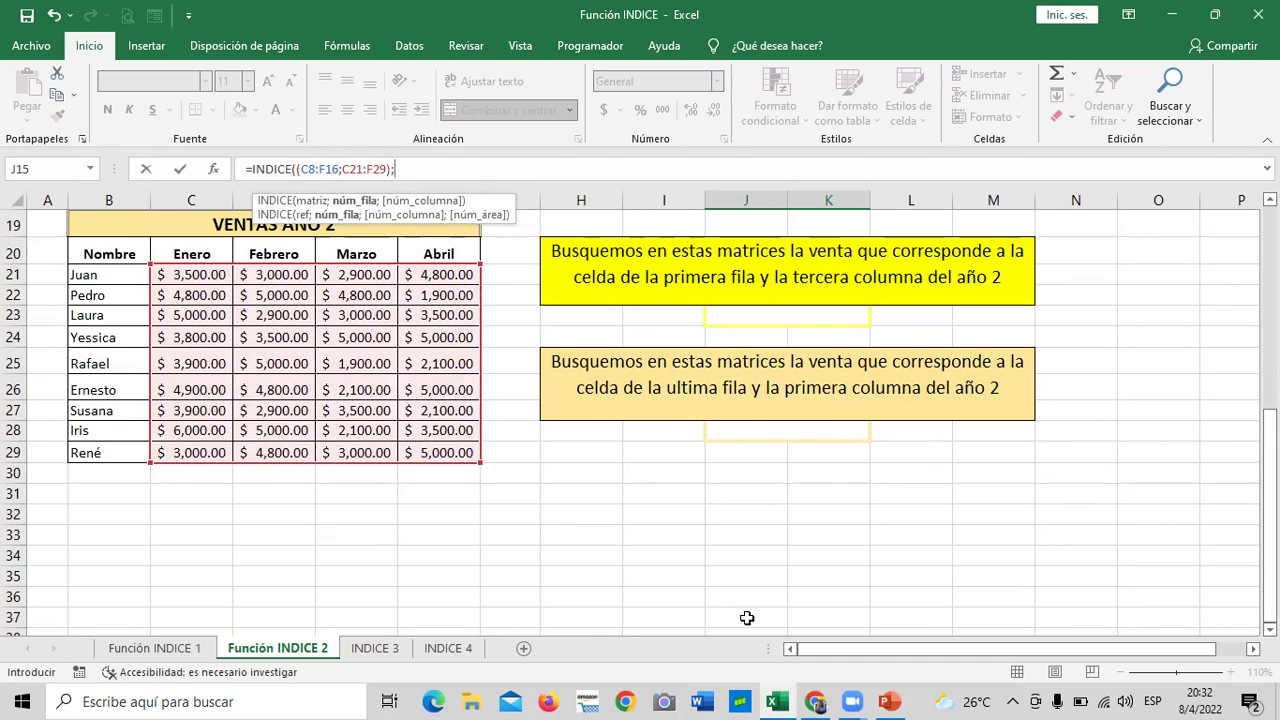
# Step: Finish the J15 formula with row 1, column 3, area 1, so it returns 2900
pyautogui.scroll(4, 726, 471)
pyautogui.scroll(1, 717, 506)
pyautogui.scroll(1, 567, 344)
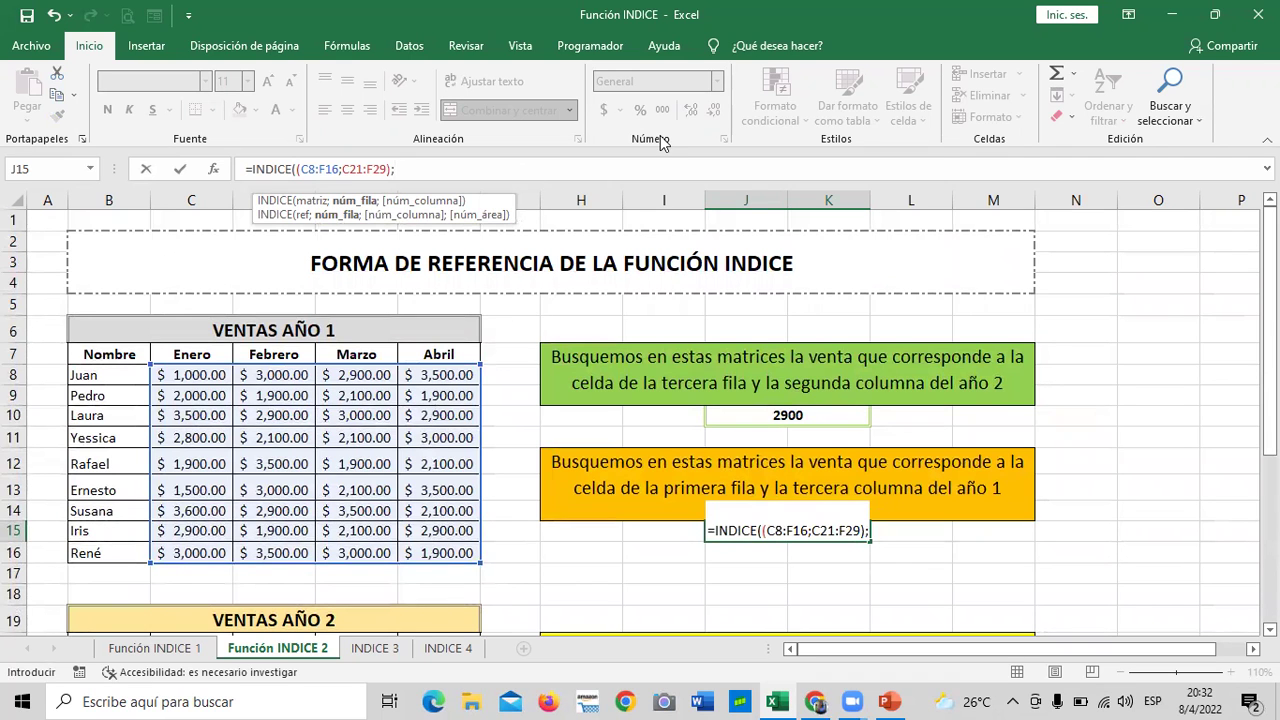
pyautogui.scroll(-2, 852, 518)
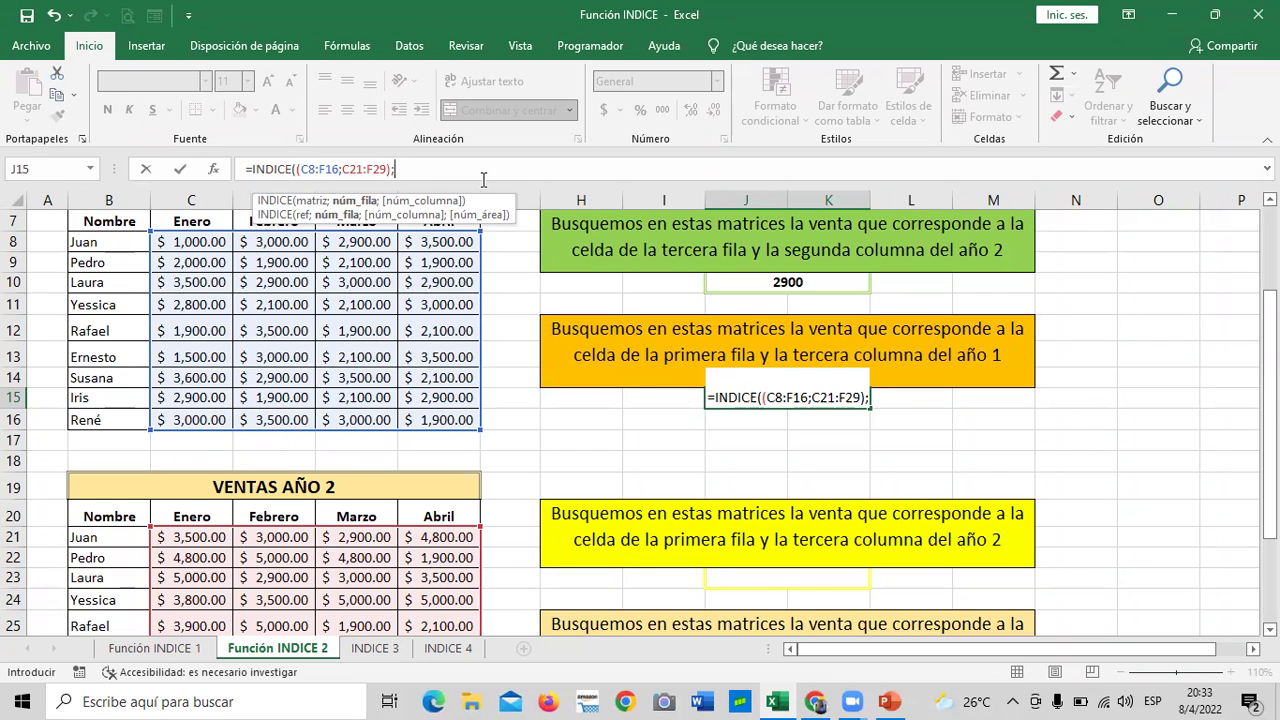
pyautogui.write('1;')
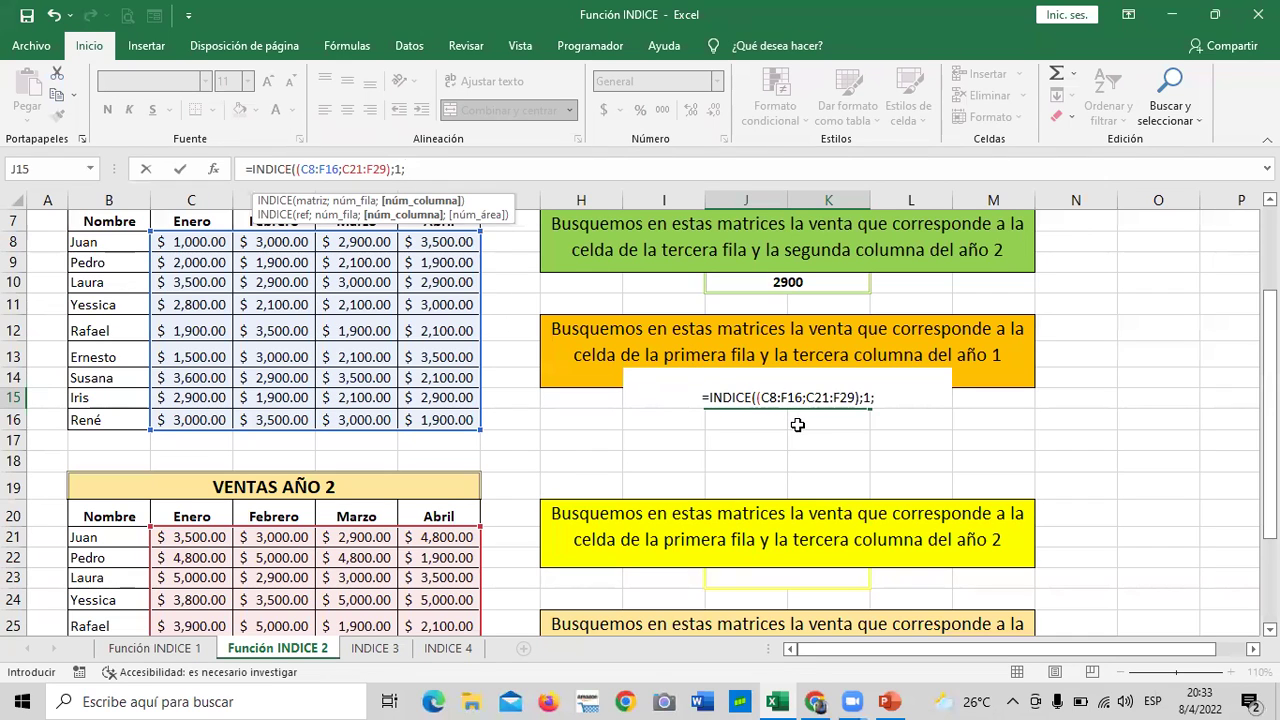
pyautogui.write('3;')
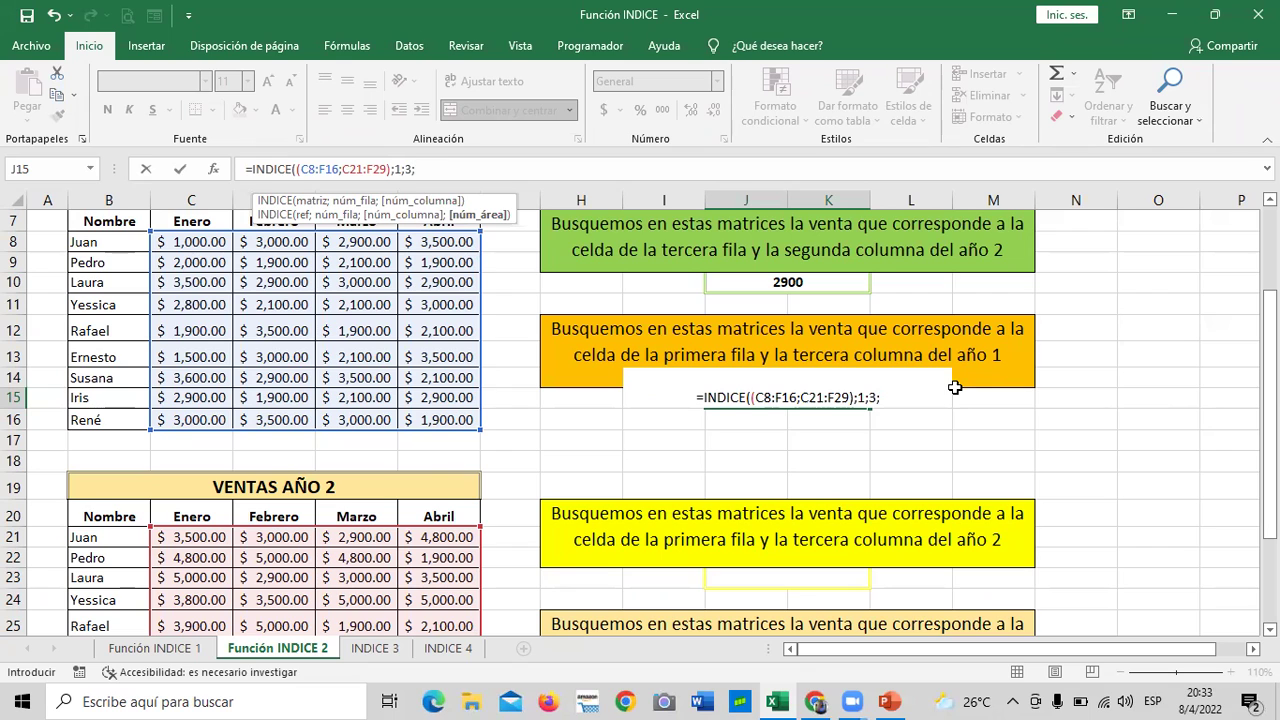
pyautogui.write('1')
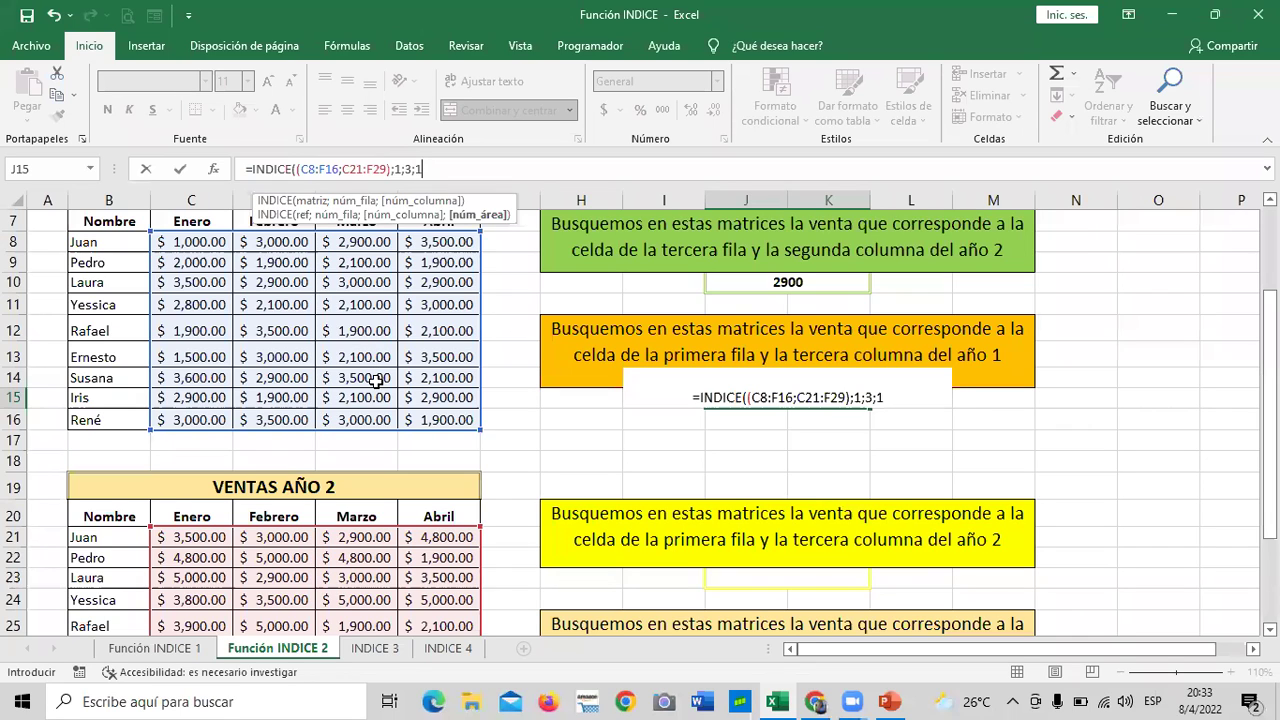
pyautogui.write(')')
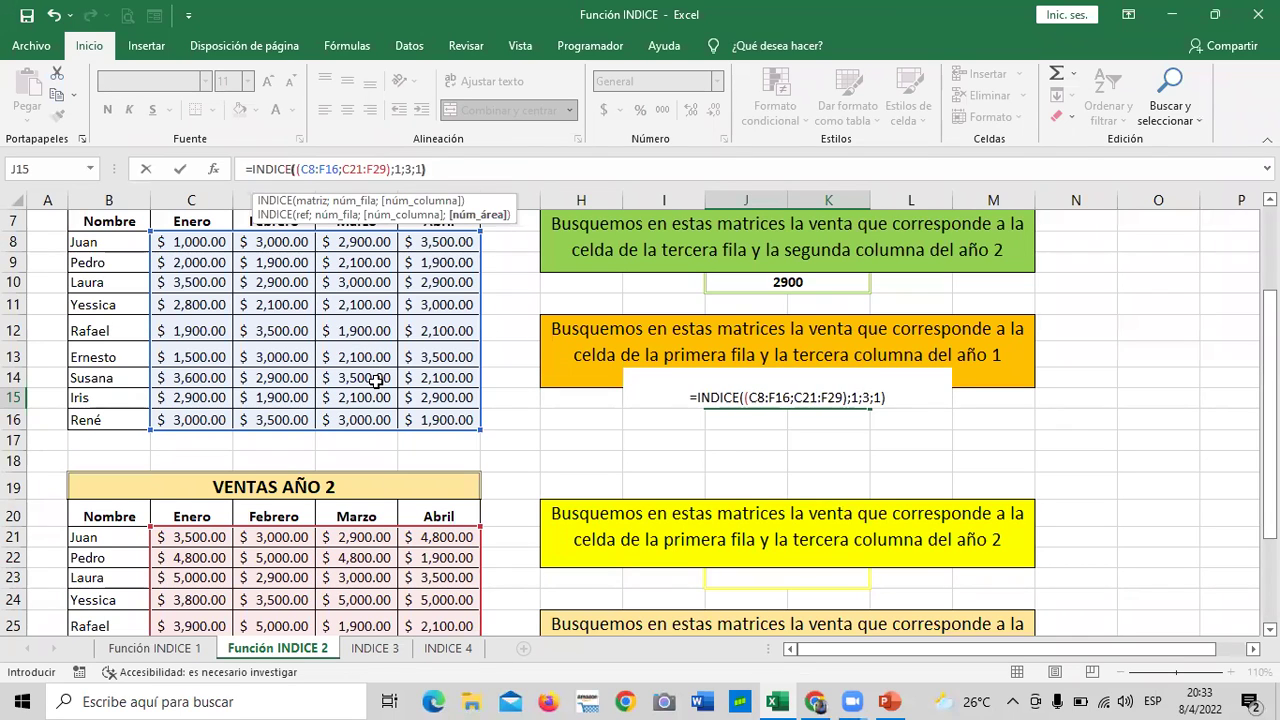
pyautogui.press('Return')
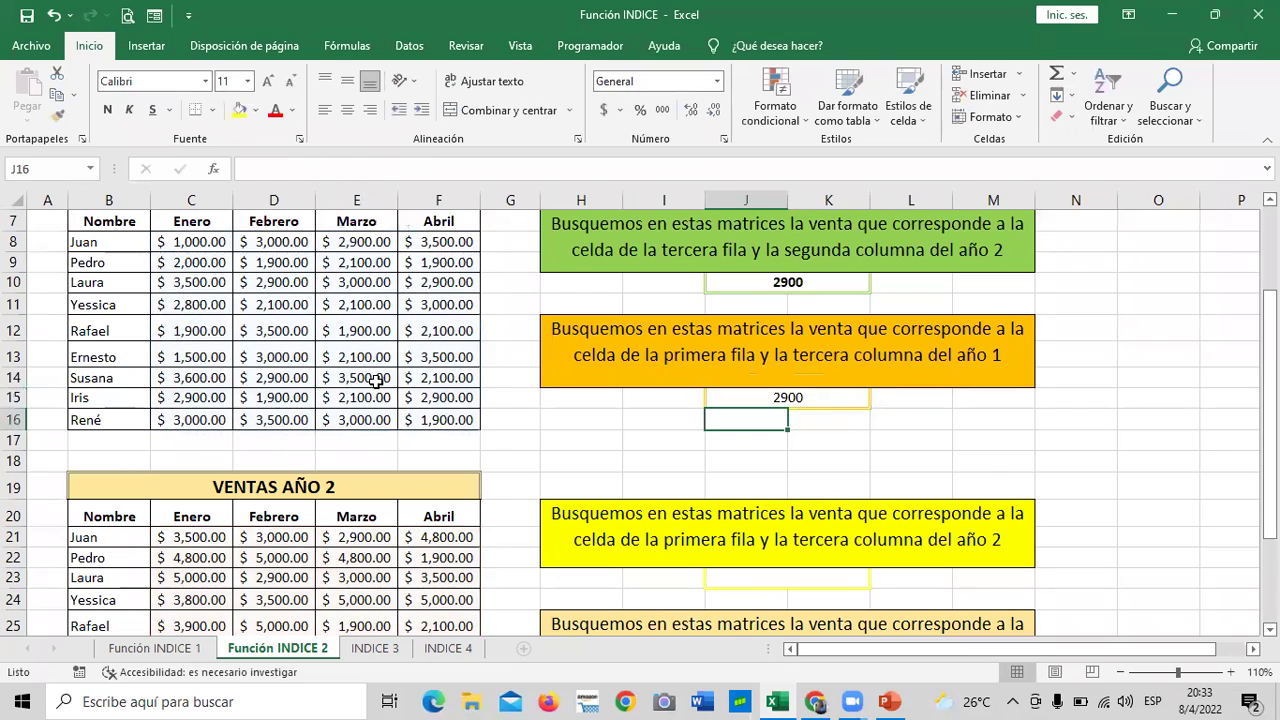
# Step: Compare the INDICE formulas in the two answer cells
pyautogui.click(789, 397)
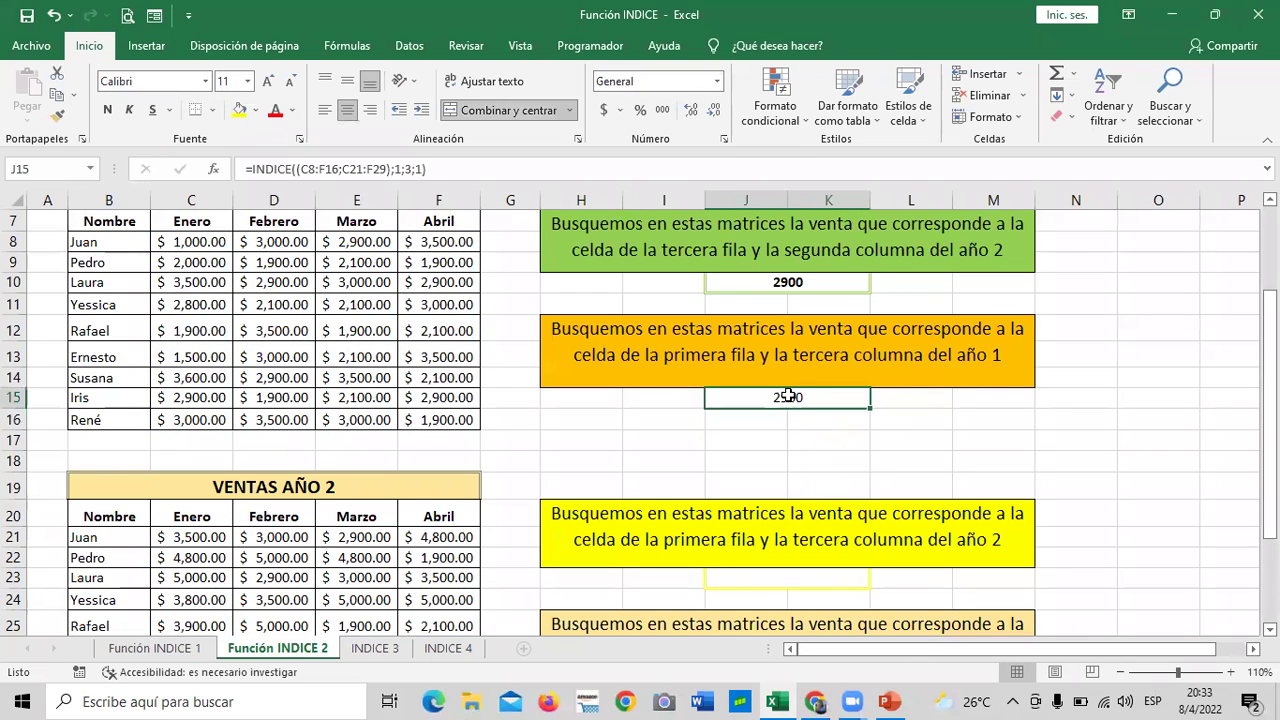
pyautogui.click(786, 287)
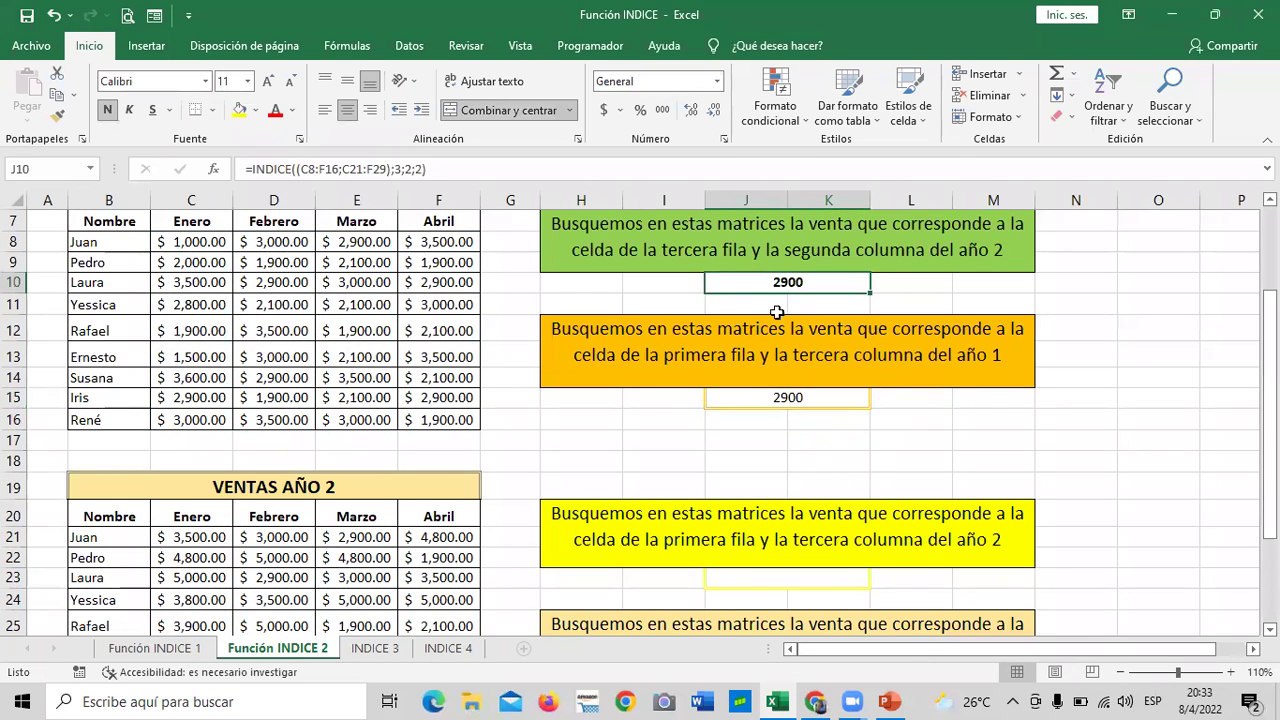
pyautogui.click(779, 401)
pyautogui.click(790, 280)
pyautogui.scroll(-1, 512, 528)
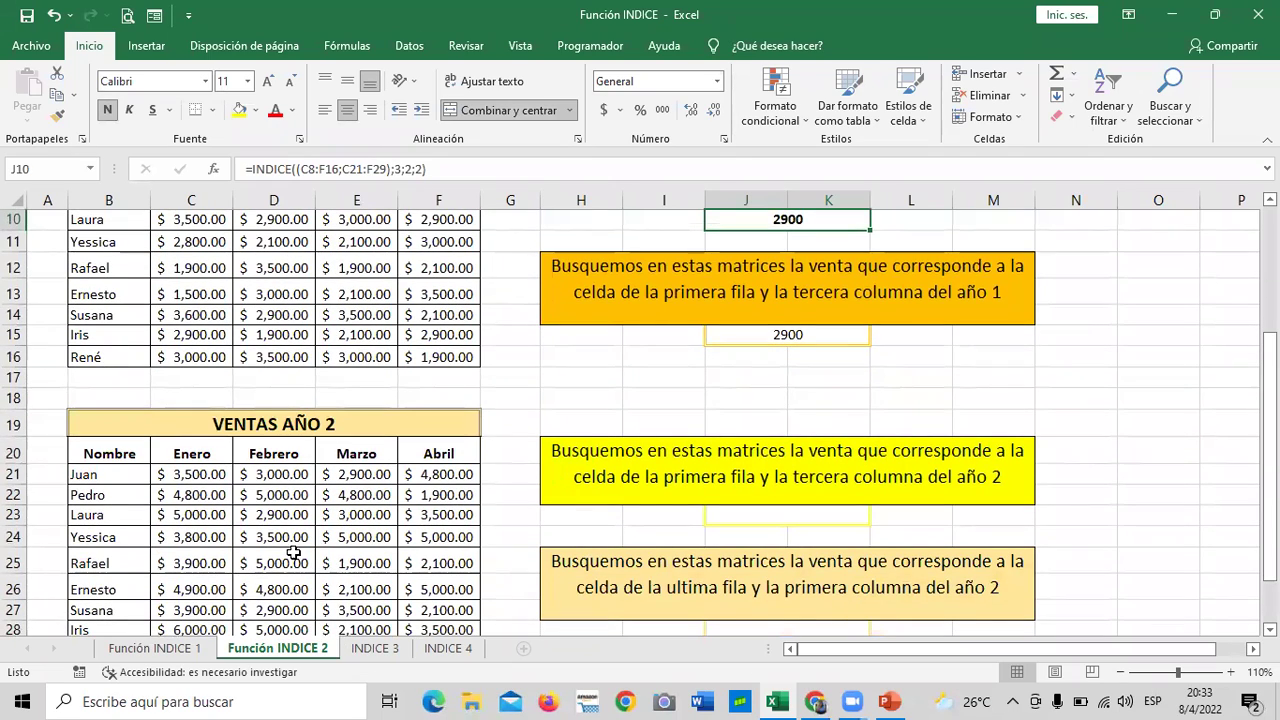
pyautogui.scroll(1, 505, 534)
pyautogui.scroll(2, 690, 517)
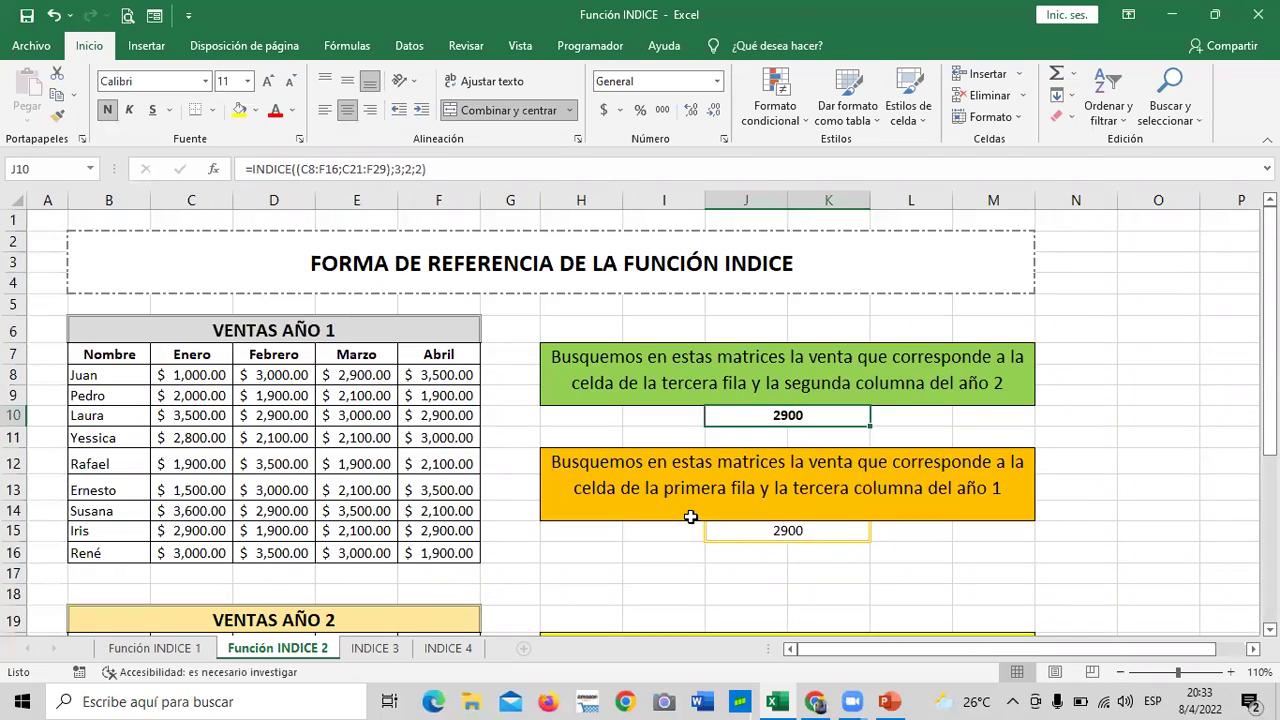
pyautogui.scroll(-2, 690, 517)
pyautogui.scroll(-1, 566, 534)
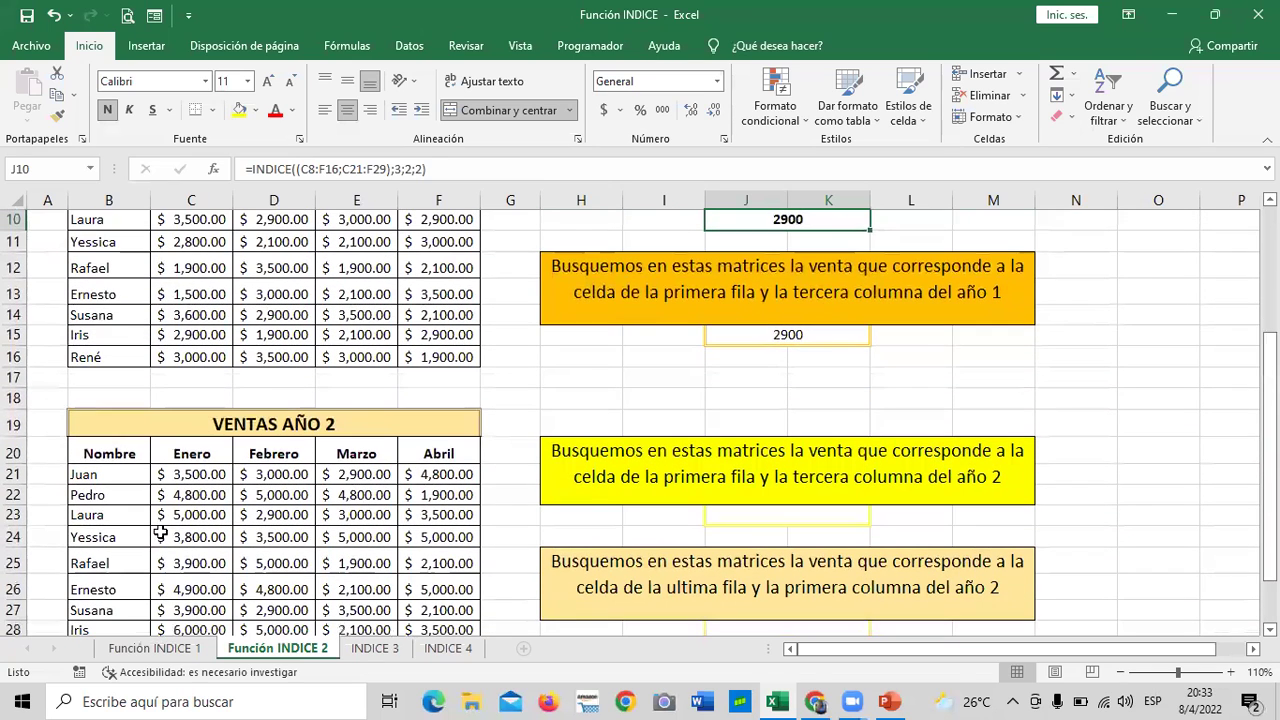
# Step: Make Laura's February year-2 sale in D23 red and bold
pyautogui.click(68, 516)
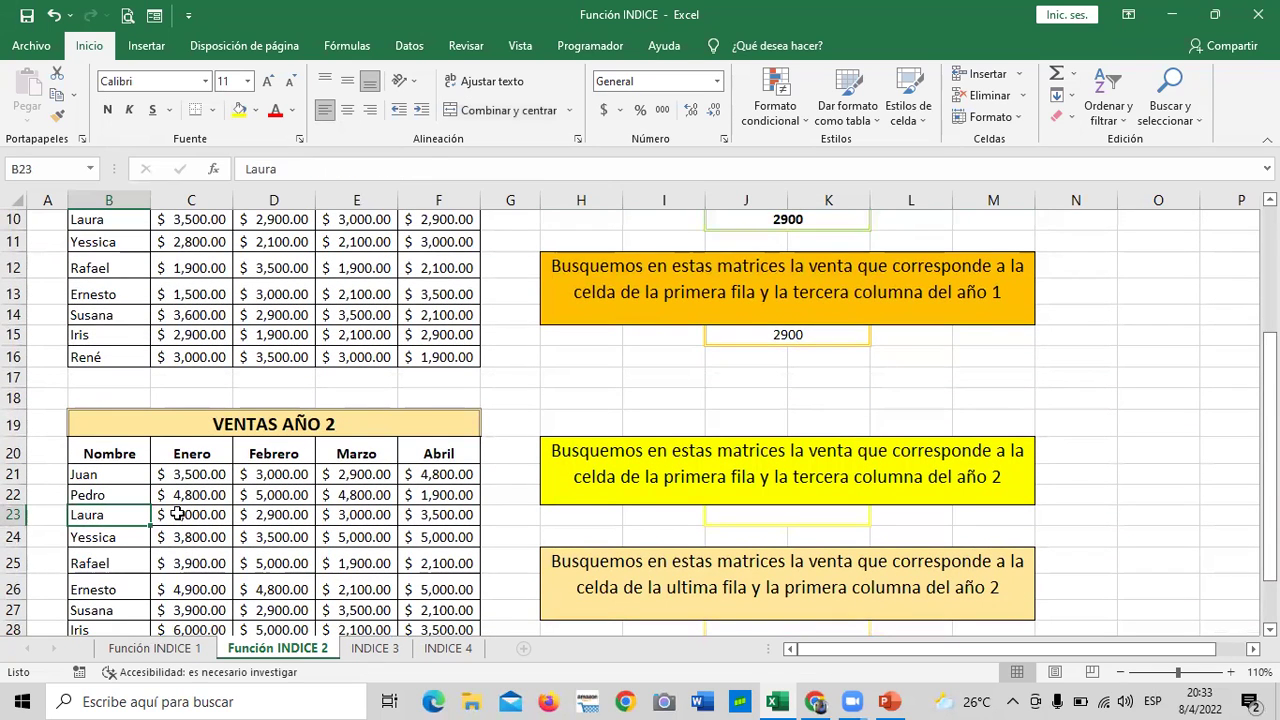
pyautogui.click(282, 517)
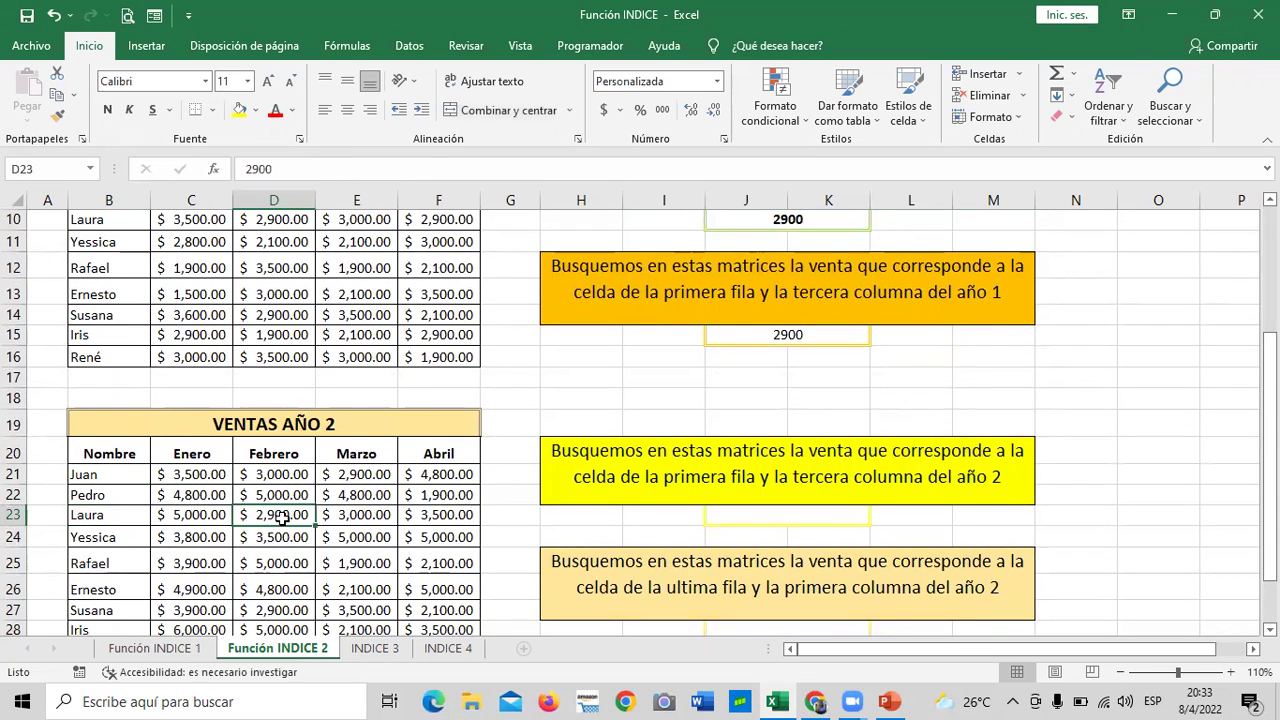
pyautogui.click(275, 110)
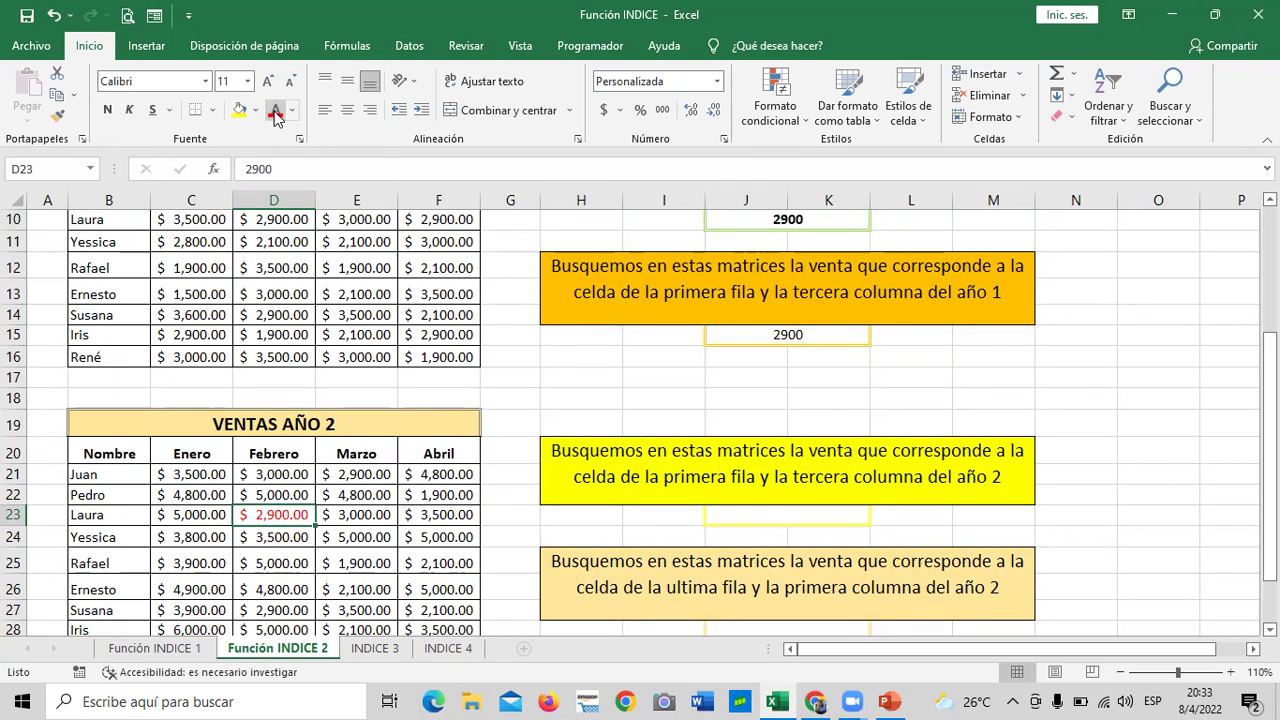
pyautogui.click(109, 111)
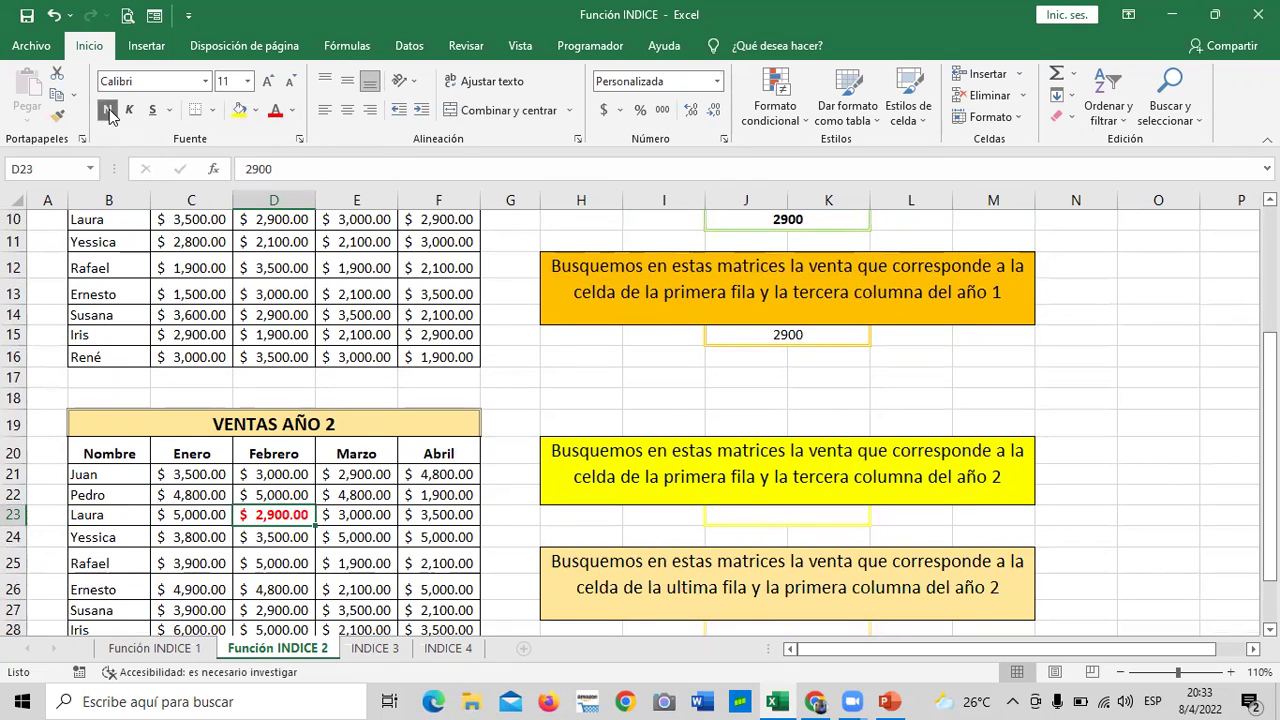
# Step: Make Juan's March year-1 sale of 2,900.00 in E8 red and bold
pyautogui.click(743, 335)
pyautogui.scroll(1, 743, 335)
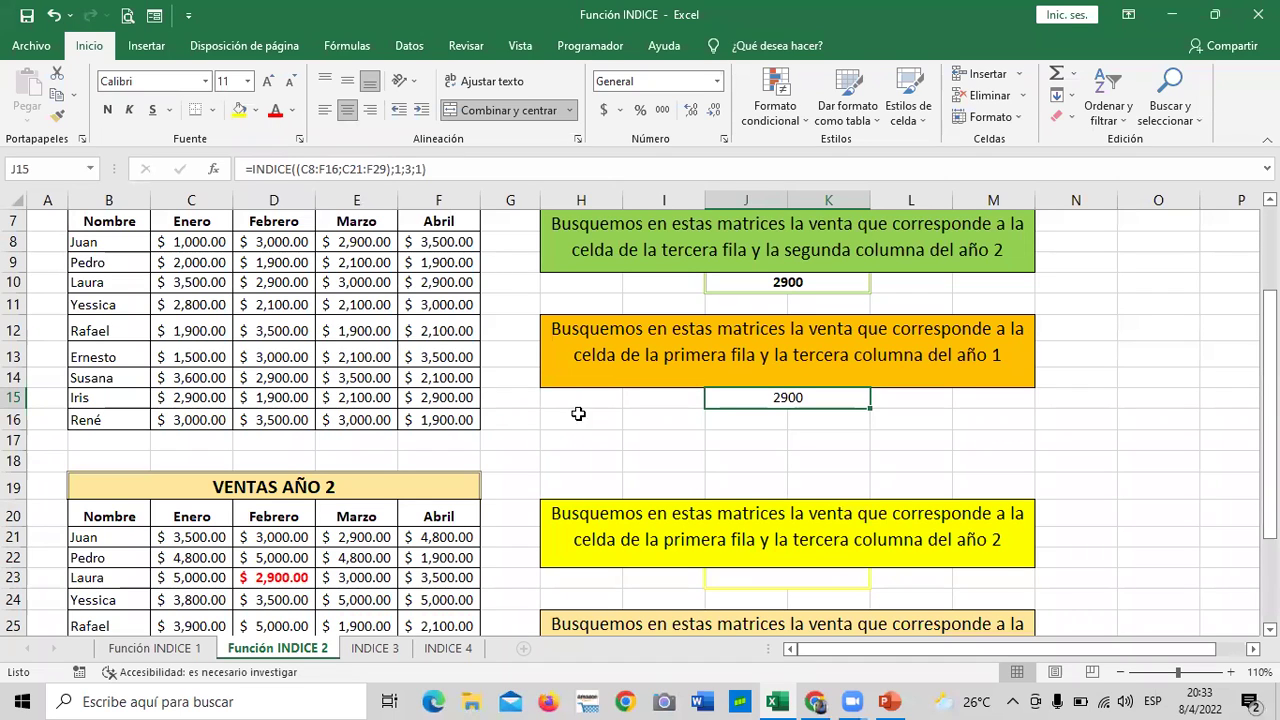
pyautogui.click(346, 244)
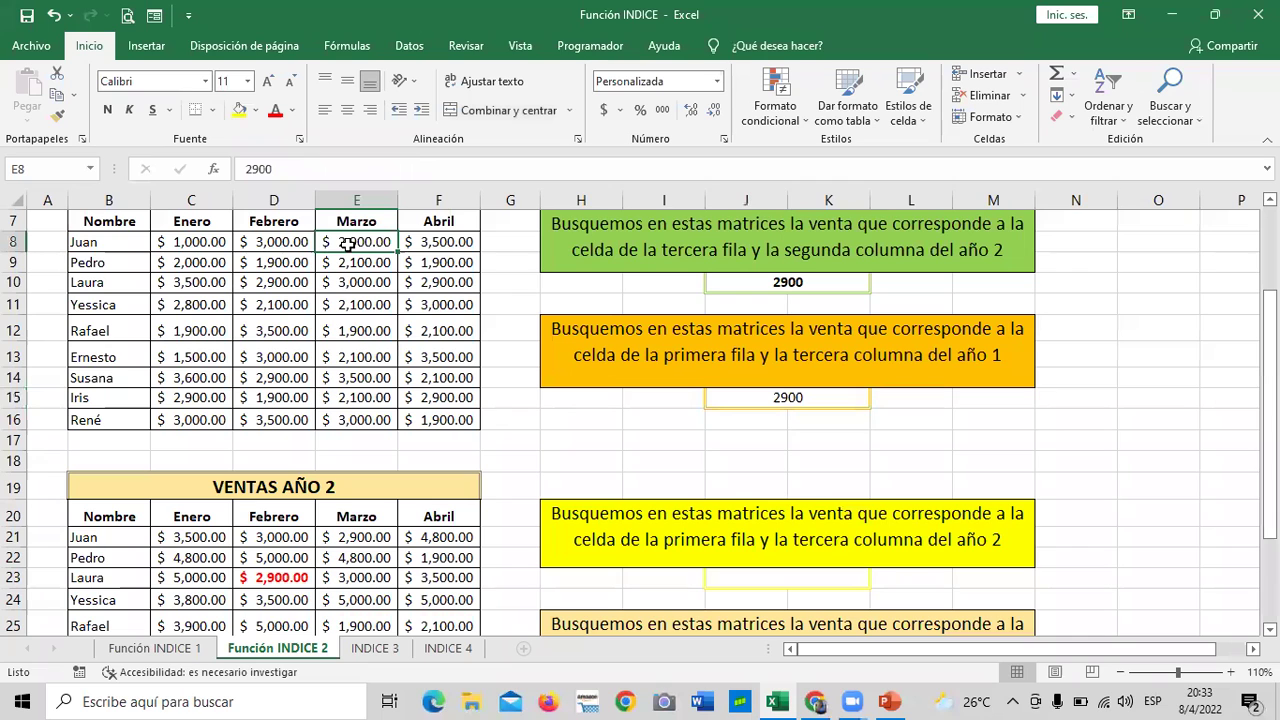
pyautogui.click(277, 116)
pyautogui.click(107, 110)
pyautogui.scroll(-3, 390, 345)
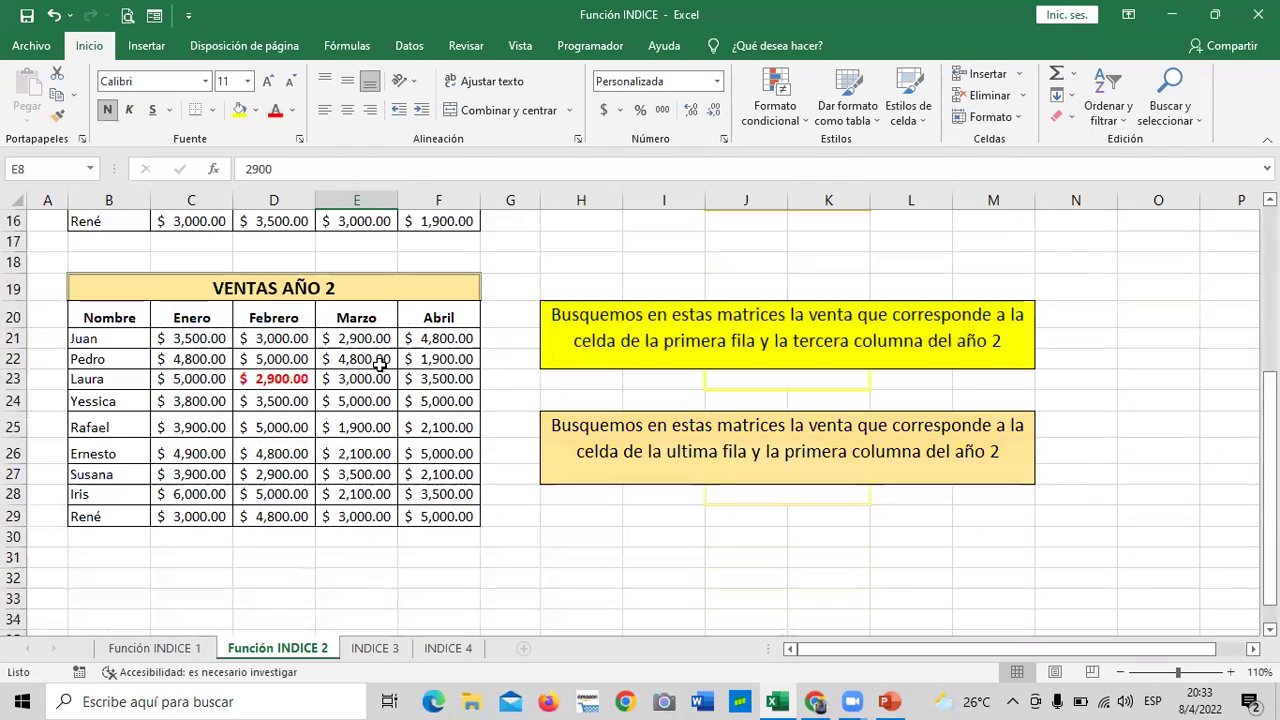
pyautogui.scroll(4, 320, 445)
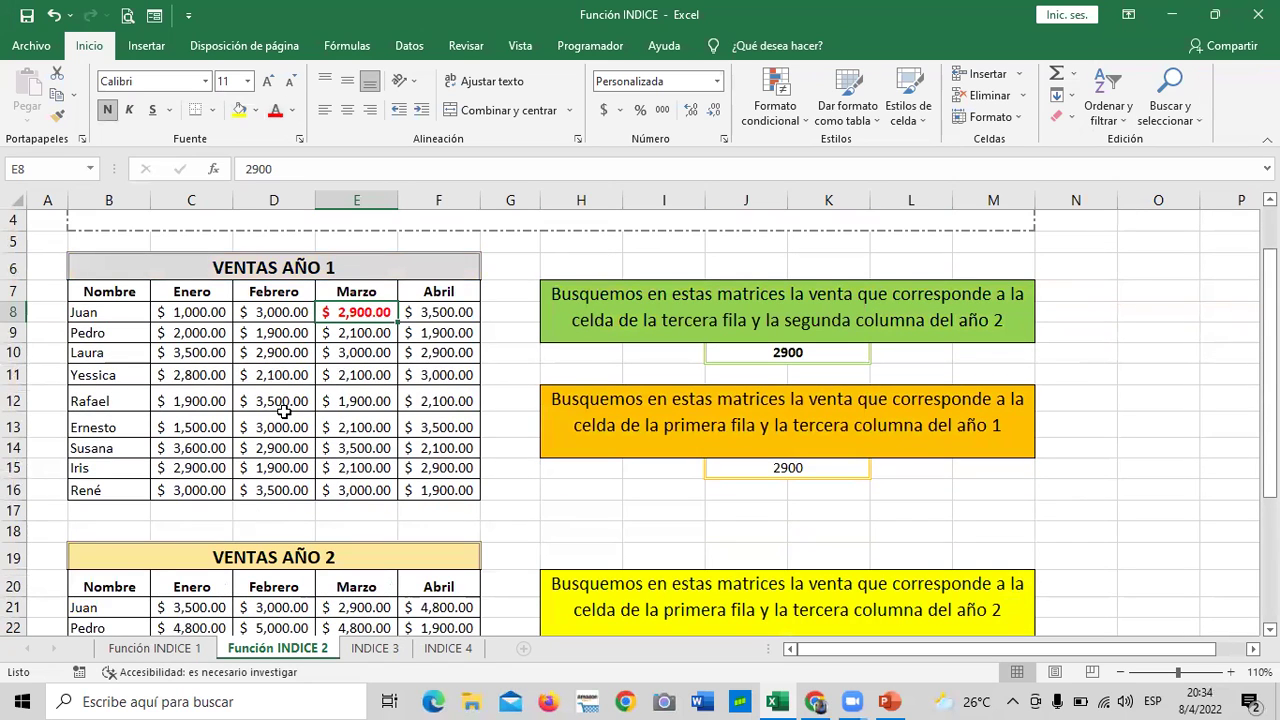
pyautogui.scroll(-3, 284, 411)
pyautogui.click(805, 446)
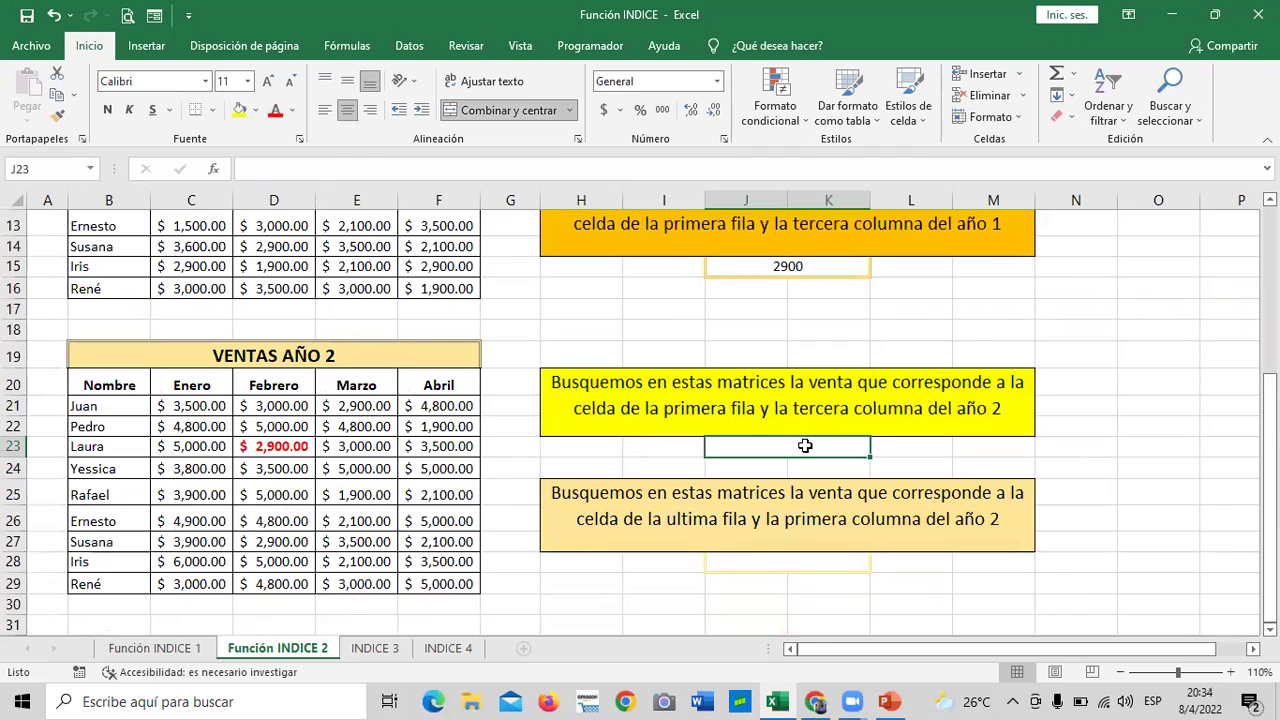
# Step: In J23, start an INDICE formula over both ranges, C8:F16 and C21:F29
pyautogui.write('=INC')
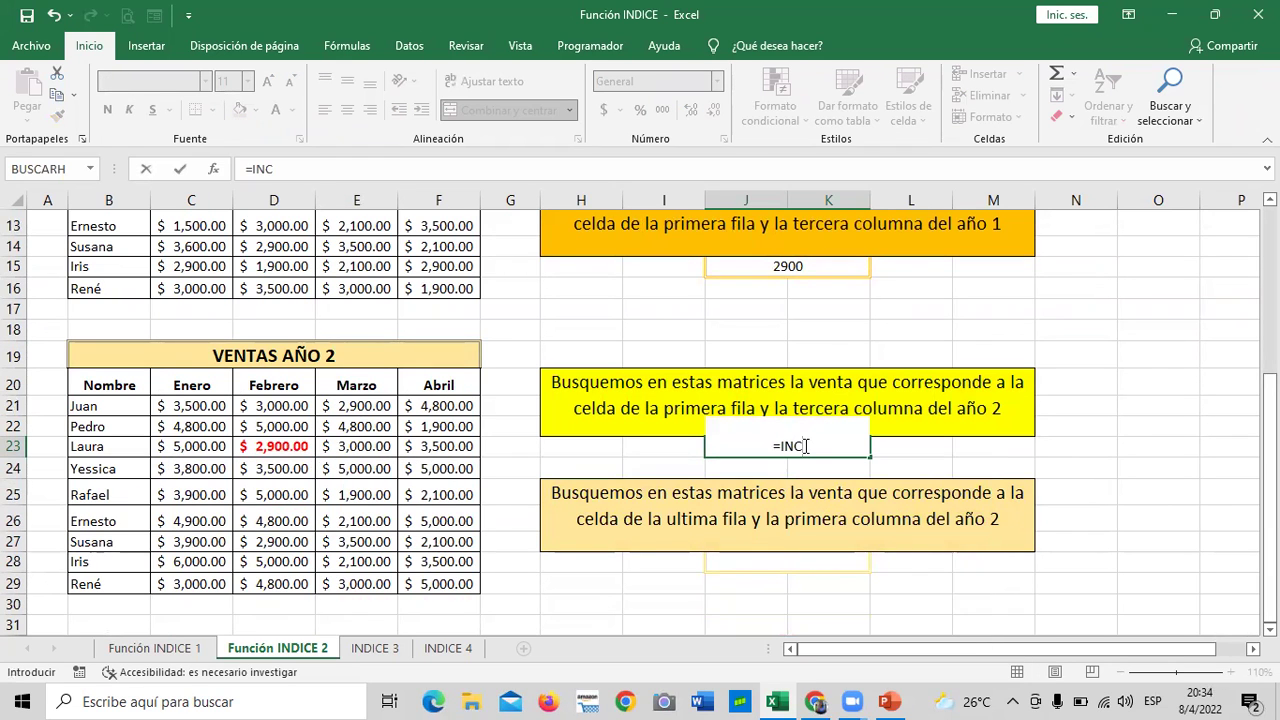
pyautogui.press('BackSpace')
pyautogui.write('DICE')
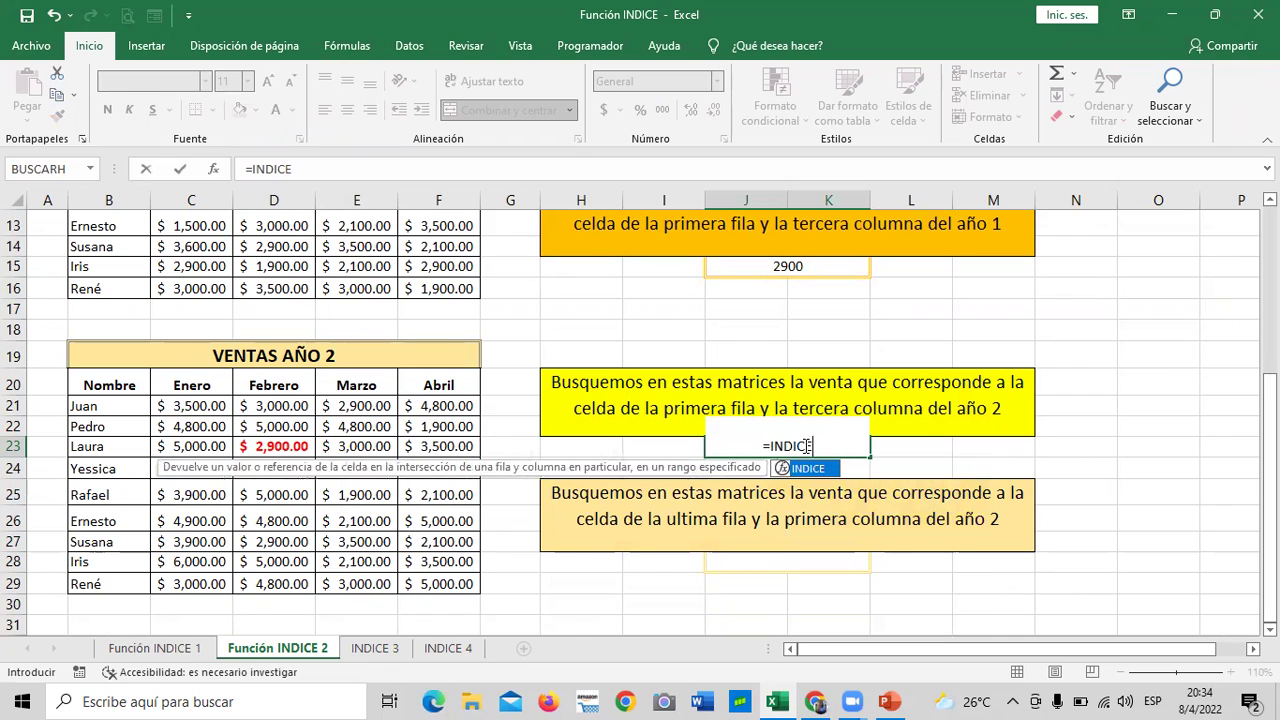
pyautogui.write('(')
pyautogui.scroll(4, 234, 438)
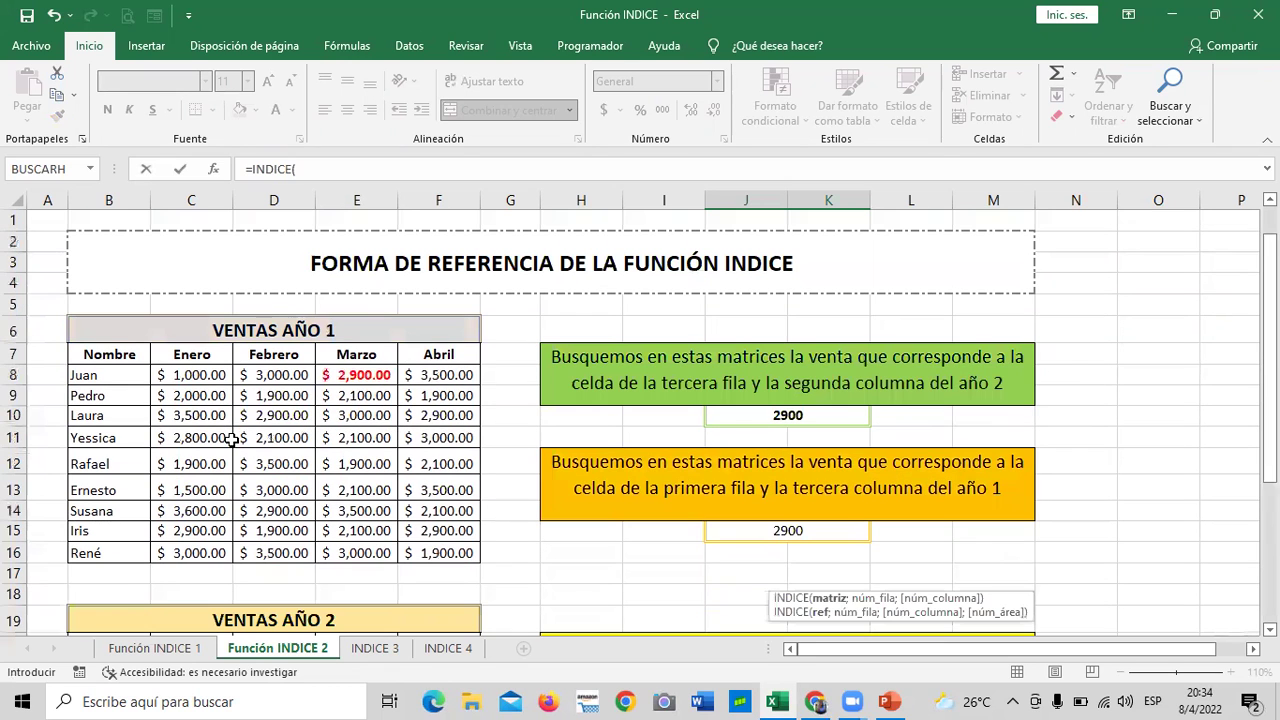
pyautogui.moveTo(207, 378); pyautogui.dragTo(410, 550)
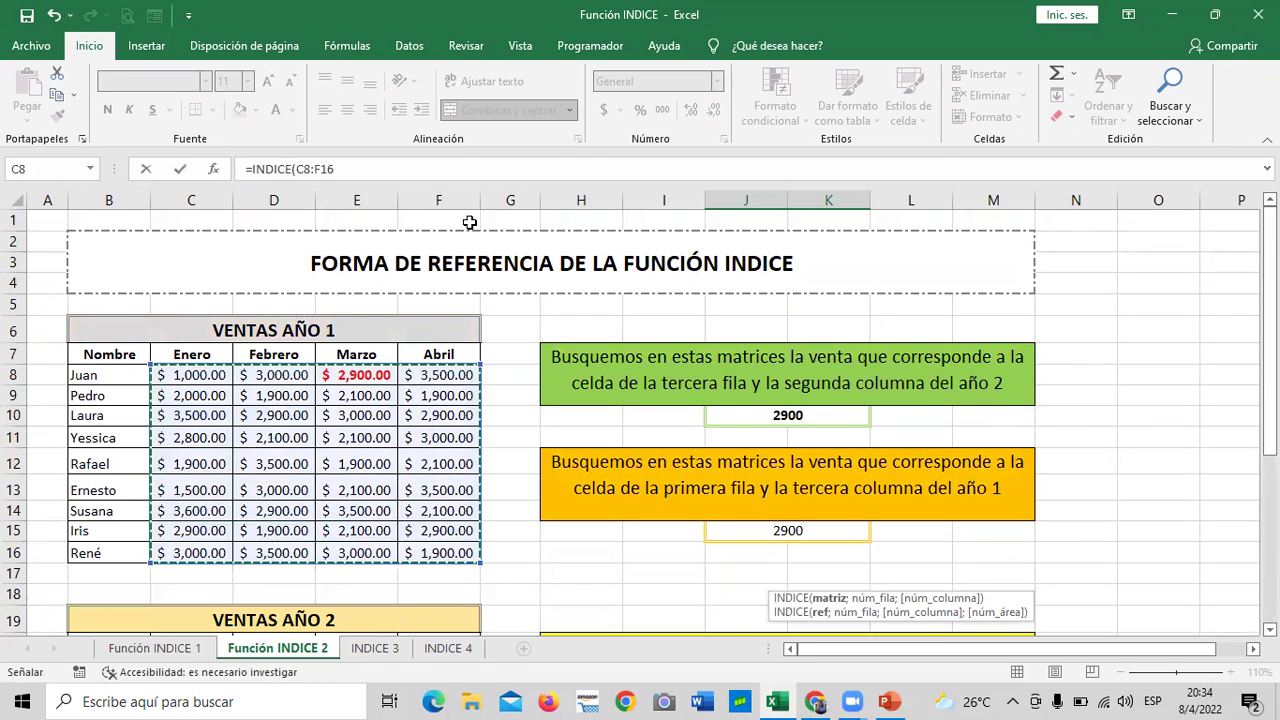
pyautogui.click(386, 165)
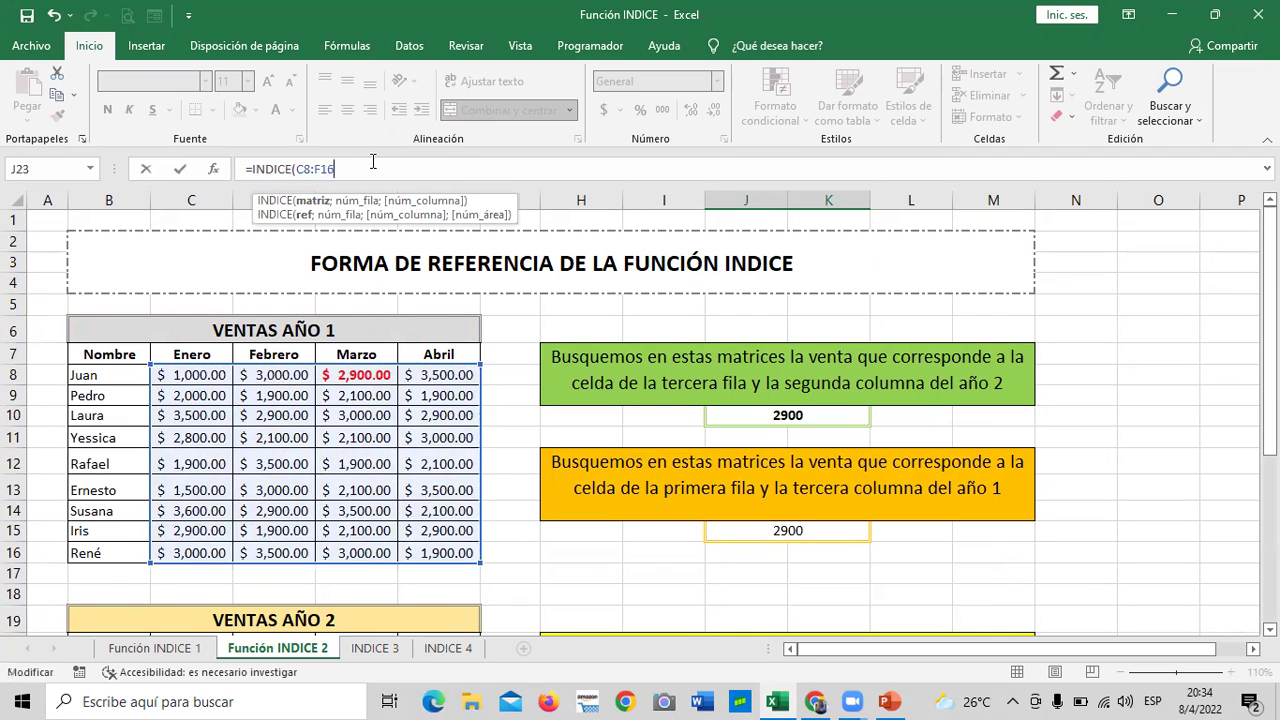
pyautogui.write(';')
pyautogui.write('(')
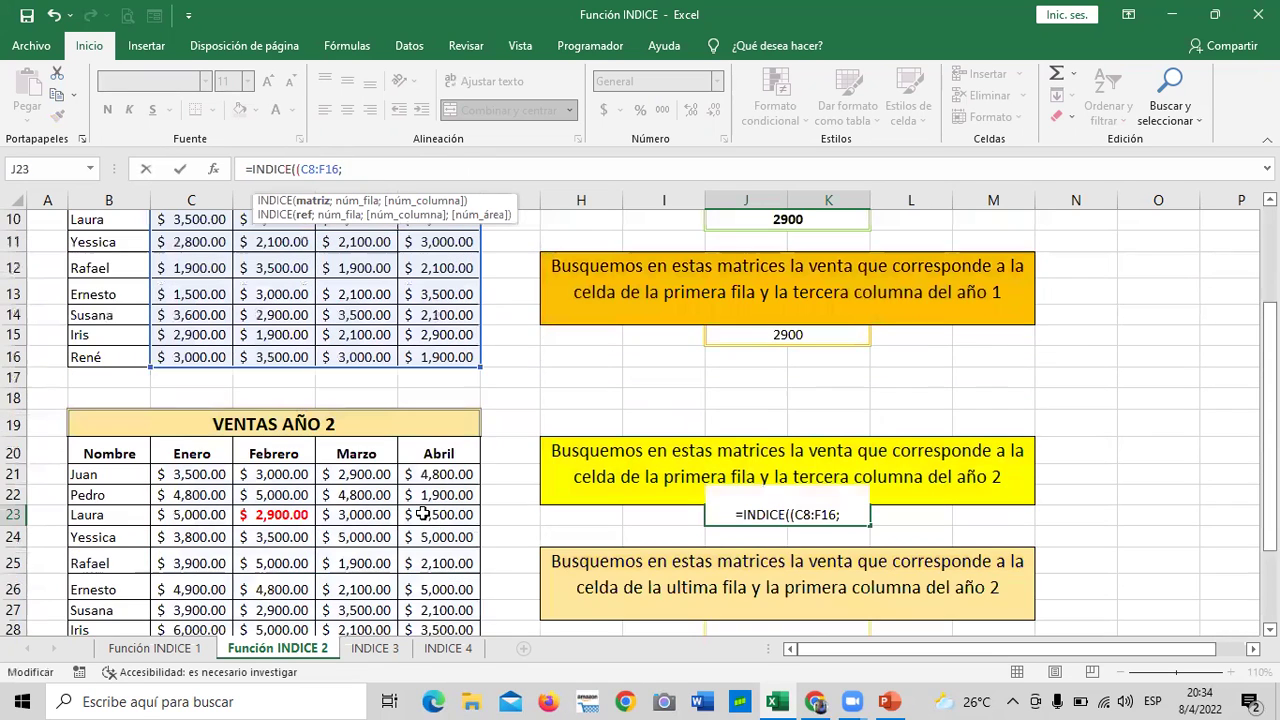
pyautogui.scroll(-3, 448, 524)
pyautogui.scroll(-2, 240, 466)
pyautogui.moveTo(188, 340); pyautogui.dragTo(445, 516)
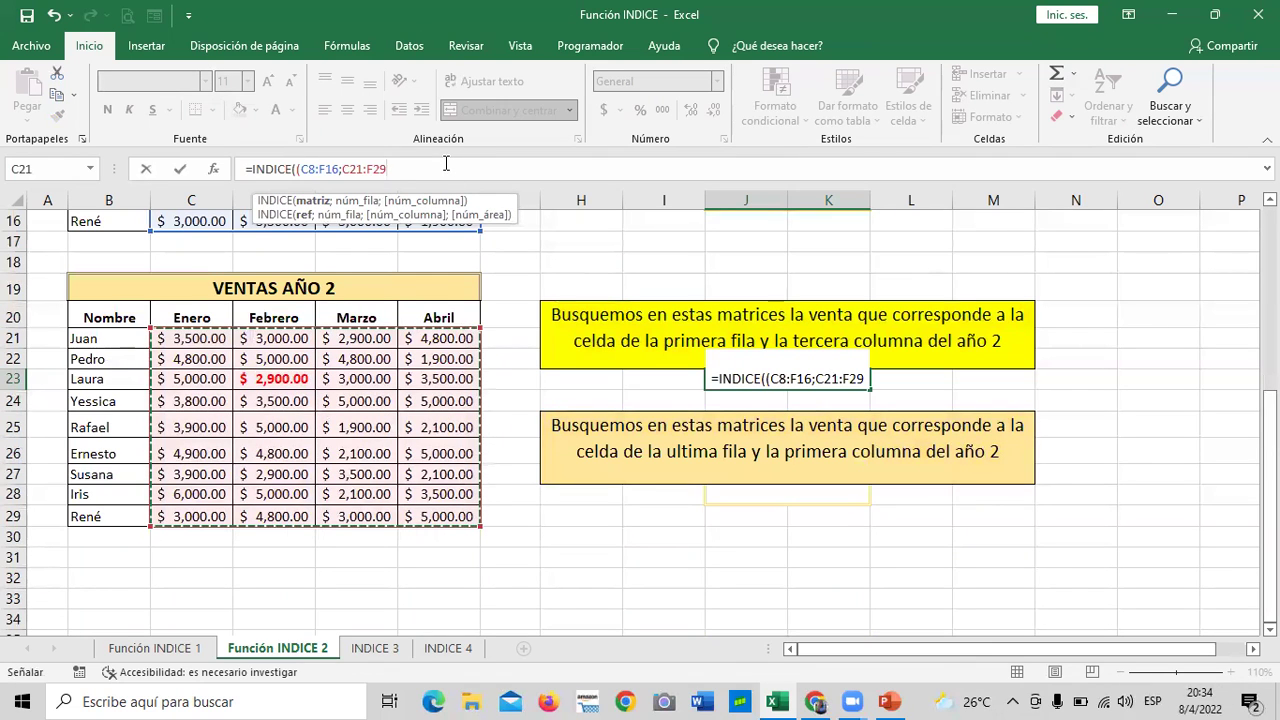
pyautogui.write(');')
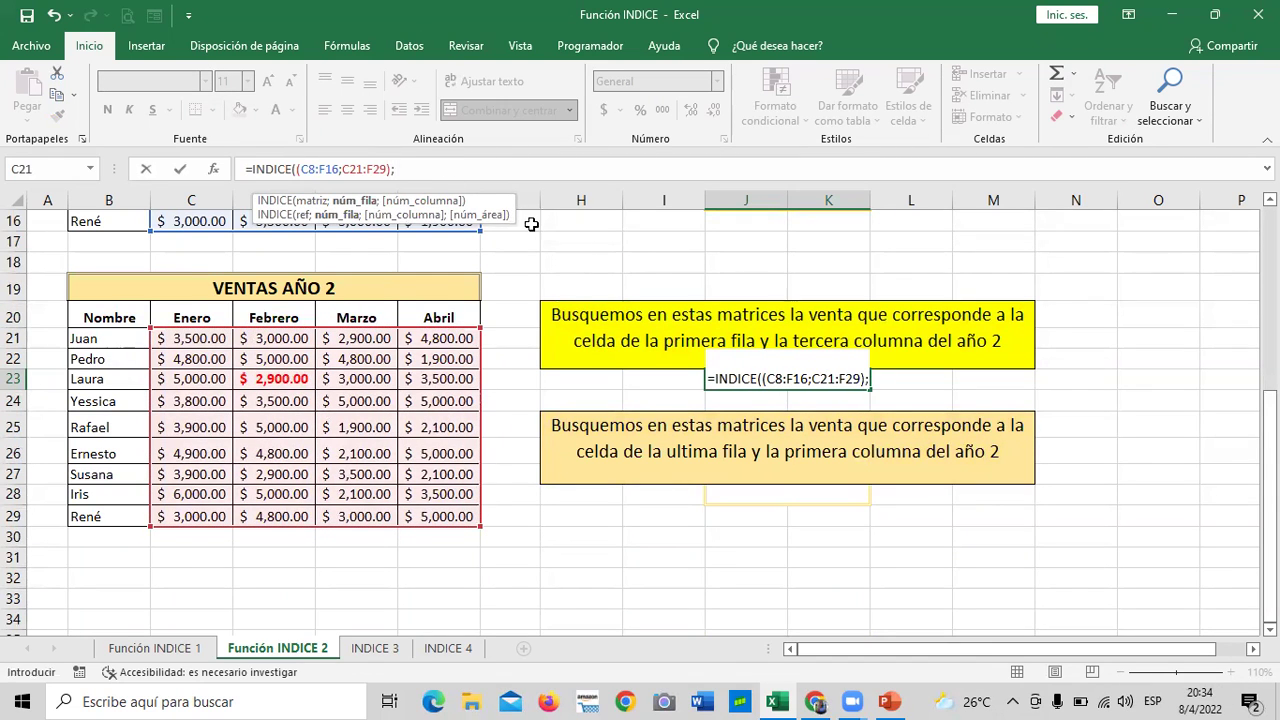
# Step: Finish the J23 formula with row 1, column 3, area 2, so it returns 2900
pyautogui.scroll(4, 633, 326)
pyautogui.scroll(-3, 633, 326)
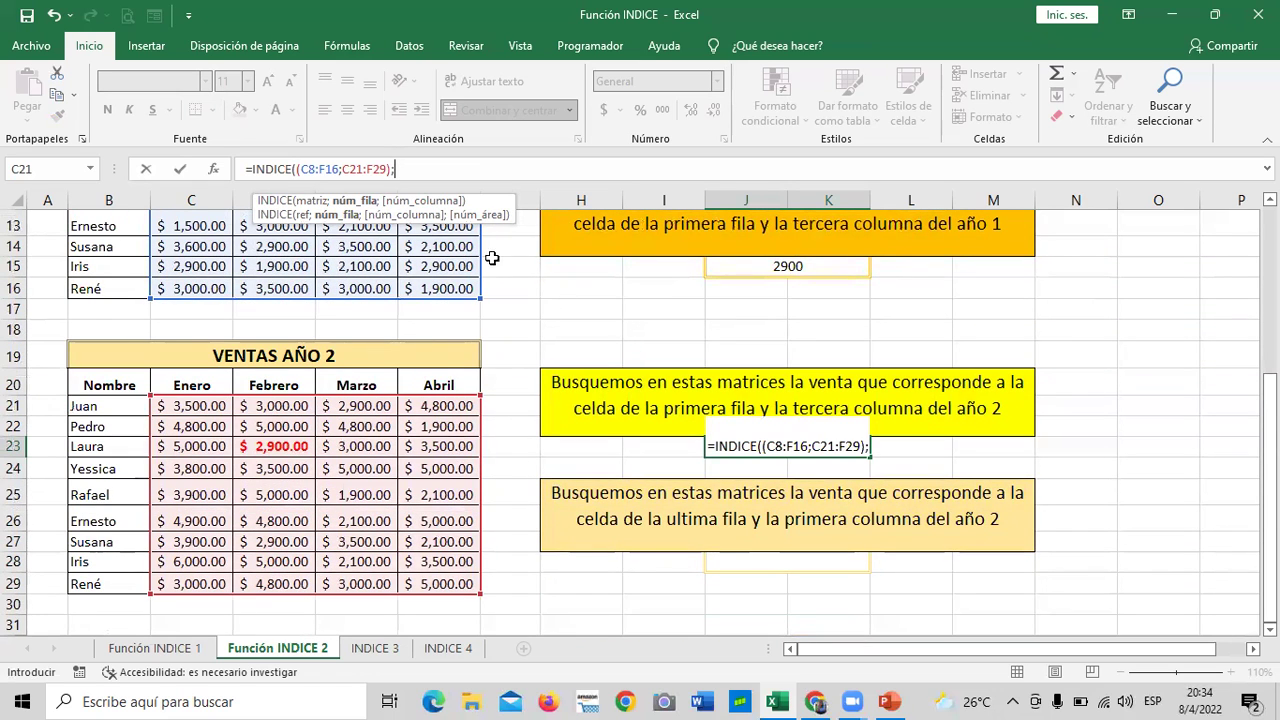
pyautogui.write('1,')
pyautogui.press('BackSpace')
pyautogui.write(';')
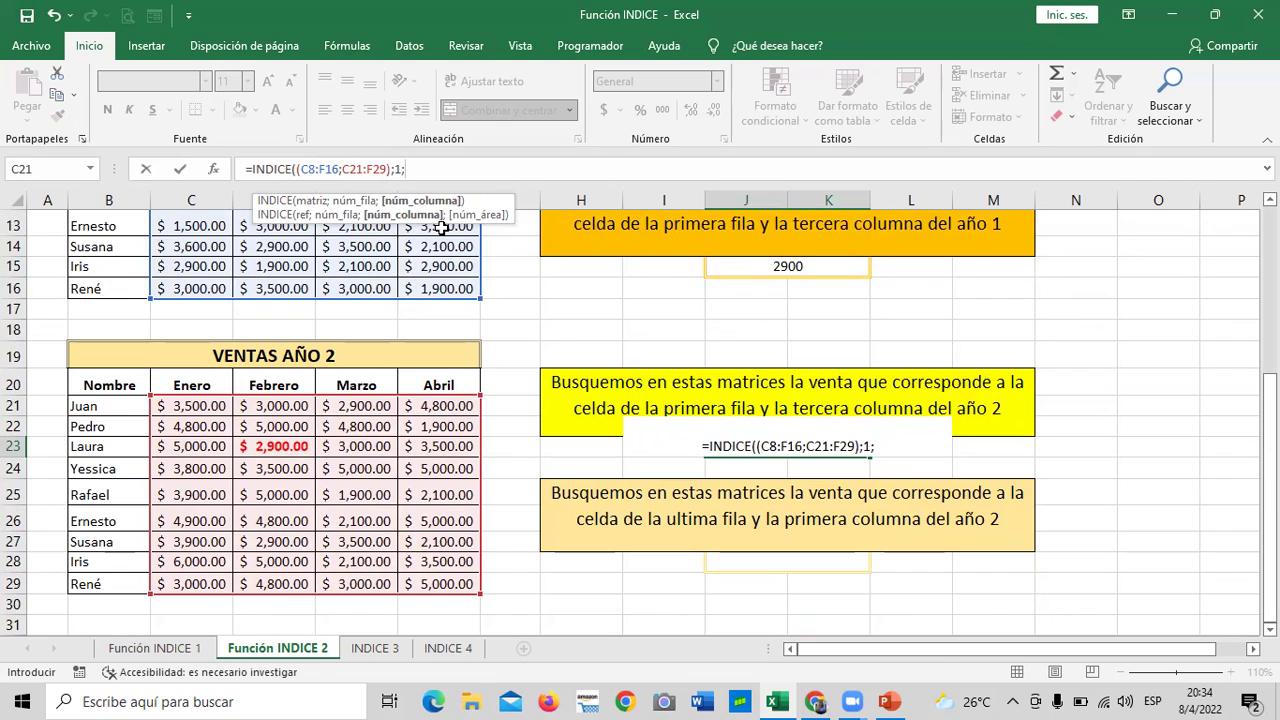
pyautogui.write('3')
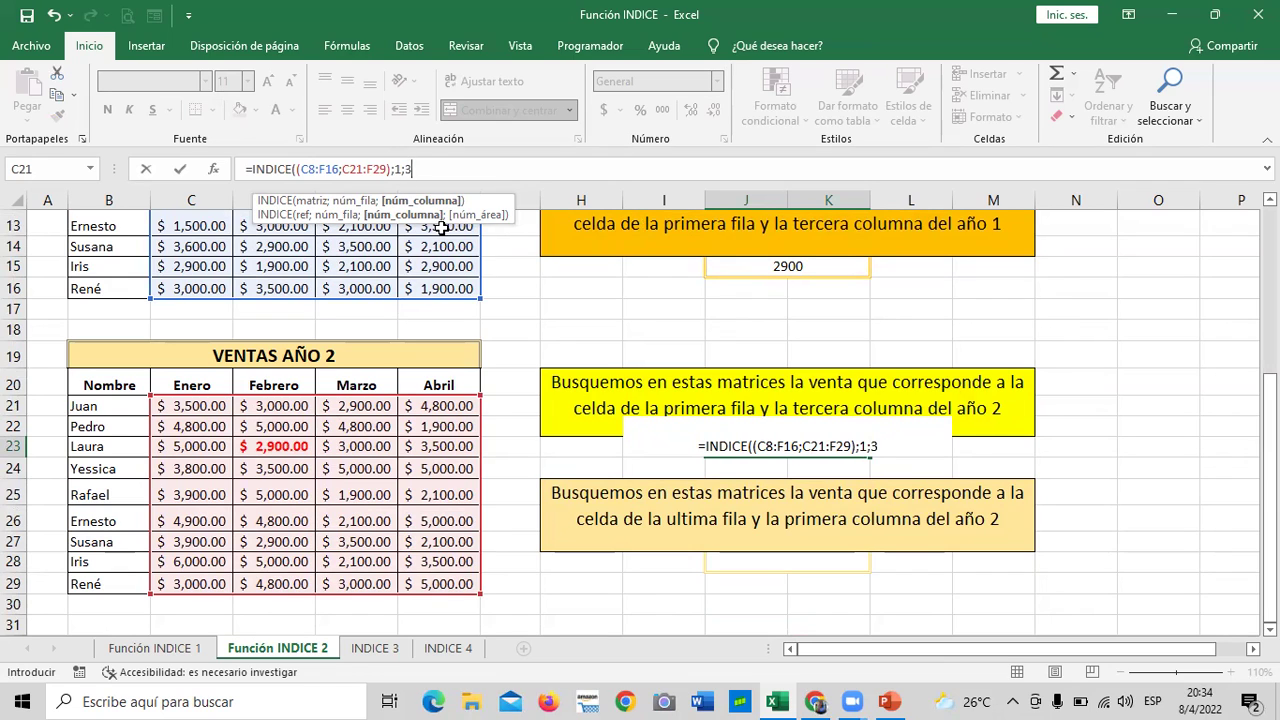
pyautogui.write(';')
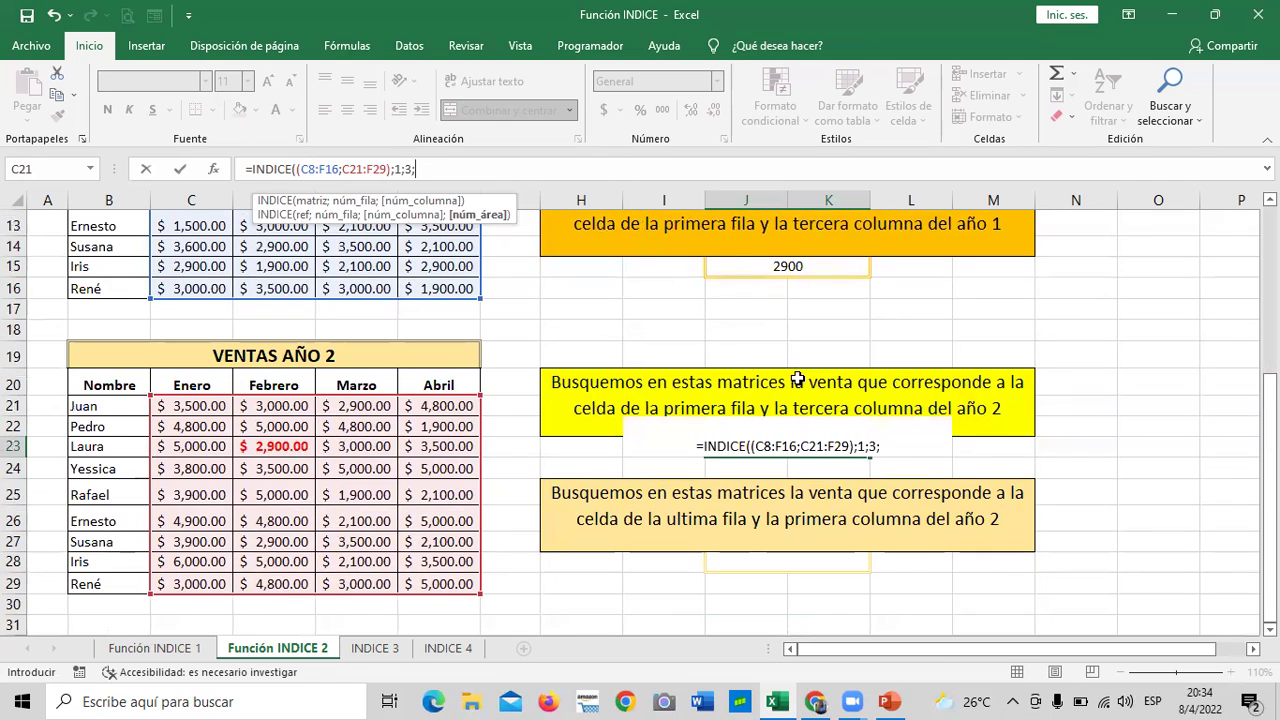
pyautogui.write('2)')
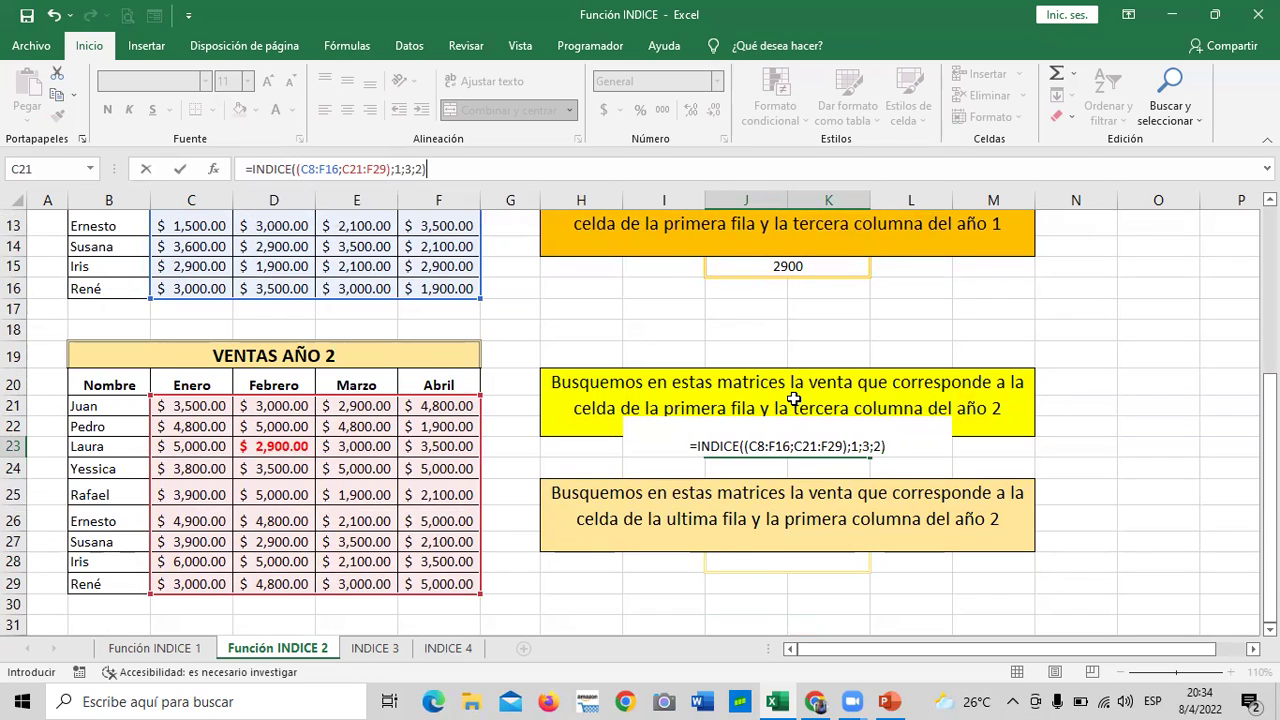
pyautogui.press('Return')
pyautogui.click(798, 448)
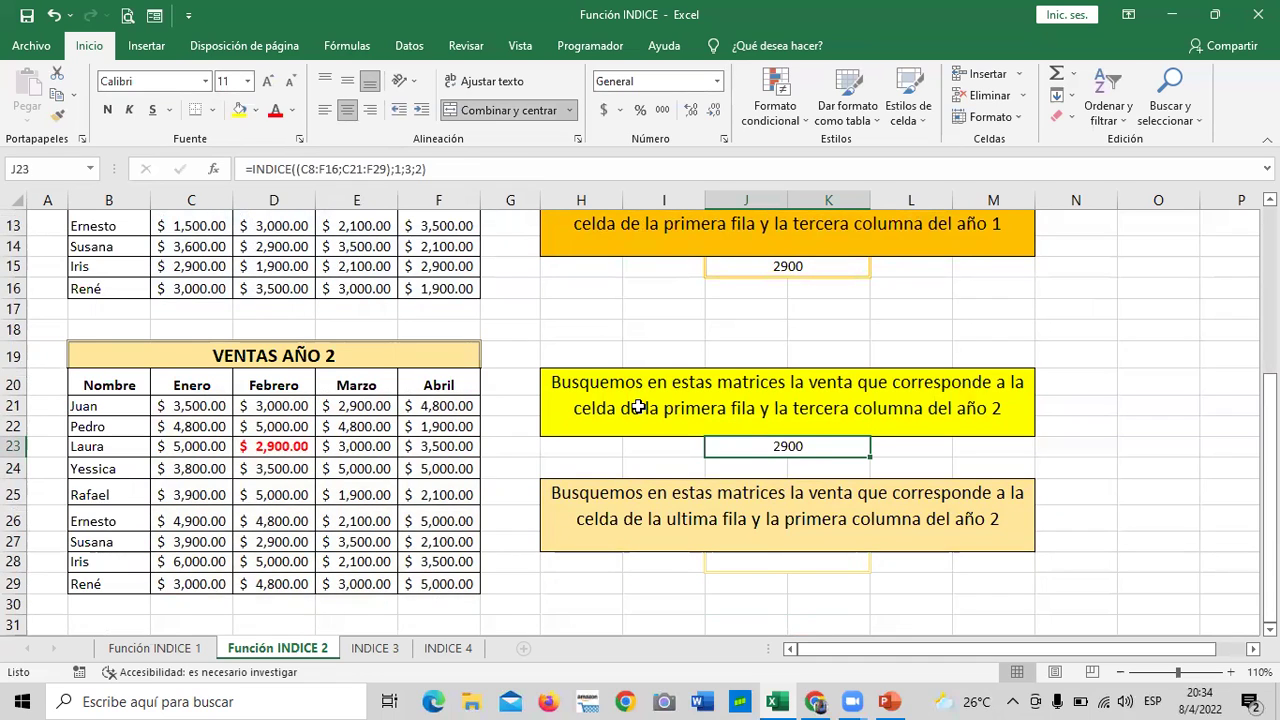
# Step: Make Juan's March year-2 value of 2,900.00 in E21 red and bold
pyautogui.click(354, 405)
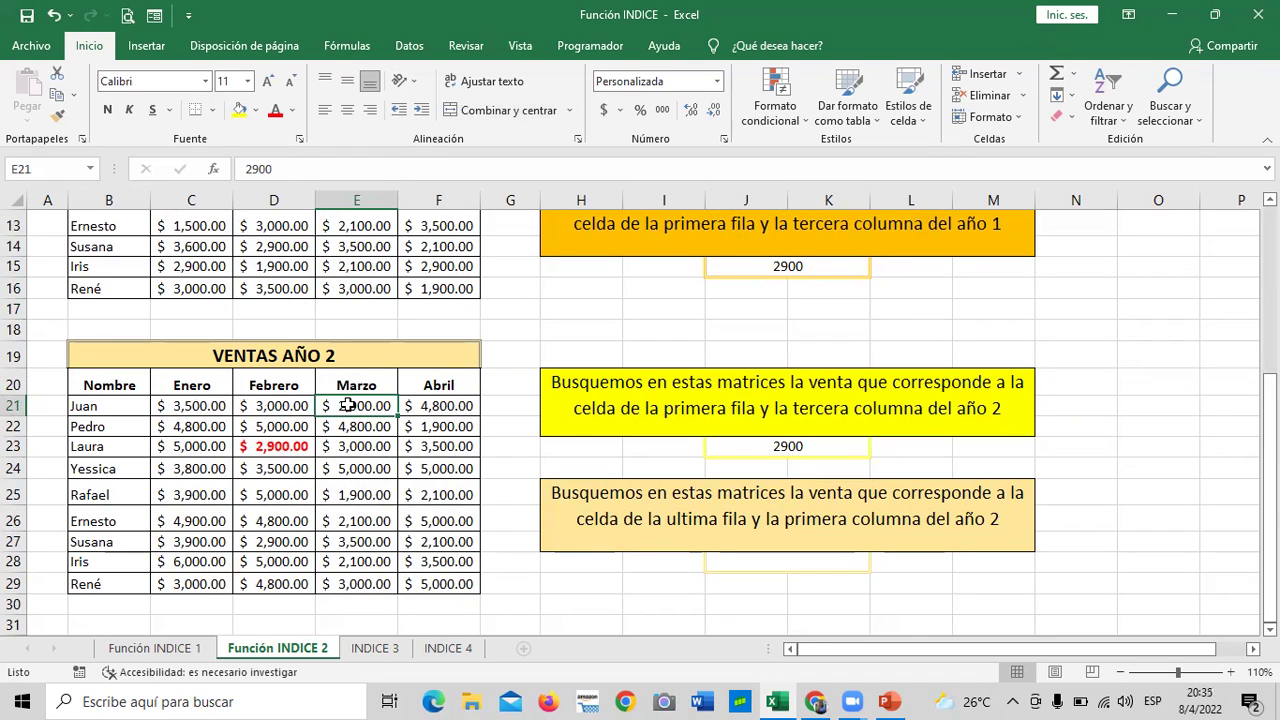
pyautogui.click(276, 113)
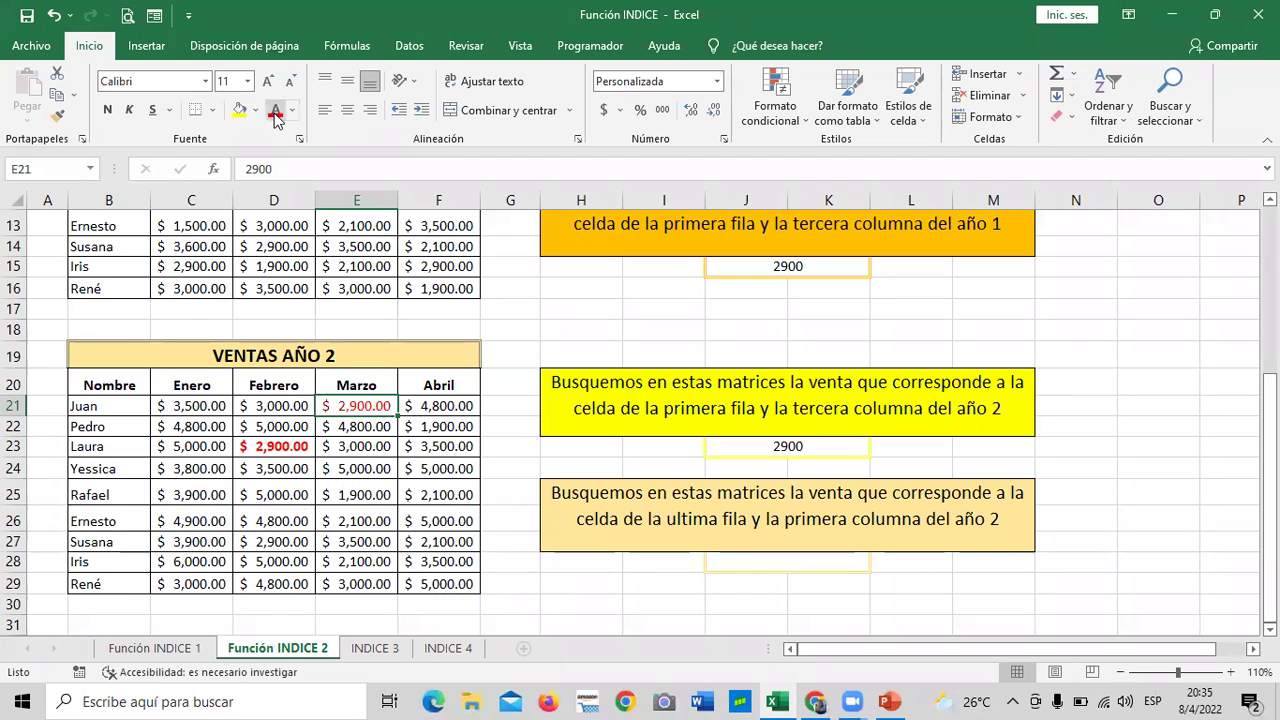
pyautogui.click(107, 111)
pyautogui.scroll(4, 364, 376)
pyautogui.scroll(-4, 357, 386)
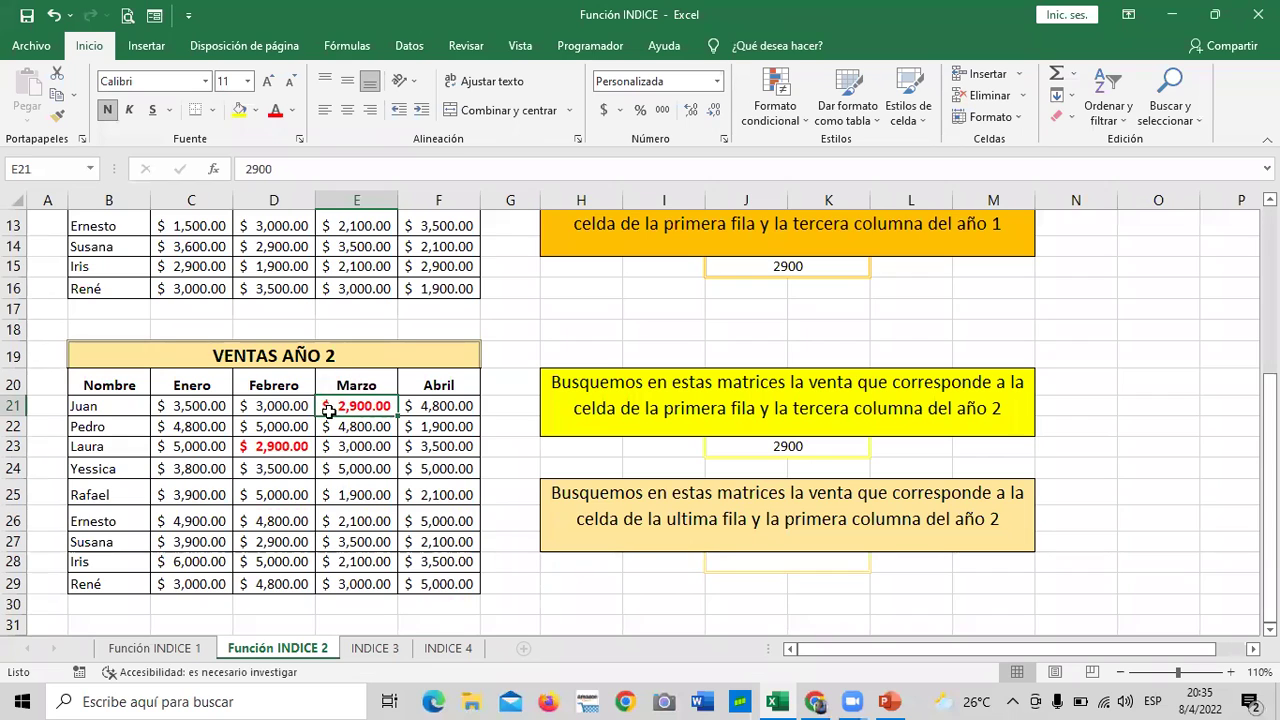
pyautogui.scroll(-2, 430, 450)
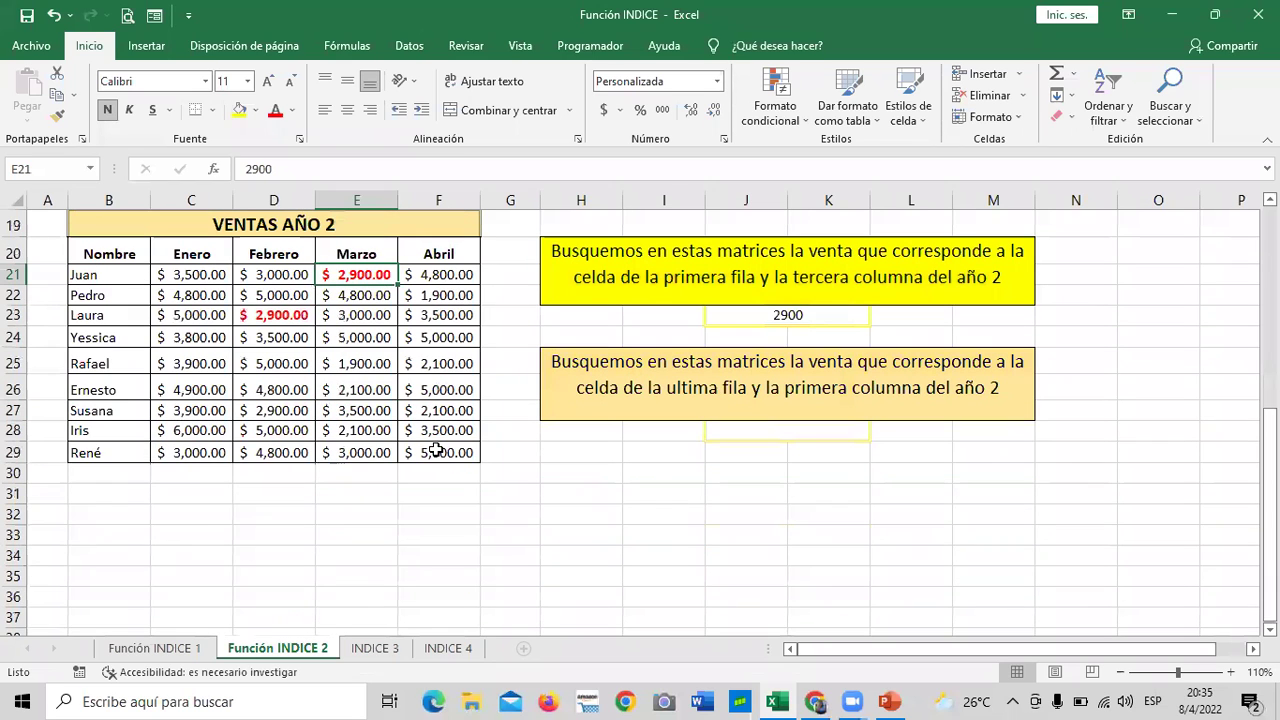
pyautogui.click(786, 425)
# Step: In J28, start an INDICE formula over both ranges, C8:F16 and C21:F29
pyautogui.write('=')
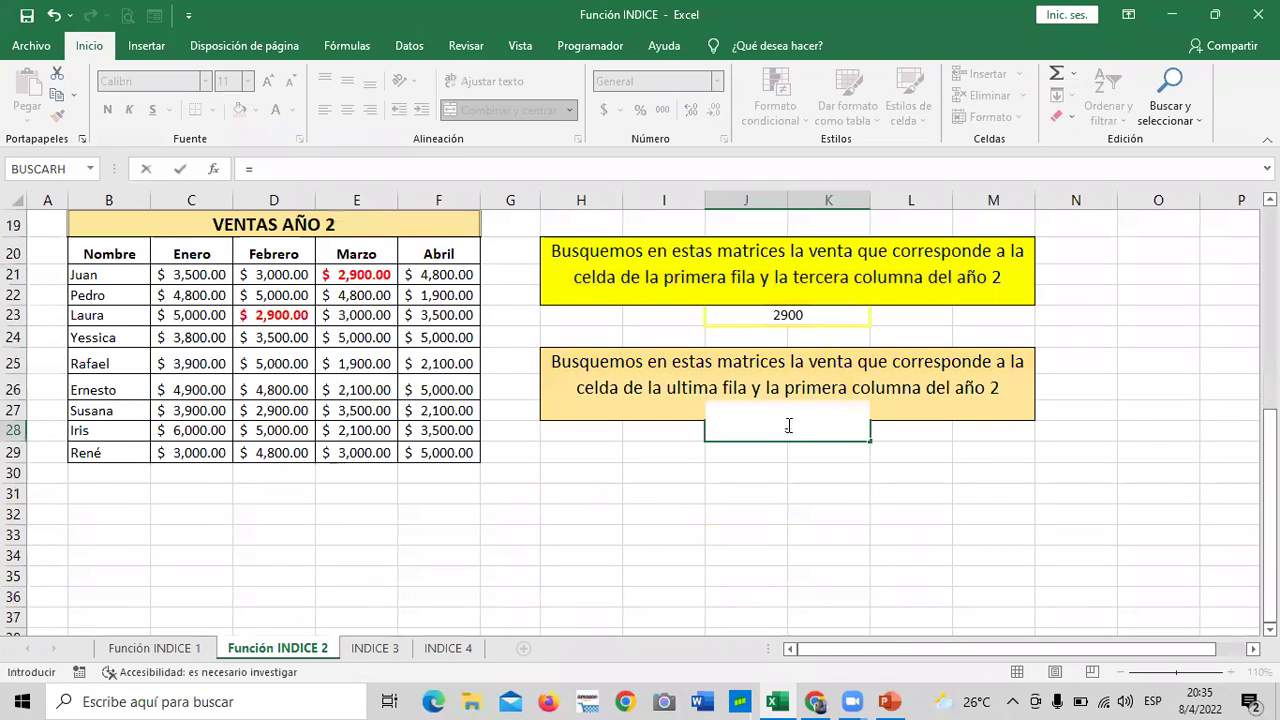
pyautogui.write('INDICE')
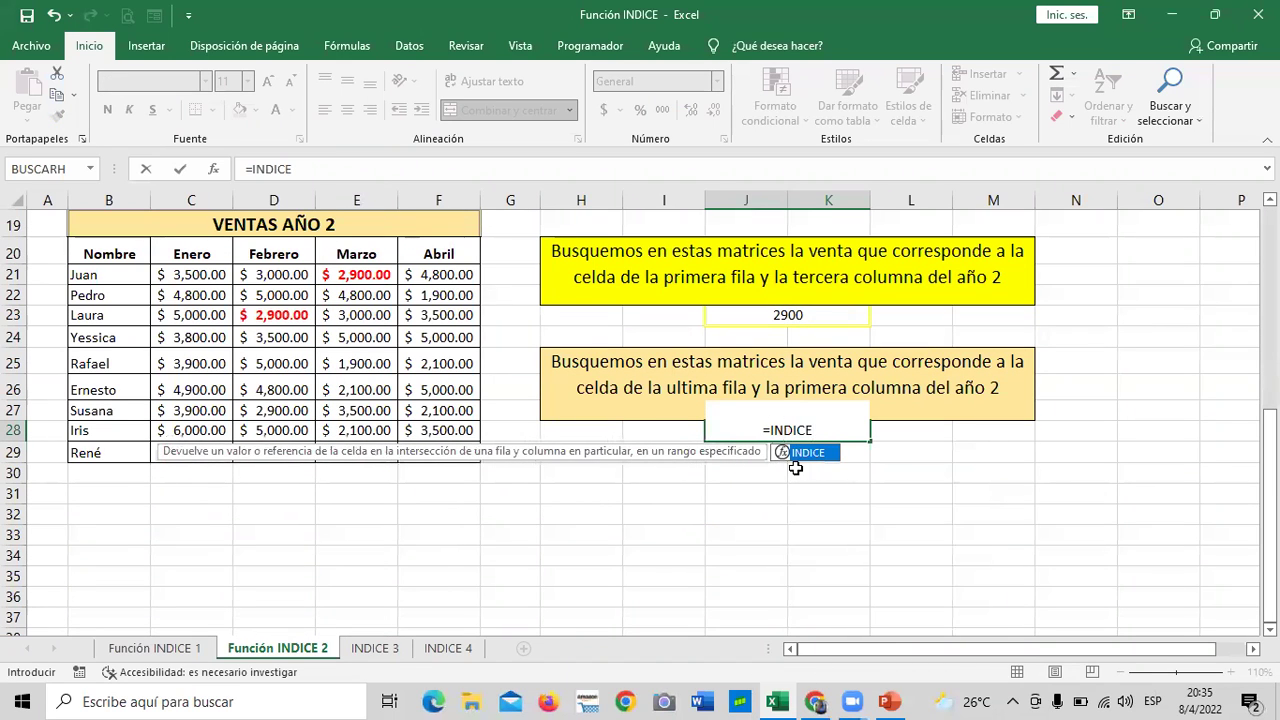
pyautogui.doubleClick(808, 454)
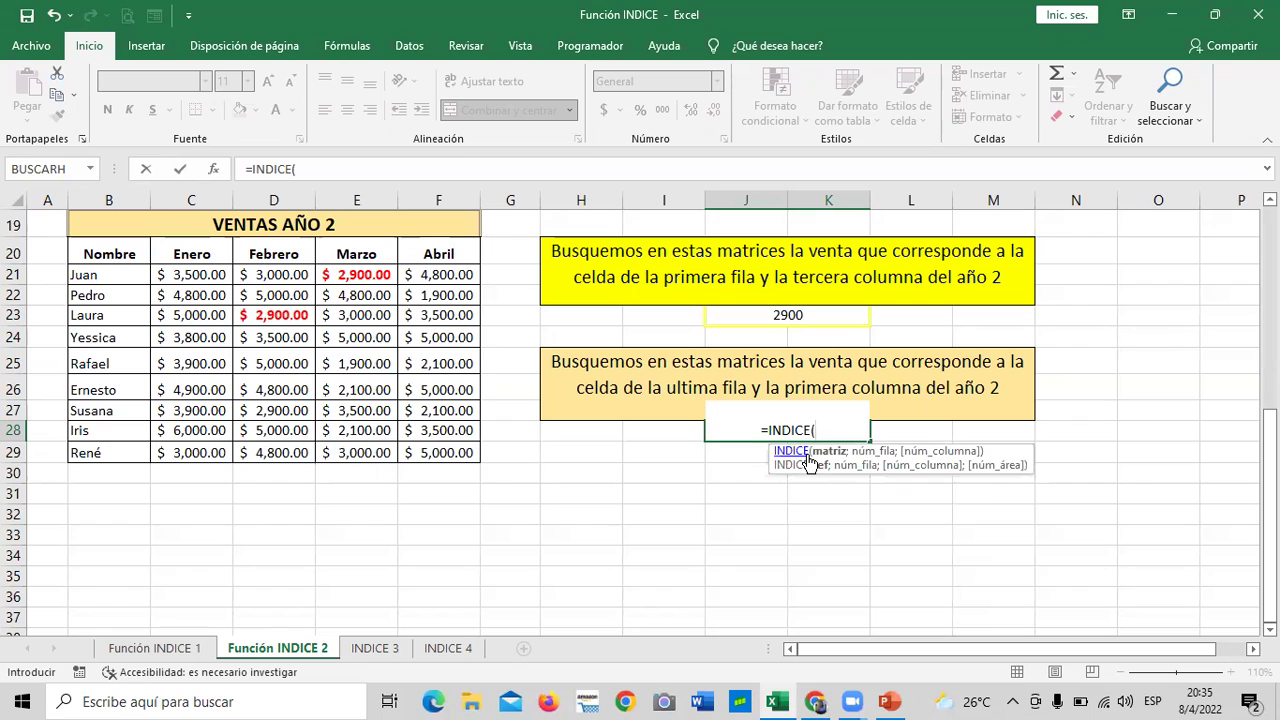
pyautogui.write('(')
pyautogui.scroll(6, 440, 330)
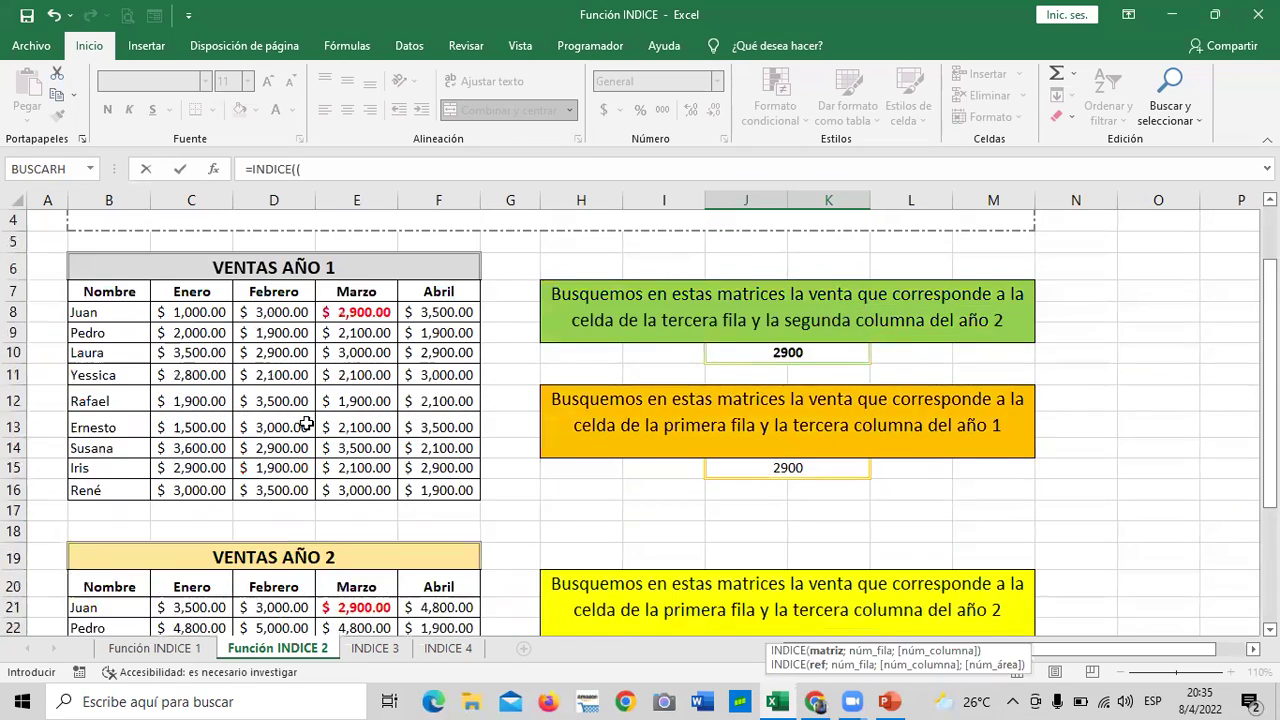
pyautogui.scroll(-2, 357, 400)
pyautogui.moveTo(180, 242); pyautogui.dragTo(425, 419)
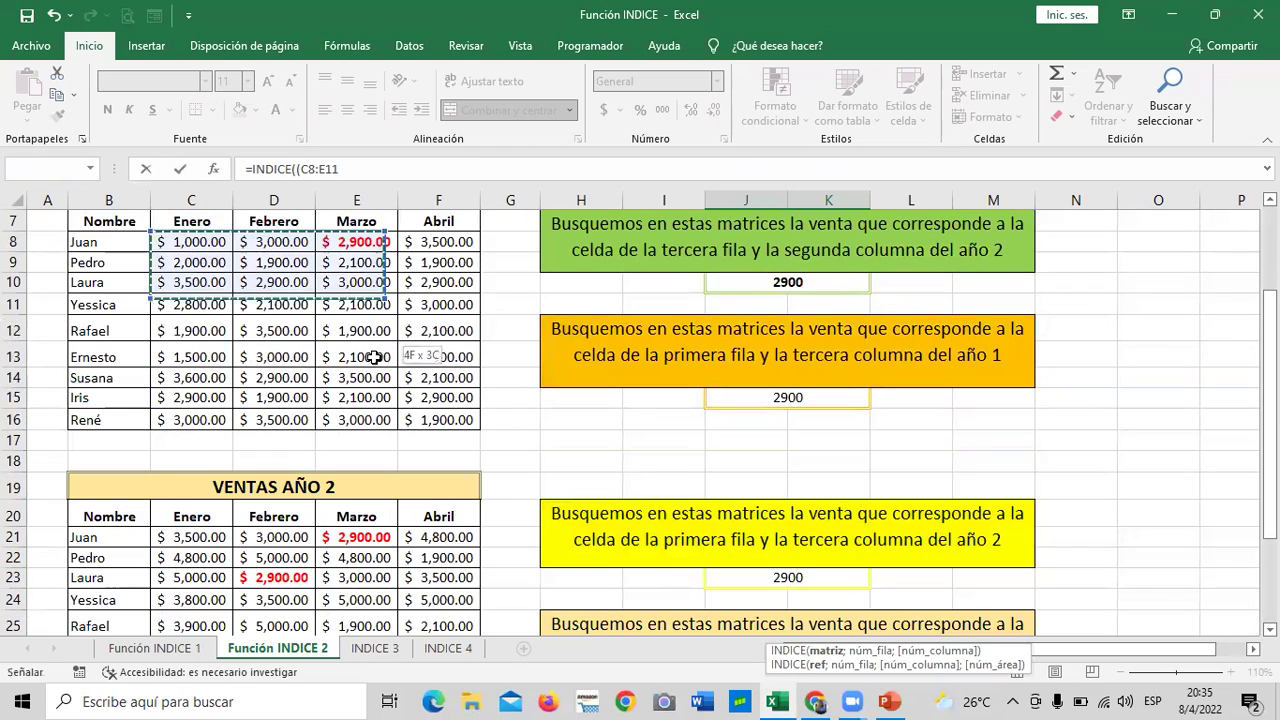
pyautogui.click(397, 161)
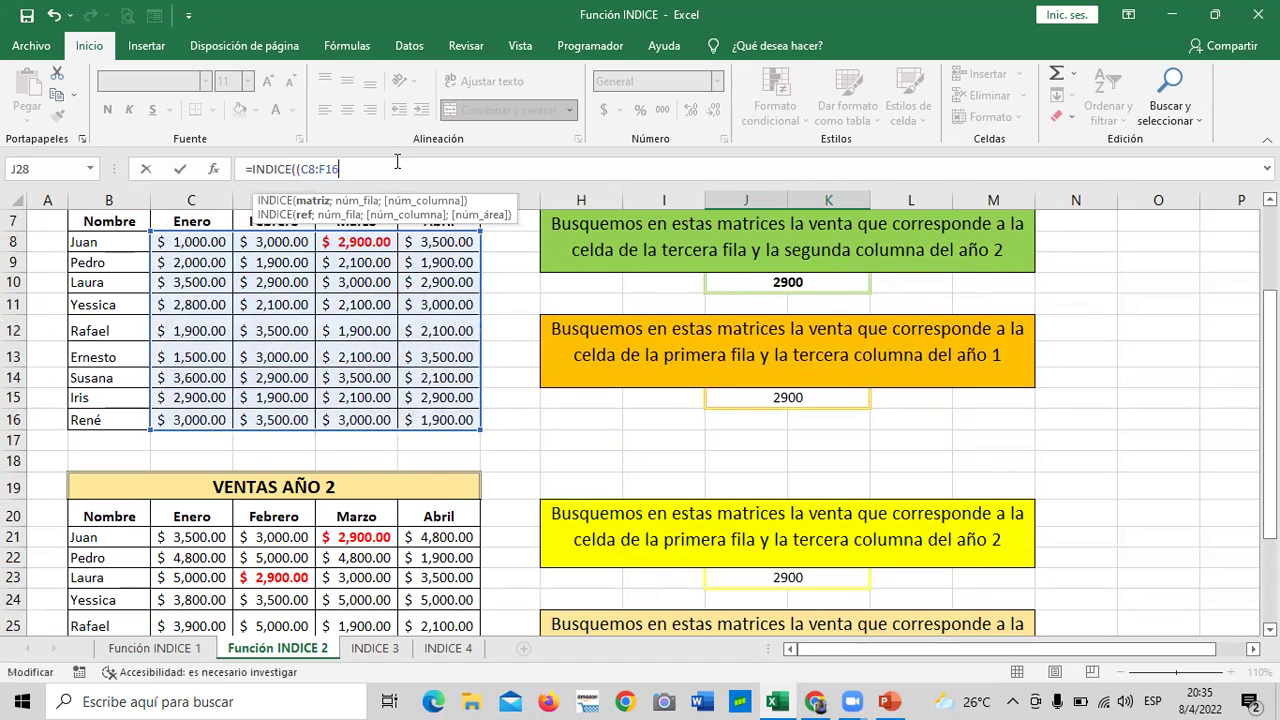
pyautogui.scroll(-2, 409, 260)
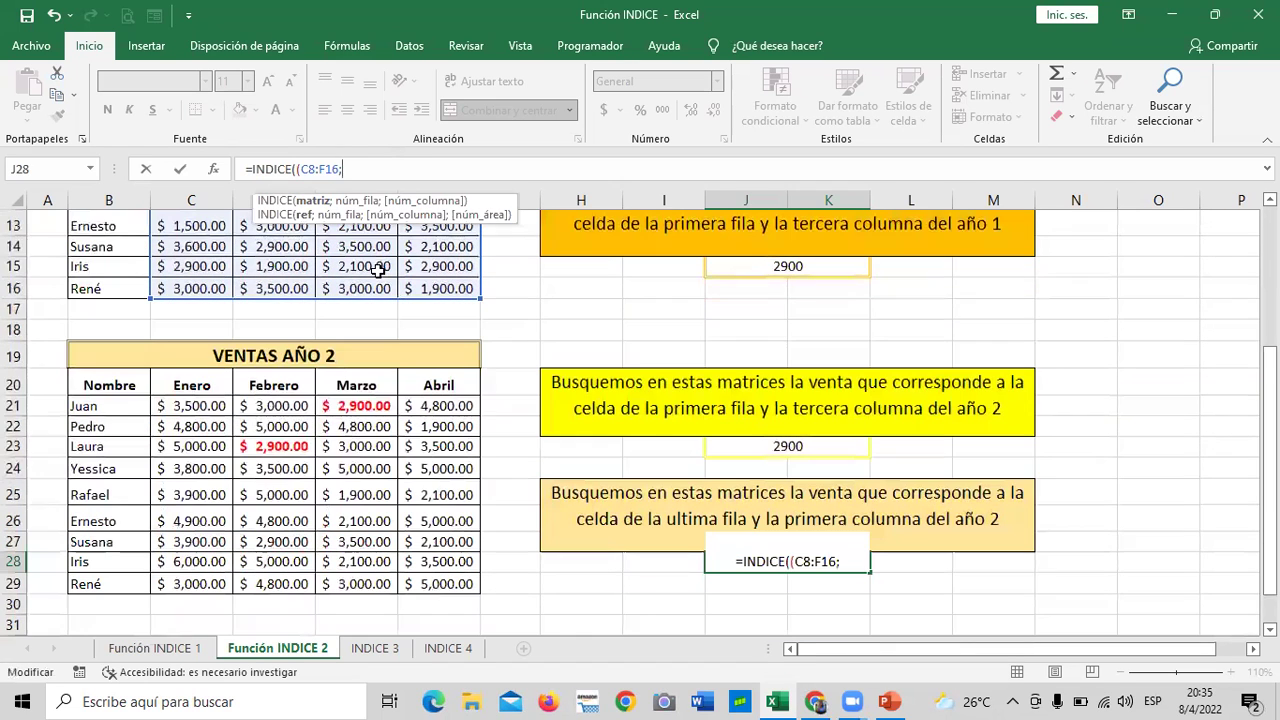
pyautogui.moveTo(188, 403)
pyautogui.mouseDown()
pyautogui.moveTo(414, 549)
pyautogui.moveTo(428, 584)
pyautogui.mouseUp()
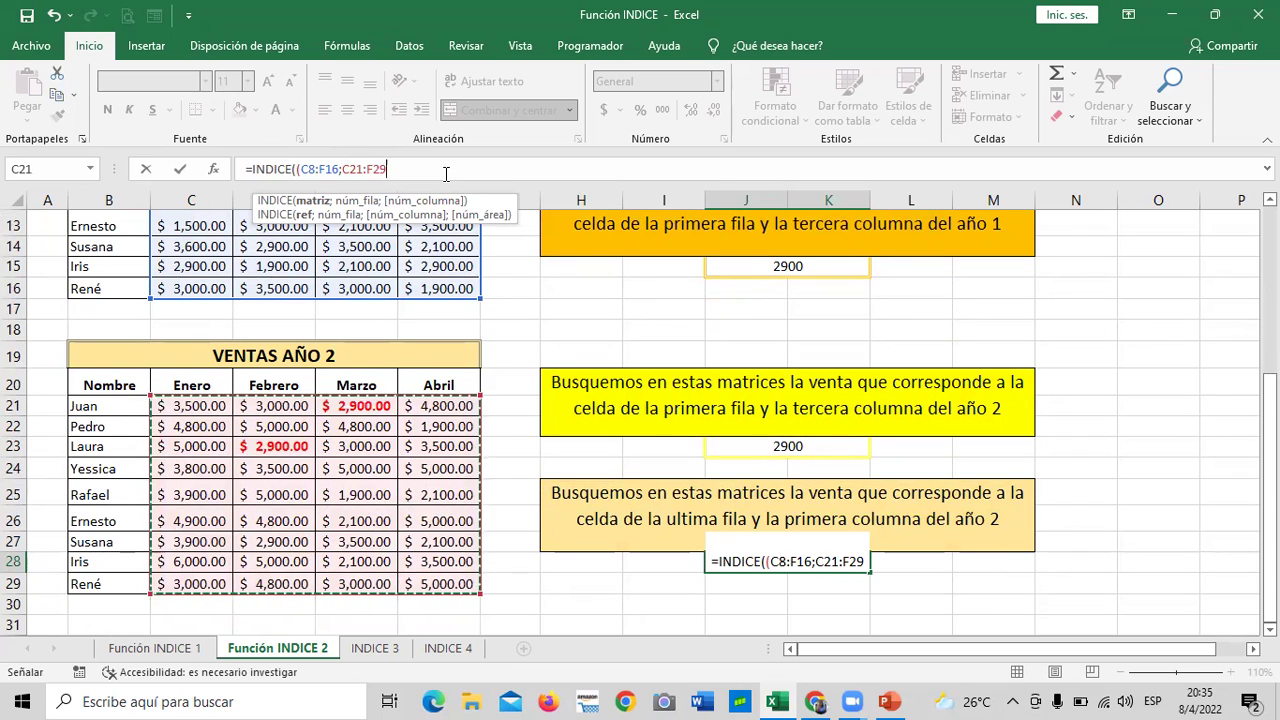
pyautogui.write(');')
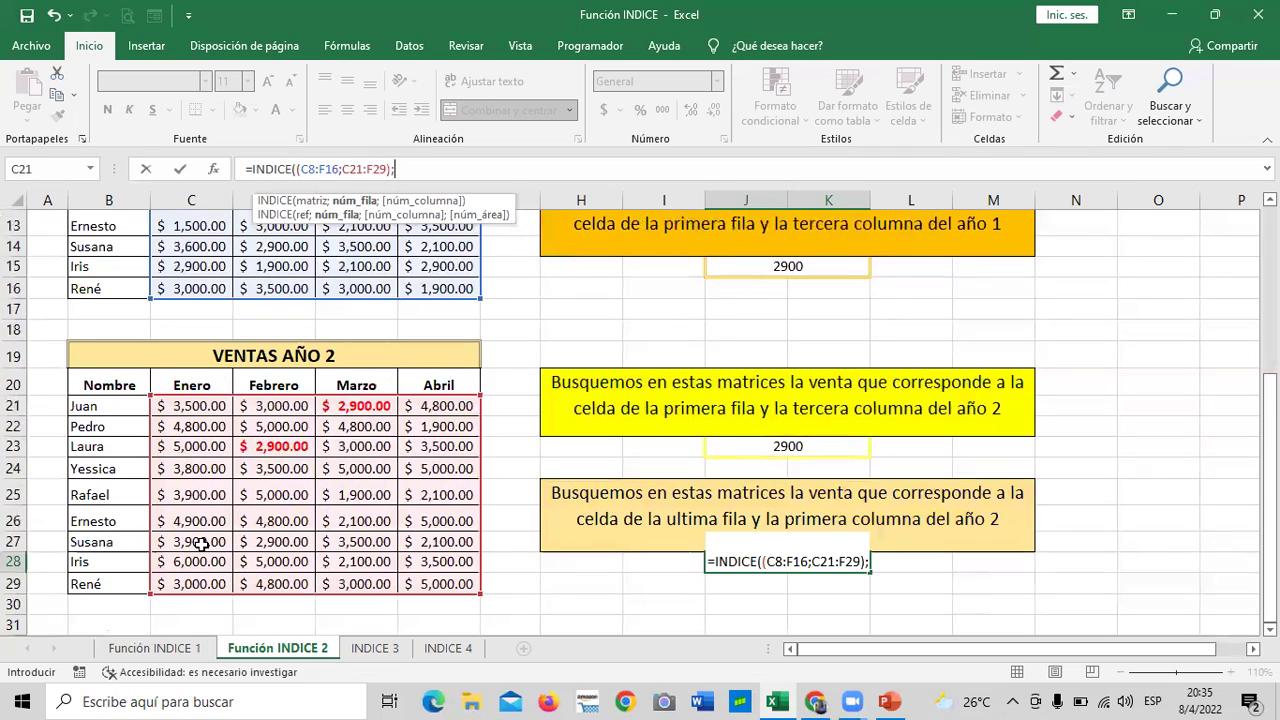
# Step: Finish the J28 formula with row 9, column 1, area 2, so it returns 3000
pyautogui.scroll(1, 201, 558)
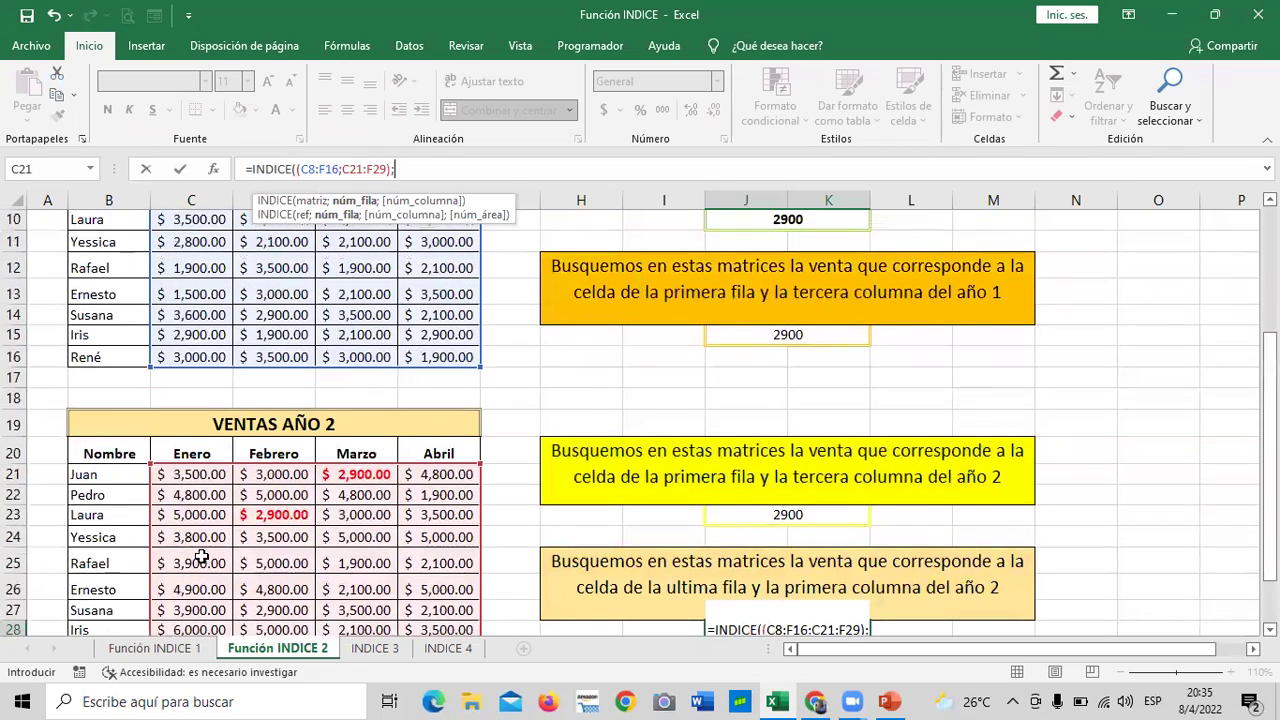
pyautogui.scroll(1, 201, 558)
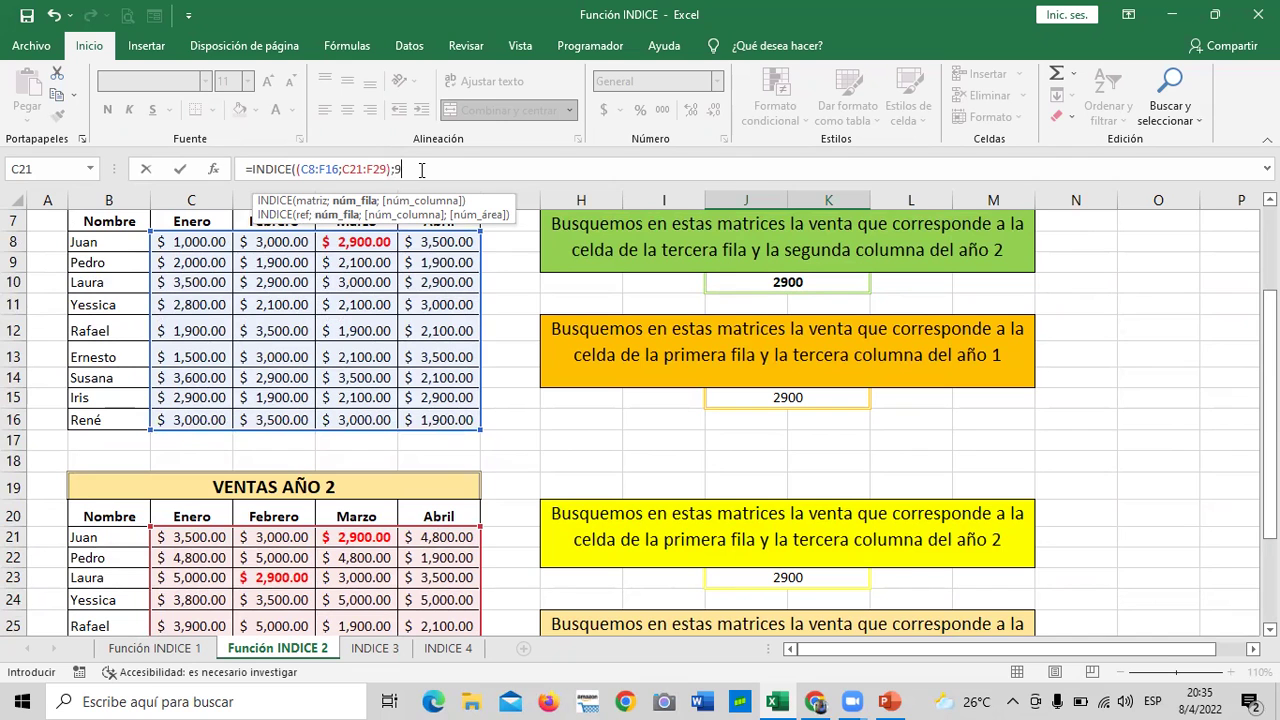
pyautogui.scroll(-1, 600, 300)
pyautogui.scroll(-1, 623, 314)
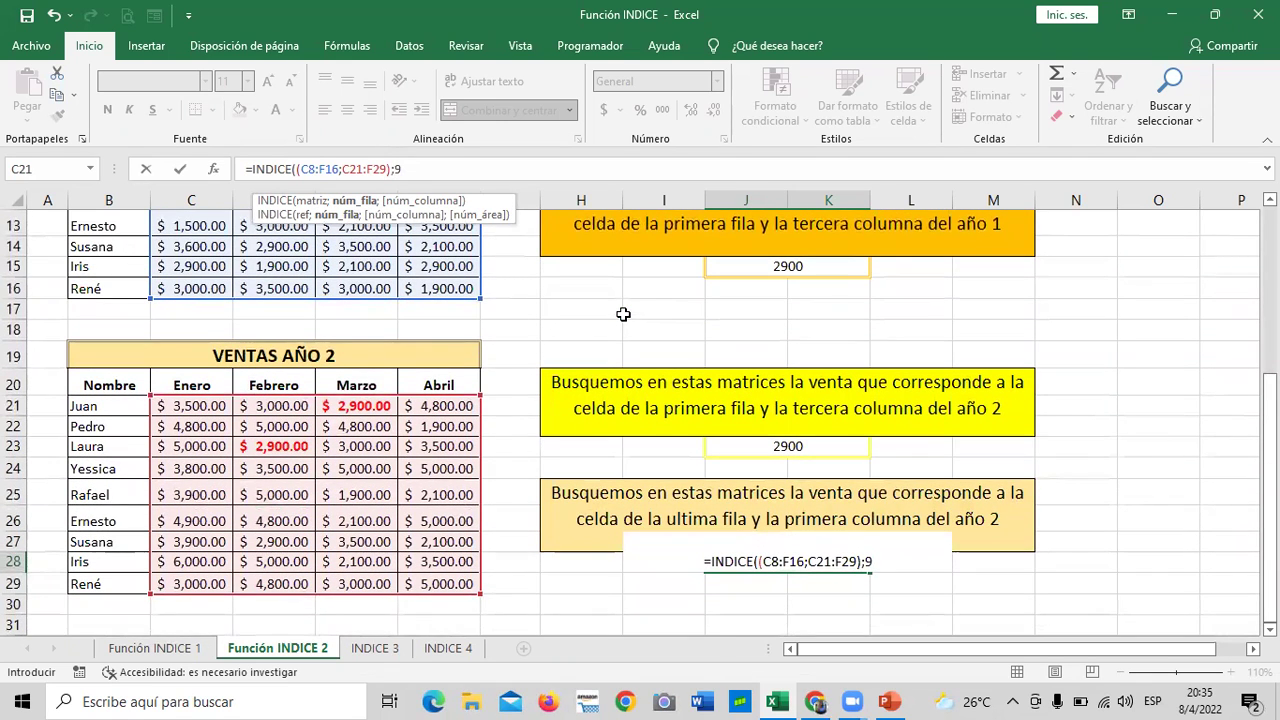
pyautogui.write(';1')
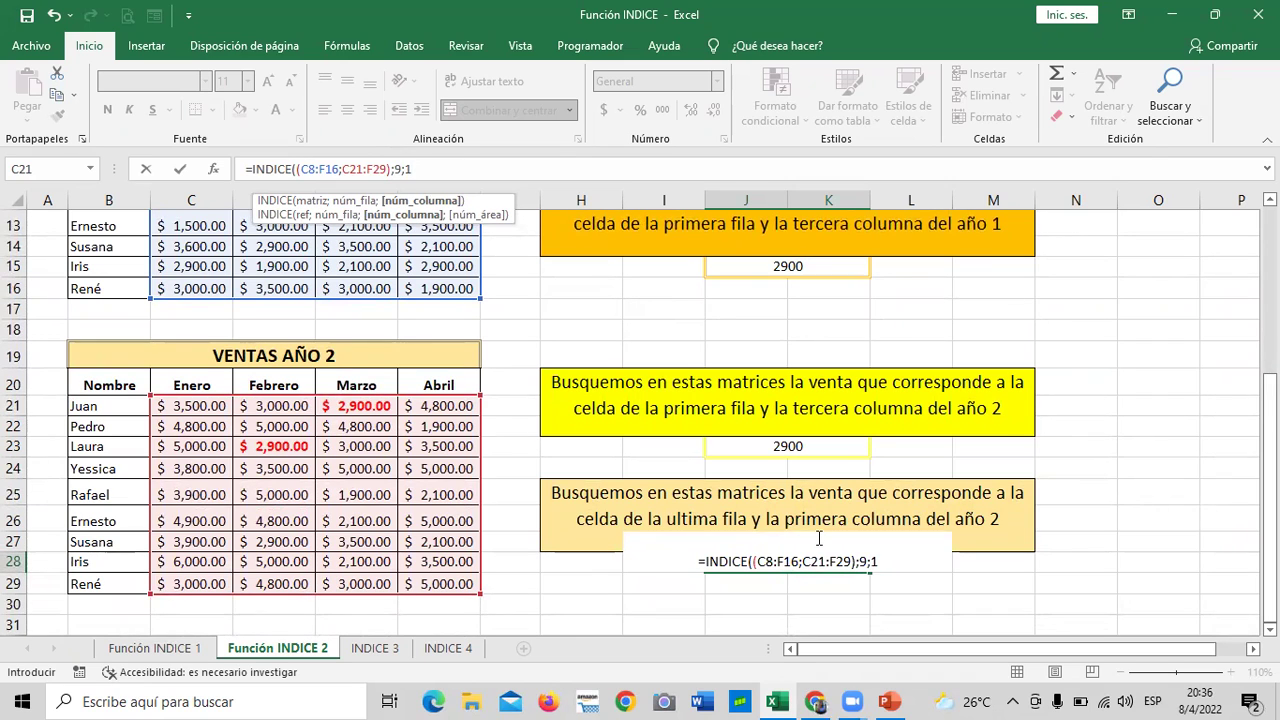
pyautogui.write(';2)')
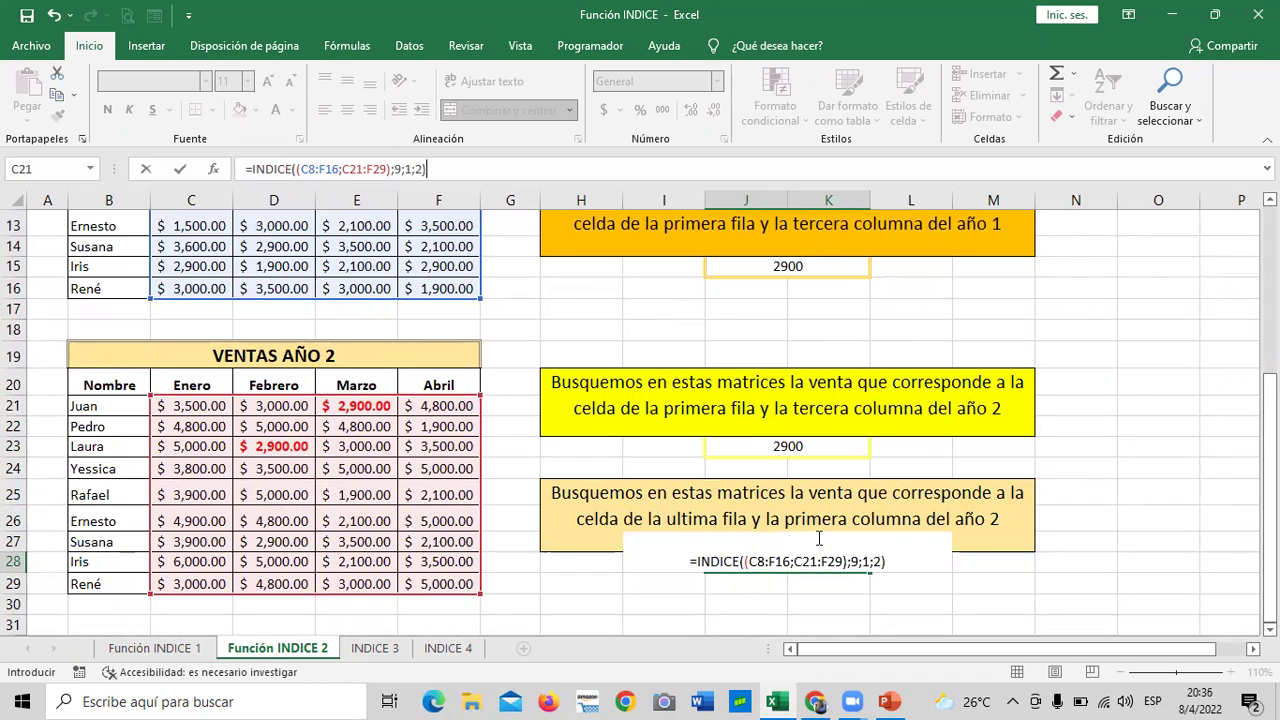
pyautogui.press('Return')
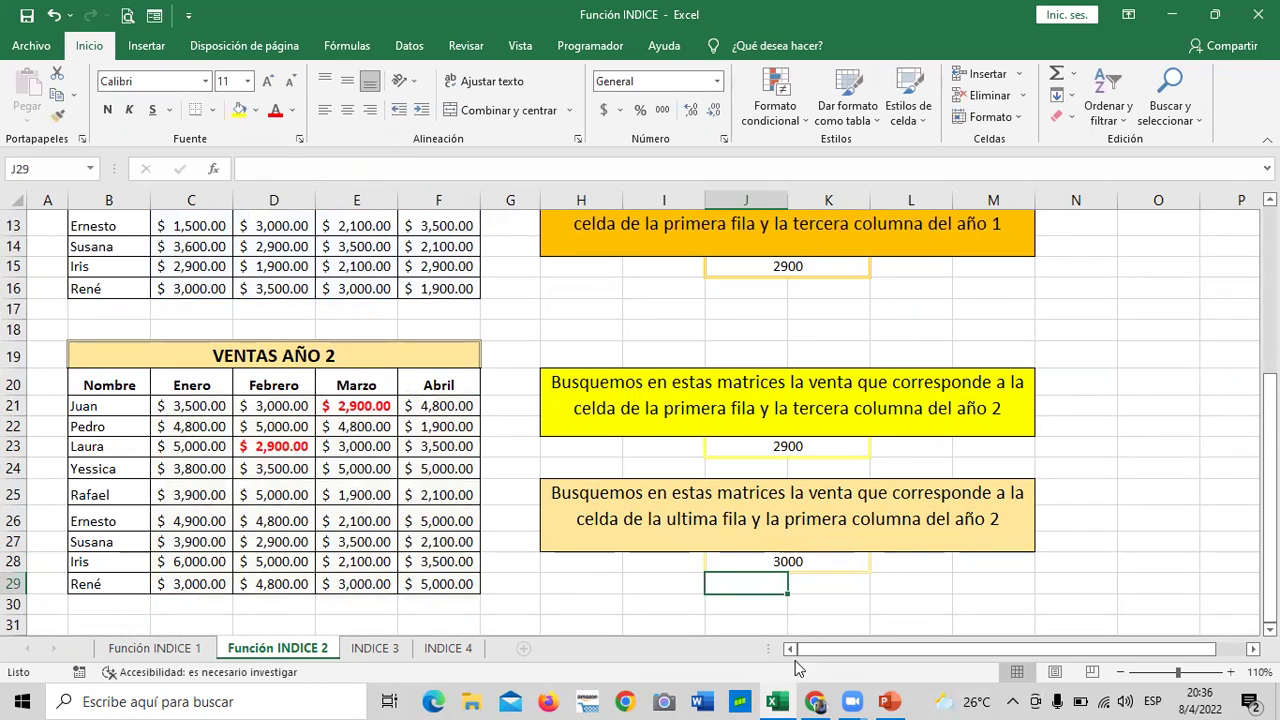
pyautogui.click(767, 562)
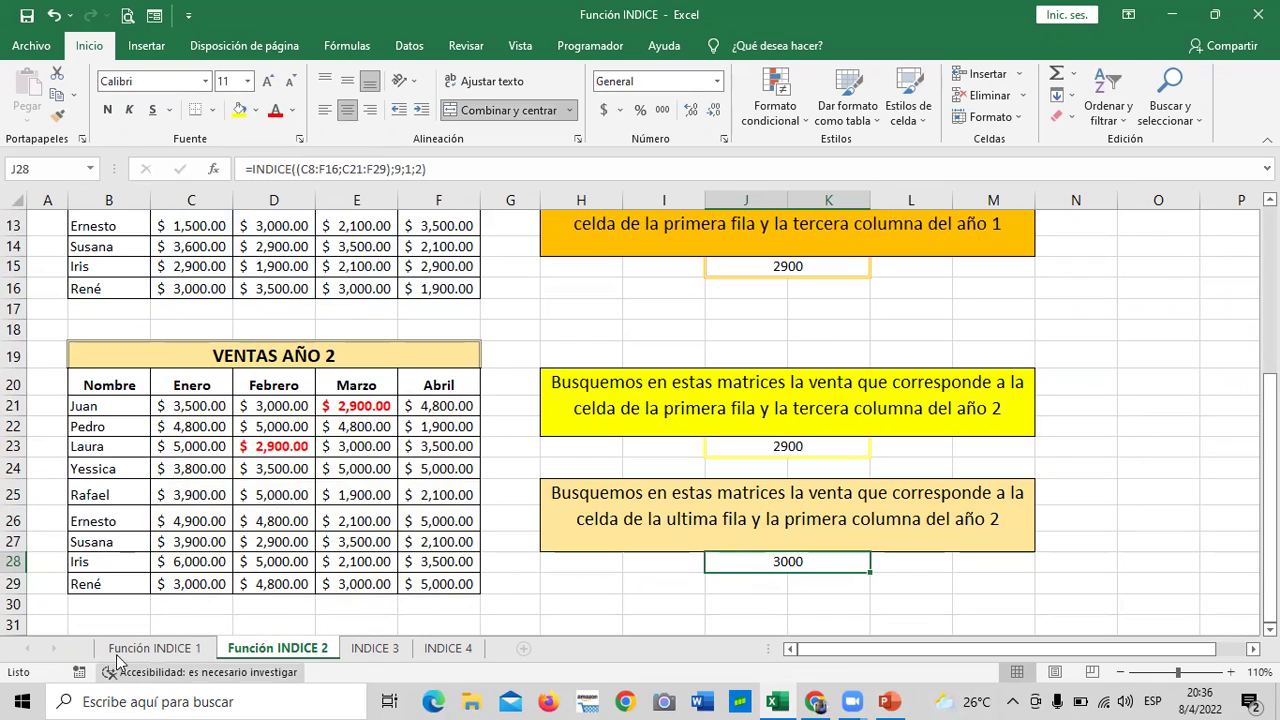
# Step: Make René's year-2 Enero value of 3,000.00 in C29 red and bold
pyautogui.click(188, 584)
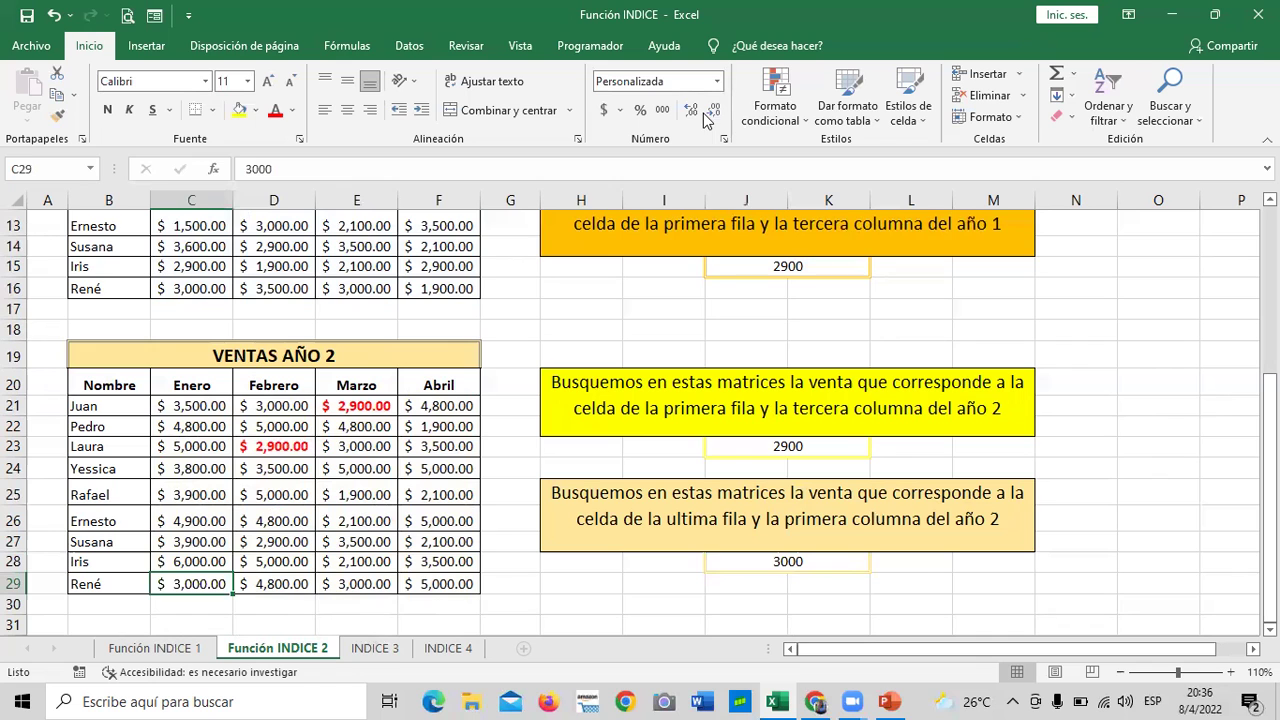
pyautogui.click(276, 110)
pyautogui.click(107, 110)
pyautogui.scroll(-2, 912, 541)
pyautogui.scroll(6, 905, 546)
pyautogui.scroll(-4, 891, 554)
pyautogui.scroll(-2, 887, 552)
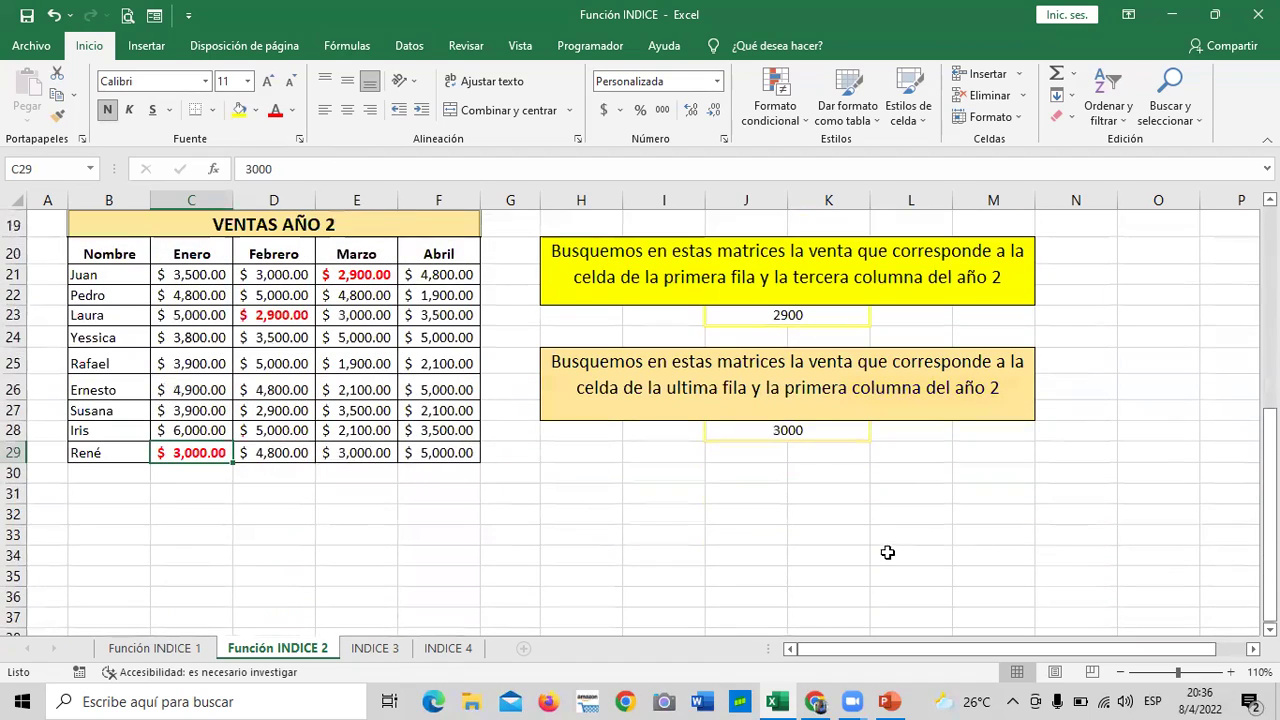
pyautogui.scroll(5, 292, 348)
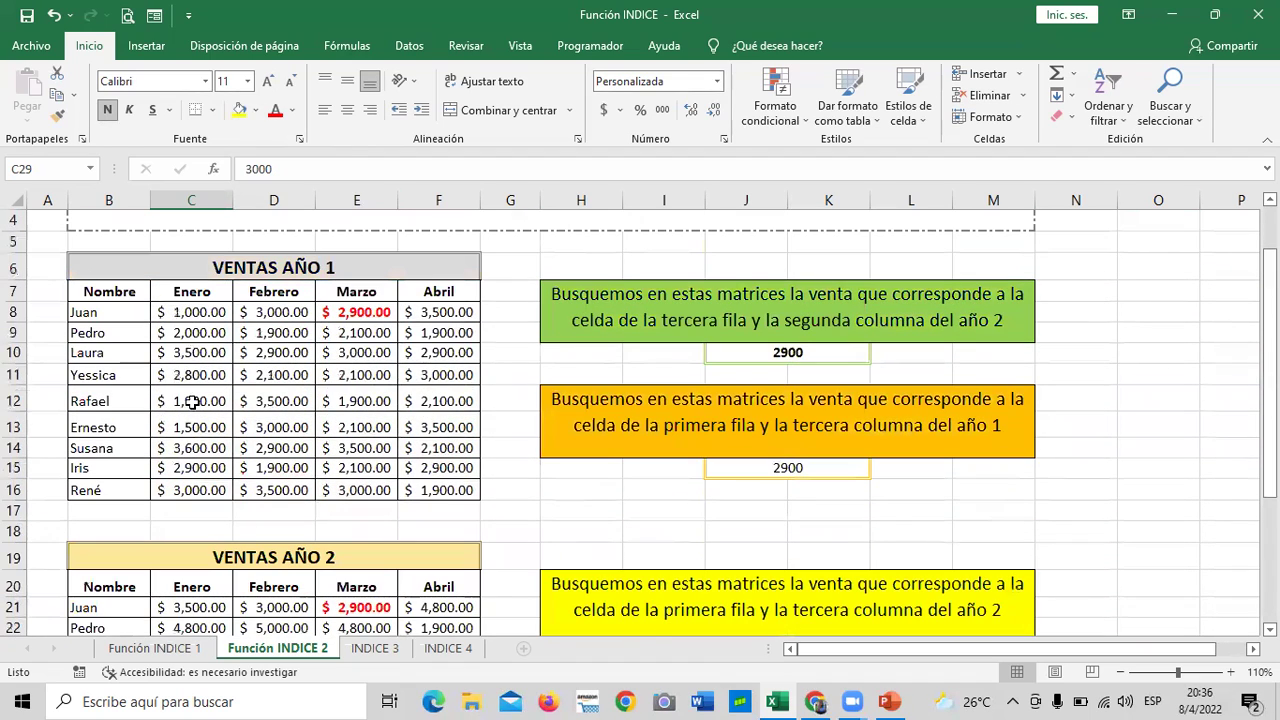
# Step: Copy the VENTAS AÑO 1 table and paste it at B33
pyautogui.moveTo(84, 267)
pyautogui.mouseDown()
pyautogui.moveTo(254, 300)
pyautogui.moveTo(375, 490)
pyautogui.mouseUp()
pyautogui.rightClick(349, 341)
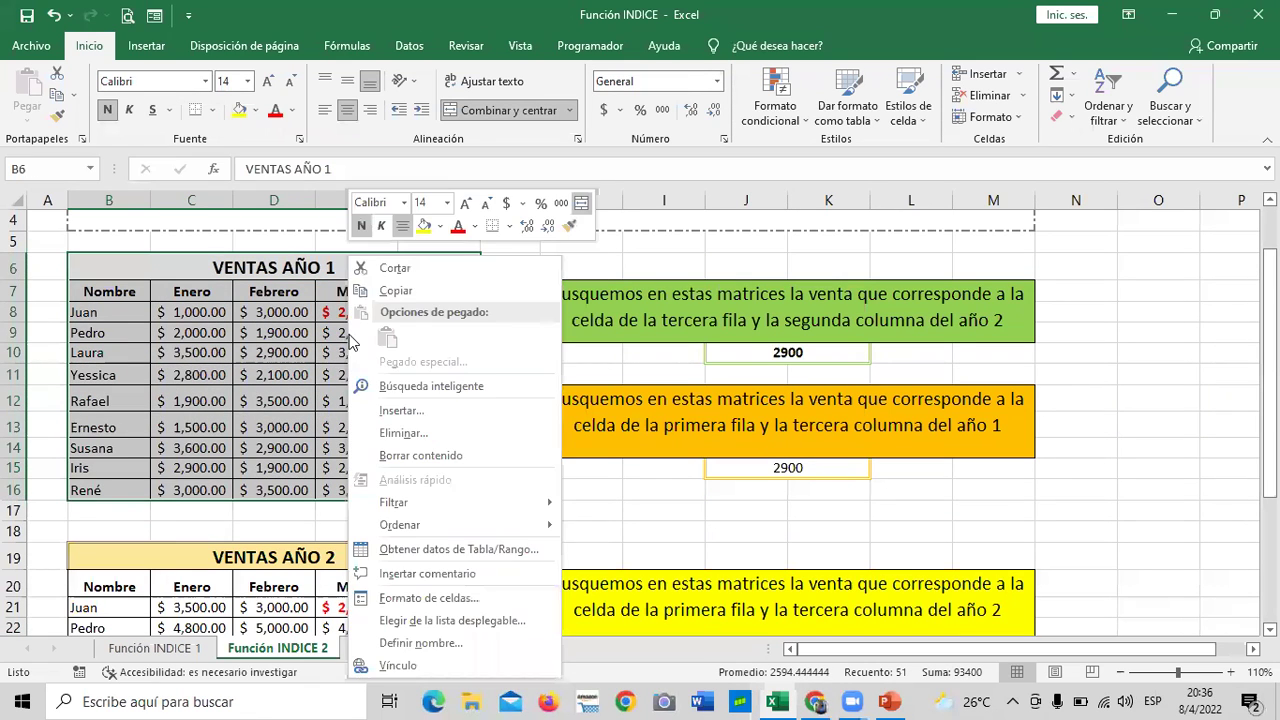
pyautogui.click(420, 291)
pyautogui.scroll(-5, 449, 531)
pyautogui.scroll(-3, 252, 410)
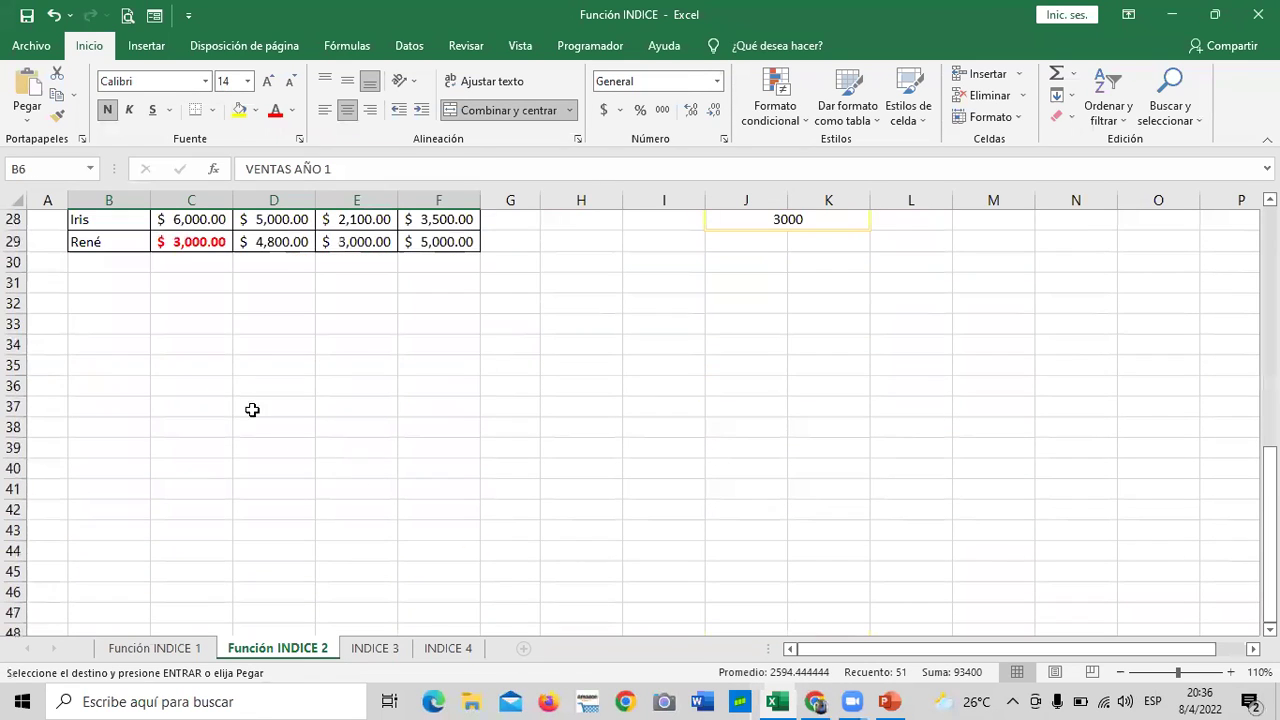
pyautogui.click(100, 327)
pyautogui.hotkey('ctrl', 'v')
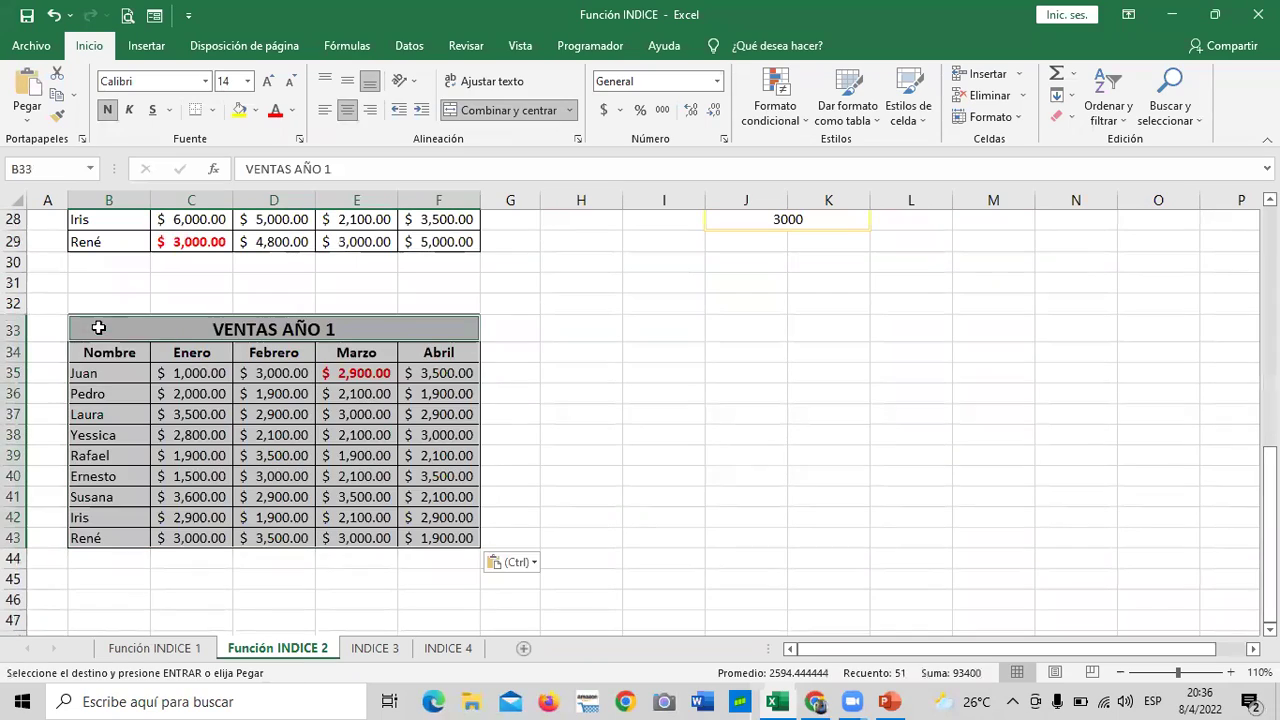
# Step: Deselect the pasted table and select cell I37
pyautogui.click(655, 452)
pyautogui.scroll(5, 690, 475)
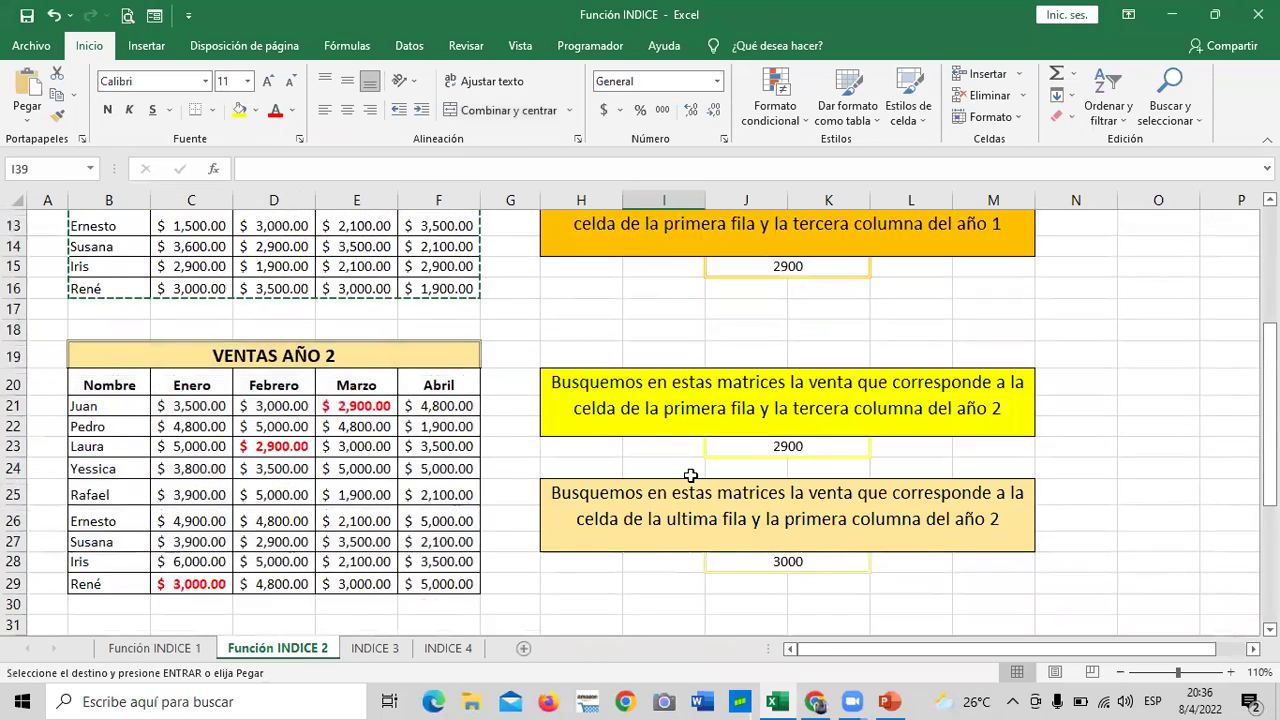
pyautogui.scroll(-3, 692, 480)
pyautogui.scroll(5, 737, 537)
pyautogui.scroll(-2, 722, 530)
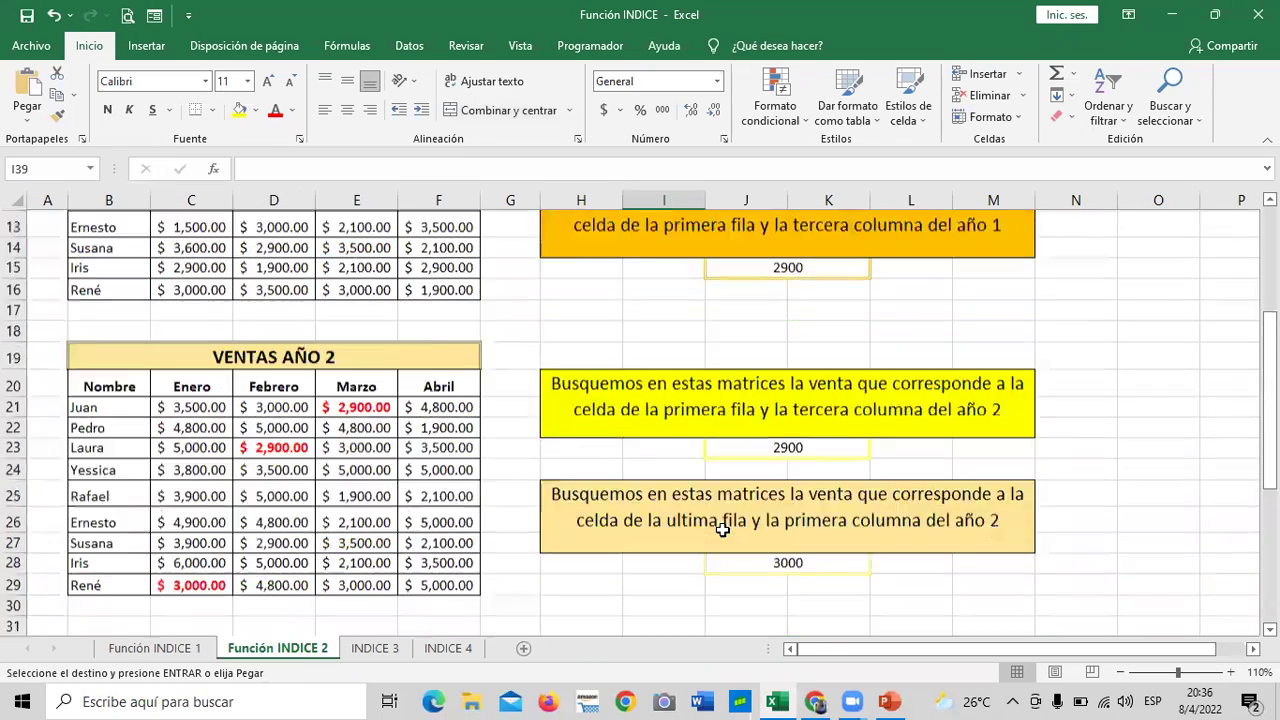
pyautogui.scroll(-6, 722, 530)
pyautogui.click(748, 370)
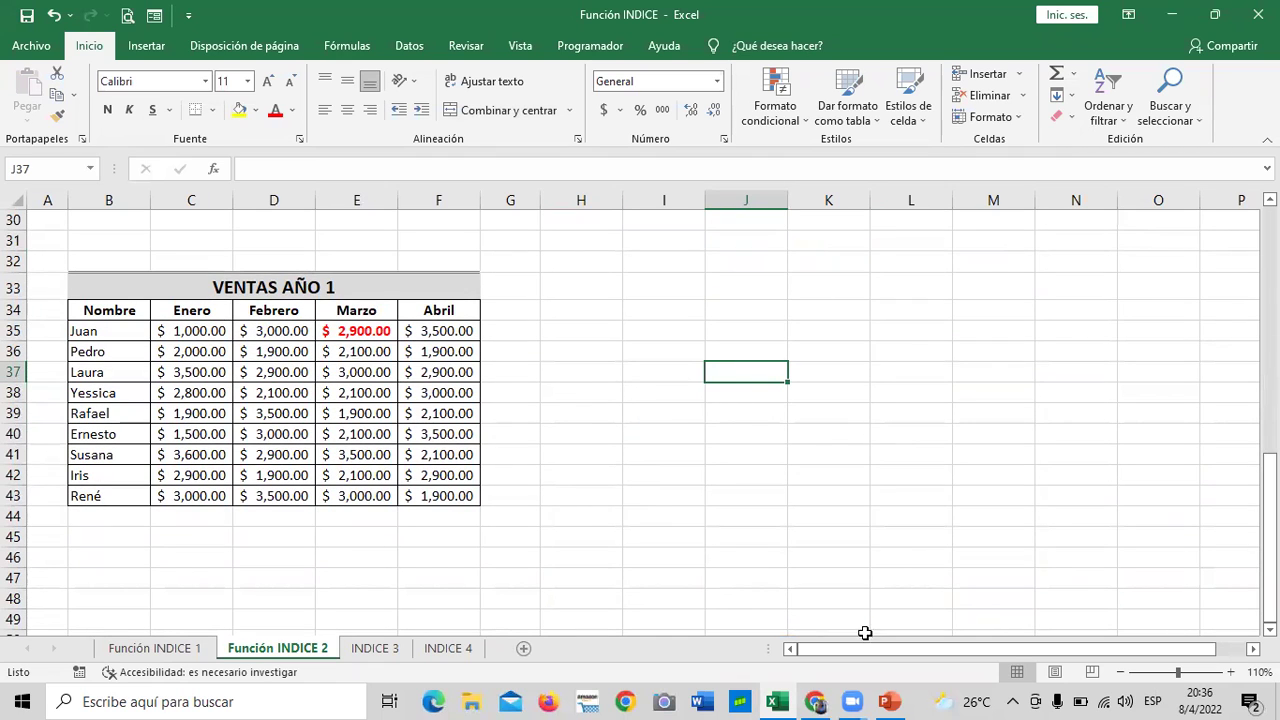
pyautogui.click(662, 367)
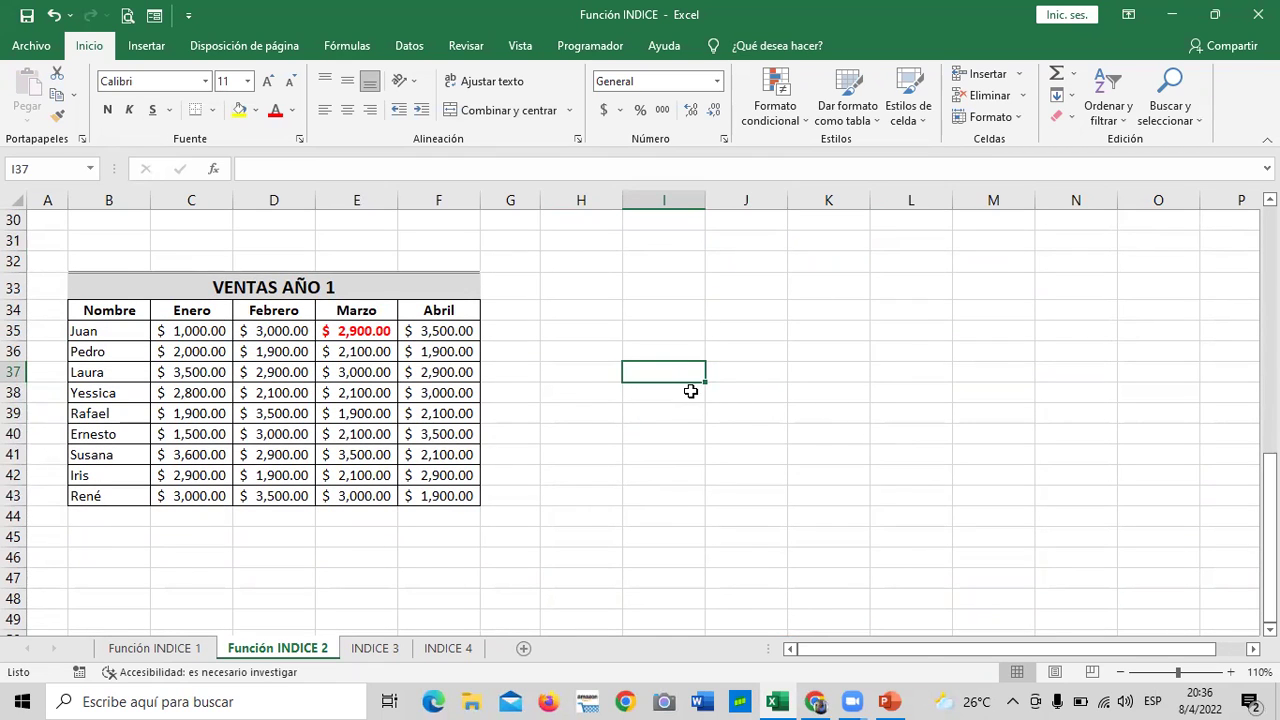
# Step: In I37, start an INDICE formula over three areas: C8:F16, C21:F29 and C35:F43
pyautogui.write('=')
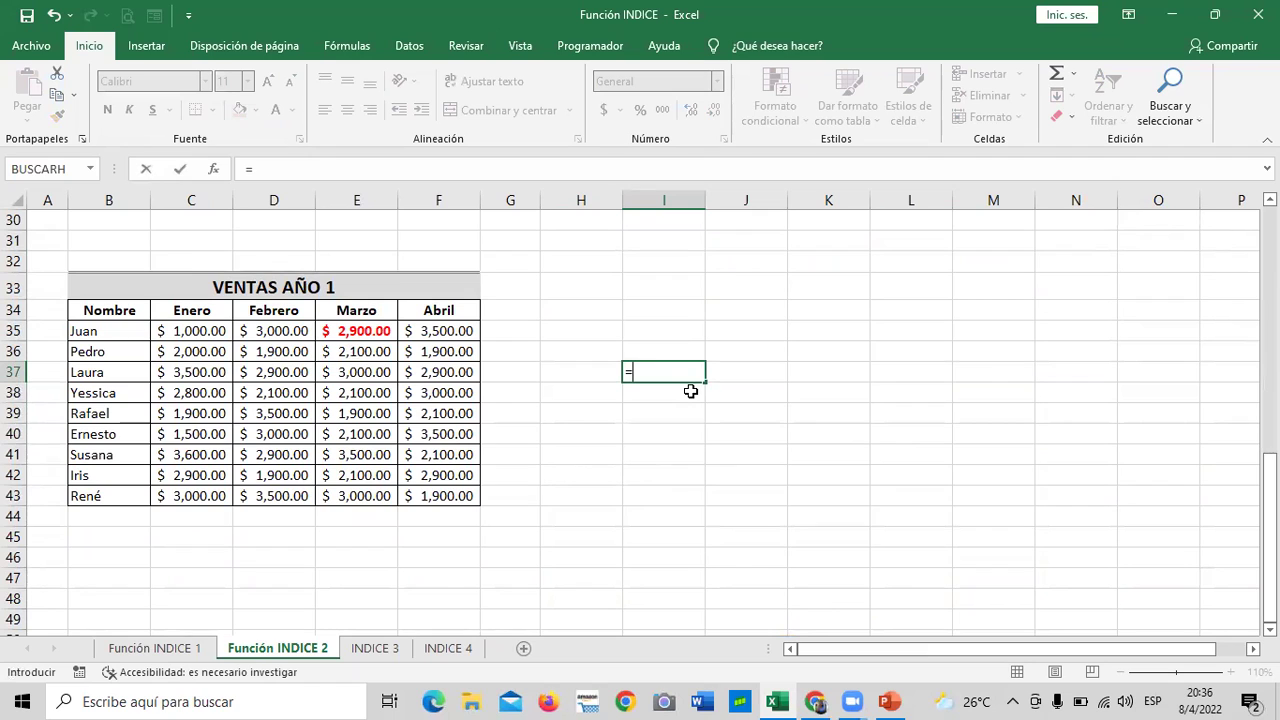
pyautogui.write('INDICE')
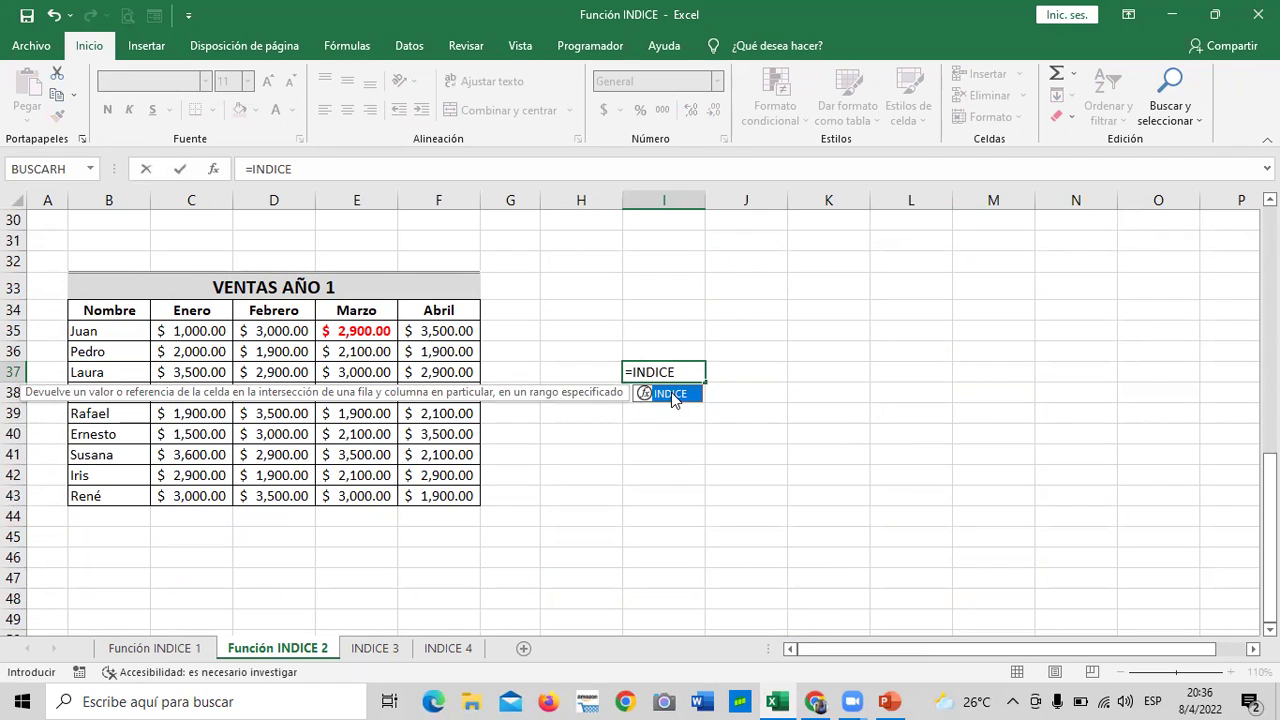
pyautogui.doubleClick(672, 394)
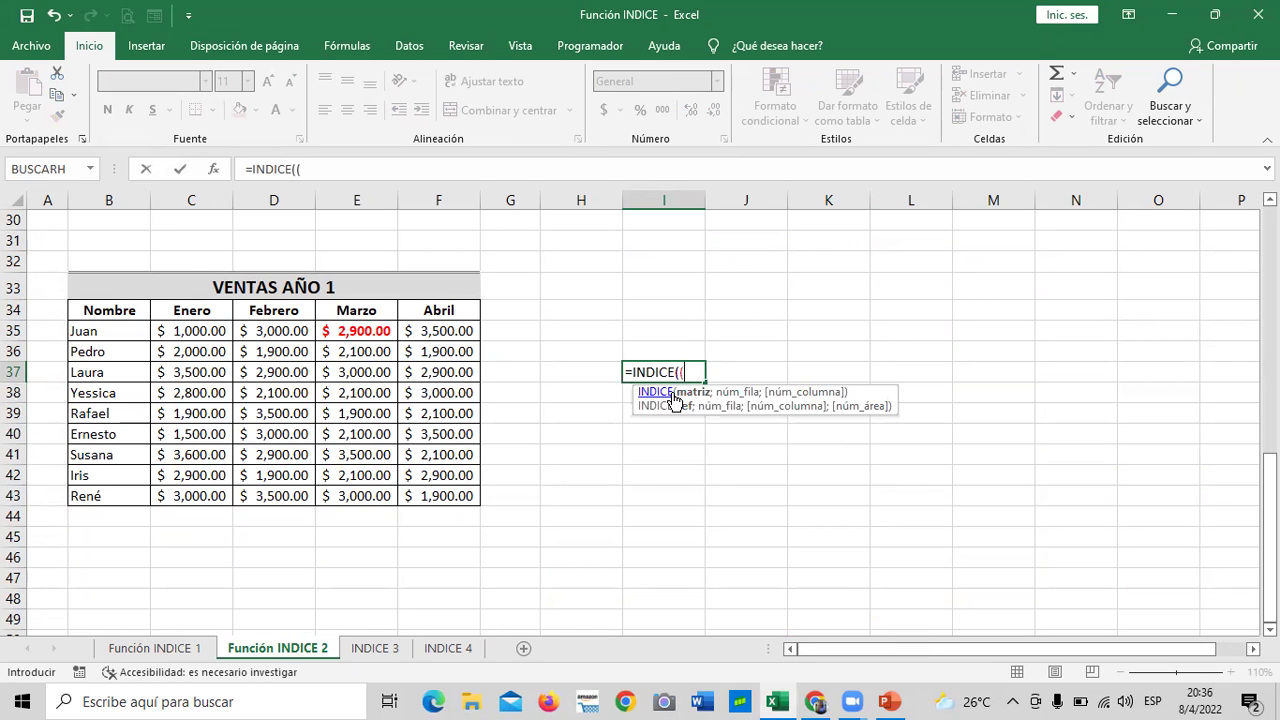
pyautogui.scroll(5, 378, 432)
pyautogui.scroll(3, 362, 418)
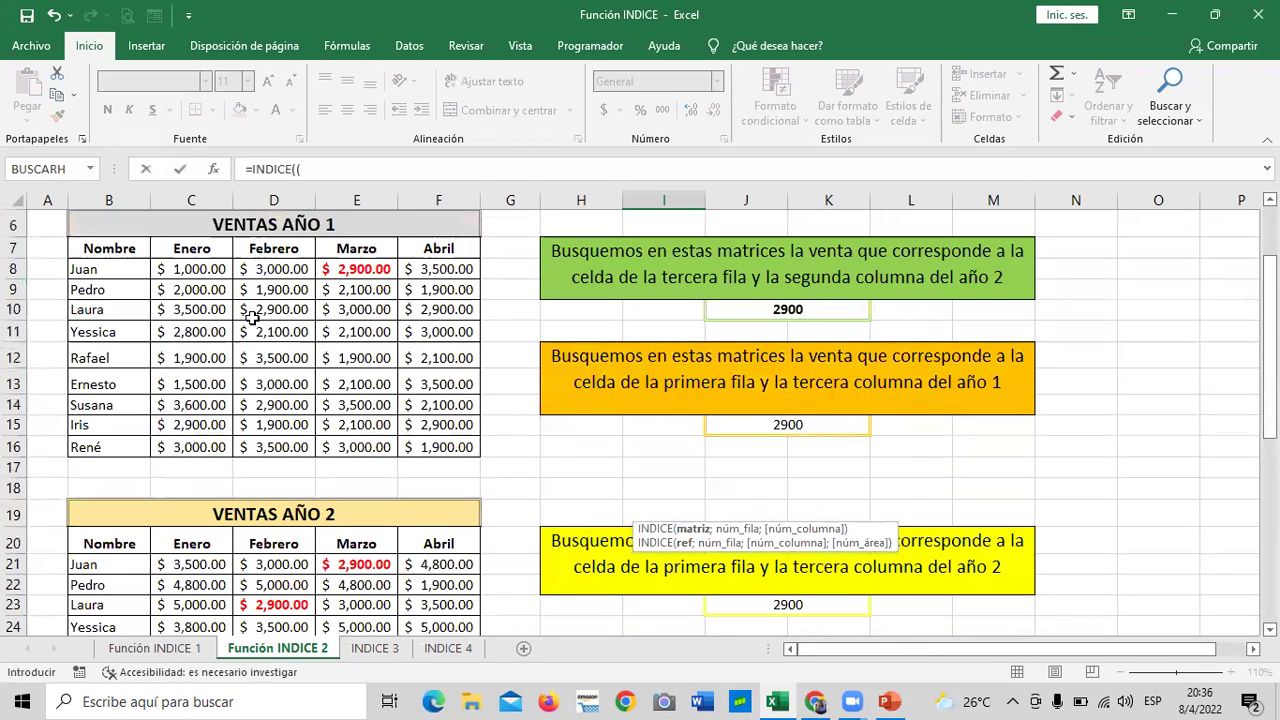
pyautogui.moveTo(190, 265); pyautogui.dragTo(440, 447)
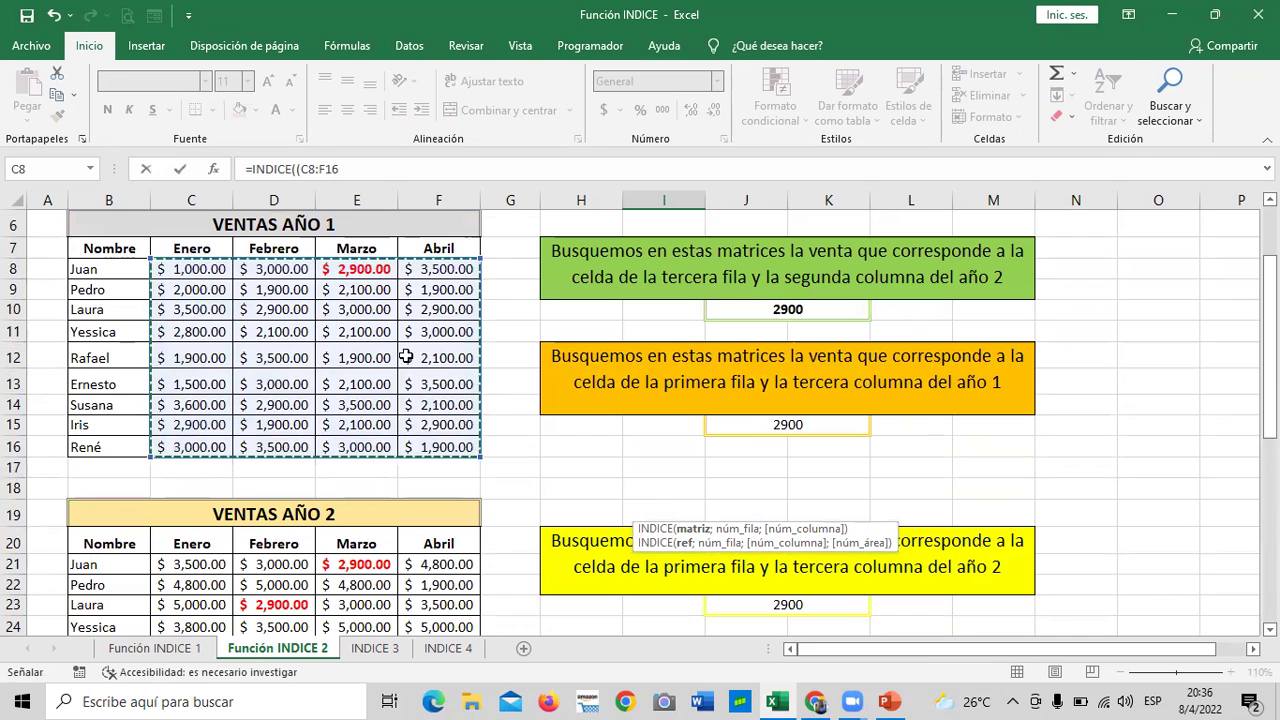
pyautogui.click(417, 167)
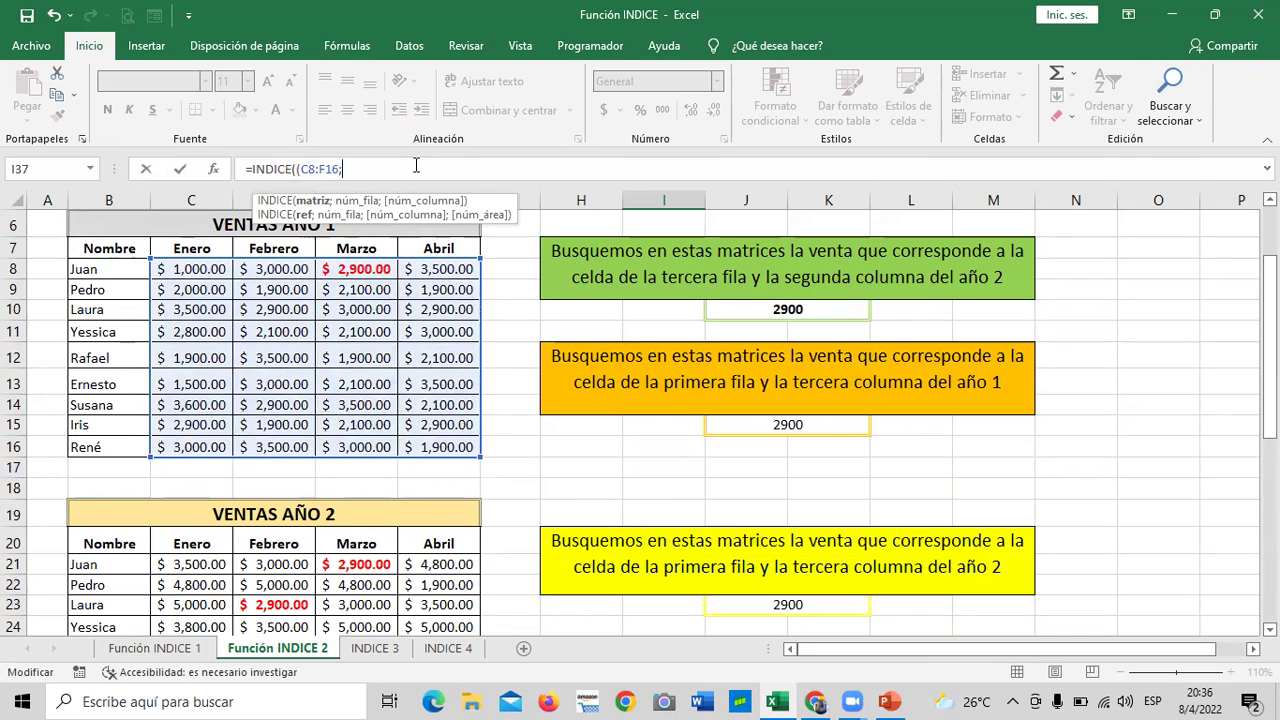
pyautogui.scroll(-4, 406, 318)
pyautogui.moveTo(168, 294); pyautogui.dragTo(418, 467)
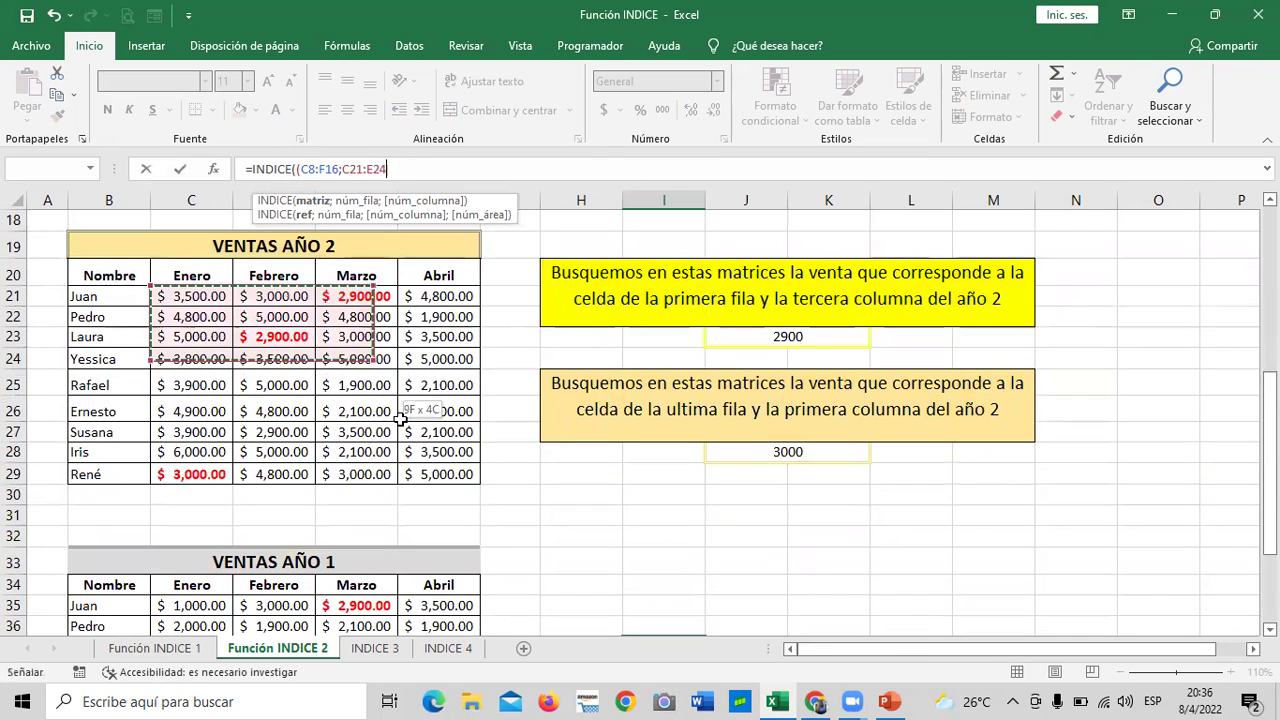
pyautogui.write(';')
pyautogui.scroll(-3, 448, 361)
pyautogui.moveTo(170, 391); pyautogui.dragTo(442, 552)
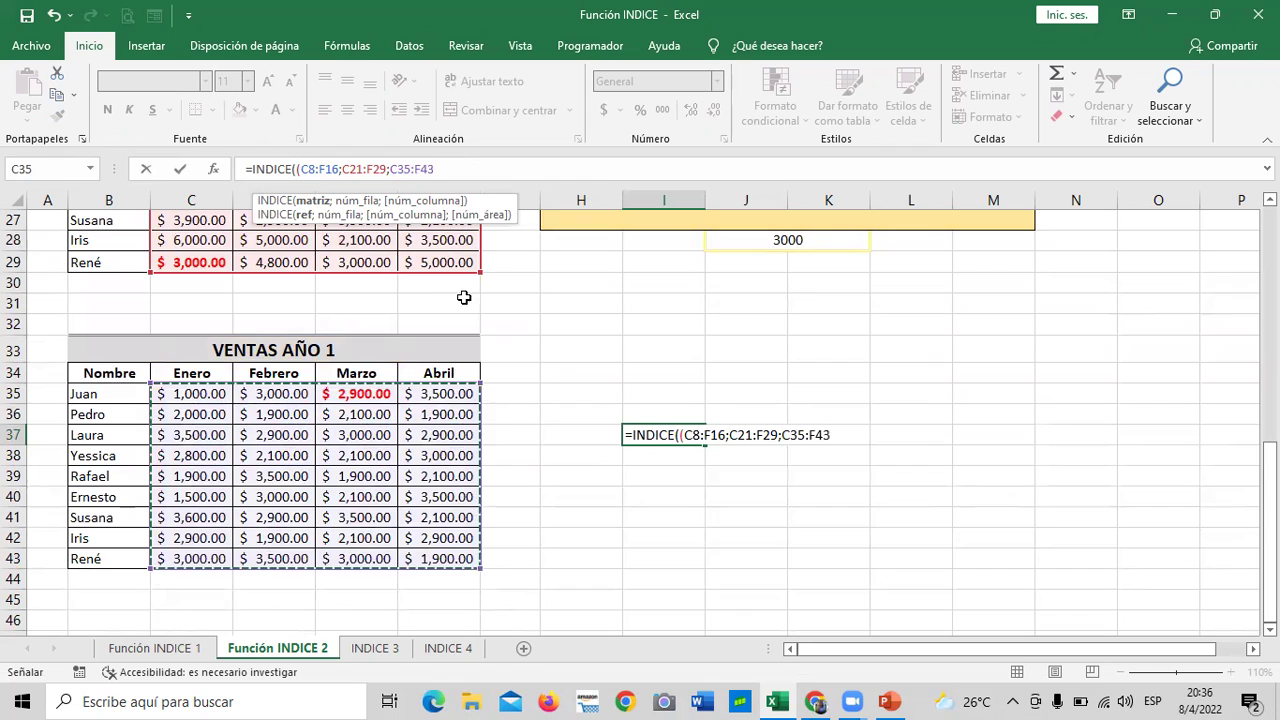
pyautogui.write(')')
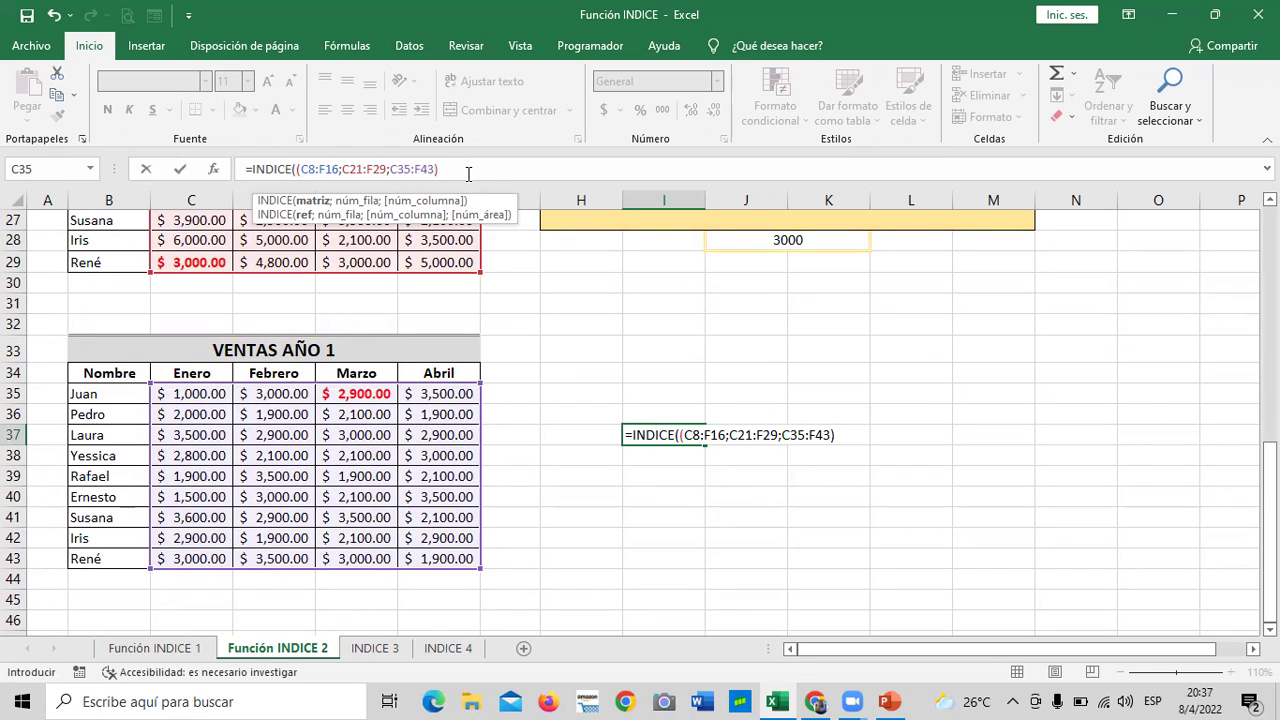
# Step: Finish the I37 formula with row 3, column 3, area 3, so it returns 3000
pyautogui.write(';3')
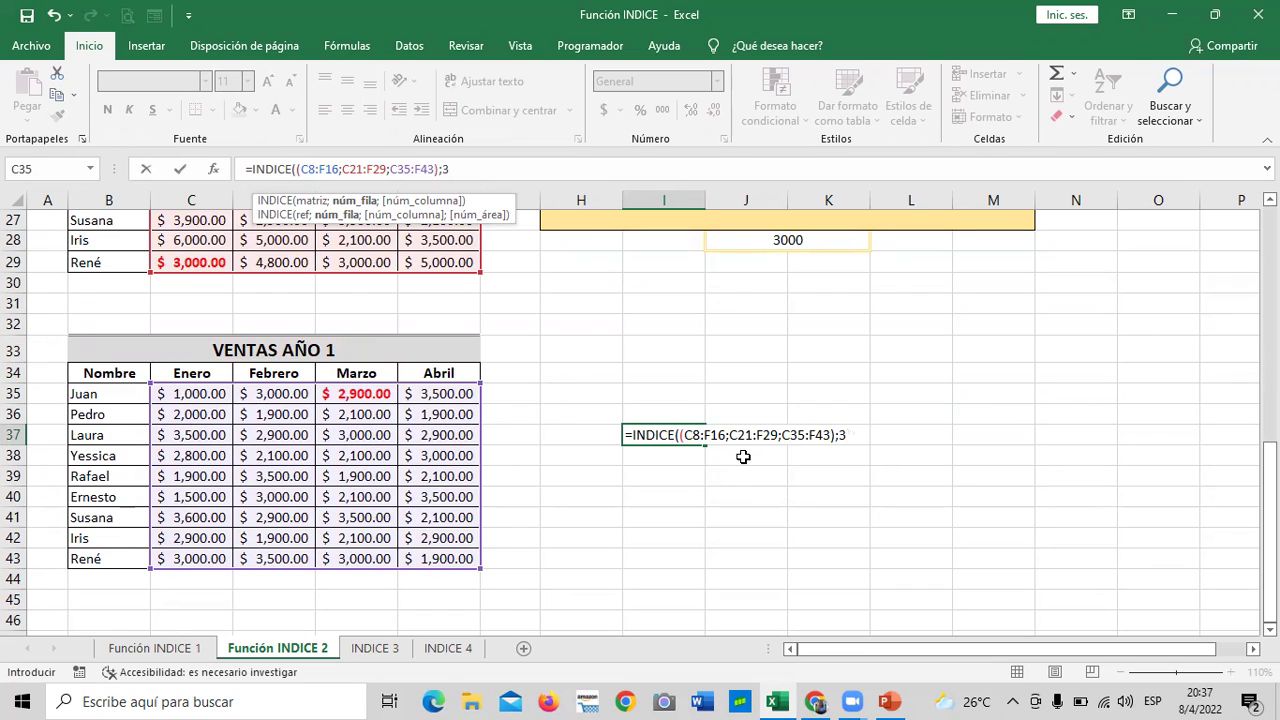
pyautogui.write(';3;')
pyautogui.press('BackSpace')
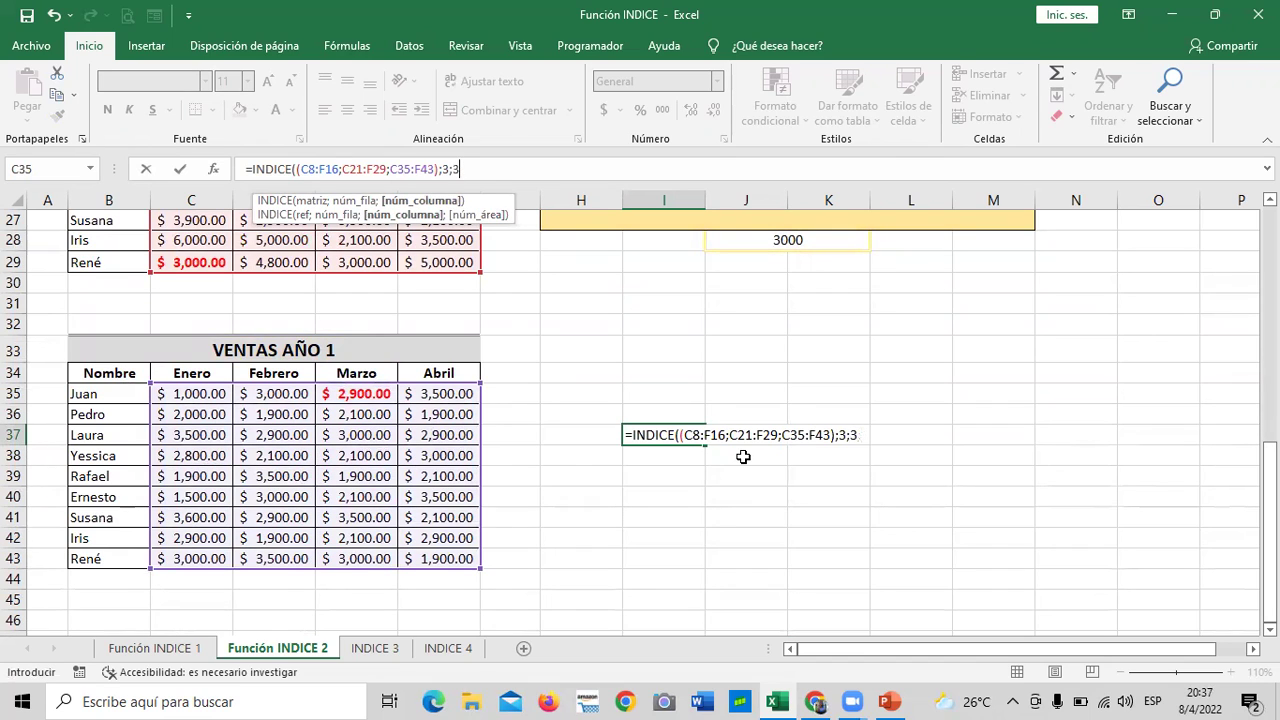
pyautogui.write(';3')
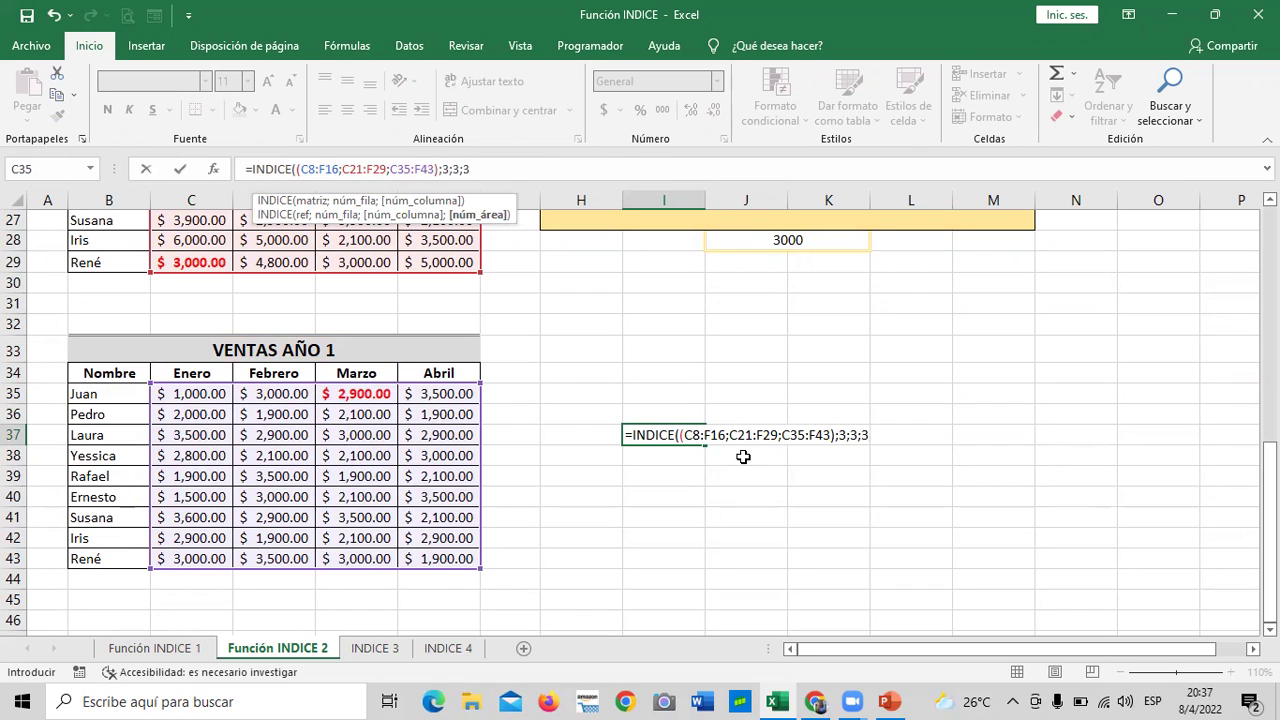
pyautogui.write(')')
pyautogui.press('Return')
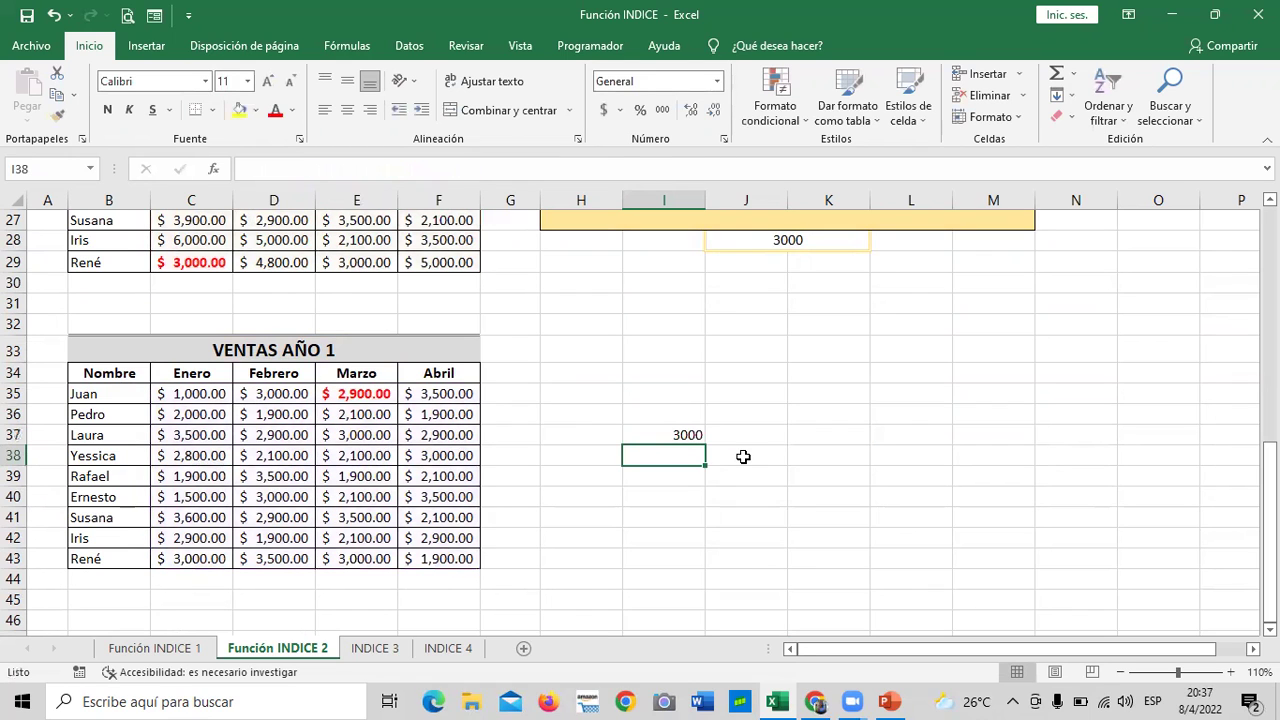
# Step: Make Laura's Marzo sale of 3,000.00 in E37 red and bold
pyautogui.click(671, 435)
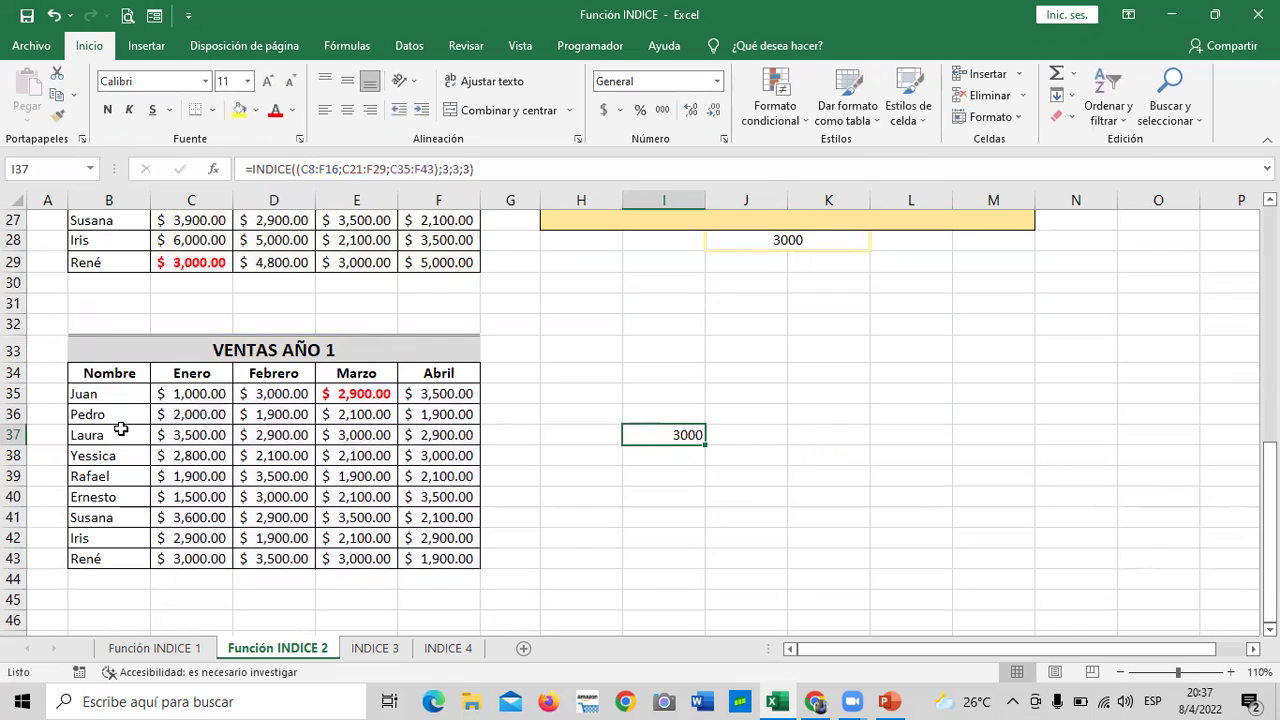
pyautogui.click(357, 435)
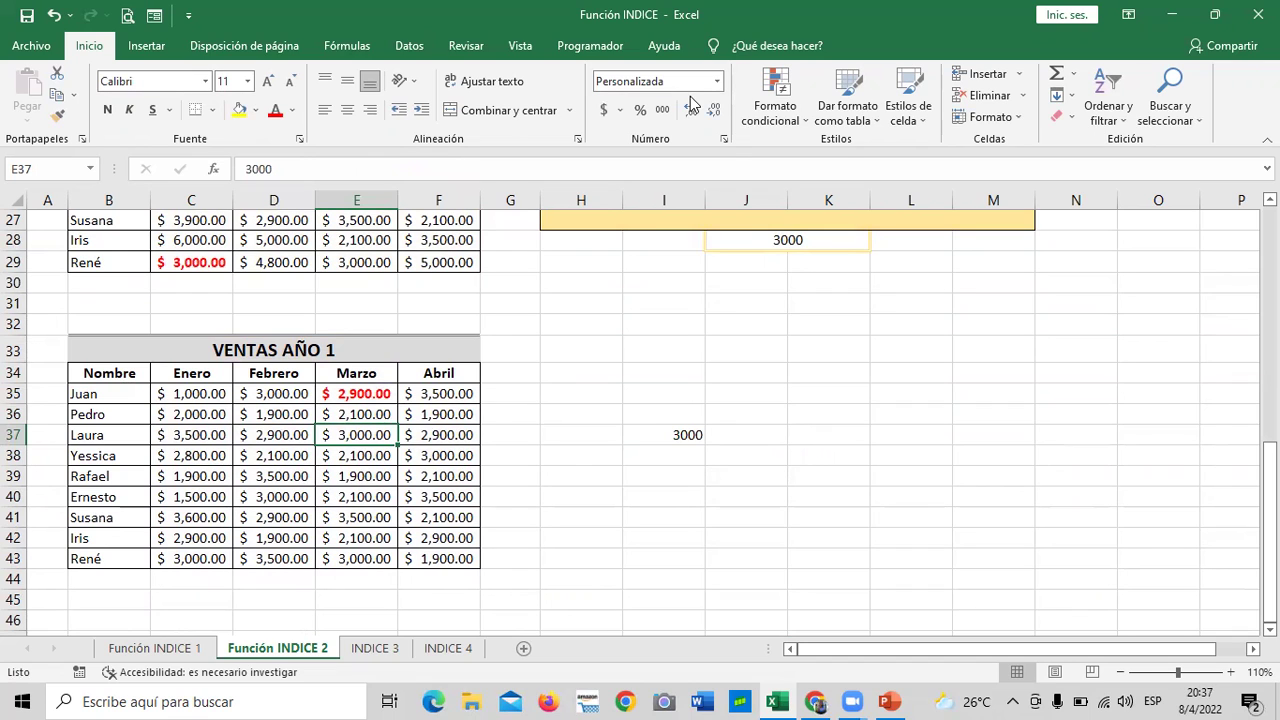
pyautogui.click(275, 110)
pyautogui.click(107, 110)
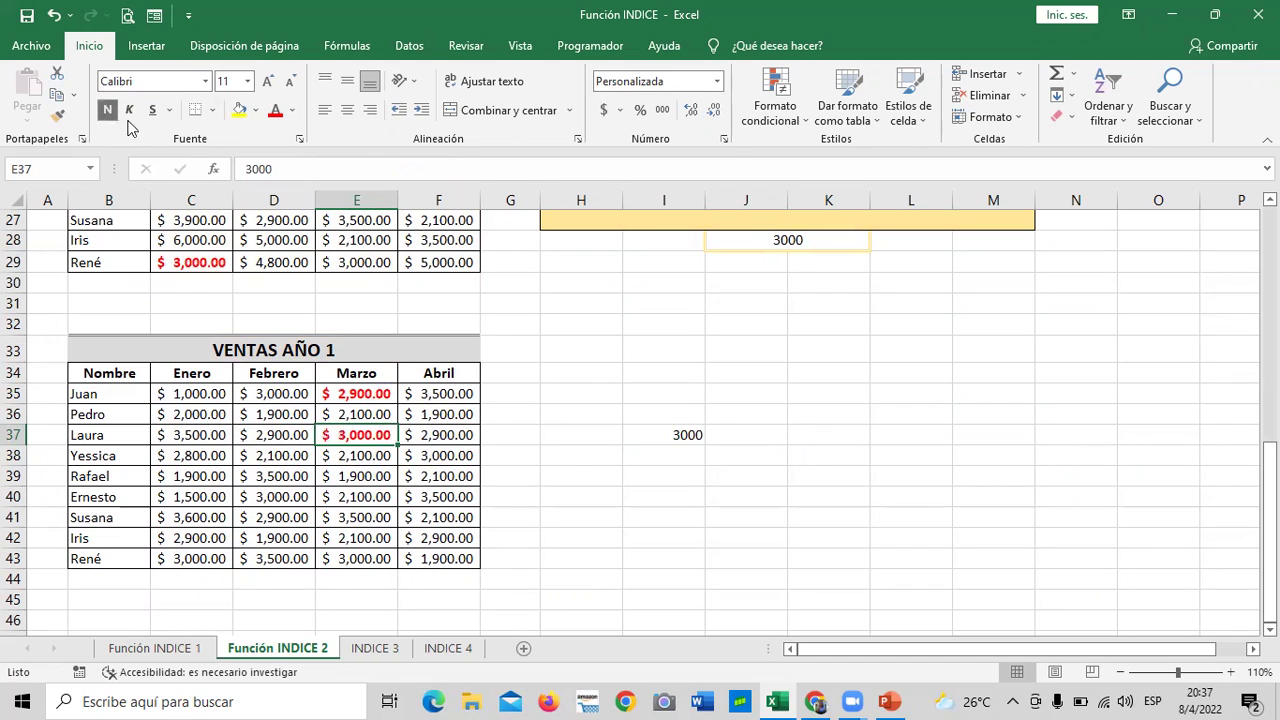
pyautogui.click(640, 472)
# Step: Review the INDICE formula in I37 alongside the sales tables
pyautogui.click(653, 438)
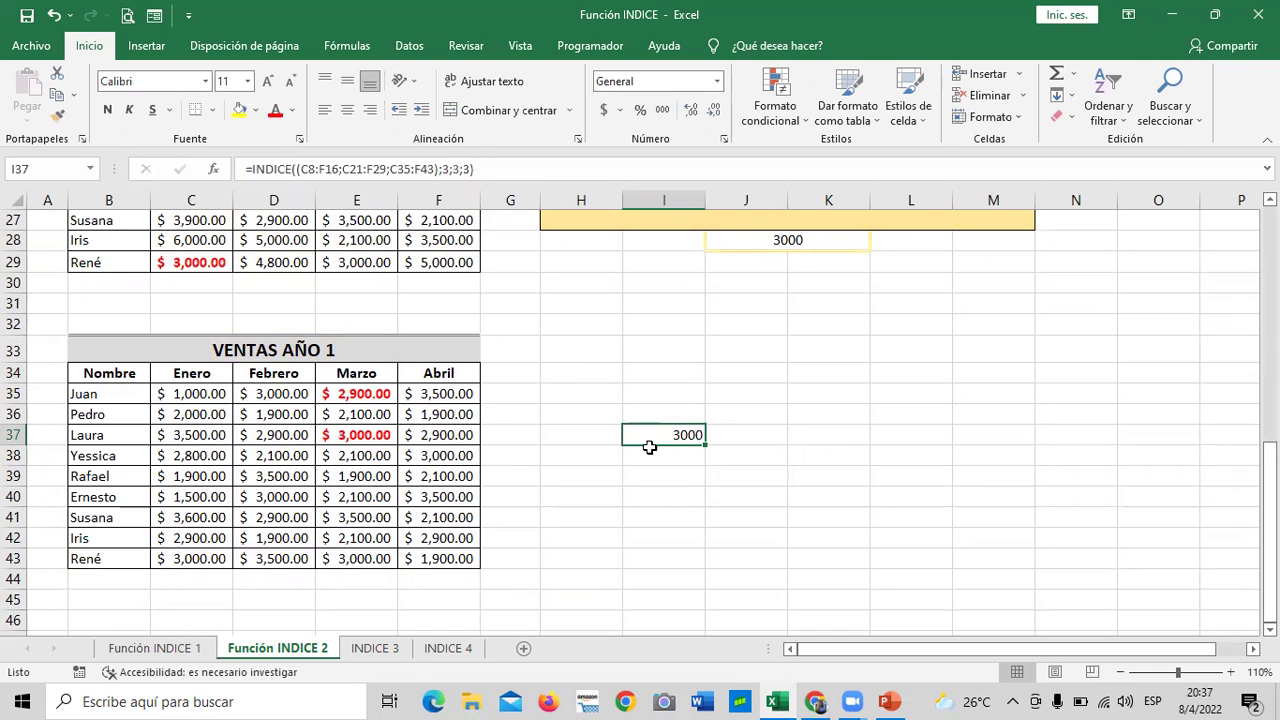
pyautogui.scroll(4, 648, 442)
pyautogui.scroll(5, 643, 447)
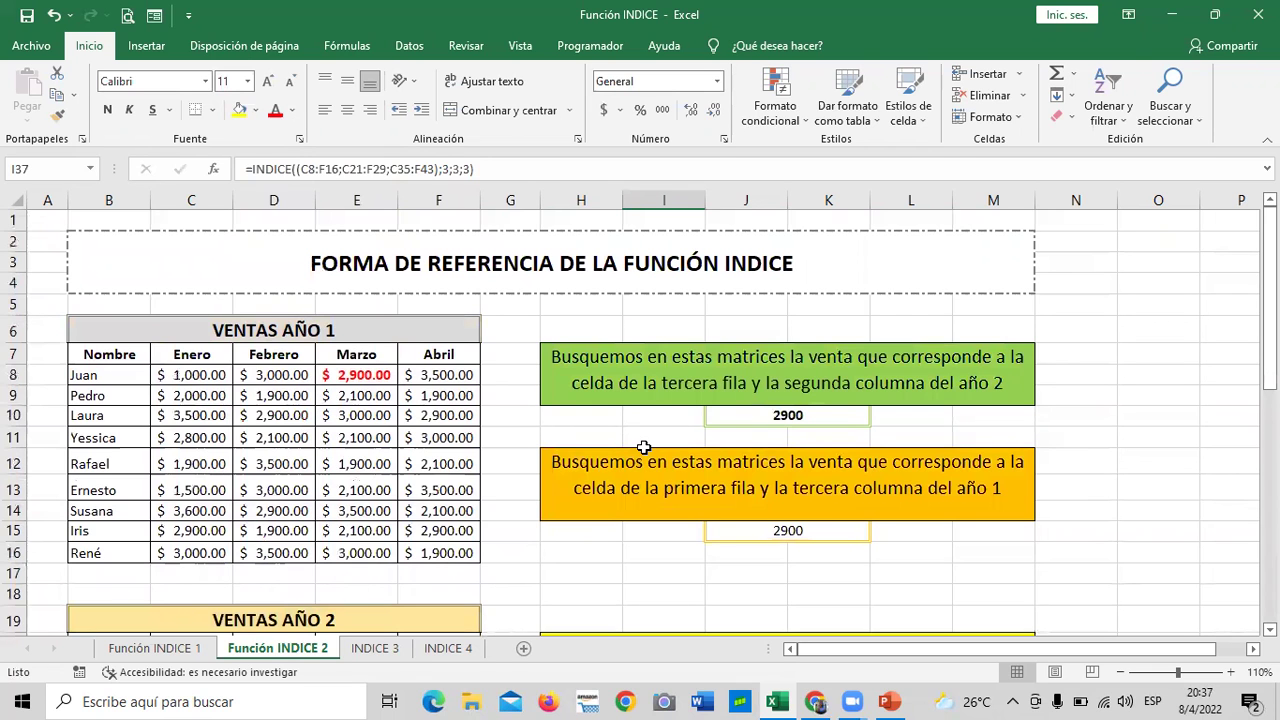
pyautogui.scroll(-3, 670, 376)
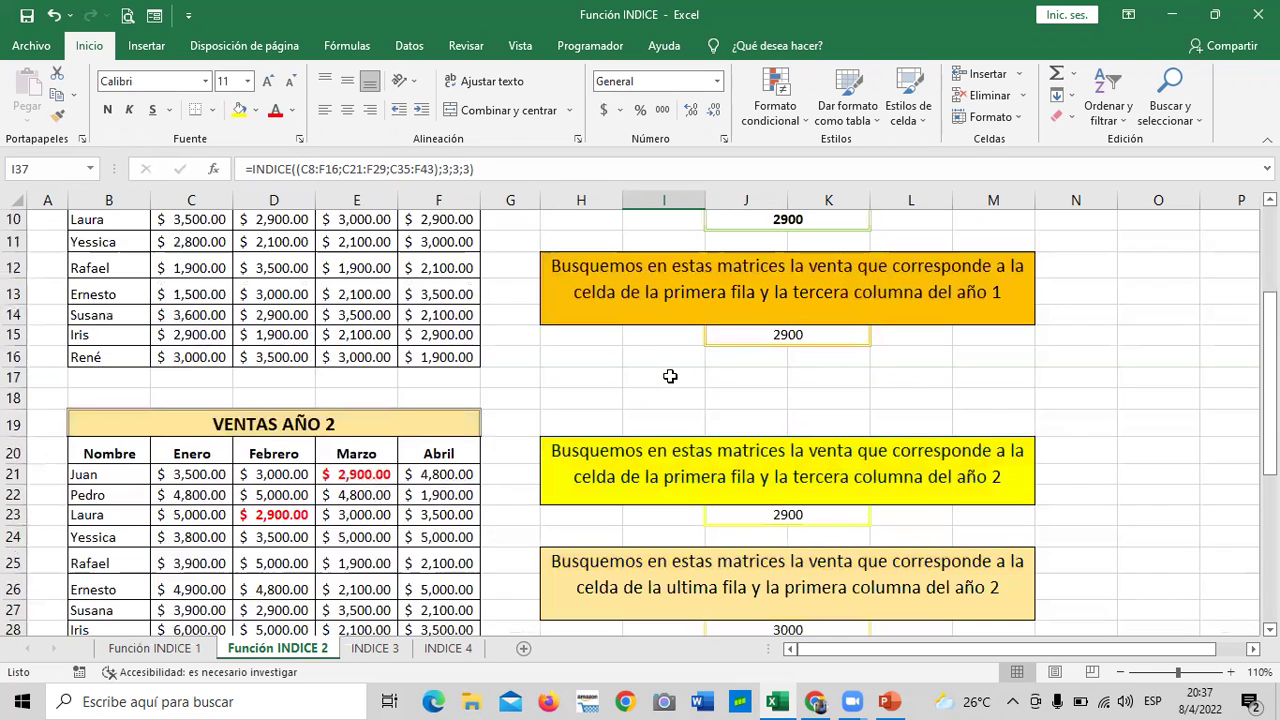
pyautogui.scroll(-3, 670, 376)
pyautogui.scroll(3, 424, 408)
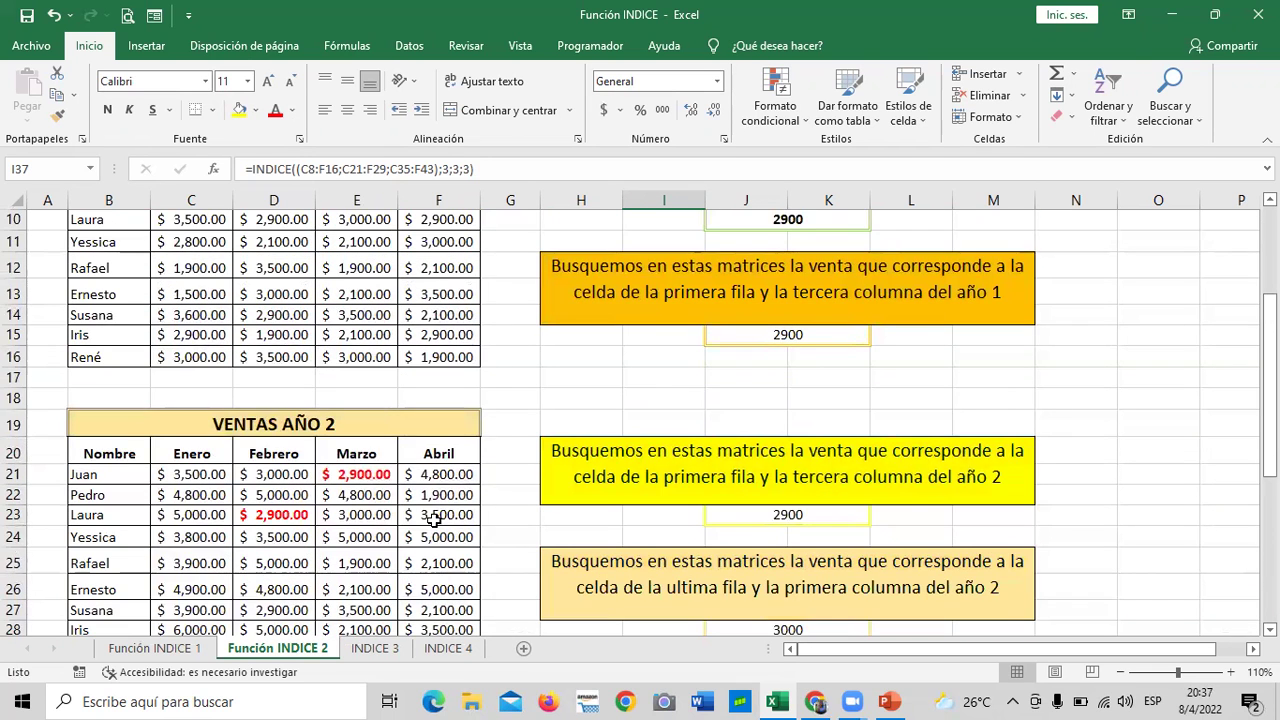
pyautogui.scroll(-2, 433, 519)
pyautogui.scroll(-4, 423, 517)
pyautogui.scroll(3, 402, 380)
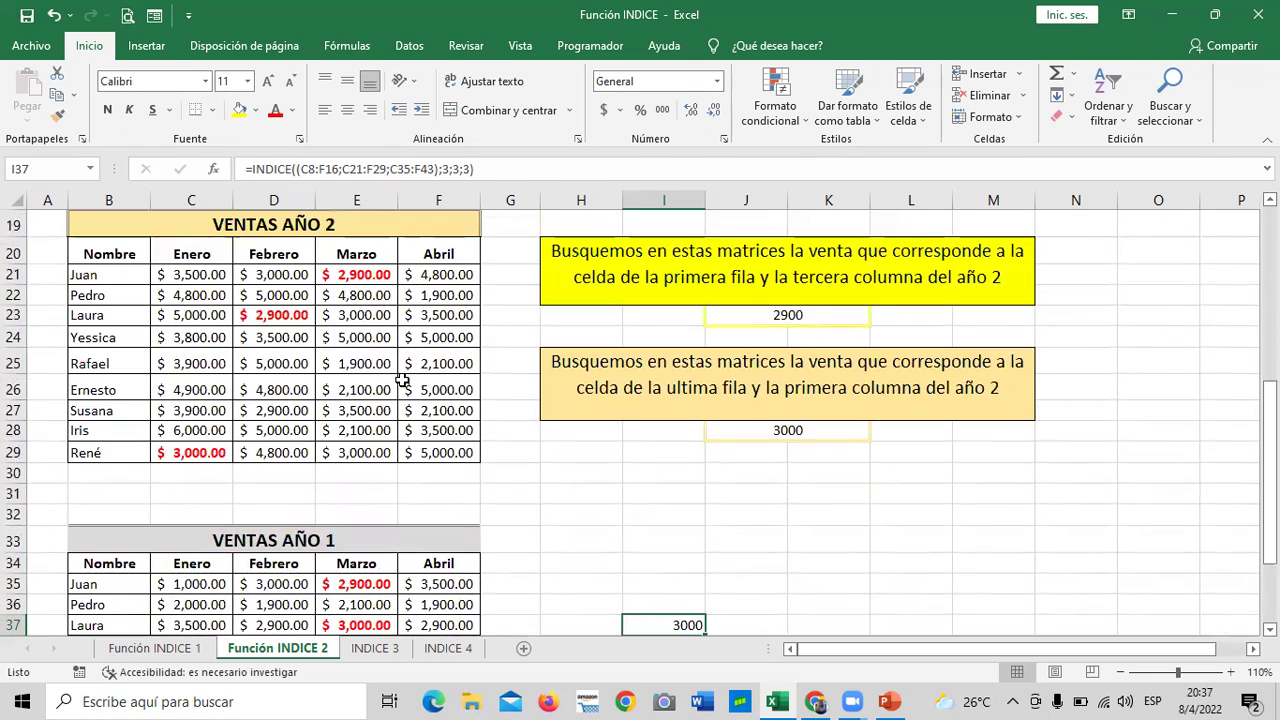
pyautogui.scroll(3, 402, 380)
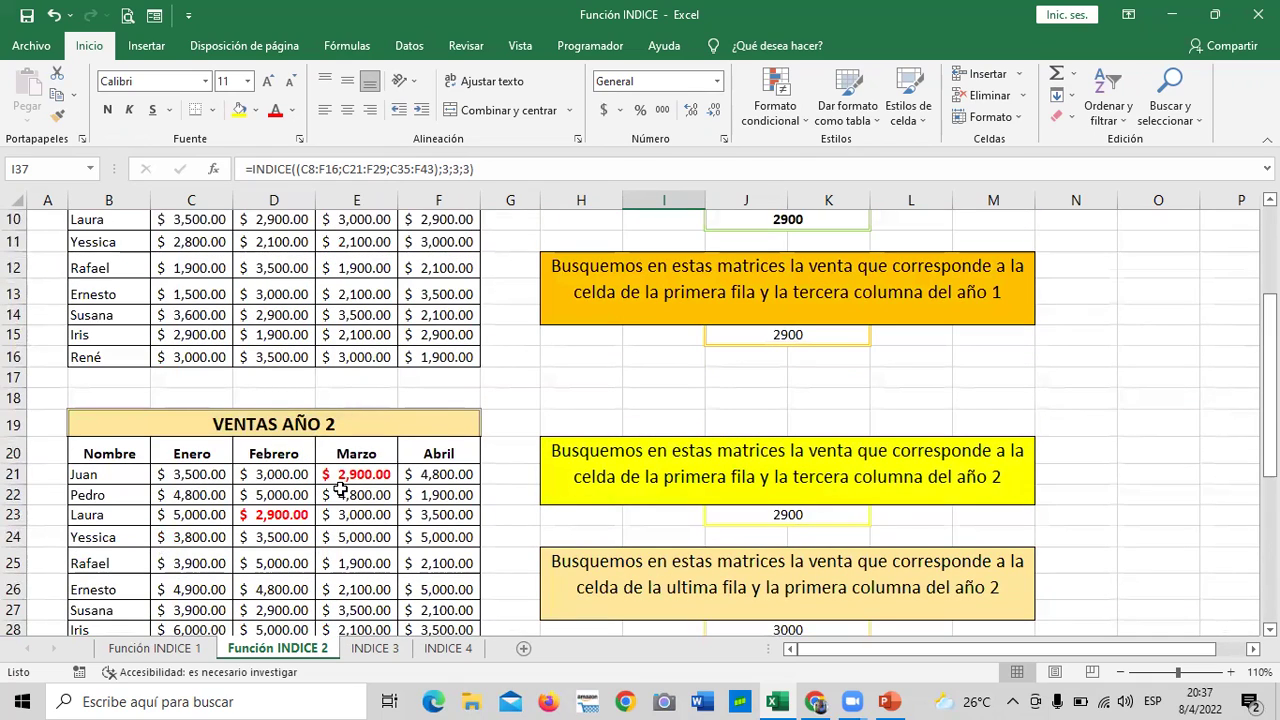
pyautogui.scroll(-3, 340, 488)
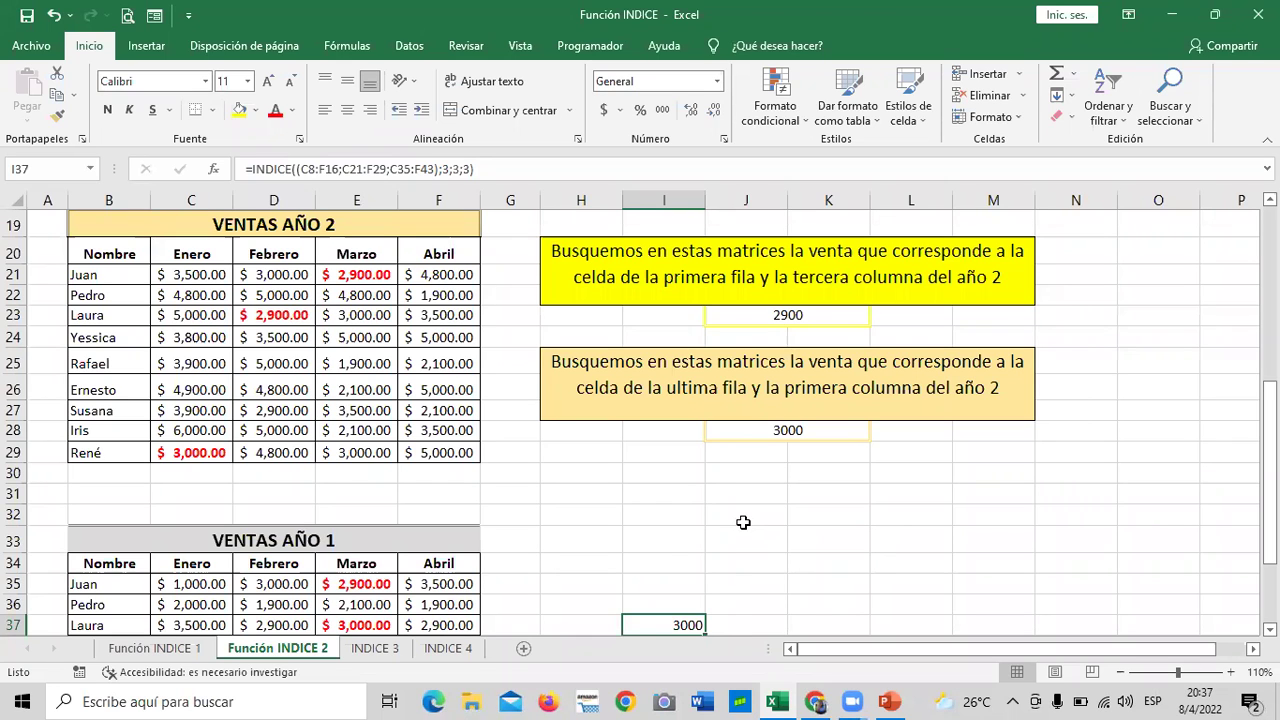
pyautogui.scroll(-2, 240, 488)
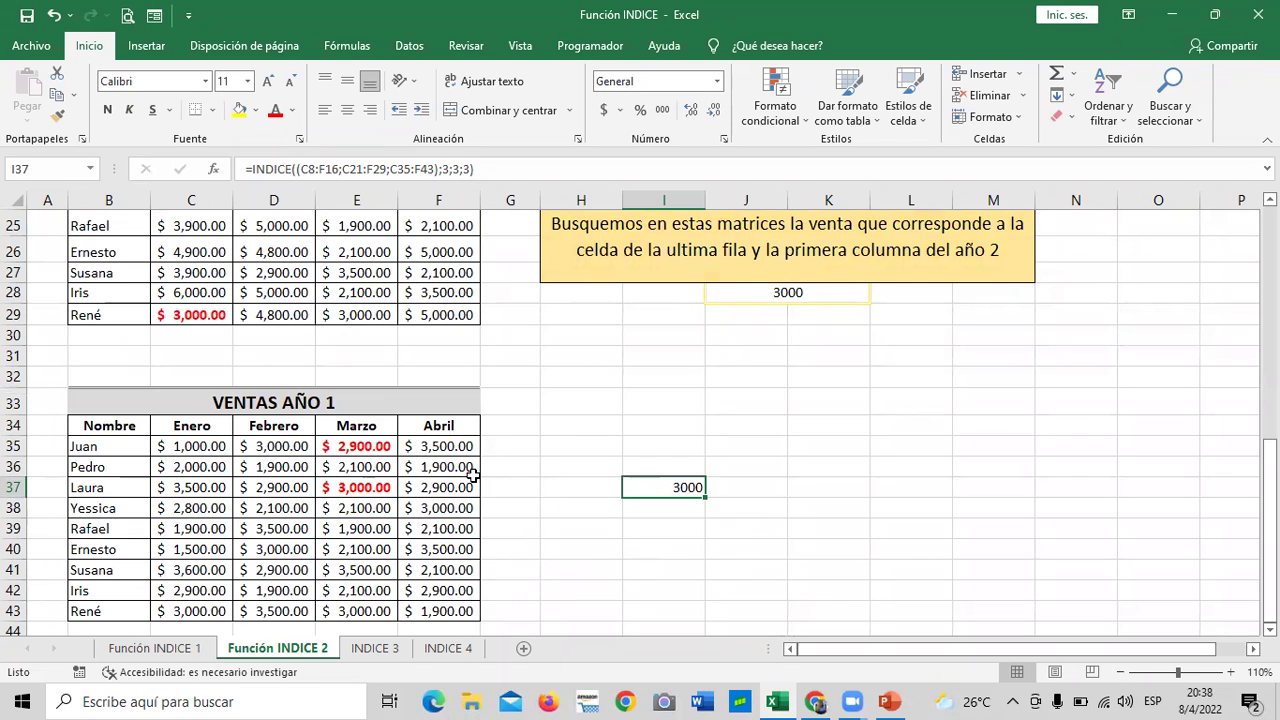
# Step: Walk through the year-1 table values and the I37 and J28 results, then go to INDICE 3
pyautogui.click(208, 428)
pyautogui.click(286, 440)
pyautogui.click(367, 428)
pyautogui.click(458, 450)
pyautogui.scroll(-2, 460, 488)
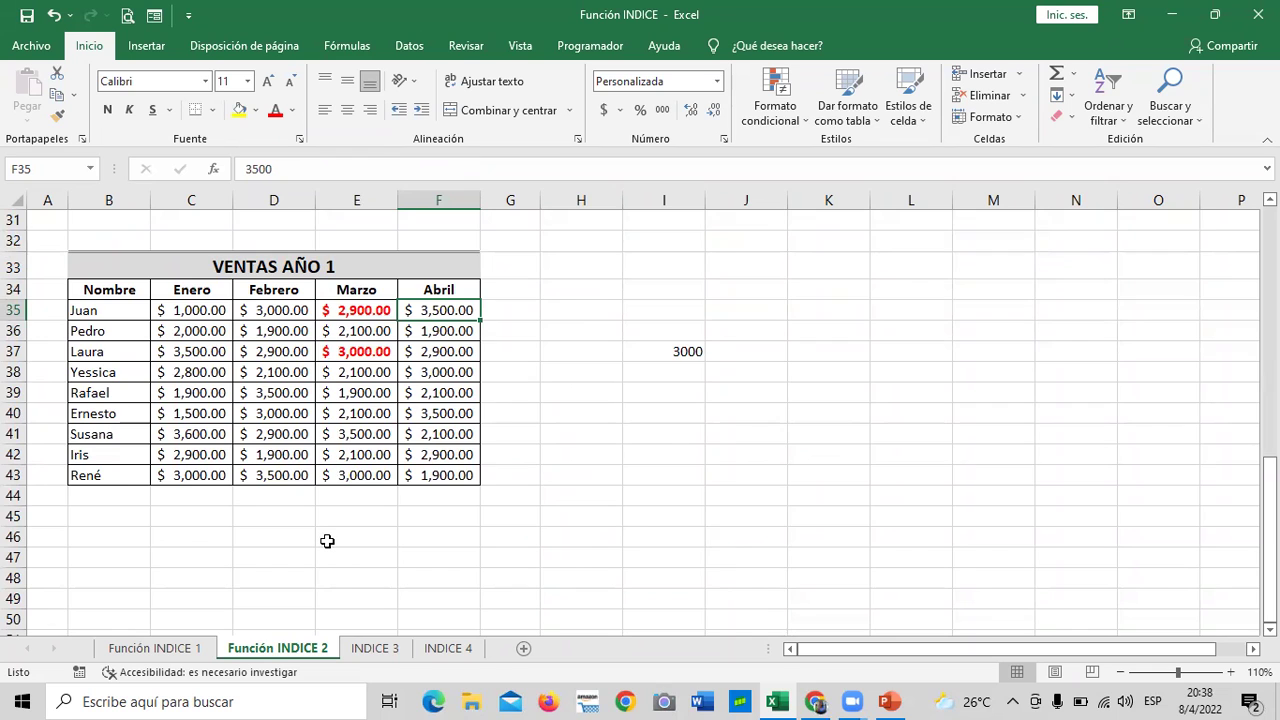
pyautogui.scroll(-2, 327, 541)
pyautogui.click(272, 426)
pyautogui.scroll(4, 662, 516)
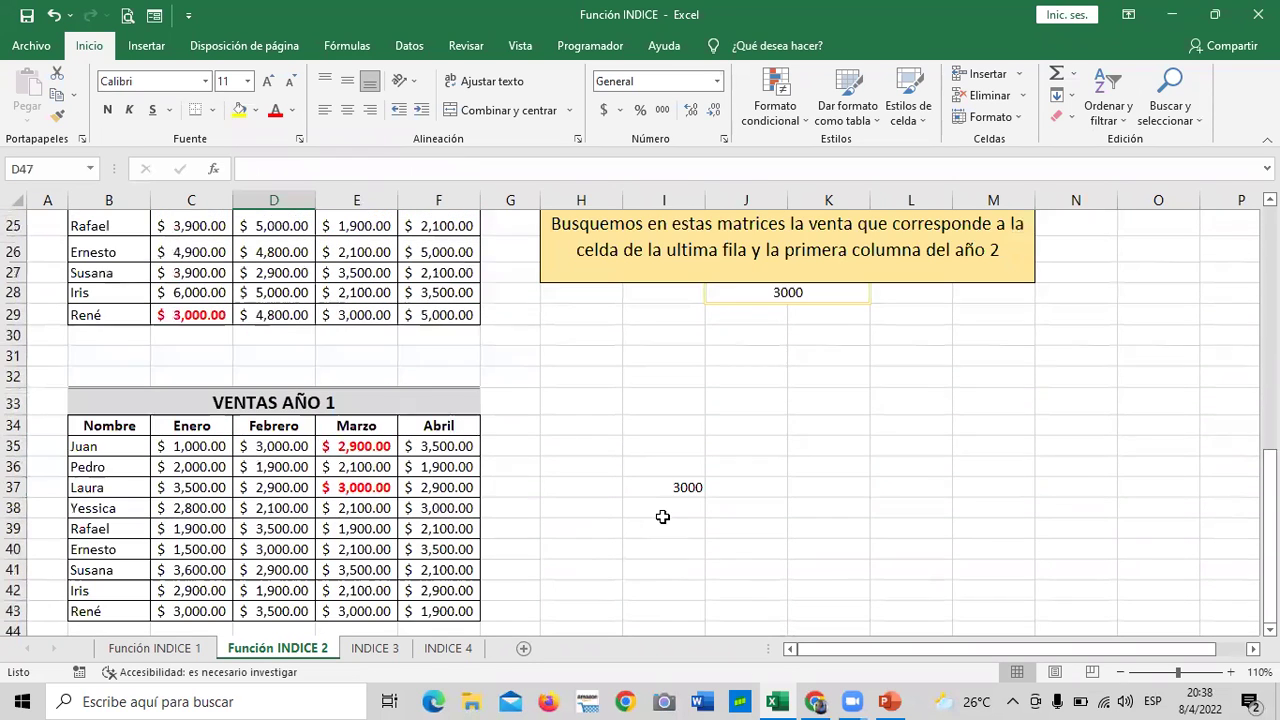
pyautogui.click(688, 488)
pyautogui.scroll(3, 700, 490)
pyautogui.click(777, 494)
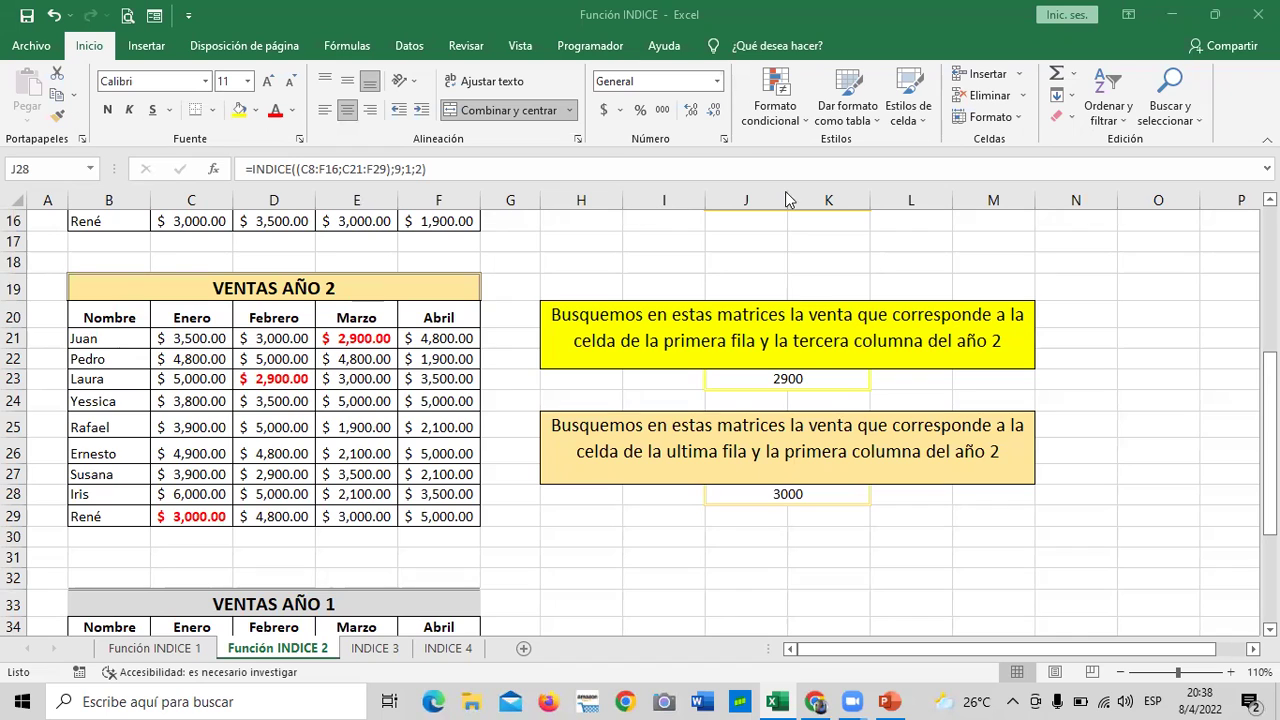
pyautogui.click(390, 651)
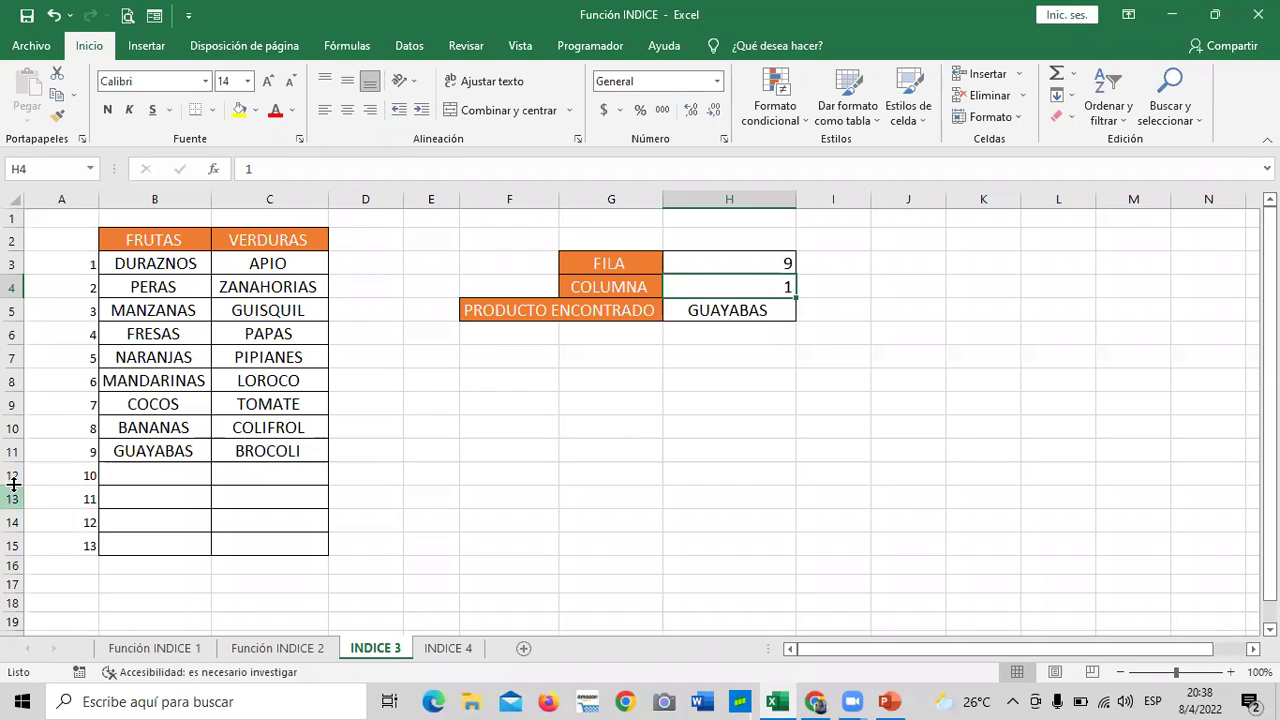
# Step: Clear the 9, 1 and GUAYABAS values from H3:H5
pyautogui.click(741, 263)
pyautogui.moveTo(741, 263); pyautogui.dragTo(740, 316)
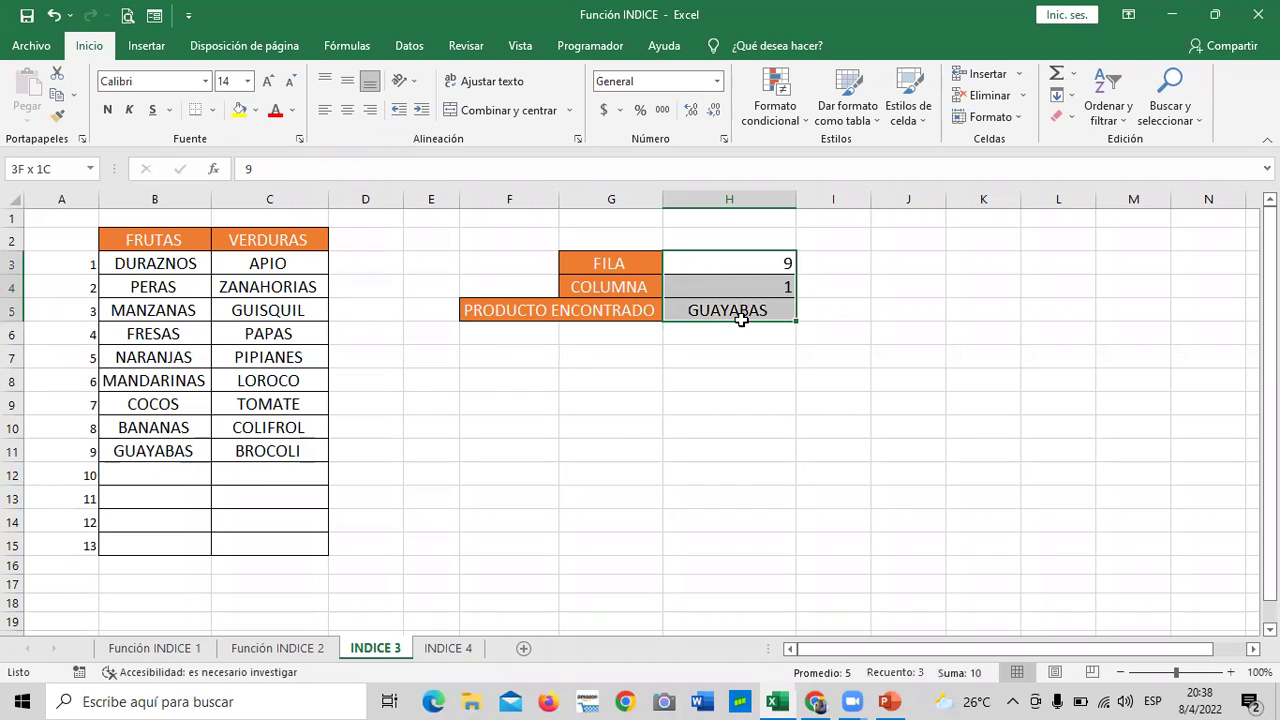
pyautogui.press('Delete')
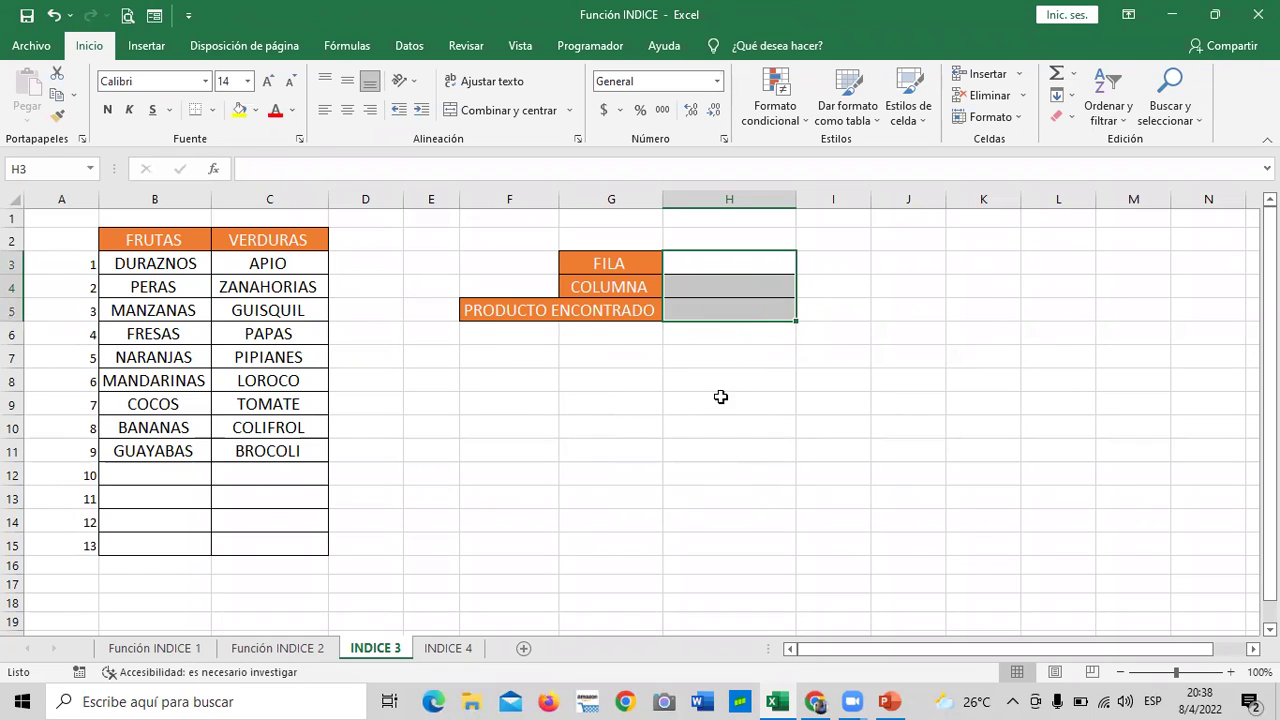
pyautogui.click(720, 455)
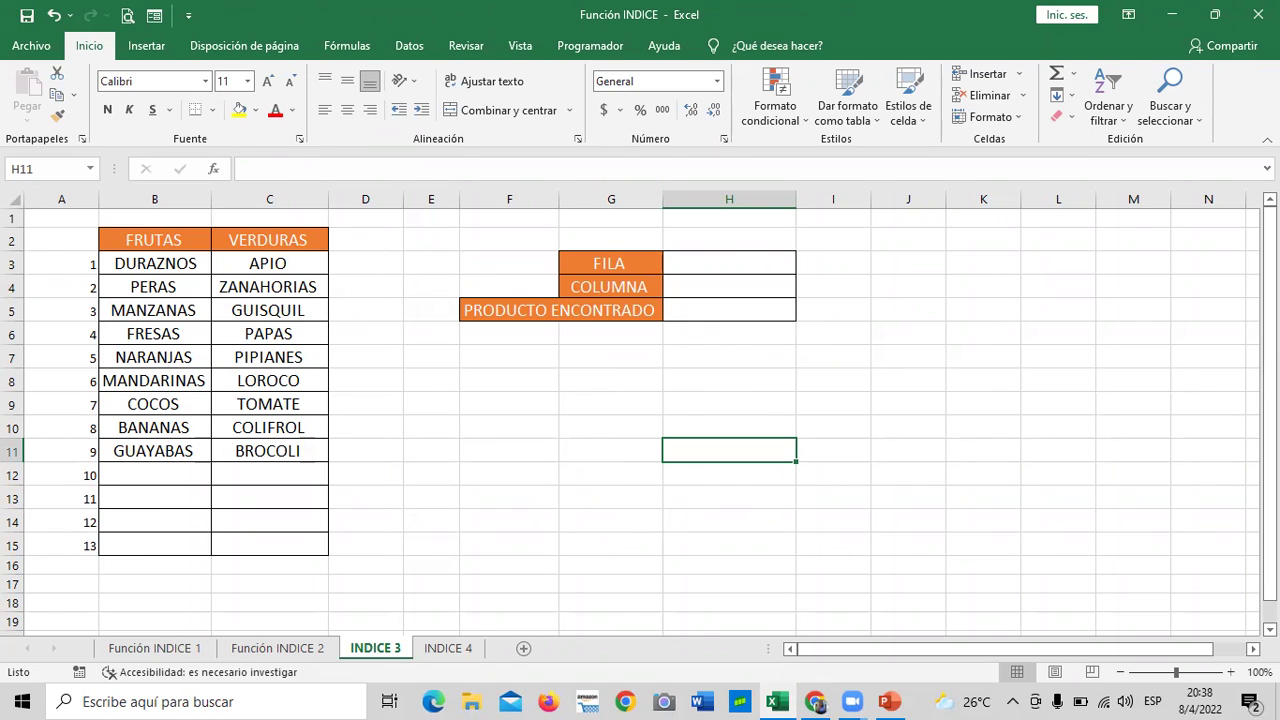
pyautogui.click(181, 215)
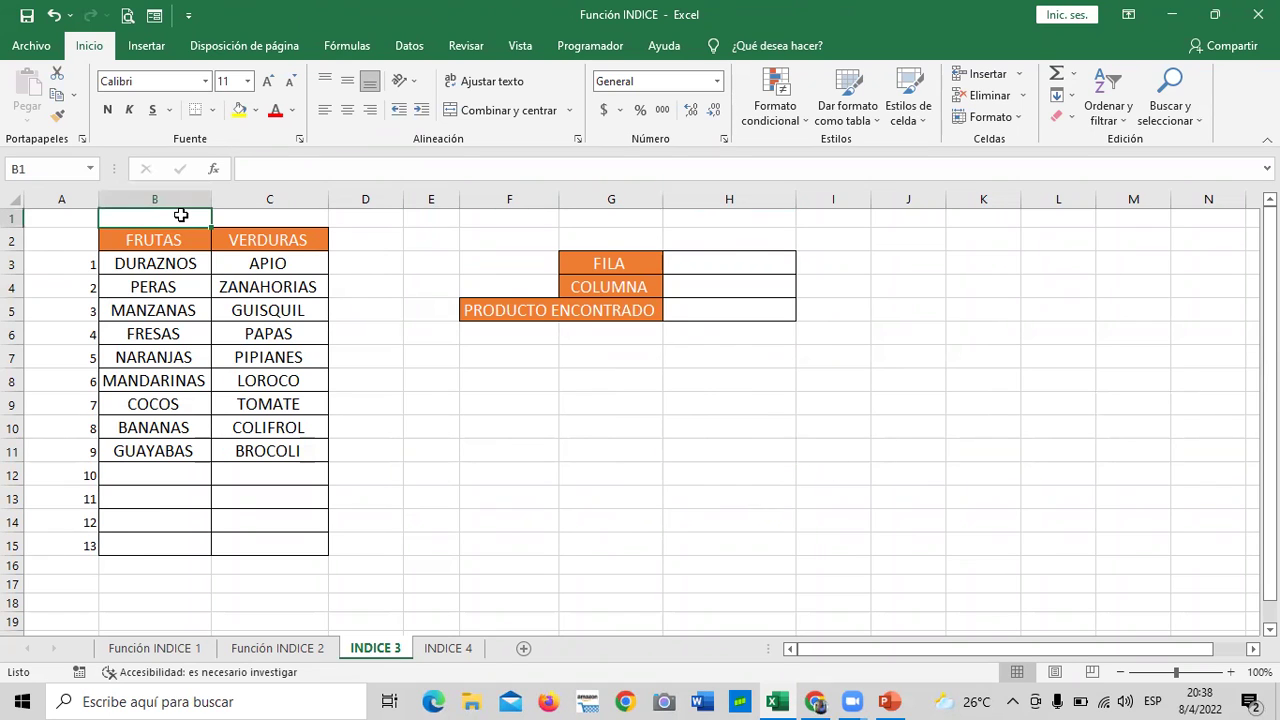
pyautogui.write('1')
pyautogui.click(259, 218)
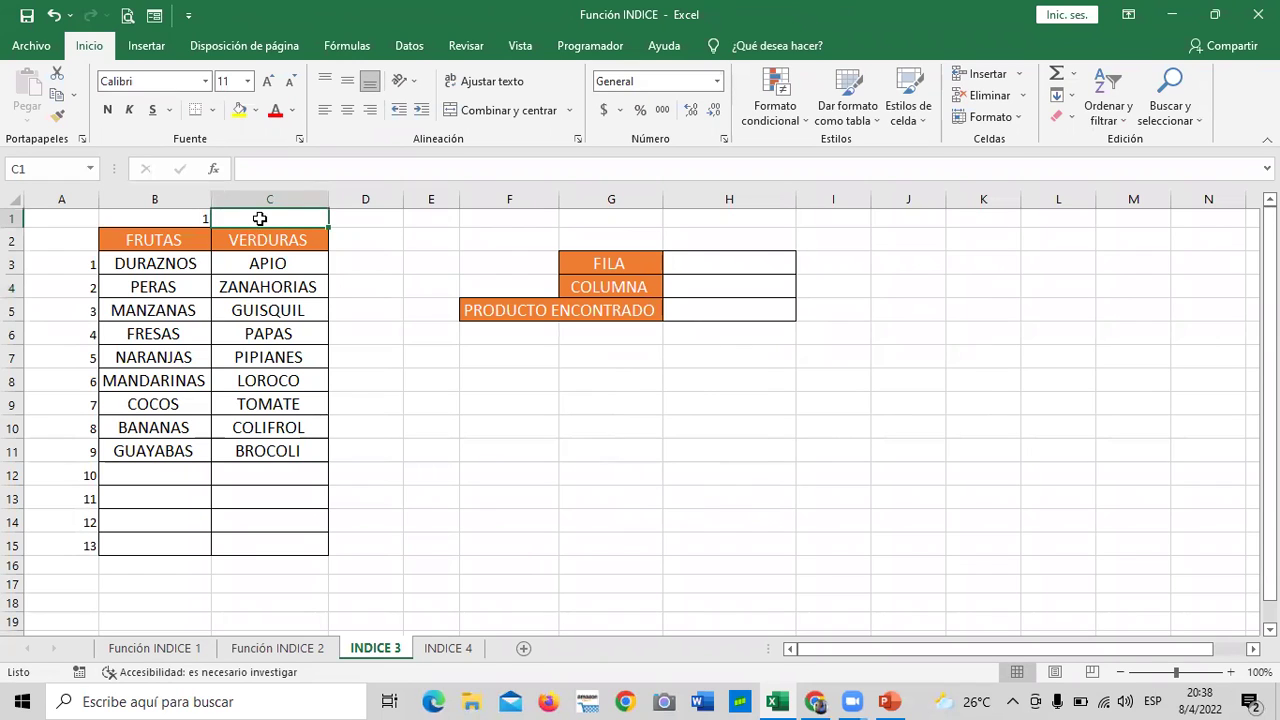
pyautogui.write('2')
pyautogui.press('Return')
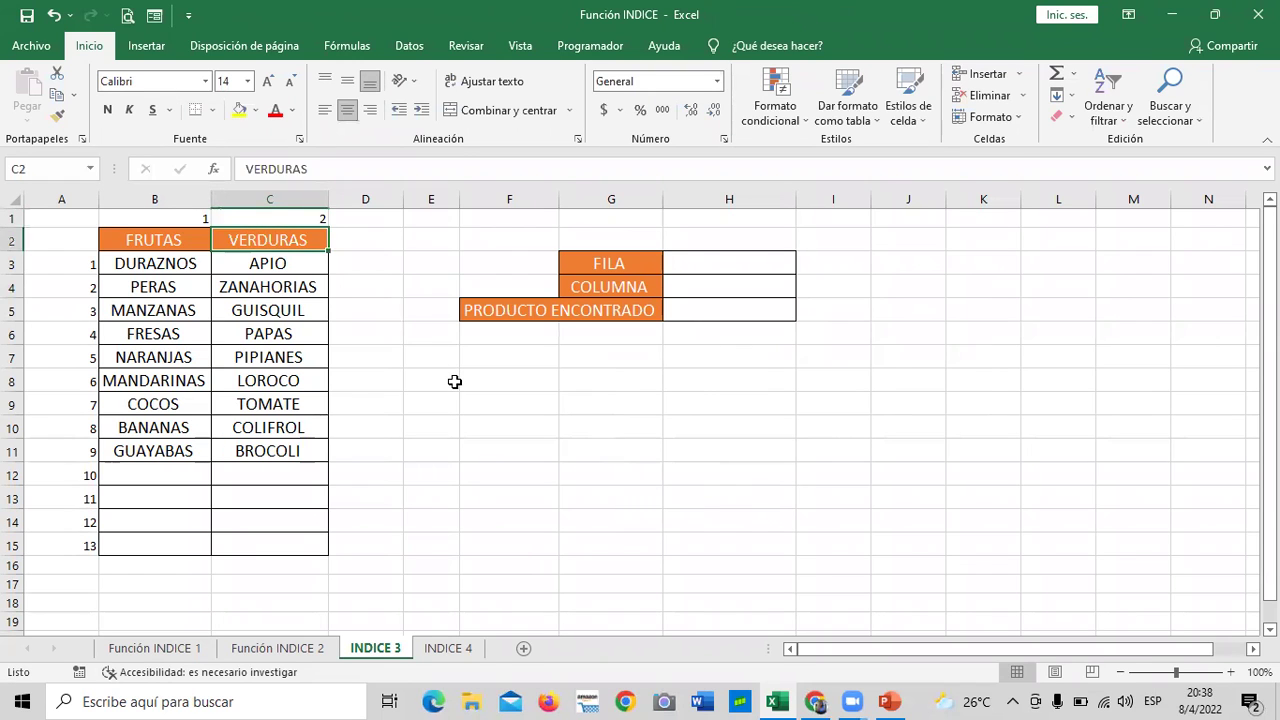
pyautogui.click(572, 499)
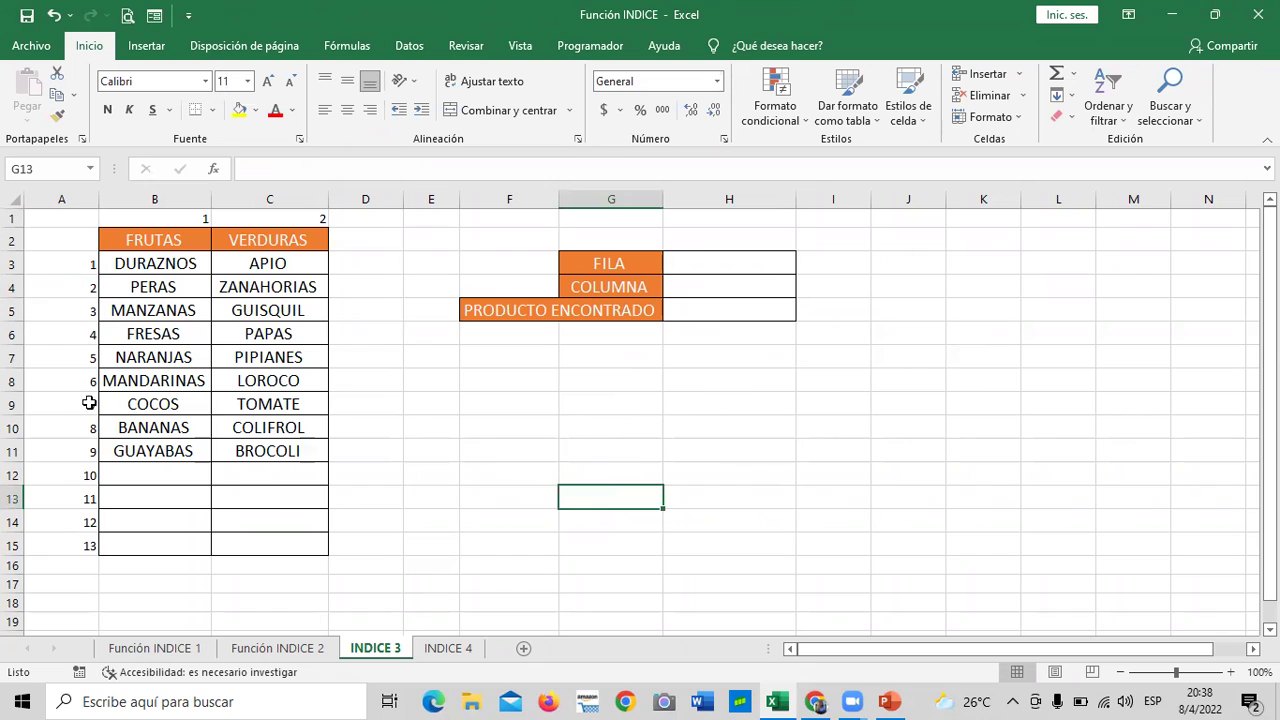
pyautogui.click(108, 543)
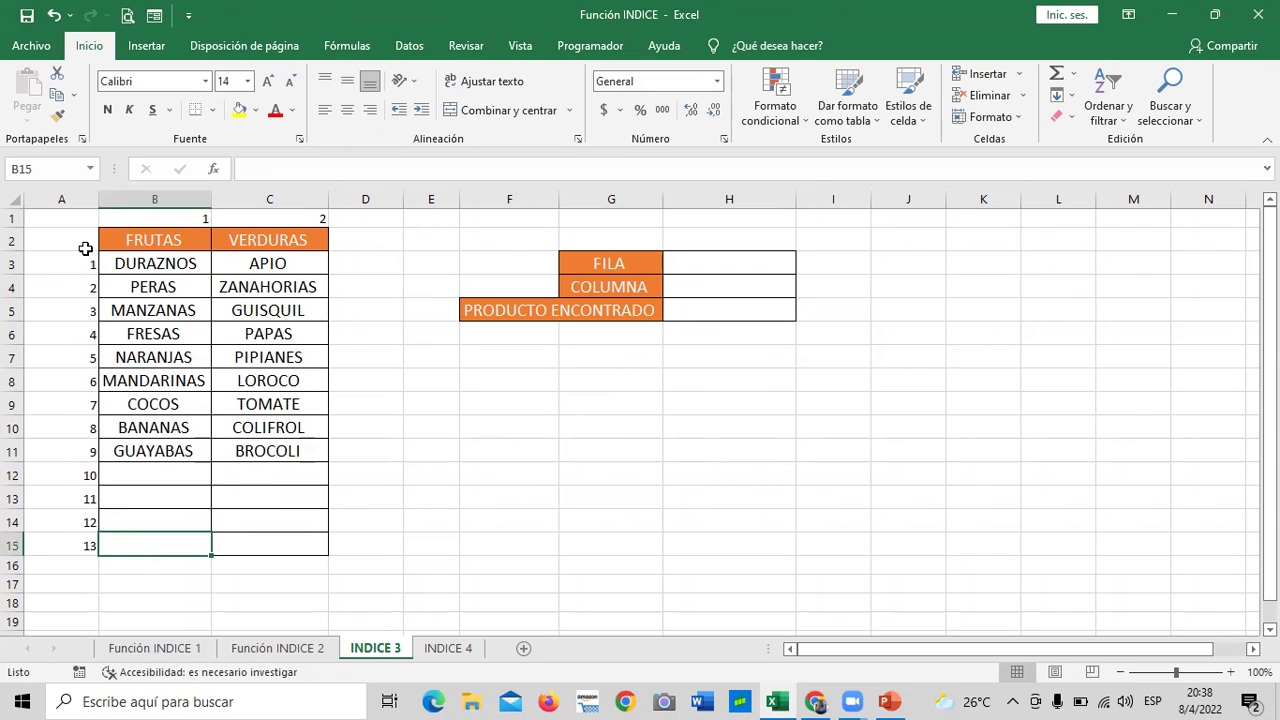
pyautogui.click(76, 446)
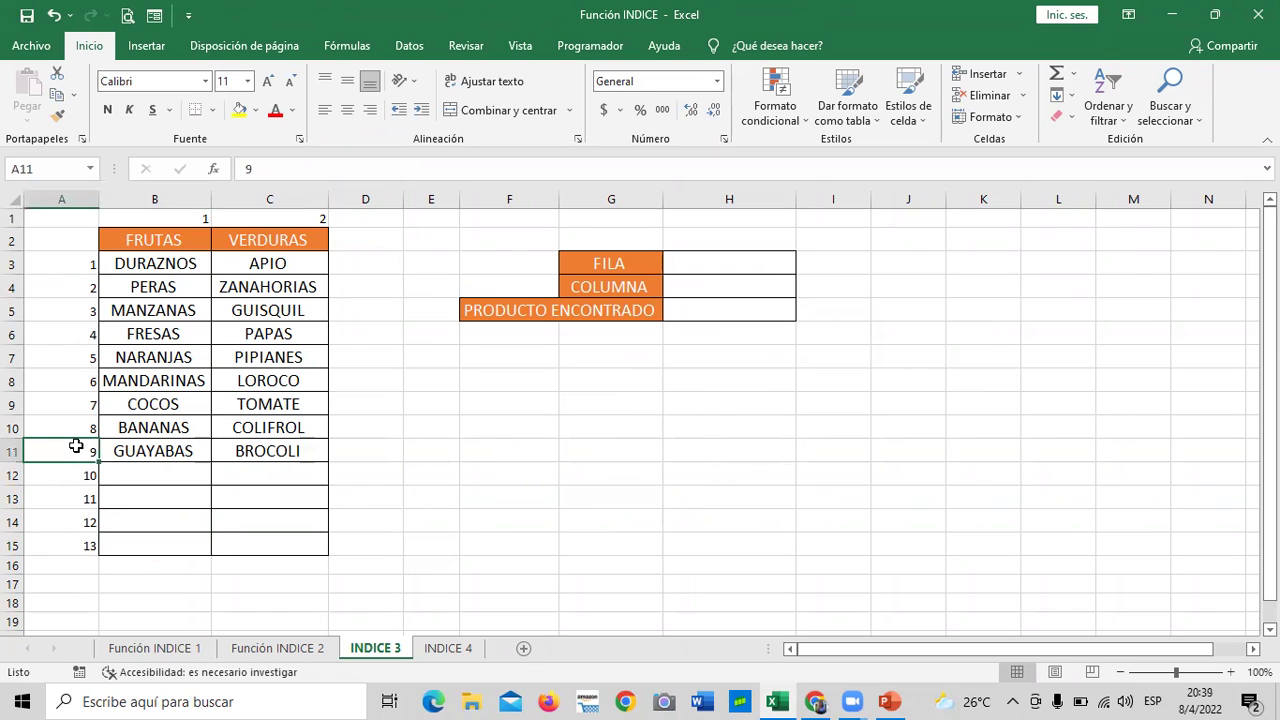
pyautogui.click(680, 502)
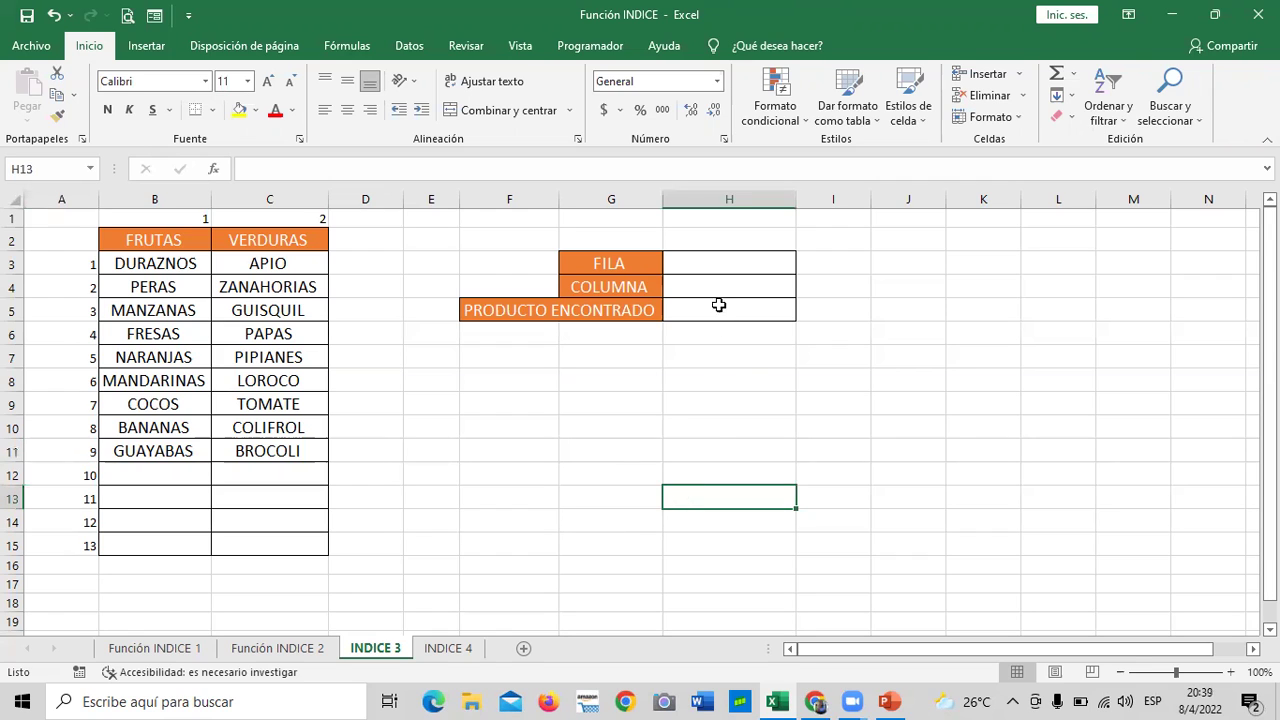
pyautogui.click(719, 258)
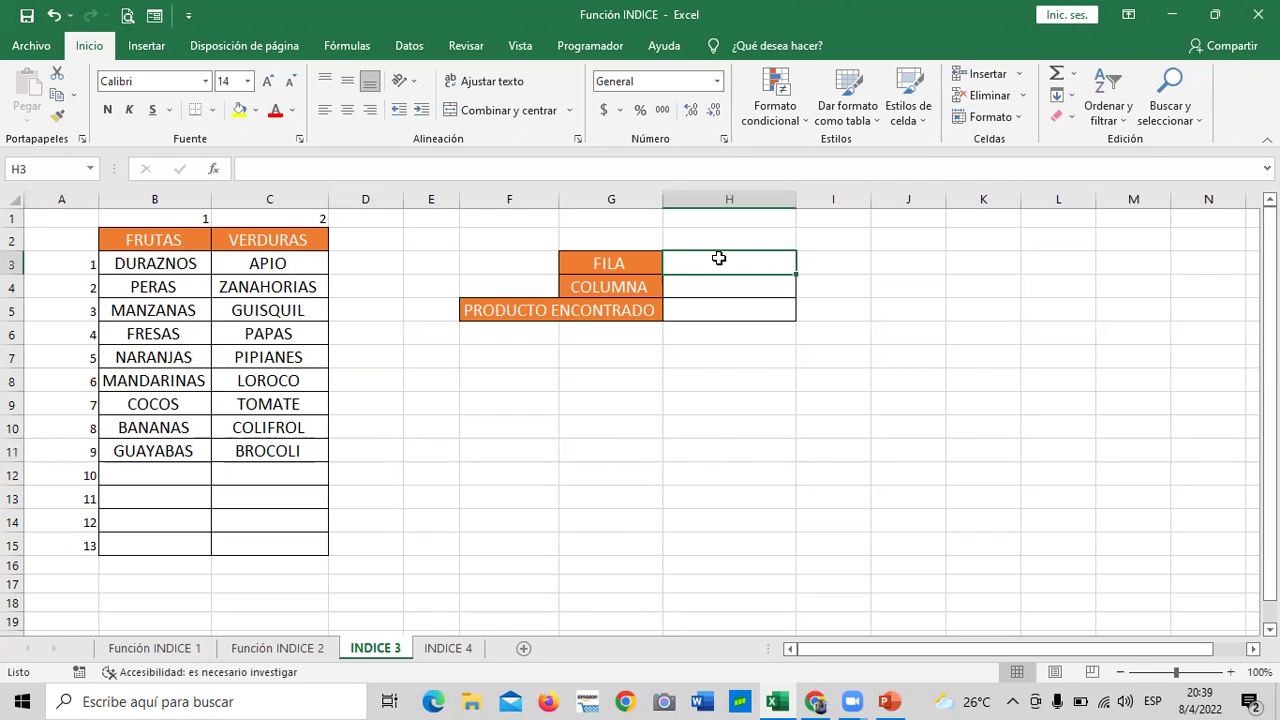
pyautogui.click(706, 286)
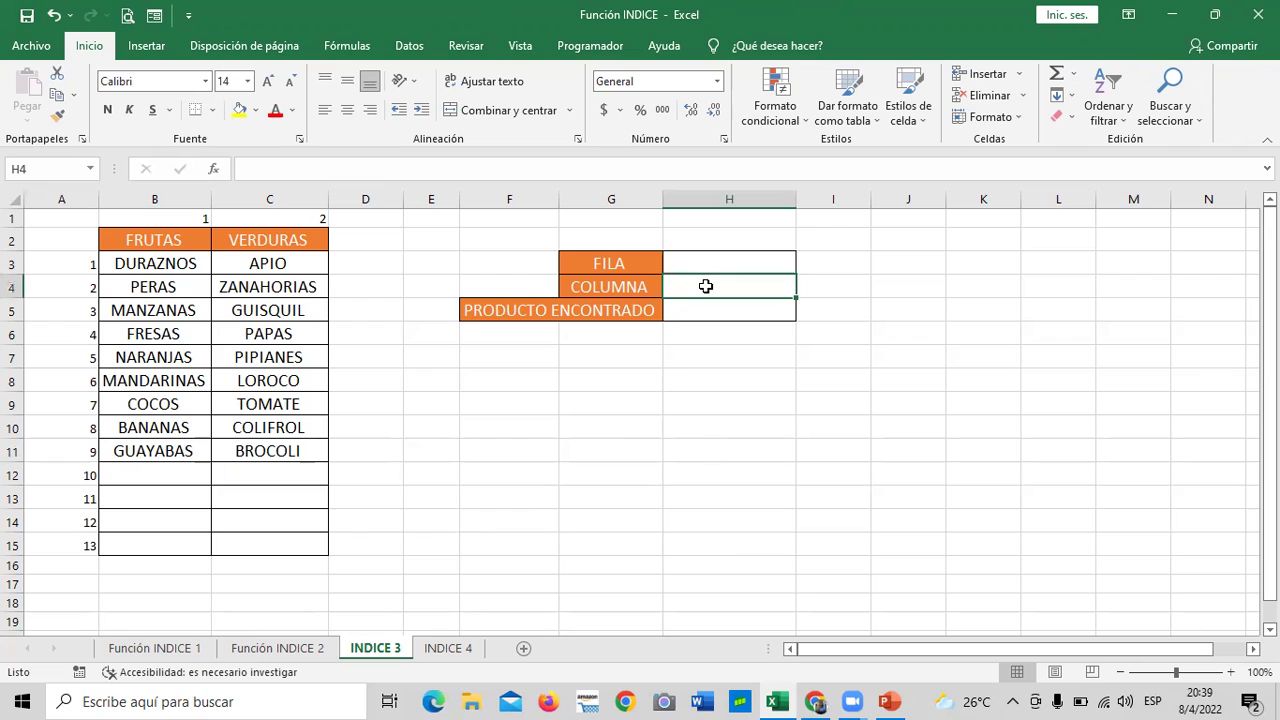
pyautogui.click(522, 405)
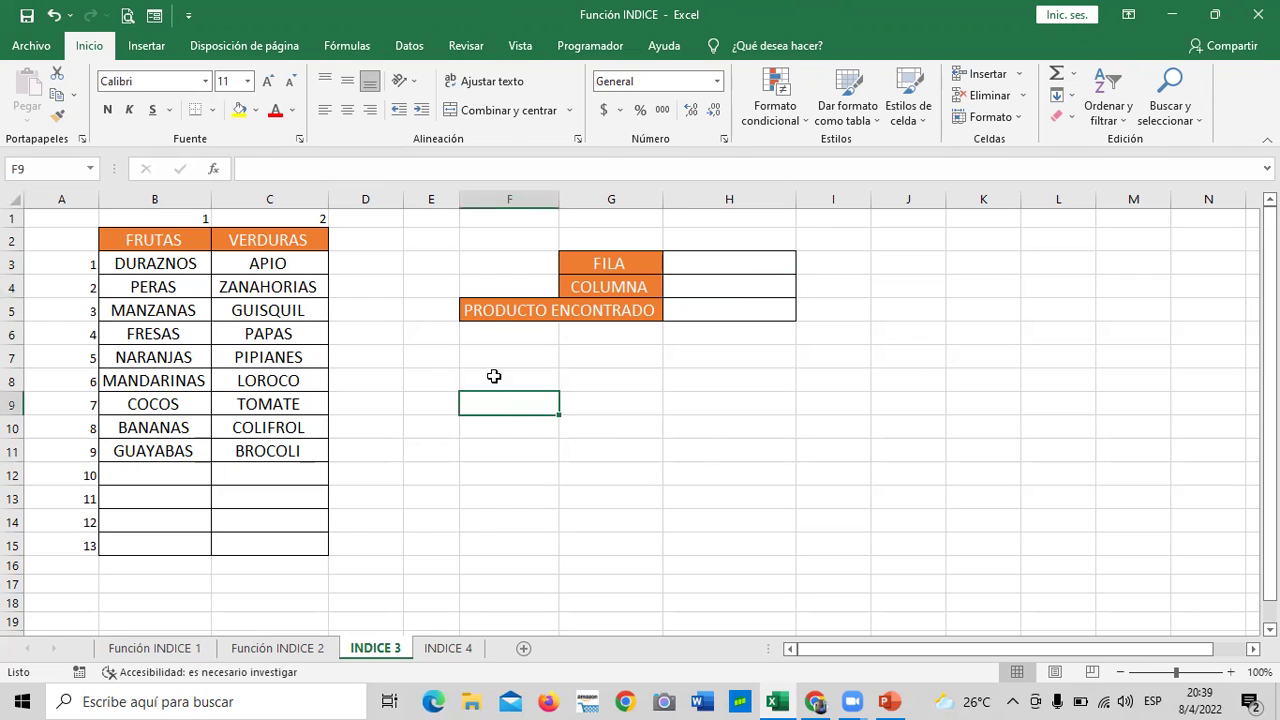
pyautogui.click(716, 311)
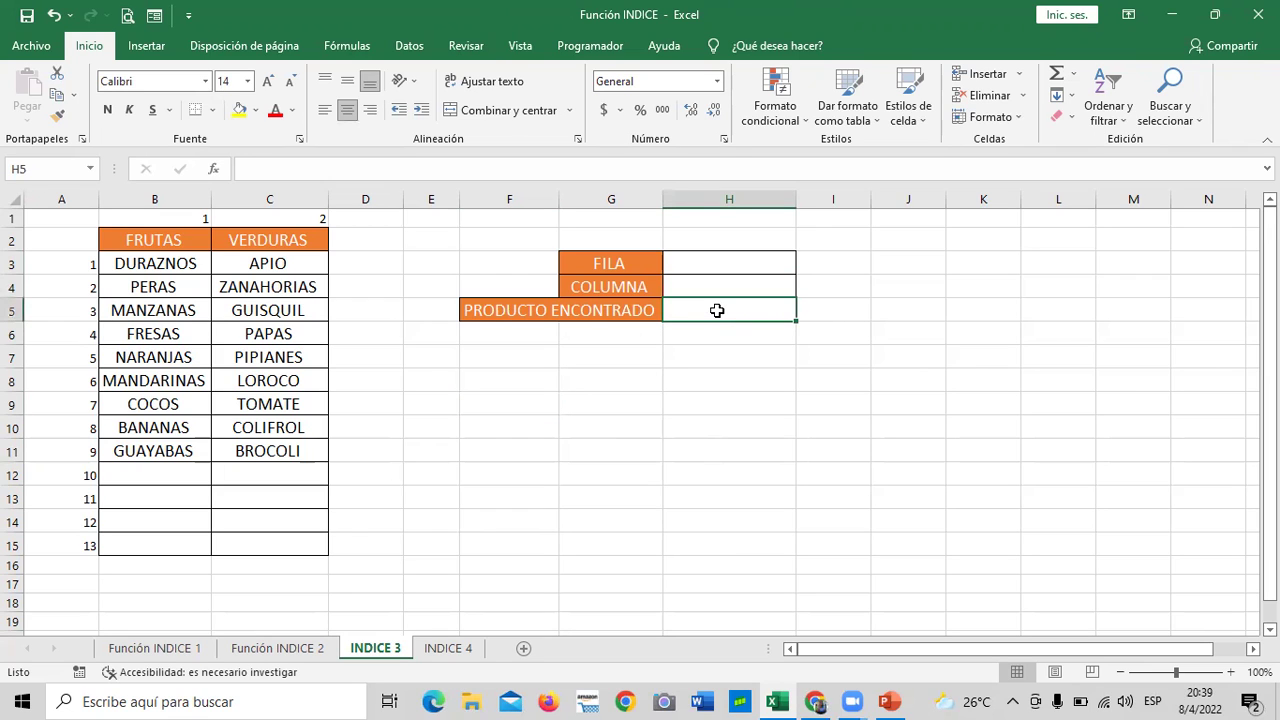
# Step: Enter =INDICE(B3:C15;H3;H4) in H5
pyautogui.write('=')
pyautogui.write('IN')
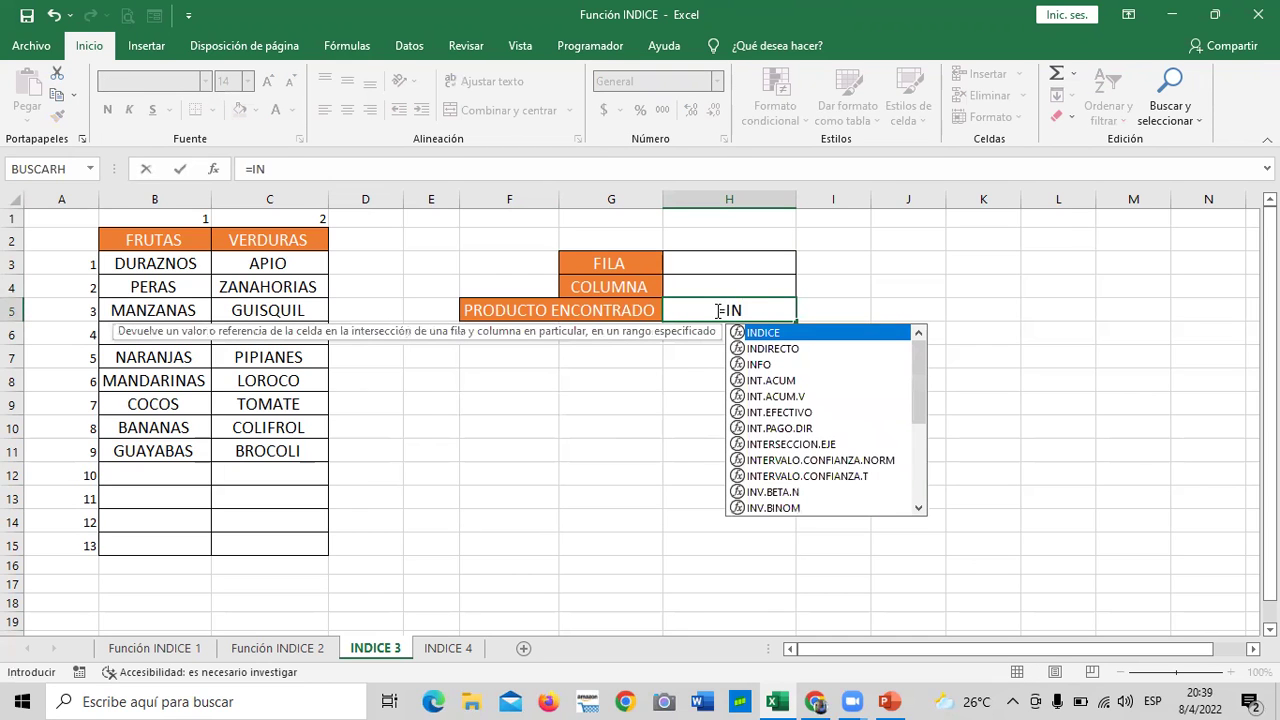
pyautogui.doubleClick(761, 334)
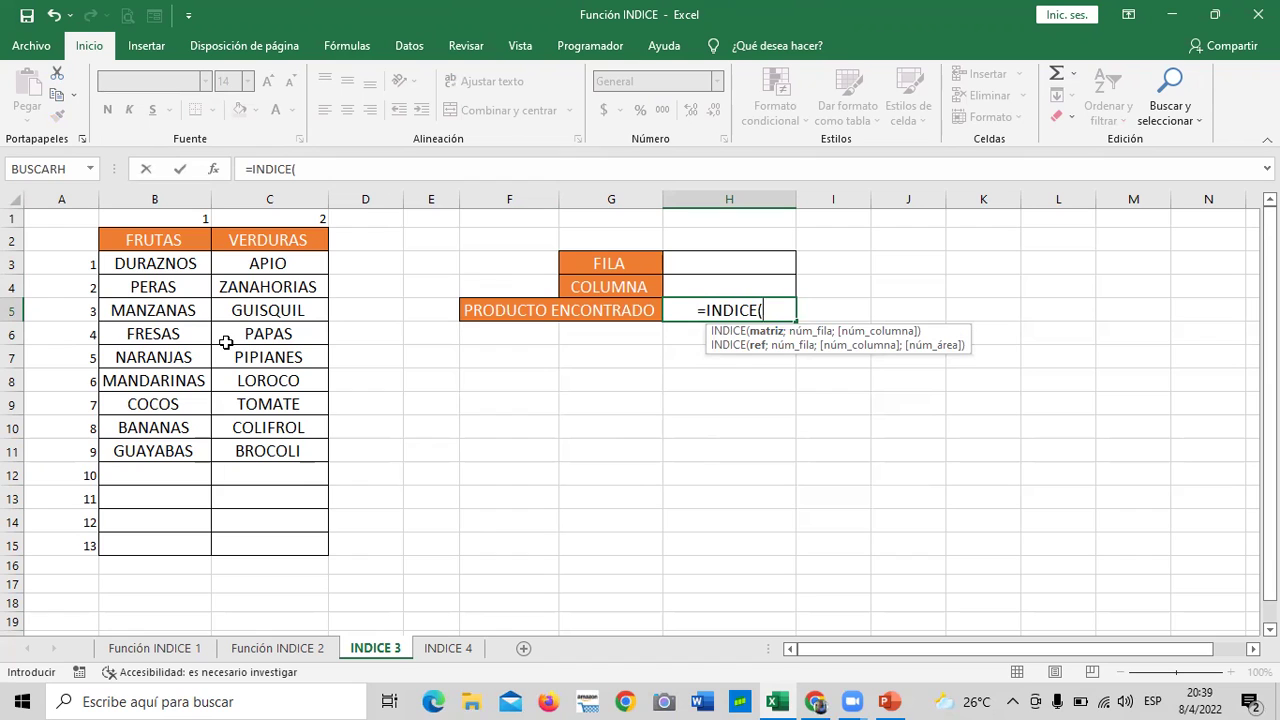
pyautogui.moveTo(130, 262)
pyautogui.mouseDown()
pyautogui.moveTo(299, 342)
pyautogui.moveTo(289, 531)
pyautogui.mouseUp()
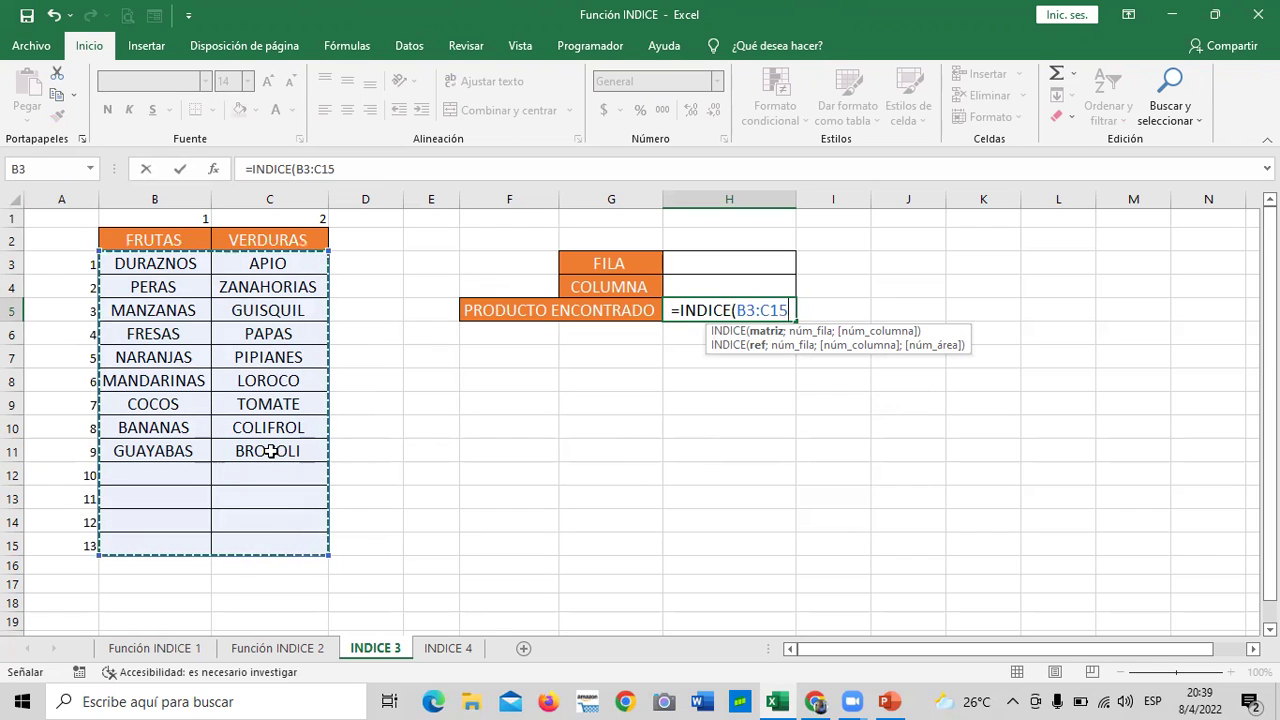
pyautogui.write(';')
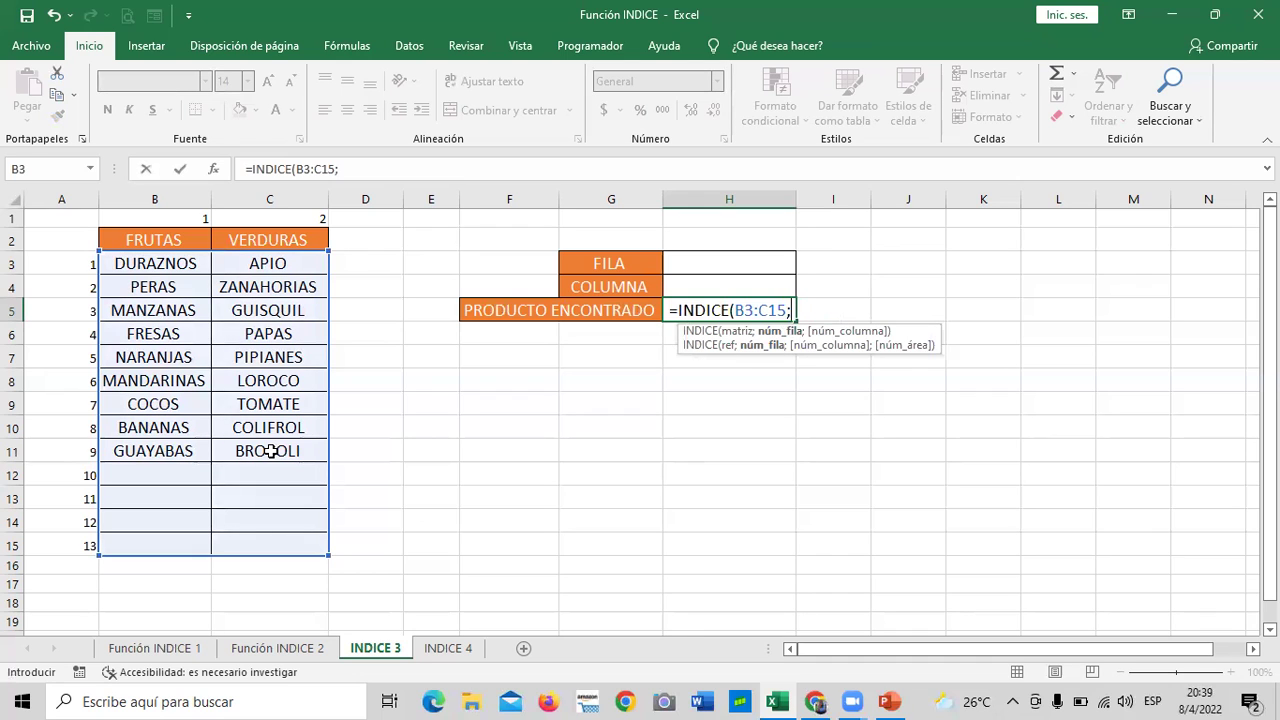
pyautogui.click(694, 258)
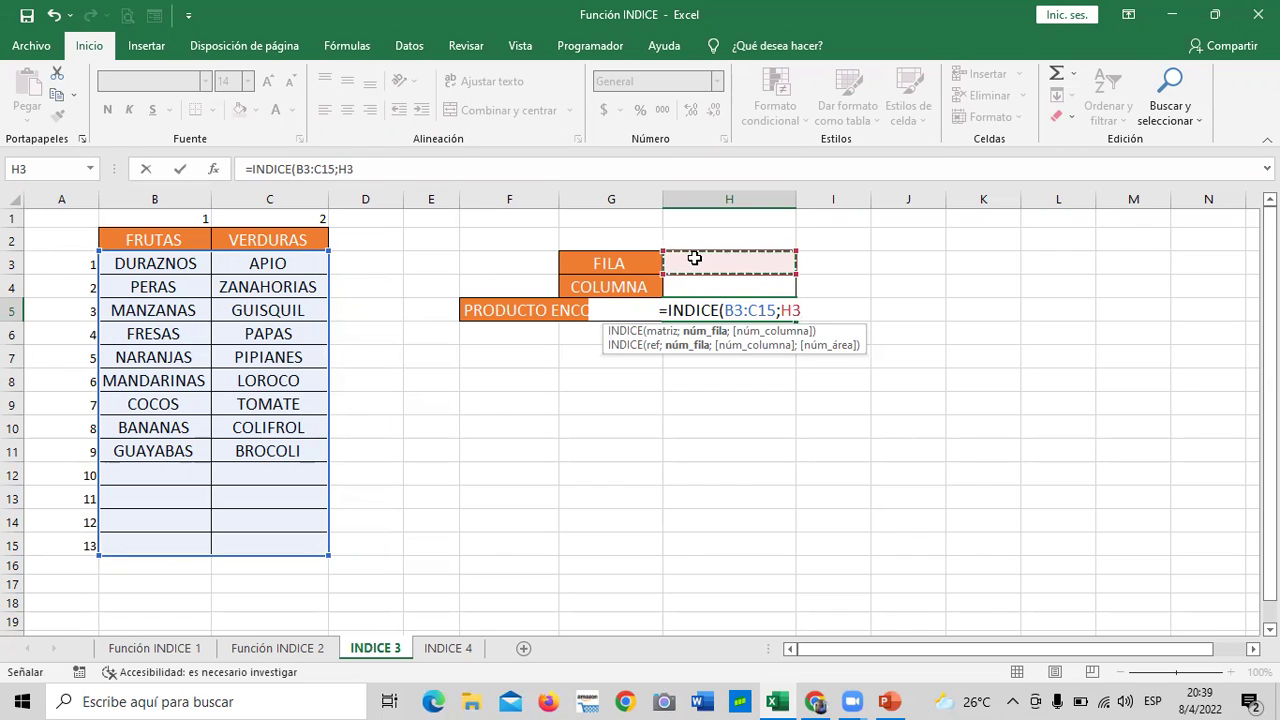
pyautogui.write(';')
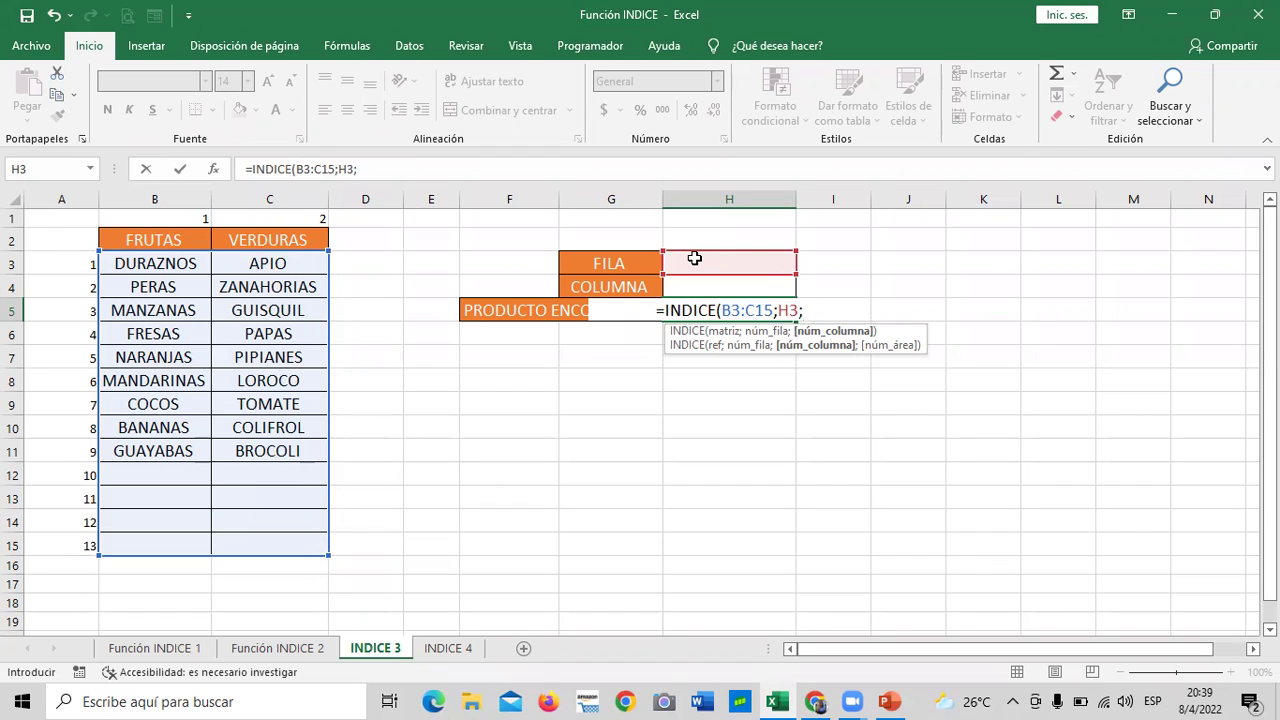
pyautogui.click(689, 288)
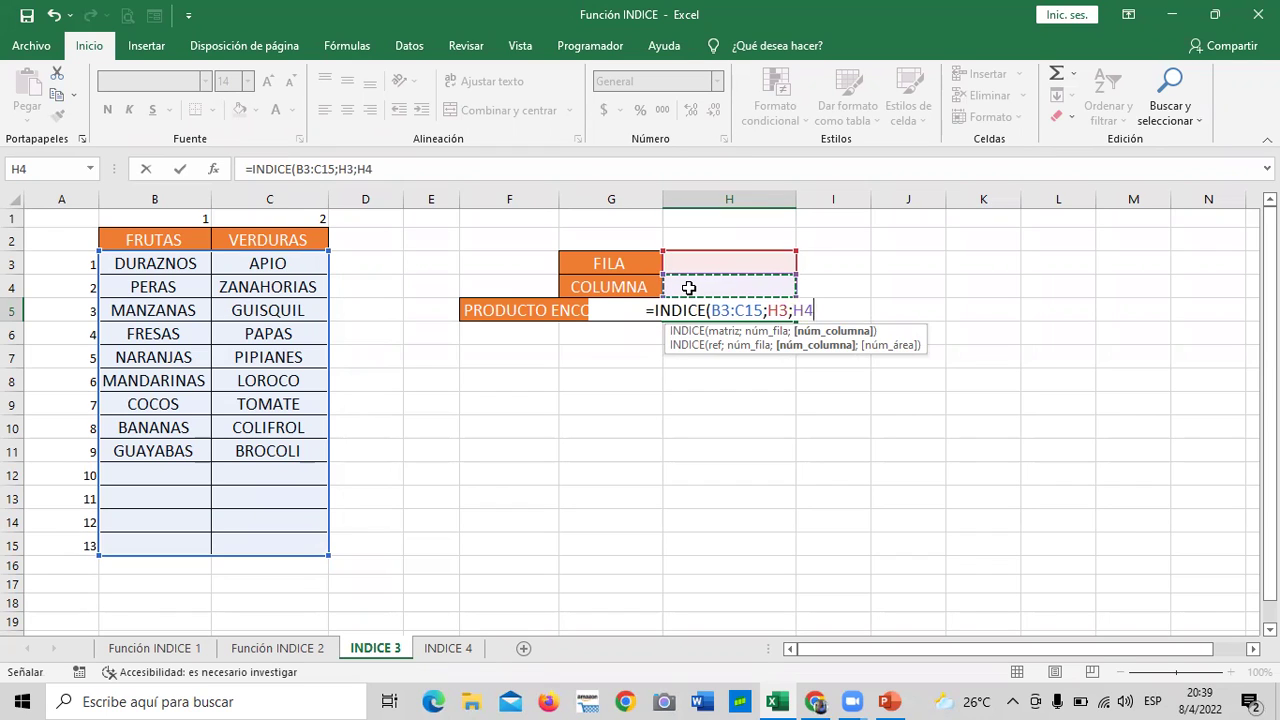
pyautogui.write(')')
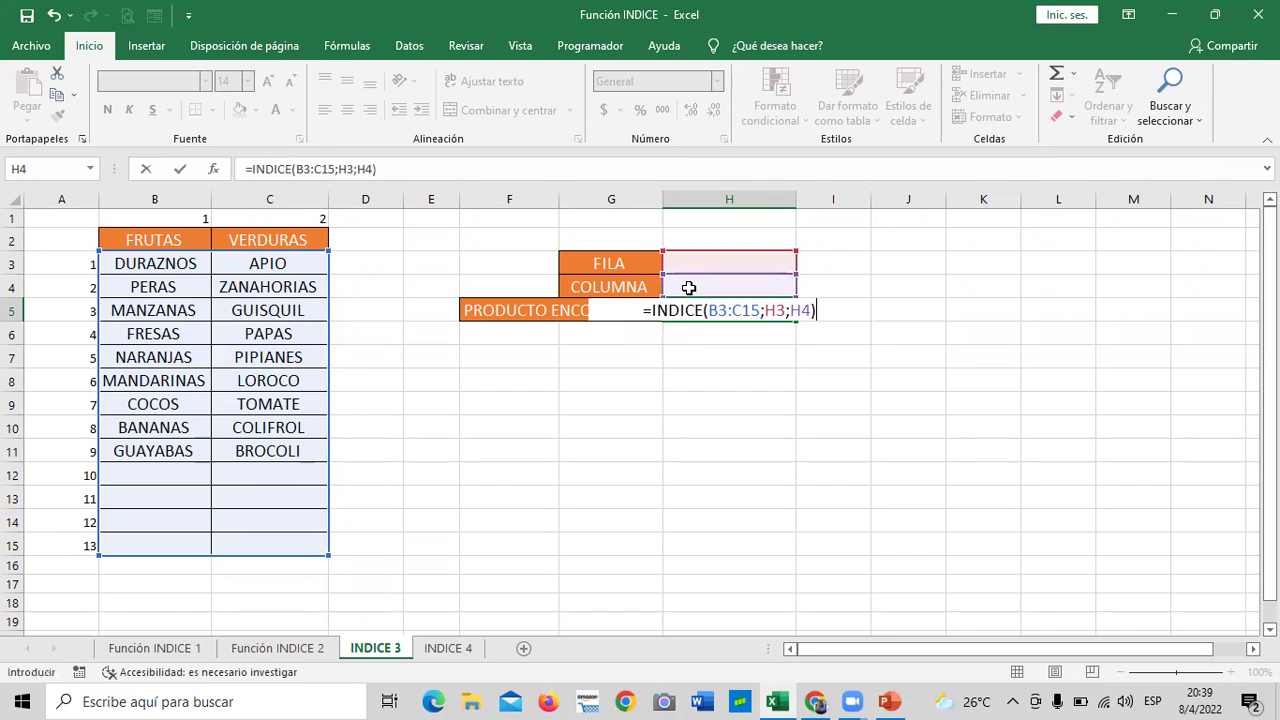
pyautogui.press('Return')
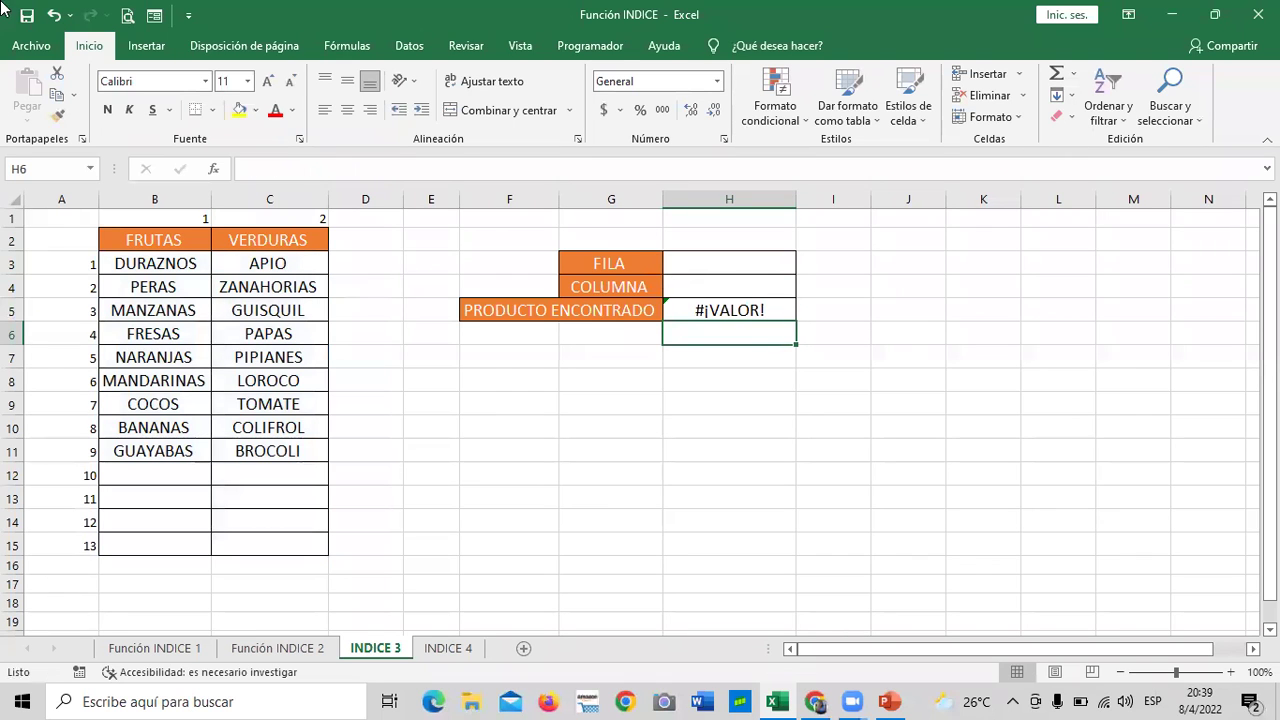
# Step: Check H5's formula showing #¡VALOR! and return to the empty FILA cell H3
pyautogui.click(798, 424)
pyautogui.click(757, 313)
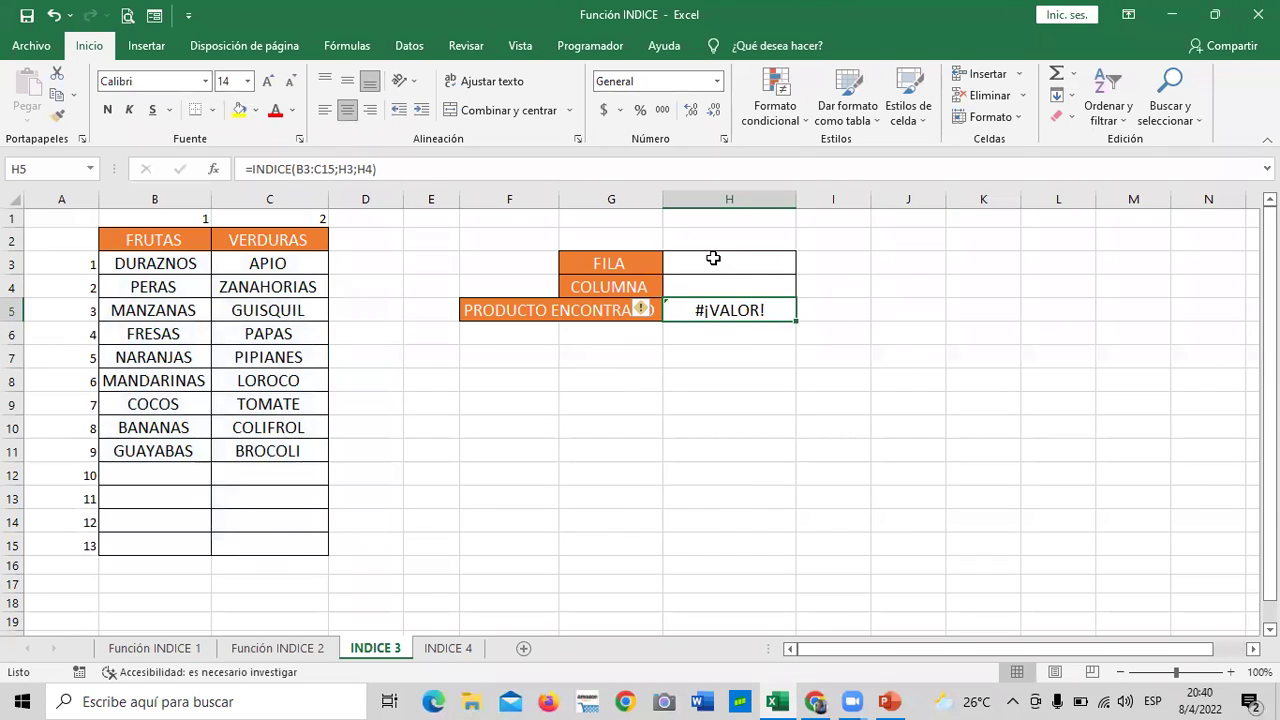
pyautogui.click(711, 258)
pyautogui.click(695, 286)
pyautogui.click(694, 258)
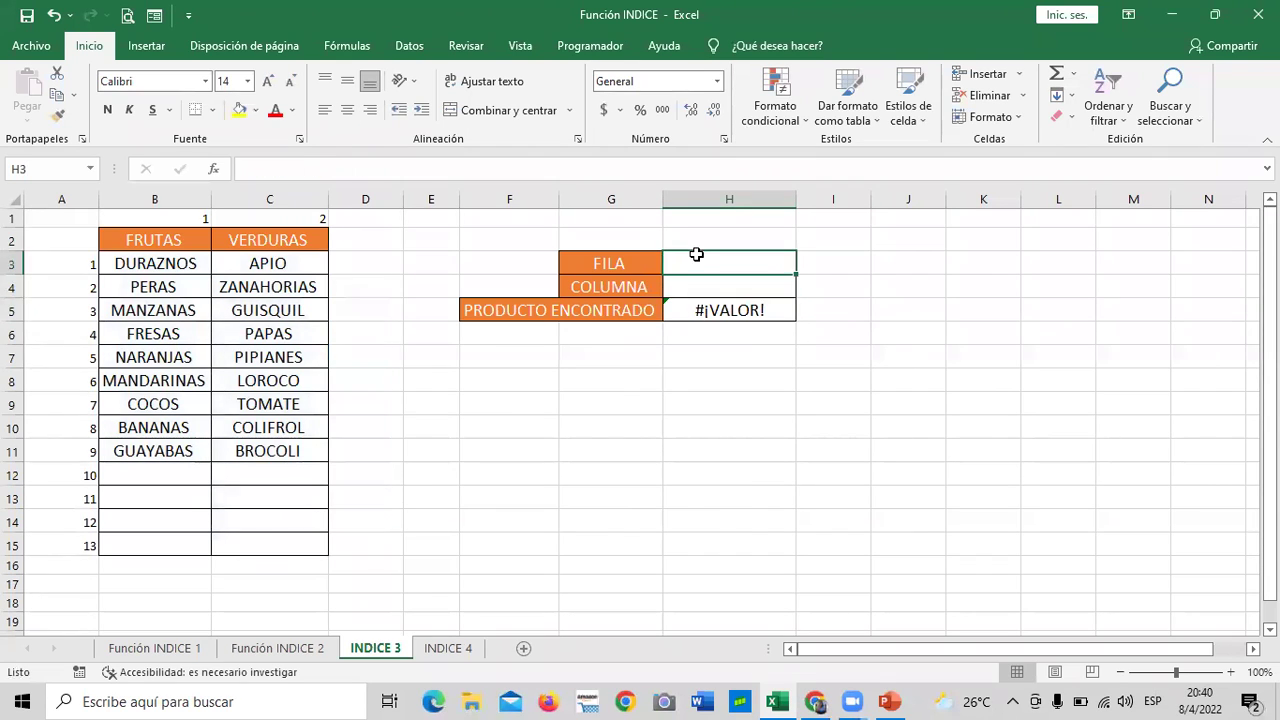
pyautogui.click(700, 282)
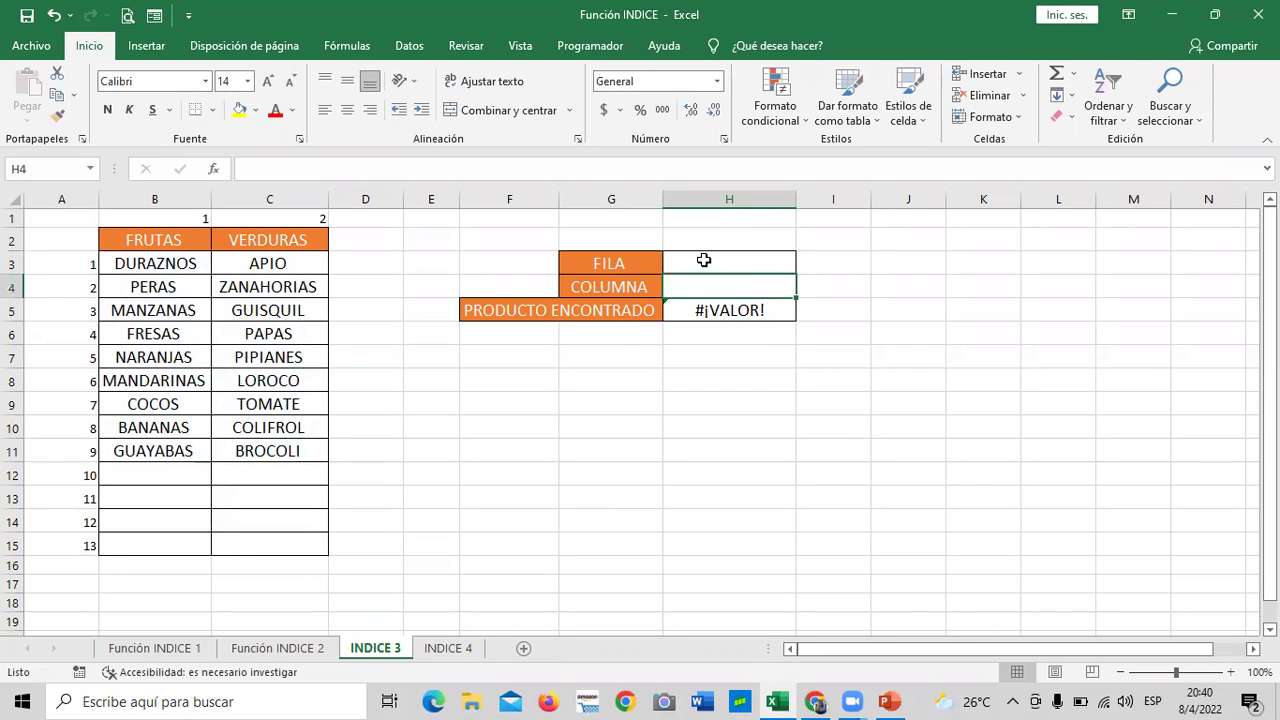
pyautogui.click(702, 257)
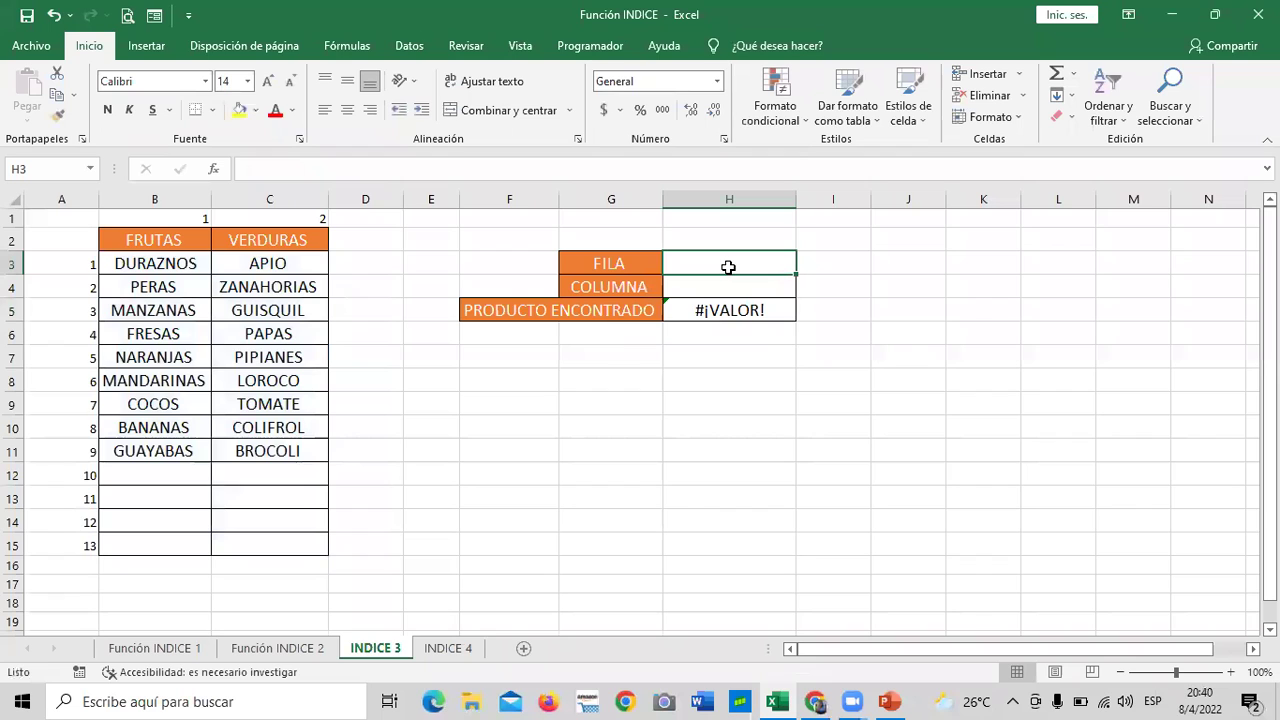
# Step: Test FILA 7 with COLUMNA 1 (COCOS), then rows 5 (NARANJAS), 1 (DURAZNOS) and column 2 (APIO)
pyautogui.write('7')
pyautogui.press('Return')
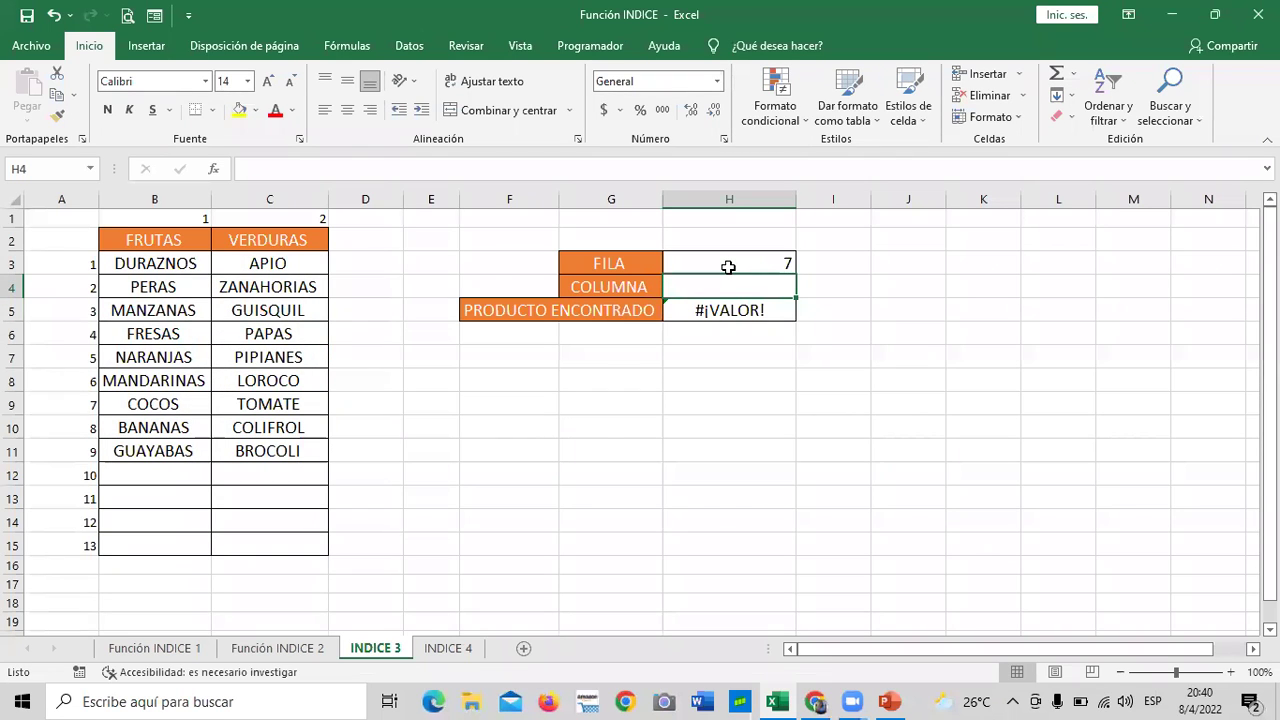
pyautogui.write('1')
pyautogui.press('Return')
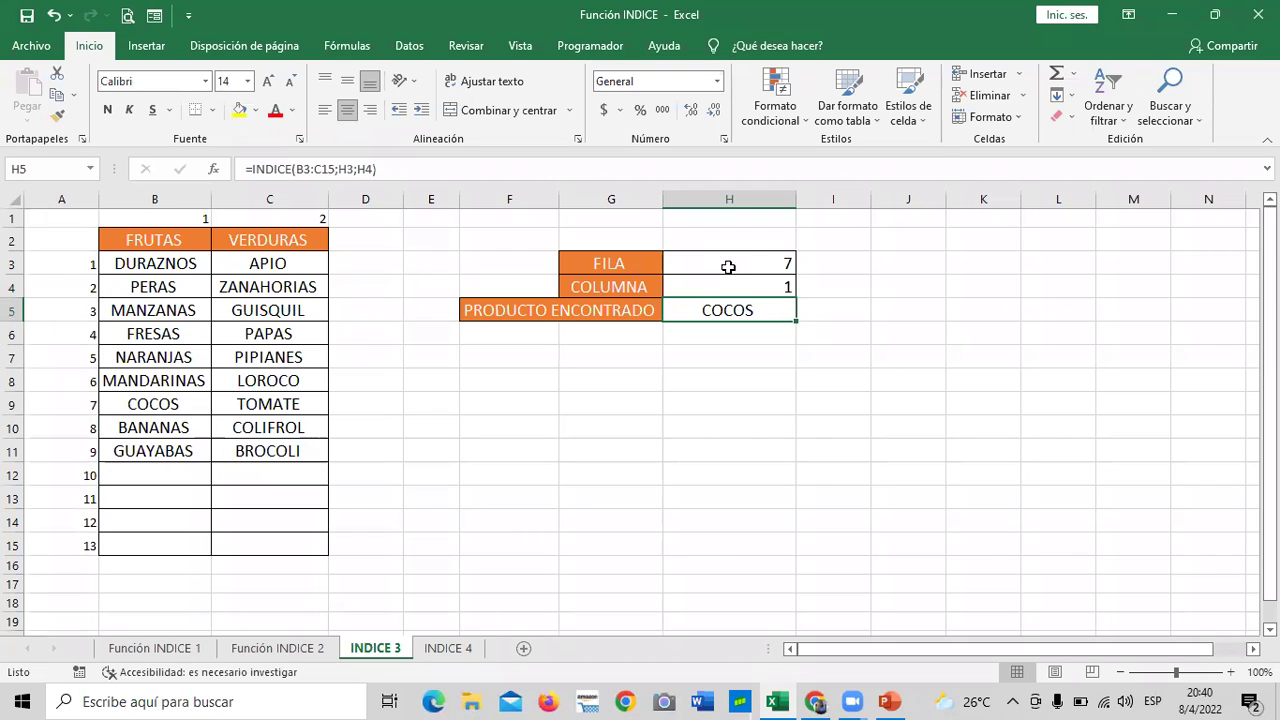
pyautogui.click(728, 265)
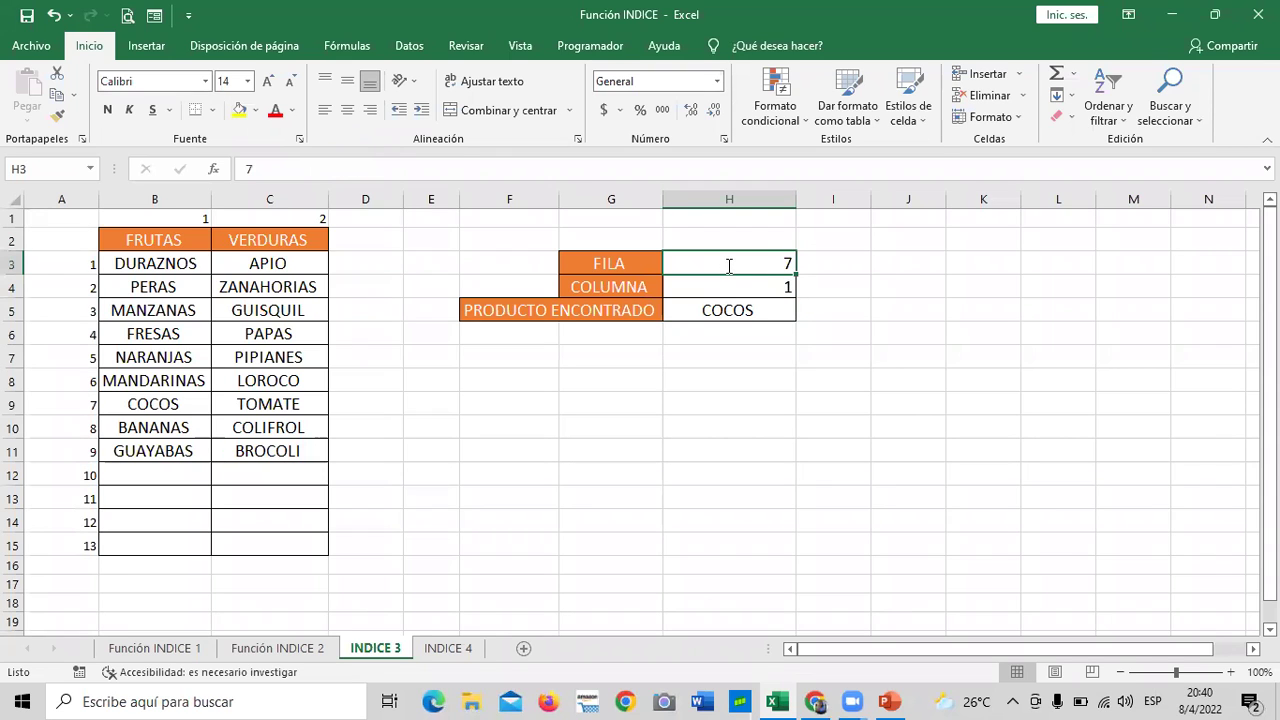
pyautogui.write('5')
pyautogui.press('Return')
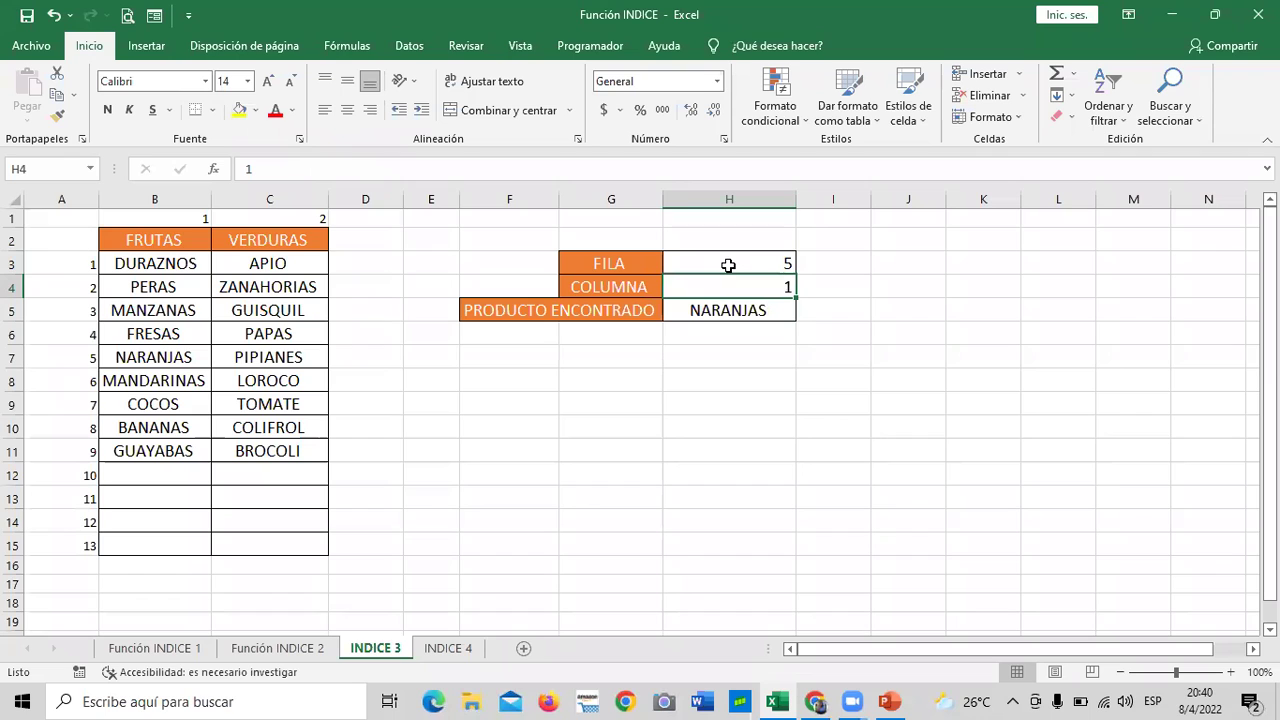
pyautogui.press('Up')
pyautogui.press('Up')
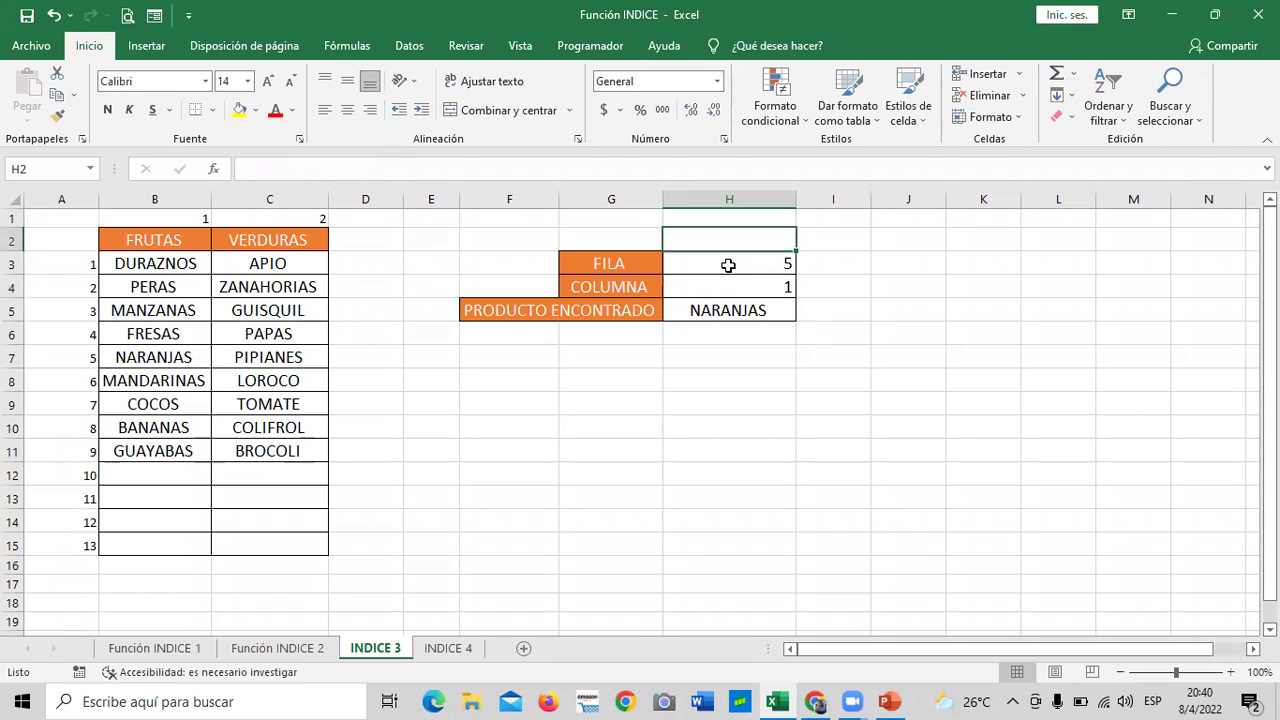
pyautogui.click(728, 265)
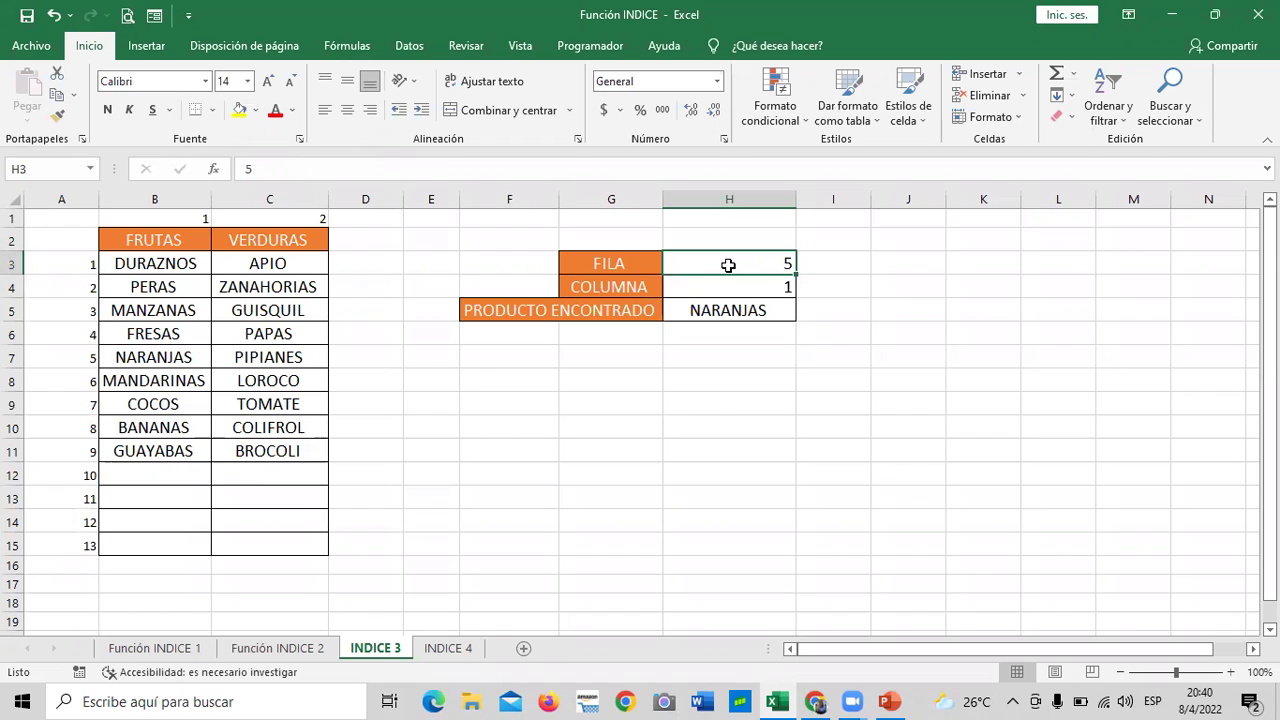
pyautogui.write('1')
pyautogui.press('Return')
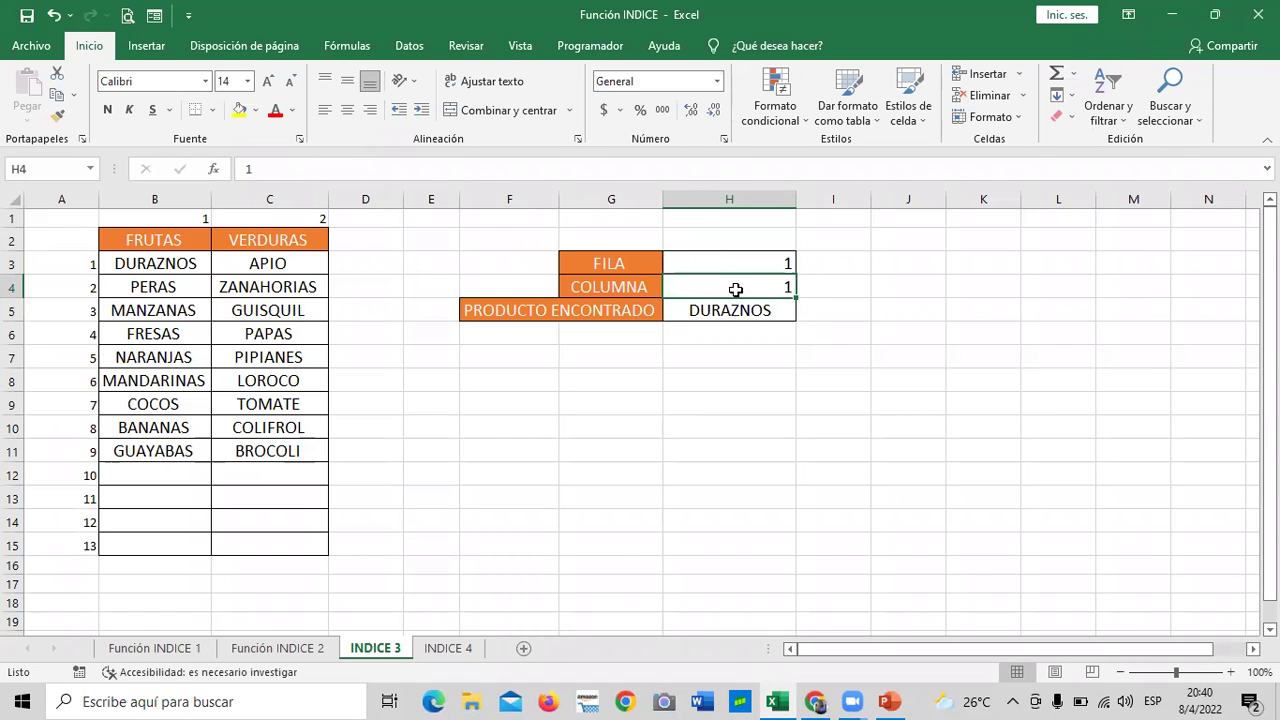
pyautogui.write('2')
pyautogui.press('Return')
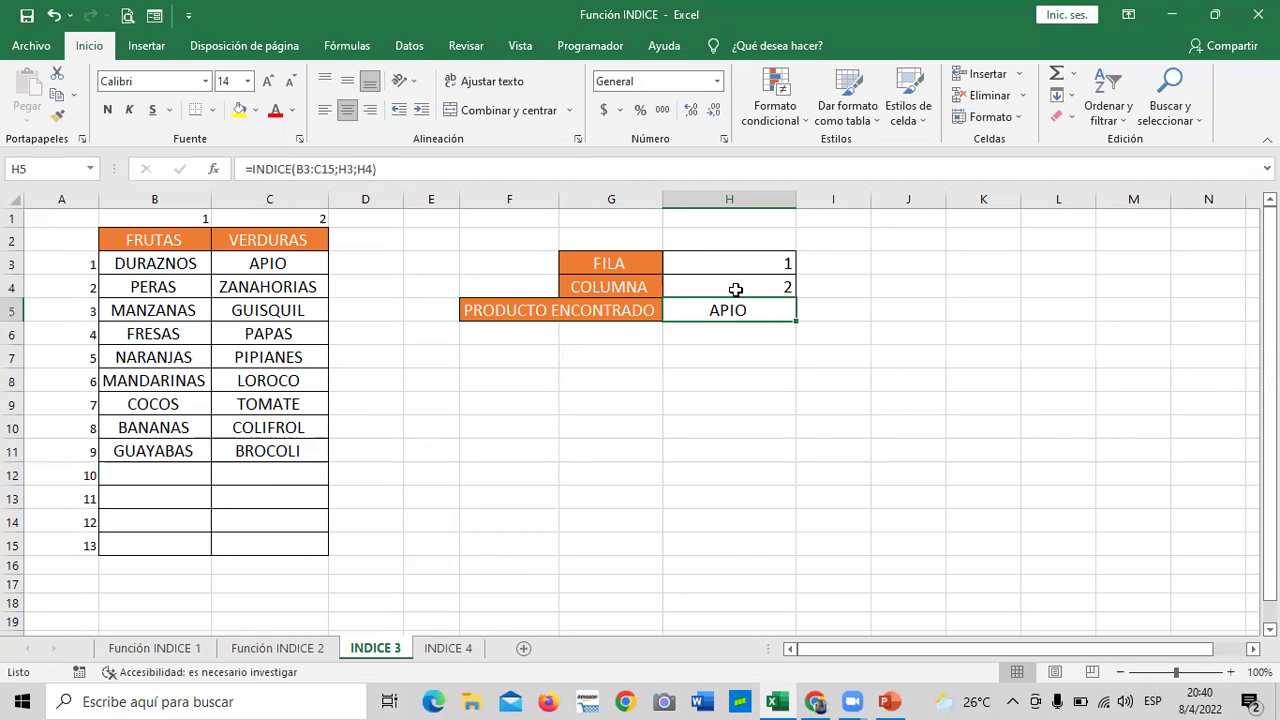
# Step: Try FILA 2, 3 and 4, then COLUMNA 3 (#¡REF!) and back to 2 for PAPAS
pyautogui.click(734, 262)
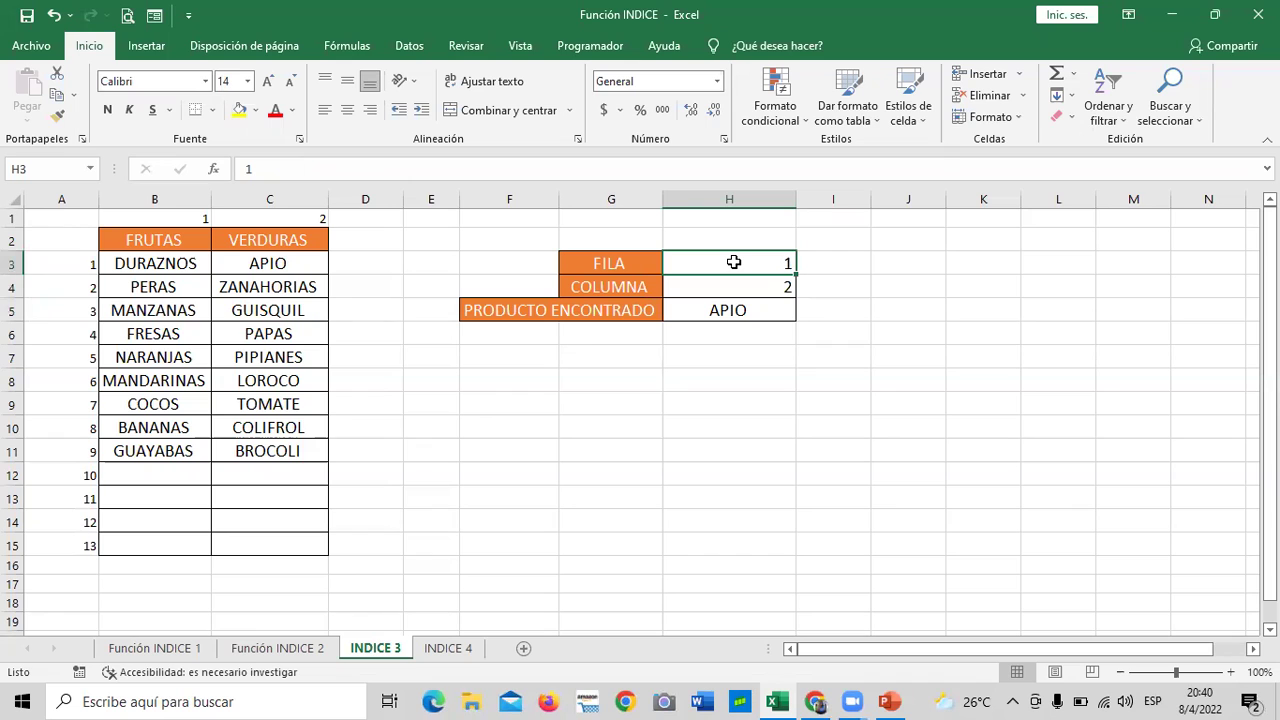
pyautogui.write('2')
pyautogui.press('Return')
pyautogui.click(734, 262)
pyautogui.write('3')
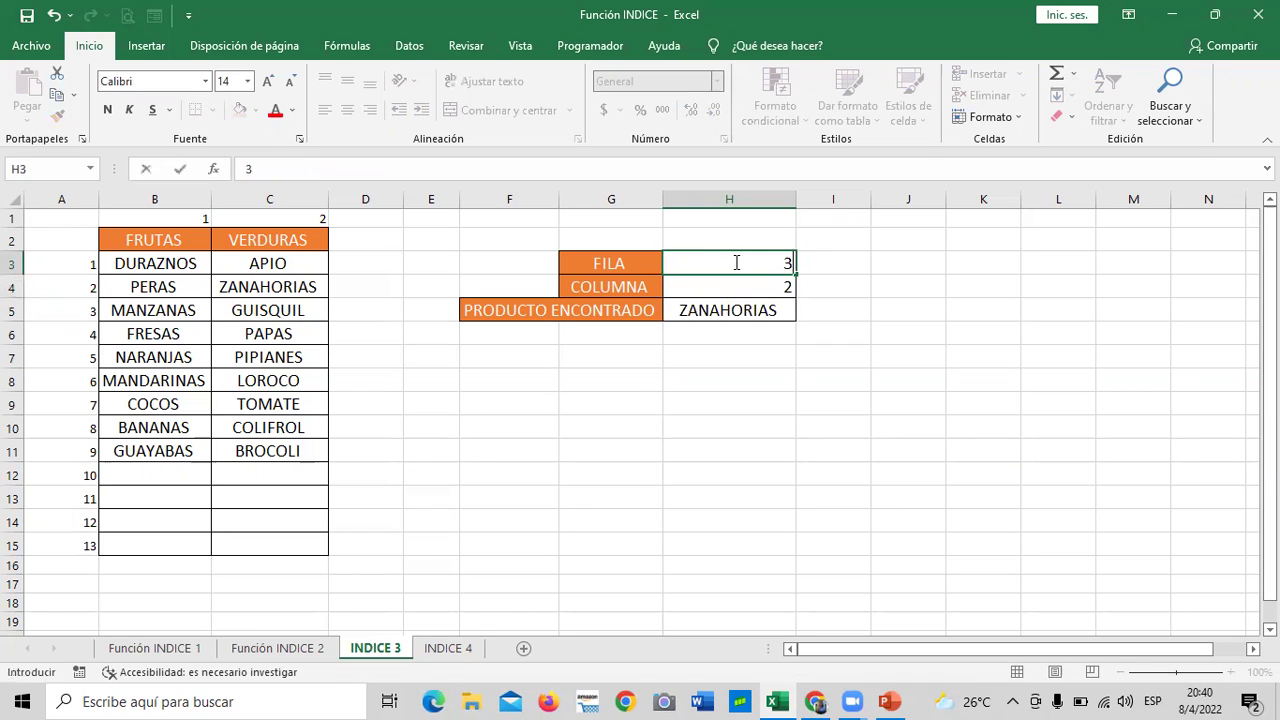
pyautogui.press('Return')
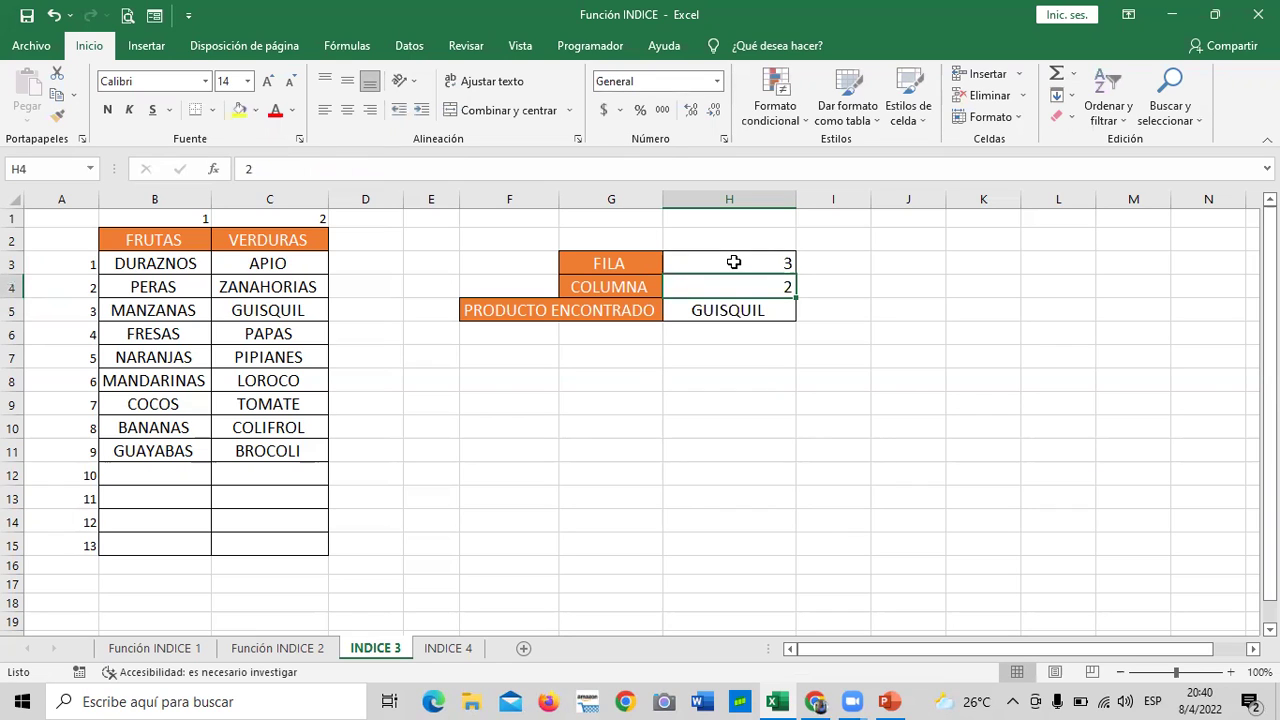
pyautogui.click(734, 262)
pyautogui.write('4')
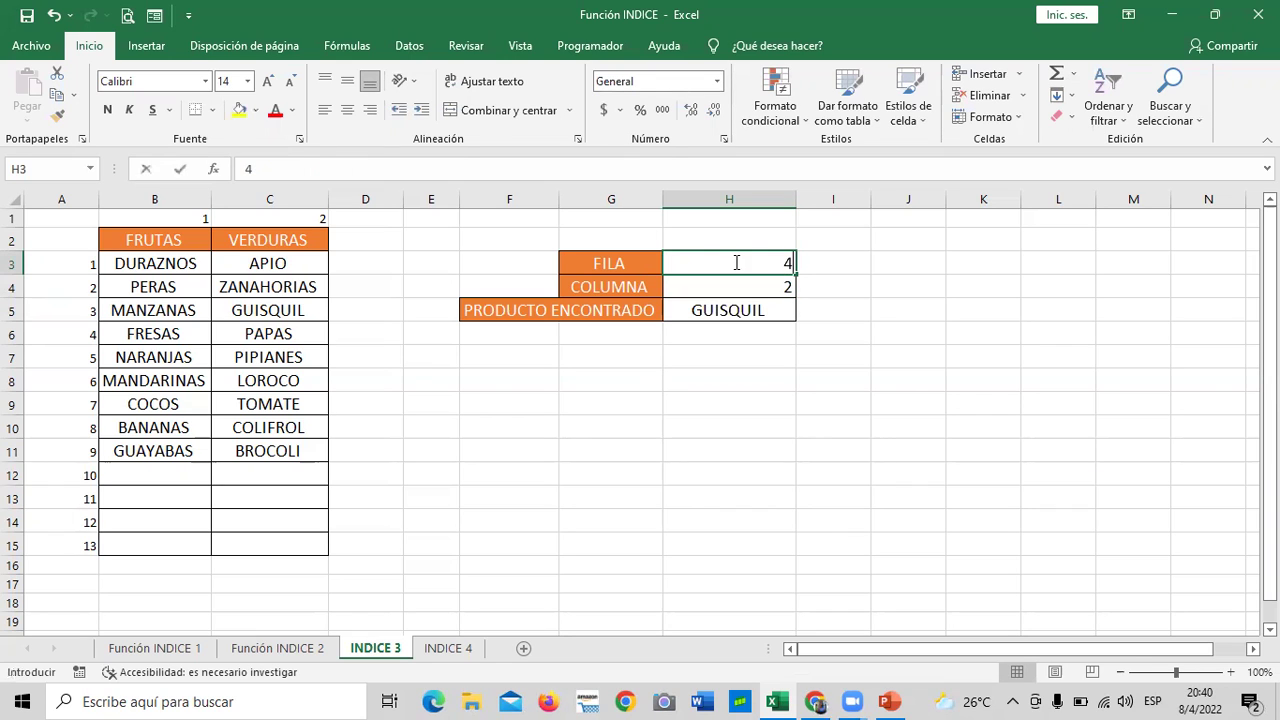
pyautogui.press('Return')
pyautogui.write('3')
pyautogui.press('Return')
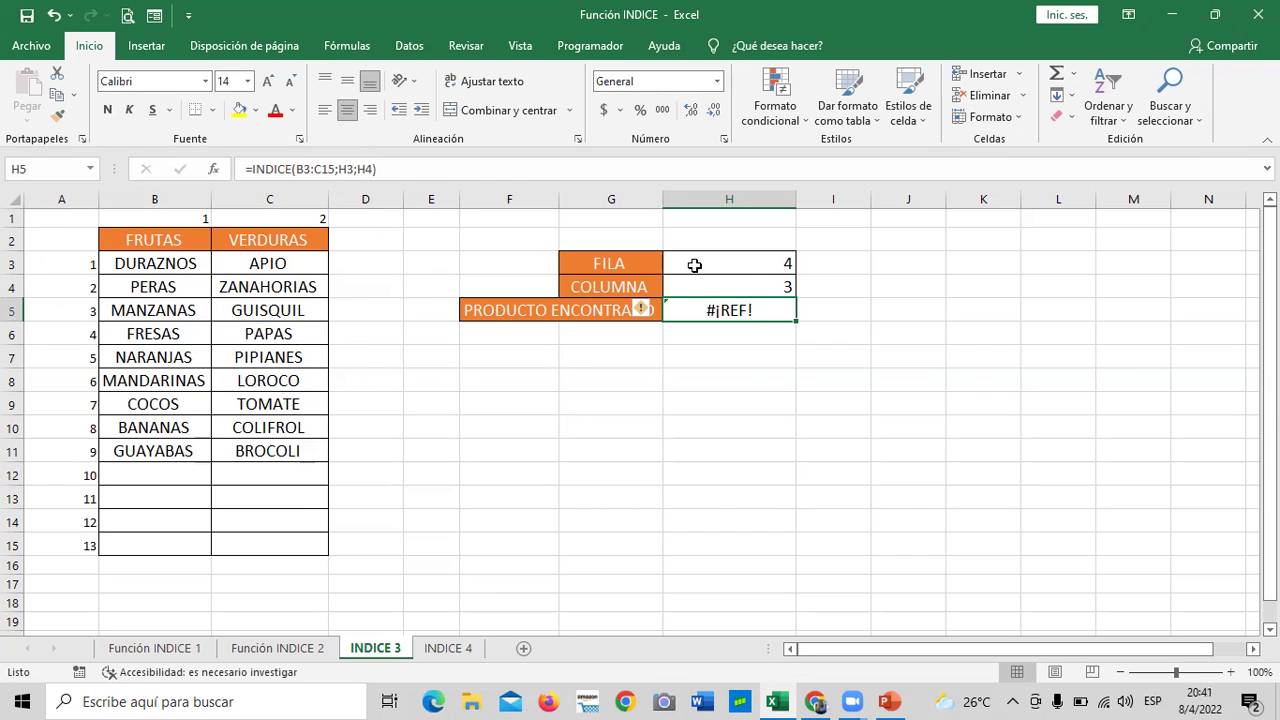
pyautogui.click(750, 285)
pyautogui.write('2')
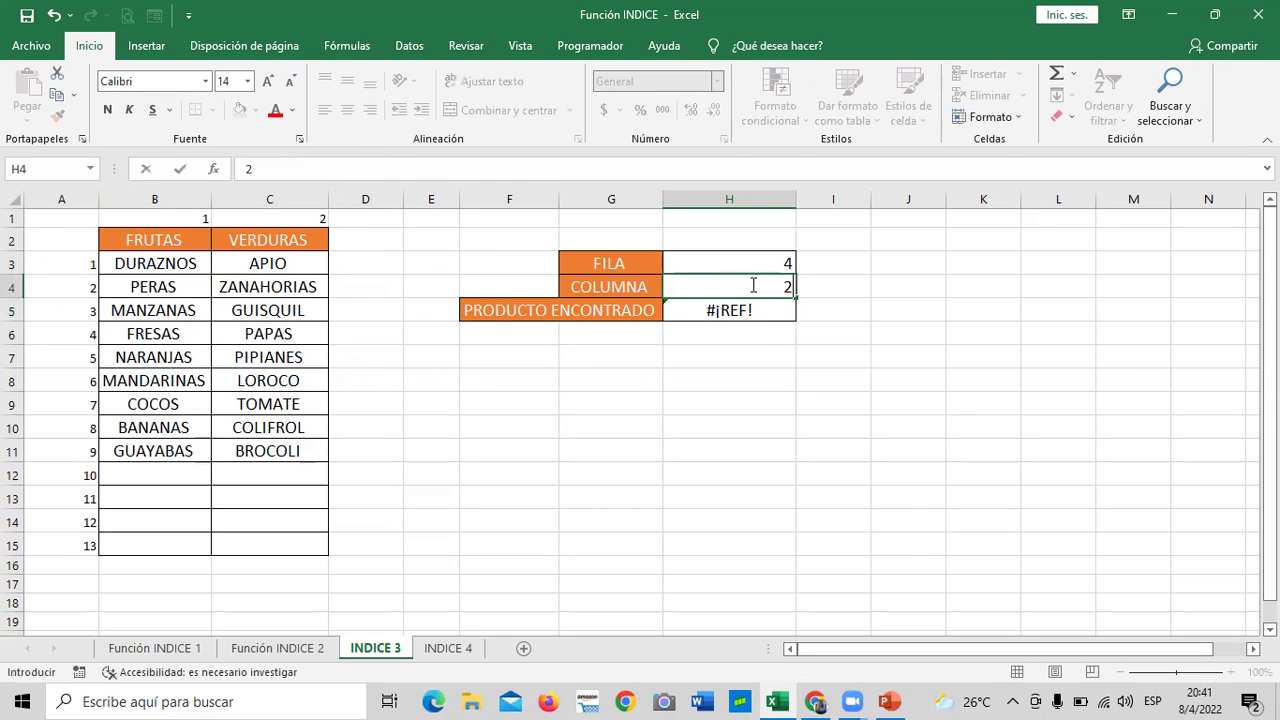
pyautogui.press('Return')
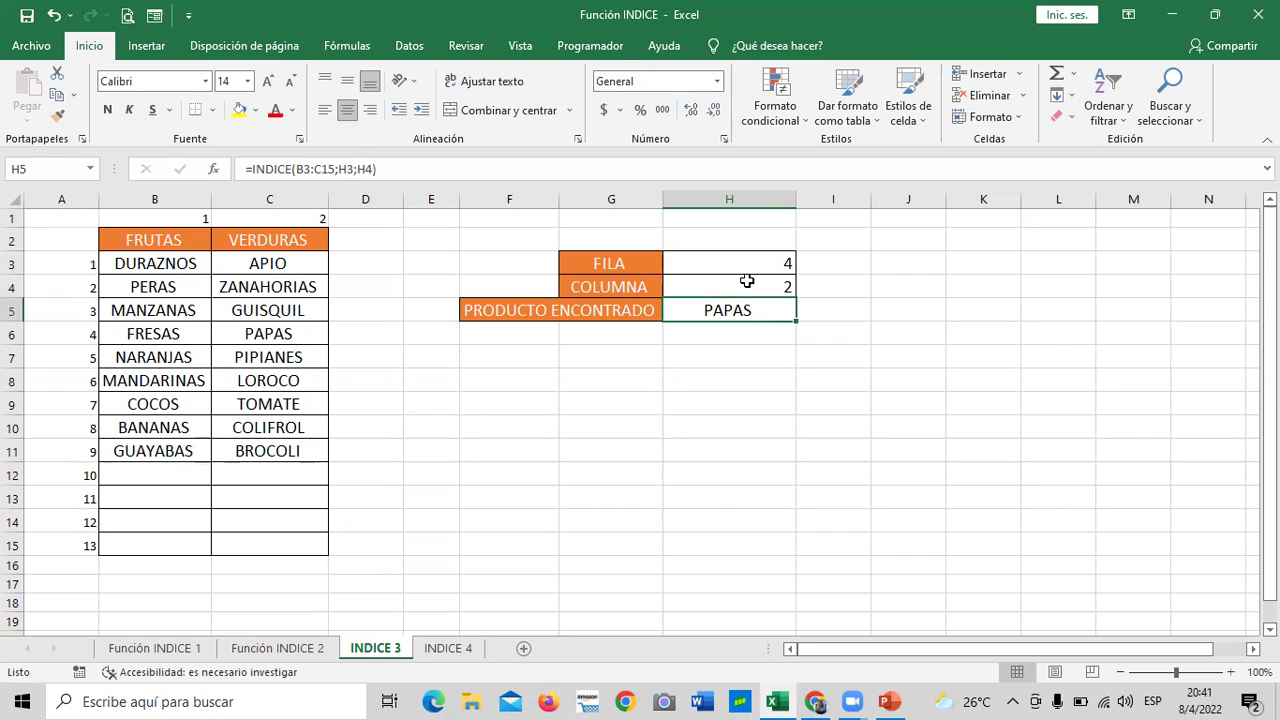
pyautogui.click(745, 283)
# Step: Set COLUMNA in H4 to 1 so the found product becomes FRESAS
pyautogui.write('1')
pyautogui.press('Return')
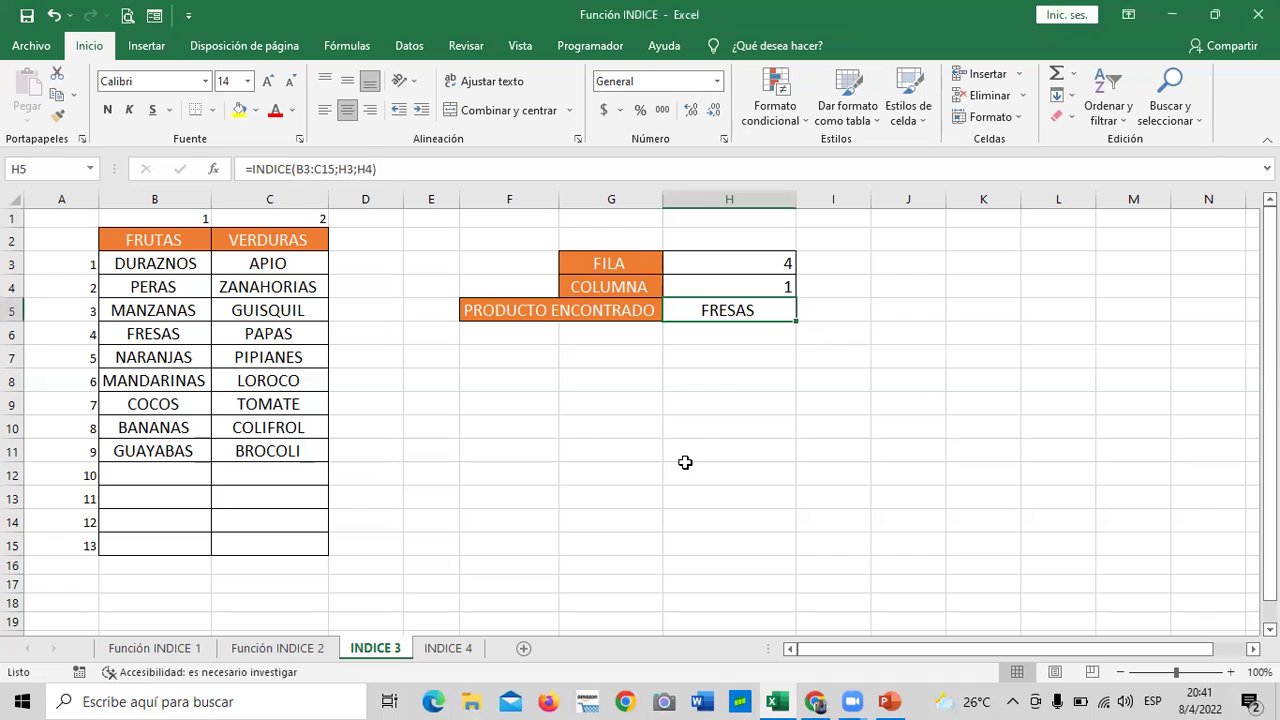
pyautogui.click(634, 481)
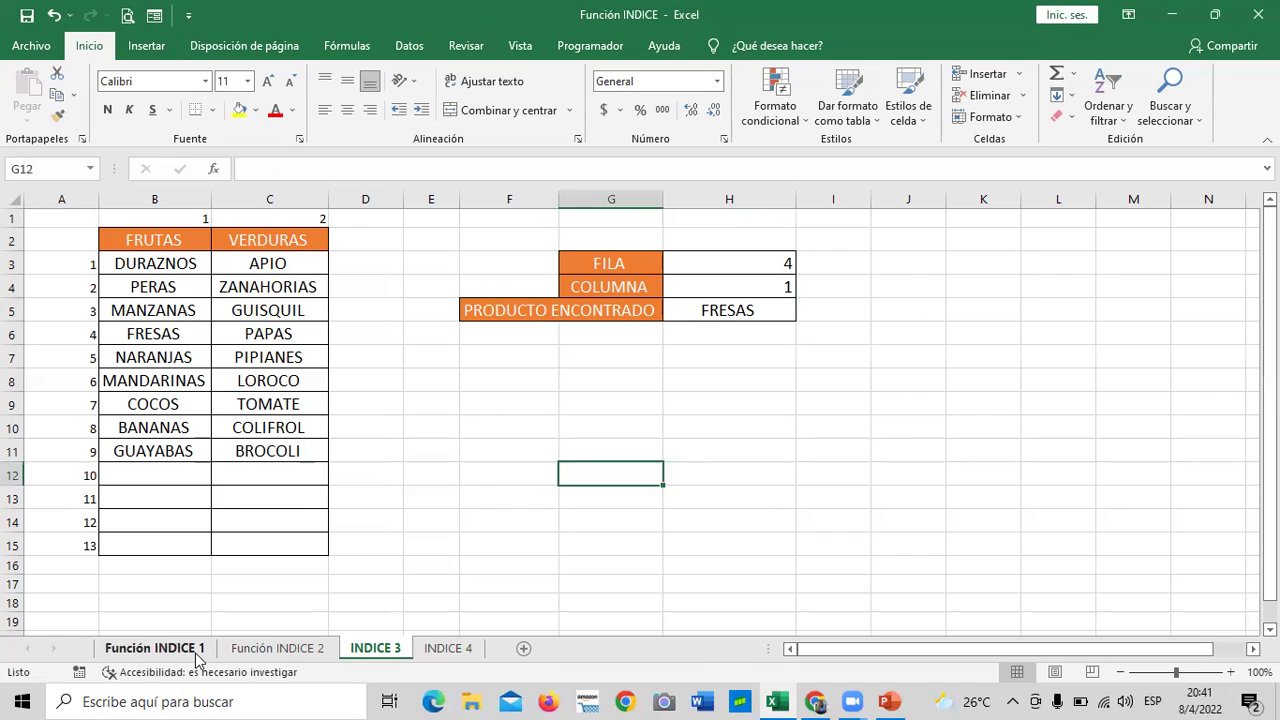
# Step: Return to Función INDICE 2 and bring the green task box at row 7 into view
pyautogui.click(265, 650)
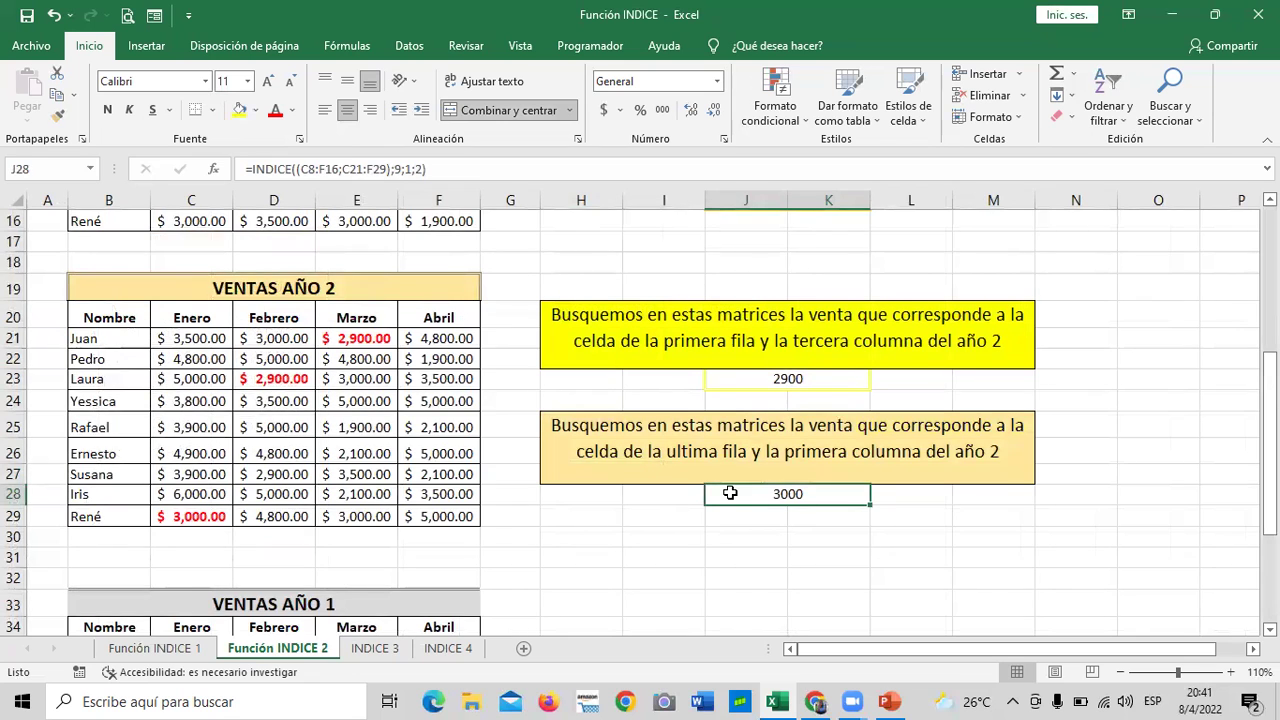
pyautogui.scroll(-2, 730, 493)
pyautogui.scroll(3, 720, 508)
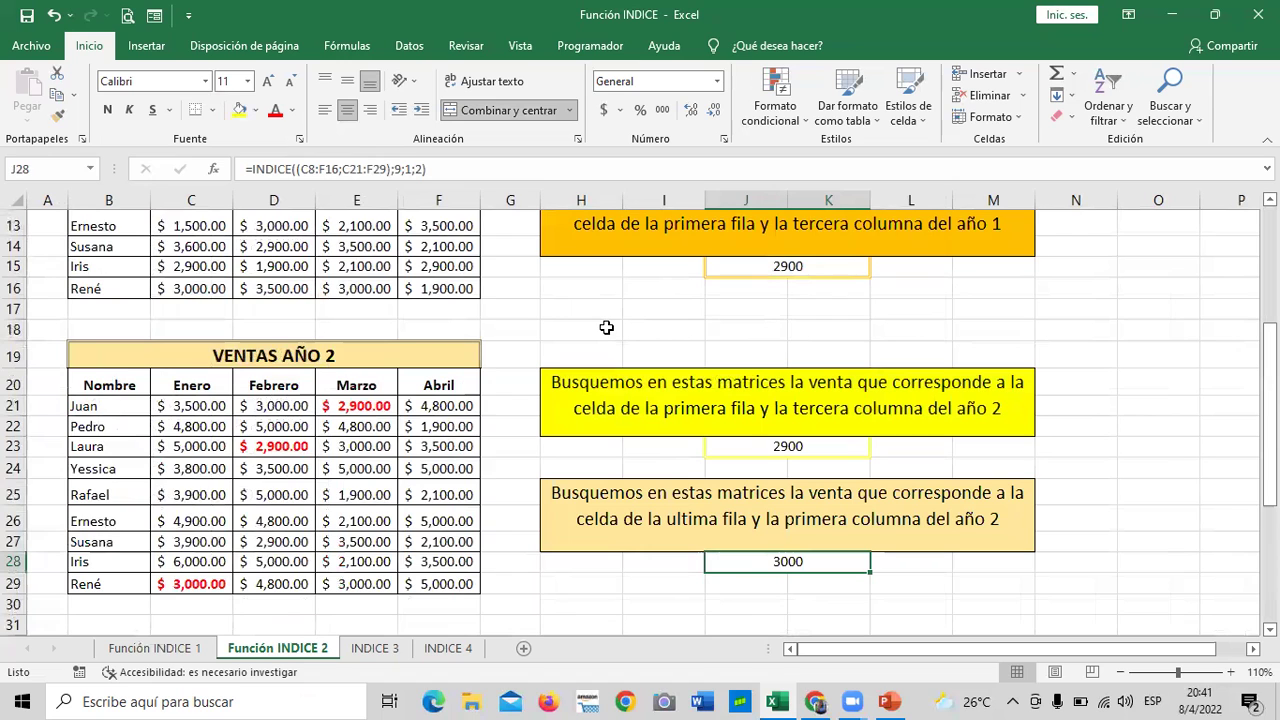
pyautogui.scroll(2, 340, 506)
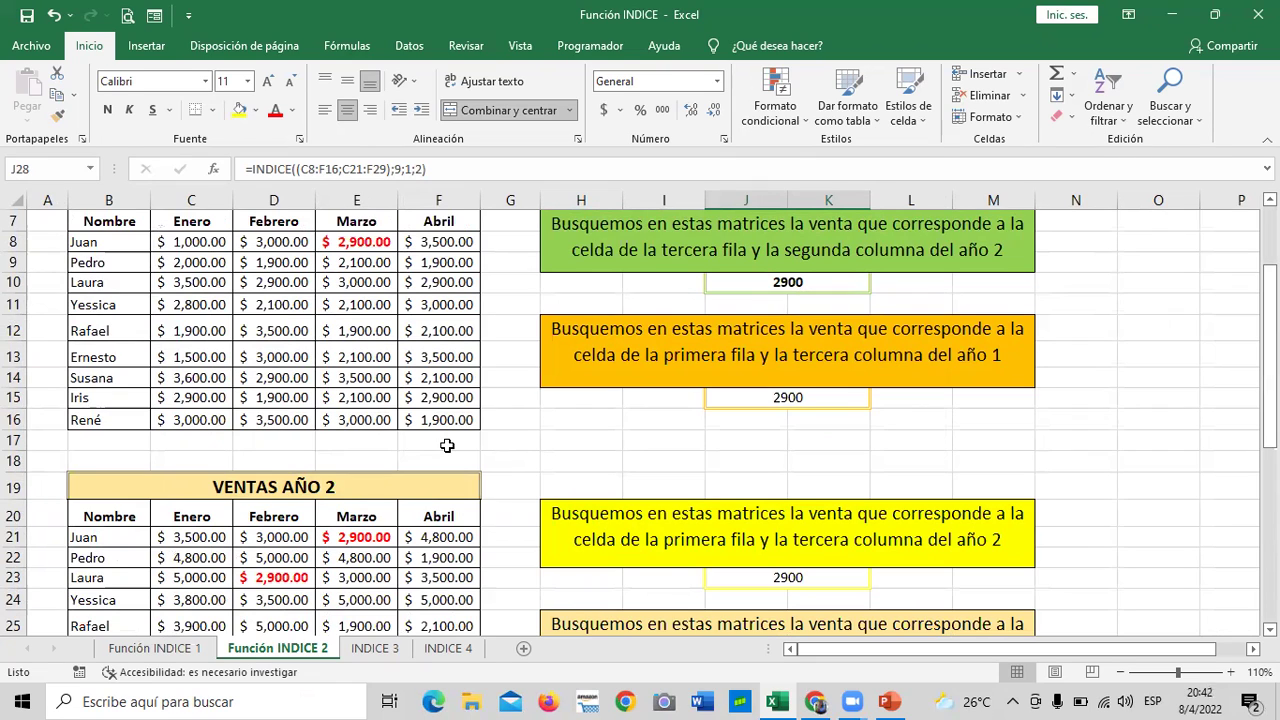
# Step: Clear J10 and start an INDICE formula with the VENTAS AÑO 1 figures as first area
pyautogui.click(783, 285)
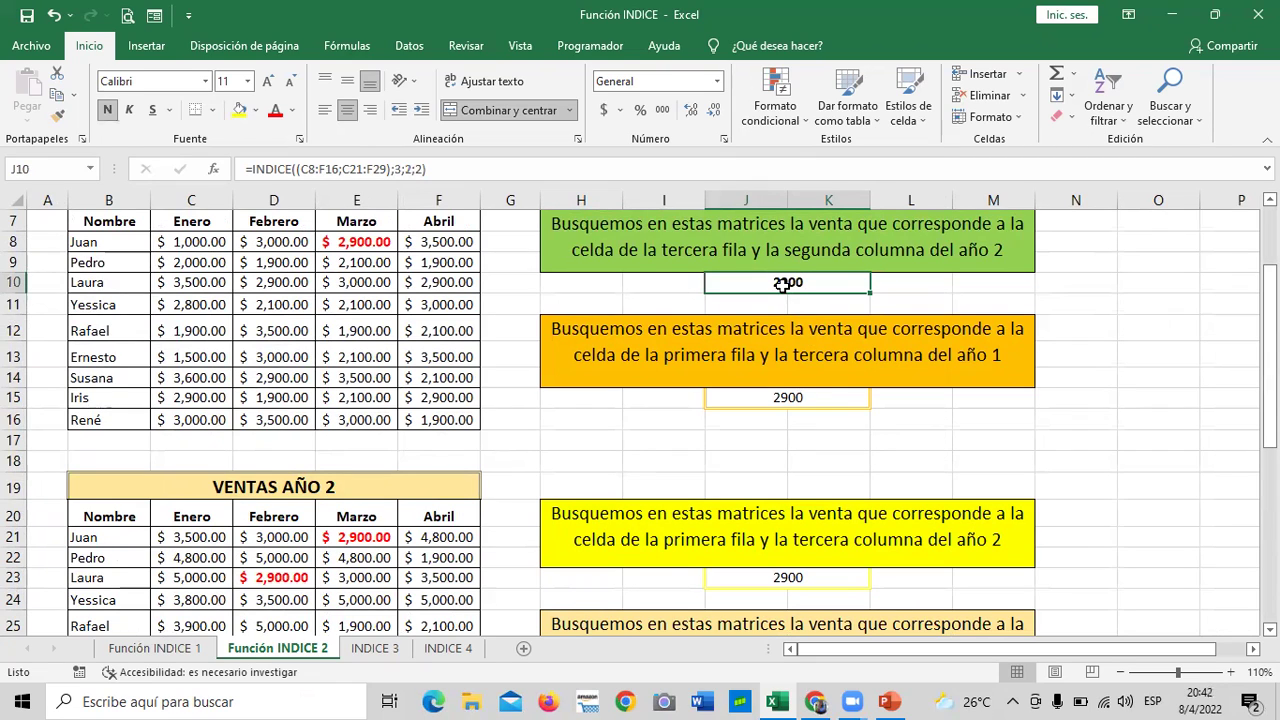
pyautogui.press('Delete')
pyautogui.click(687, 492)
pyautogui.click(753, 280)
pyautogui.write('=')
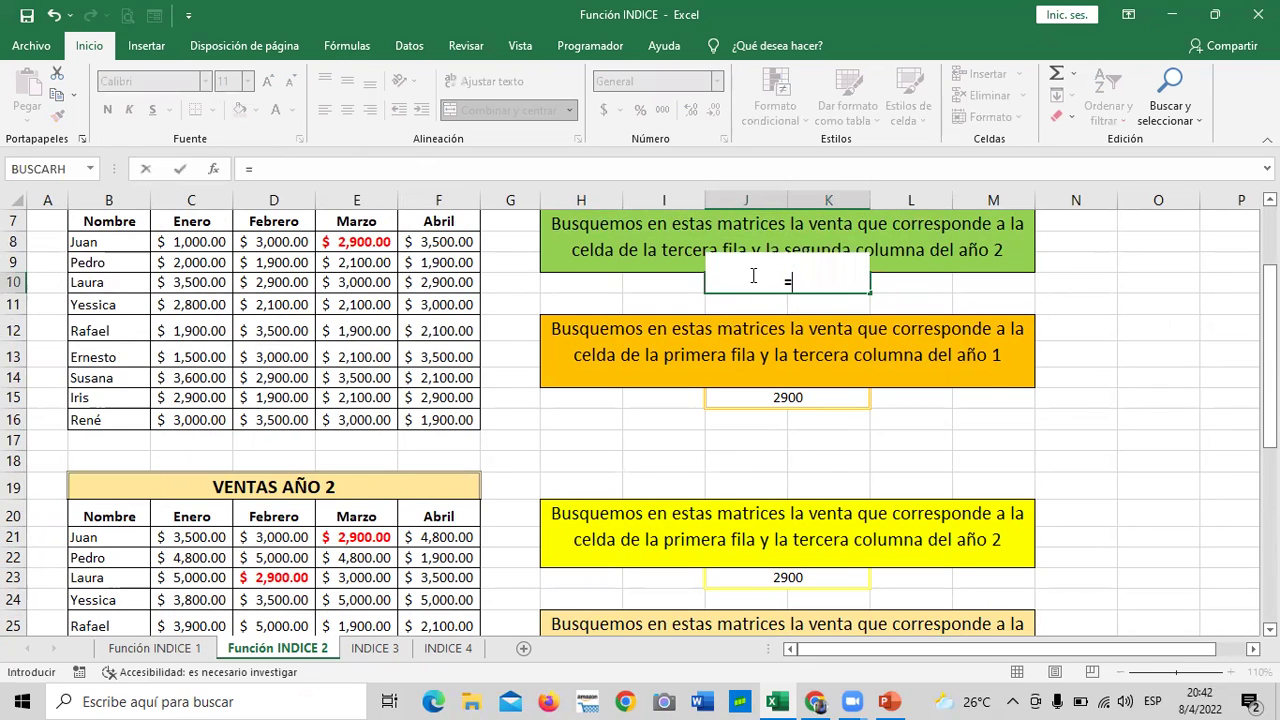
pyautogui.write('INDICE')
pyautogui.doubleClick(823, 304)
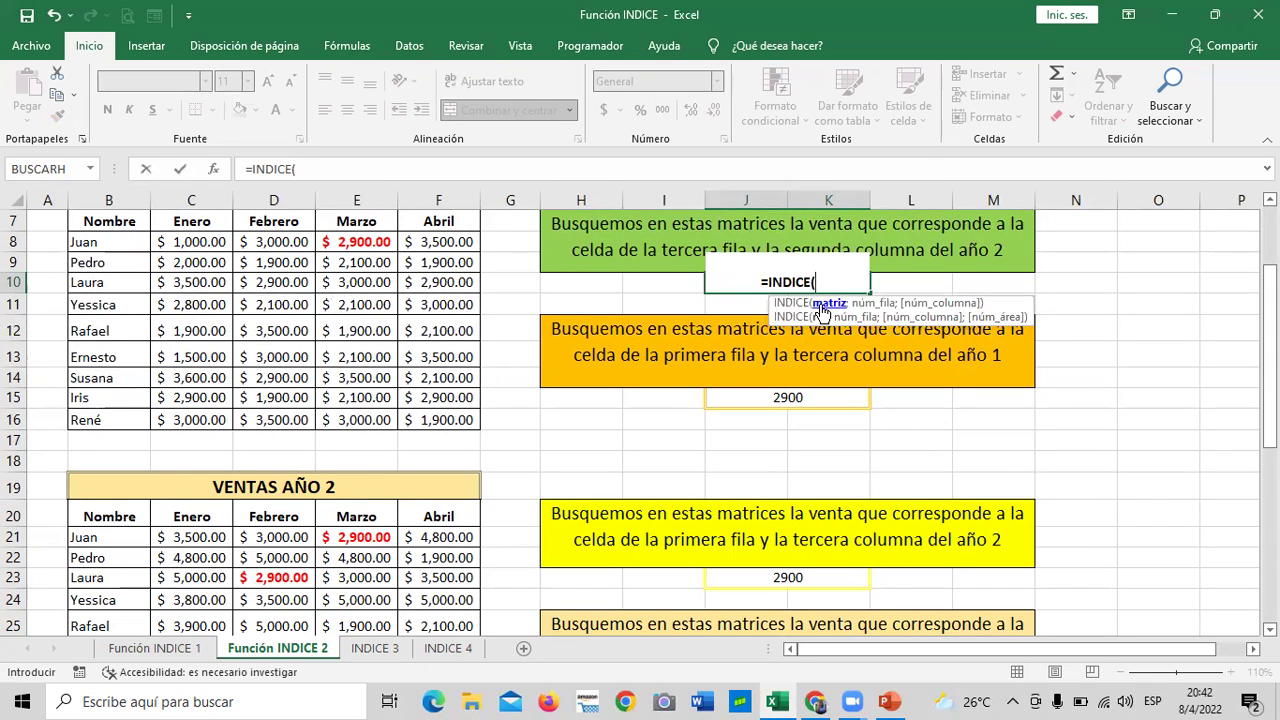
pyautogui.write('(')
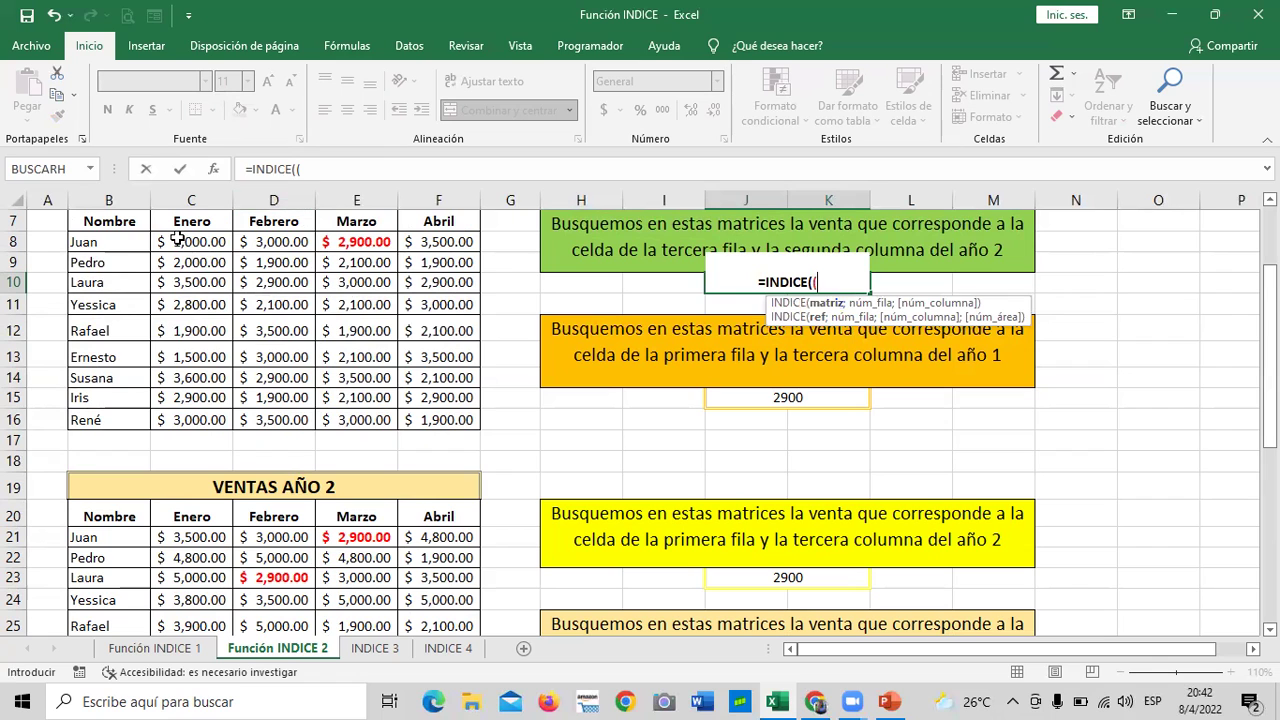
pyautogui.moveTo(177, 240)
pyautogui.mouseDown()
pyautogui.moveTo(397, 380)
pyautogui.moveTo(425, 412)
pyautogui.mouseUp()
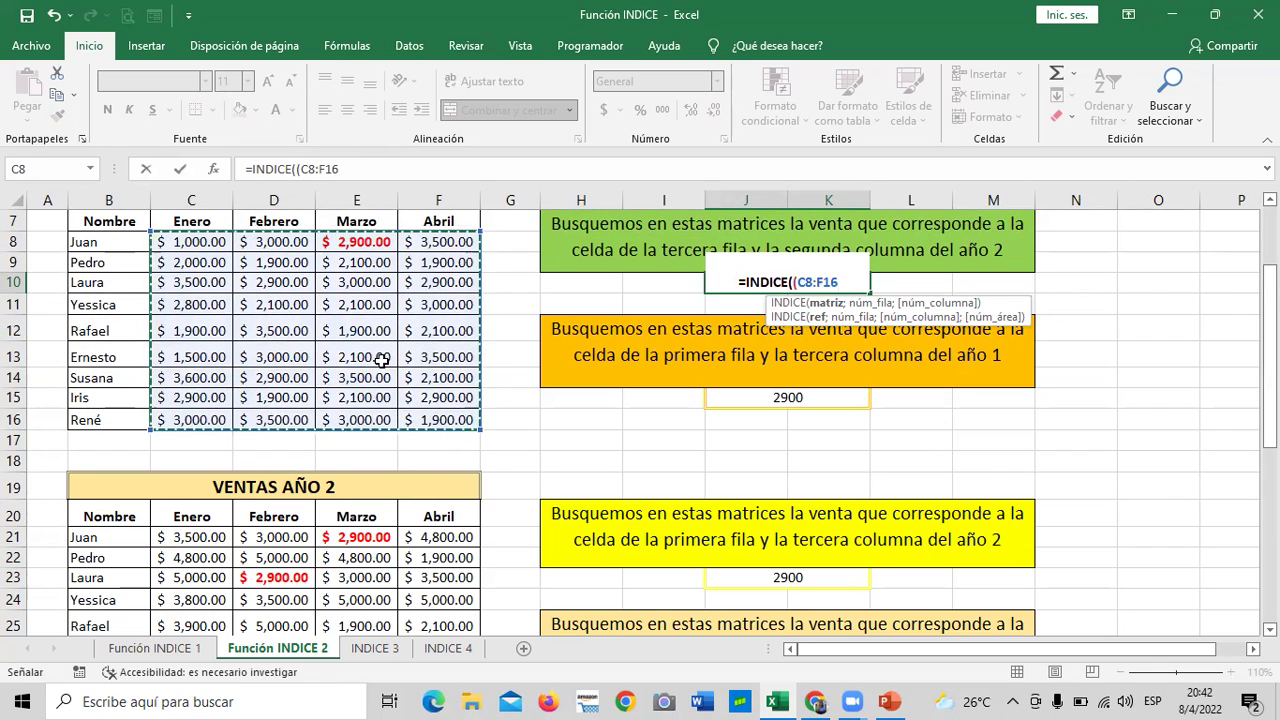
pyautogui.click(395, 168)
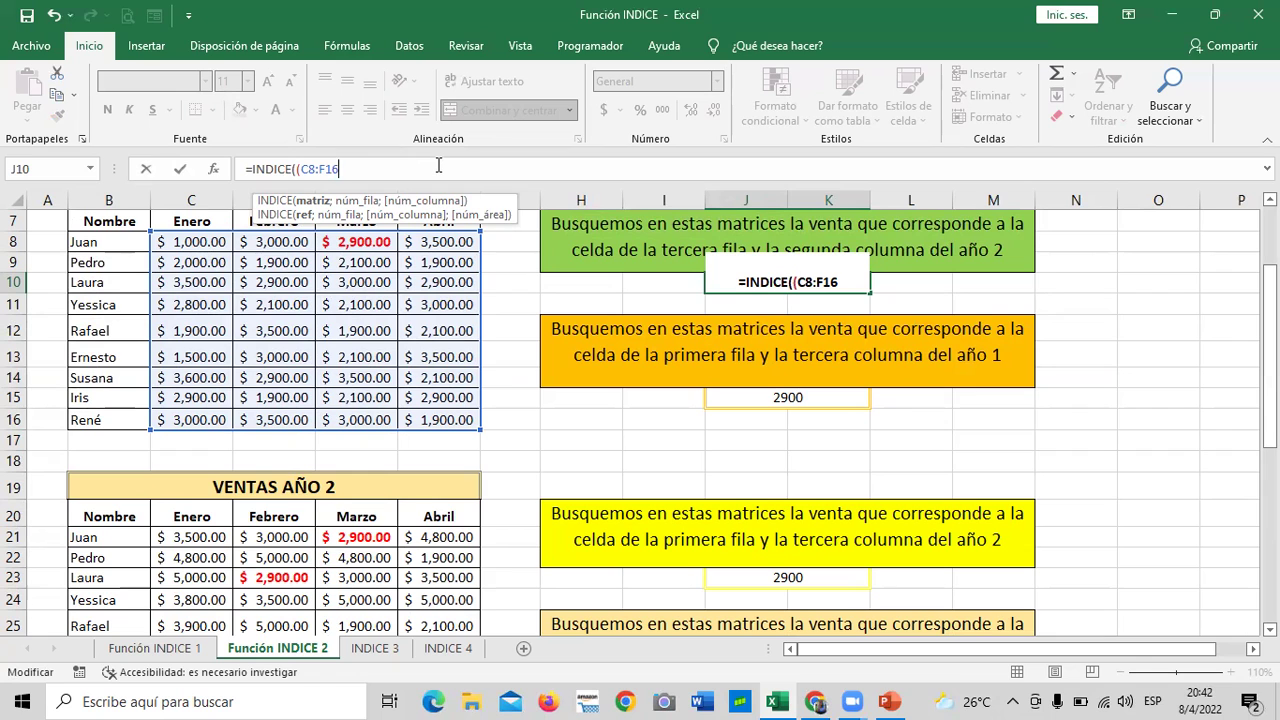
pyautogui.write(';')
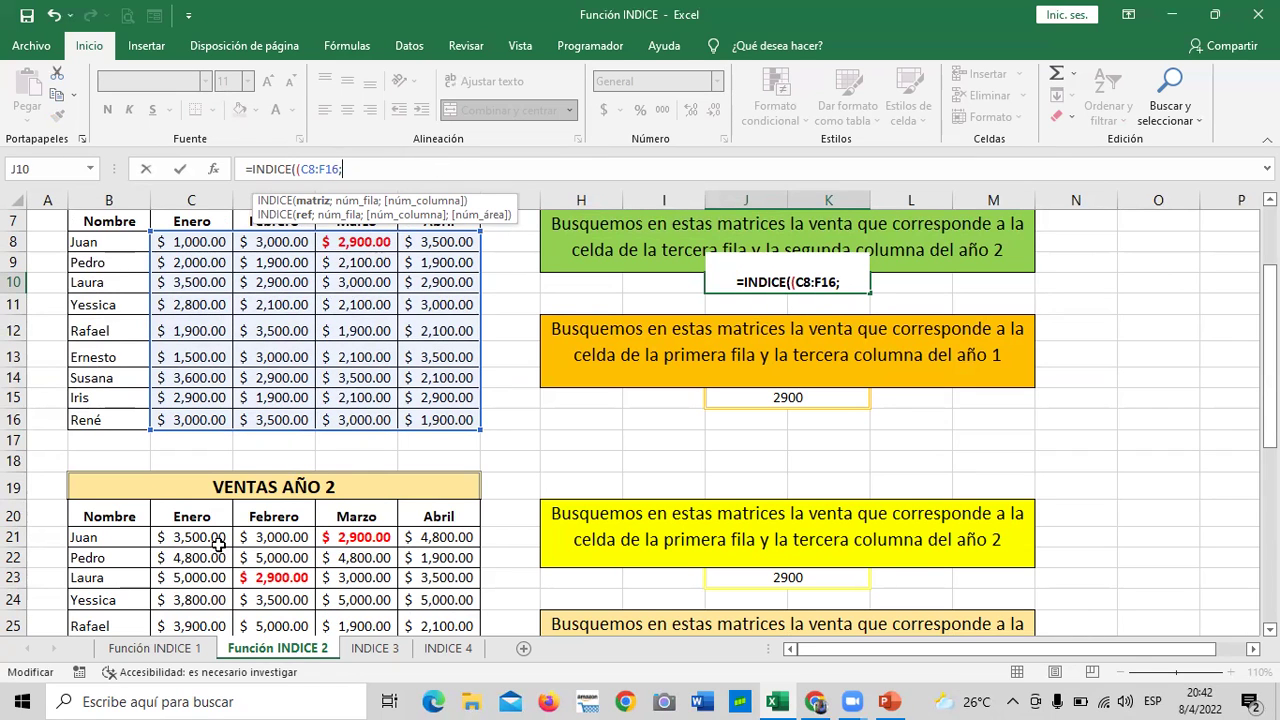
# Step: Add the year-2 area and finish with row 3, column 2, area 2, returning 2900
pyautogui.scroll(-2, 214, 540)
pyautogui.scroll(-1, 213, 520)
pyautogui.scroll(-1, 213, 517)
pyautogui.moveTo(180, 406); pyautogui.dragTo(418, 578)
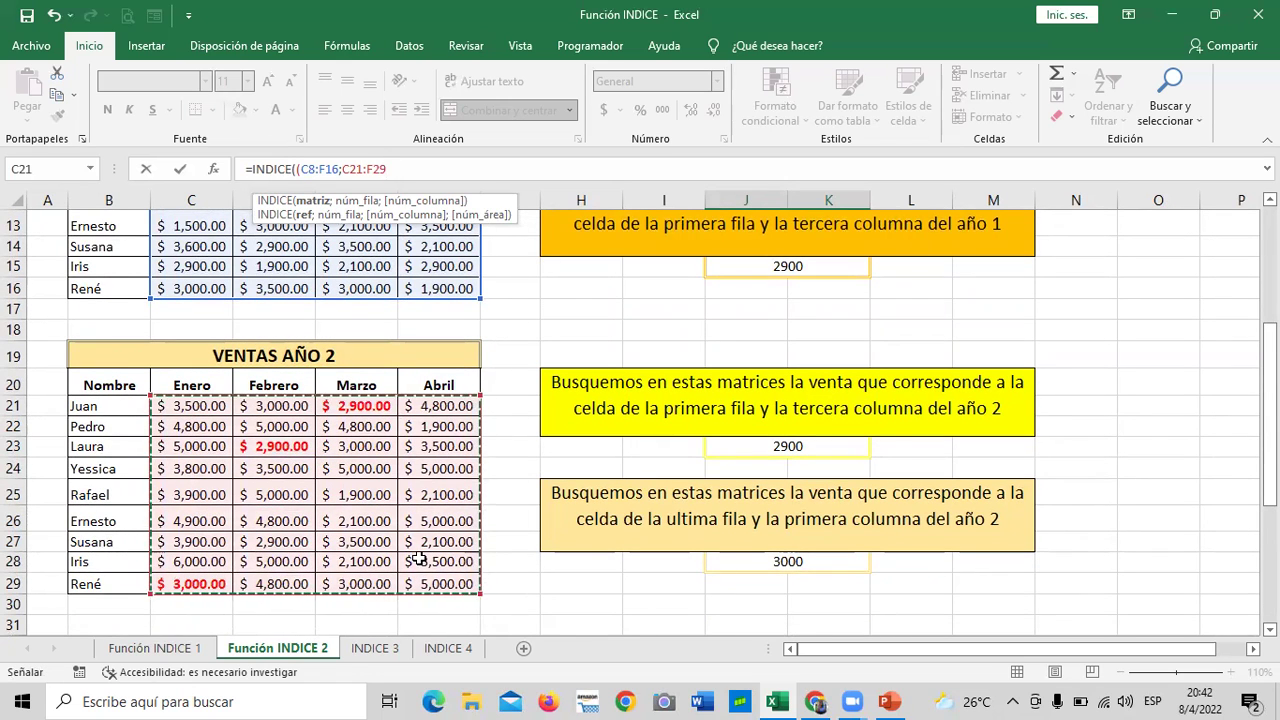
pyautogui.write(')')
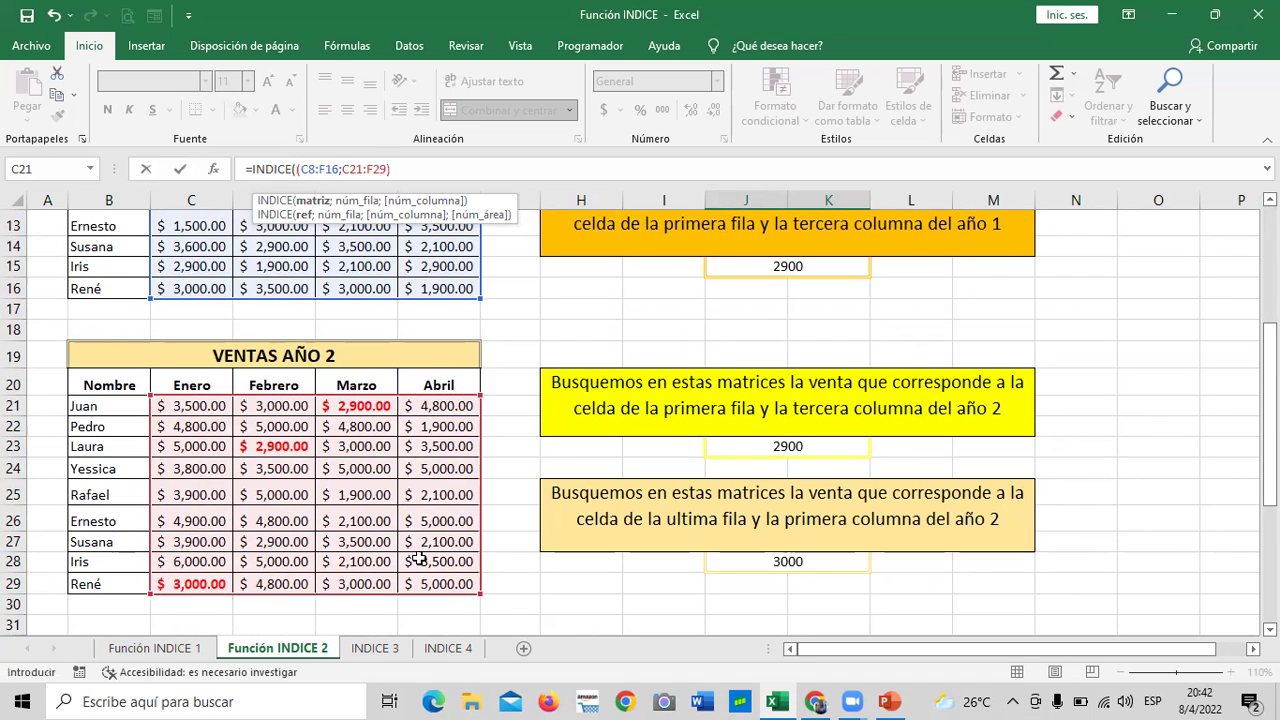
pyautogui.write(';')
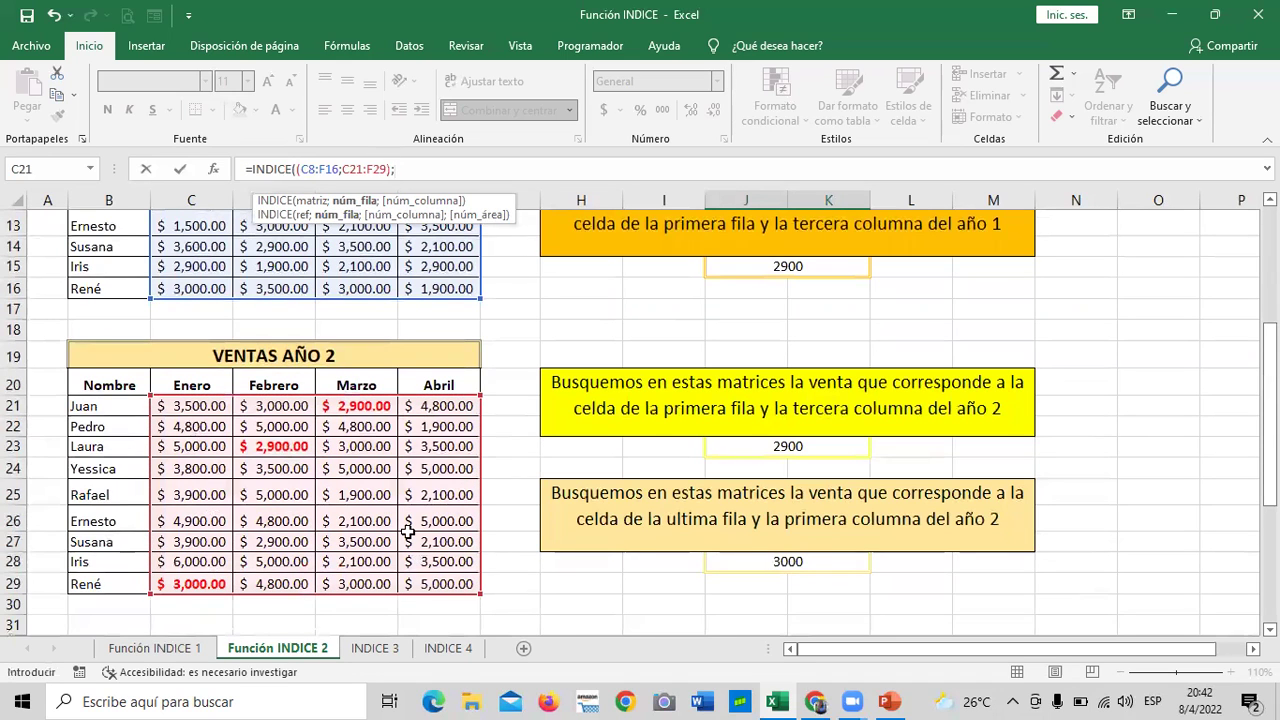
pyautogui.scroll(3, 572, 567)
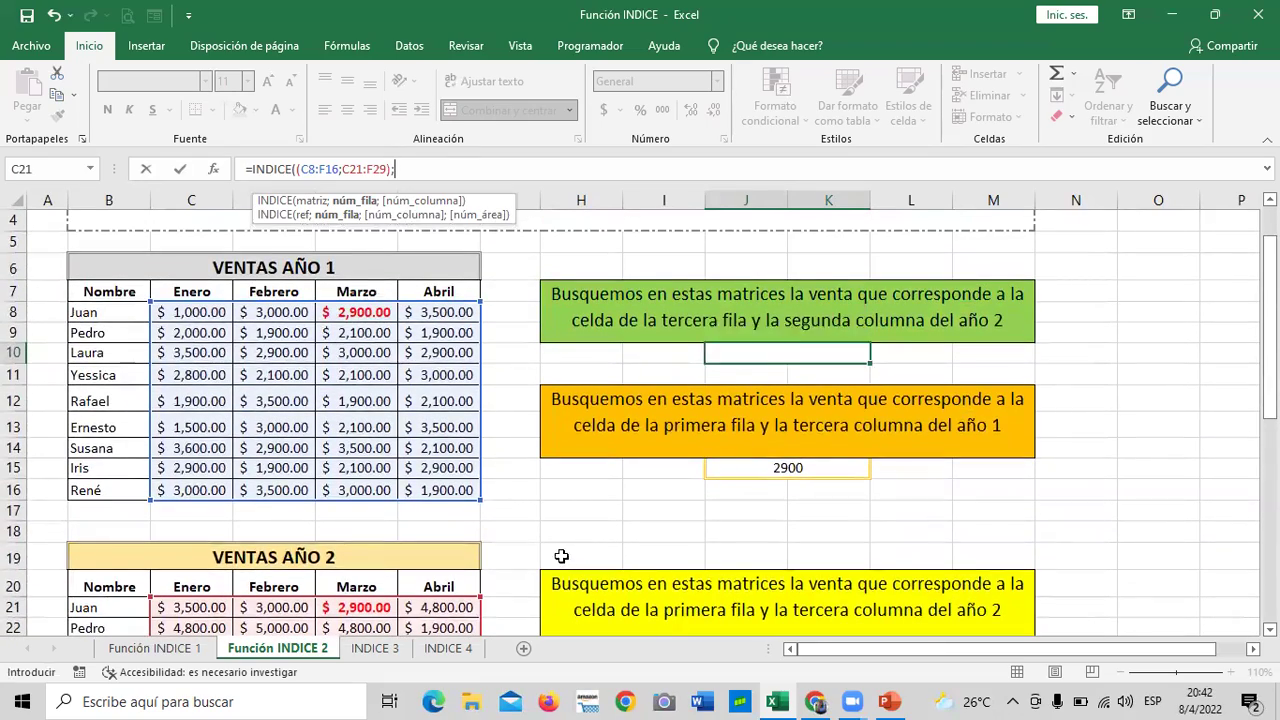
pyautogui.scroll(-5, 565, 560)
pyautogui.scroll(-3, 560, 557)
pyautogui.scroll(4, 557, 556)
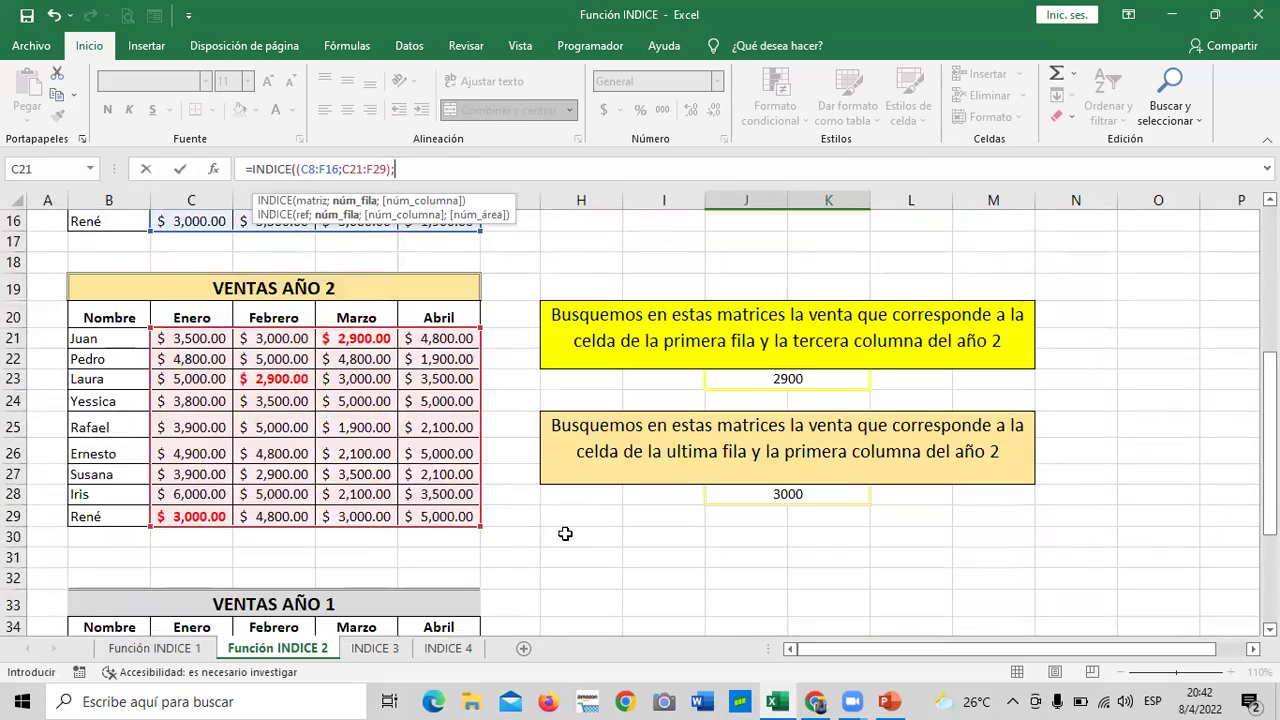
pyautogui.scroll(3, 566, 531)
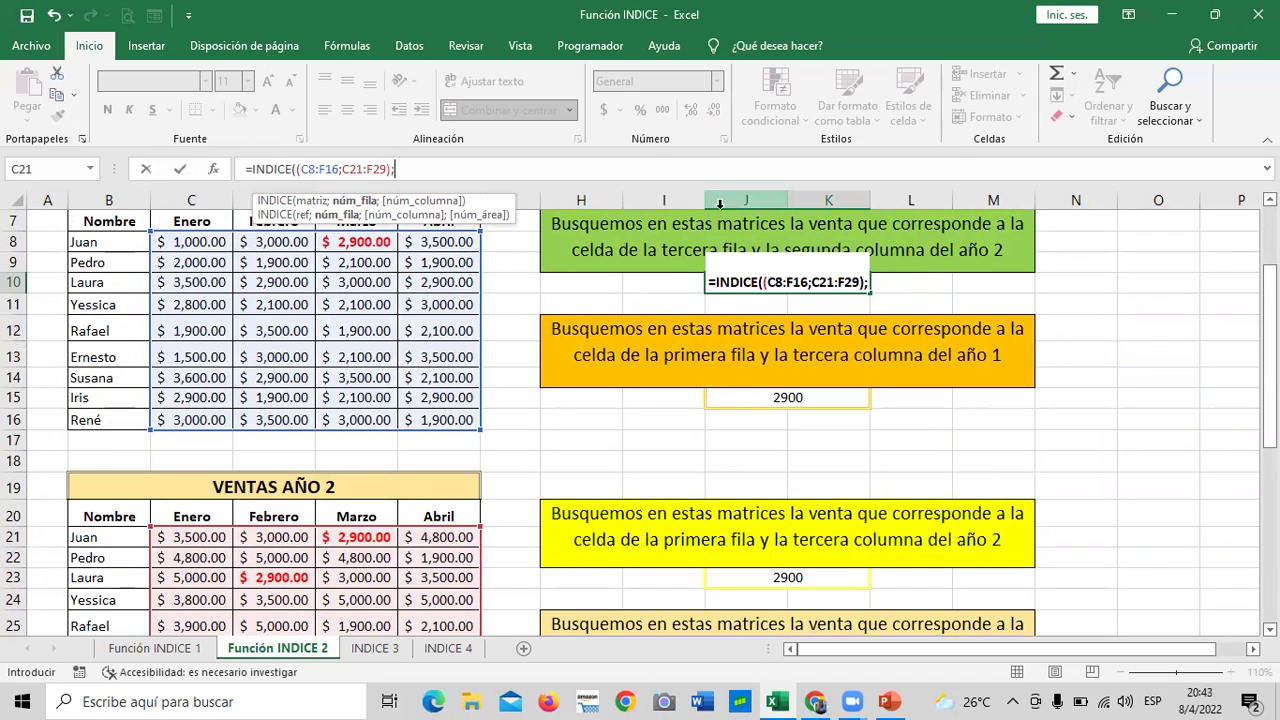
pyautogui.write('3')
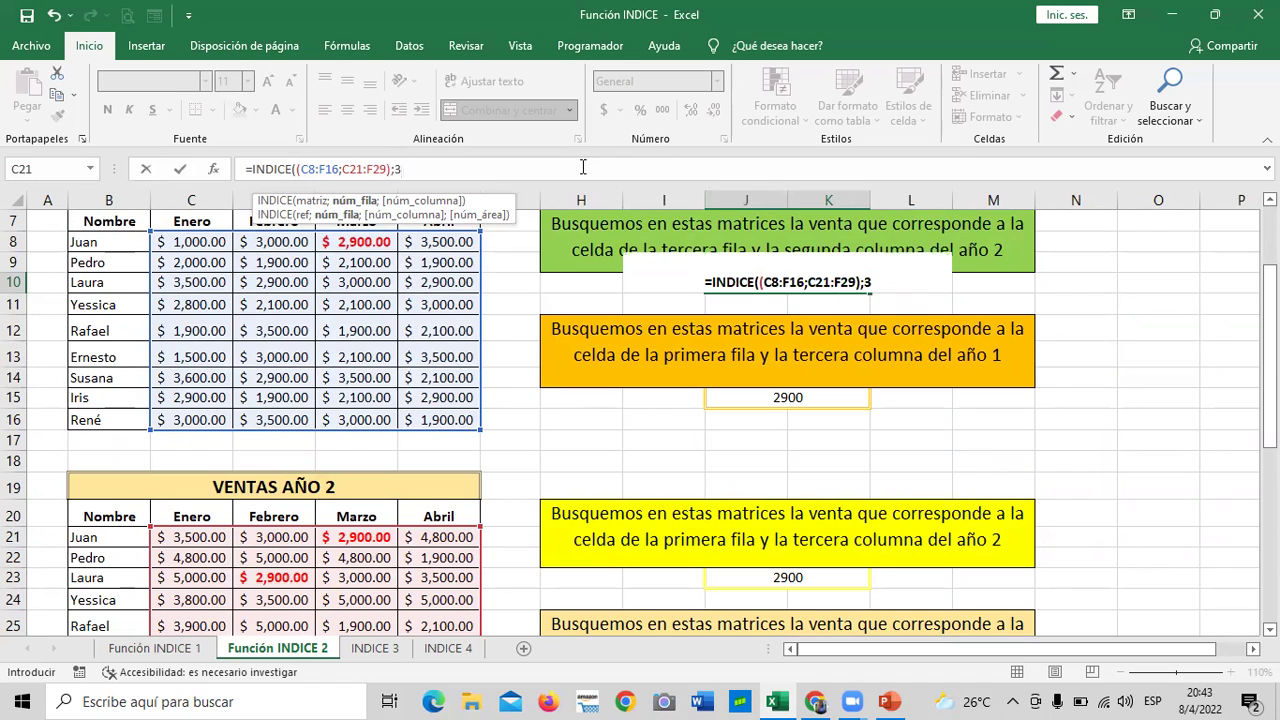
pyautogui.write(';')
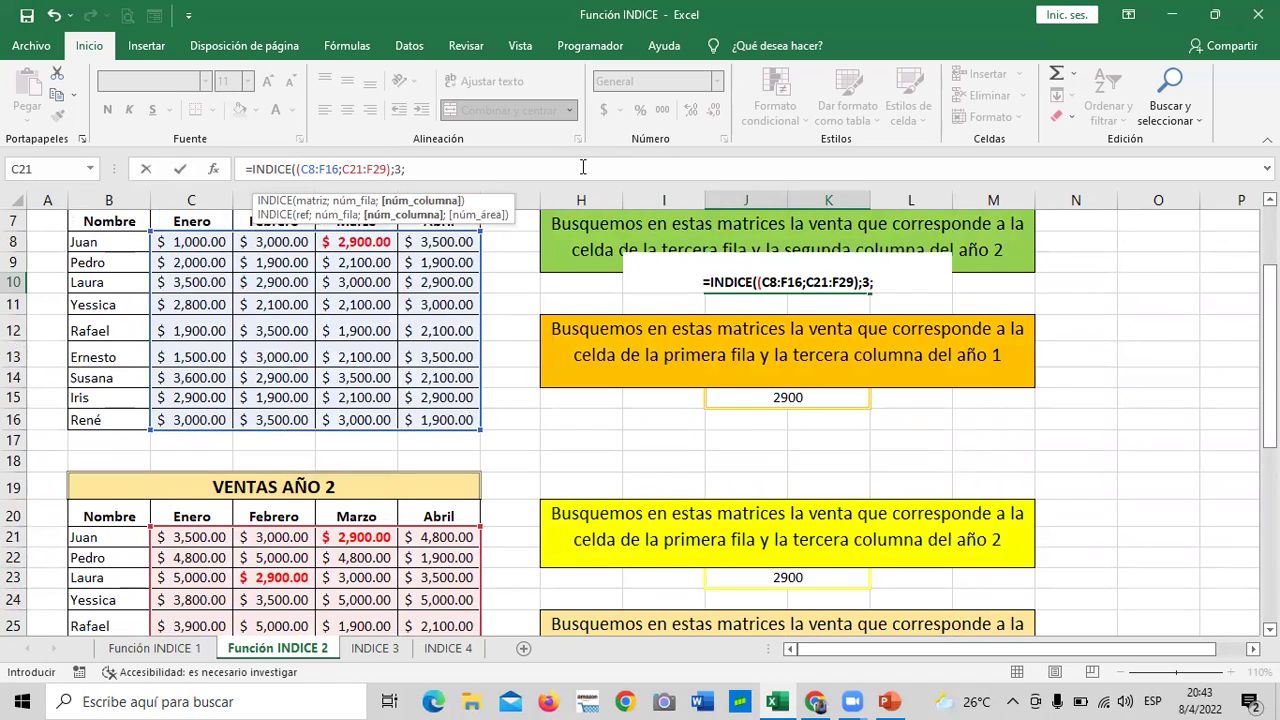
pyautogui.write('2')
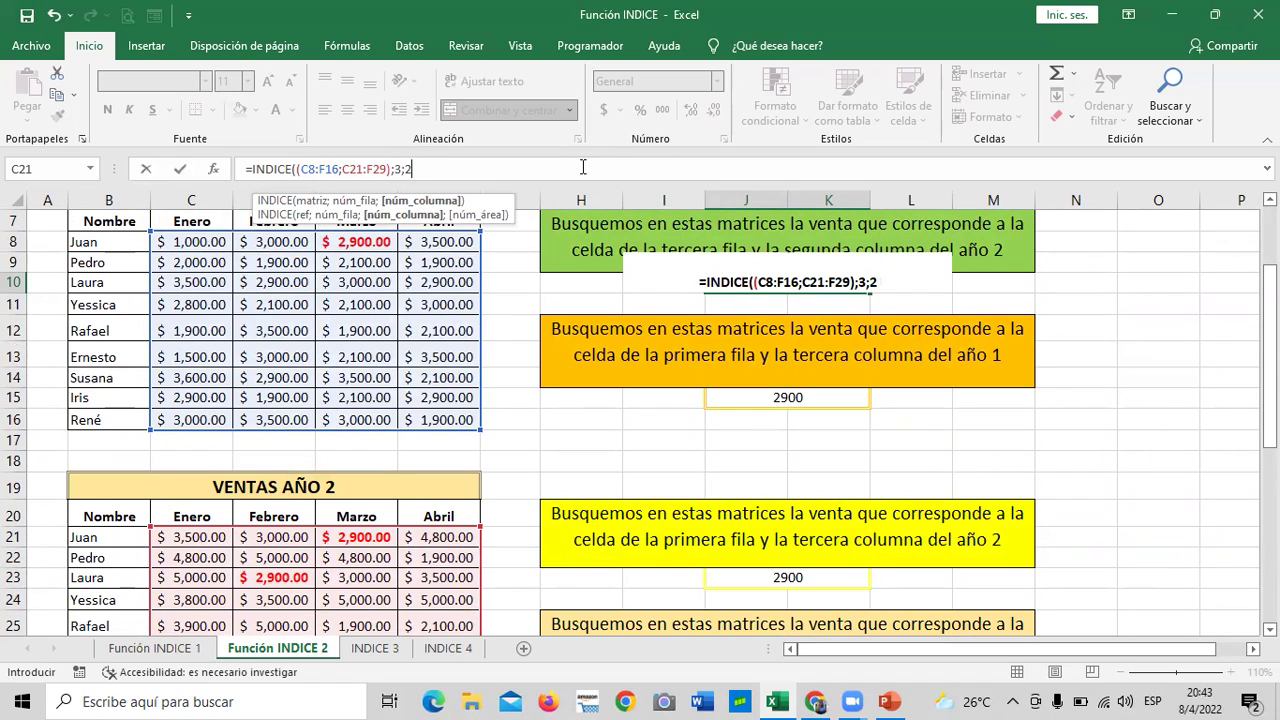
pyautogui.write(';2')
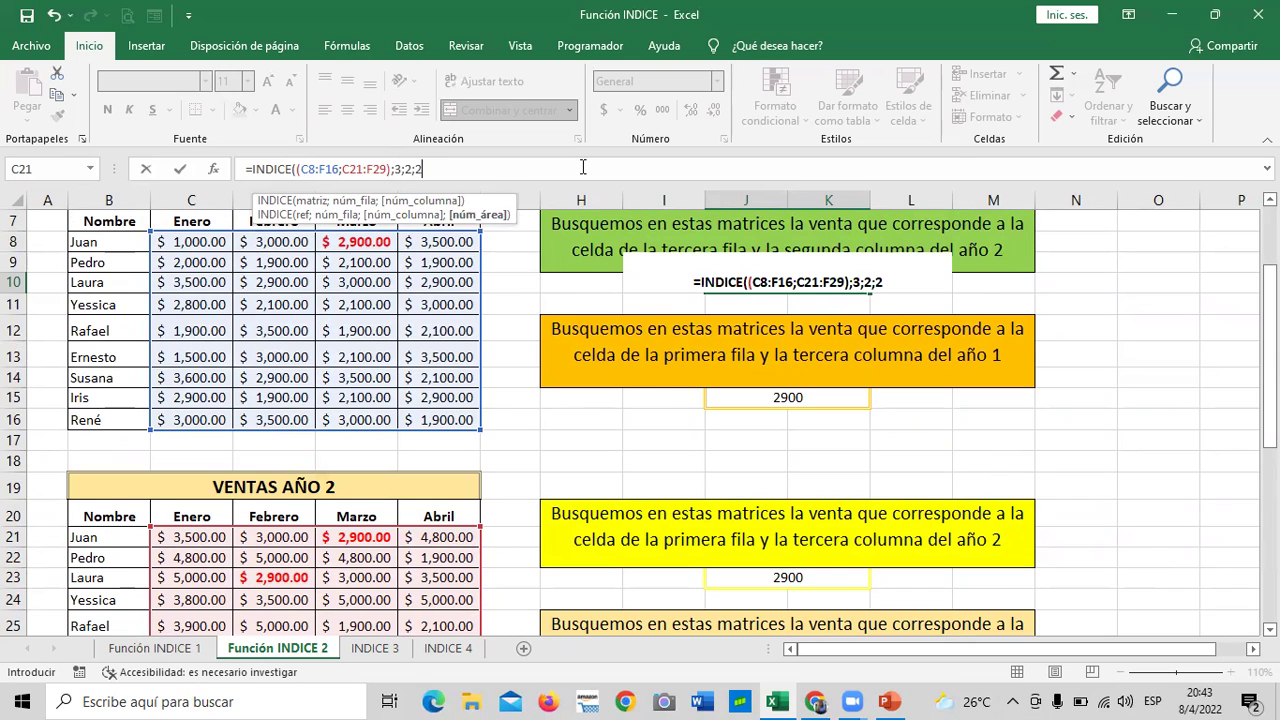
pyautogui.write(')')
pyautogui.press('Return')
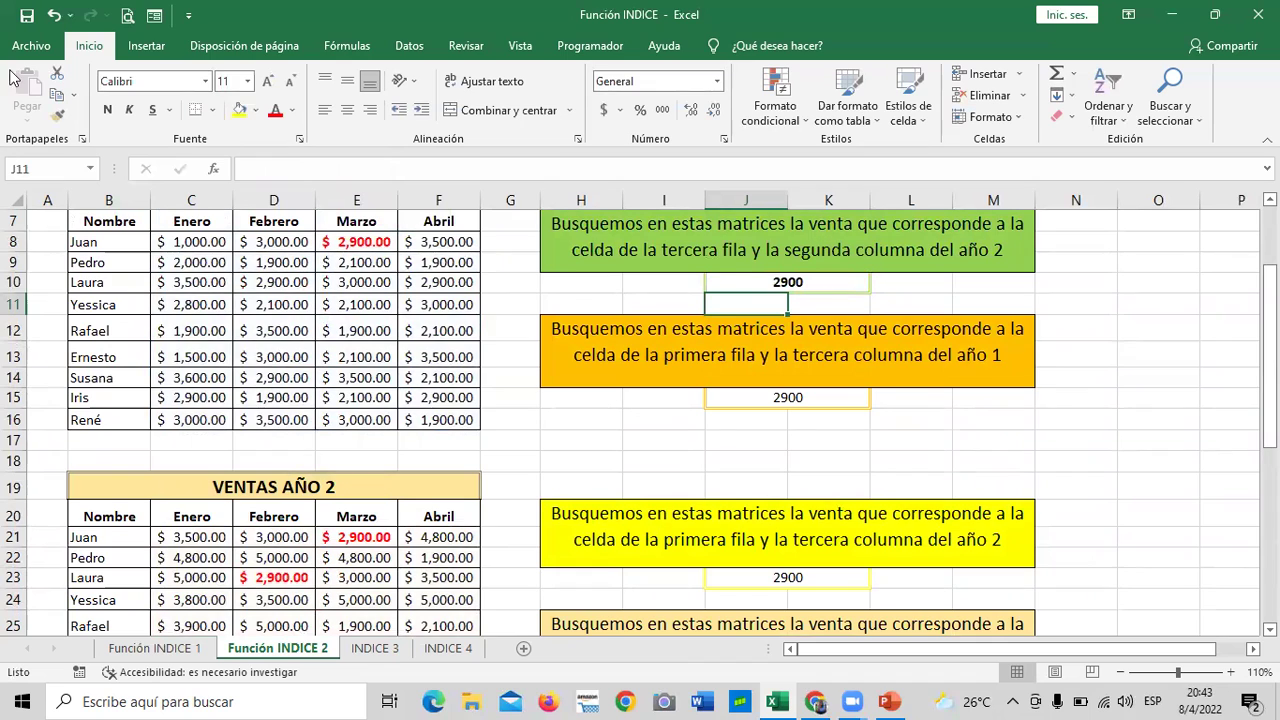
pyautogui.click(858, 437)
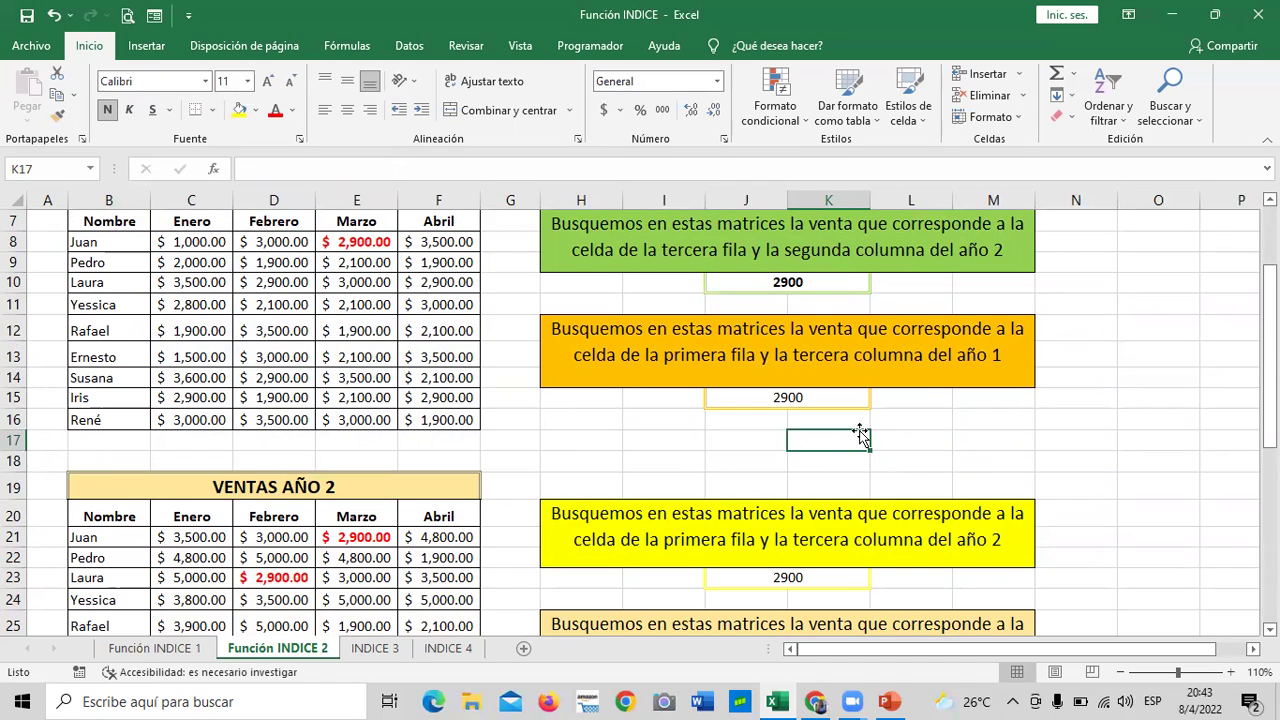
# Step: Make the results 2900 in J15, 2900 in J23 and 3000 in J28 bold
pyautogui.click(783, 398)
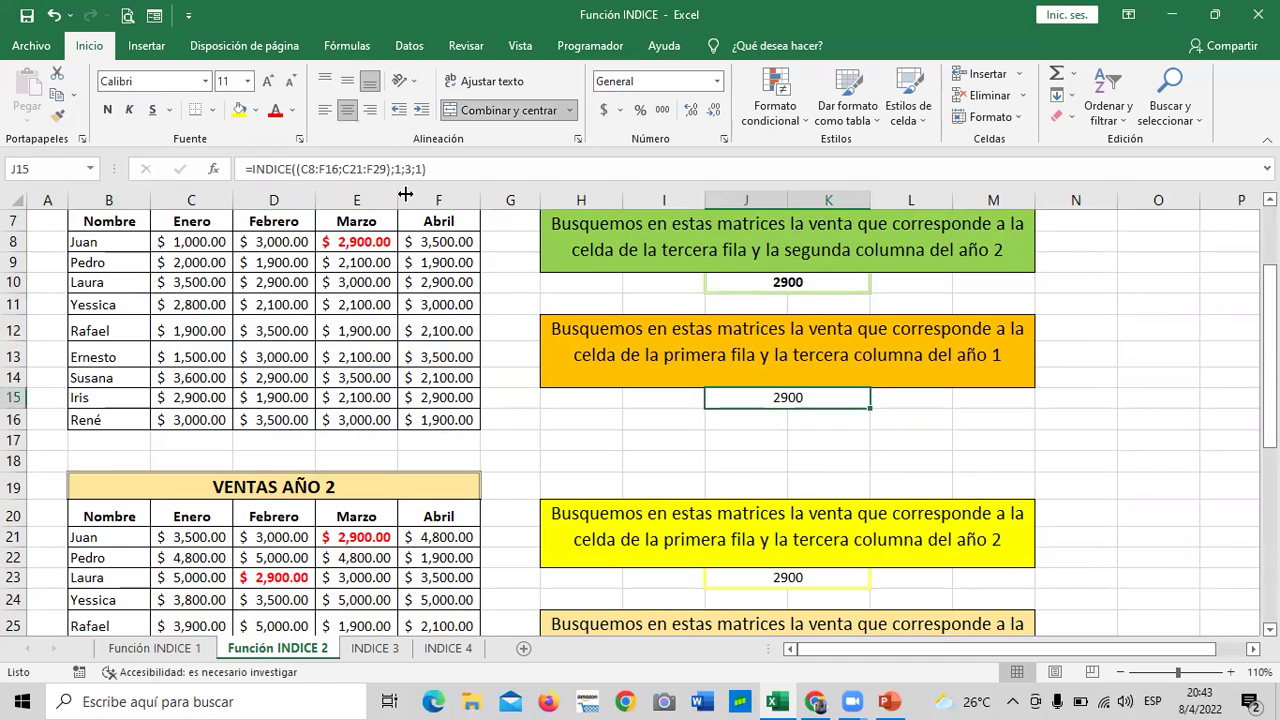
pyautogui.click(110, 110)
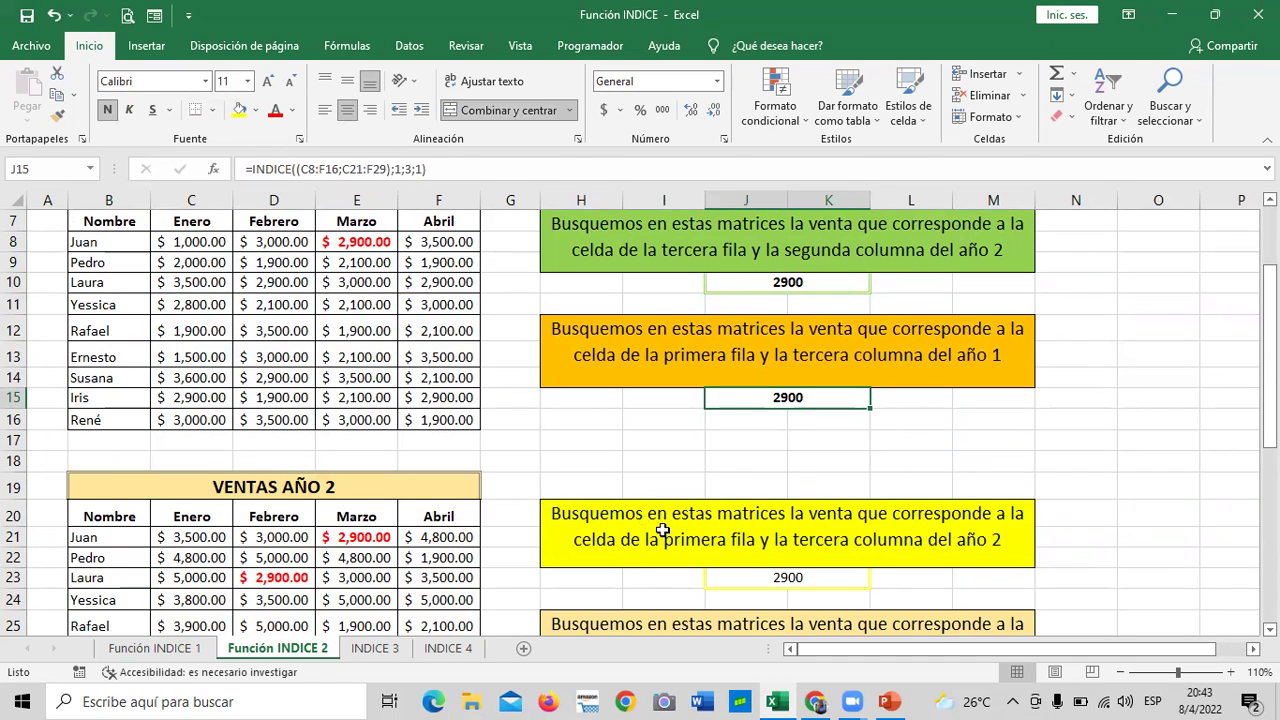
pyautogui.click(756, 576)
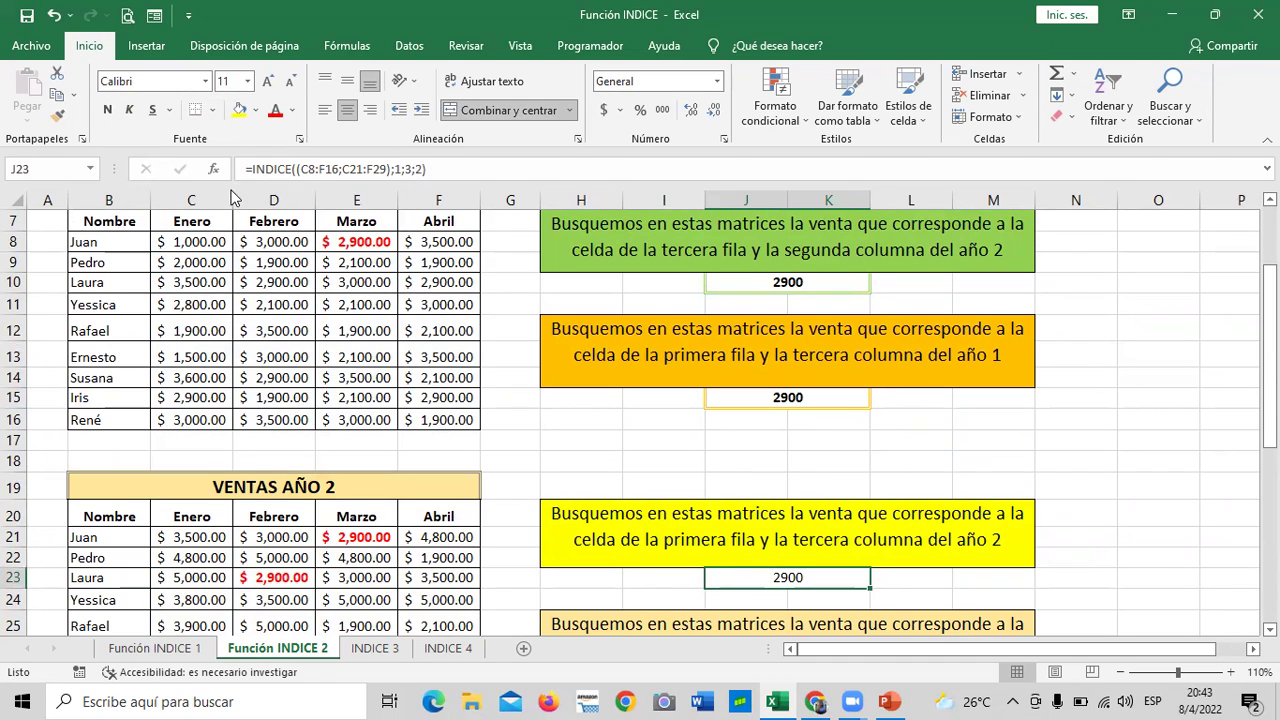
pyautogui.click(108, 110)
pyautogui.scroll(-2, 705, 470)
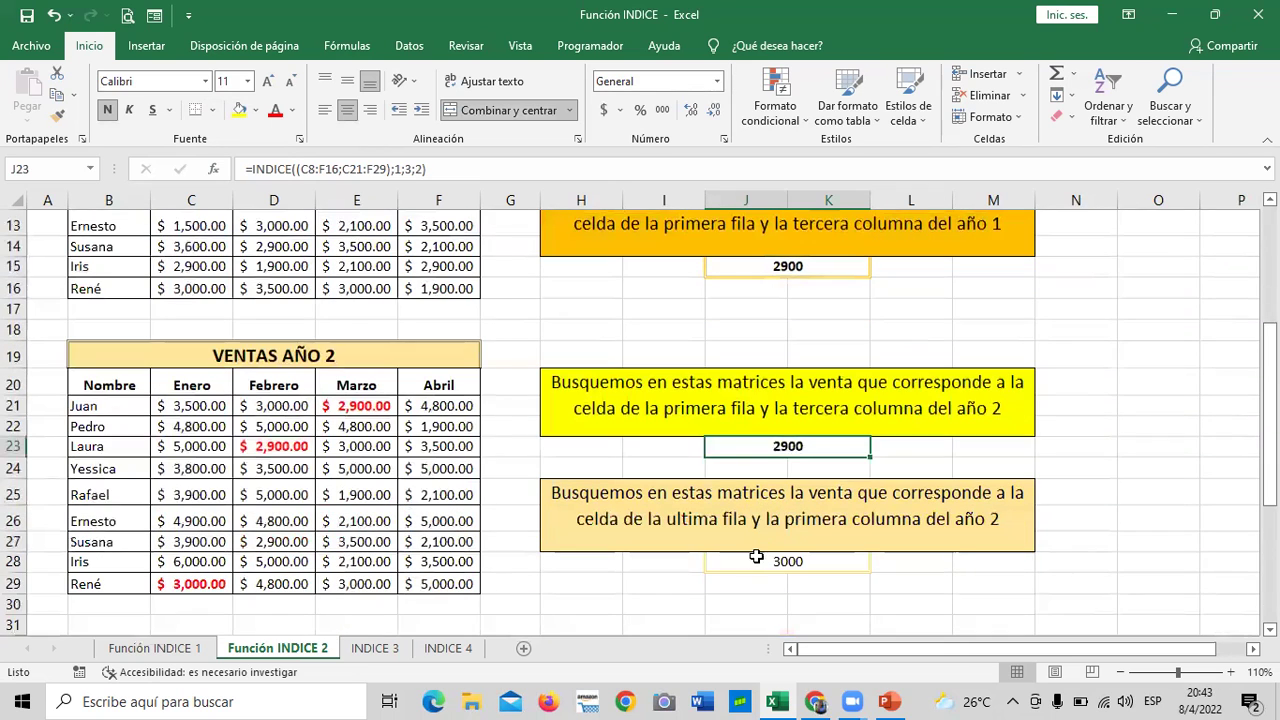
pyautogui.click(766, 560)
pyautogui.click(108, 110)
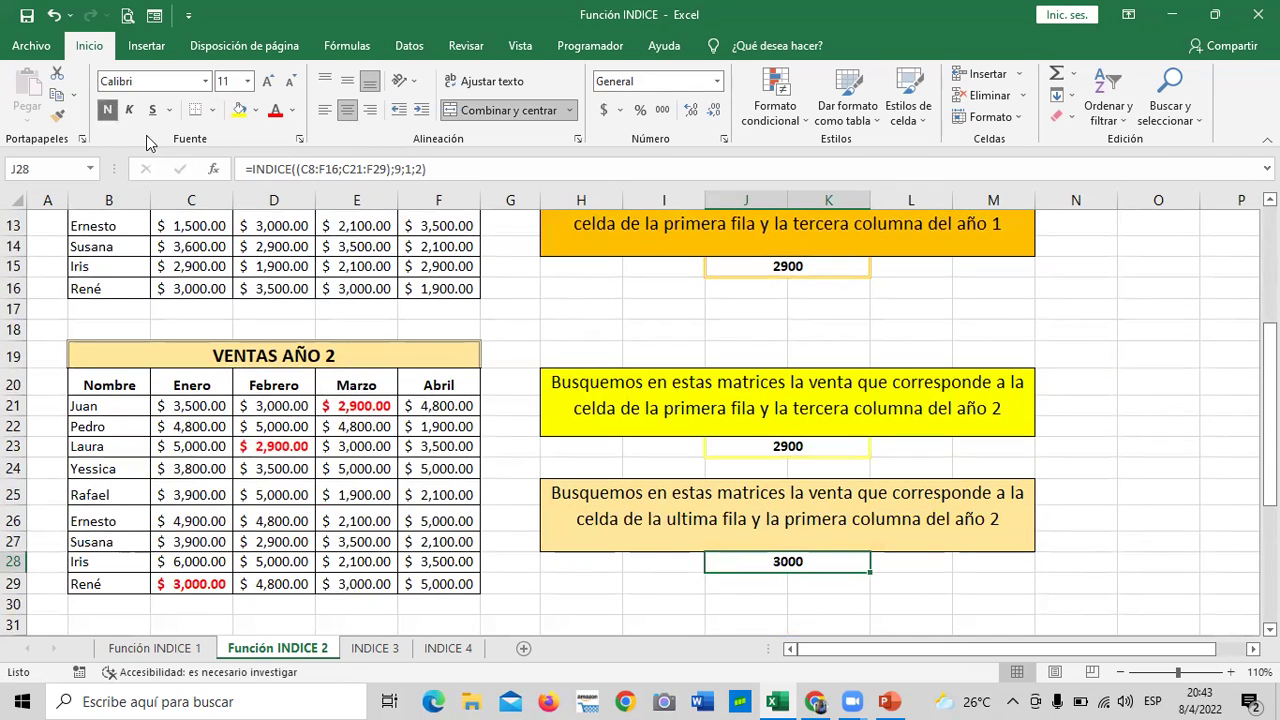
pyautogui.scroll(2, 920, 611)
pyautogui.scroll(2, 918, 605)
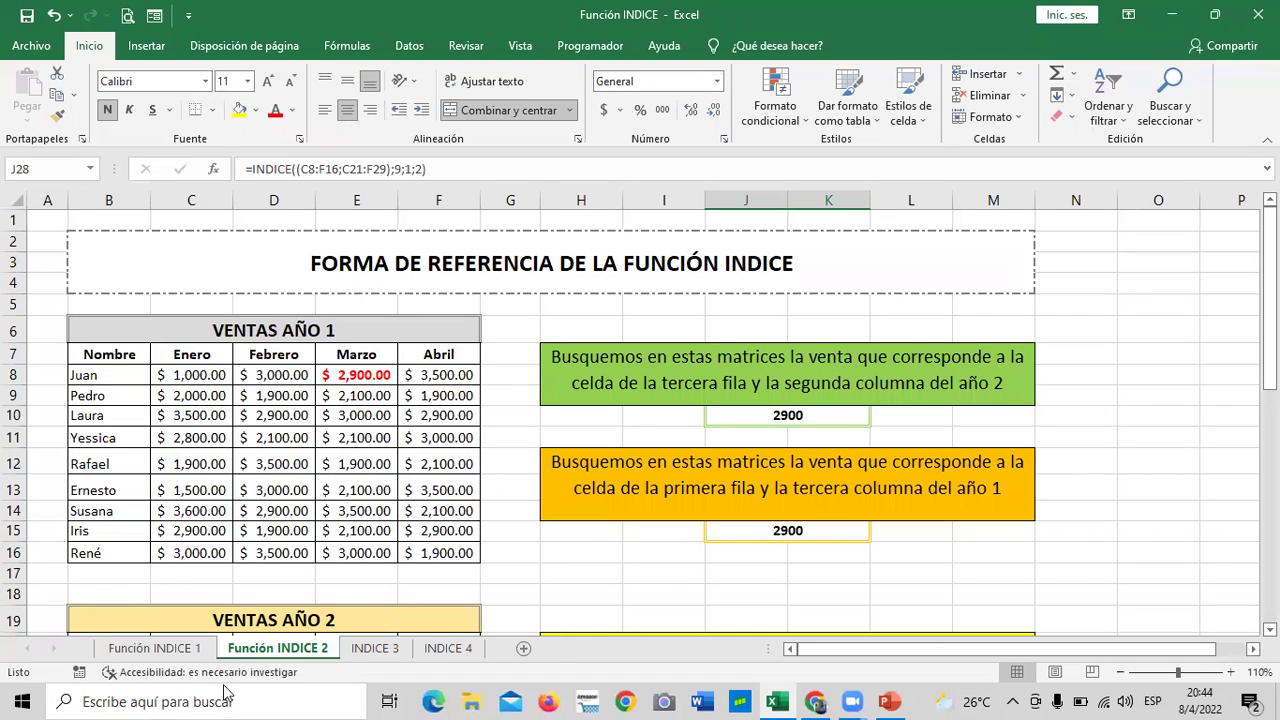
# Step: Check the three-range INDICE formula in I37 on Función INDICE 2, then return to INDICE 3
pyautogui.click(376, 650)
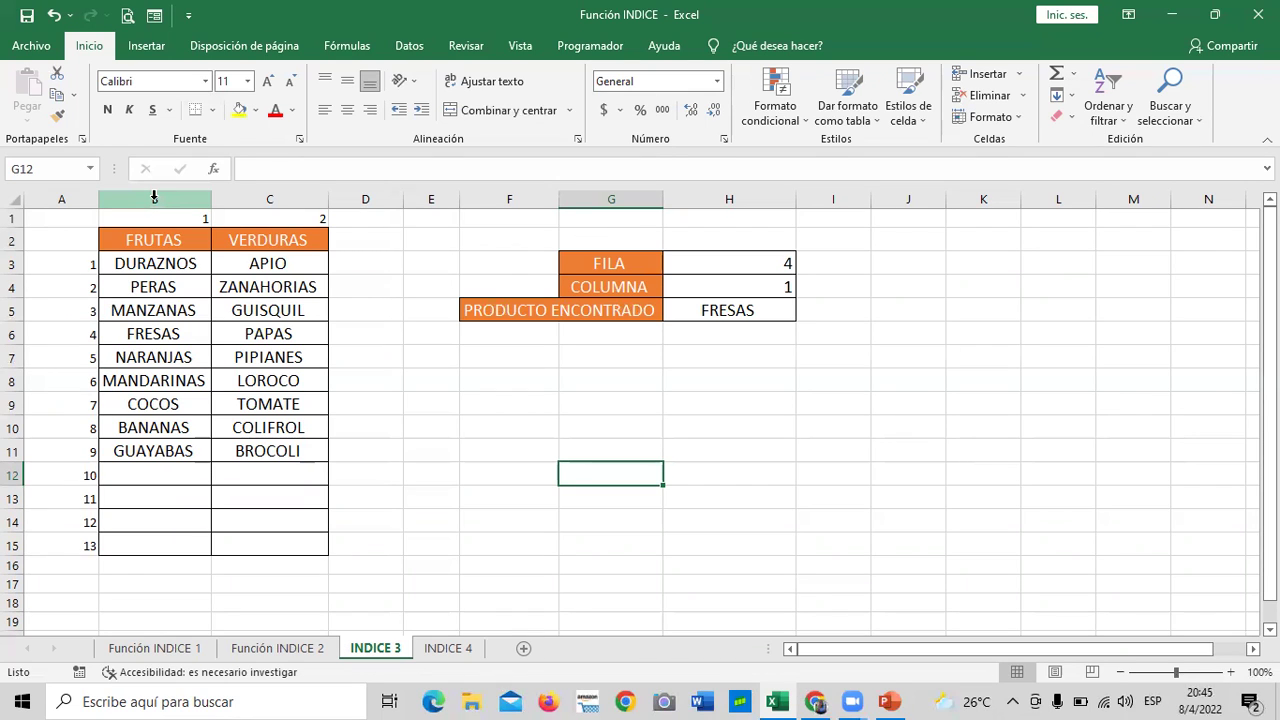
pyautogui.click(286, 652)
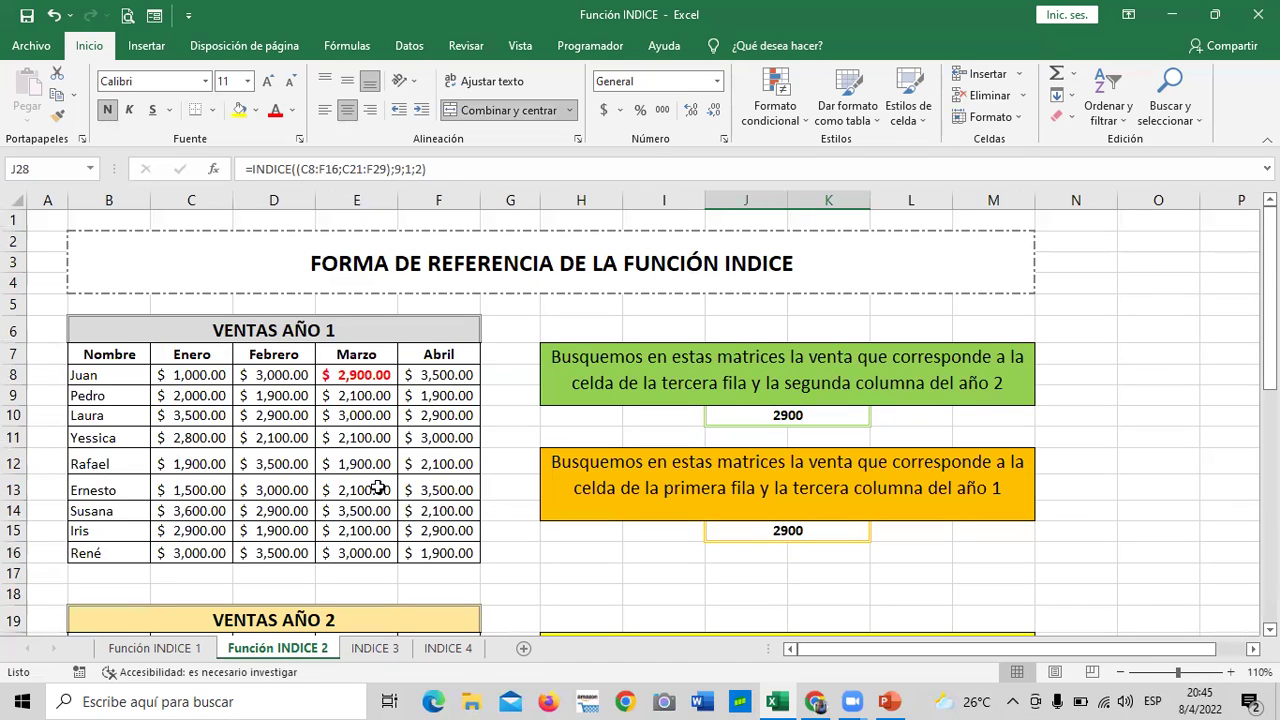
pyautogui.scroll(-2, 378, 487)
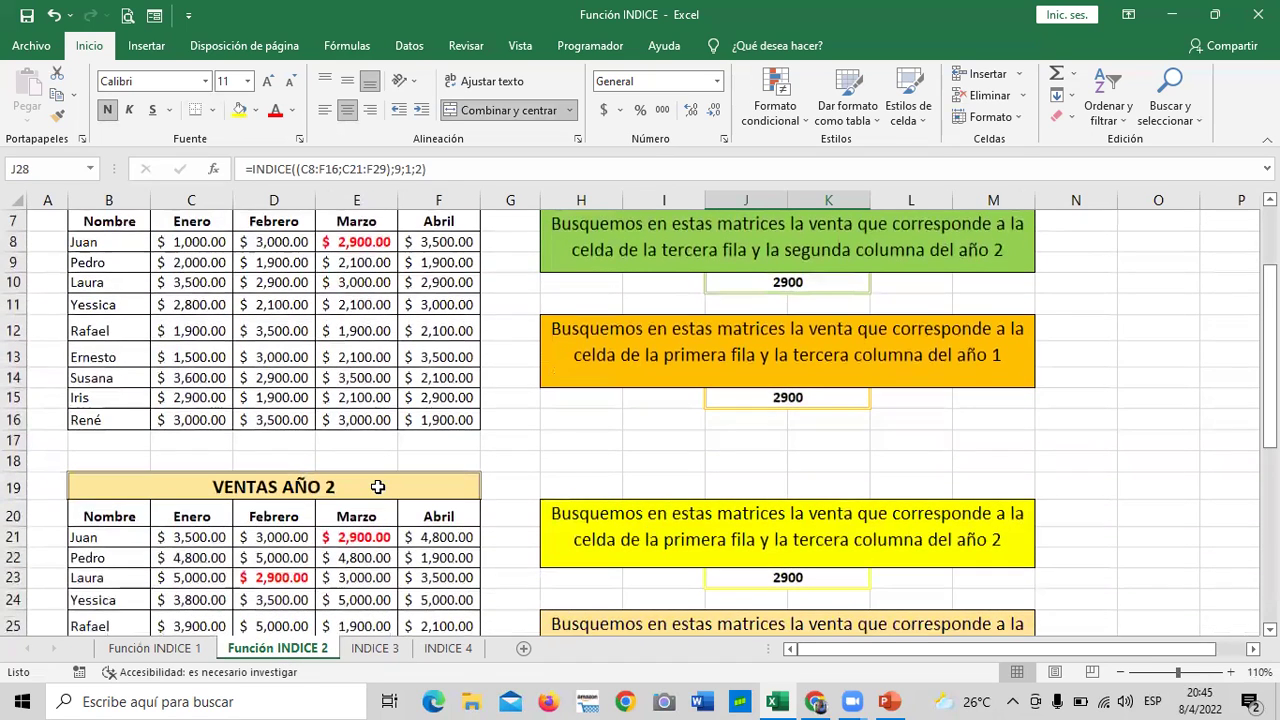
pyautogui.scroll(-1, 378, 487)
pyautogui.scroll(-2, 378, 487)
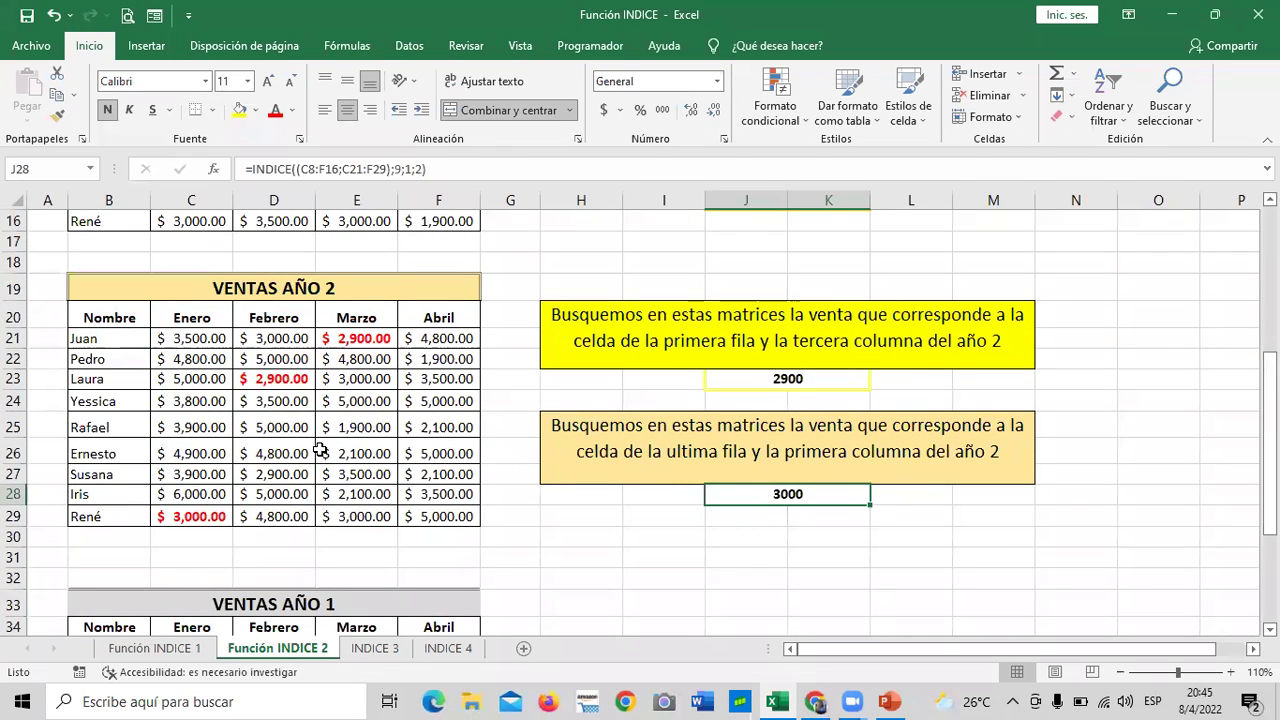
pyautogui.scroll(-1, 430, 450)
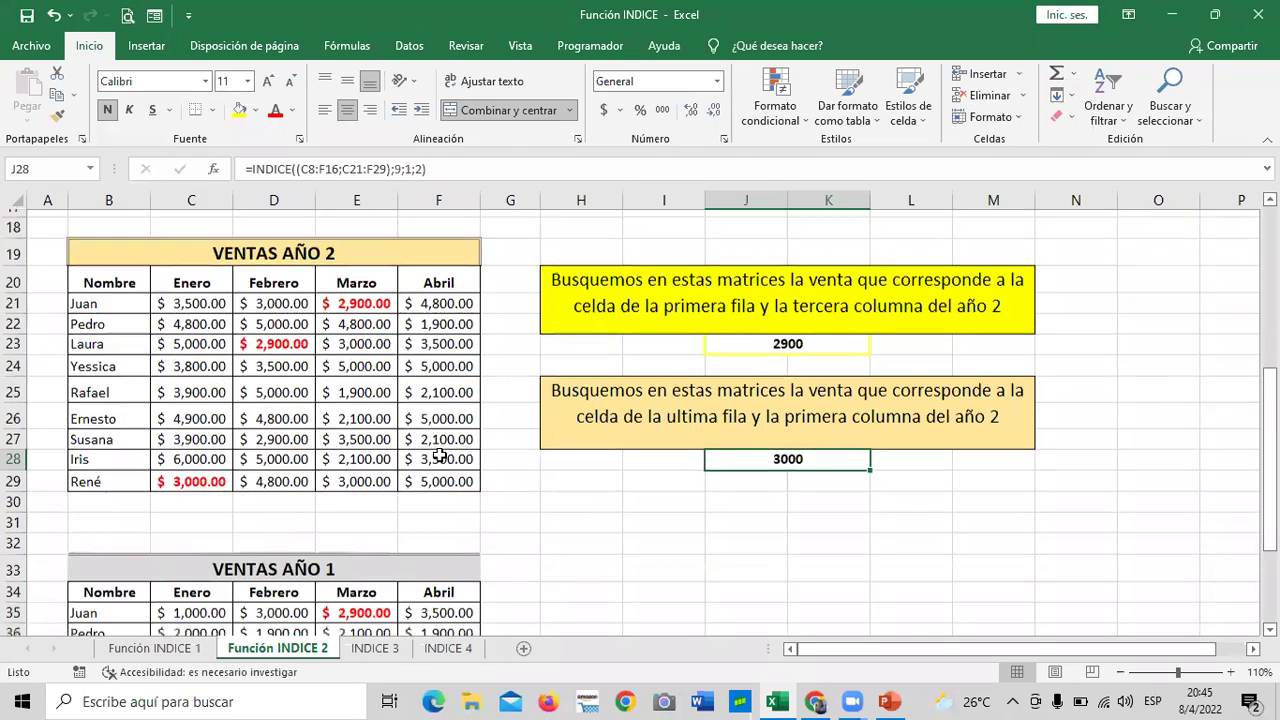
pyautogui.scroll(-2, 430, 450)
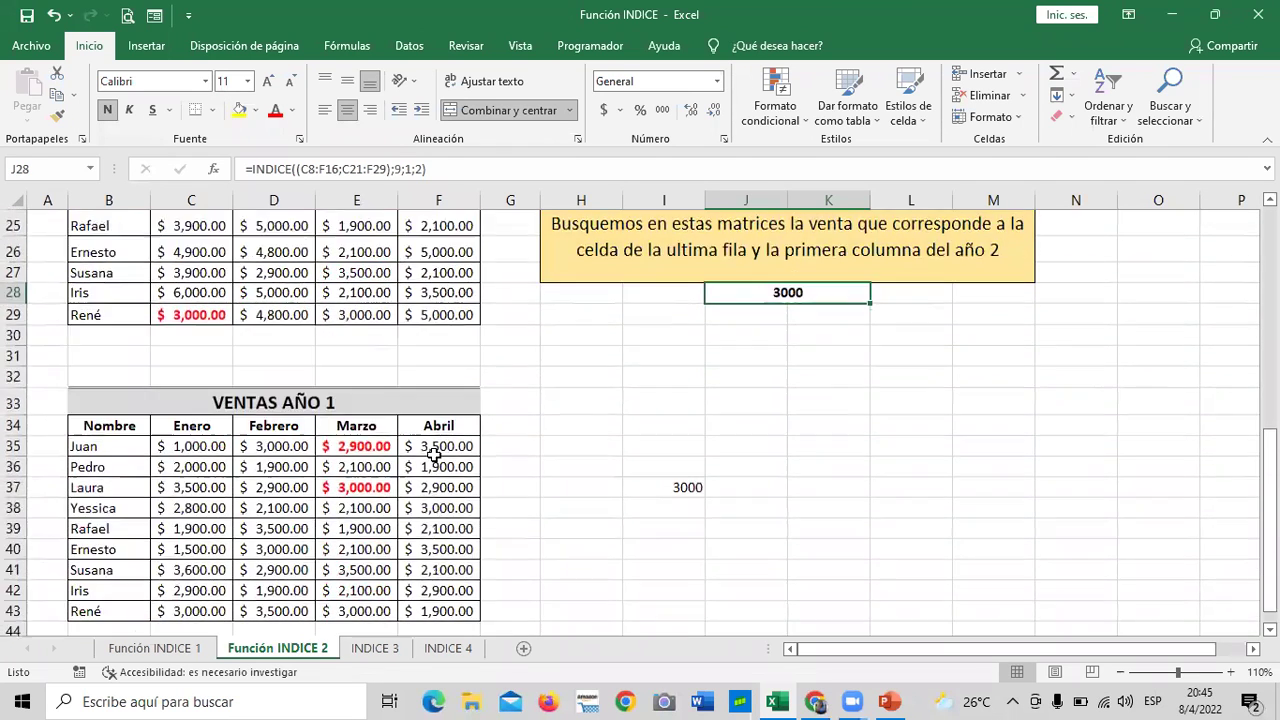
pyautogui.click(645, 482)
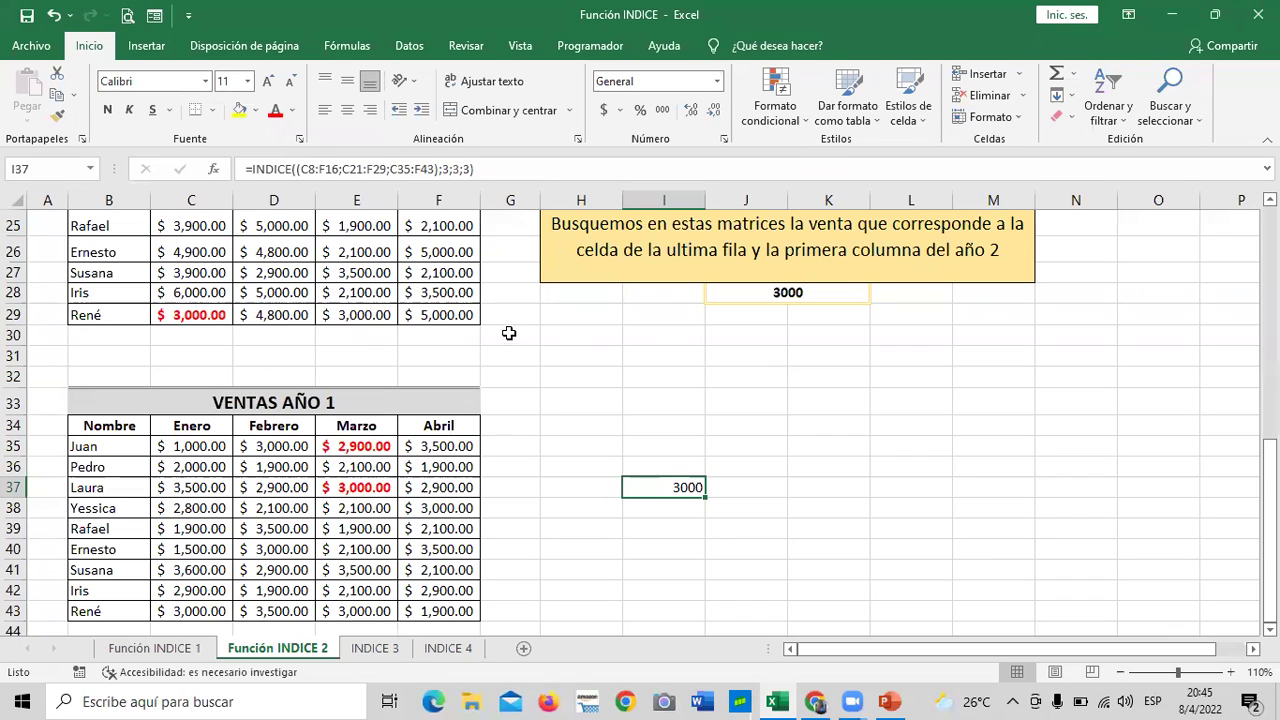
pyautogui.click(805, 420)
pyautogui.click(765, 483)
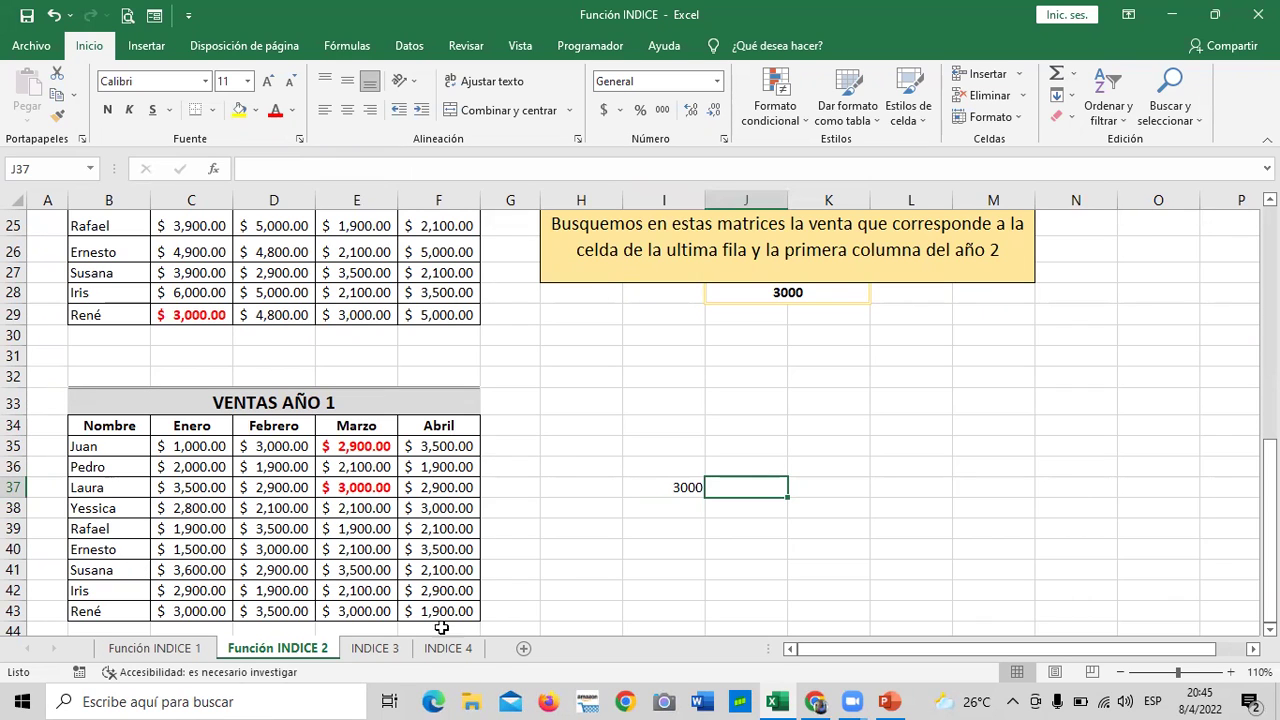
pyautogui.click(382, 652)
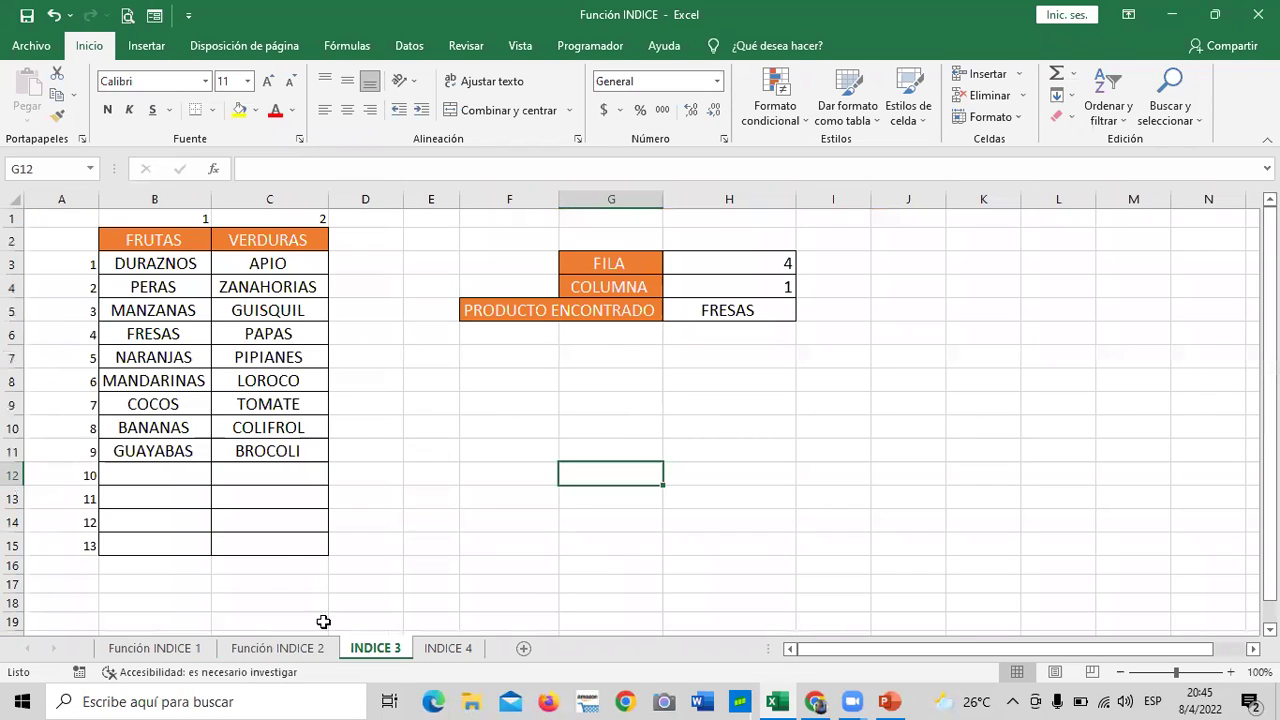
# Step: Inspect H5's INDICE formula with FILA 4 and COLUMNA 1, then go to INDICE 4
pyautogui.click(829, 476)
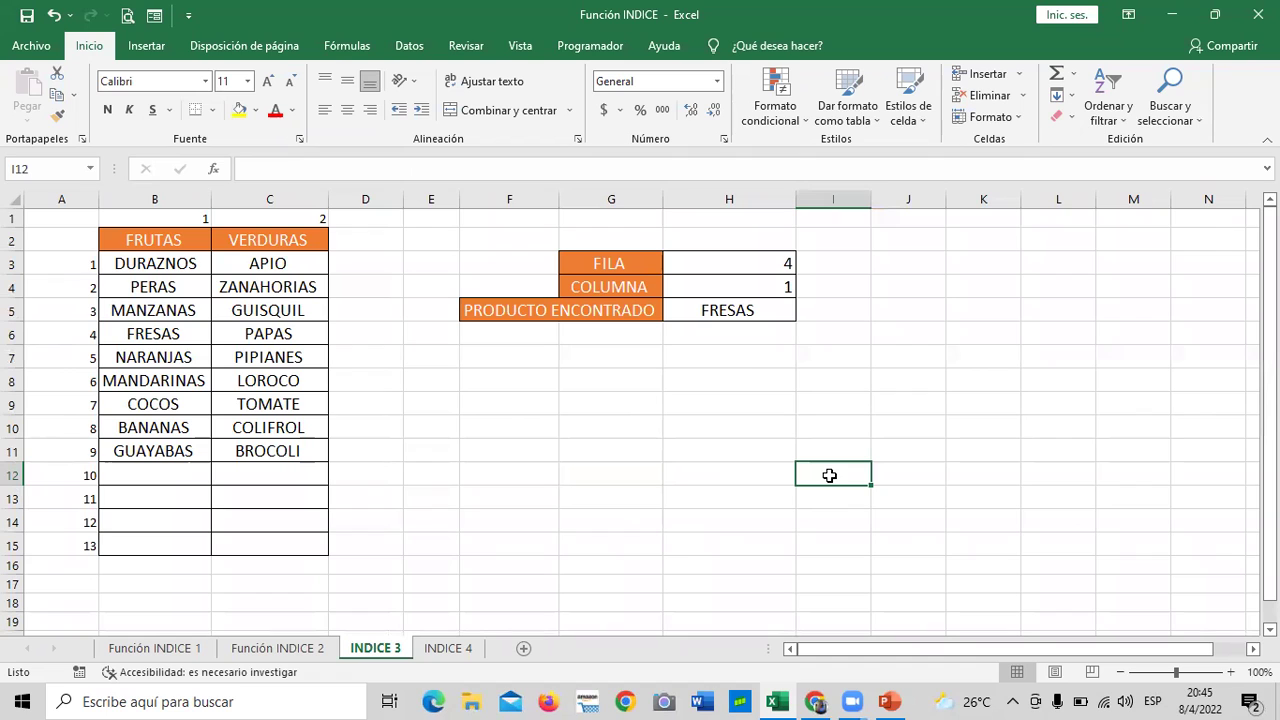
pyautogui.click(745, 314)
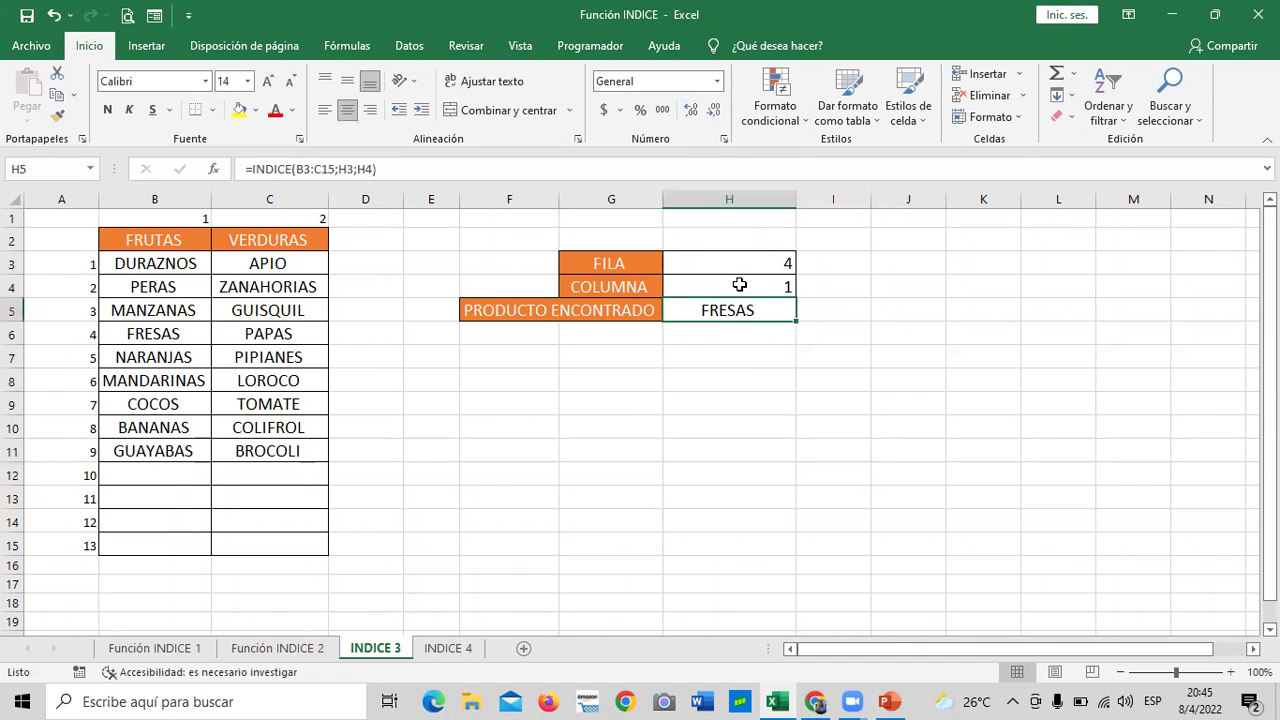
pyautogui.click(738, 287)
pyautogui.click(737, 265)
pyautogui.click(729, 291)
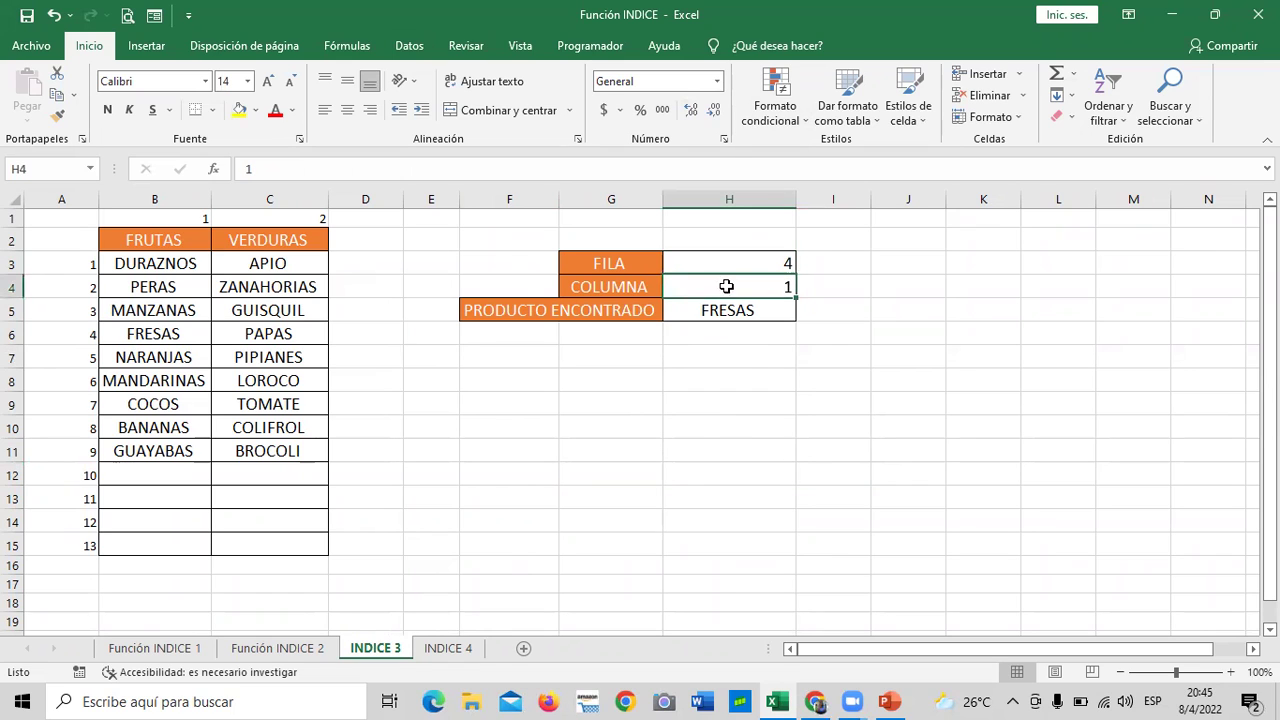
pyautogui.click(726, 262)
pyautogui.click(730, 289)
pyautogui.click(728, 312)
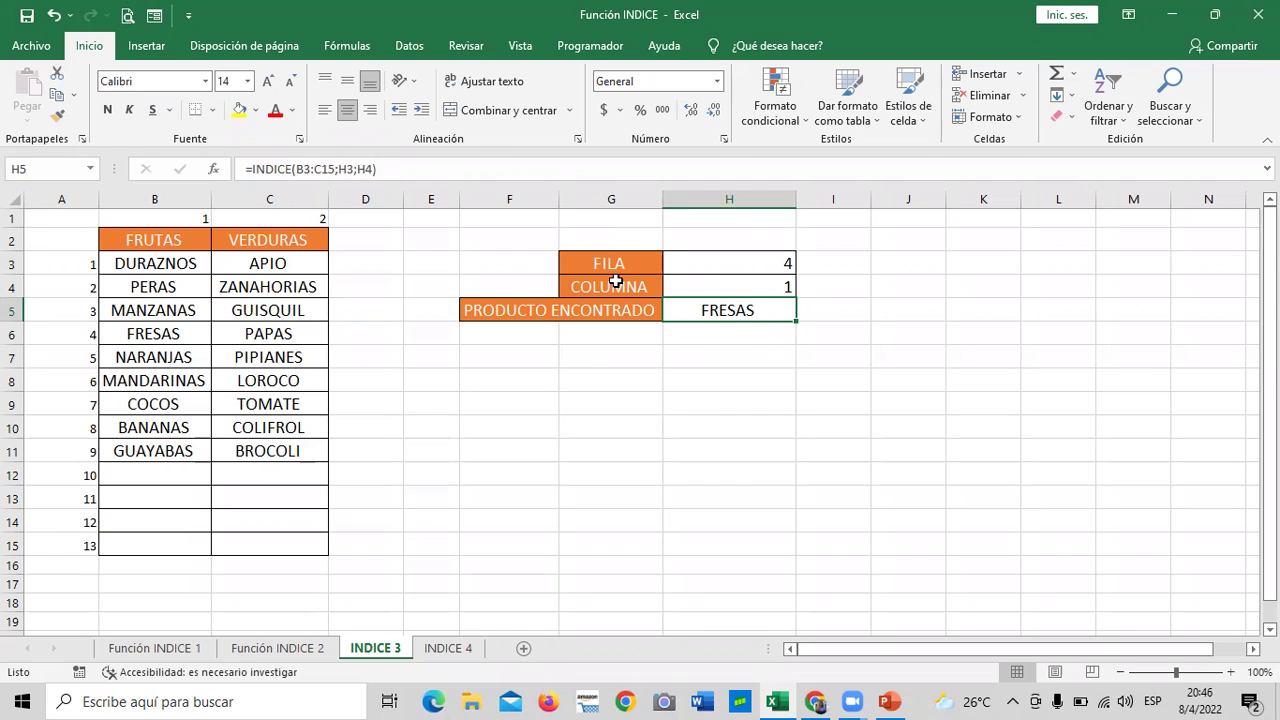
pyautogui.click(729, 398)
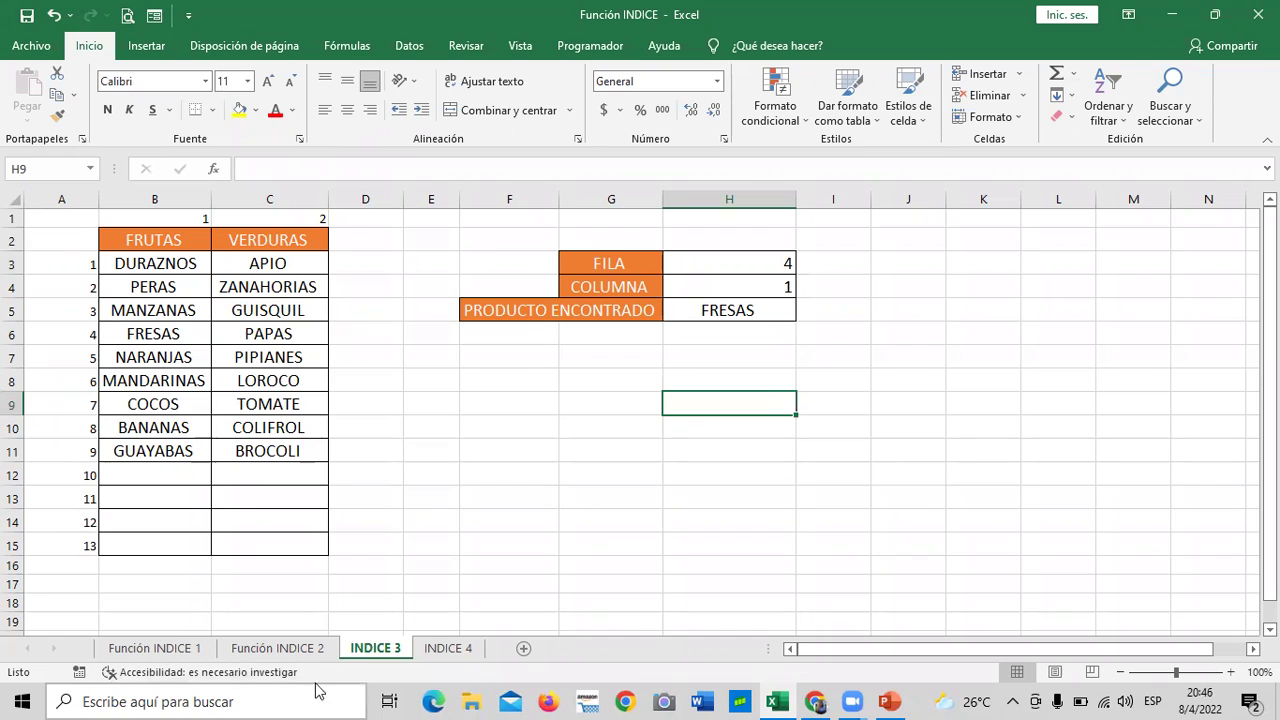
pyautogui.click(446, 650)
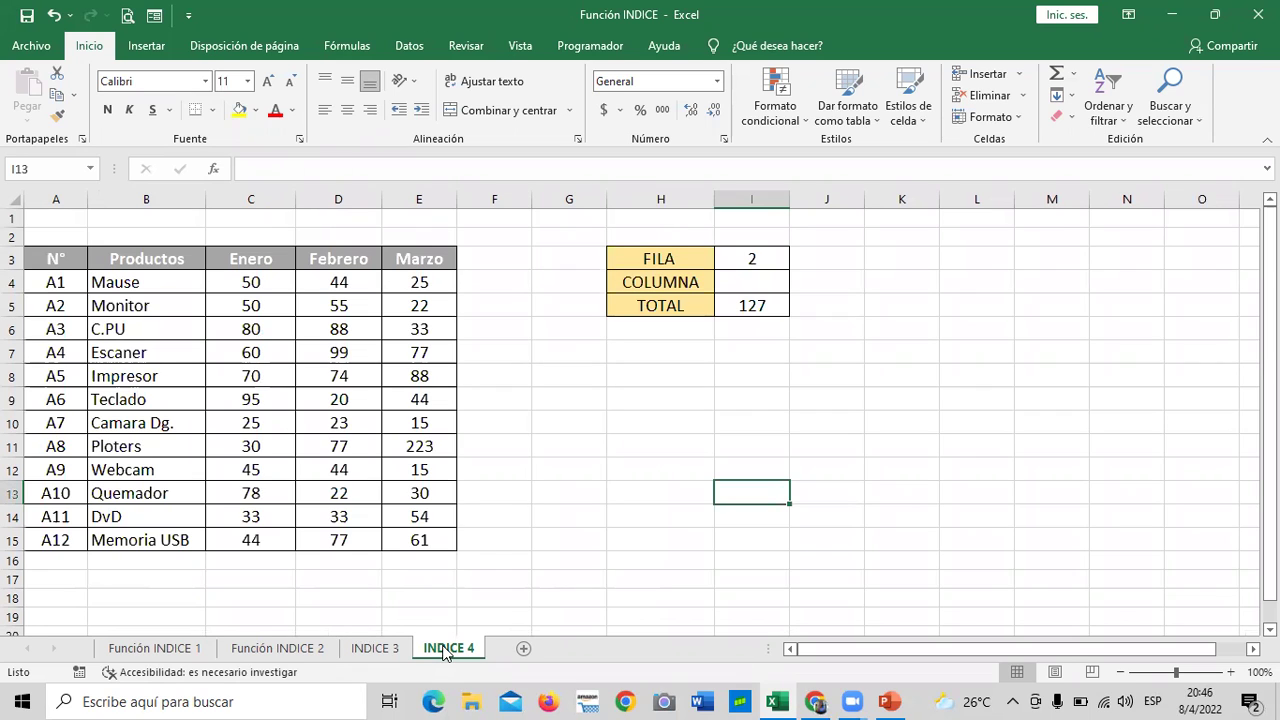
# Step: Delete the TOTAL formula in I5 and the FILA value in I3
pyautogui.click(746, 306)
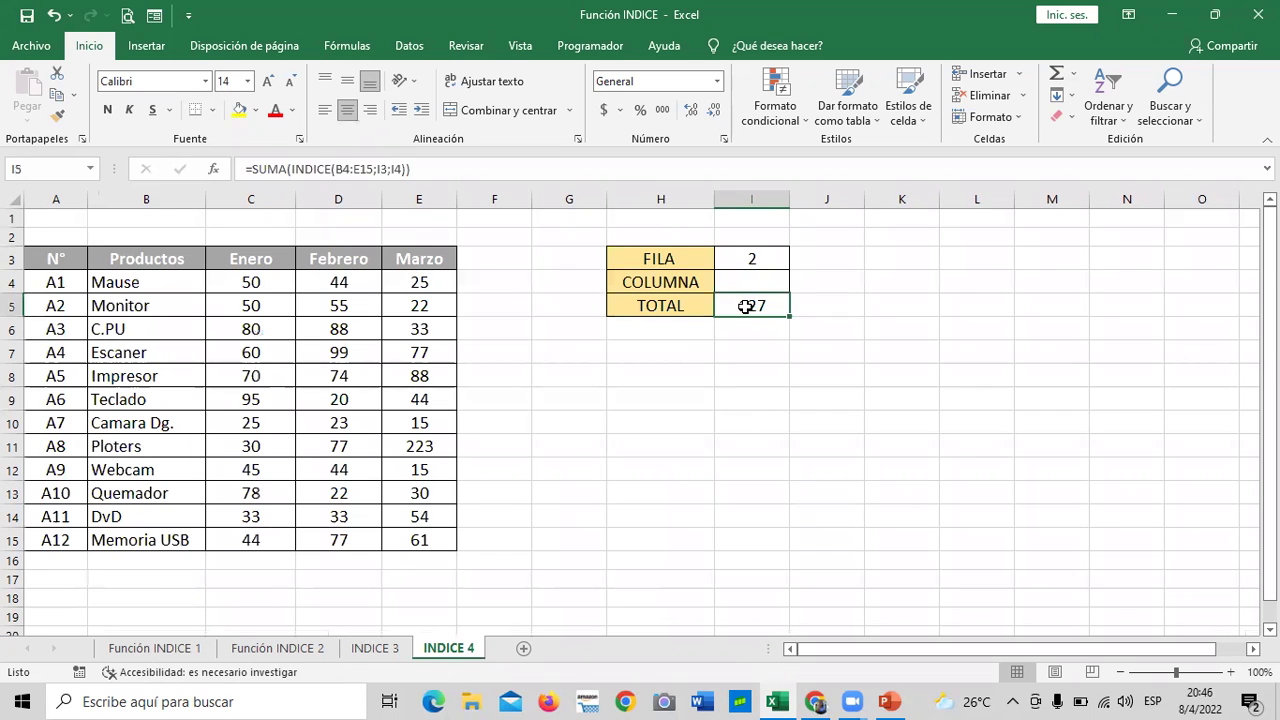
pyautogui.press('Delete')
pyautogui.click(738, 258)
pyautogui.press('Delete')
pyautogui.click(678, 442)
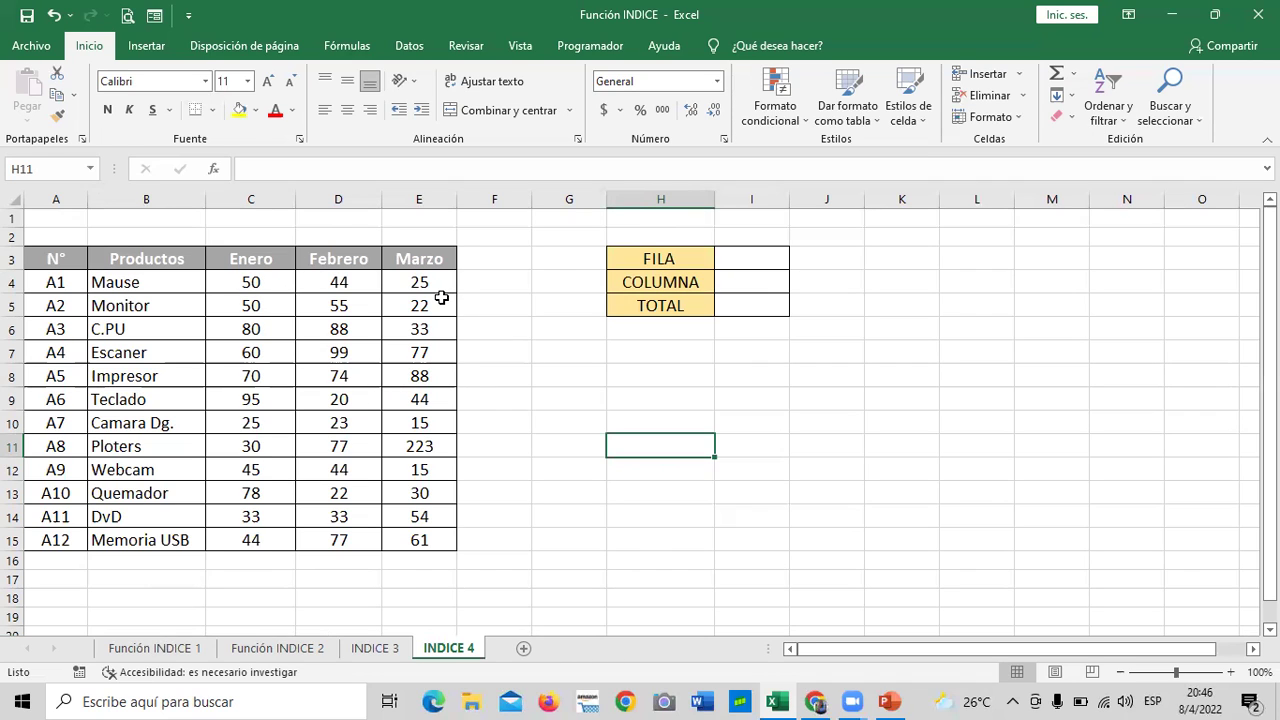
# Step: Point out the Enero, Febrero and Marzo month columns, then reselect I5
pyautogui.click(258, 263)
pyautogui.click(335, 263)
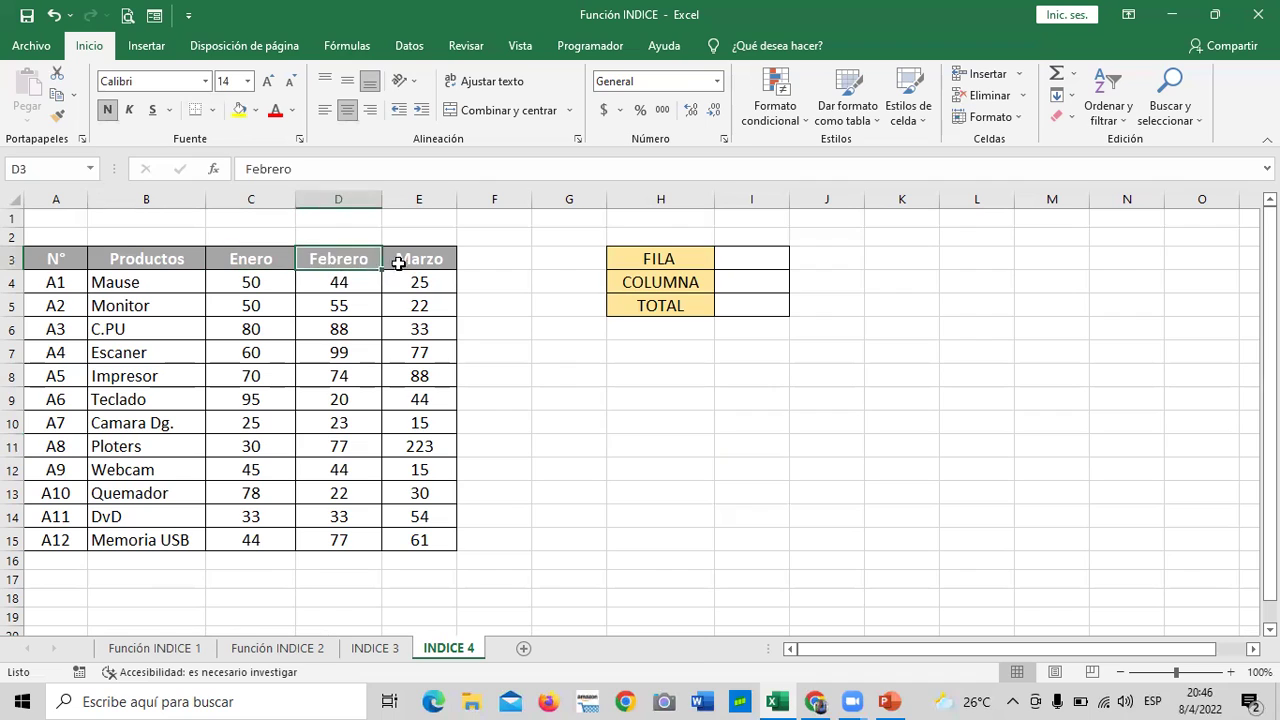
pyautogui.click(424, 255)
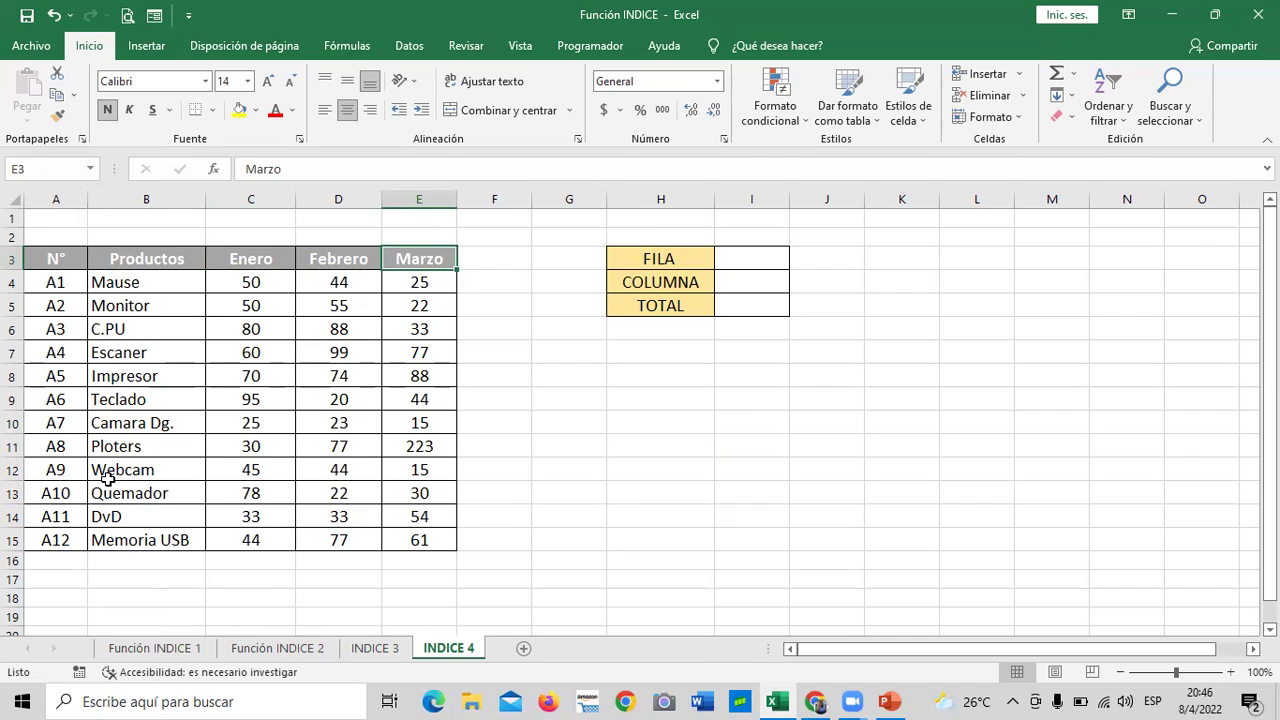
pyautogui.click(708, 447)
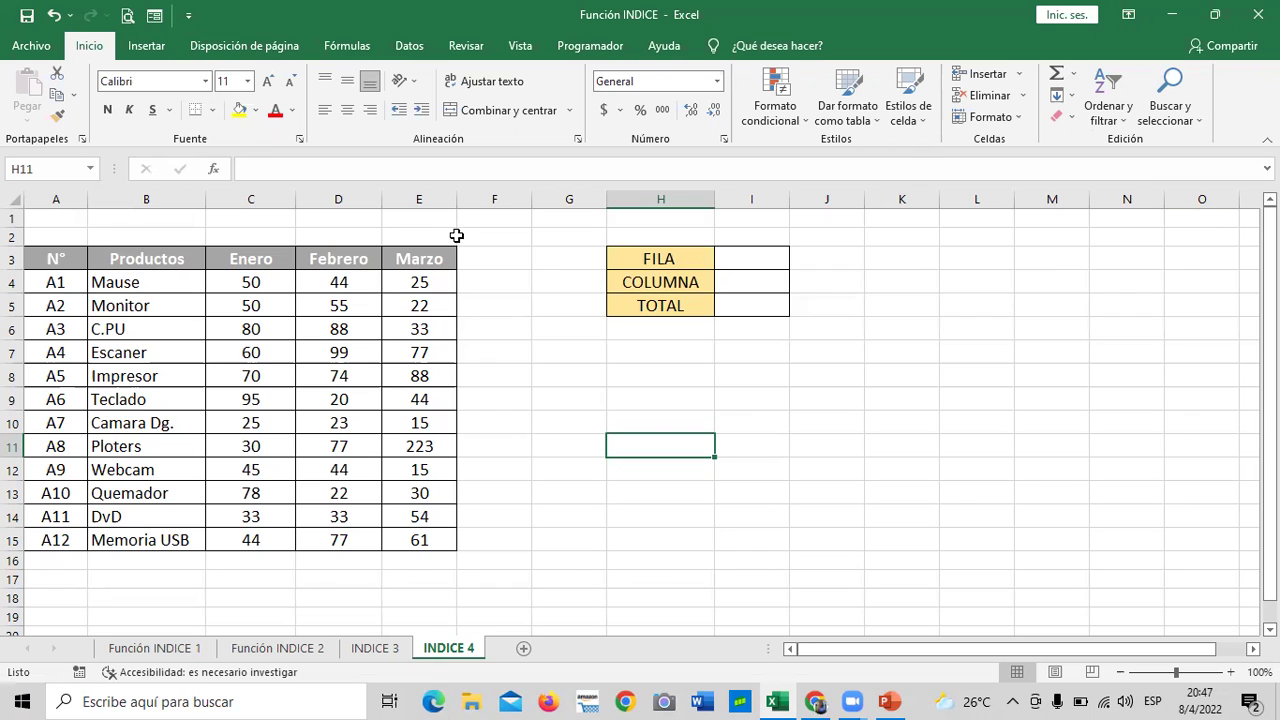
# Step: Enter =SUMA(INDICE(B4:E15;I3;I4)) in I5, accepting Excel's correction, so it returns 2003
pyautogui.click(777, 309)
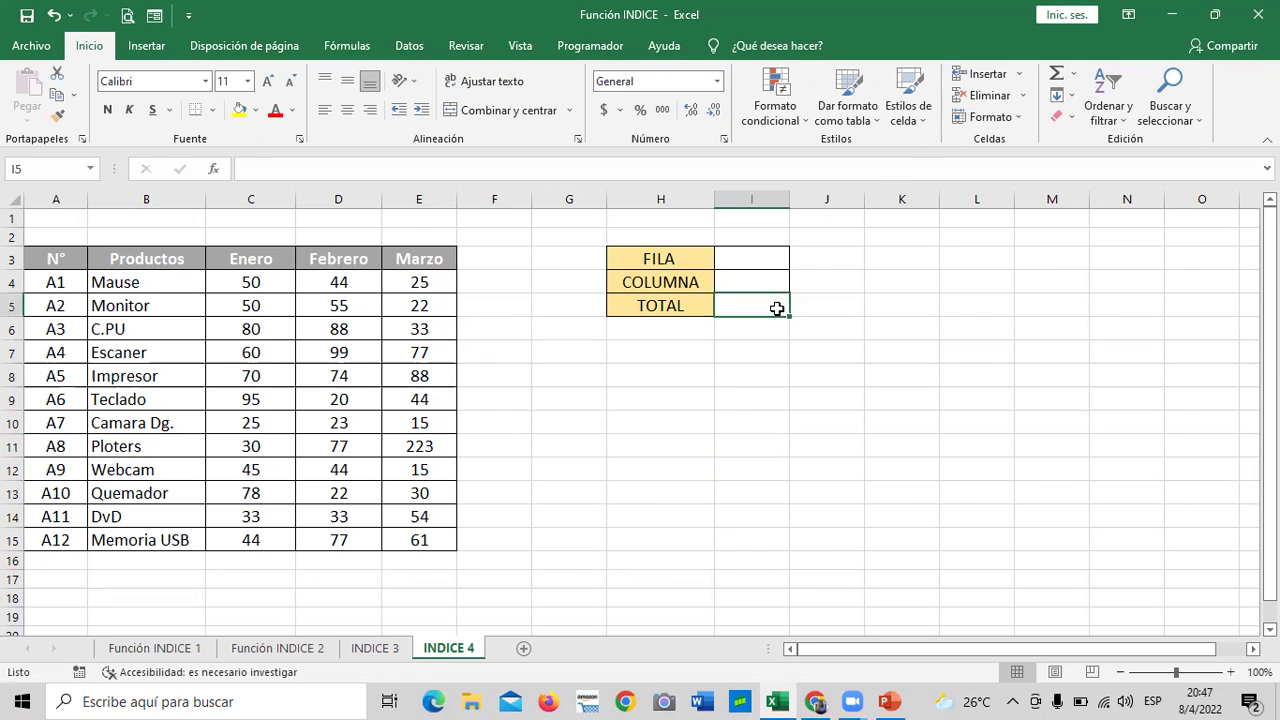
pyautogui.write('=')
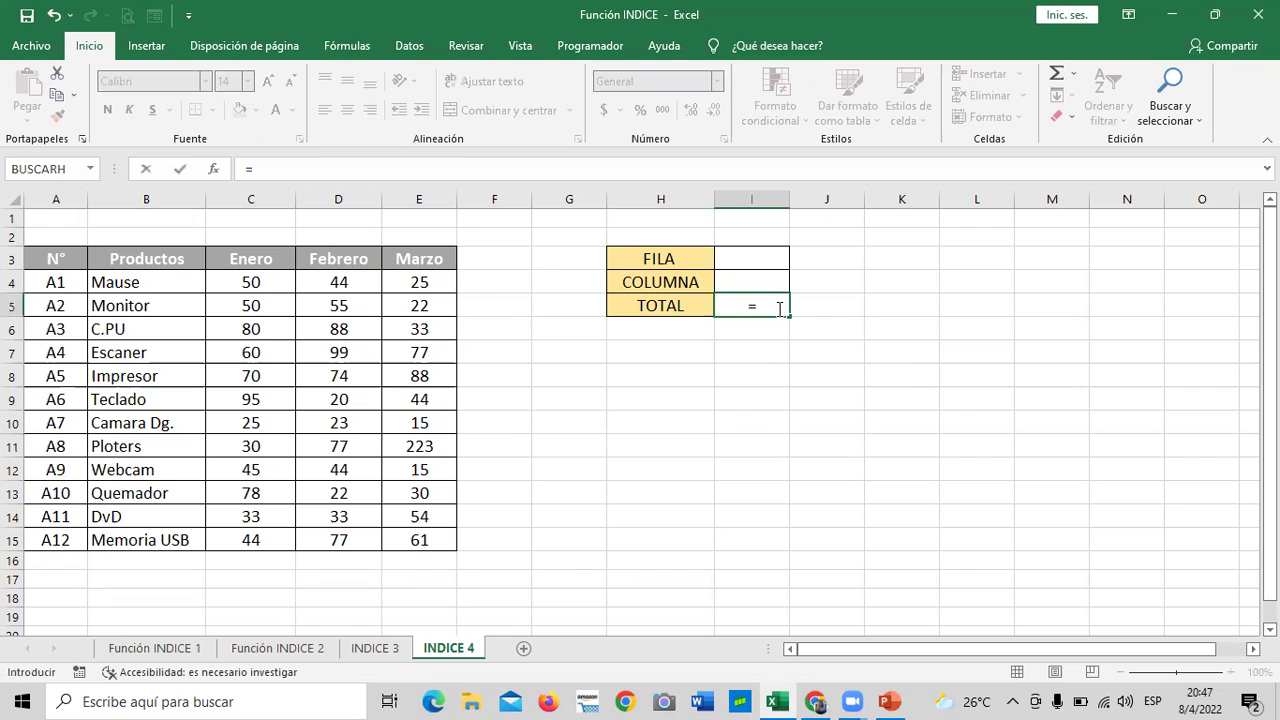
pyautogui.write('SUMA')
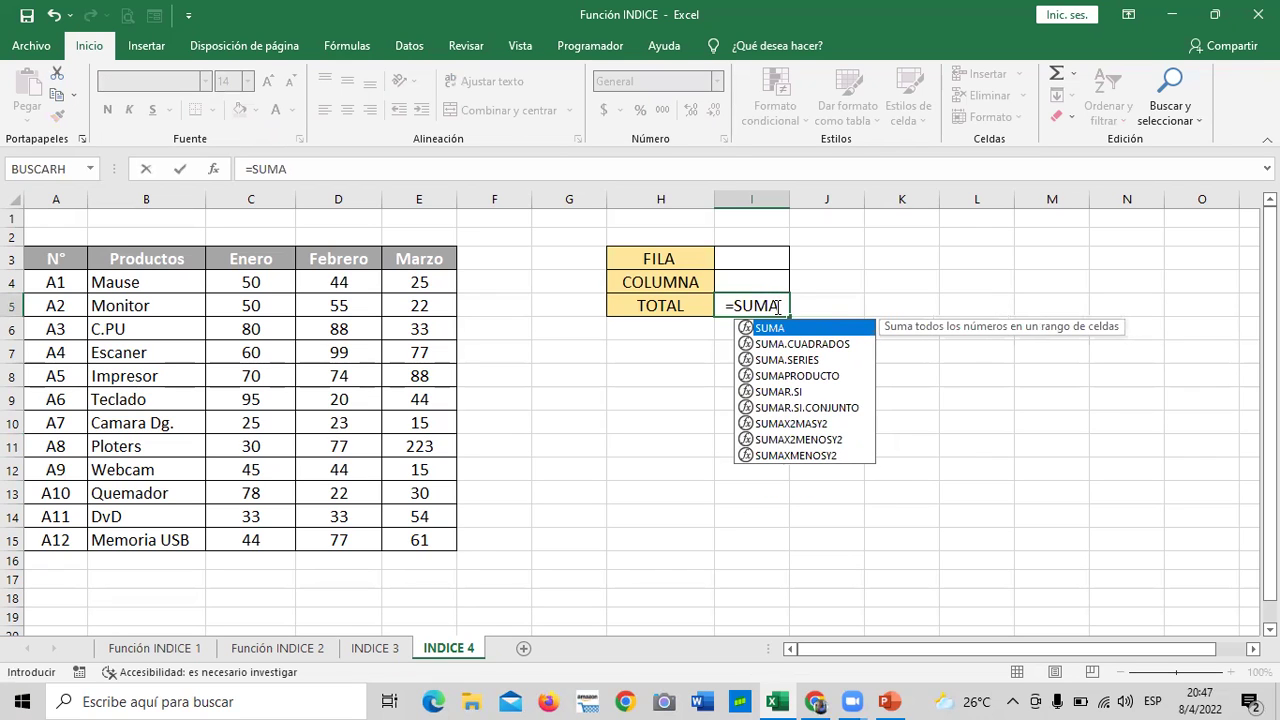
pyautogui.write('(')
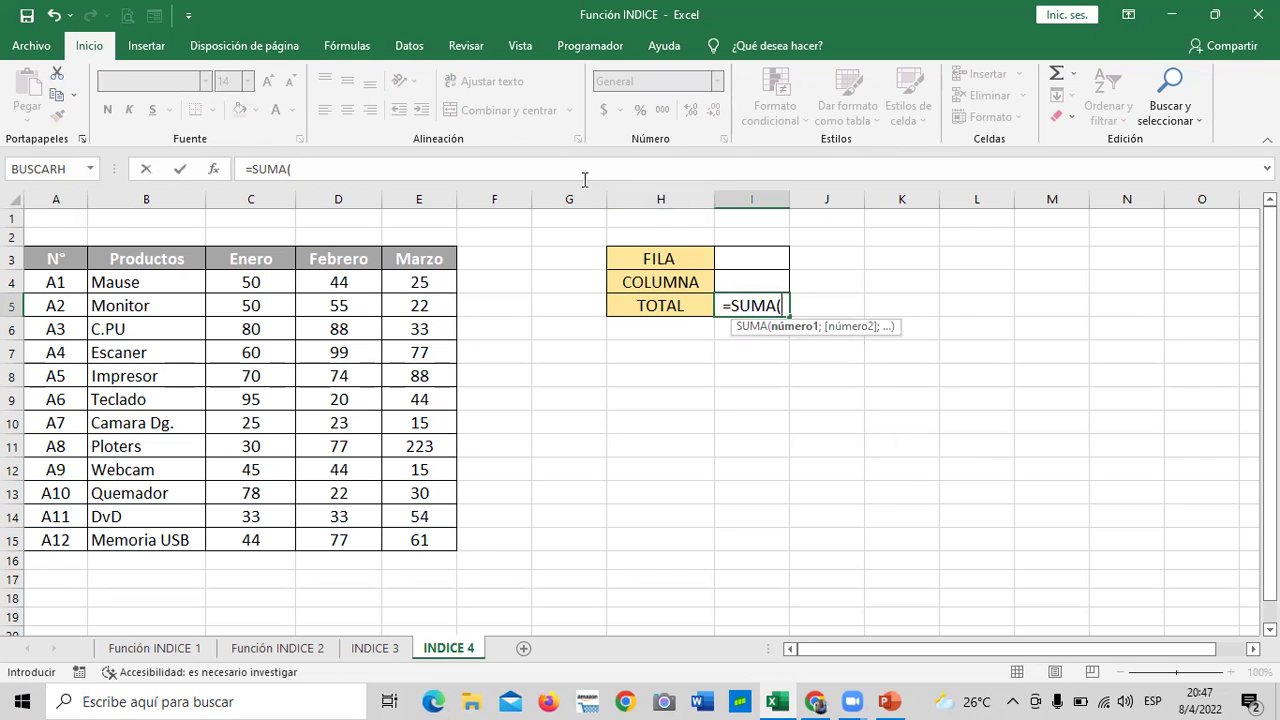
pyautogui.write('INDICE')
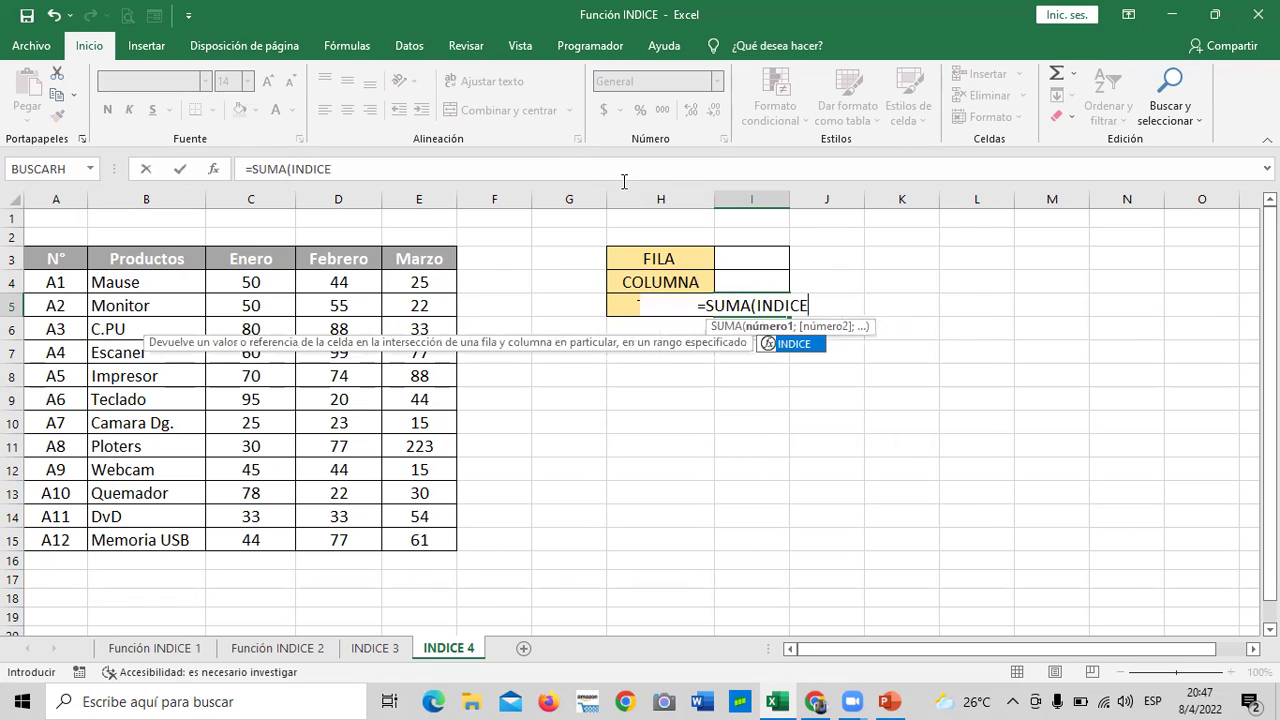
pyautogui.doubleClick(810, 347)
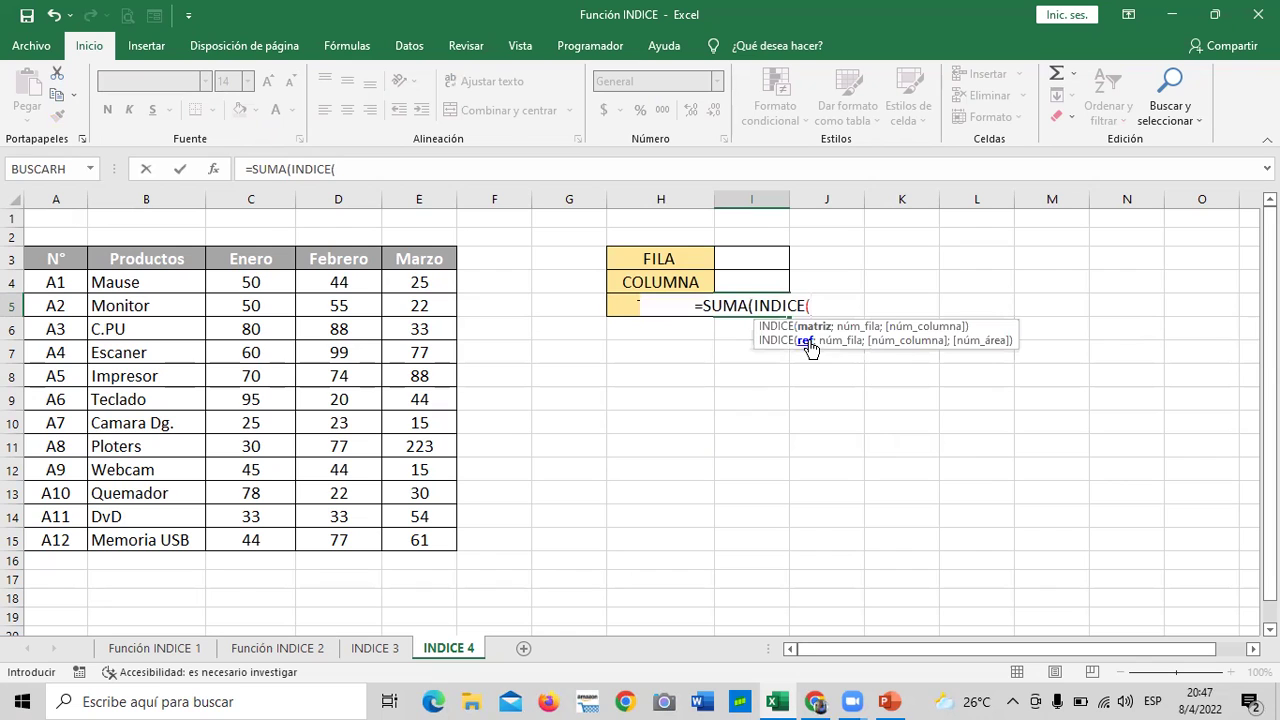
pyautogui.moveTo(175, 285)
pyautogui.mouseDown()
pyautogui.moveTo(257, 354)
pyautogui.moveTo(400, 530)
pyautogui.mouseUp()
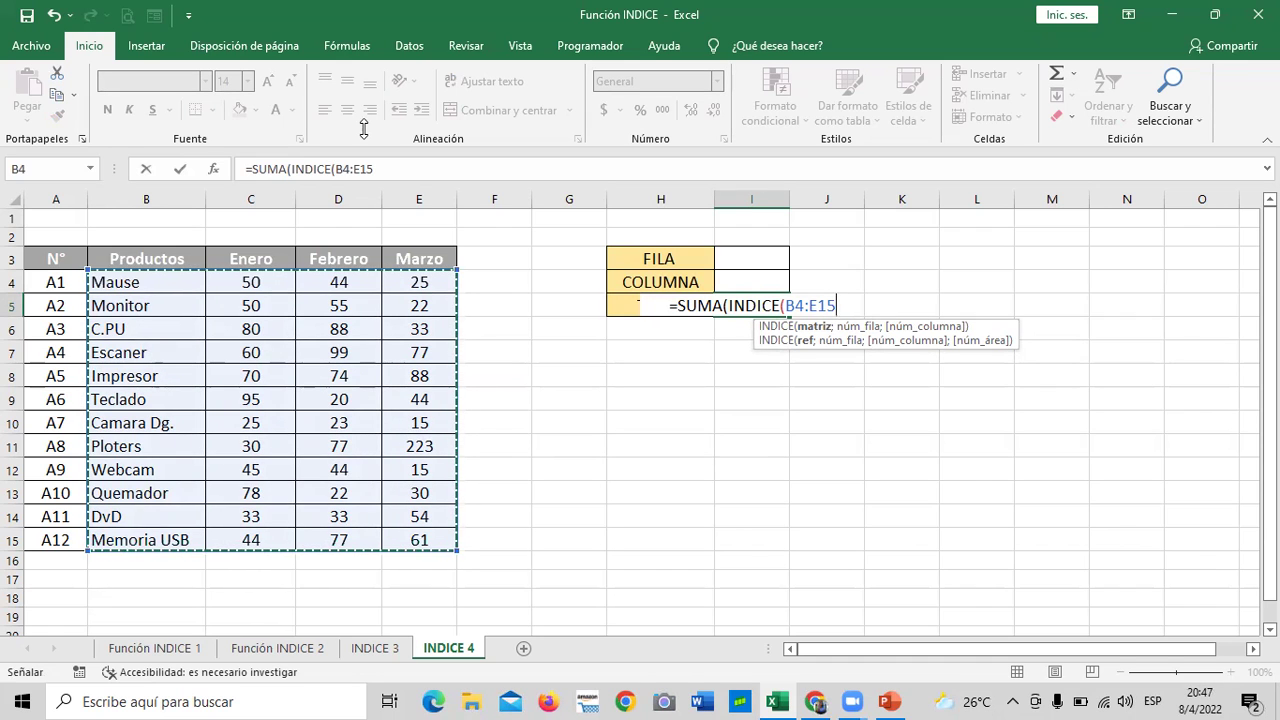
pyautogui.click(397, 166)
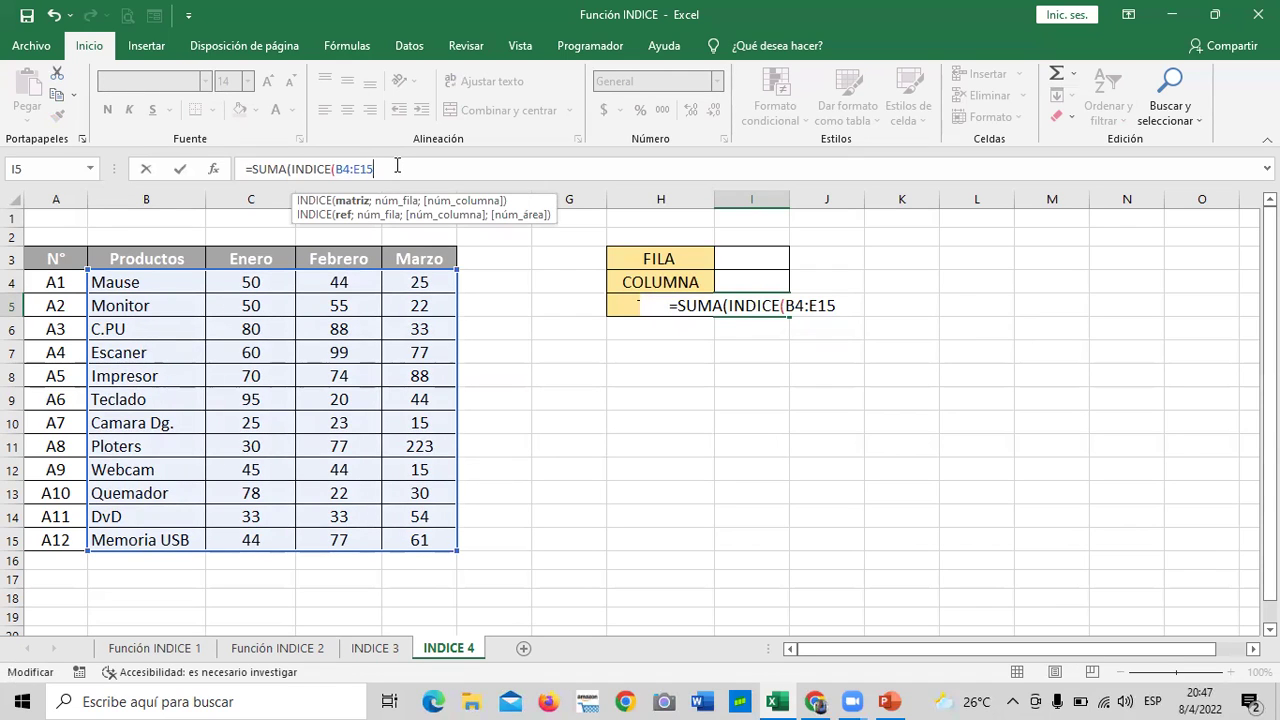
pyautogui.write(';')
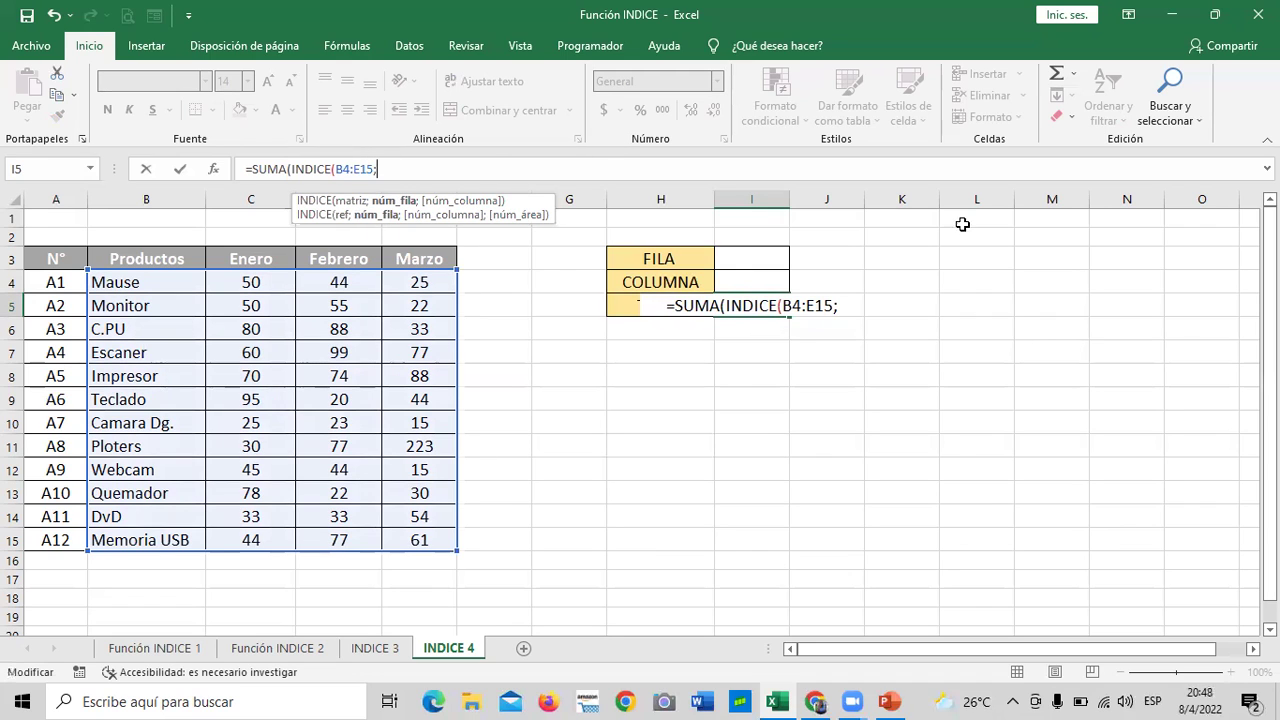
pyautogui.click(749, 256)
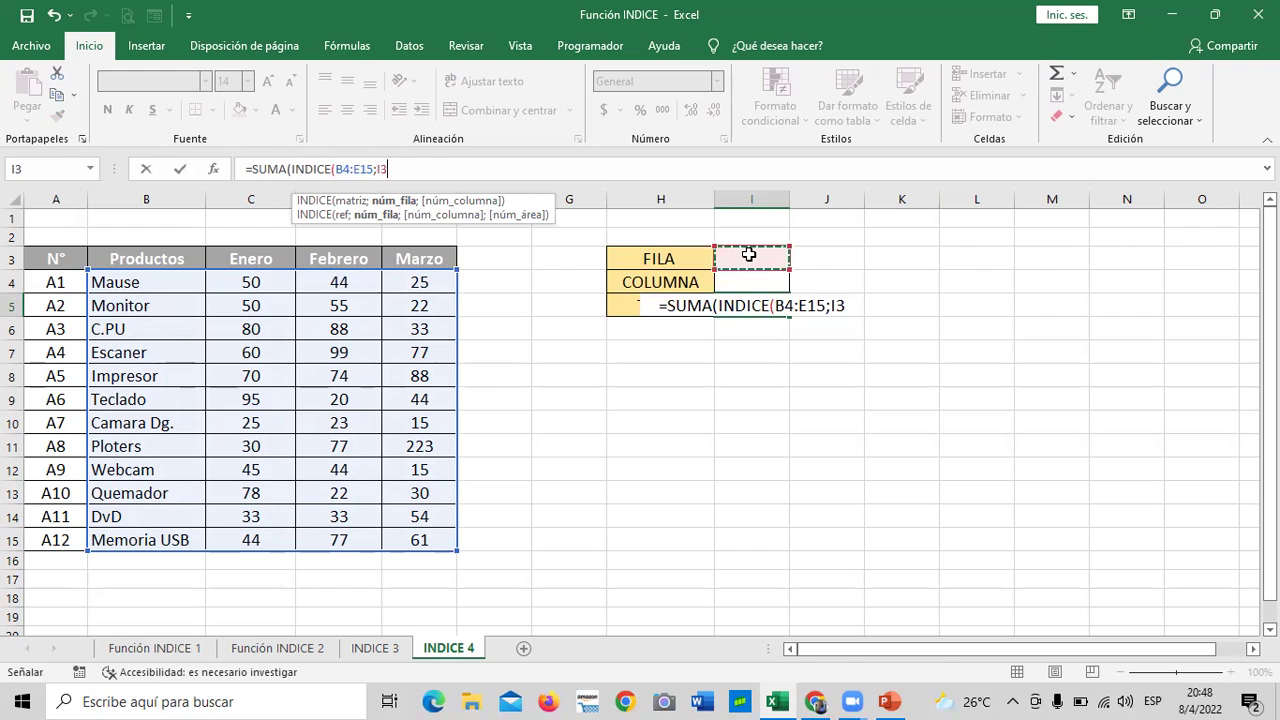
pyautogui.write(';')
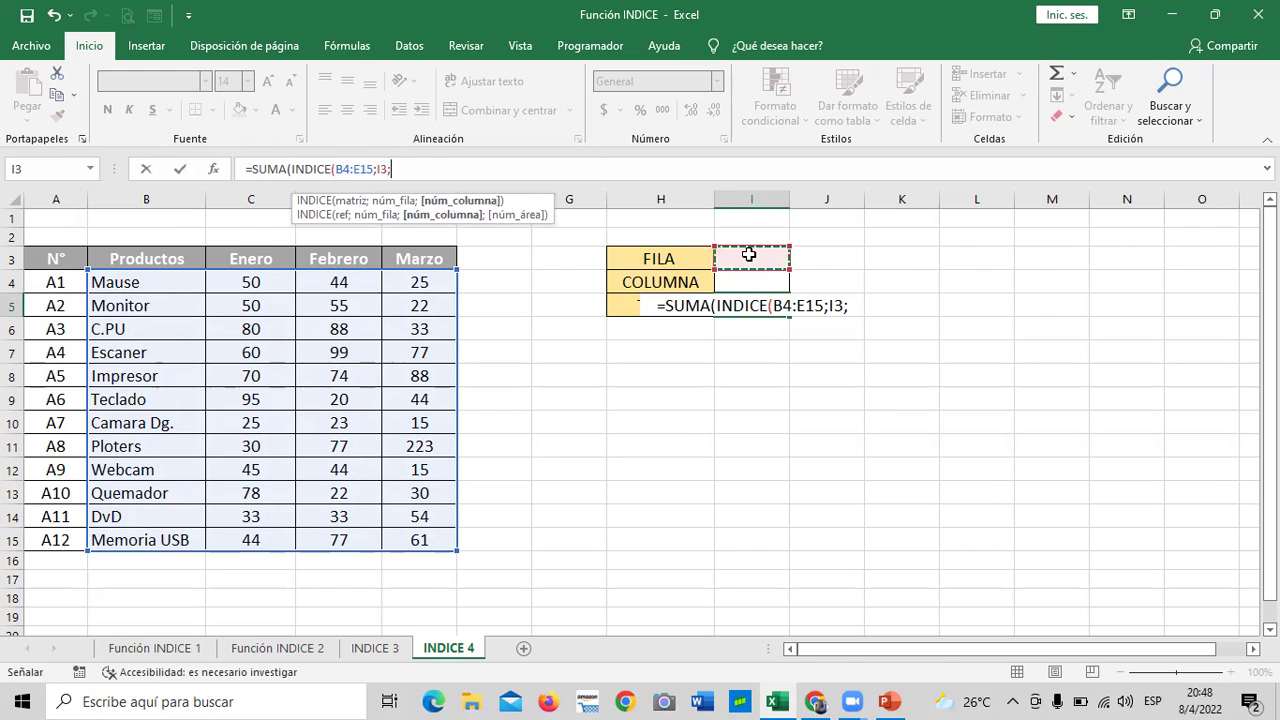
pyautogui.click(734, 278)
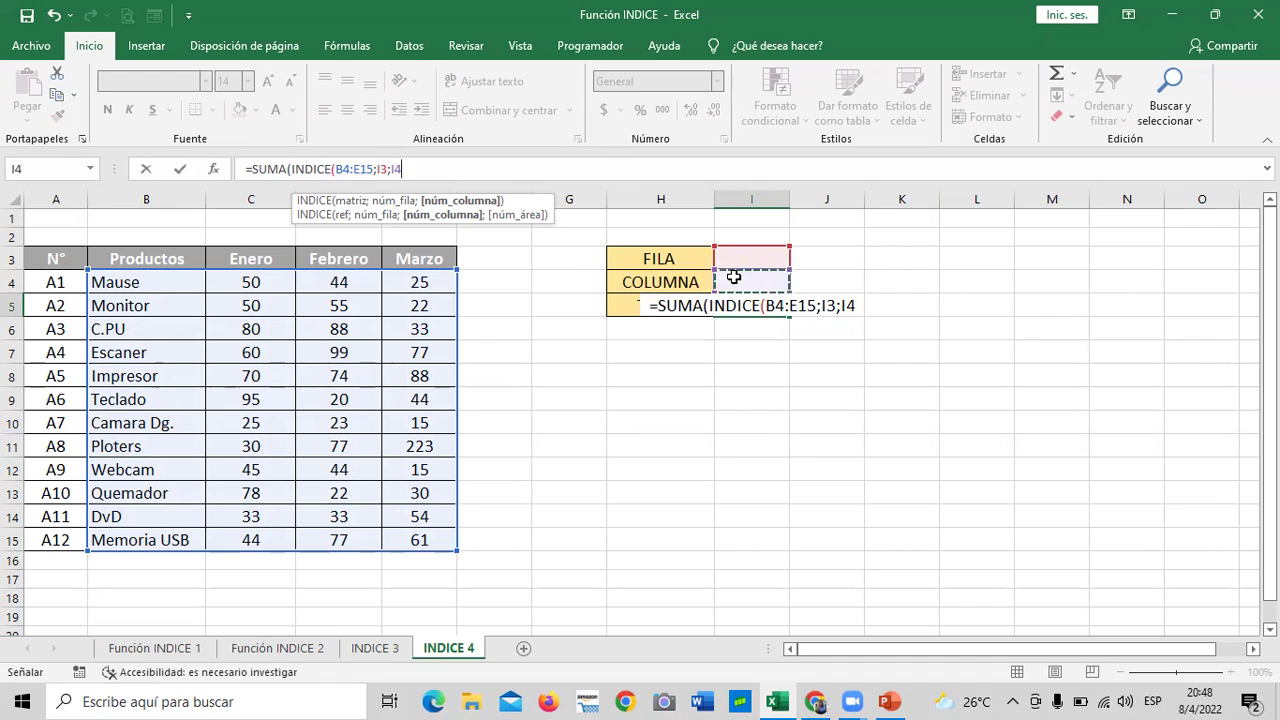
pyautogui.write(')')
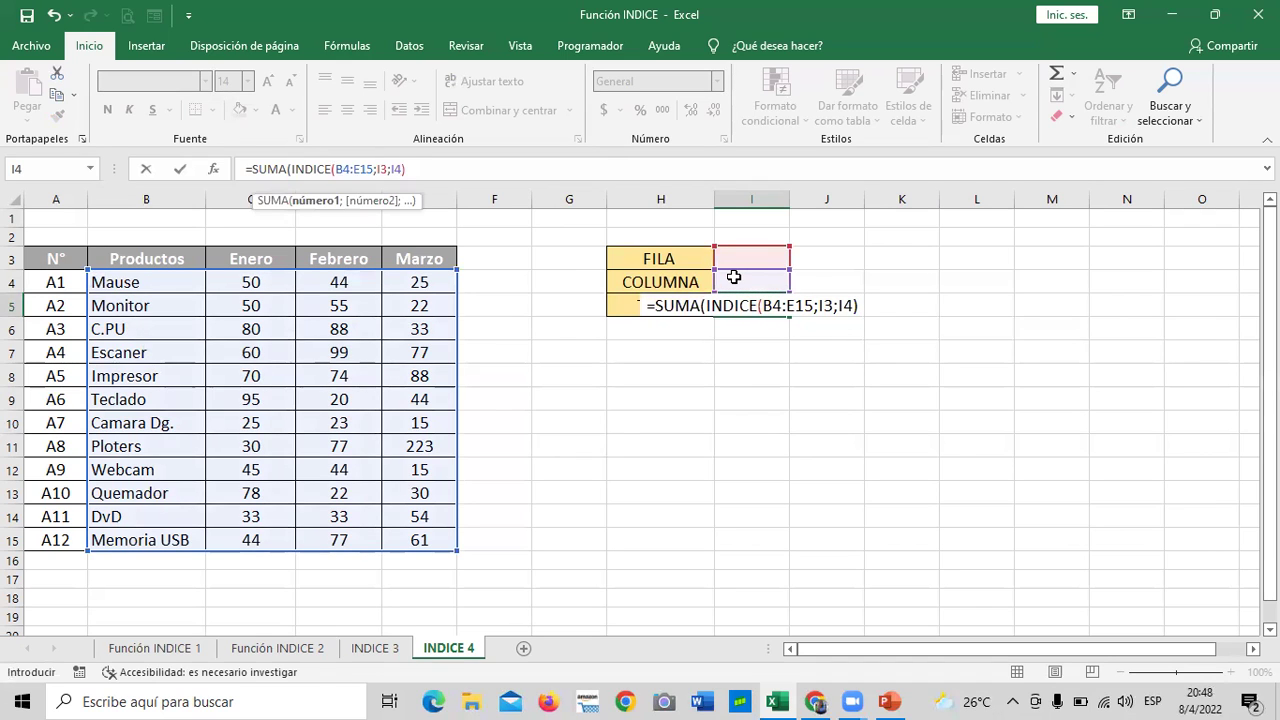
pyautogui.press('Return')
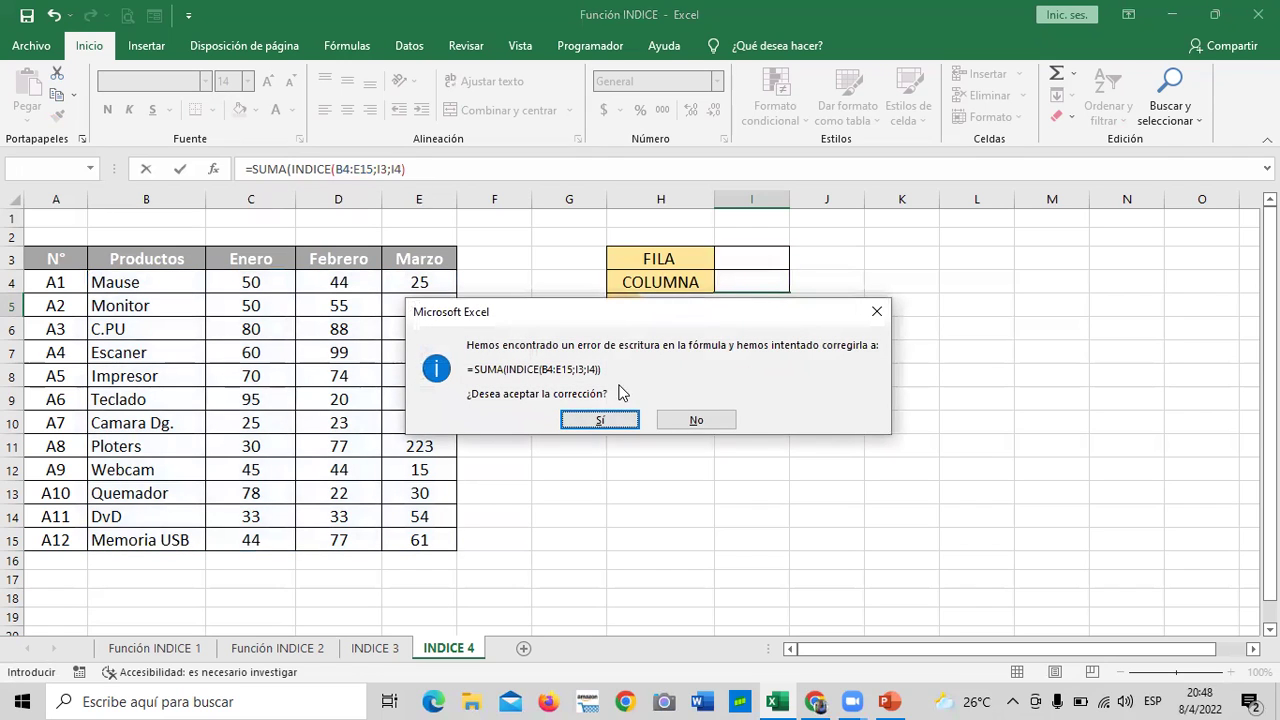
pyautogui.click(583, 421)
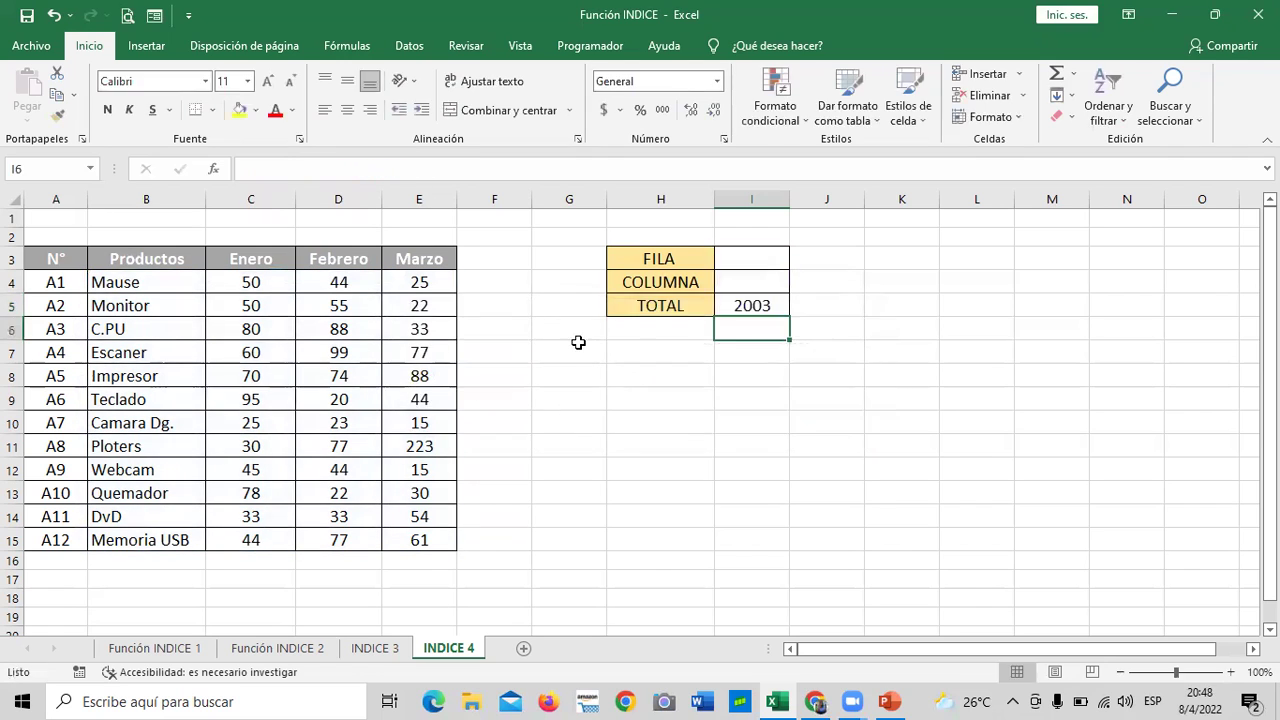
# Step: Enter 1 as the FILA value in I3, dropping TOTAL to 119
pyautogui.click(869, 352)
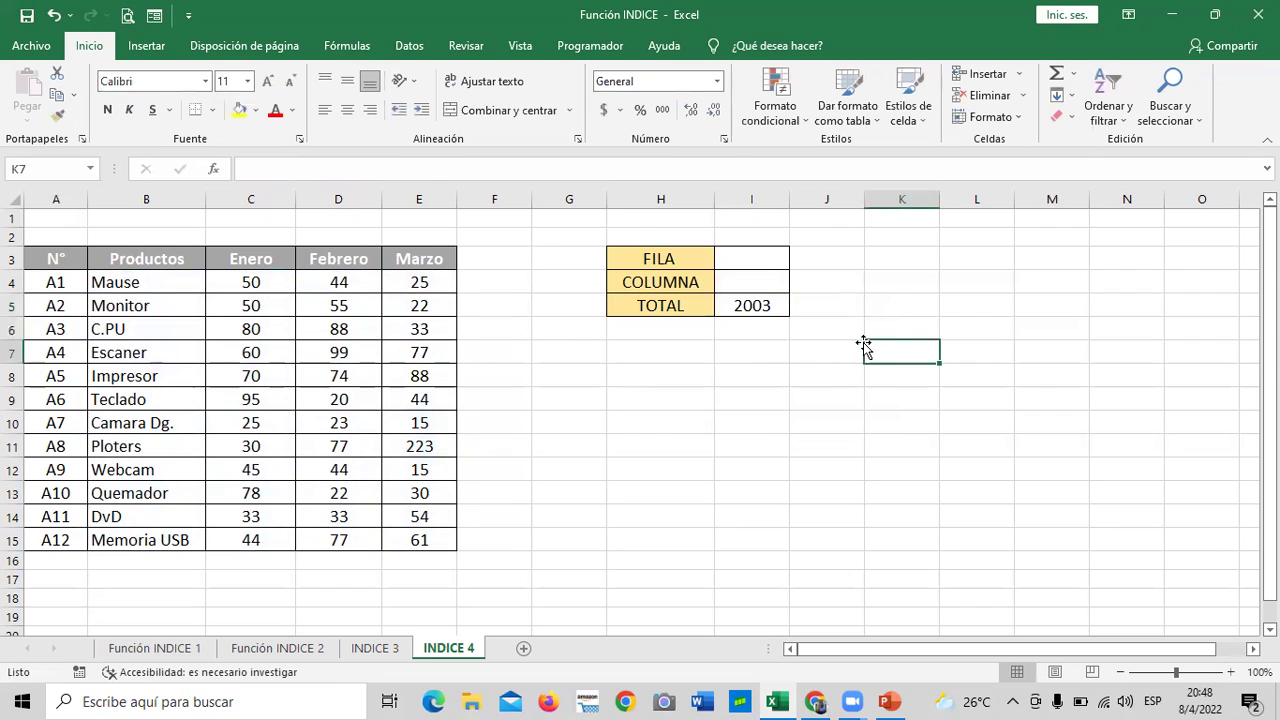
pyautogui.click(752, 308)
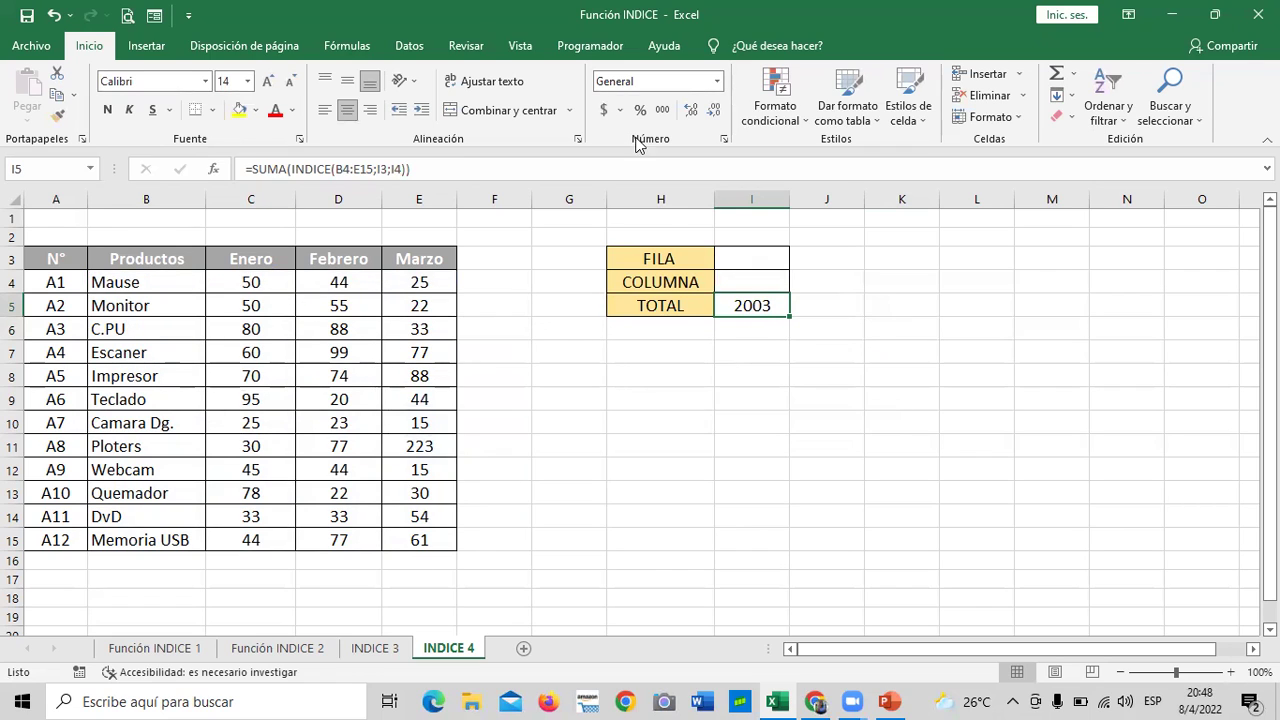
pyautogui.click(871, 370)
pyautogui.click(762, 255)
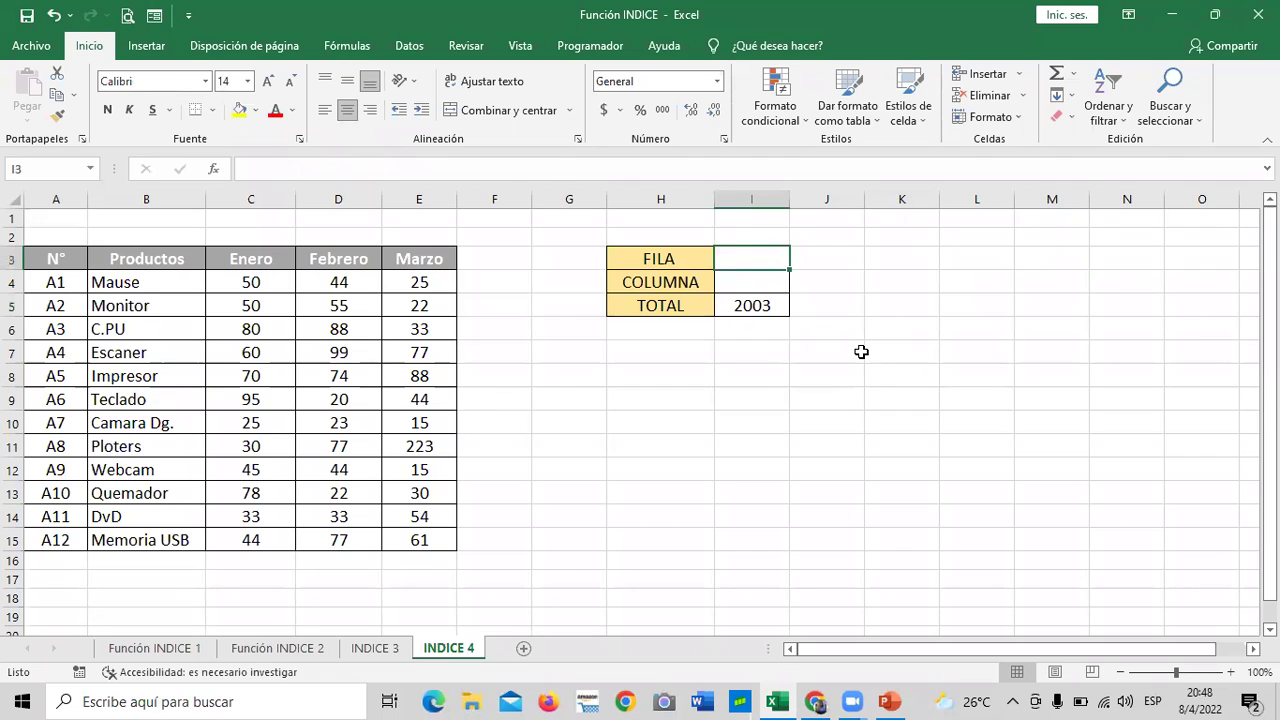
pyautogui.write('1')
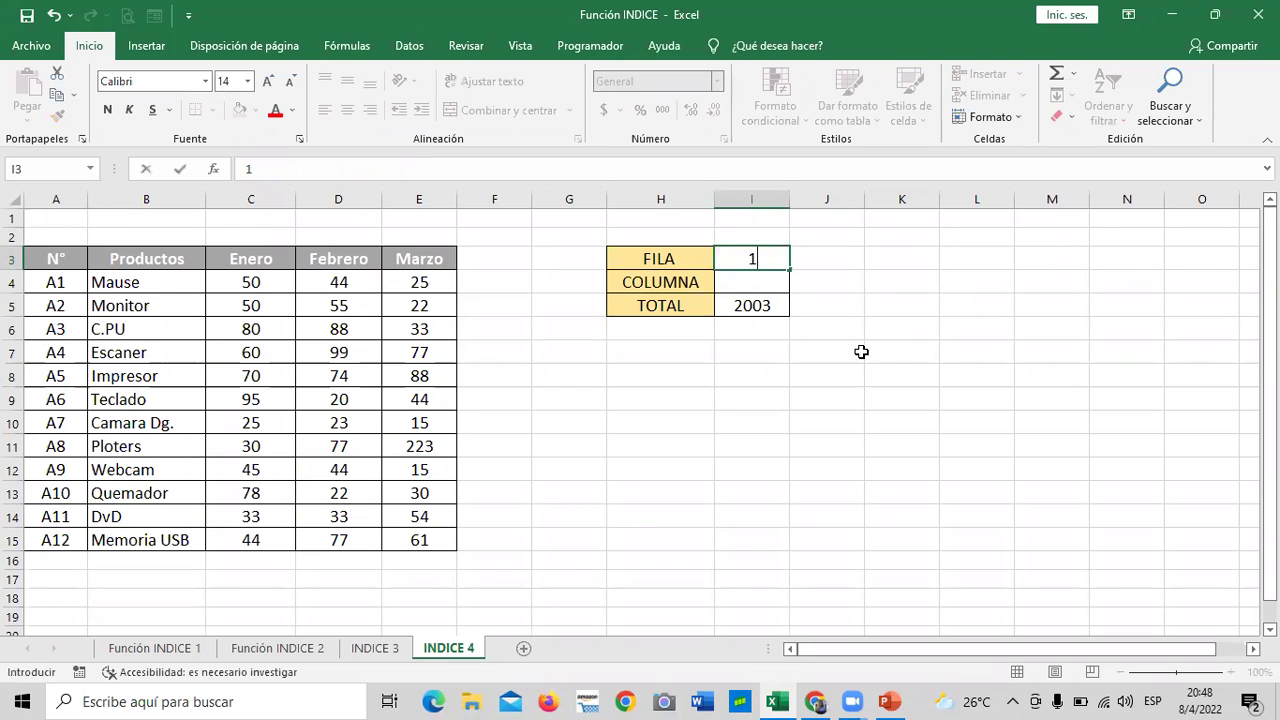
pyautogui.press('Return')
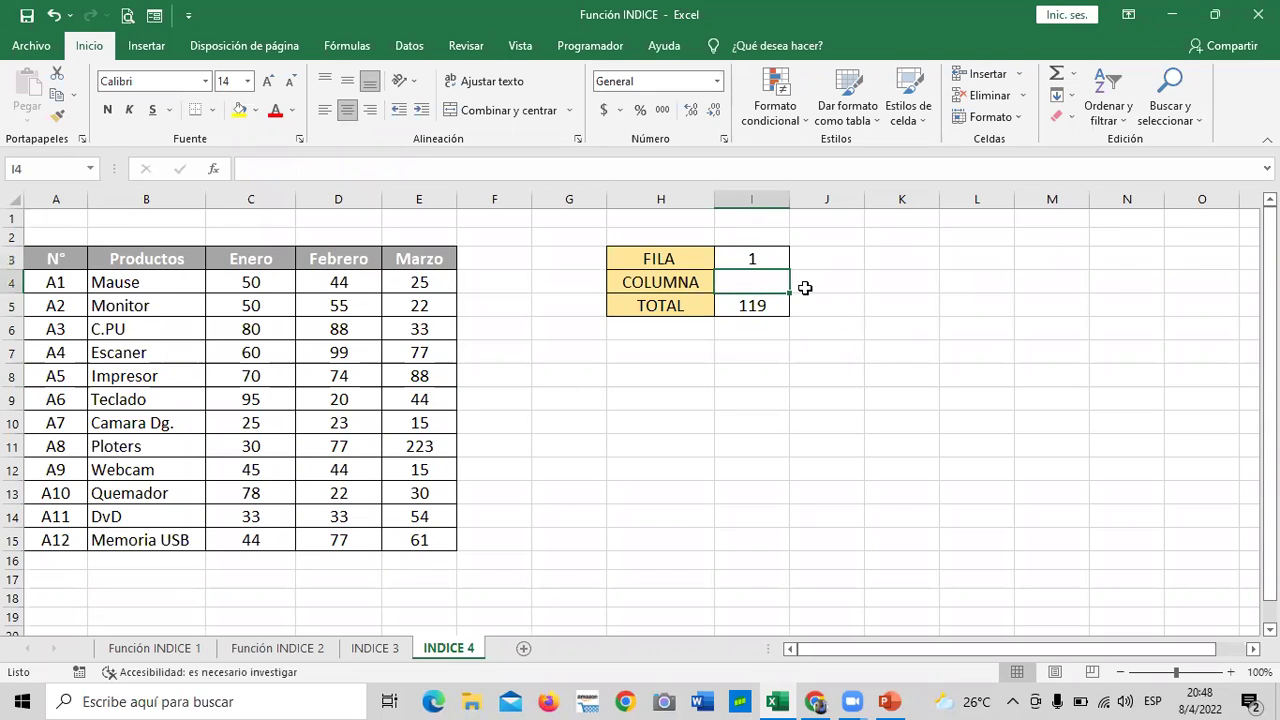
pyautogui.click(767, 263)
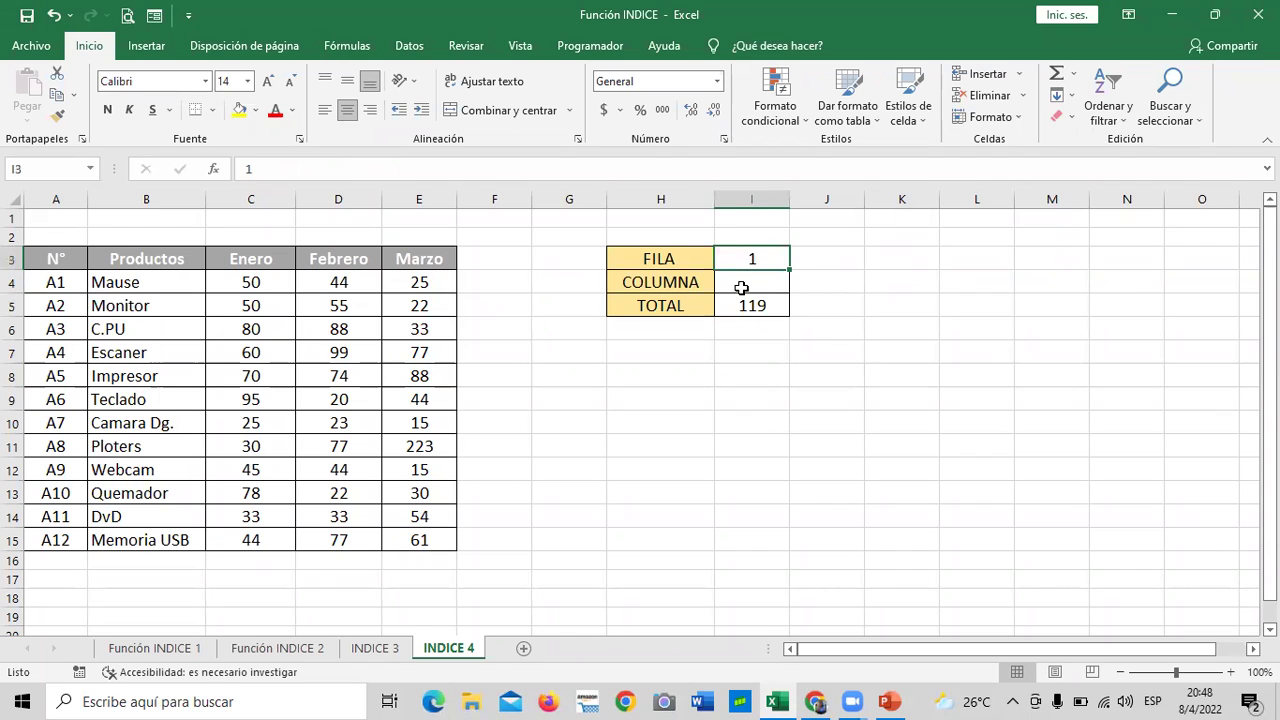
# Step: Correct the B4 product name from Mause to lowercase Mouse
pyautogui.click(160, 283)
pyautogui.click(263, 169)
pyautogui.press('BackSpace')
pyautogui.write('O')
pyautogui.press('Return')
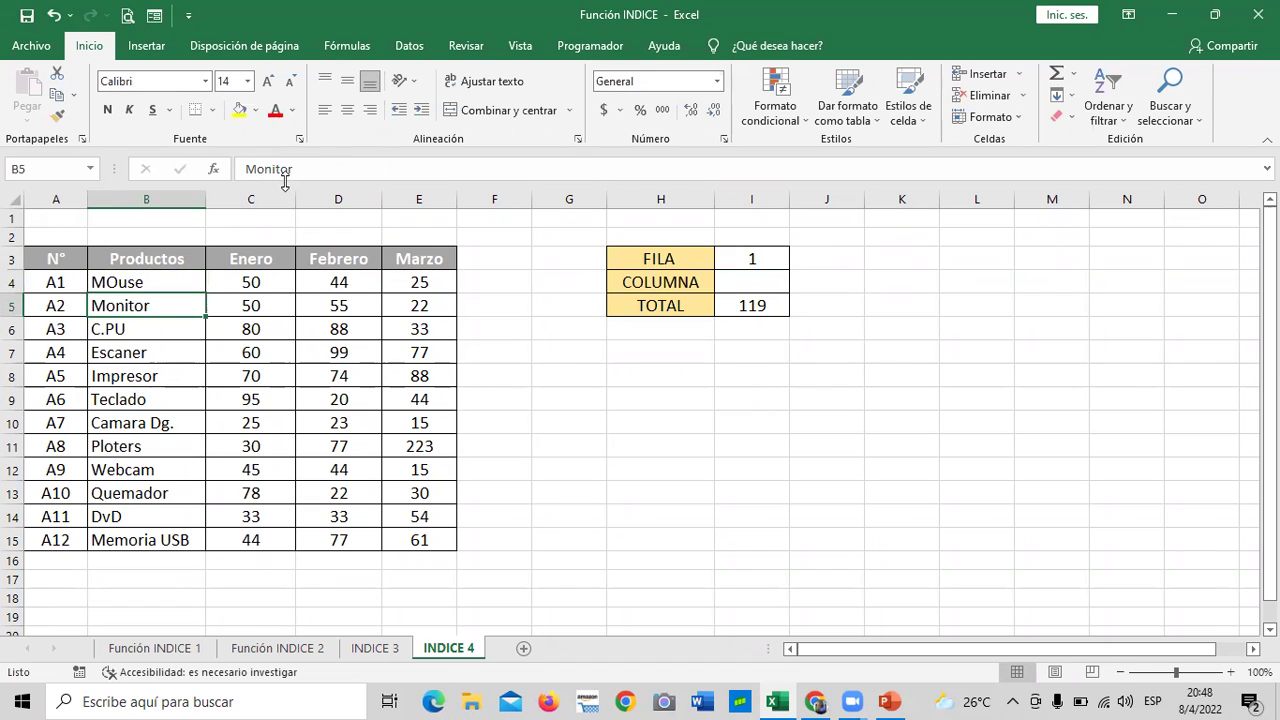
pyautogui.click(140, 282)
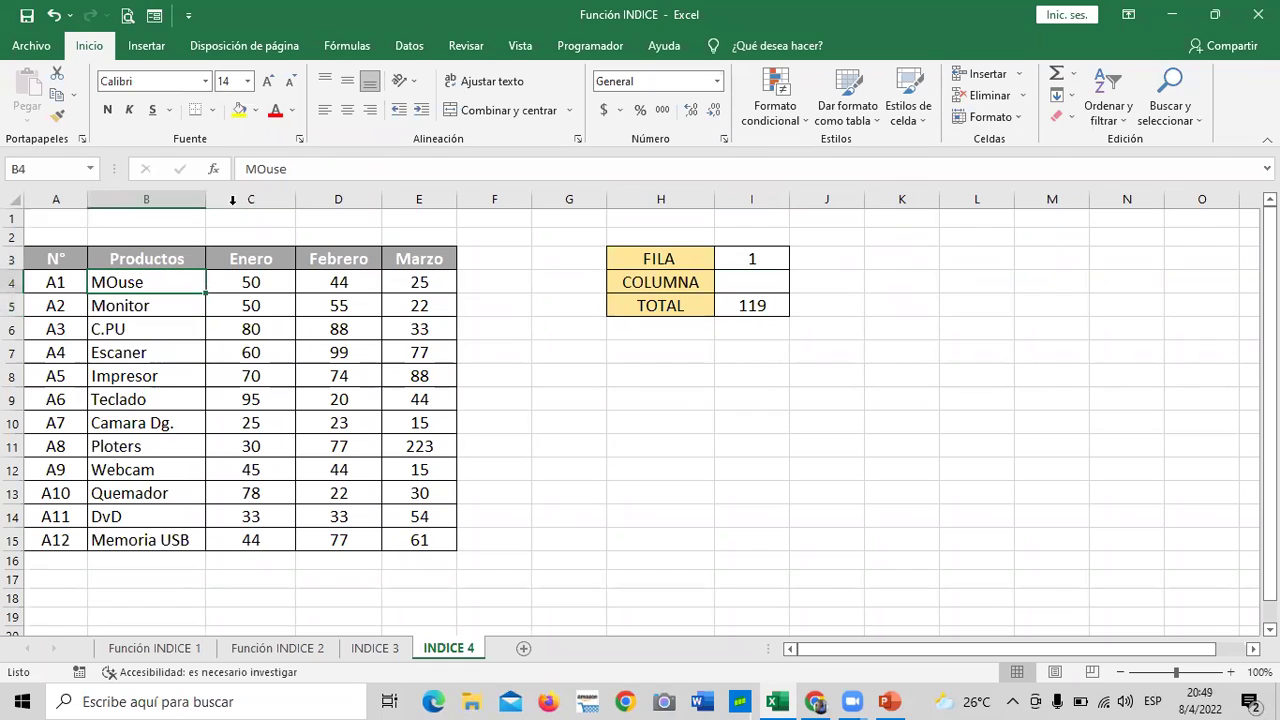
pyautogui.click(265, 169)
pyautogui.press('BackSpace')
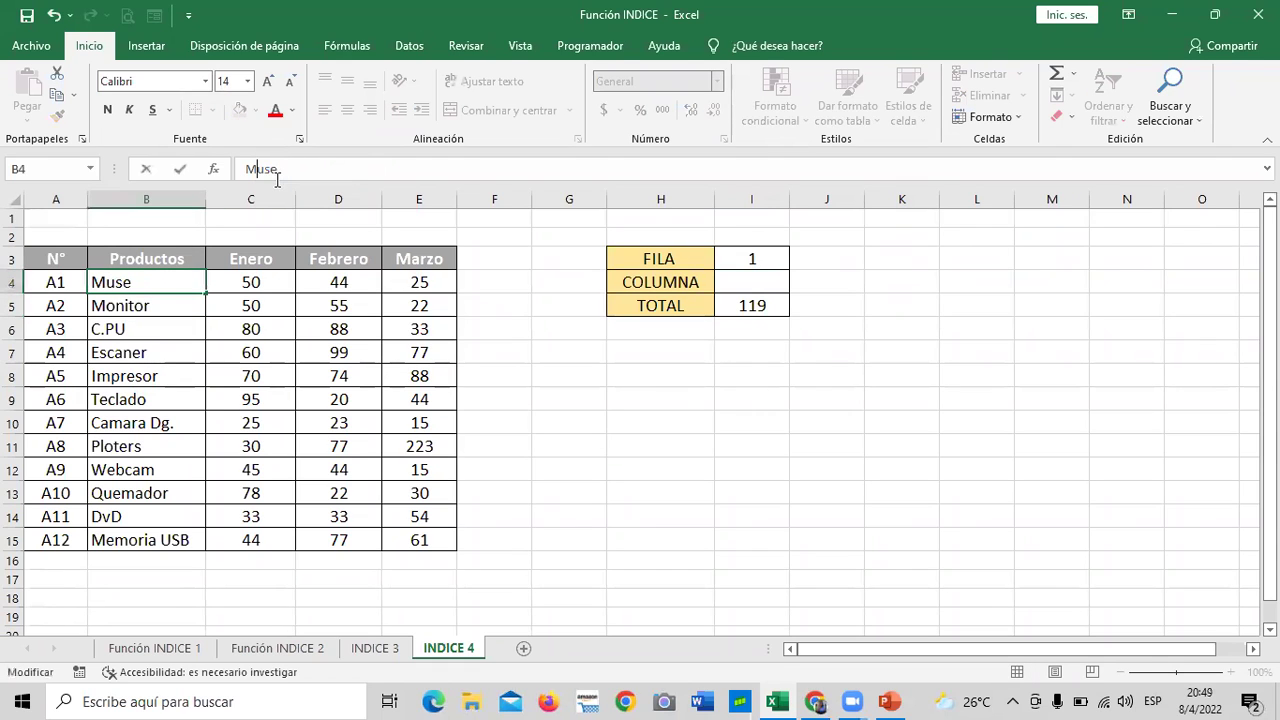
pyautogui.press('capslock')
pyautogui.write('o')
pyautogui.press('Return')
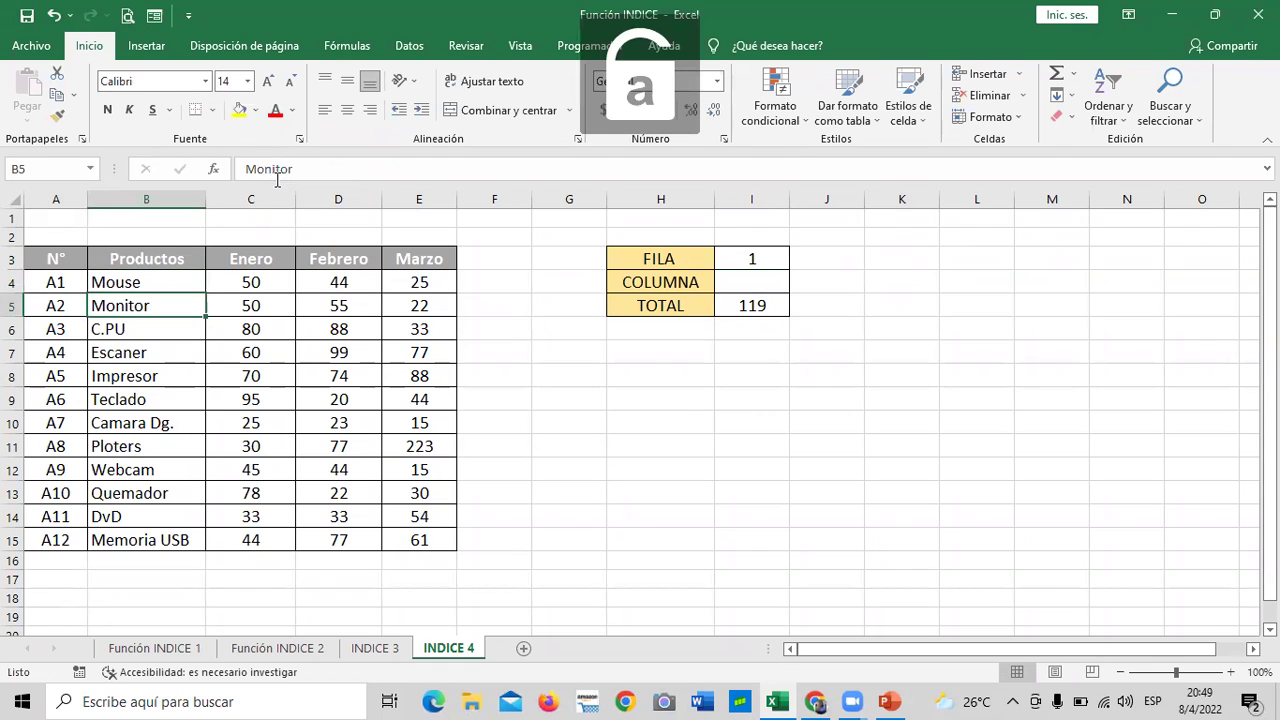
# Step: Check Mouse's Enero, Febrero and Marzo values against the unchanged TOTAL formula references
pyautogui.click(237, 276)
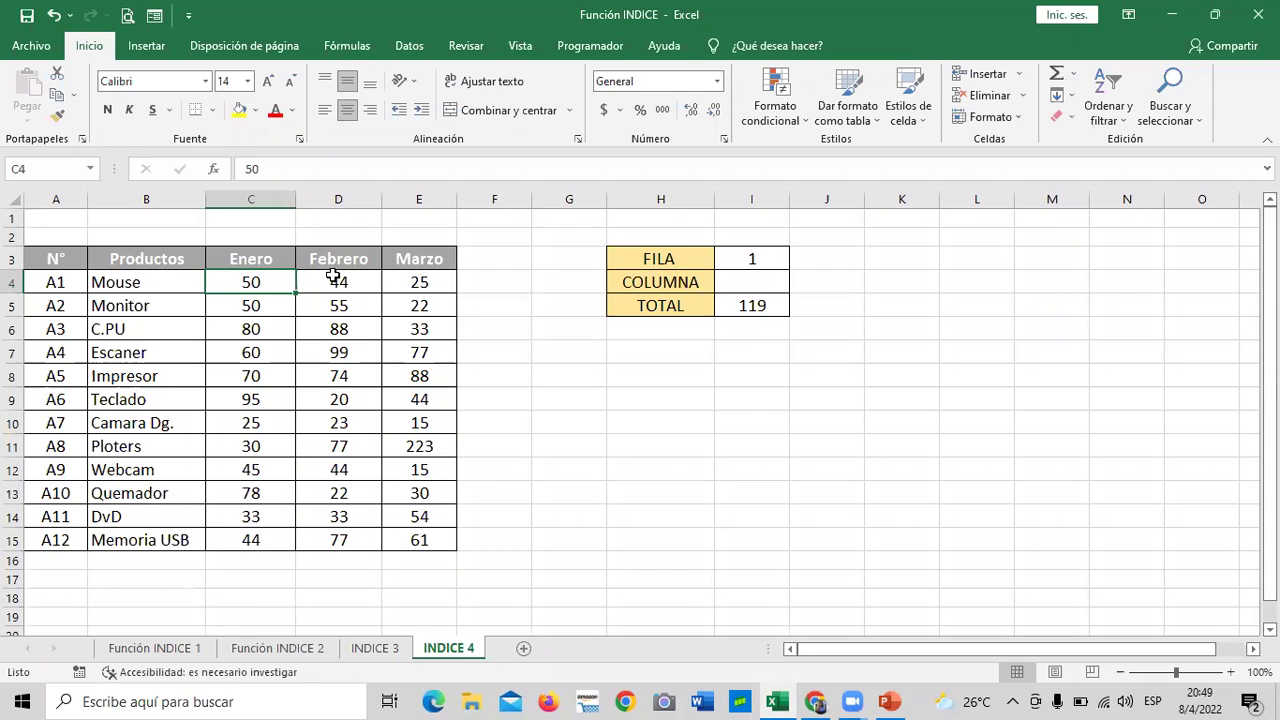
pyautogui.click(684, 390)
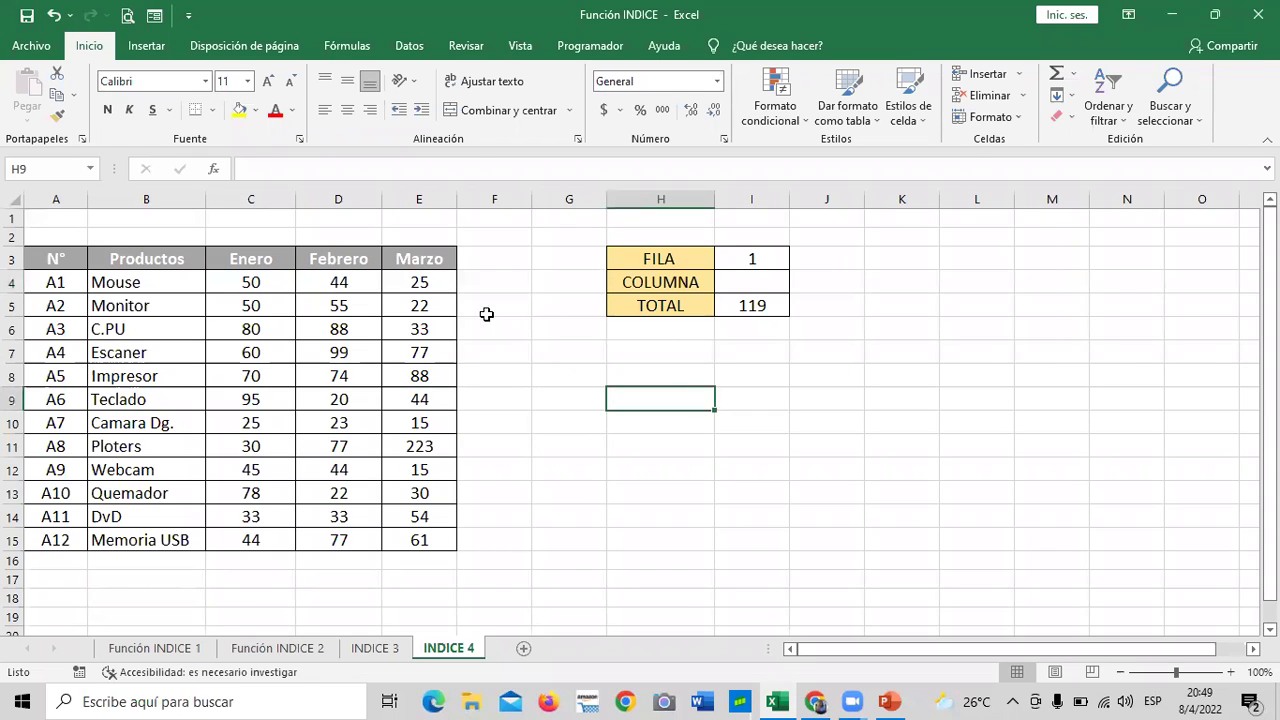
pyautogui.click(741, 305)
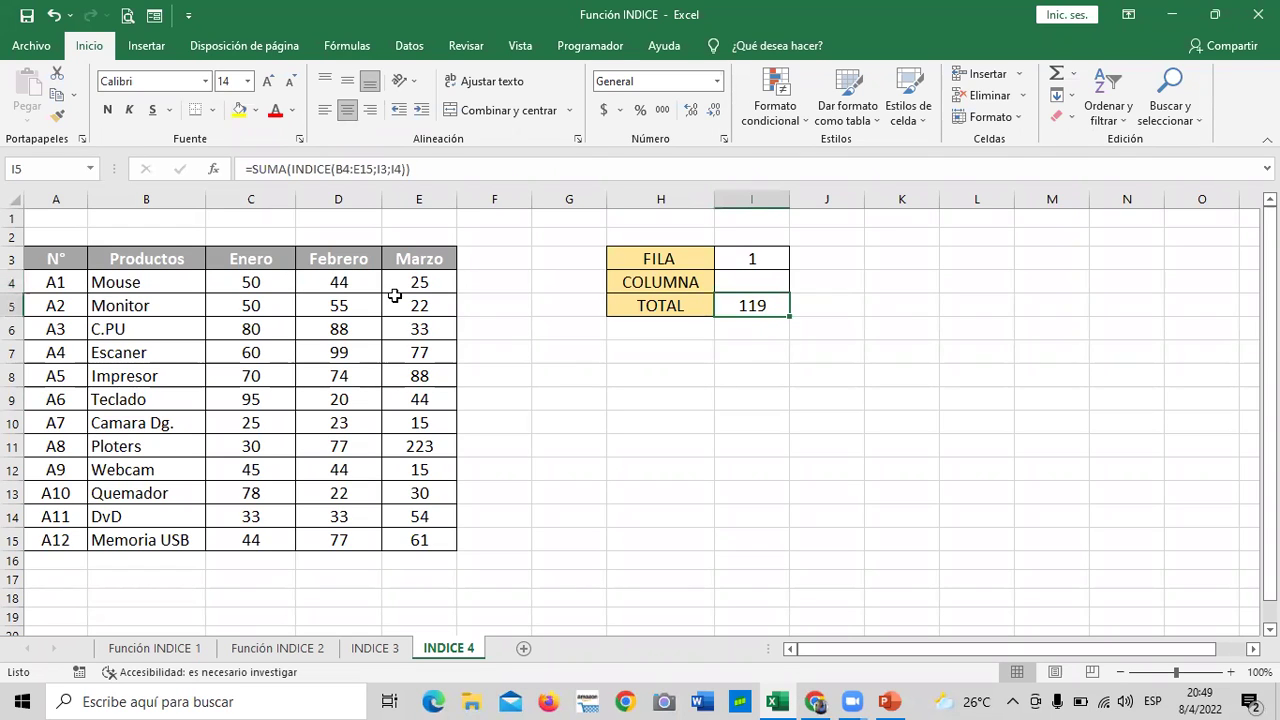
pyautogui.click(256, 283)
pyautogui.click(338, 283)
pyautogui.click(422, 281)
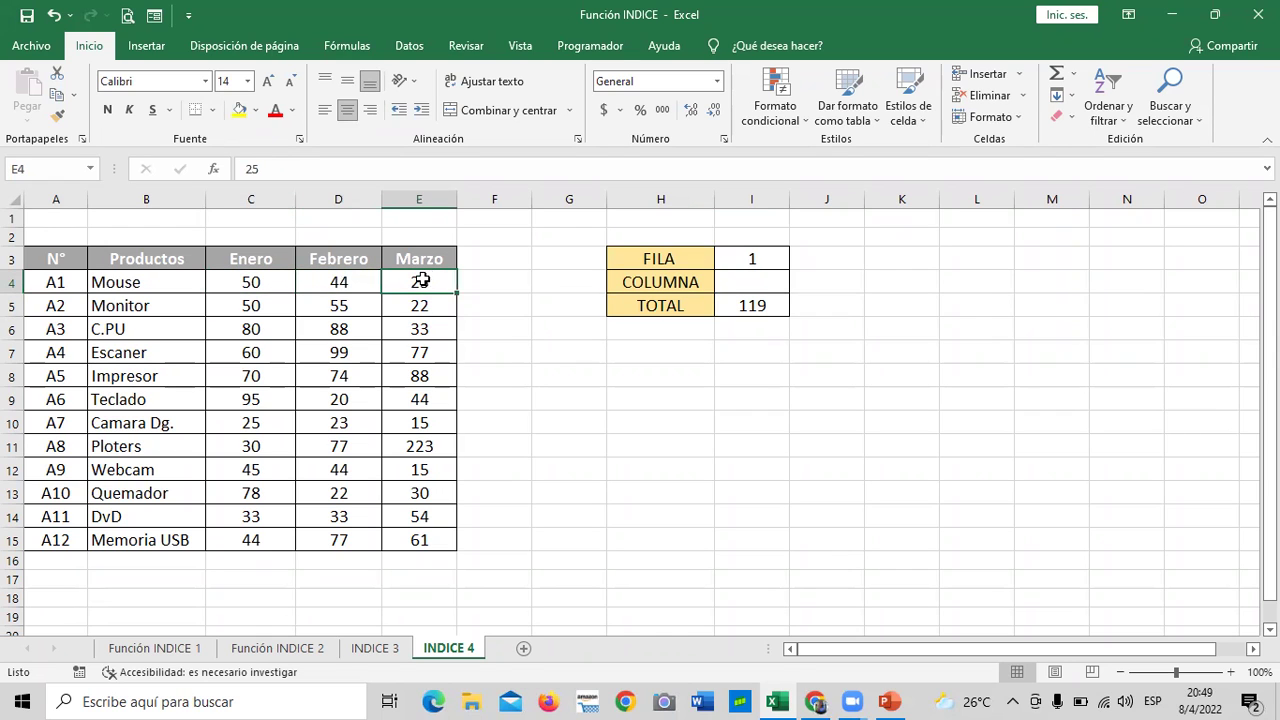
pyautogui.click(740, 306)
pyautogui.click(595, 163)
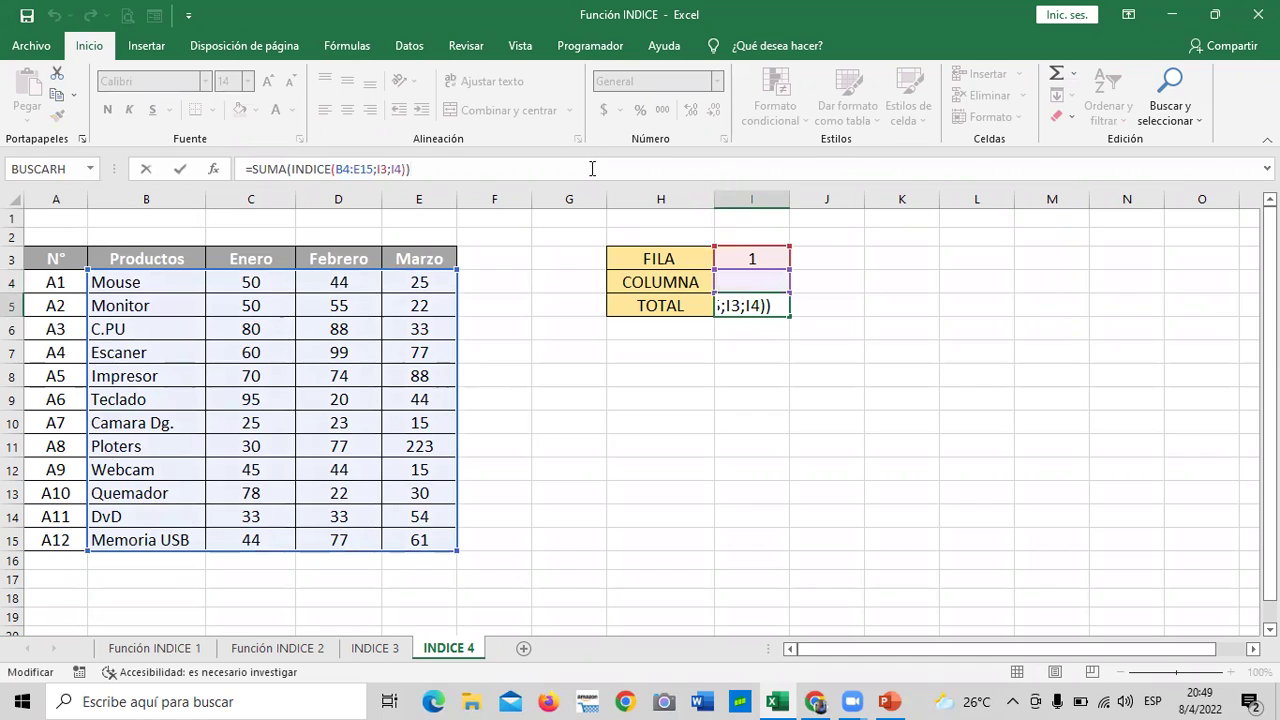
pyautogui.press('Return')
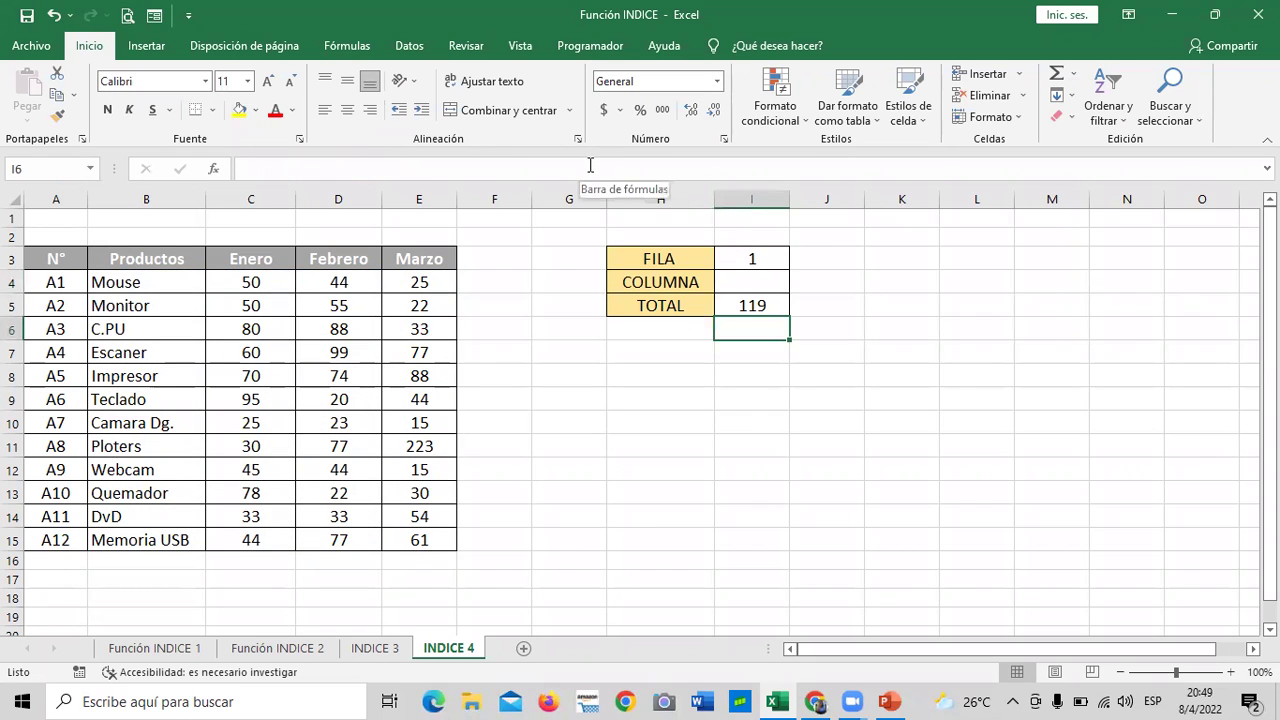
pyautogui.click(745, 282)
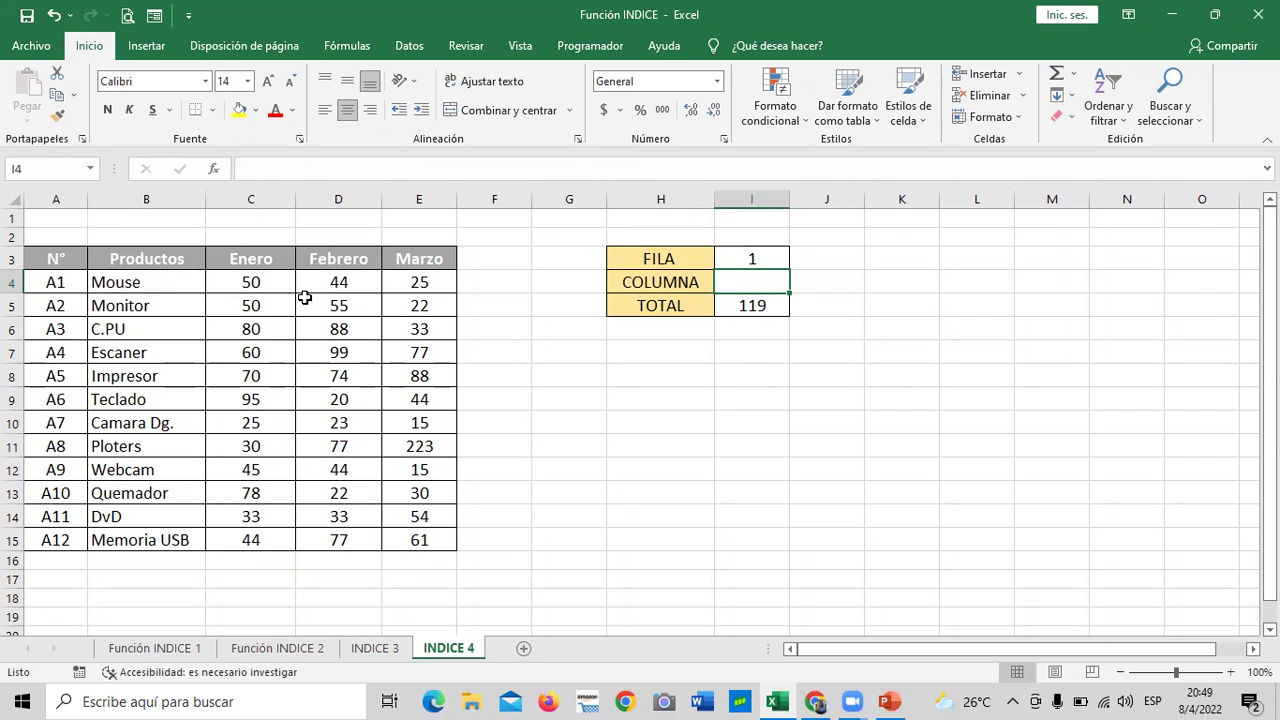
# Step: Try COLUMNA values 2, 3 and 4 in I4
pyautogui.write('2')
pyautogui.press('Return')
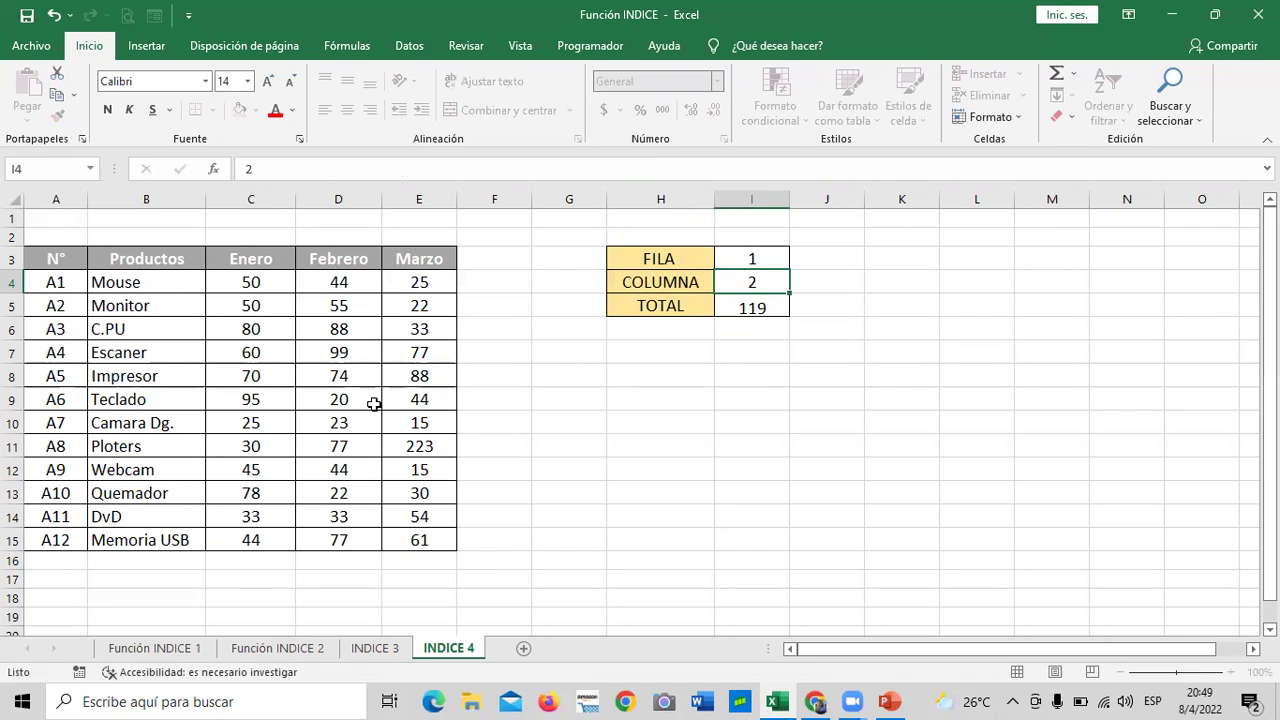
pyautogui.click(760, 282)
pyautogui.write('3')
pyautogui.press('Return')
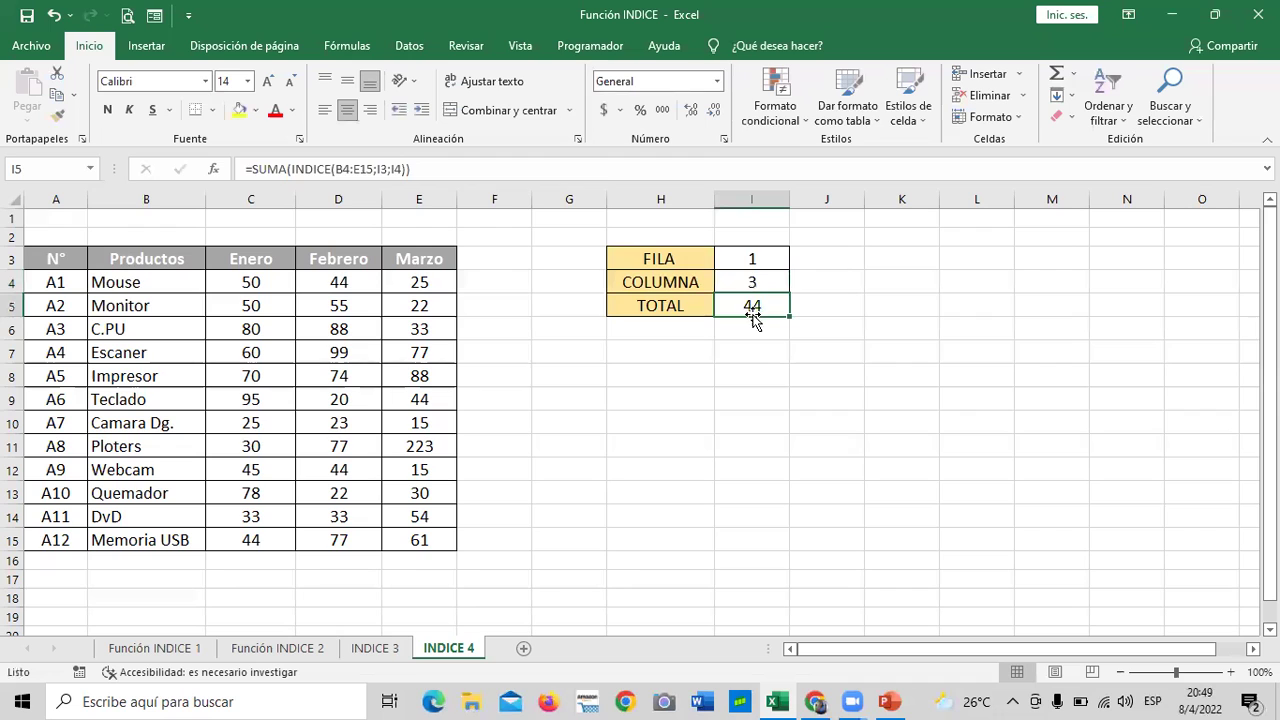
pyautogui.click(752, 282)
pyautogui.write('4')
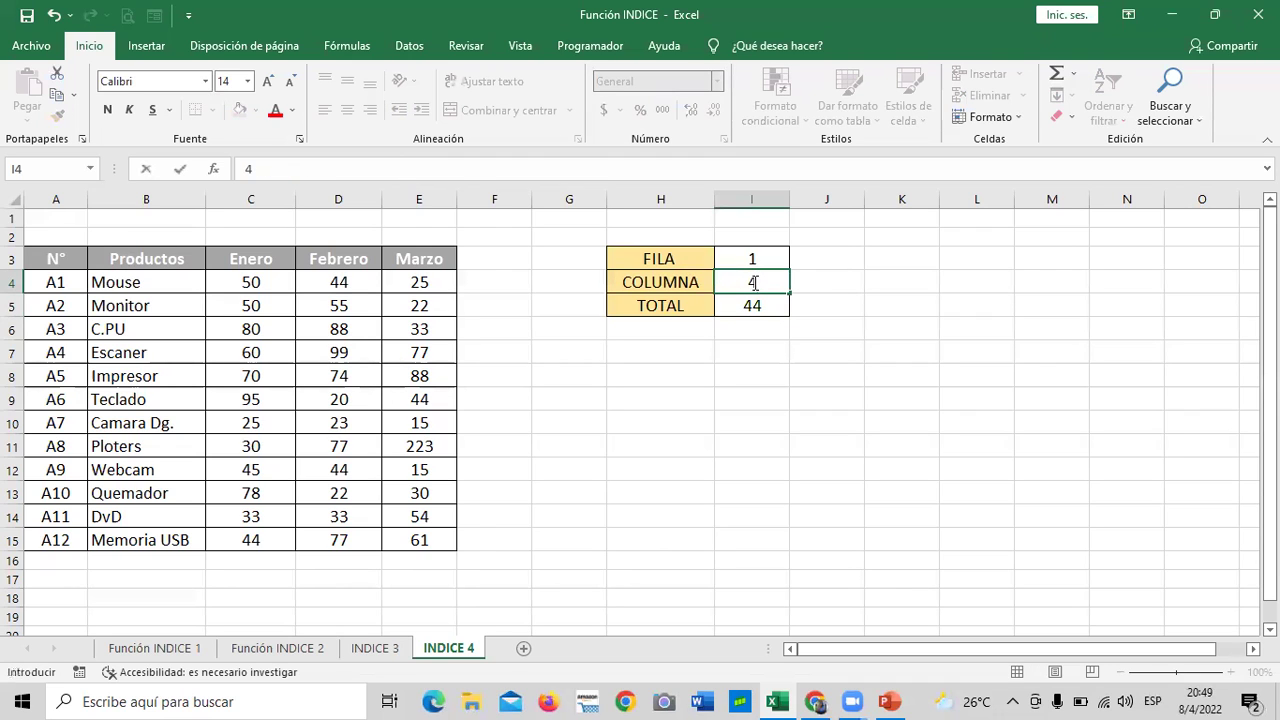
pyautogui.press('Return')
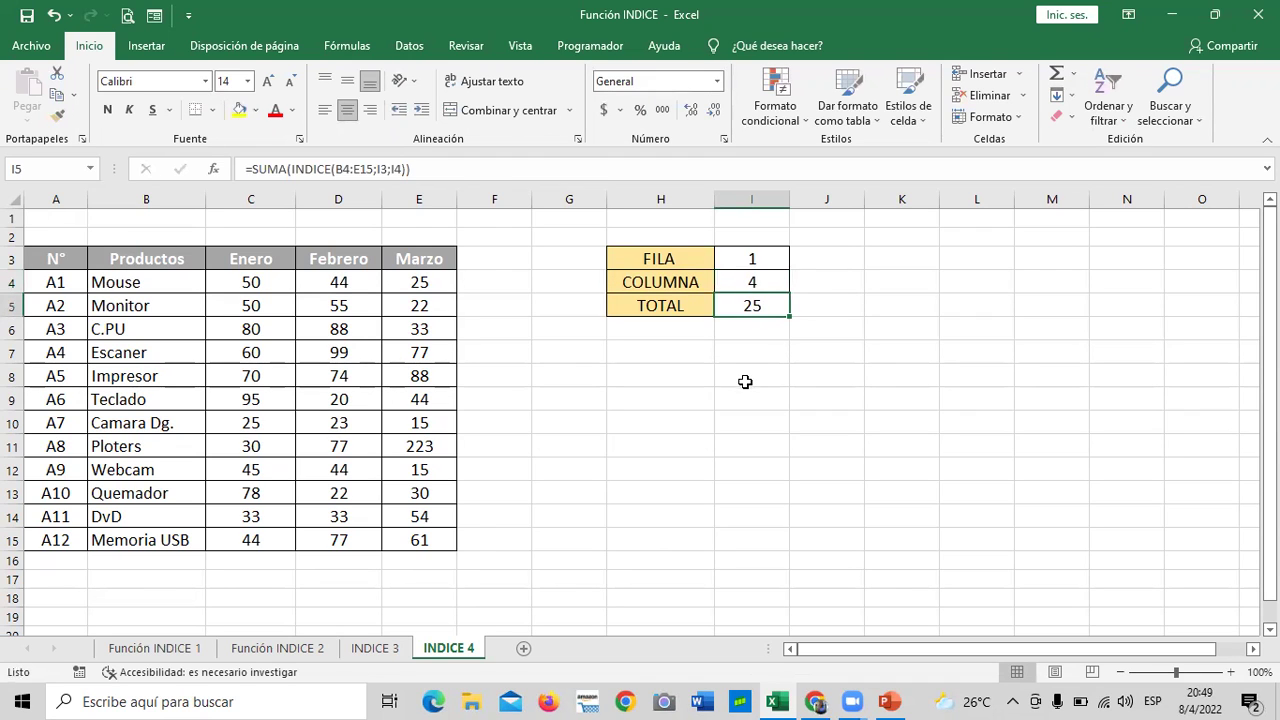
pyautogui.click(745, 378)
# Step: Empty COLUMNA in I4 and review the TOTAL formula's references, leaving it unchanged
pyautogui.click(749, 282)
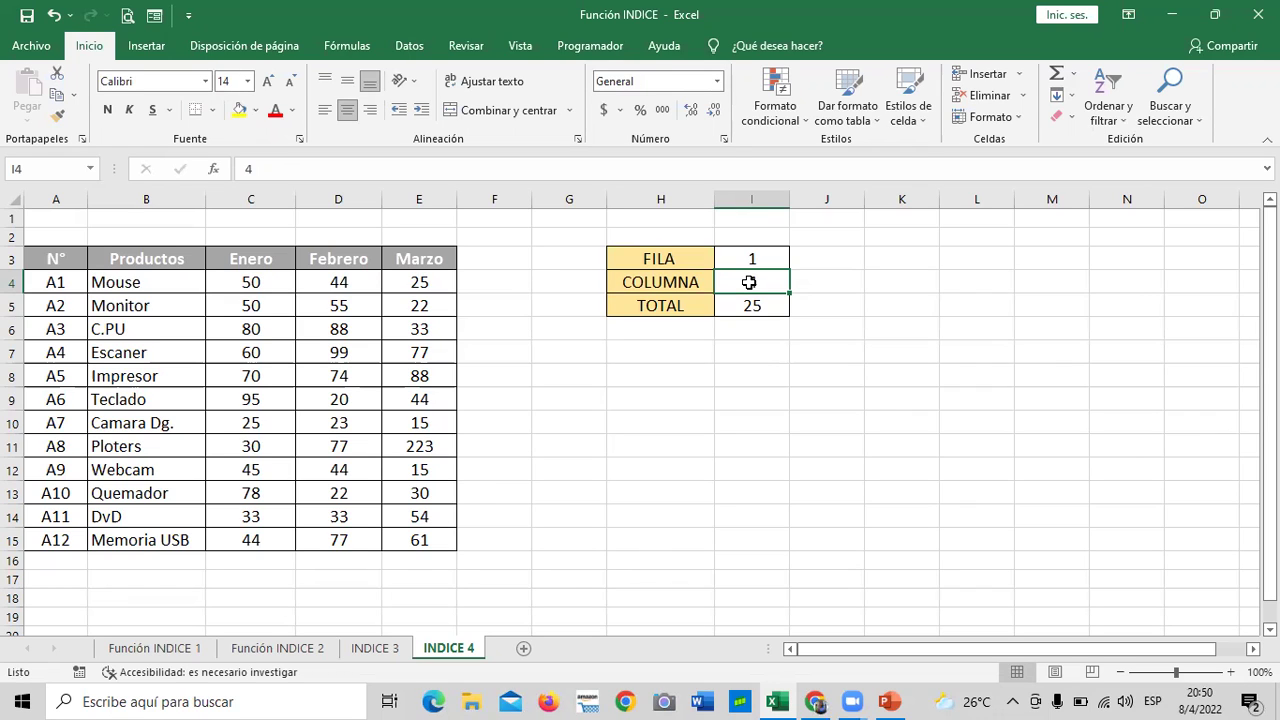
pyautogui.press('Delete')
pyautogui.click(709, 446)
pyautogui.click(749, 306)
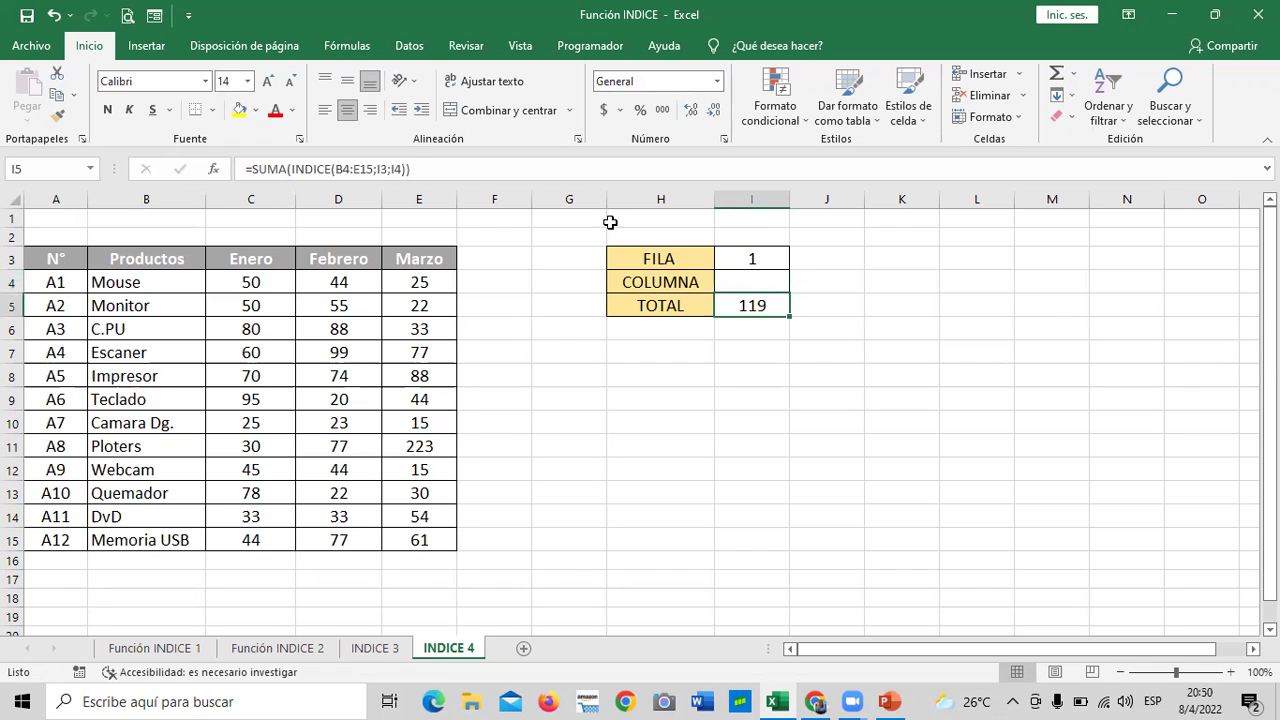
pyautogui.click(554, 165)
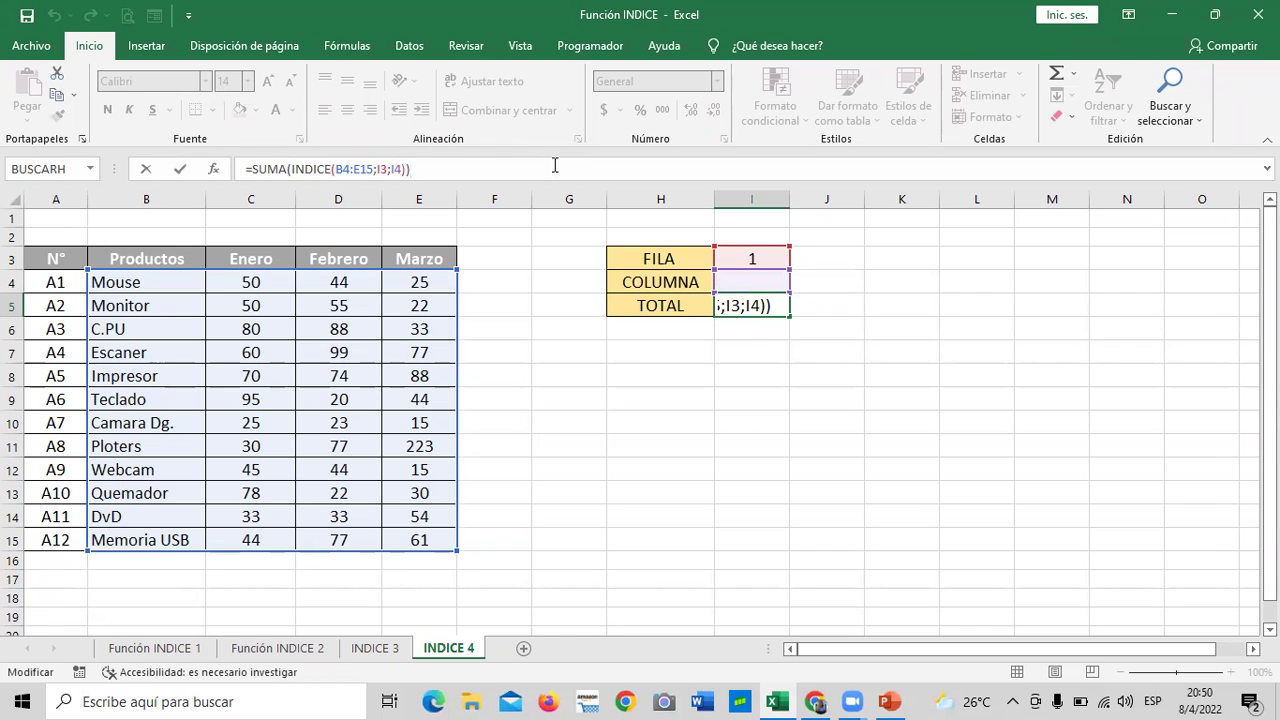
pyautogui.press('Return')
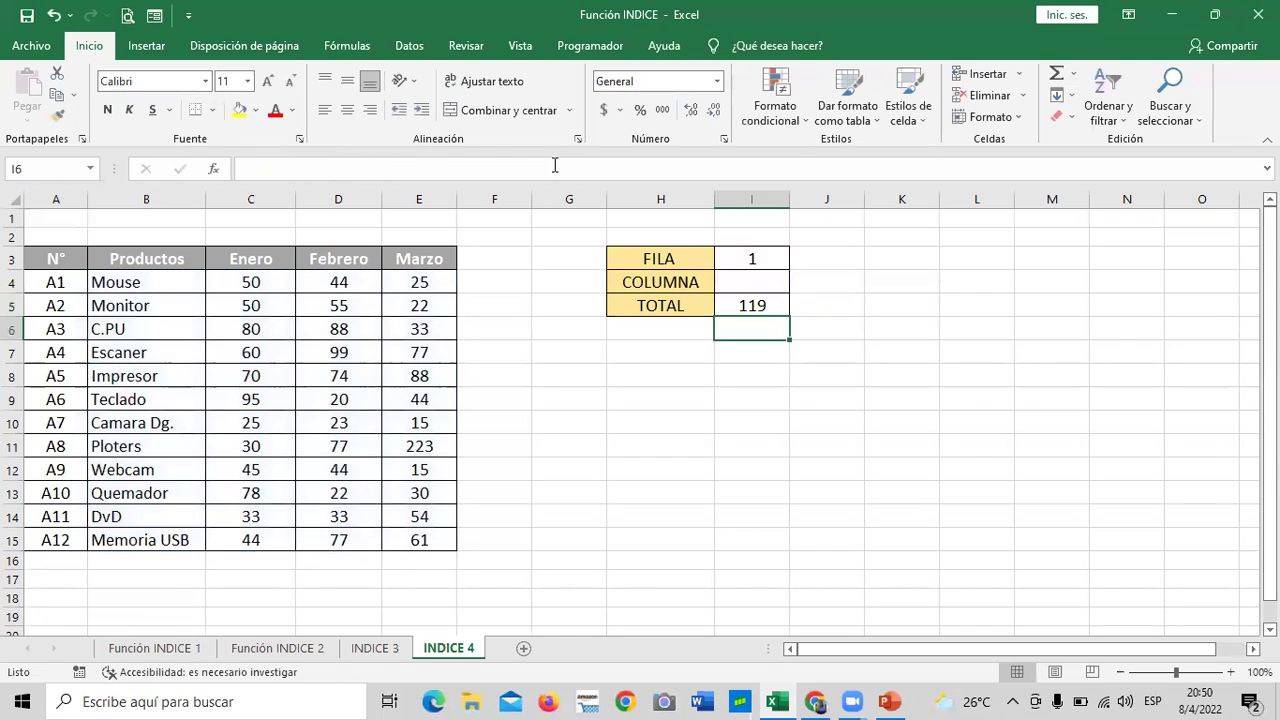
pyautogui.click(779, 308)
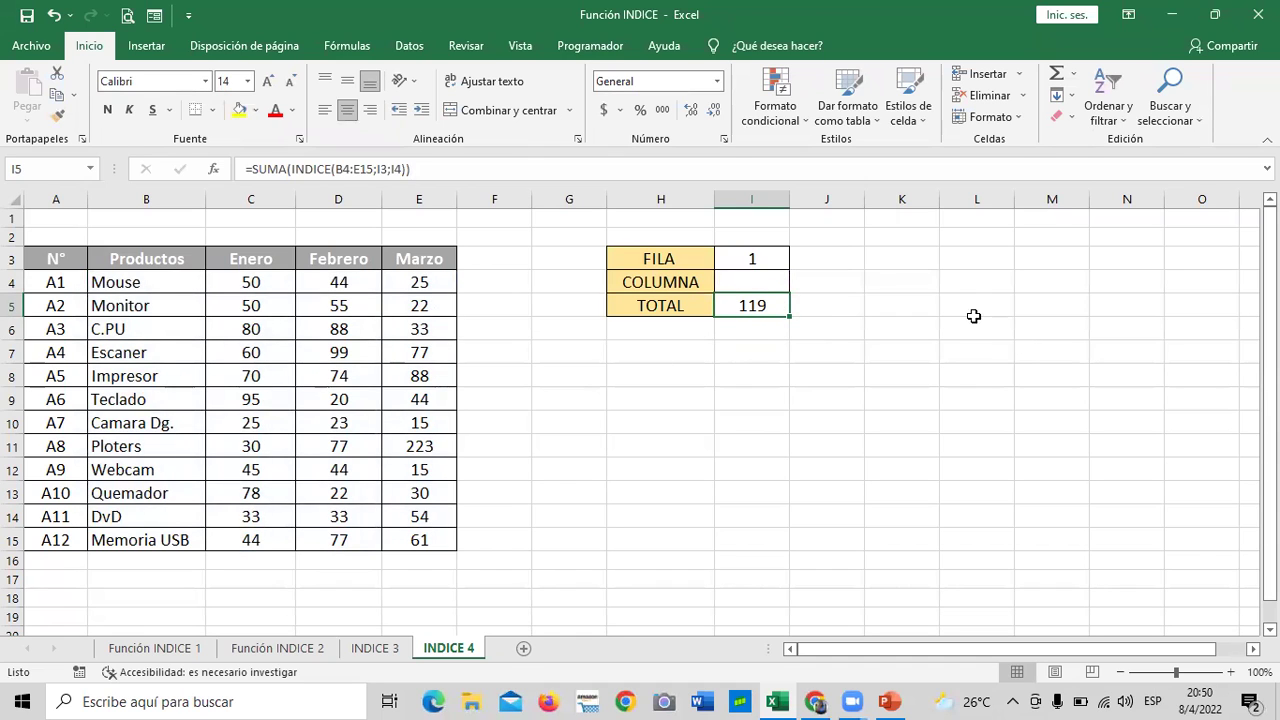
# Step: Set FILA to 2 and check the Monitor row's January–March values against TOTAL
pyautogui.click(760, 257)
pyautogui.write('2')
pyautogui.press('Return')
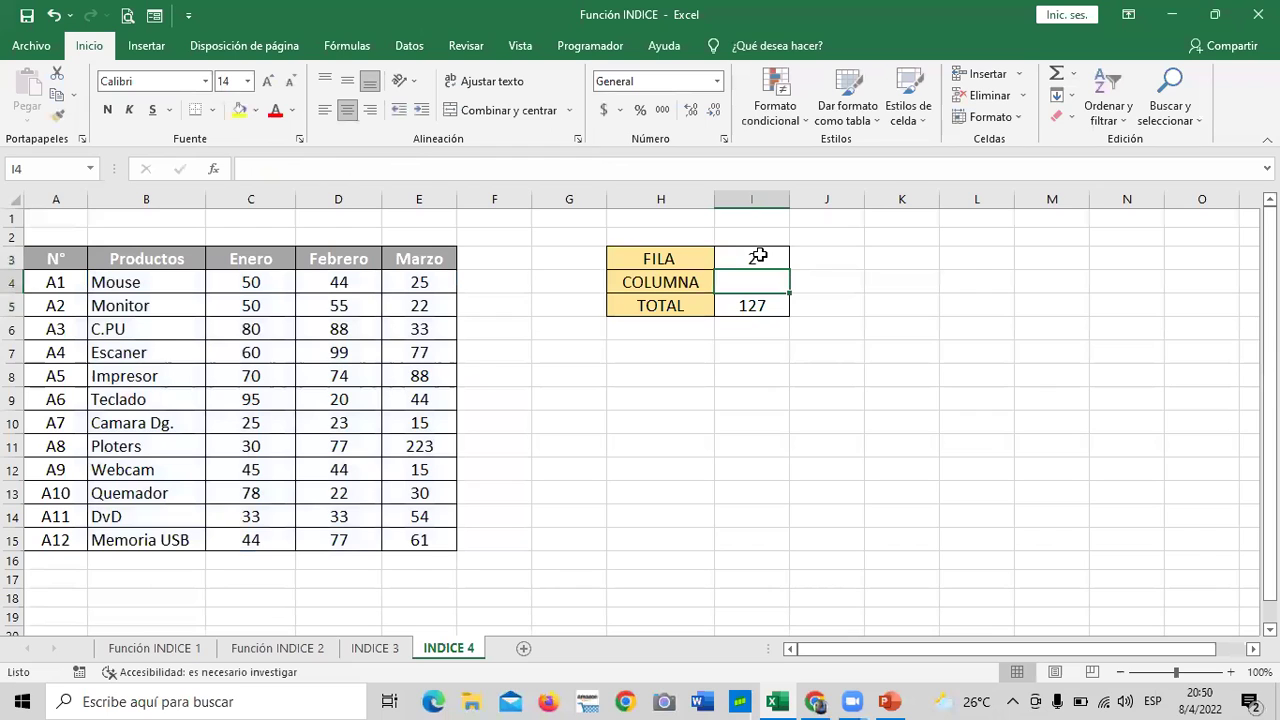
pyautogui.click(237, 306)
pyautogui.click(330, 303)
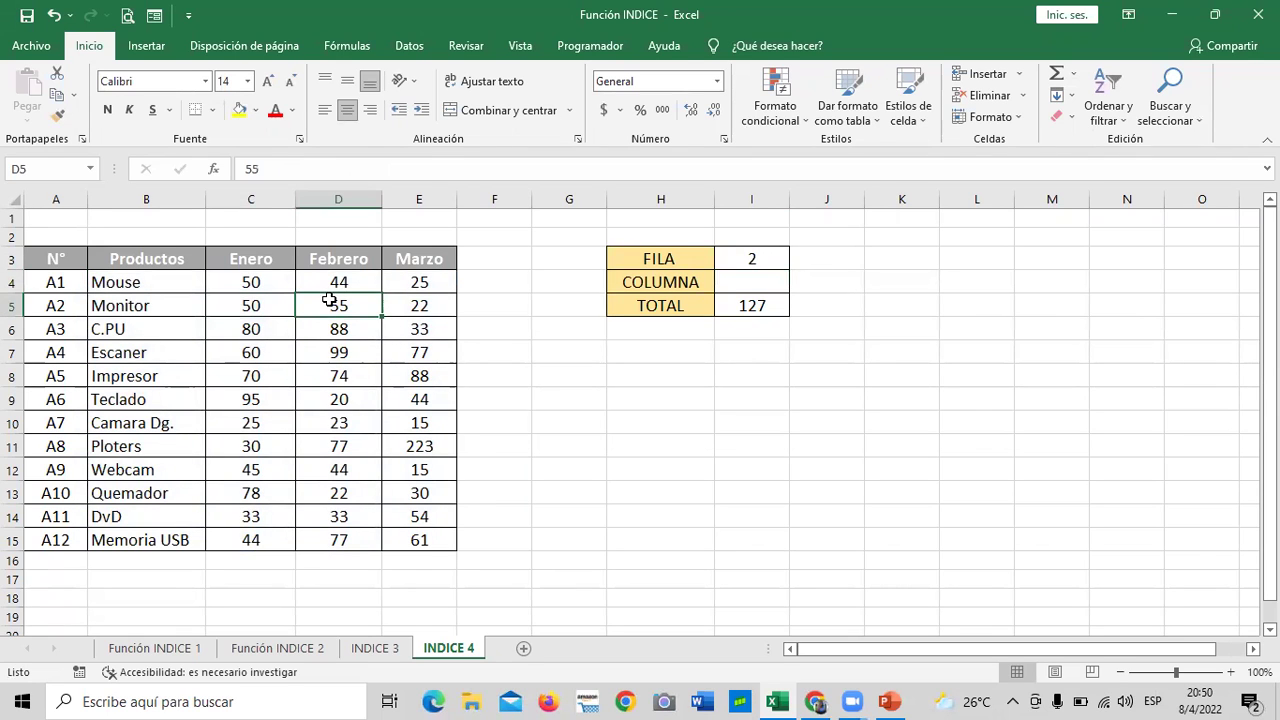
pyautogui.click(414, 308)
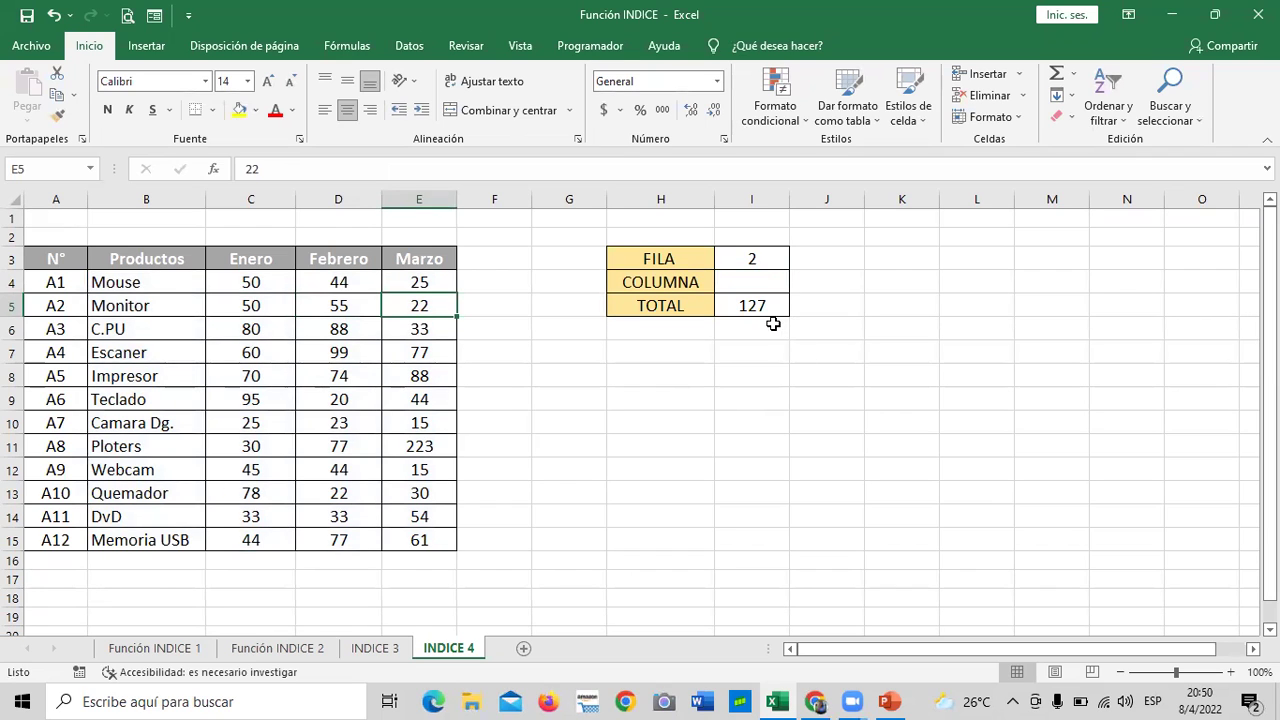
pyautogui.click(752, 304)
# Step: Set FILA to 3, then 12, verifying Memoria USB's three monthly values sum to 182
pyautogui.click(768, 257)
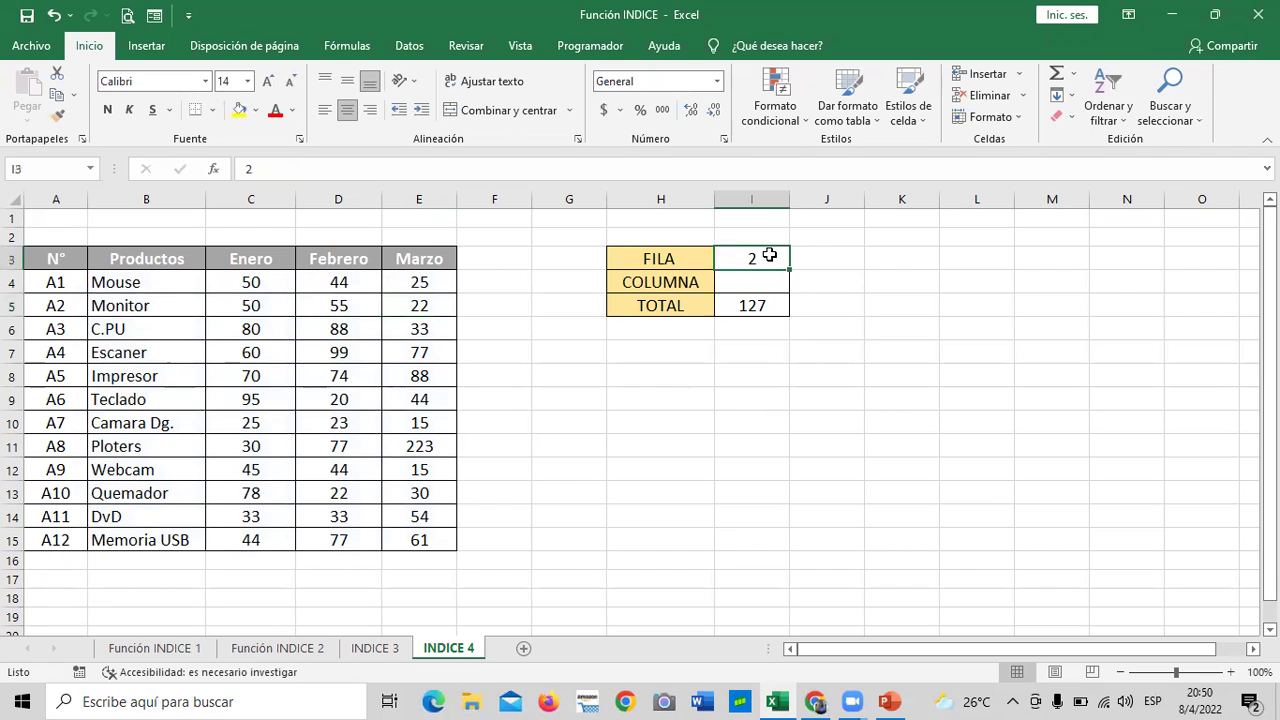
pyautogui.write('3')
pyautogui.press('Return')
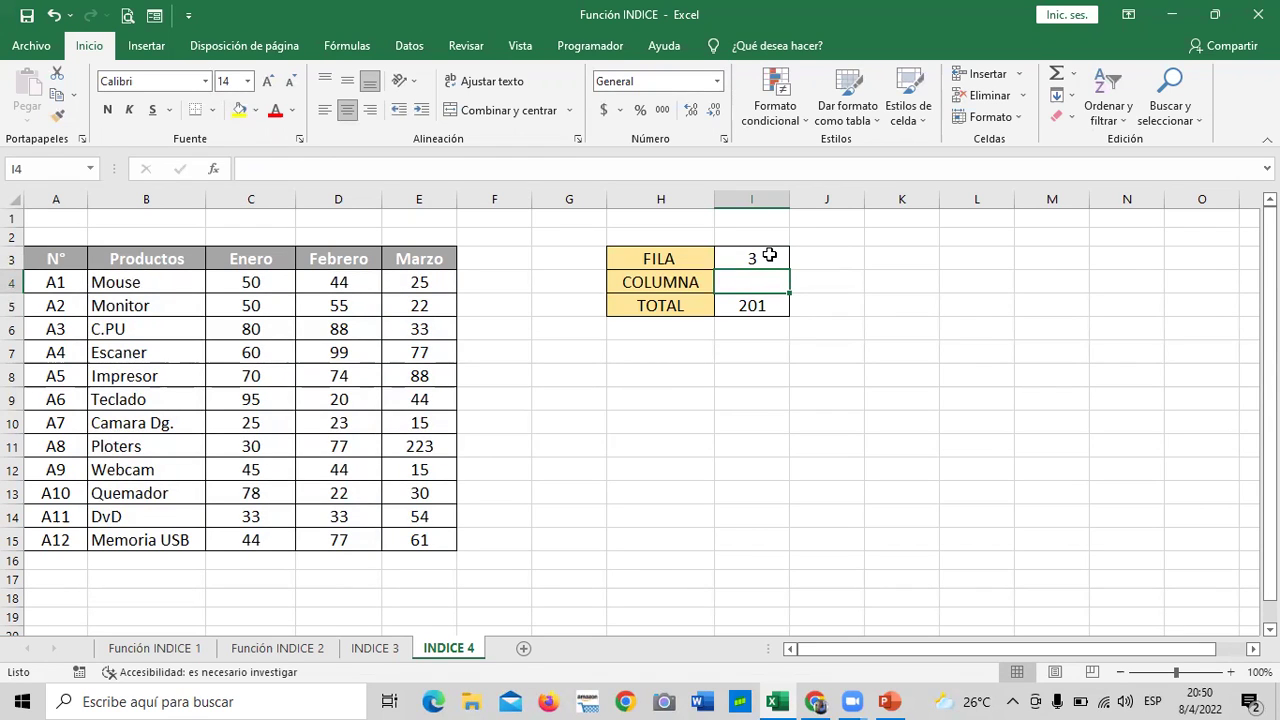
pyautogui.click(769, 258)
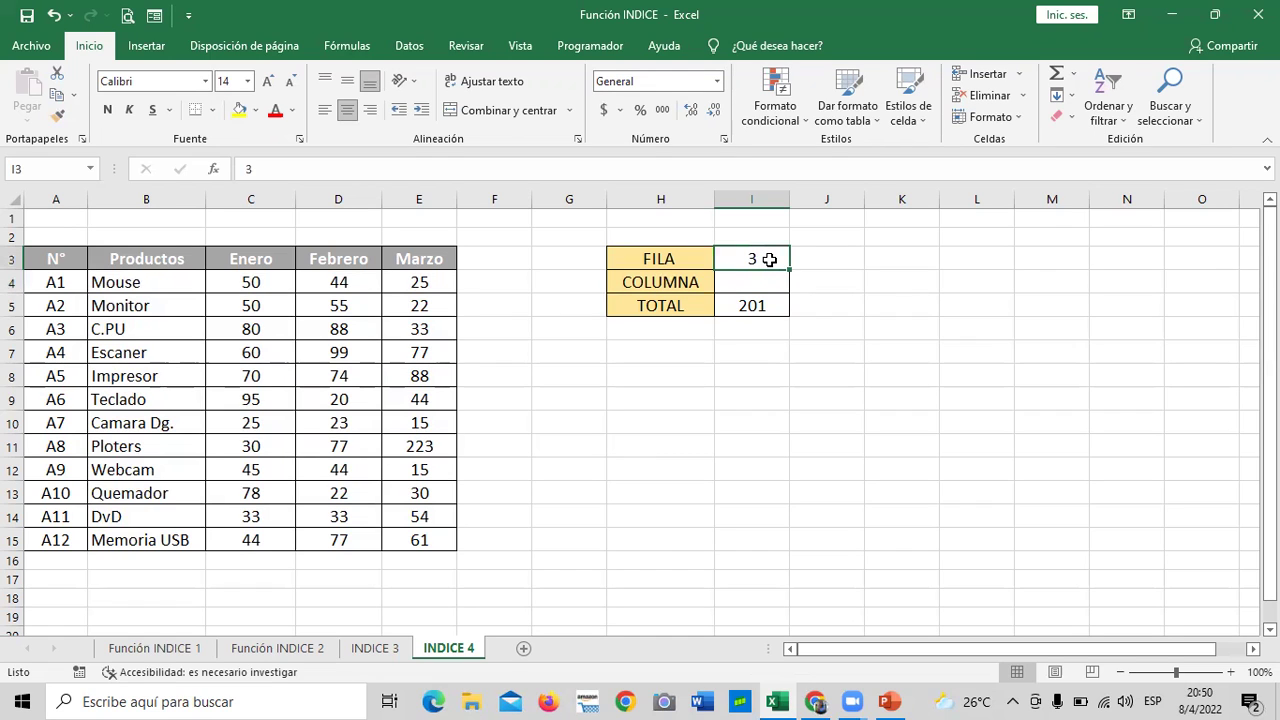
pyautogui.press('BackSpace')
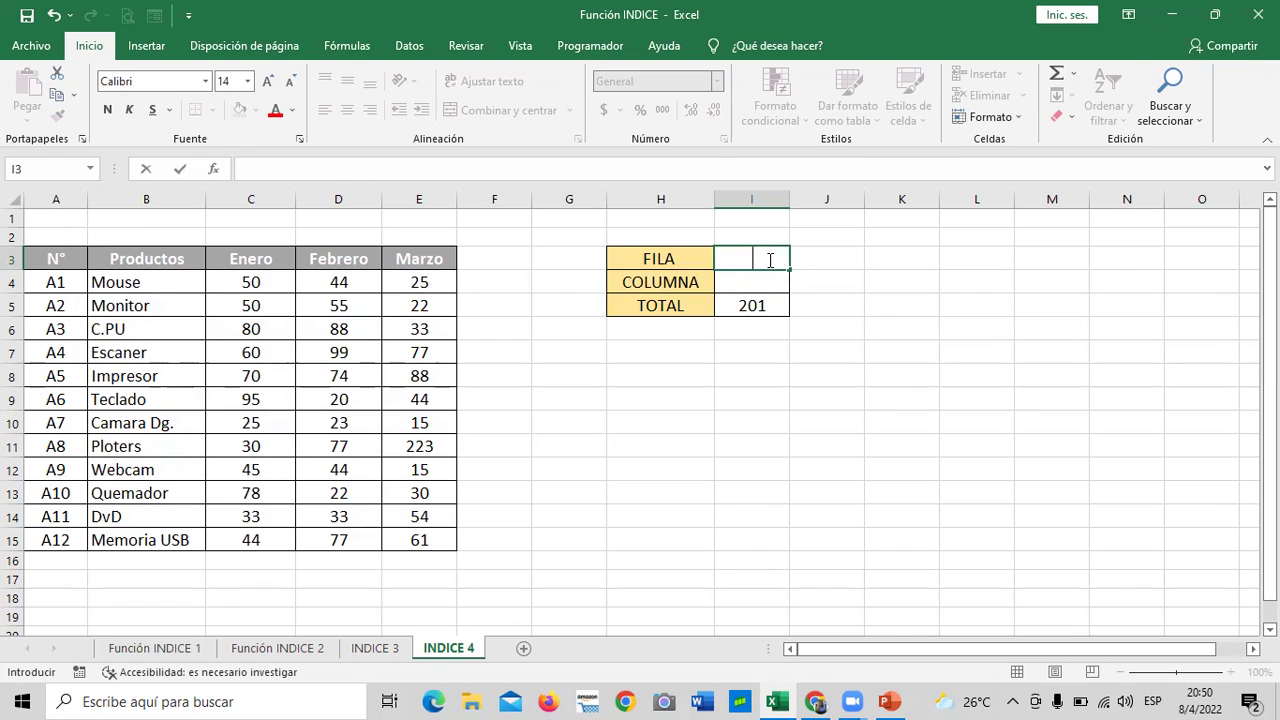
pyautogui.write('12')
pyautogui.press('Return')
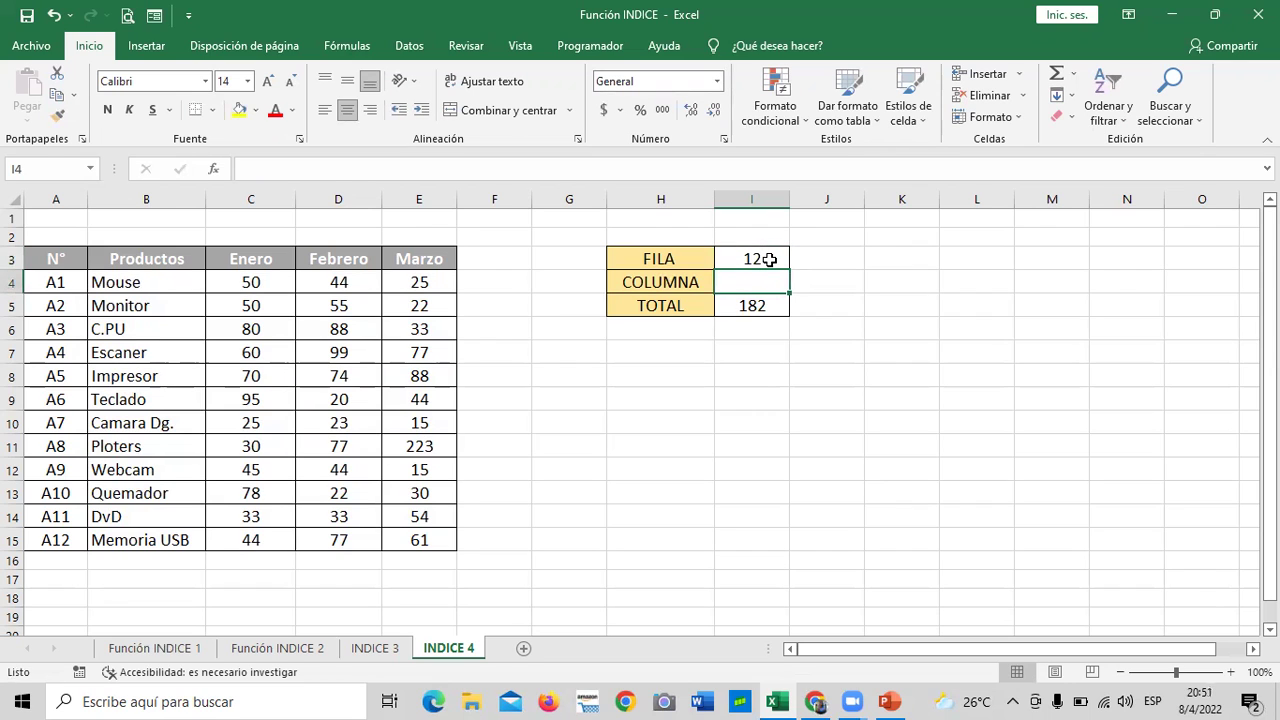
pyautogui.click(253, 541)
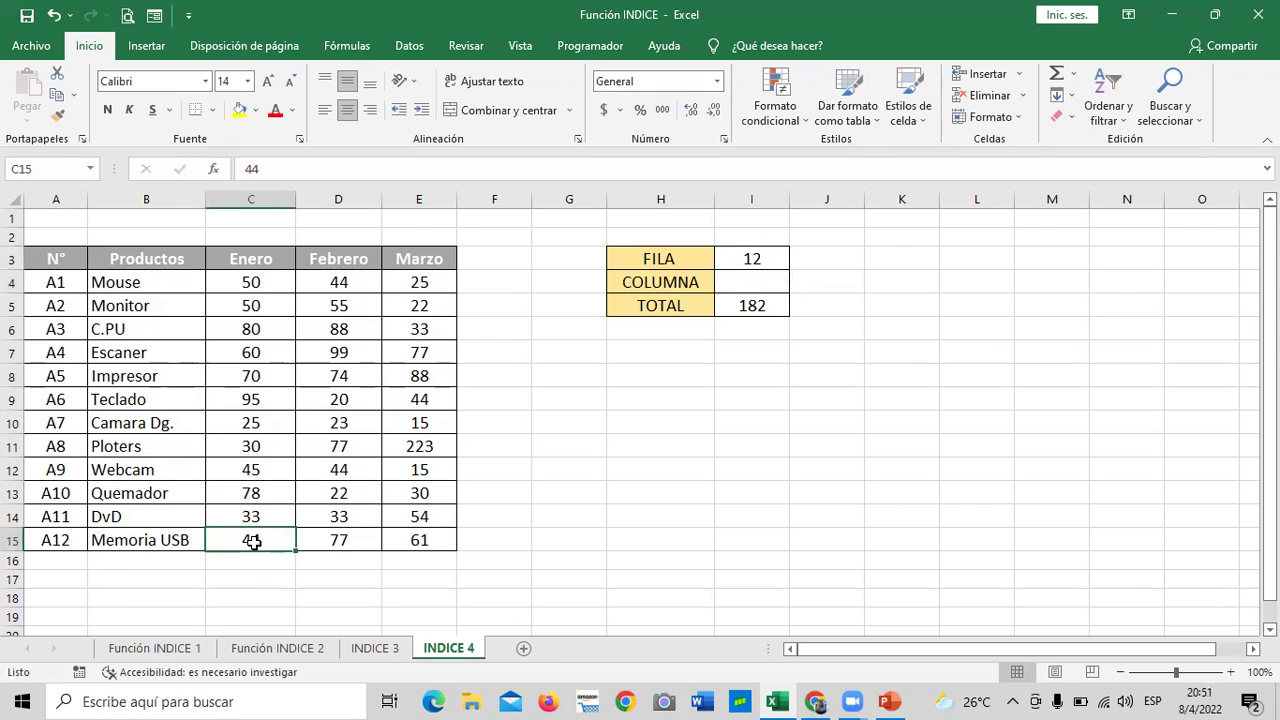
pyautogui.click(338, 541)
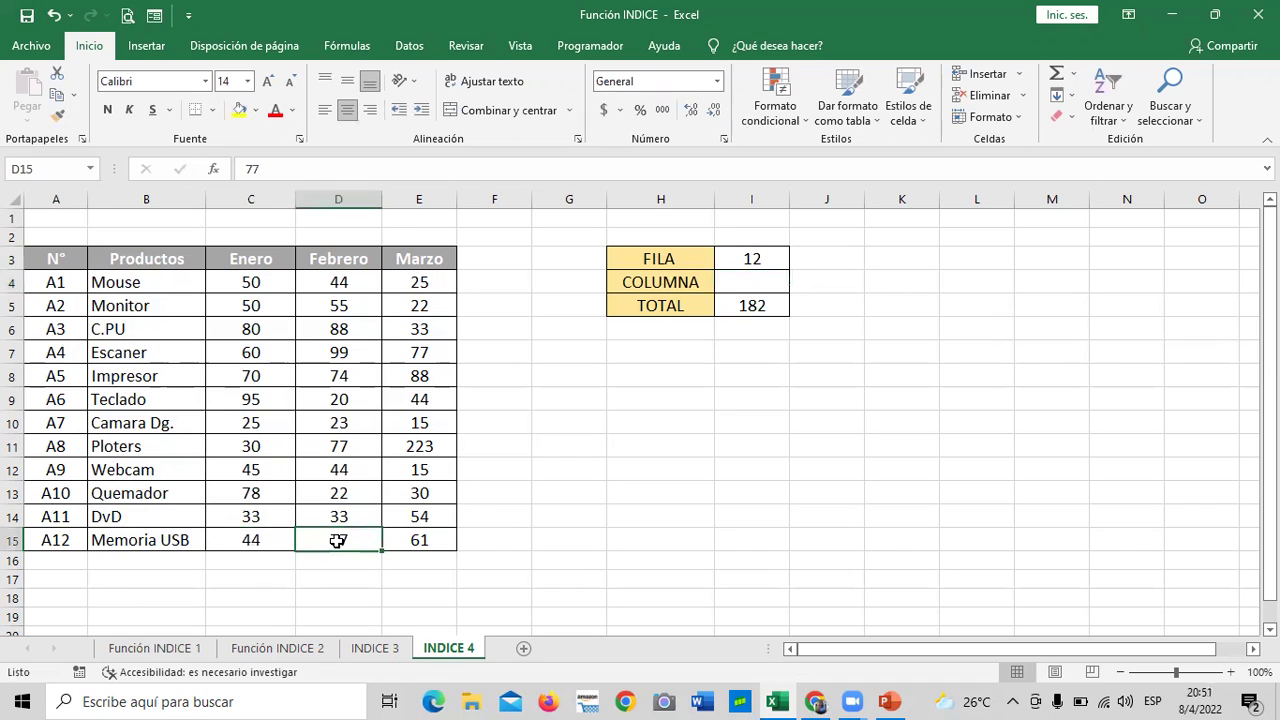
pyautogui.click(410, 540)
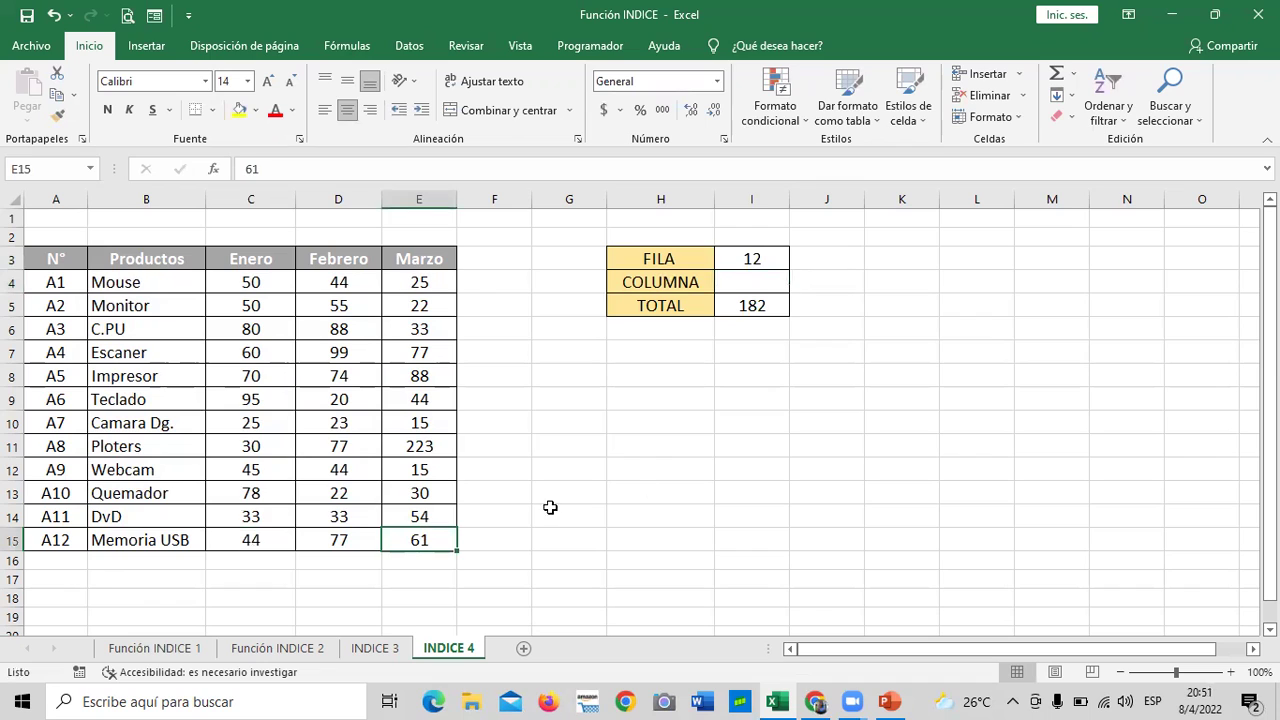
pyautogui.click(718, 464)
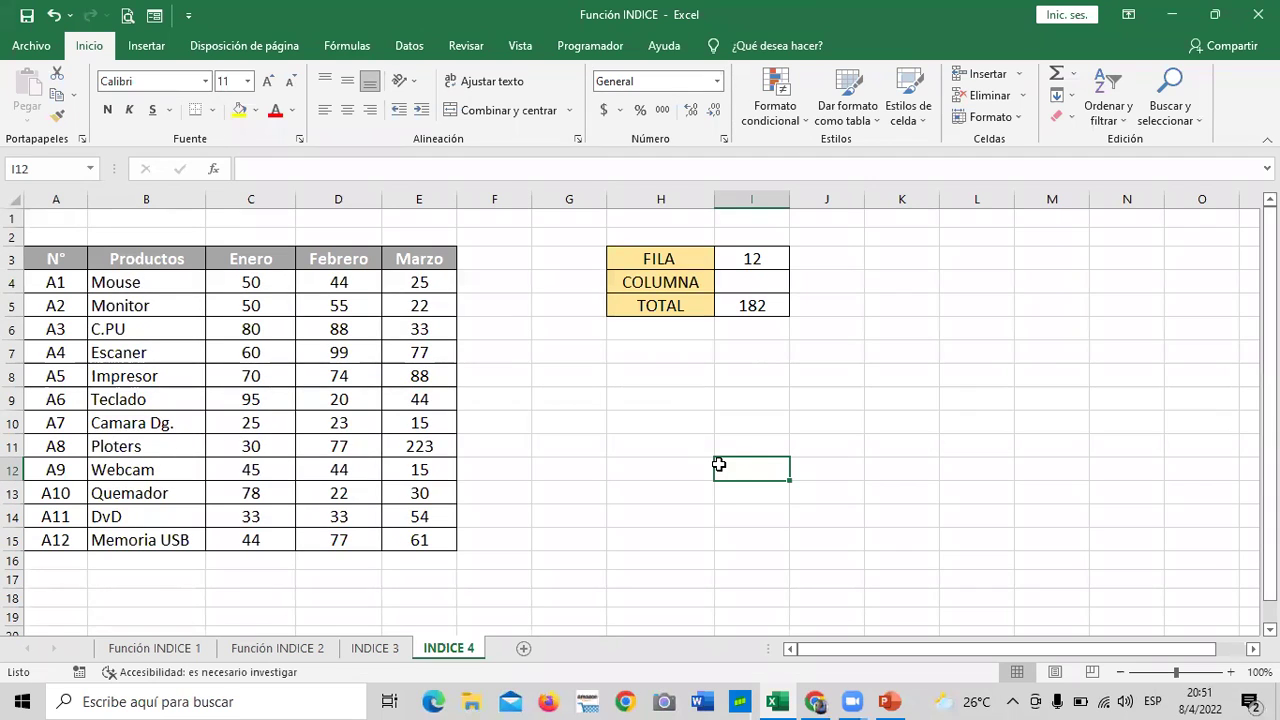
pyautogui.click(375, 652)
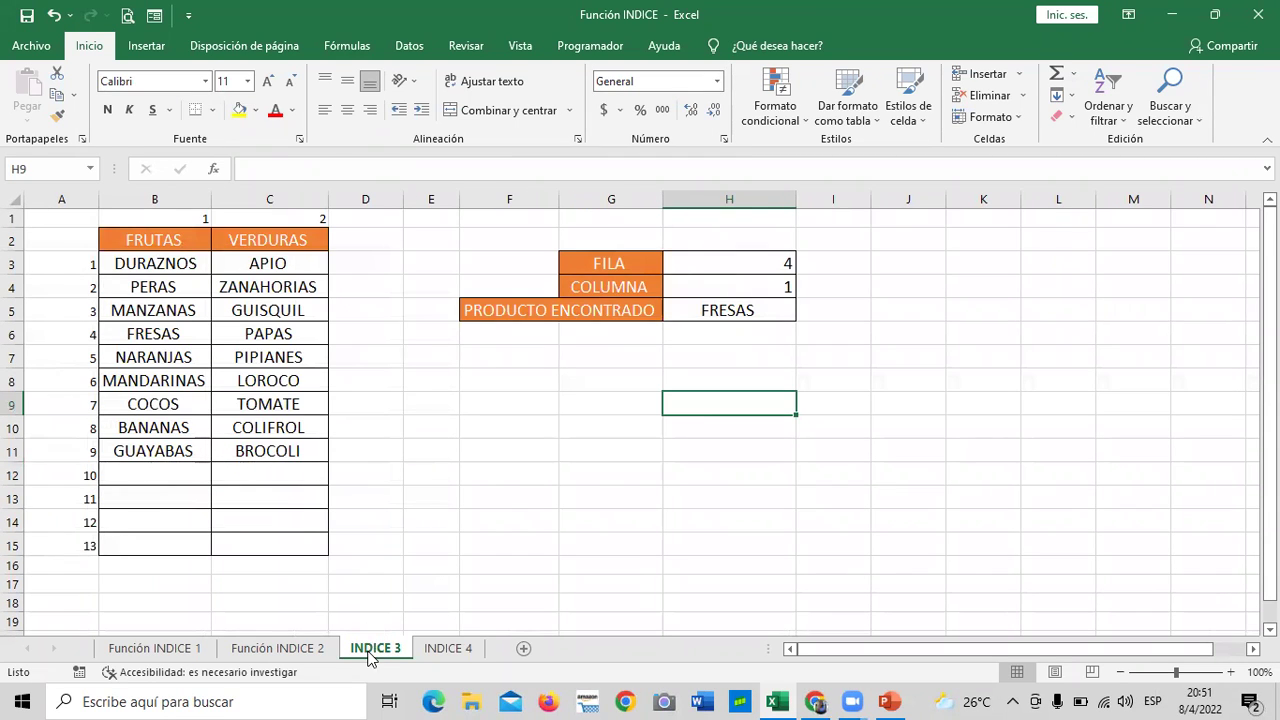
pyautogui.click(446, 650)
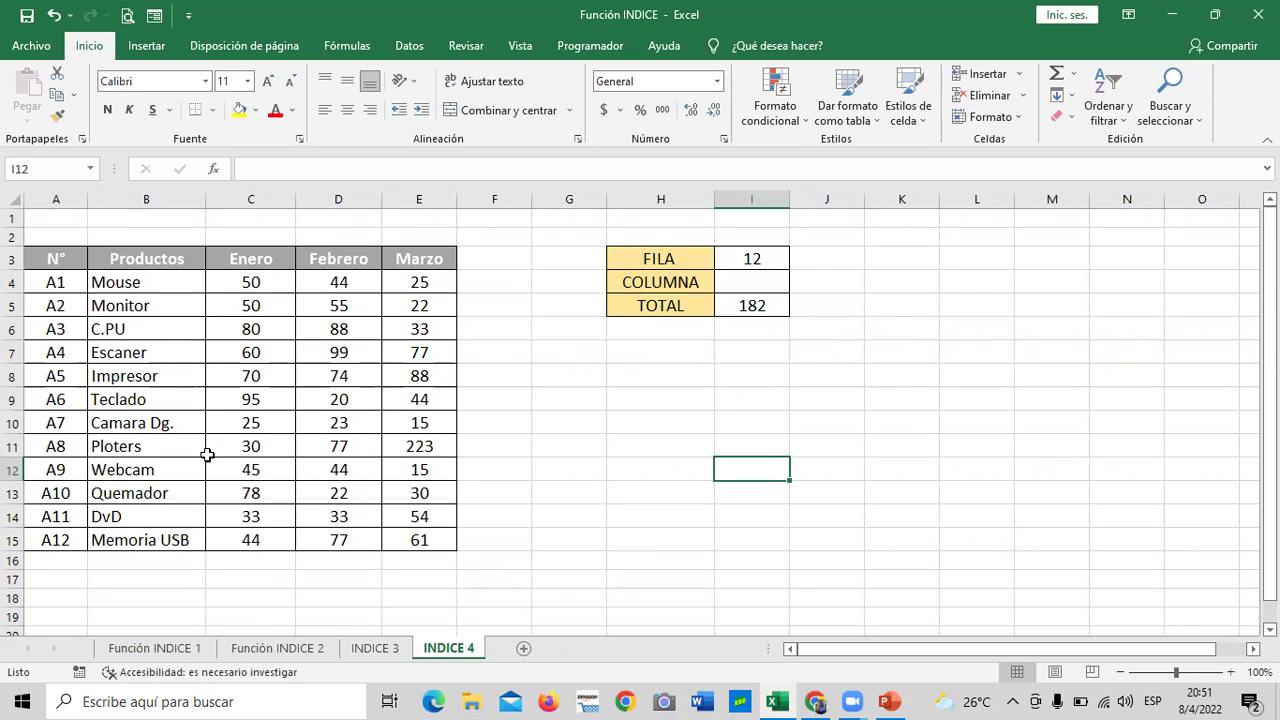
pyautogui.click(648, 575)
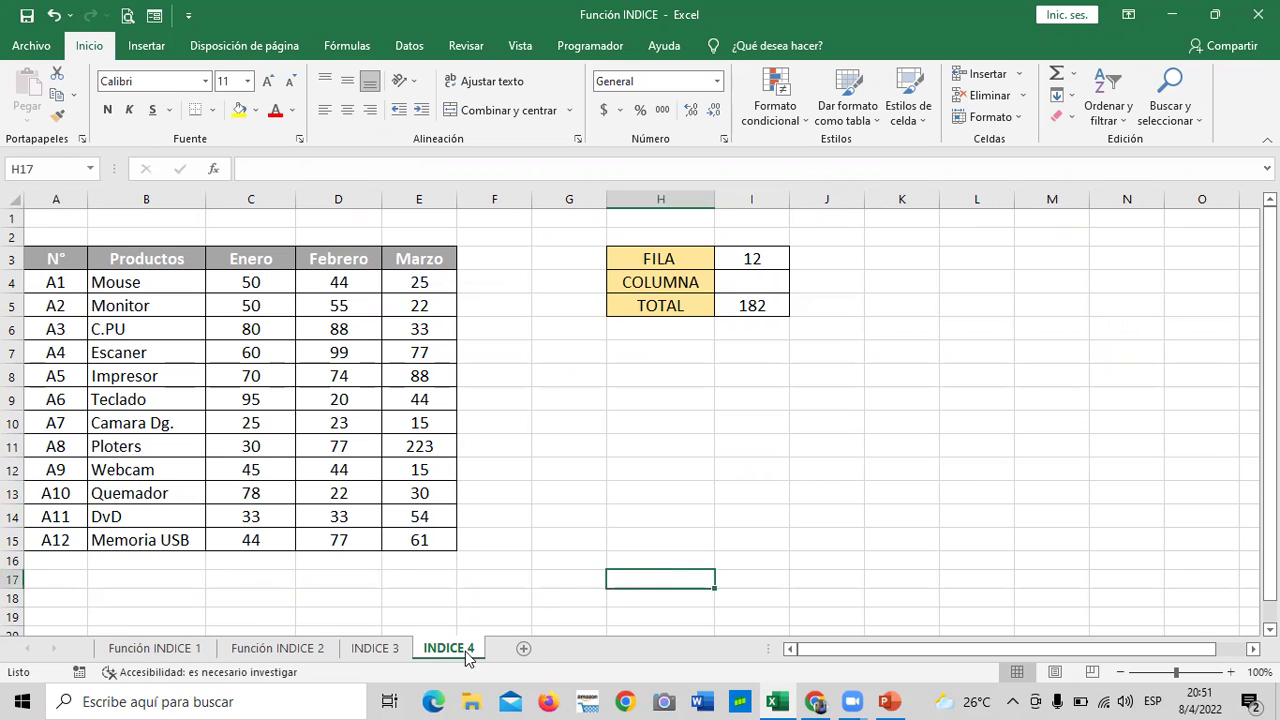
pyautogui.click(375, 648)
pyautogui.click(455, 651)
pyautogui.click(676, 399)
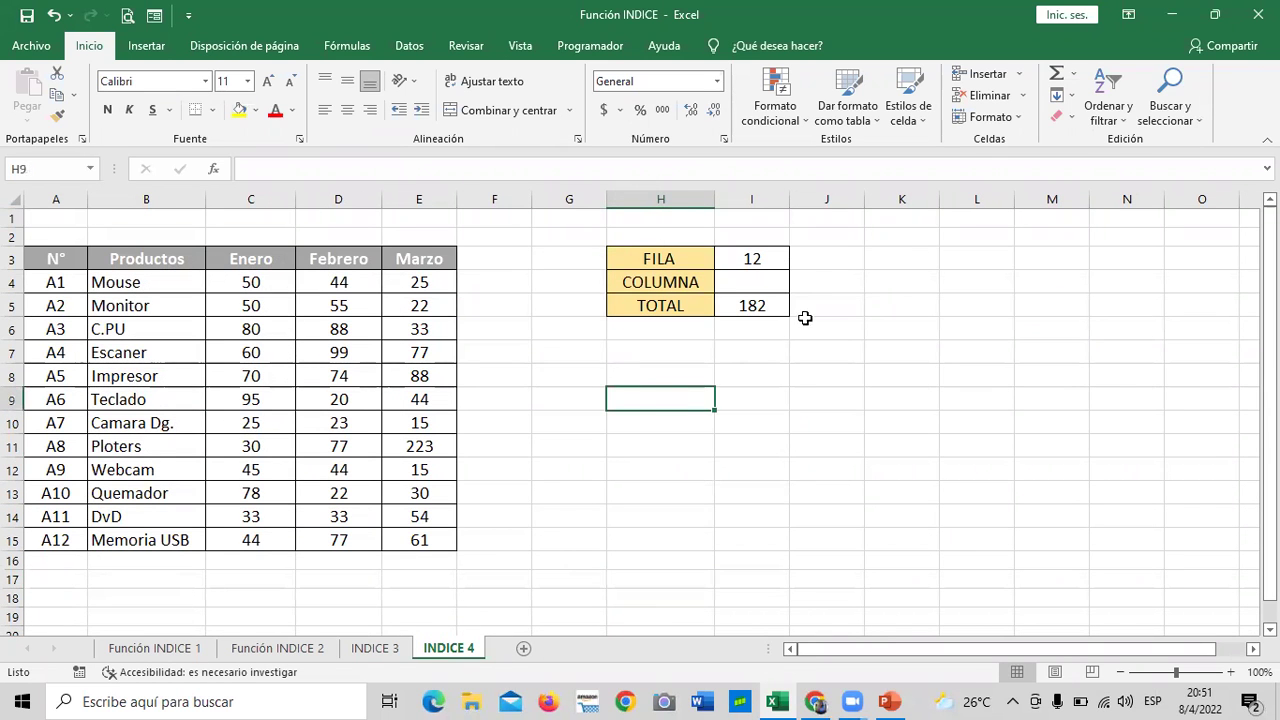
pyautogui.click(770, 305)
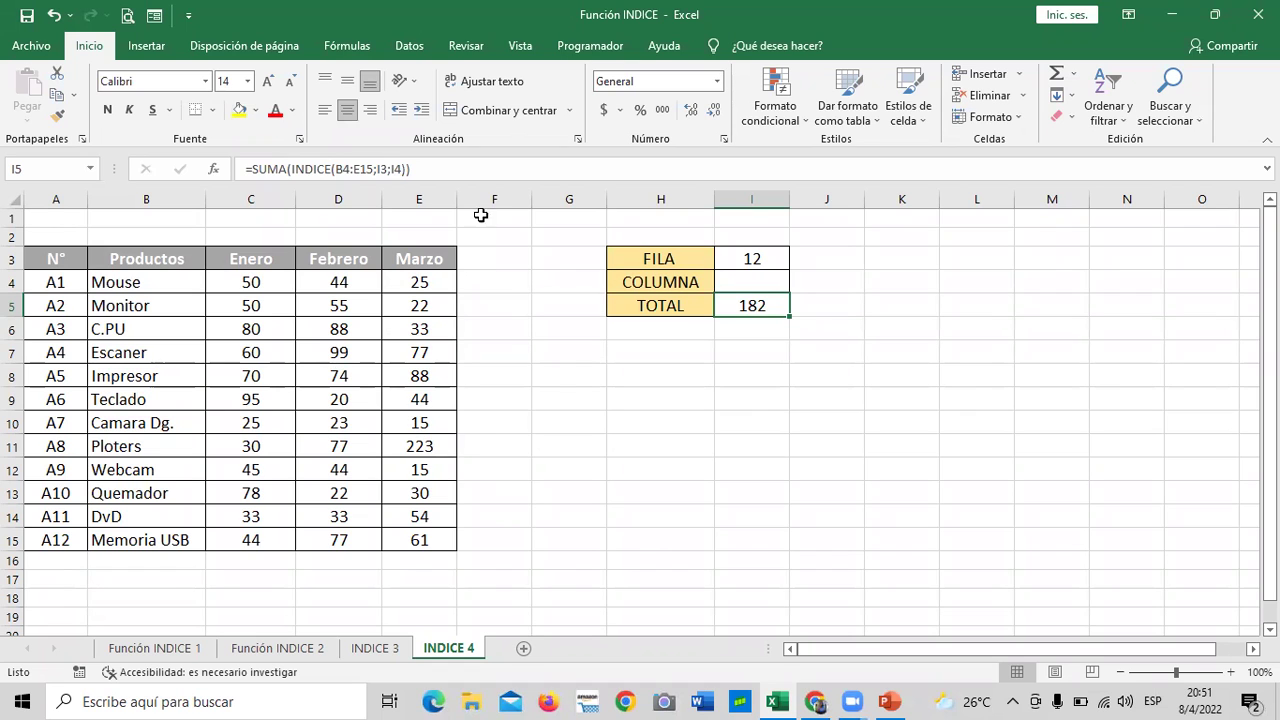
pyautogui.click(481, 169)
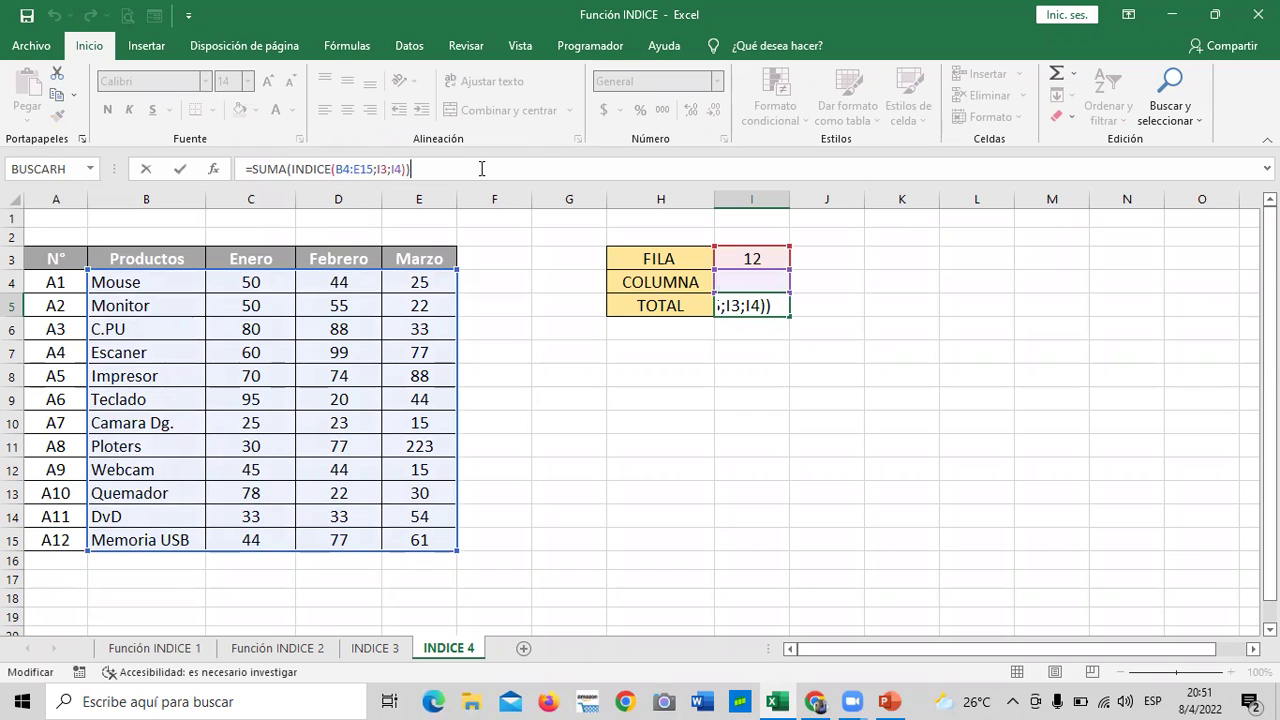
pyautogui.press('Return')
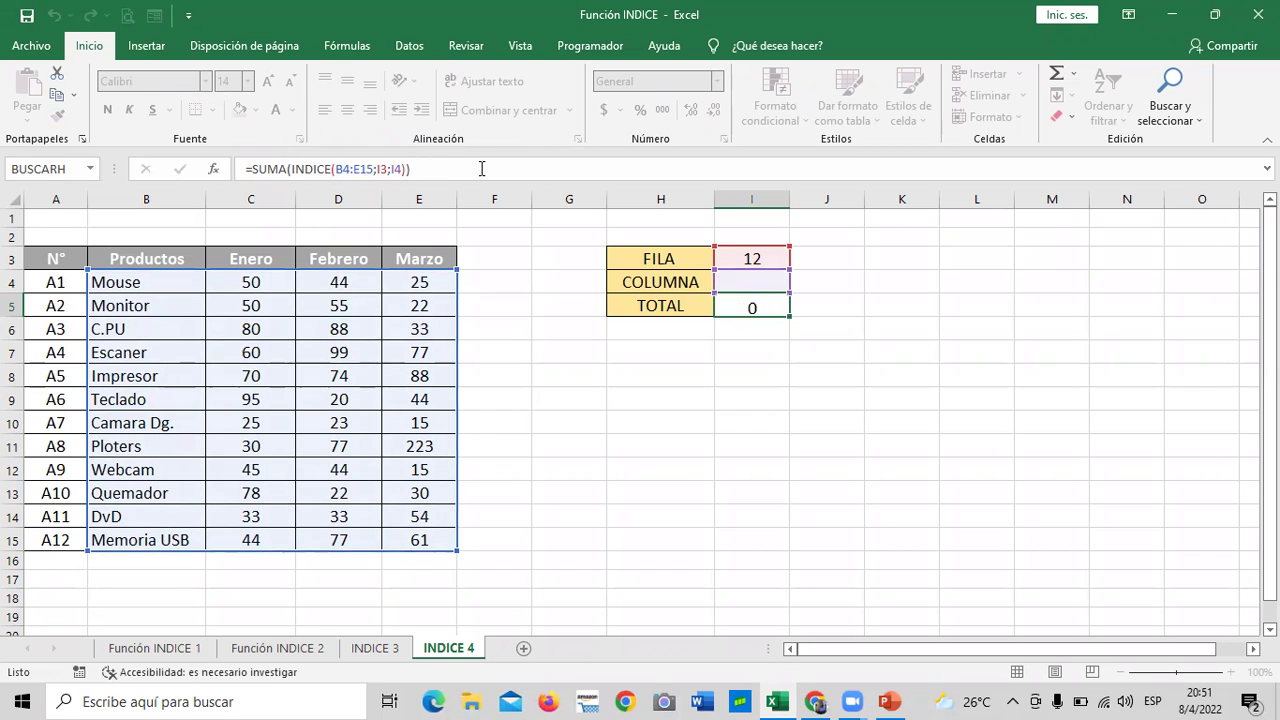
pyautogui.click(376, 649)
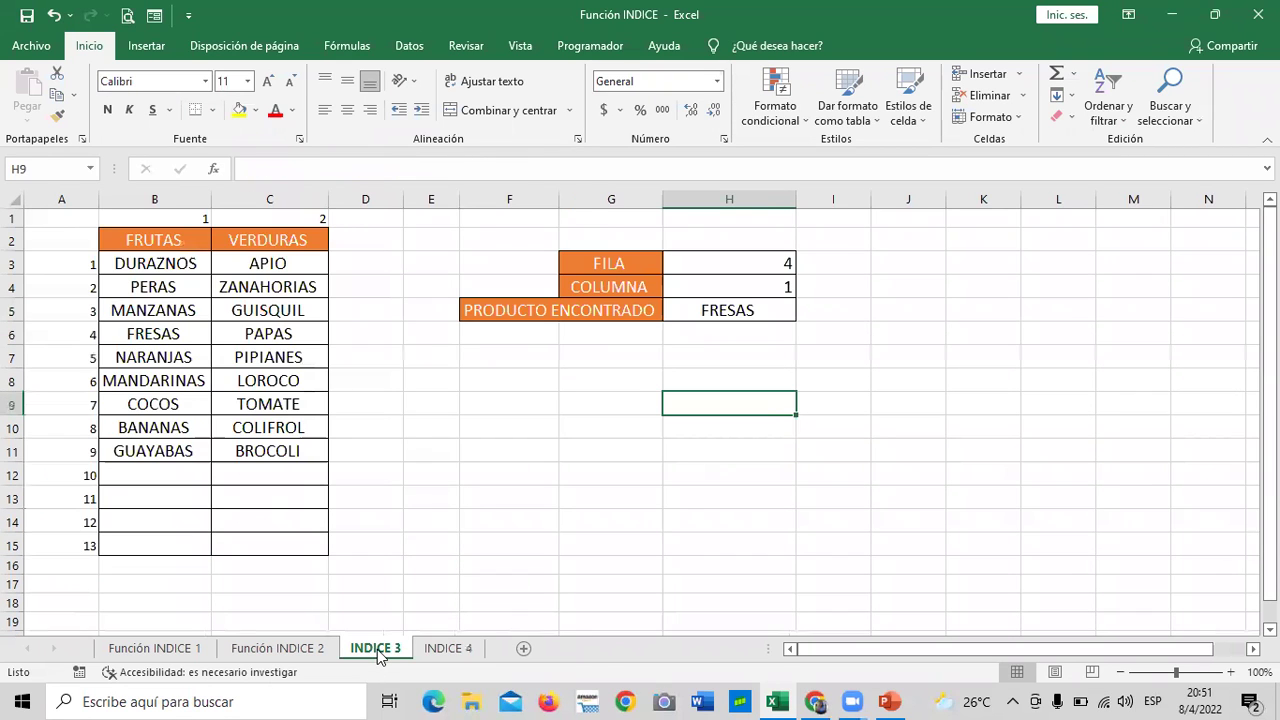
pyautogui.click(455, 652)
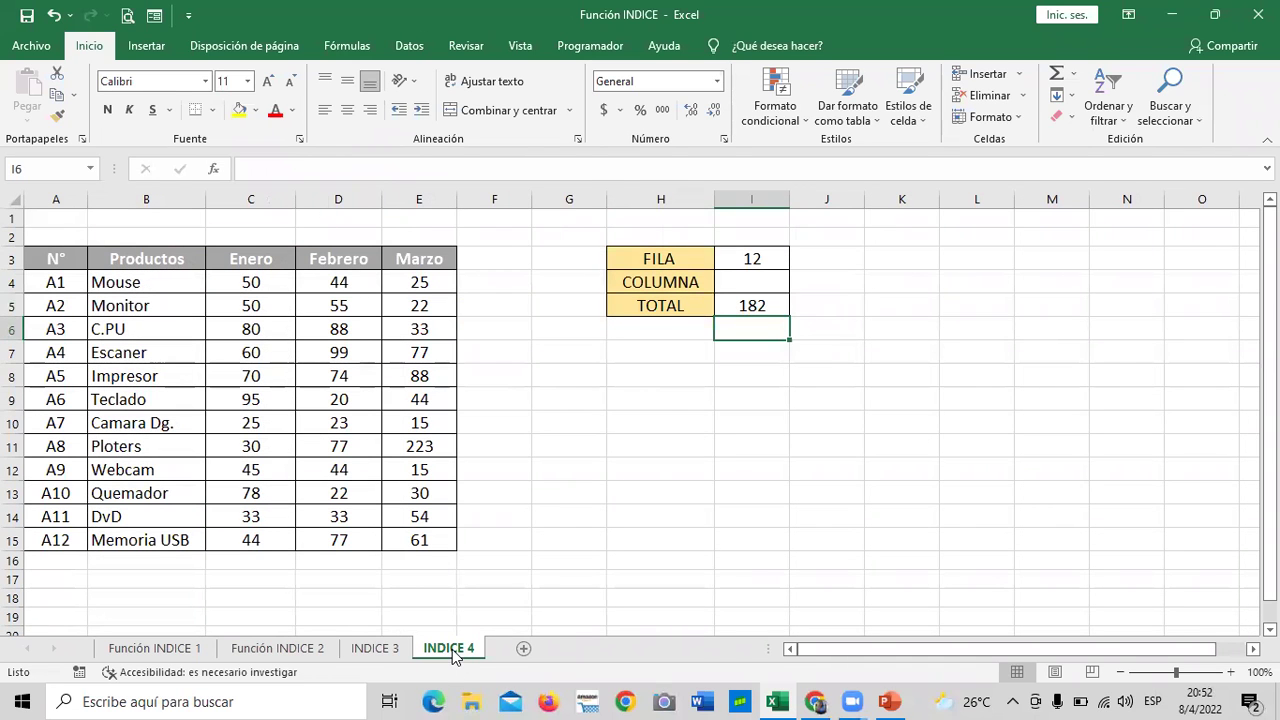
pyautogui.click(752, 280)
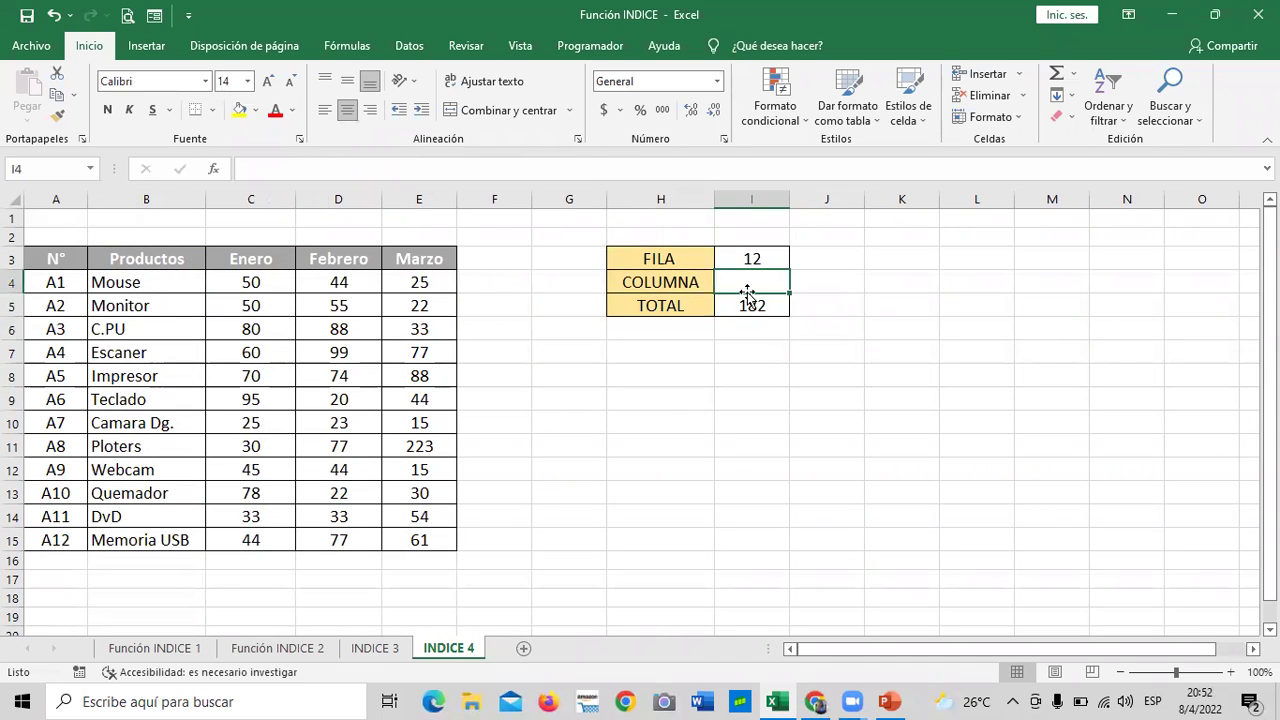
pyautogui.click(748, 300)
pyautogui.click(615, 172)
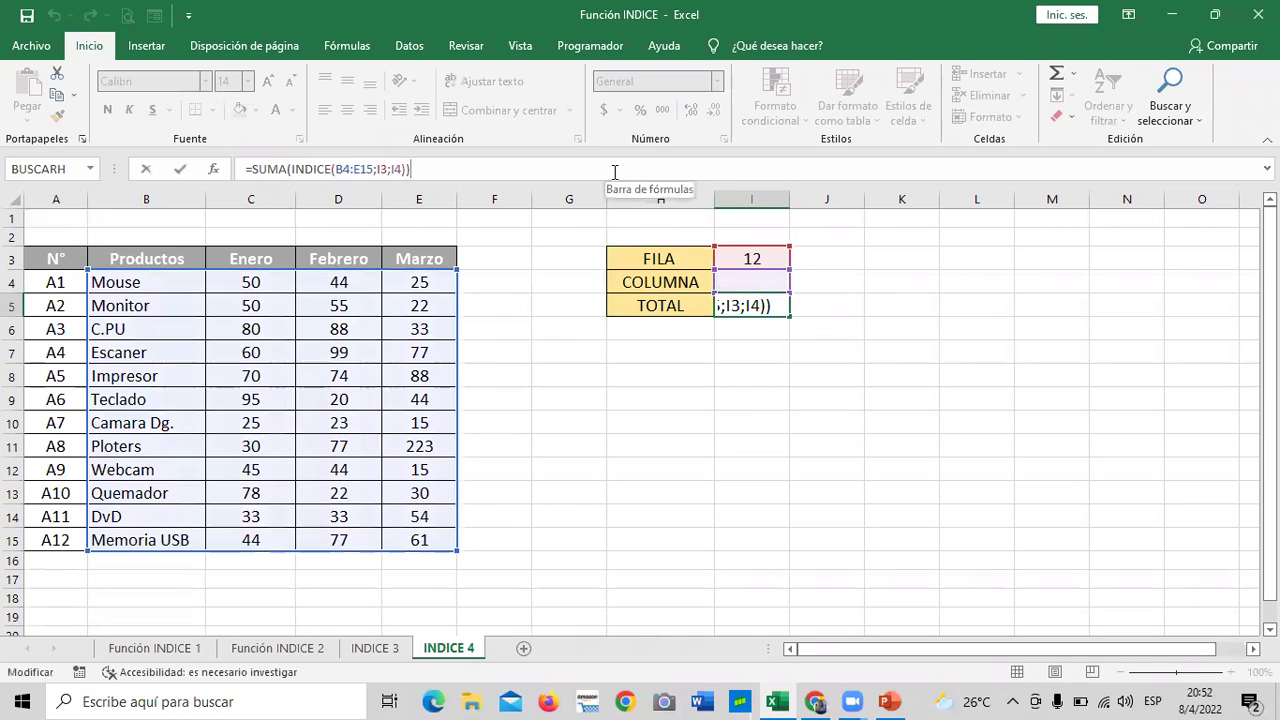
pyautogui.press('Return')
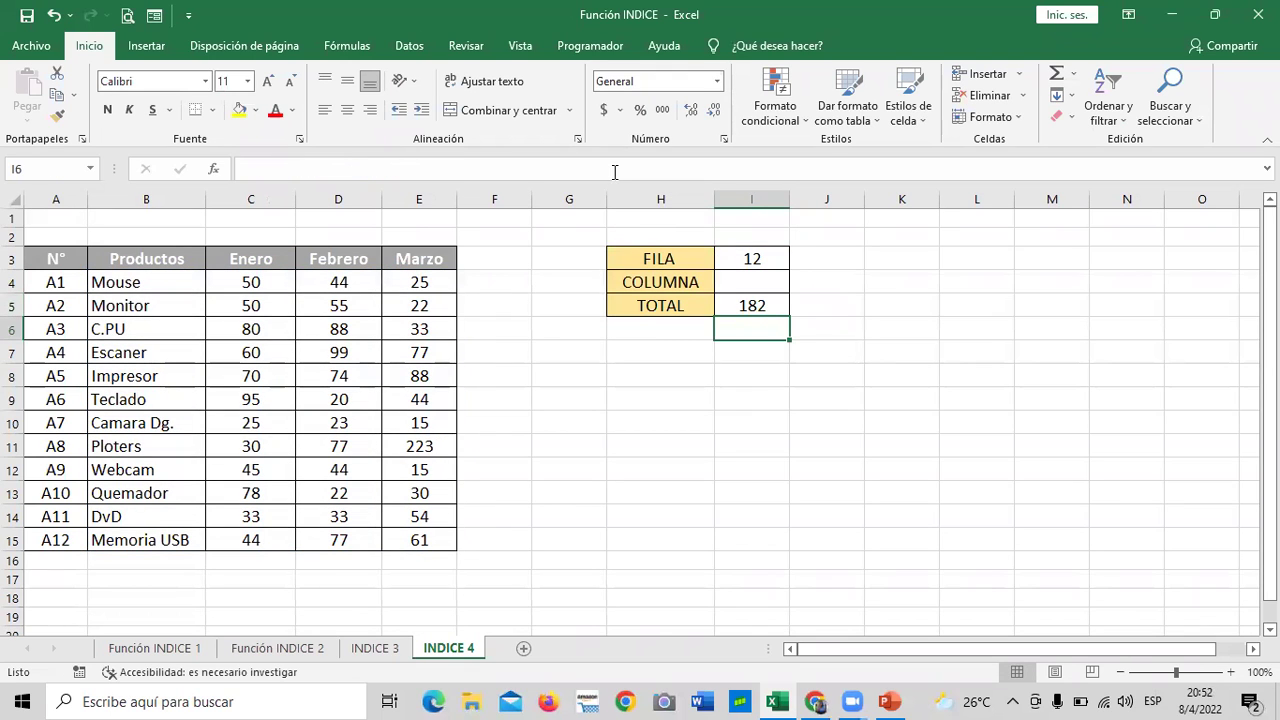
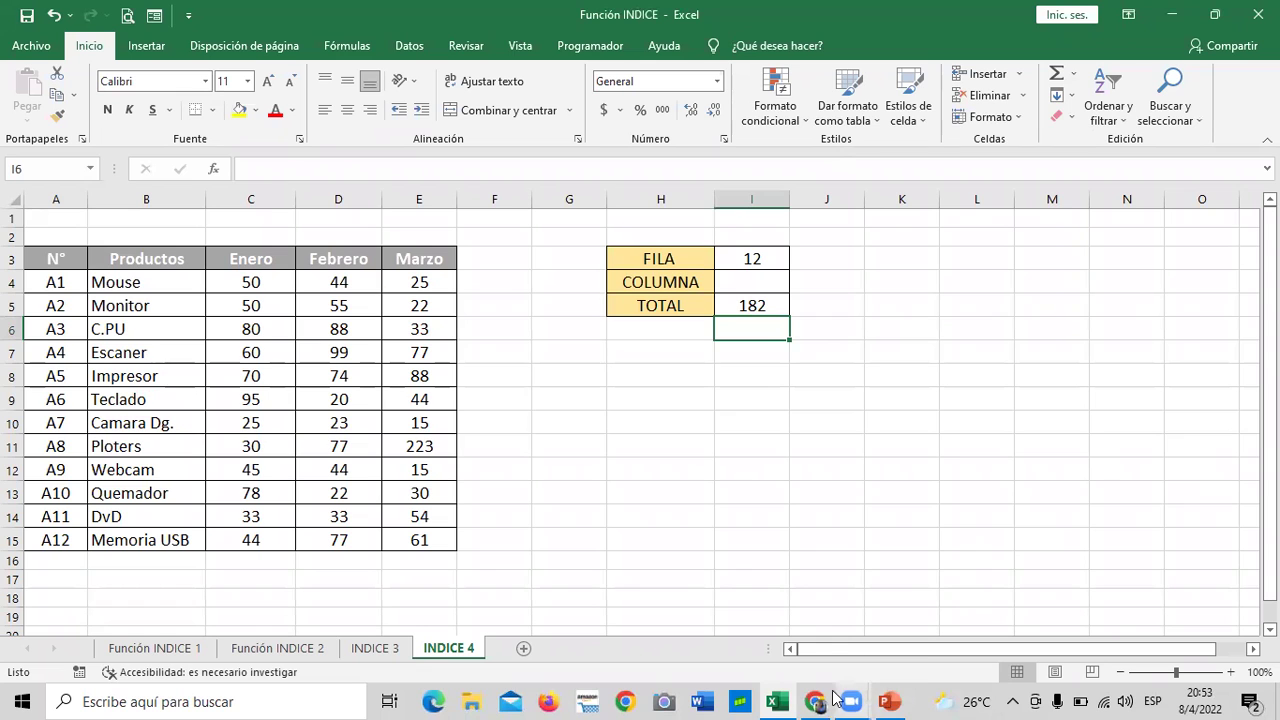
# Step: Bring the 2.10 Función Indice lesson in Chrome to the front and return to its top
pyautogui.moveTo(818, 700)
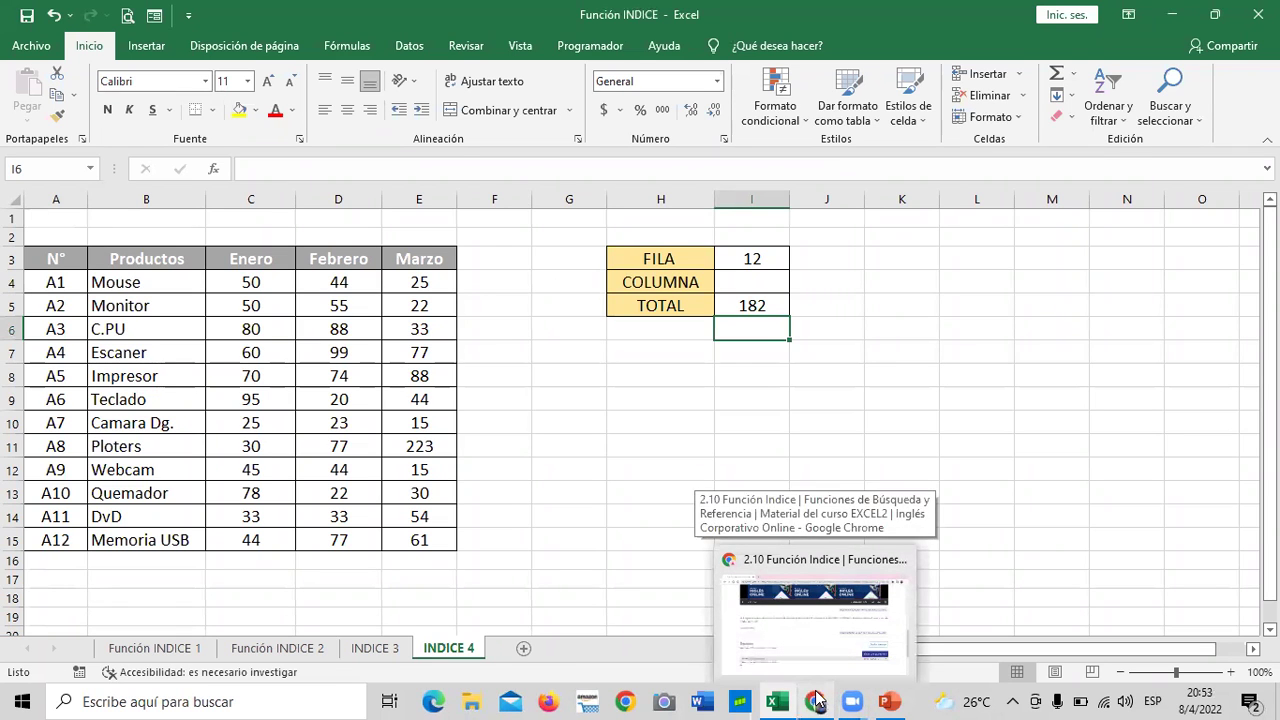
pyautogui.click(810, 650)
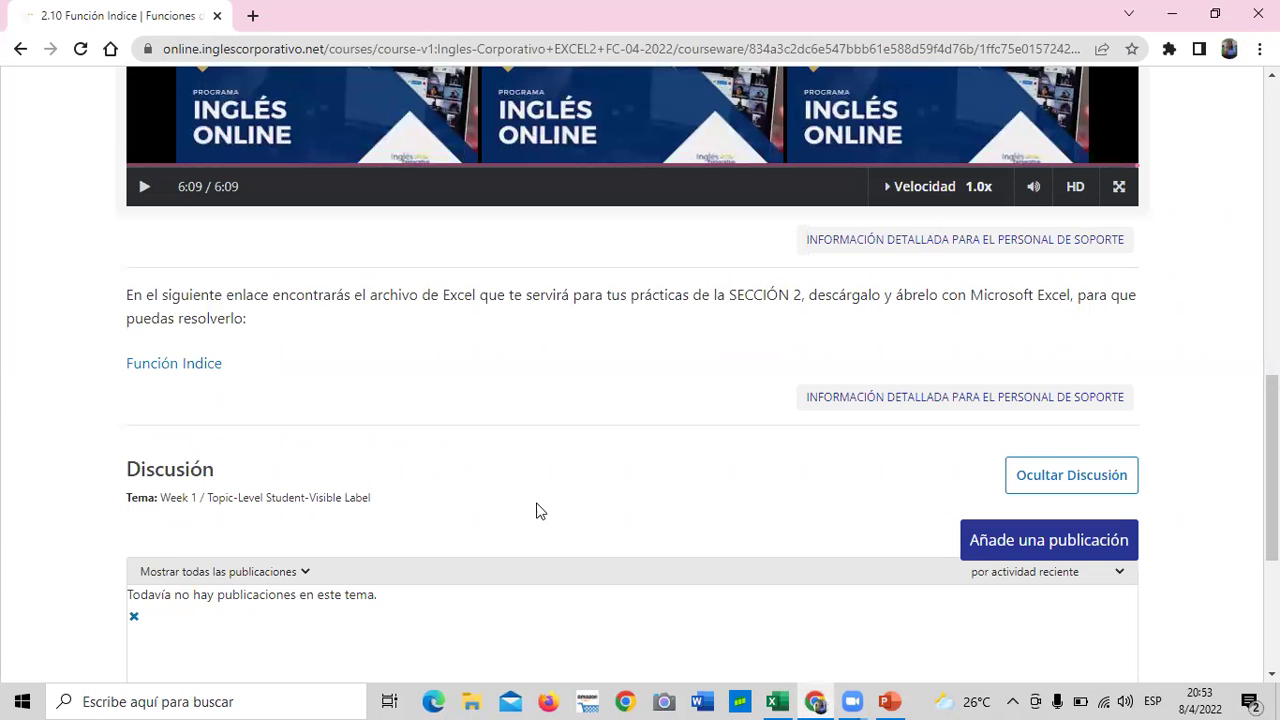
pyautogui.scroll(-5, 650, 347)
pyautogui.scroll(5, 650, 351)
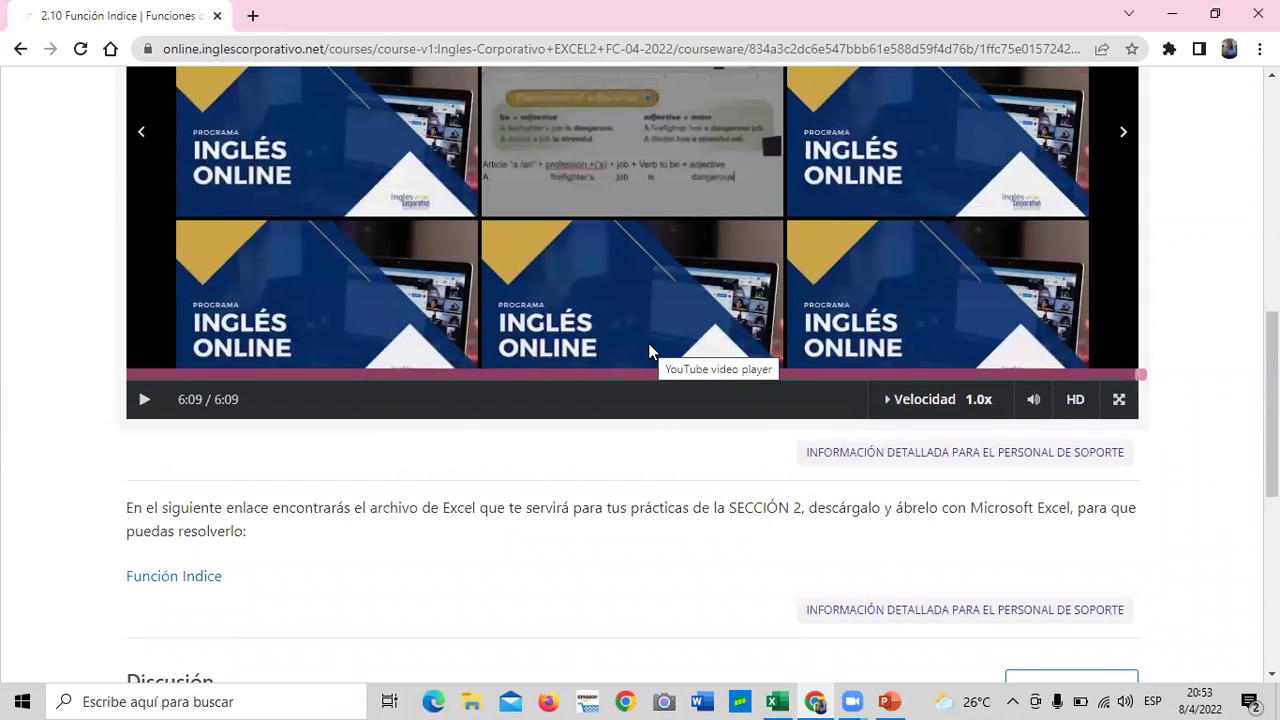
pyautogui.scroll(6, 648, 345)
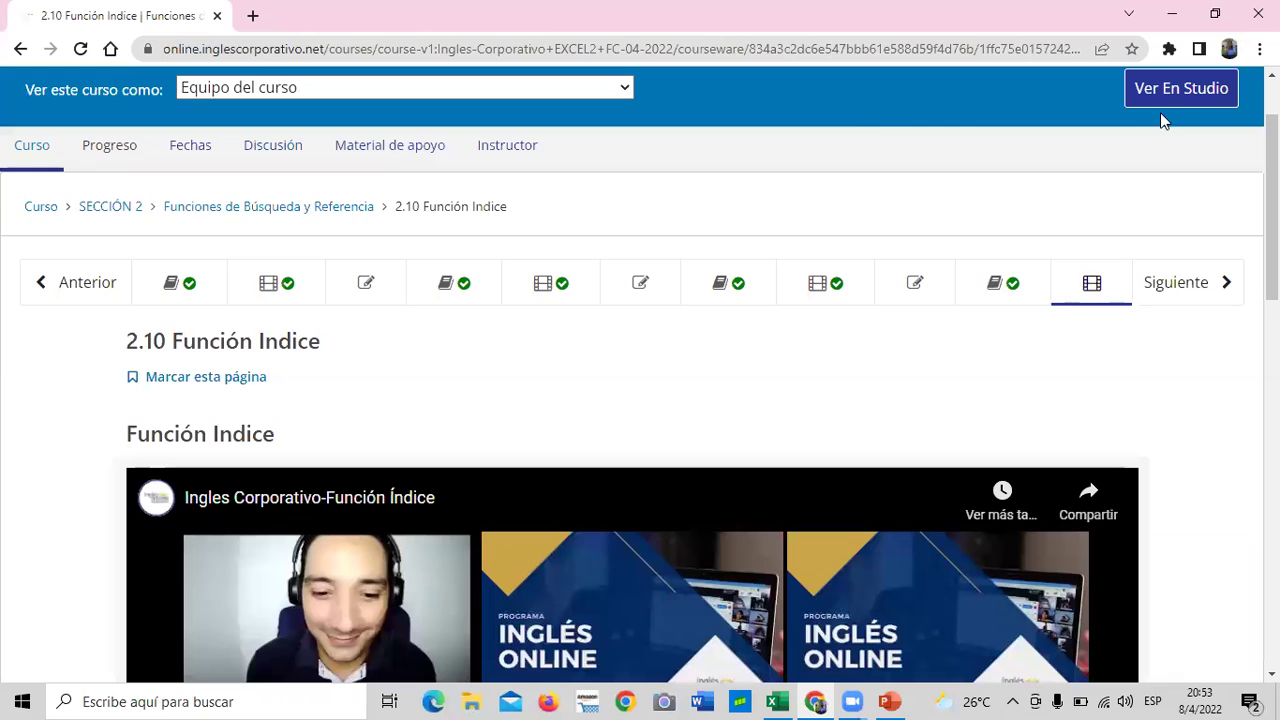
# Step: Advance to the Examen de Medio Curso and look over its unanswered first question
pyautogui.click(1190, 285)
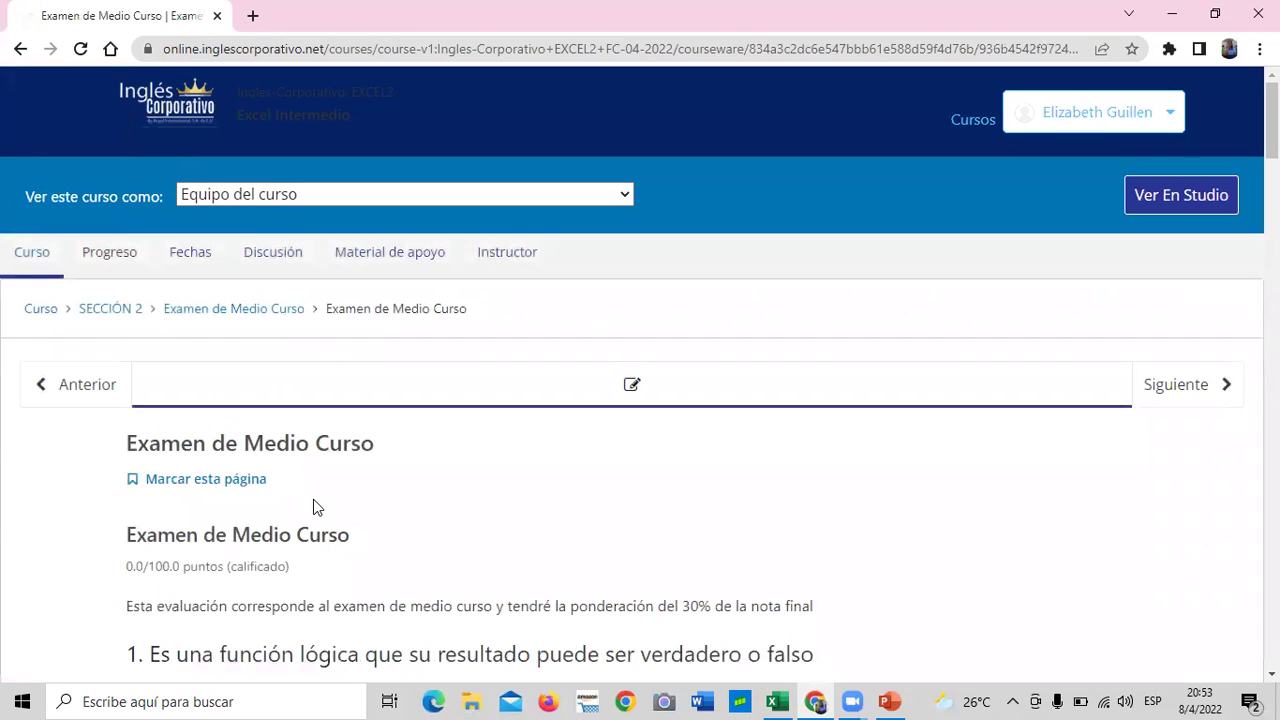
pyautogui.scroll(-1, 532, 509)
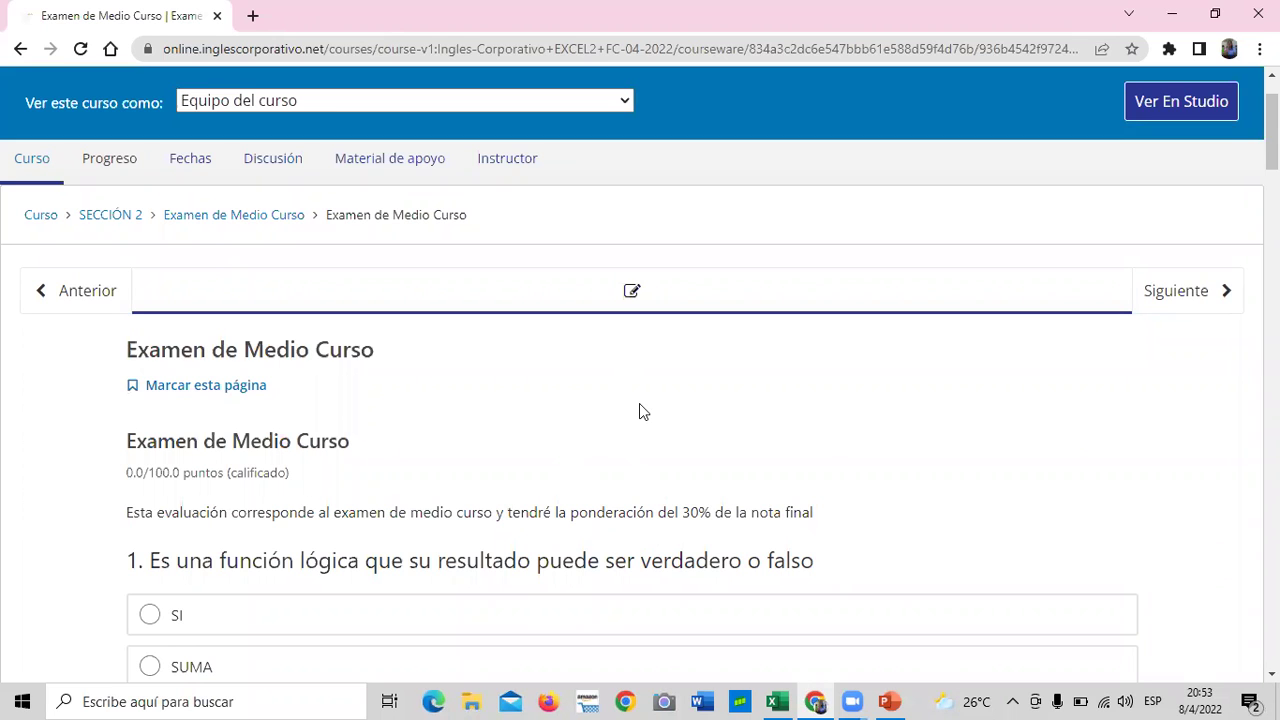
pyautogui.scroll(-1, 583, 455)
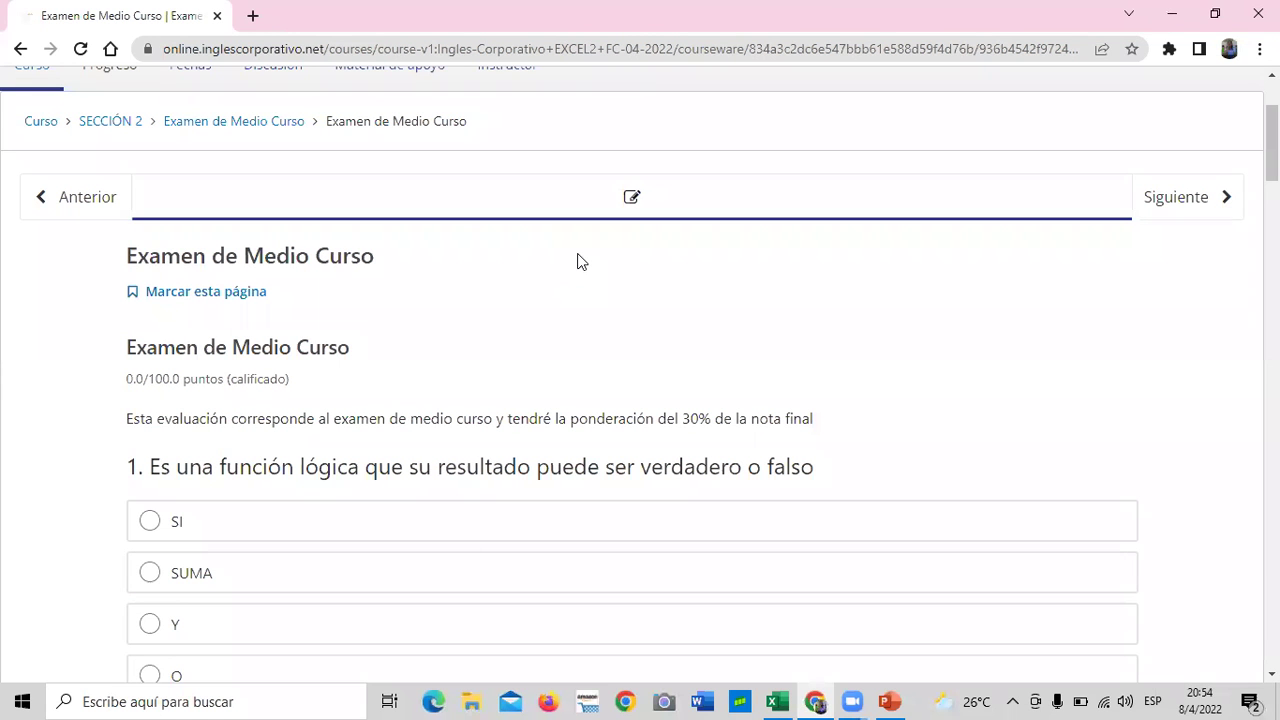
pyautogui.scroll(-2, 602, 300)
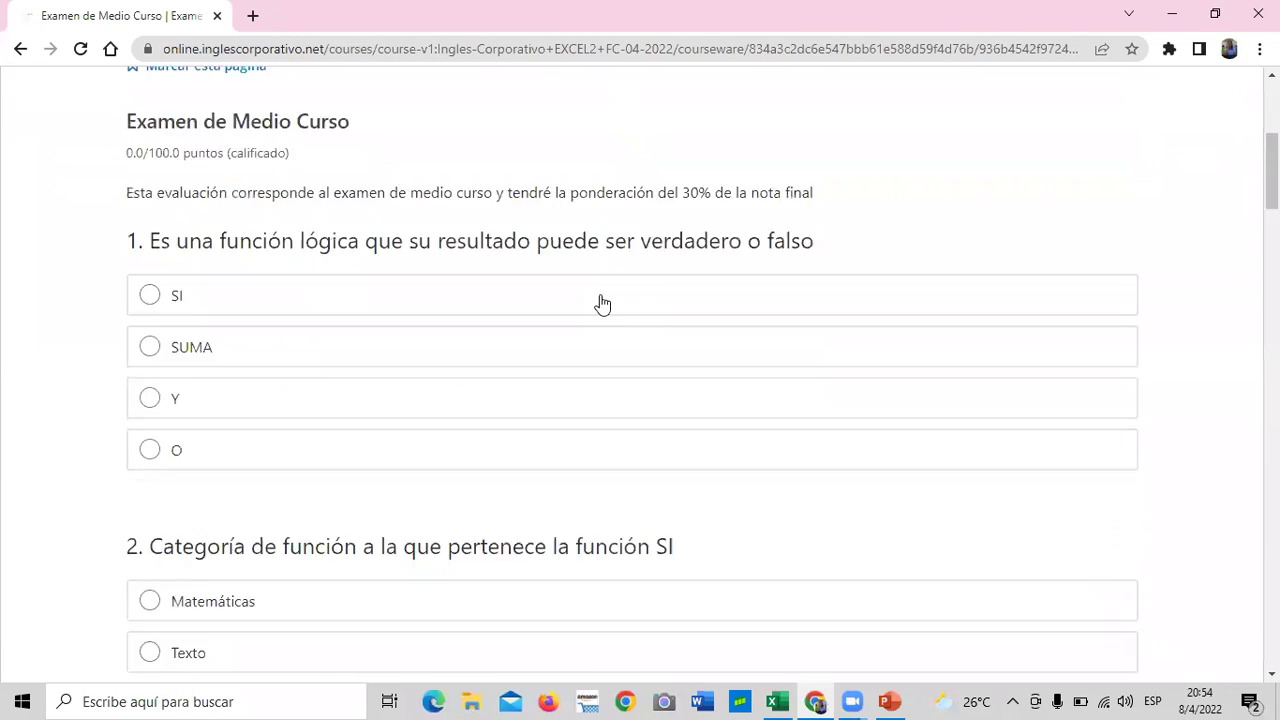
pyautogui.scroll(-10, 610, 340)
pyautogui.scroll(-10, 625, 395)
pyautogui.scroll(-10, 634, 408)
pyautogui.scroll(-8, 632, 406)
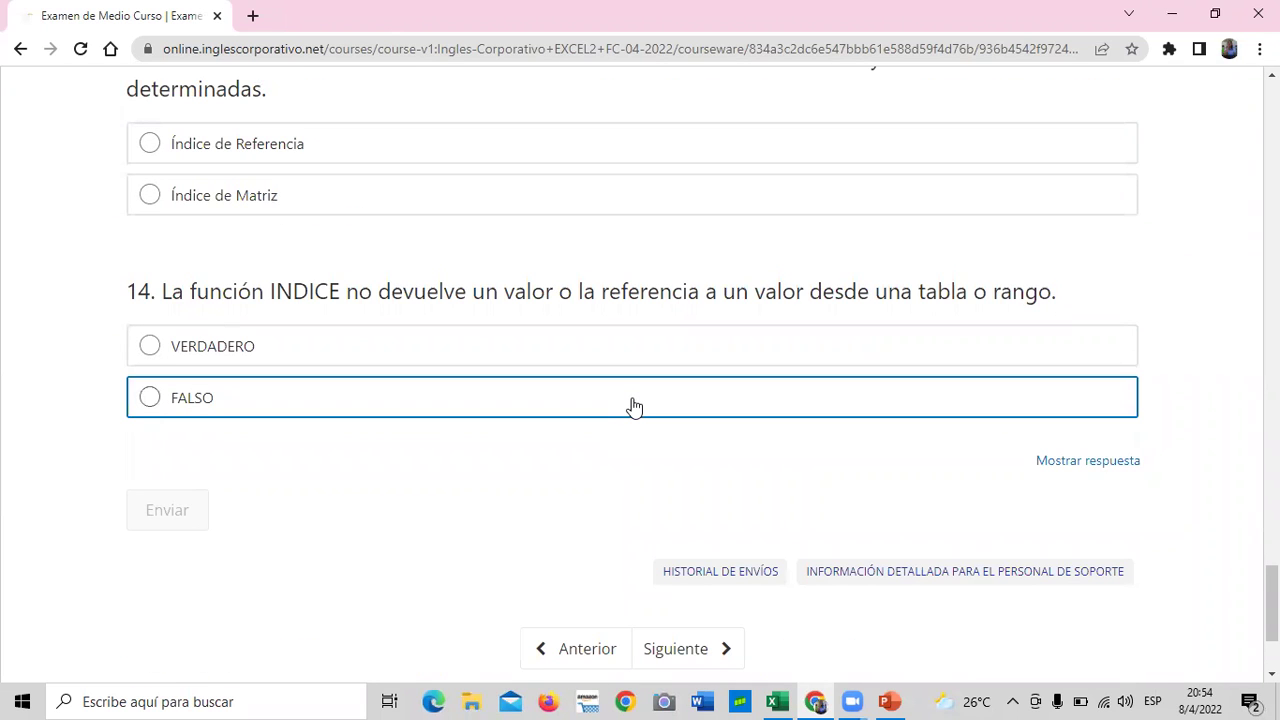
pyautogui.scroll(3, 634, 407)
pyautogui.scroll(4, 632, 403)
pyautogui.scroll(3, 634, 405)
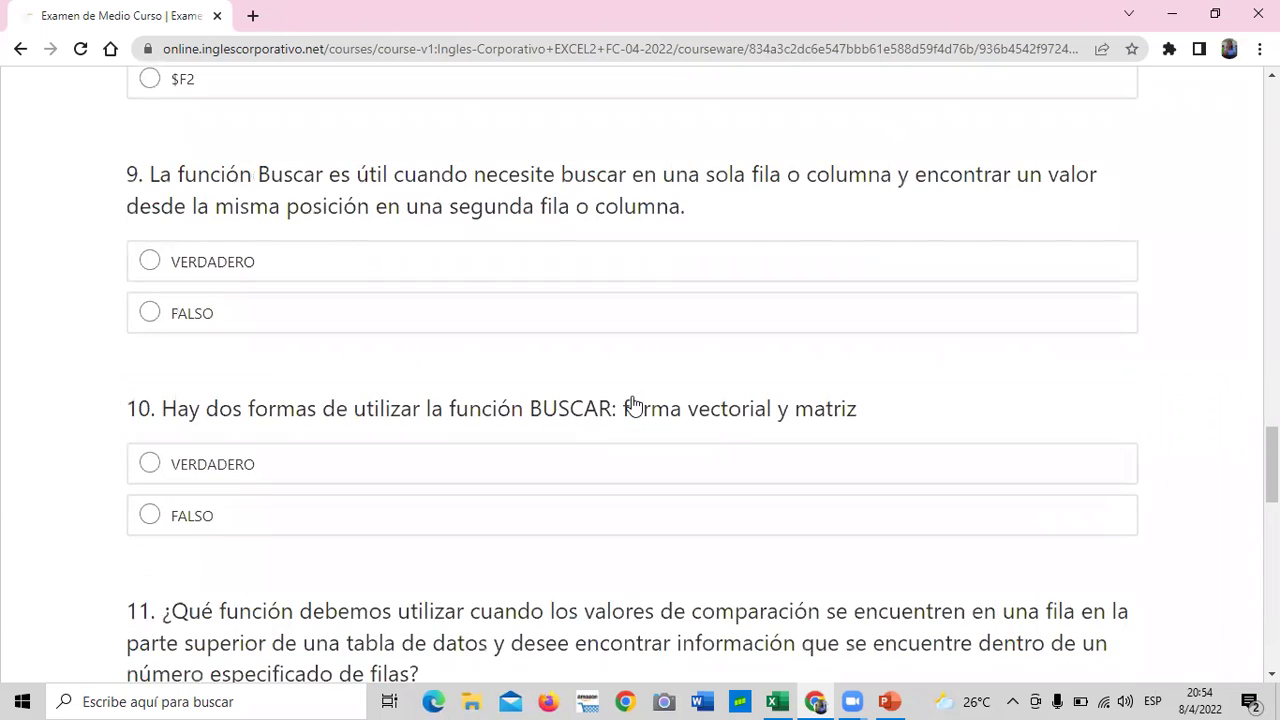
pyautogui.scroll(4, 636, 404)
pyautogui.scroll(4, 638, 398)
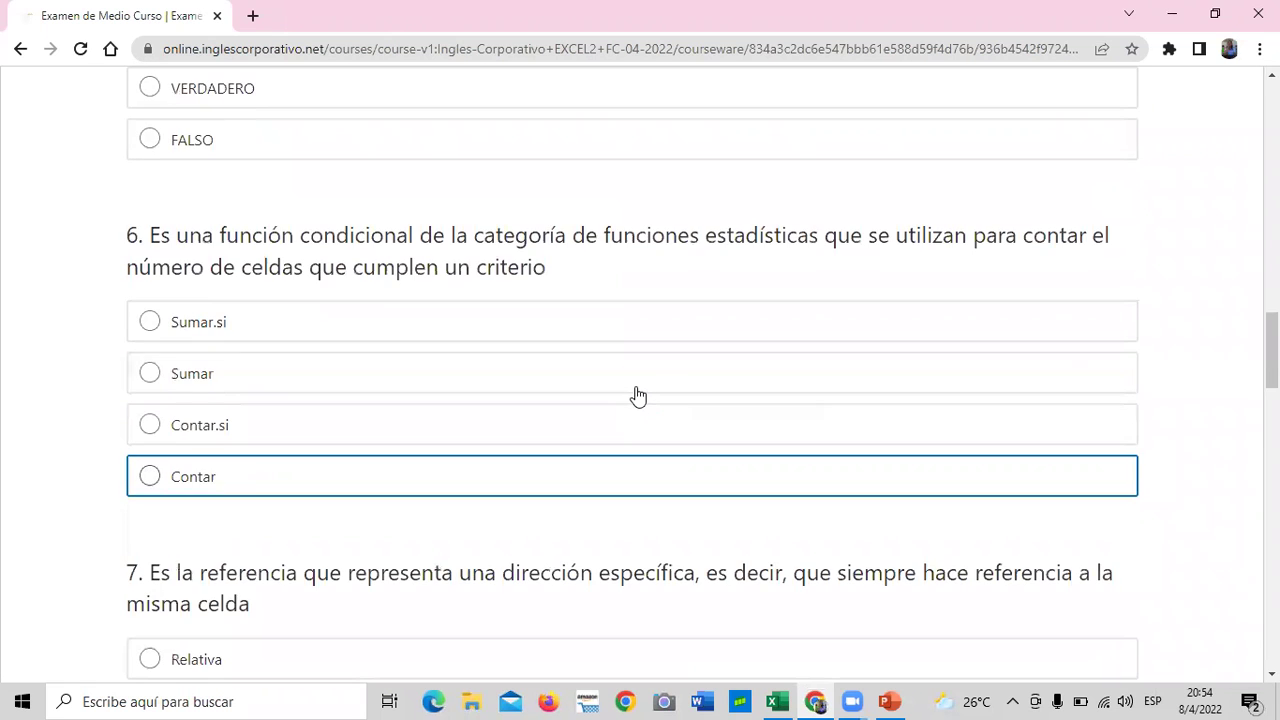
pyautogui.scroll(3, 638, 397)
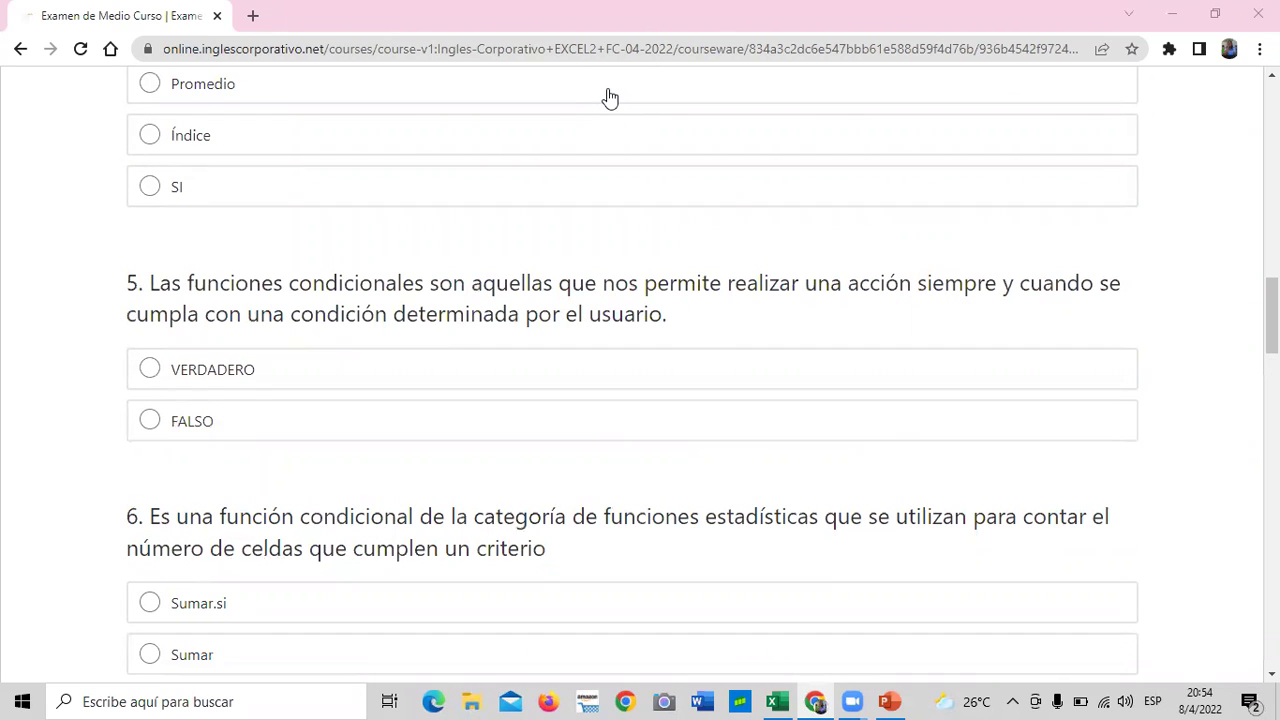
pyautogui.scroll(4, 674, 417)
pyautogui.scroll(3, 674, 417)
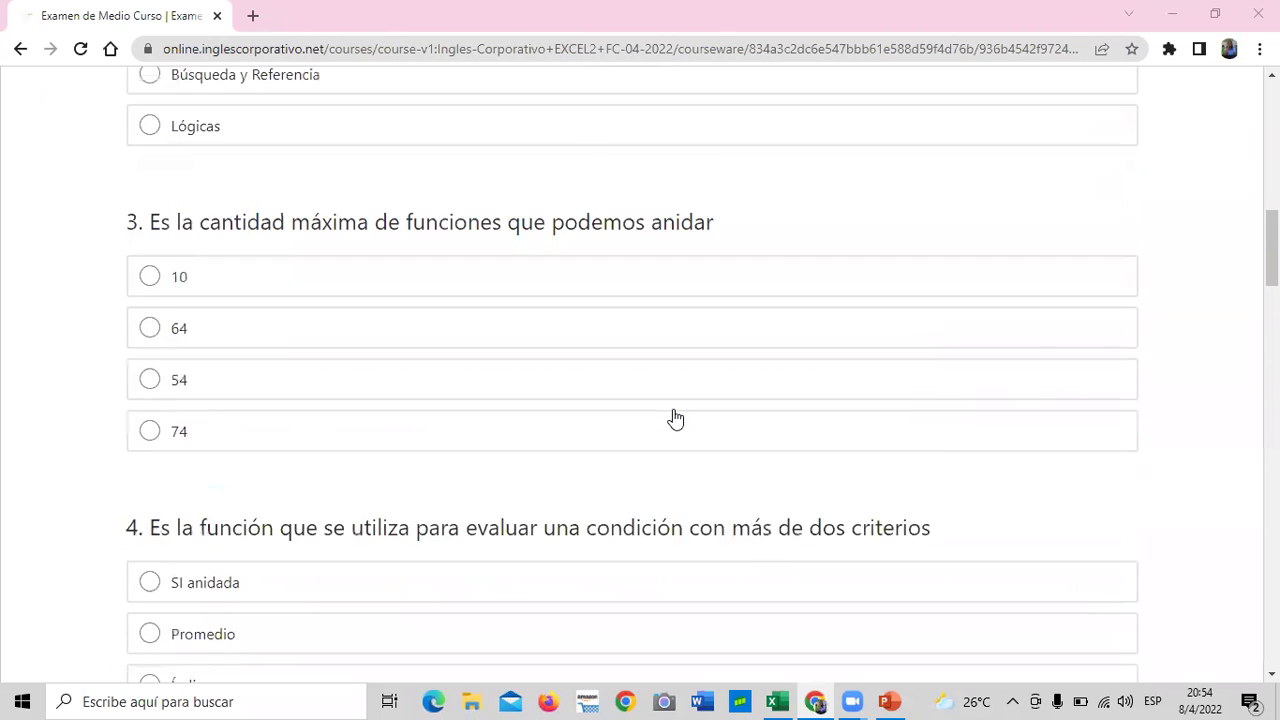
pyautogui.scroll(2, 674, 417)
pyautogui.scroll(1, 674, 417)
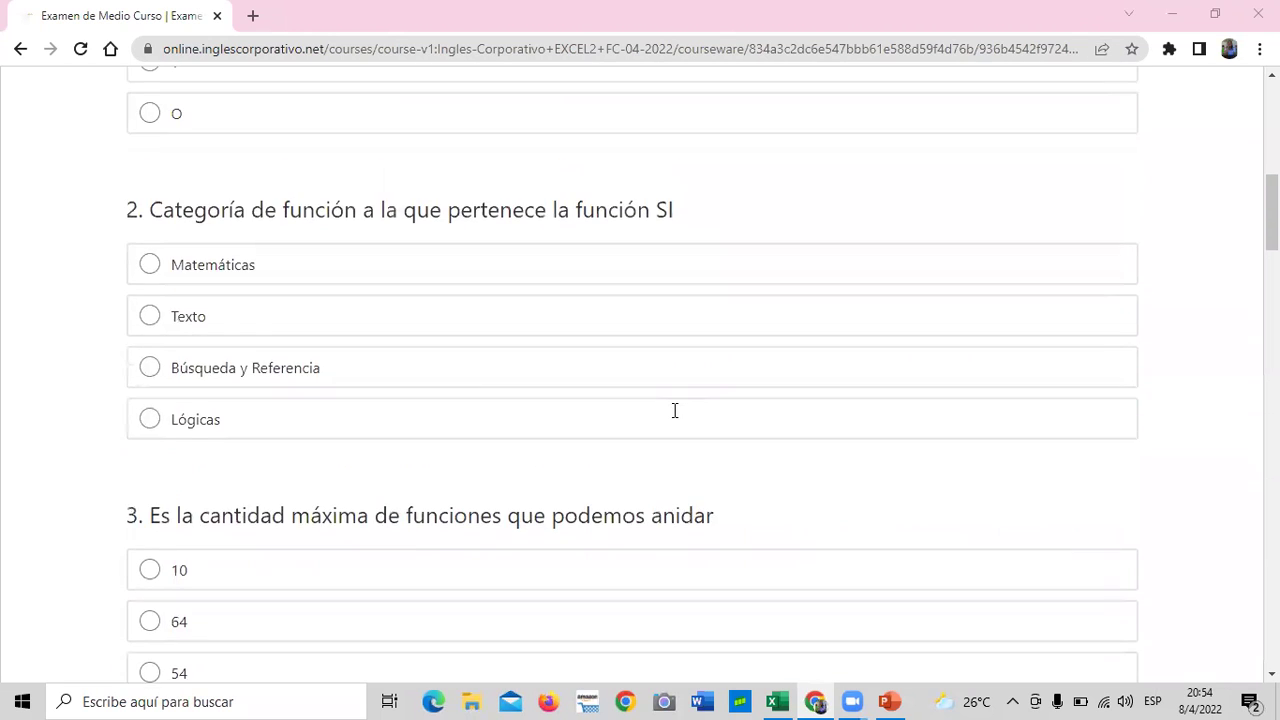
pyautogui.scroll(2, 674, 412)
pyautogui.scroll(2, 674, 410)
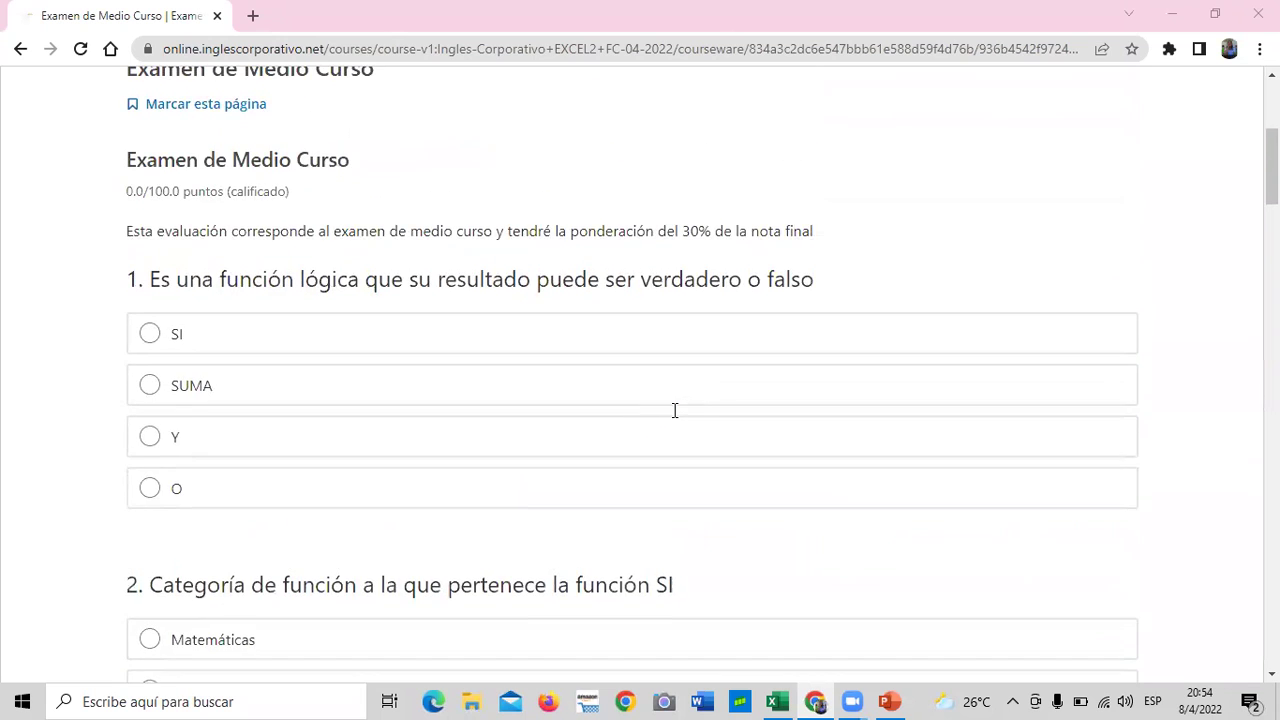
pyautogui.scroll(-1, 674, 410)
pyautogui.scroll(1, 674, 410)
pyautogui.scroll(-1, 513, 510)
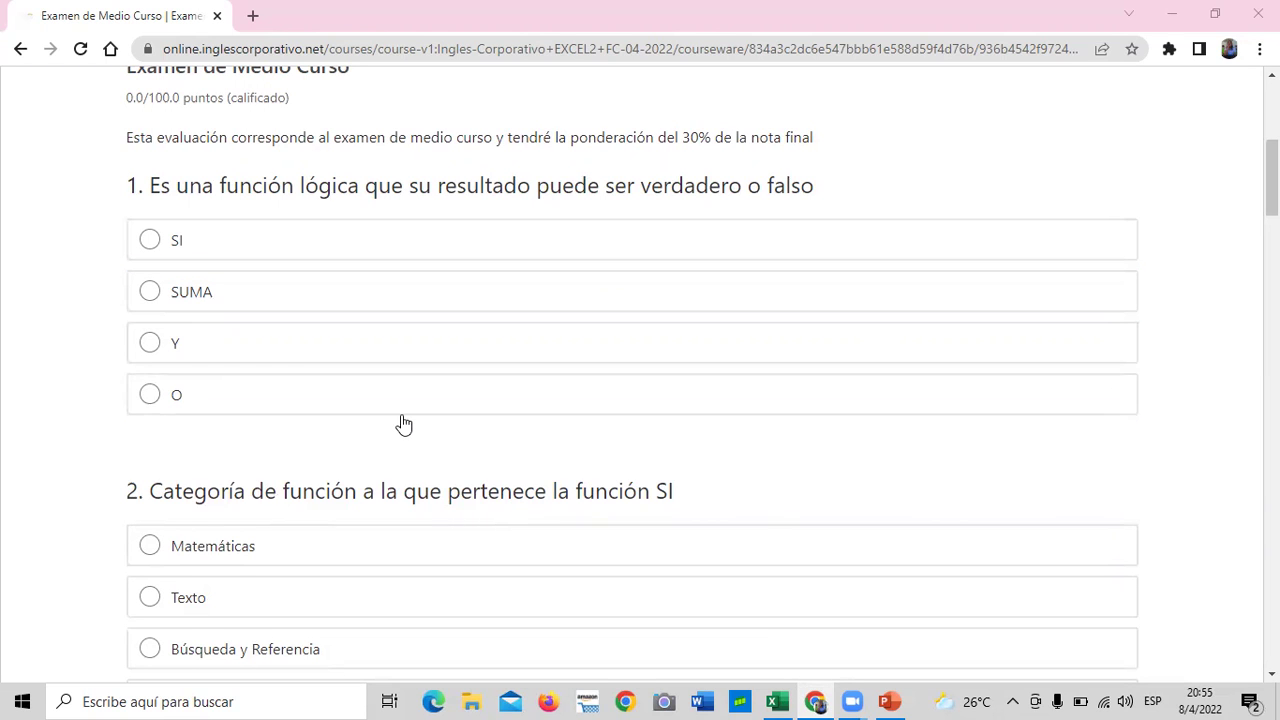
pyautogui.scroll(-4, 405, 416)
pyautogui.scroll(-3, 405, 410)
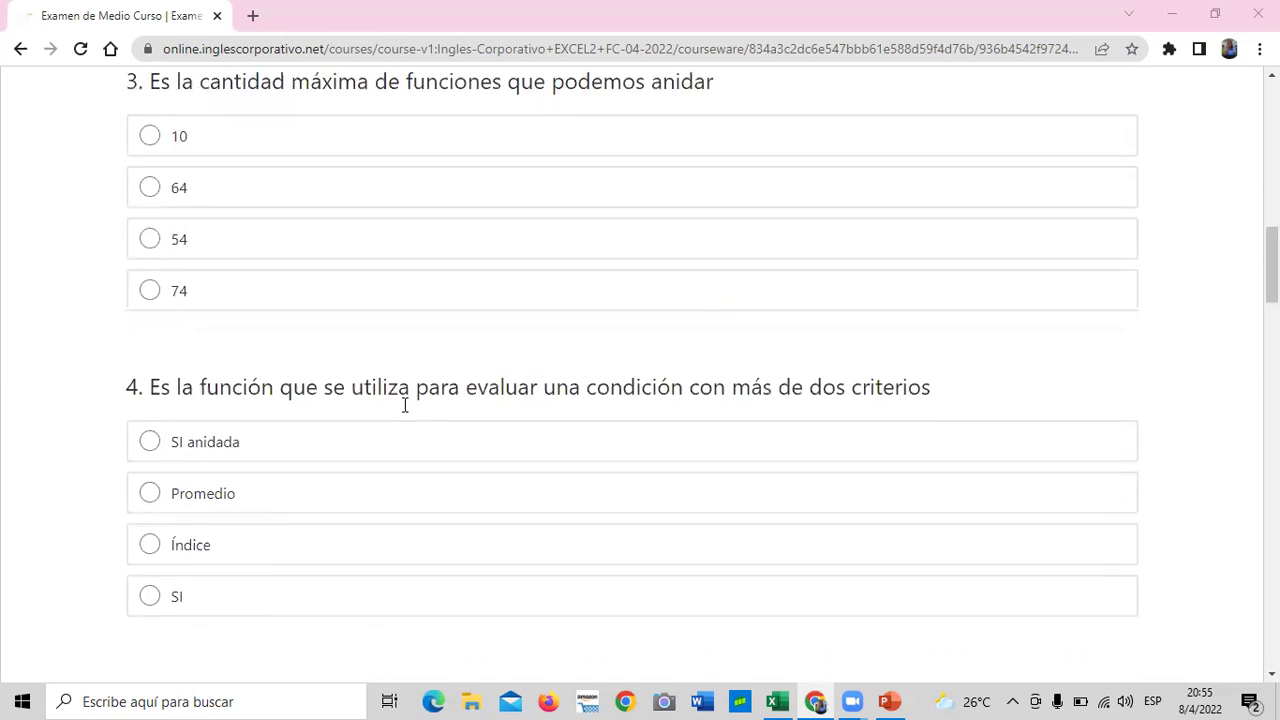
pyautogui.scroll(2, 405, 404)
pyautogui.scroll(1, 405, 404)
pyautogui.scroll(2, 405, 404)
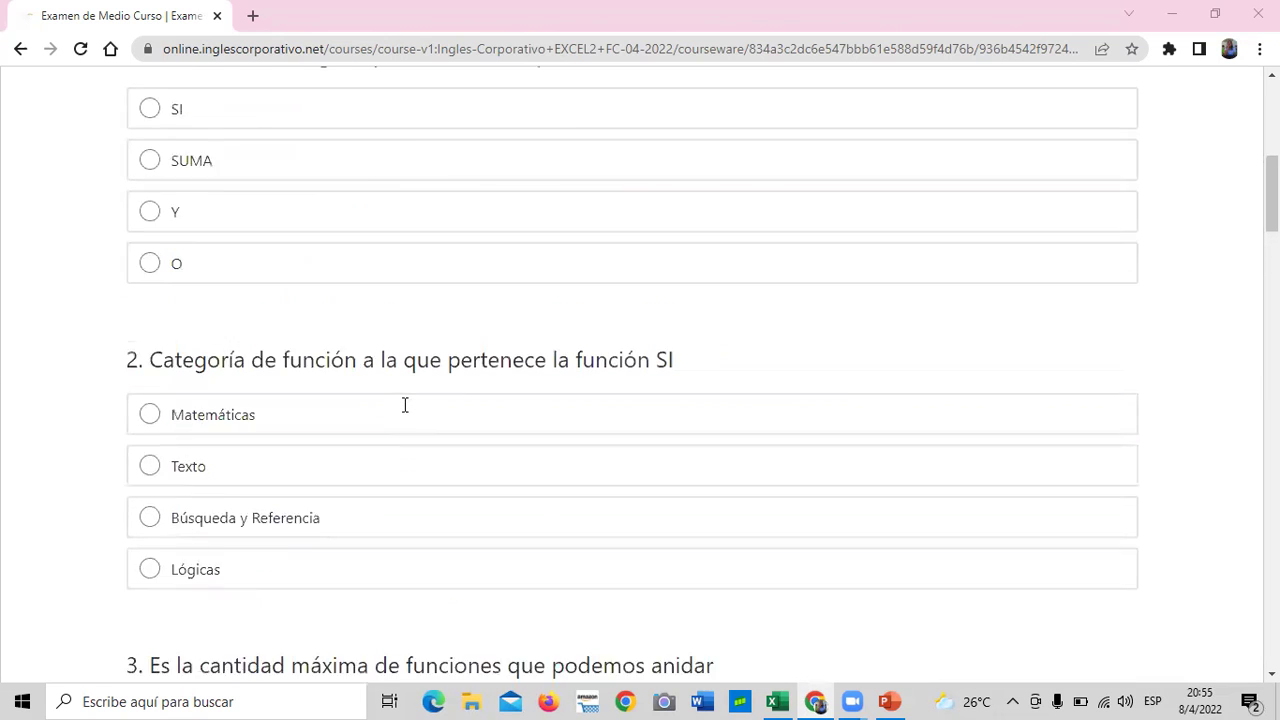
pyautogui.scroll(3, 405, 404)
pyautogui.scroll(2, 405, 404)
pyautogui.scroll(-2, 405, 404)
pyautogui.scroll(-2, 412, 404)
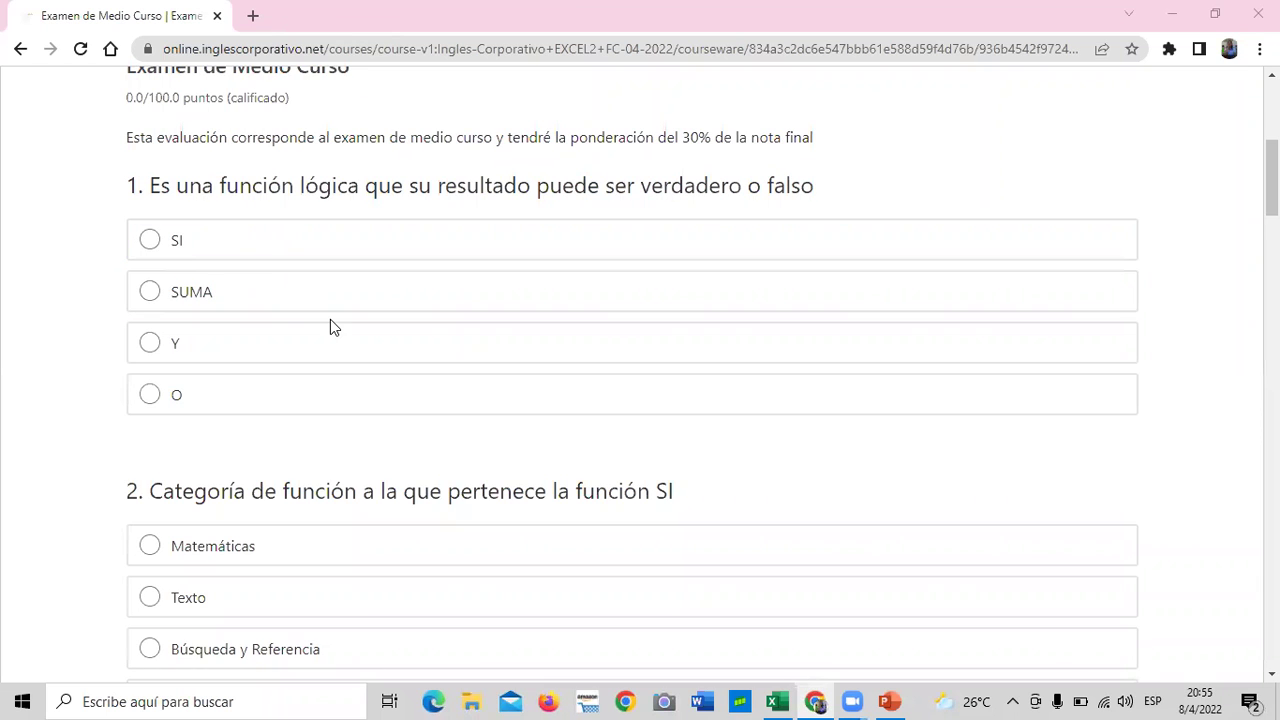
pyautogui.scroll(-1, 330, 319)
pyautogui.scroll(-1, 330, 319)
pyautogui.scroll(-1, 330, 319)
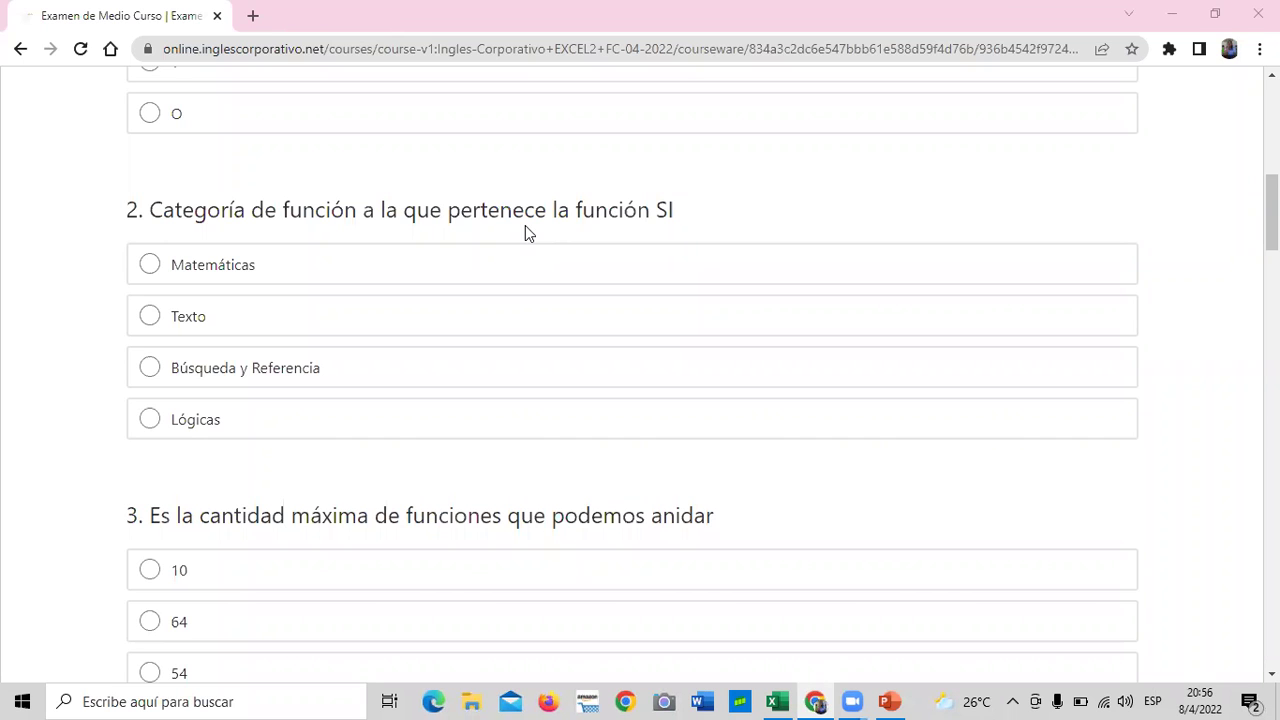
pyautogui.scroll(-2, 523, 250)
pyautogui.scroll(-2, 523, 262)
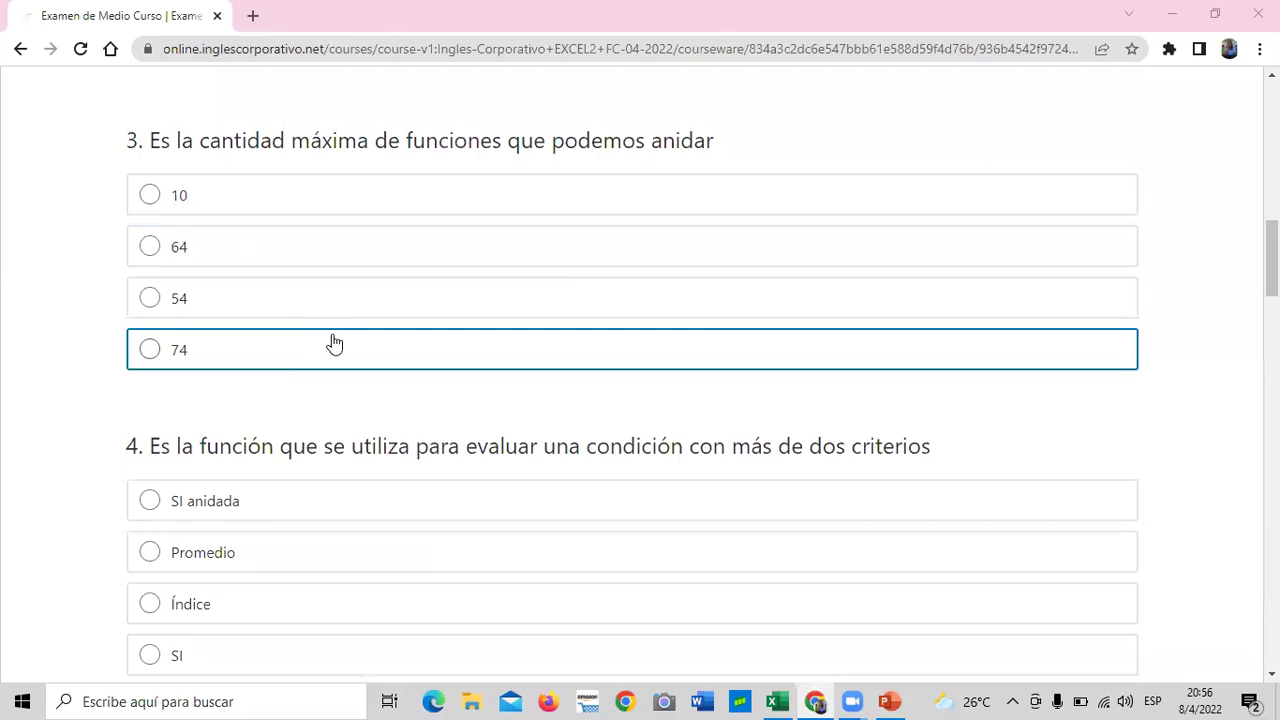
pyautogui.scroll(-1, 489, 309)
pyautogui.scroll(-2, 486, 329)
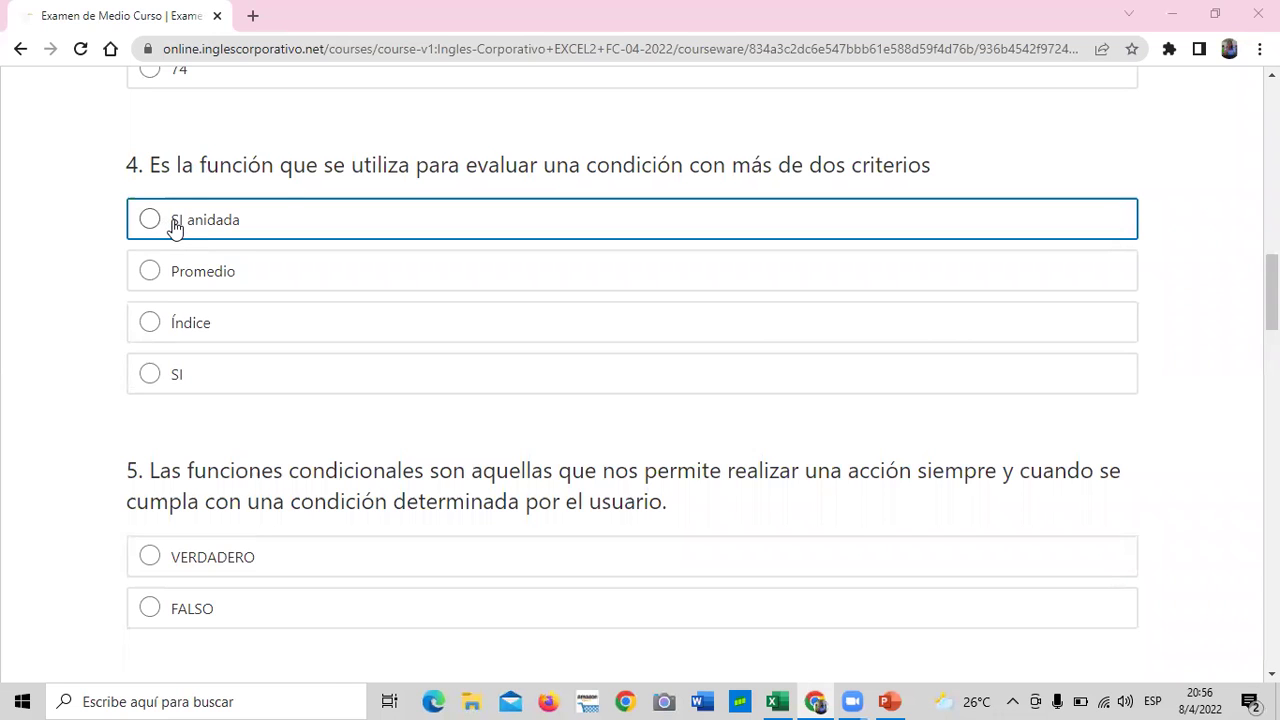
pyautogui.scroll(-2, 170, 230)
pyautogui.scroll(-1, 174, 228)
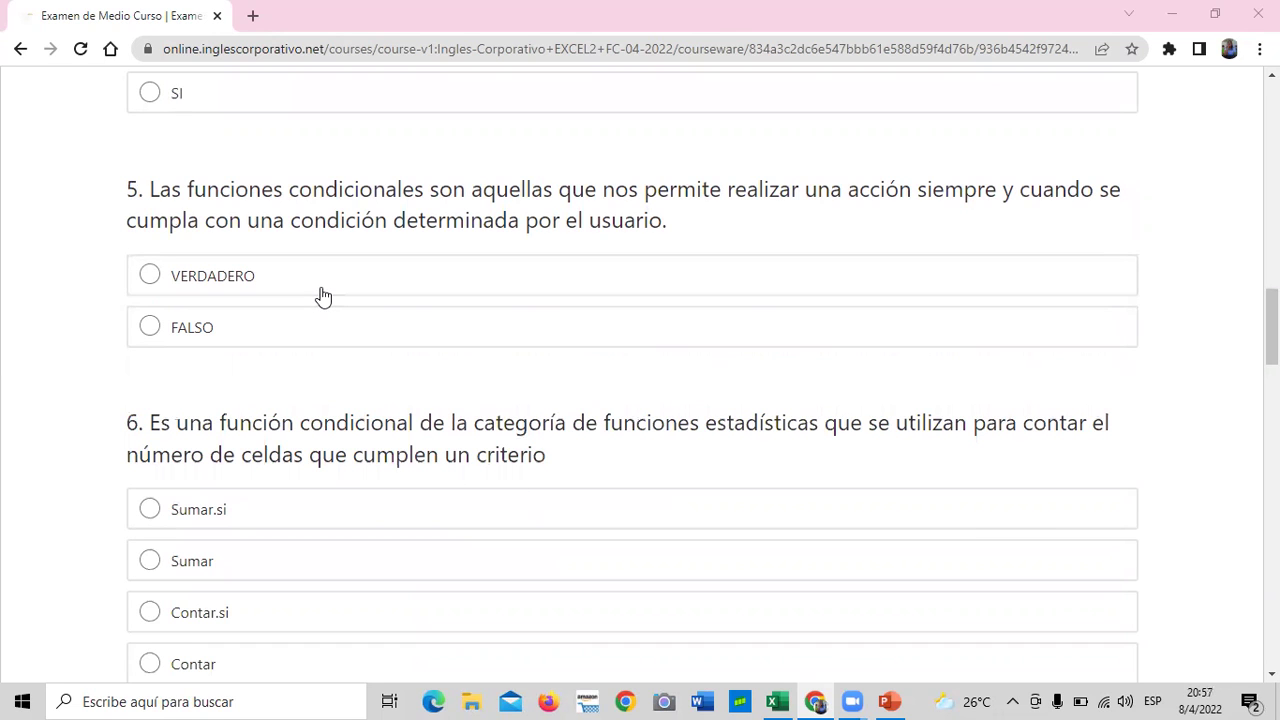
pyautogui.scroll(-3, 322, 296)
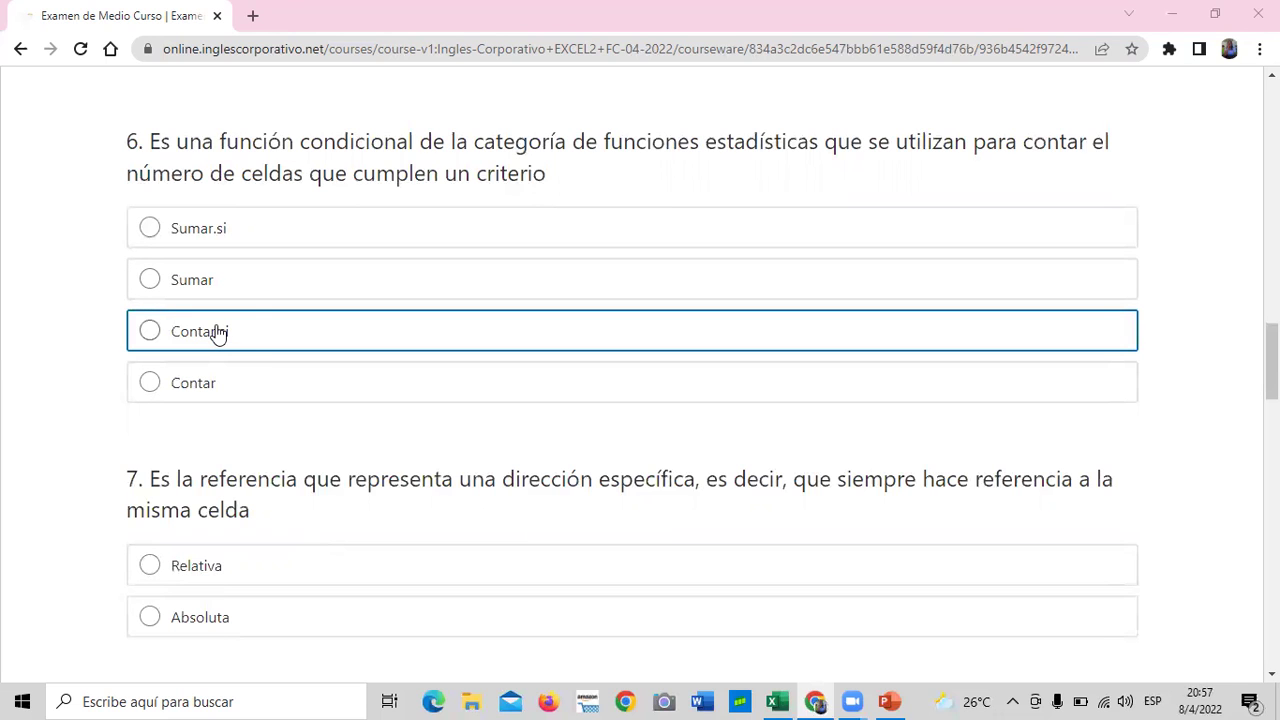
pyautogui.scroll(-2, 284, 320)
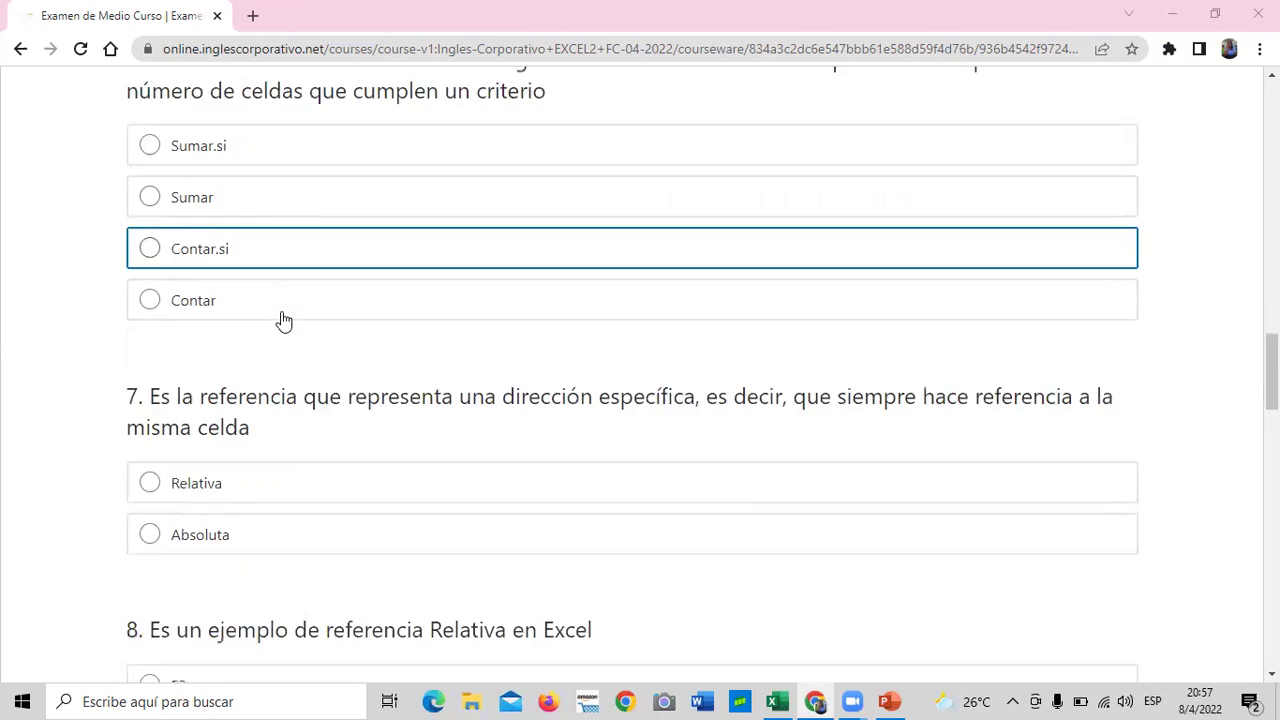
pyautogui.scroll(-1, 284, 320)
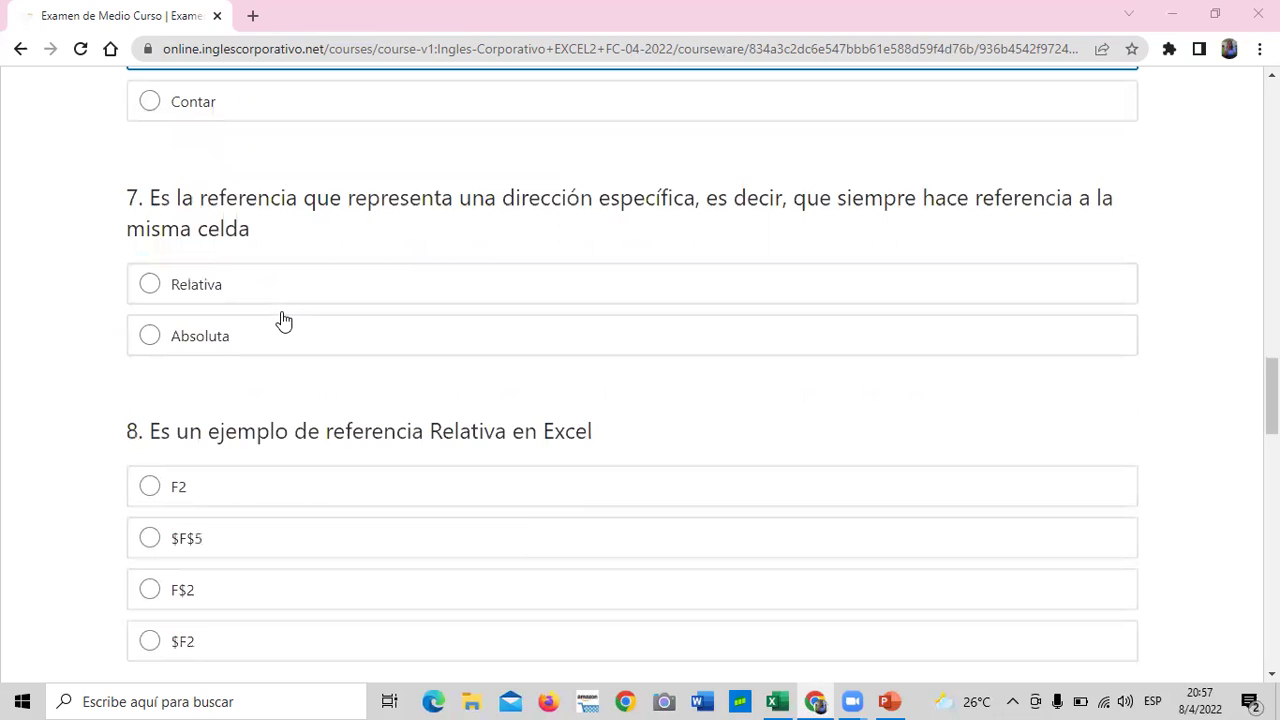
pyautogui.scroll(3, 280, 322)
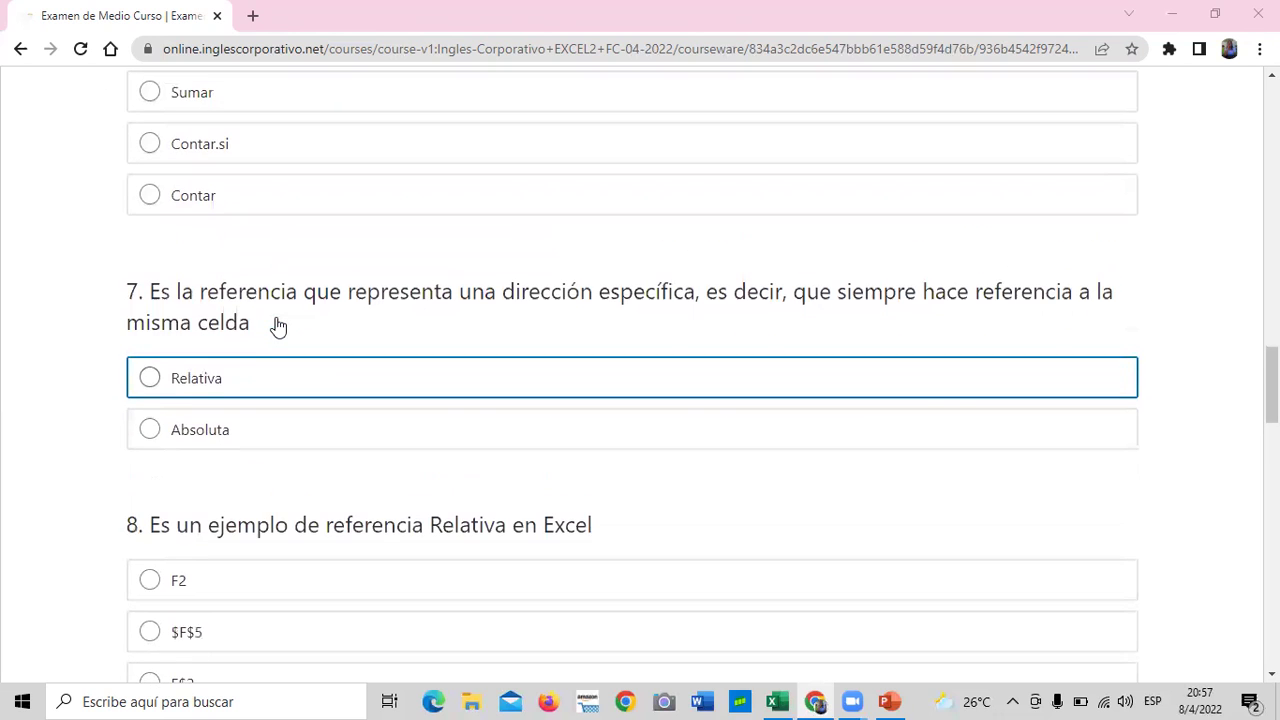
pyautogui.scroll(-2, 278, 326)
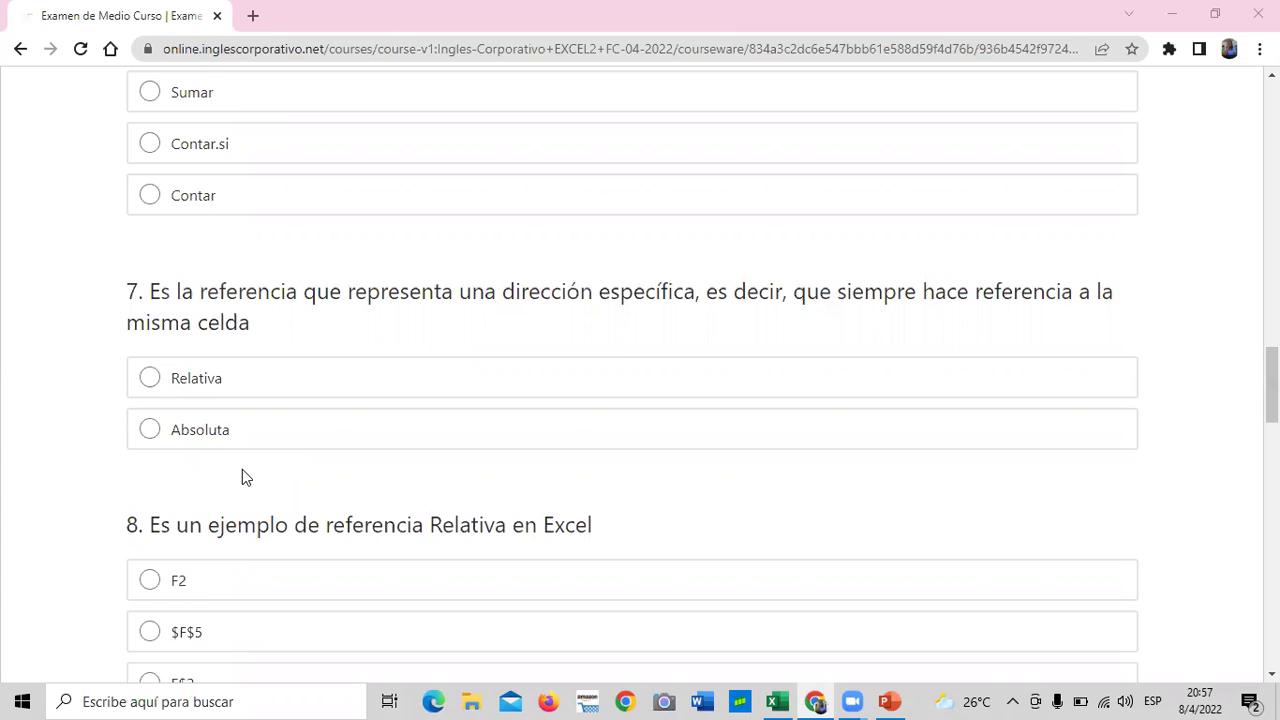
pyautogui.scroll(-2, 242, 470)
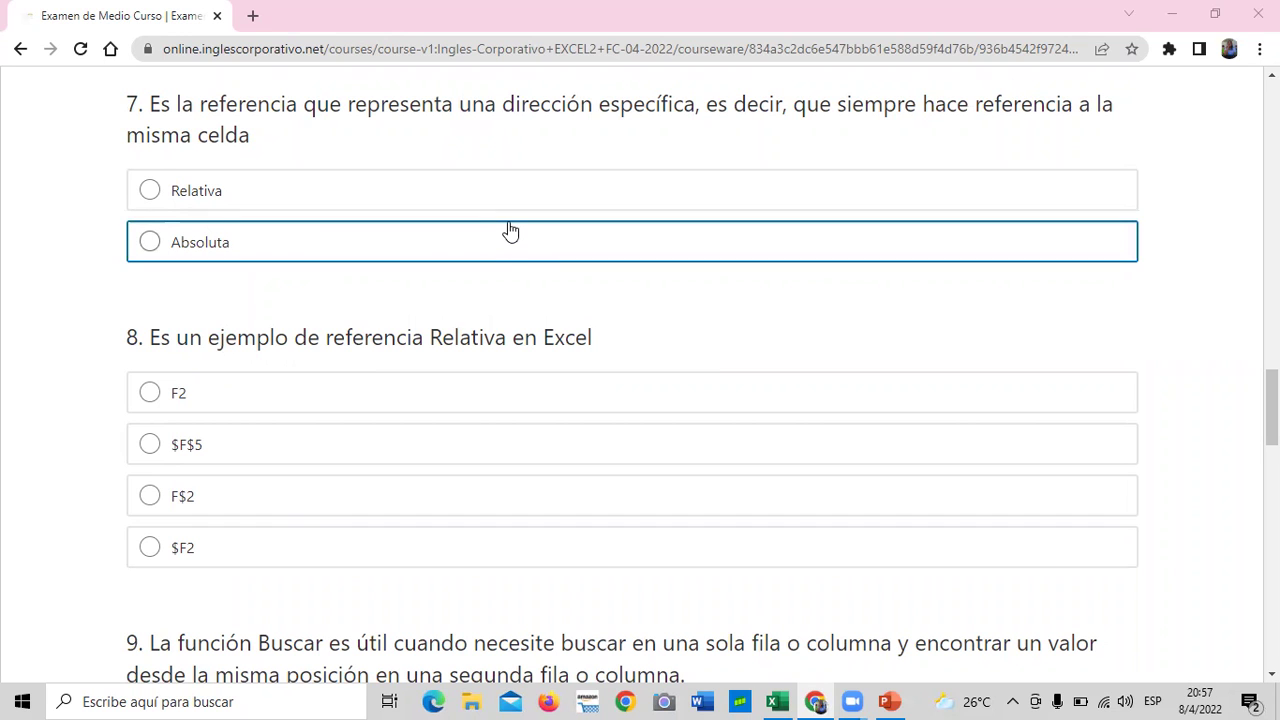
pyautogui.scroll(-1, 434, 309)
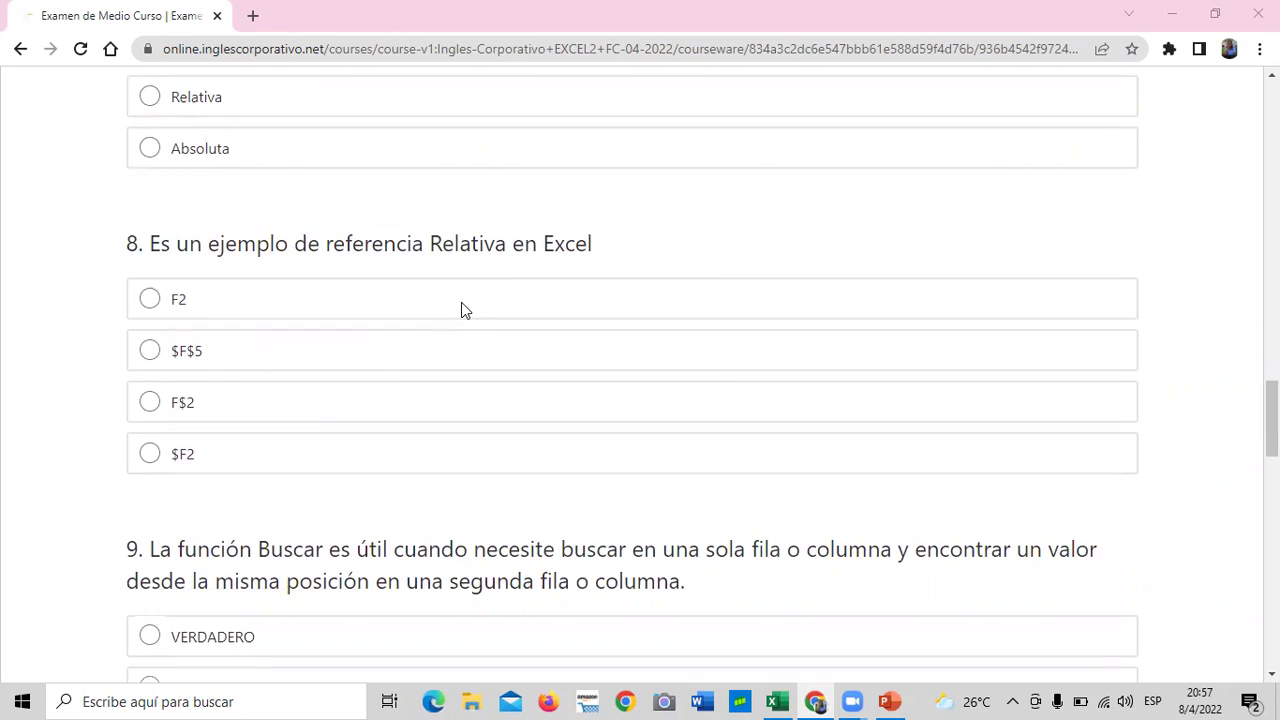
pyautogui.scroll(-2, 386, 508)
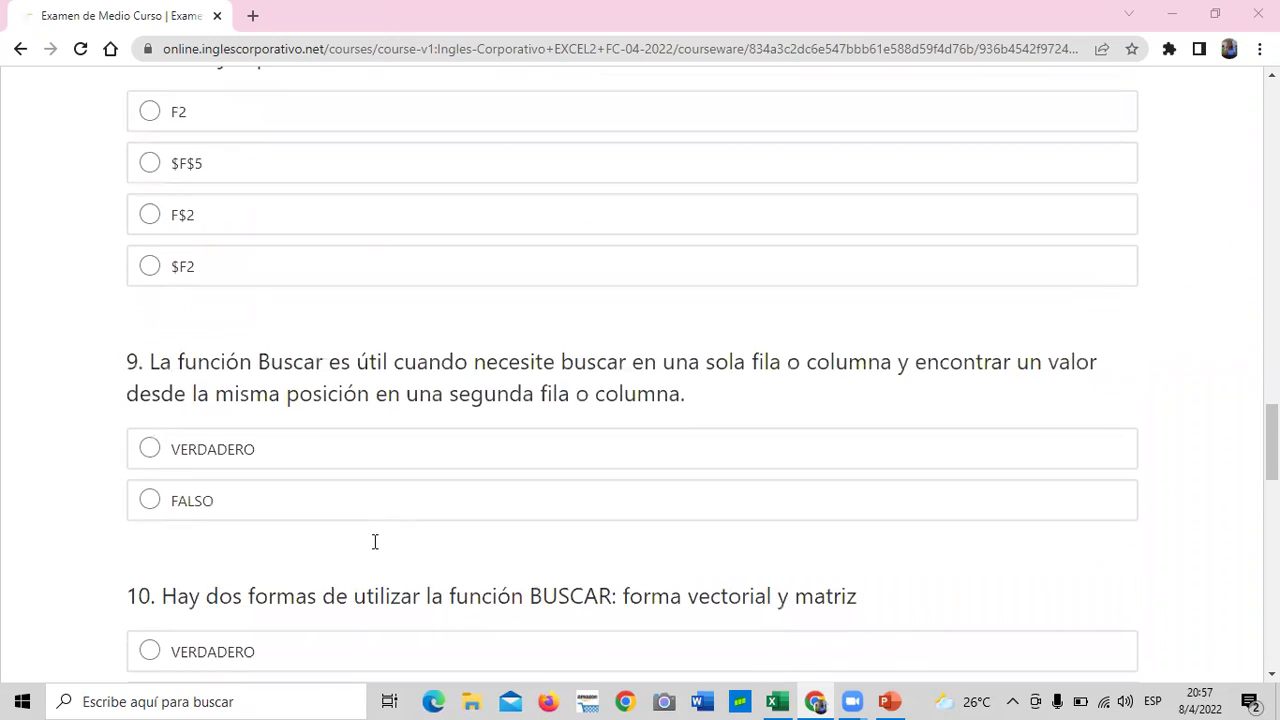
pyautogui.scroll(1, 374, 540)
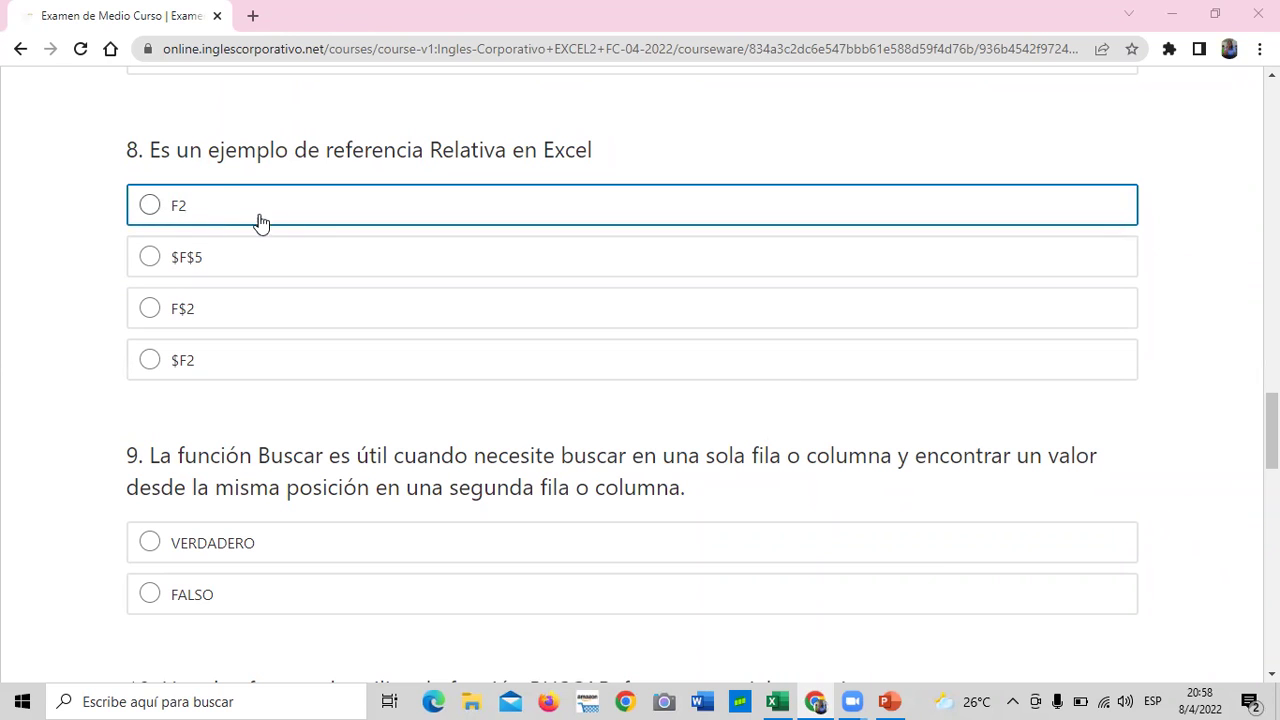
pyautogui.scroll(-1, 515, 237)
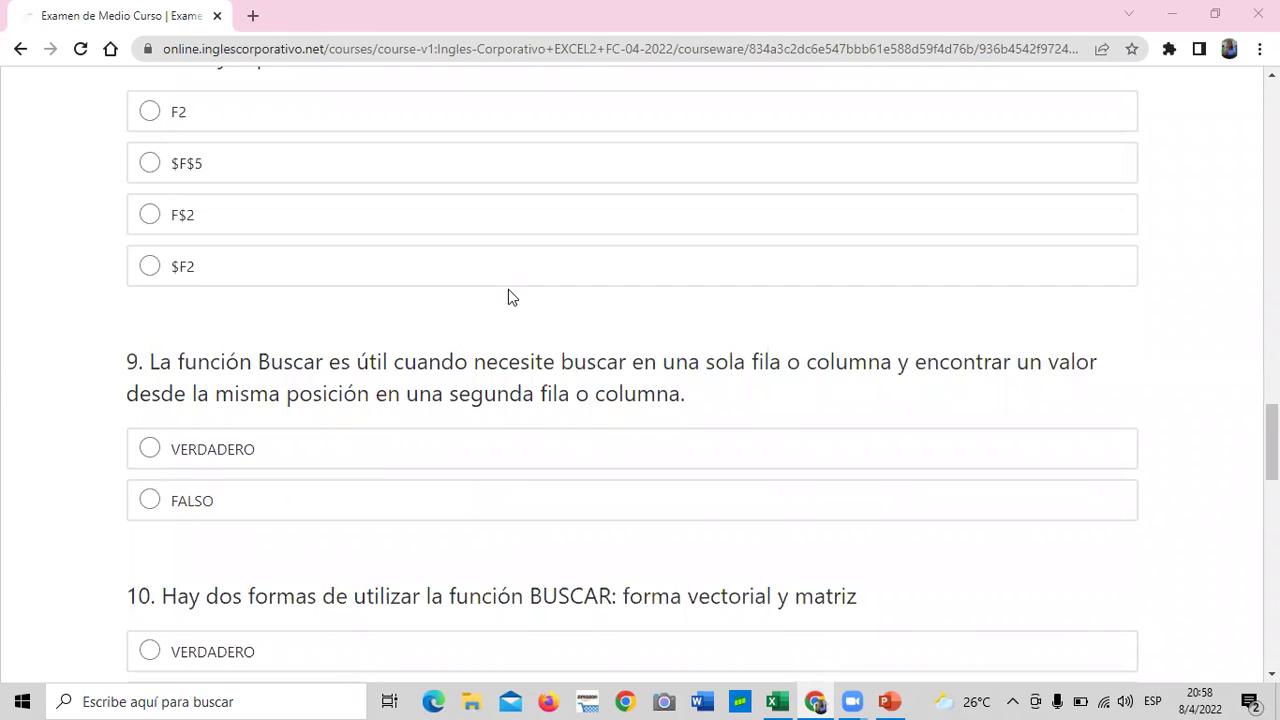
pyautogui.scroll(-2, 506, 292)
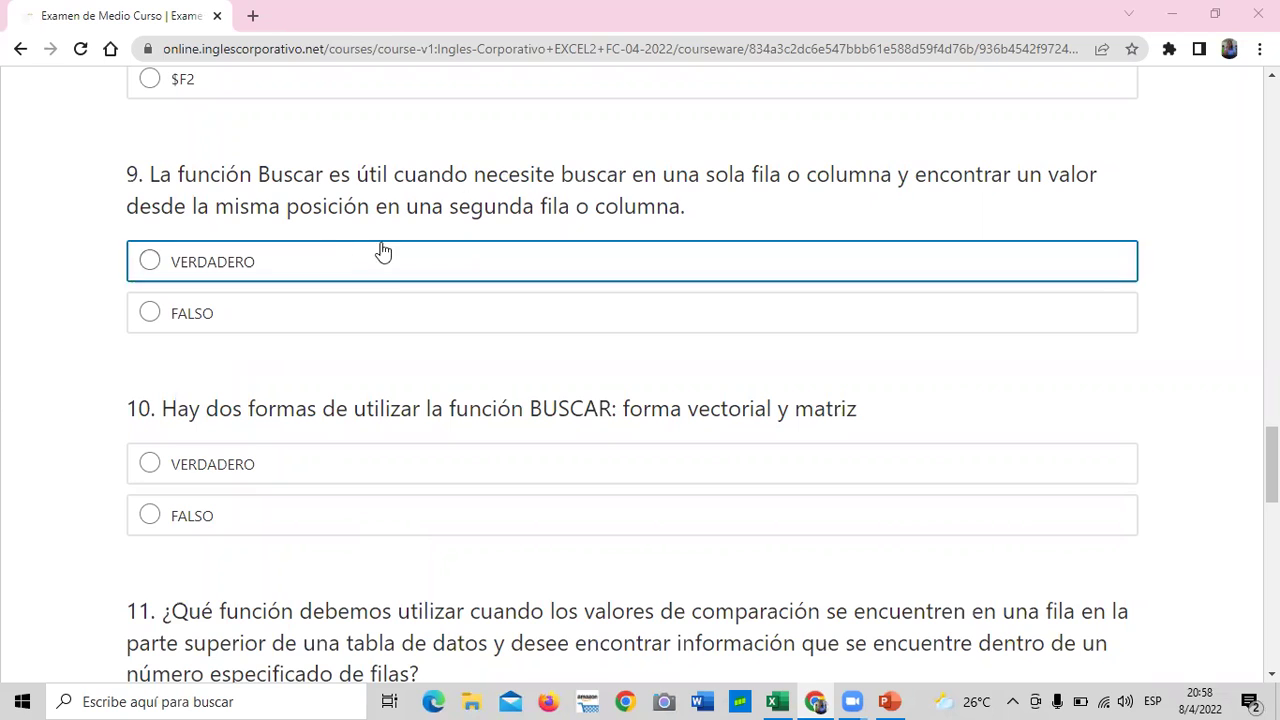
pyautogui.scroll(-2, 310, 270)
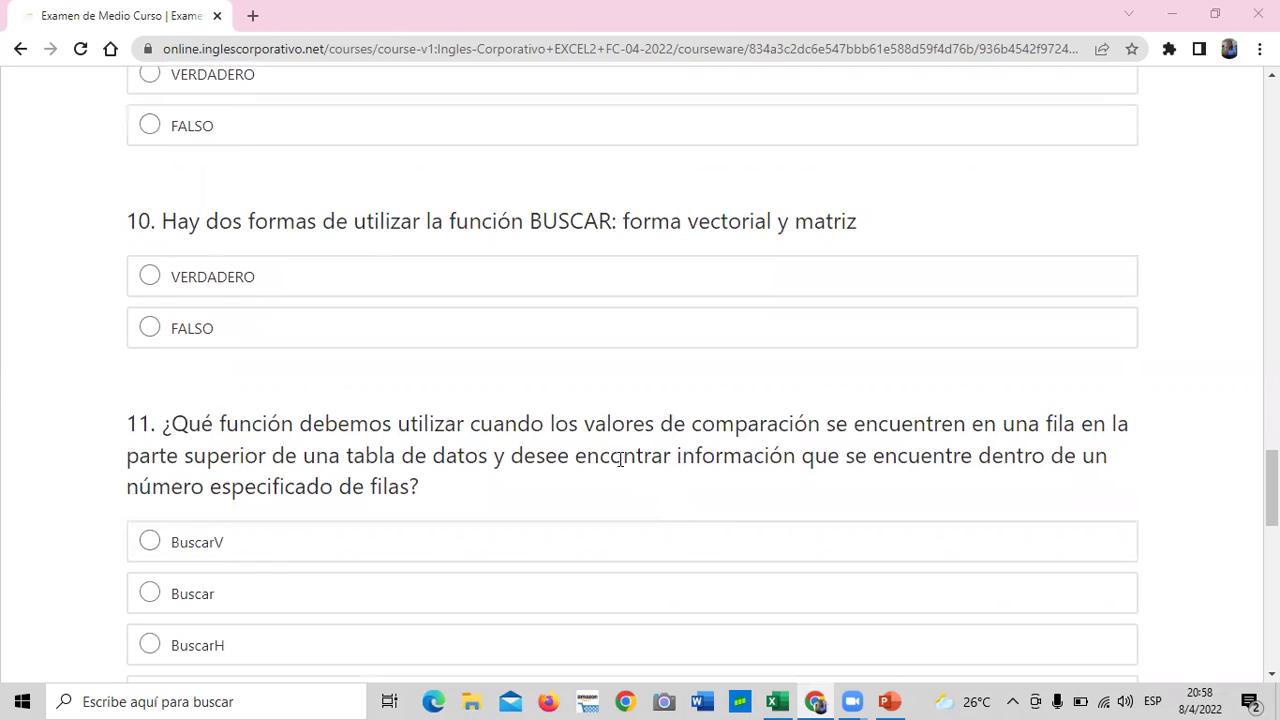
pyautogui.scroll(-3, 600, 470)
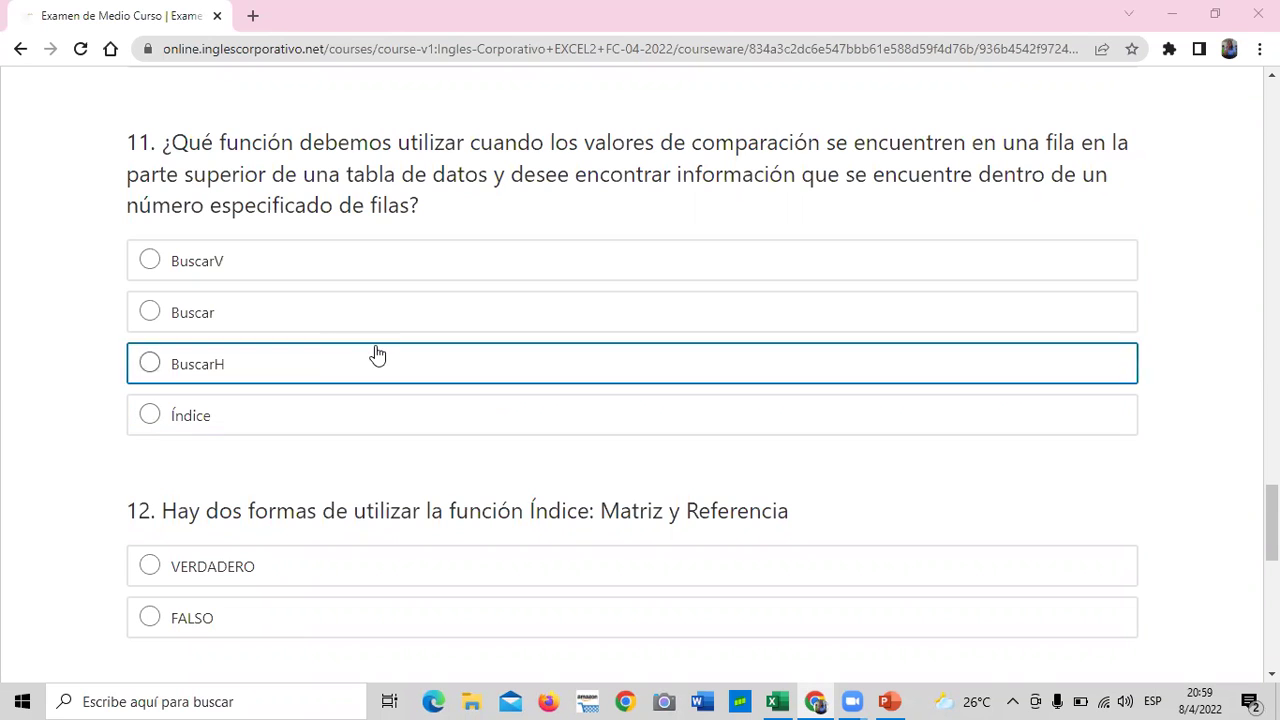
pyautogui.scroll(-2, 321, 365)
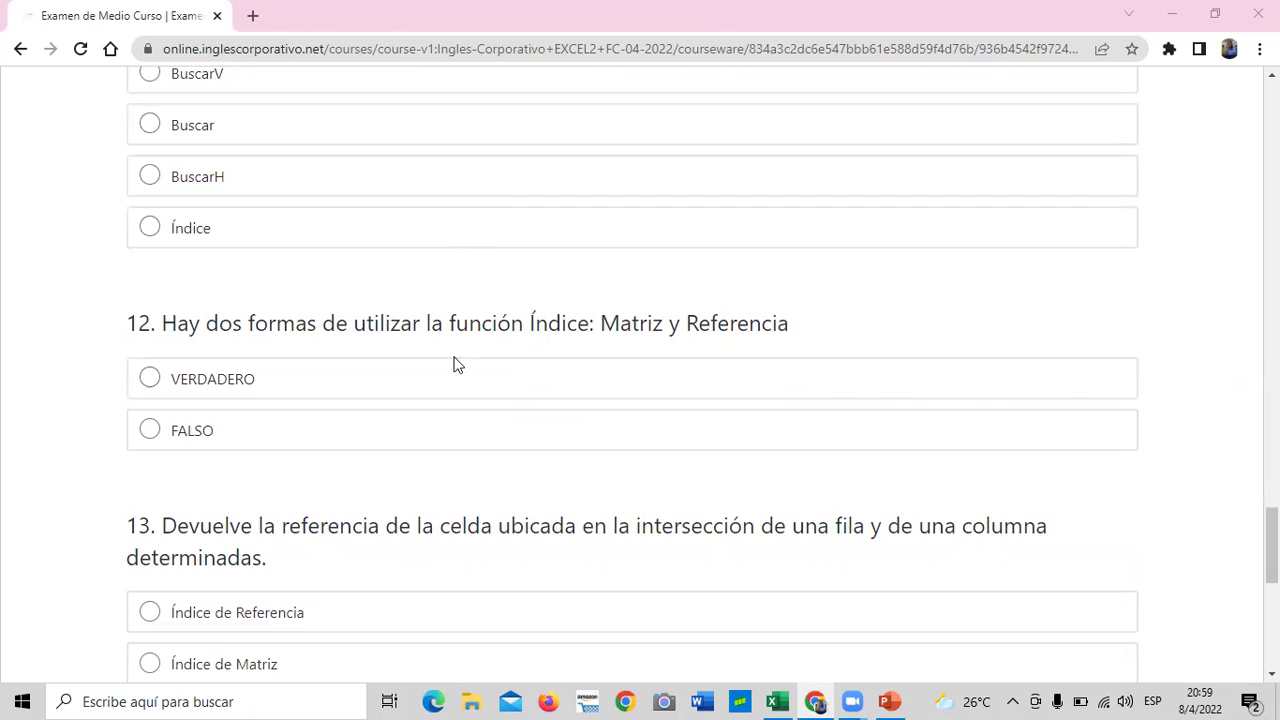
pyautogui.scroll(-3, 458, 366)
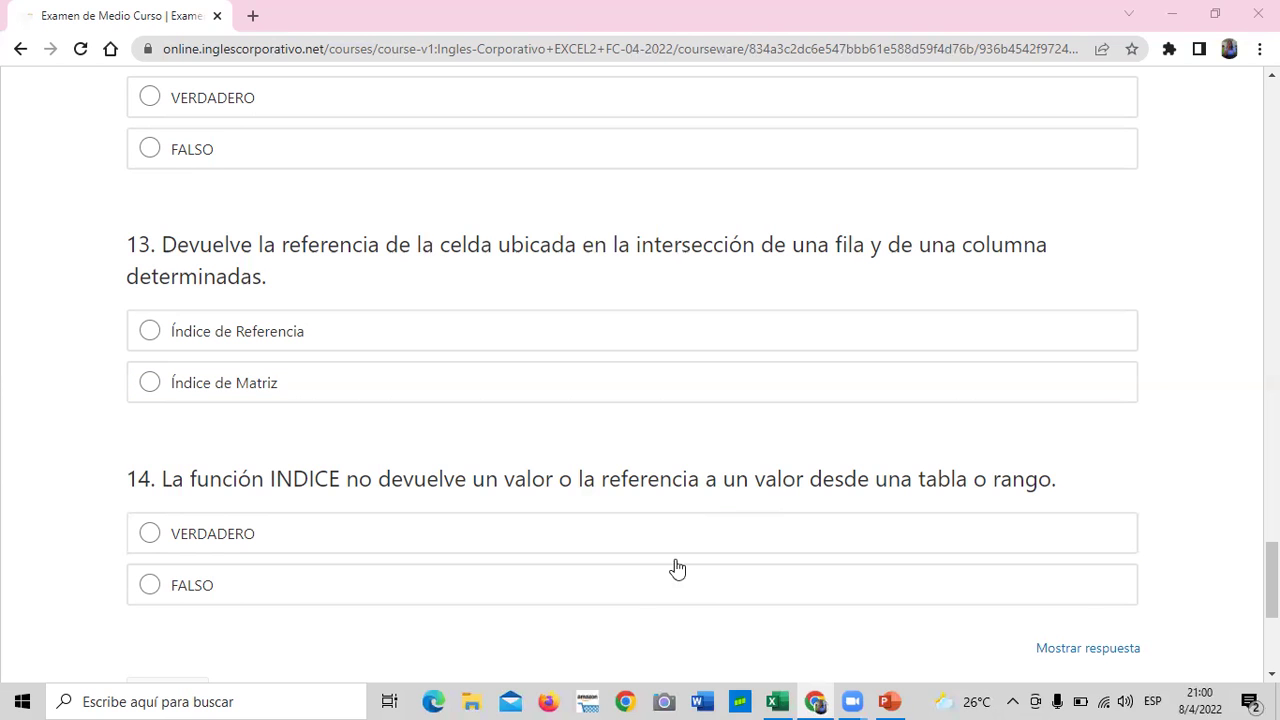
# Step: From the top of the exam page, switch to the course's Progreso page
pyautogui.scroll(10, 447, 538)
pyautogui.scroll(8, 443, 526)
pyautogui.scroll(10, 457, 486)
pyautogui.scroll(5, 466, 480)
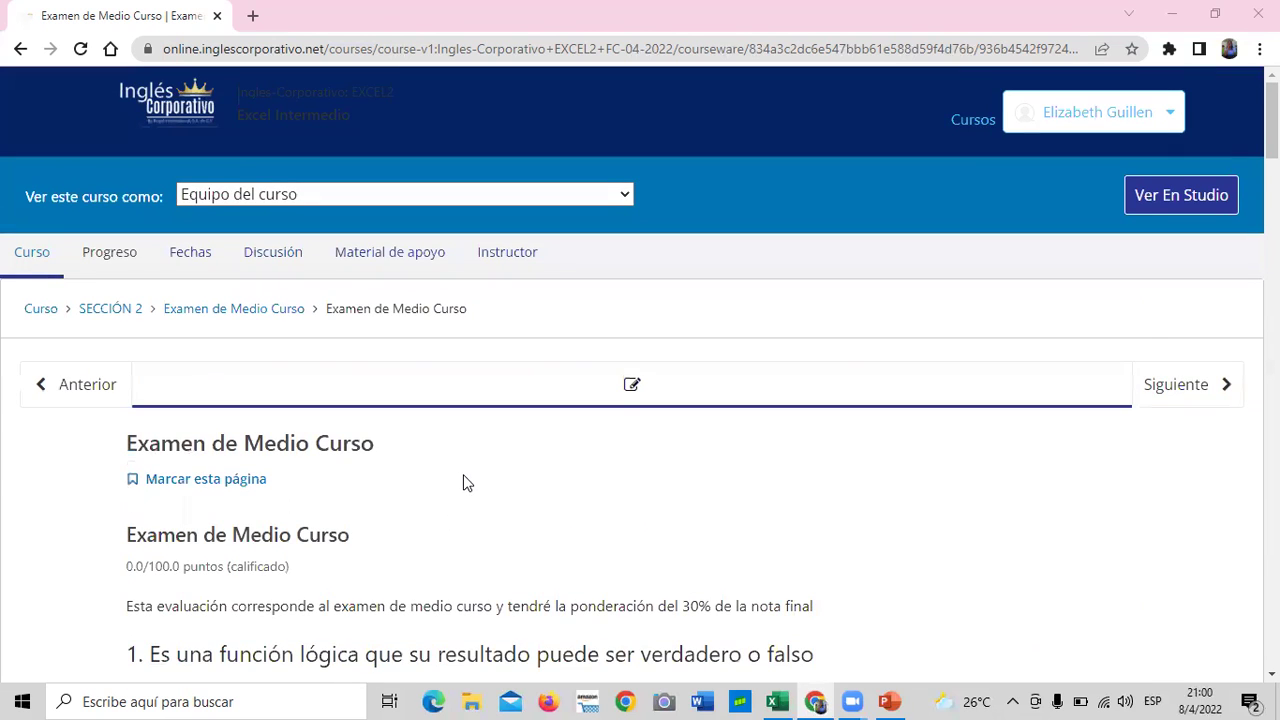
pyautogui.click(100, 258)
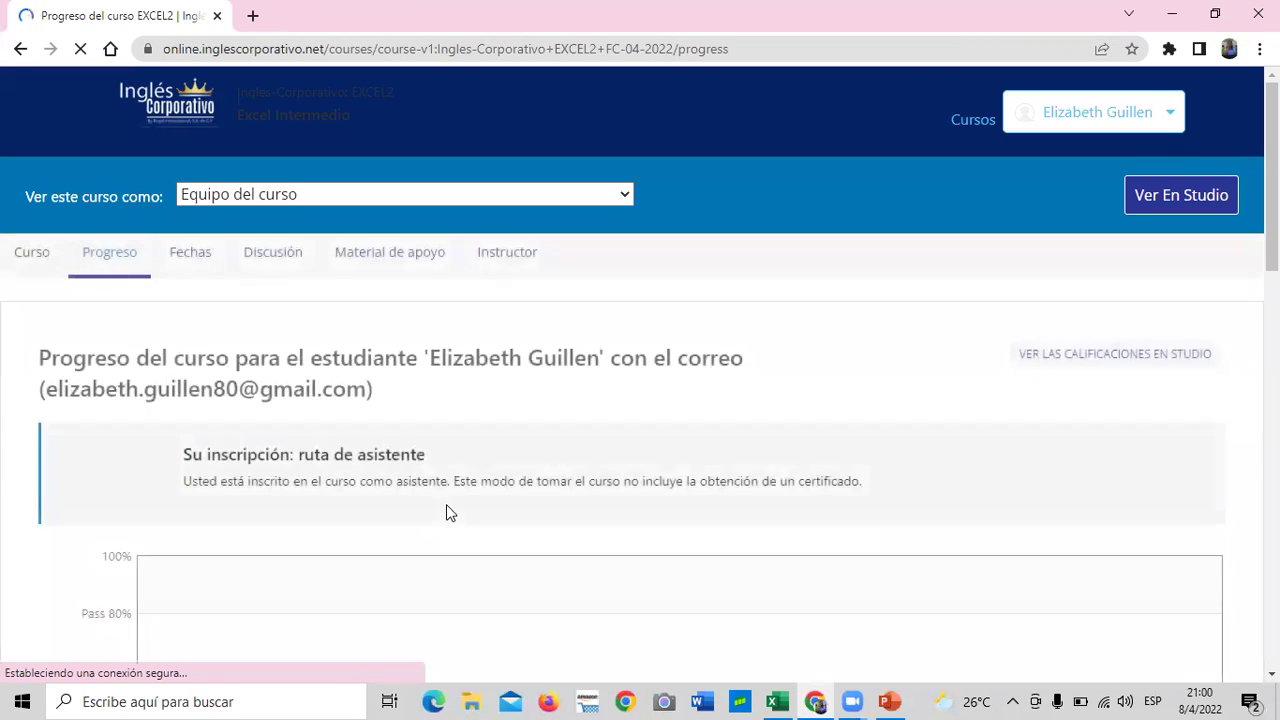
# Step: Review the grades for Secciones 1–4, all homework and exams at 0%
pyautogui.scroll(-2, 675, 540)
pyautogui.scroll(-2, 675, 535)
pyautogui.scroll(-2, 672, 535)
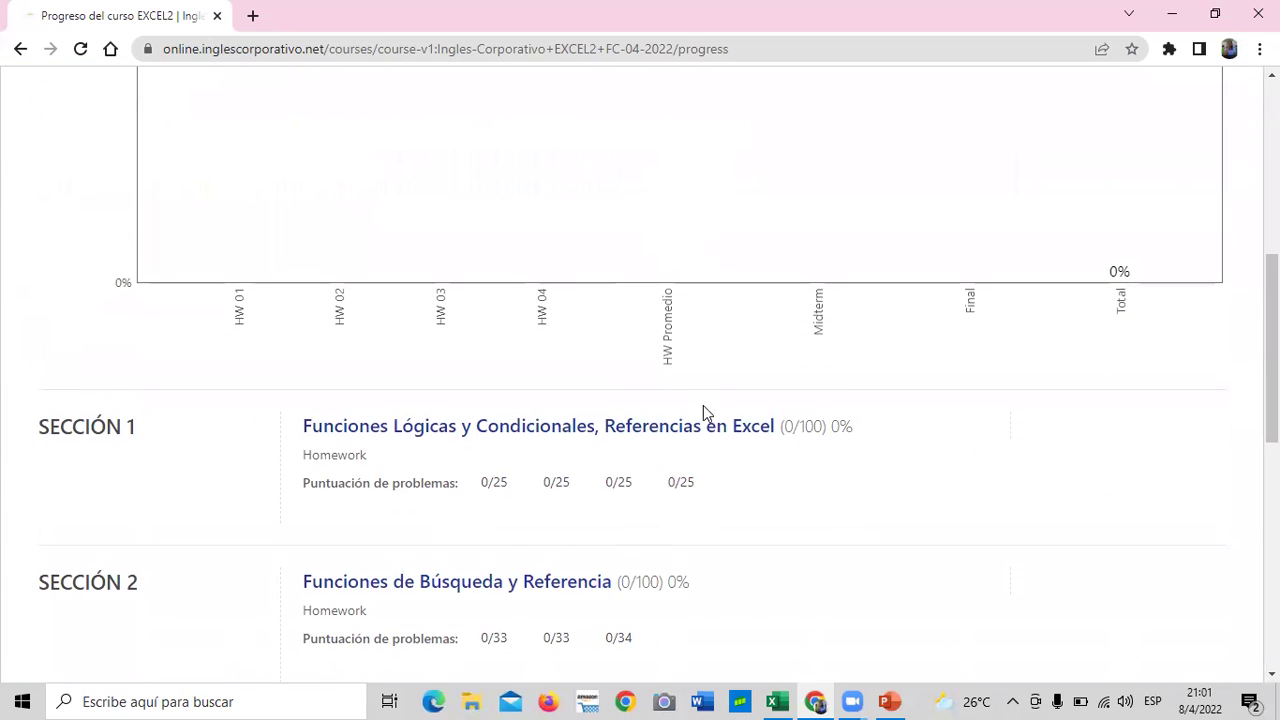
pyautogui.scroll(2, 705, 415)
pyautogui.scroll(-3, 712, 504)
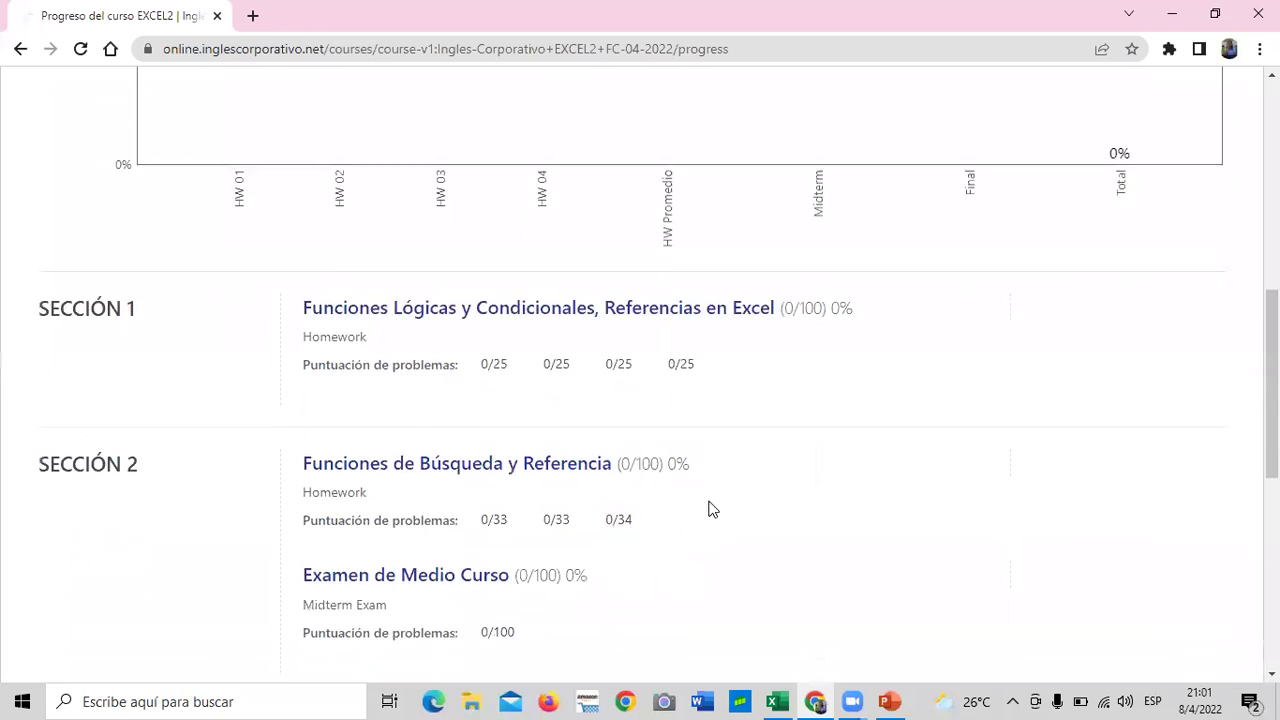
pyautogui.scroll(-2, 709, 509)
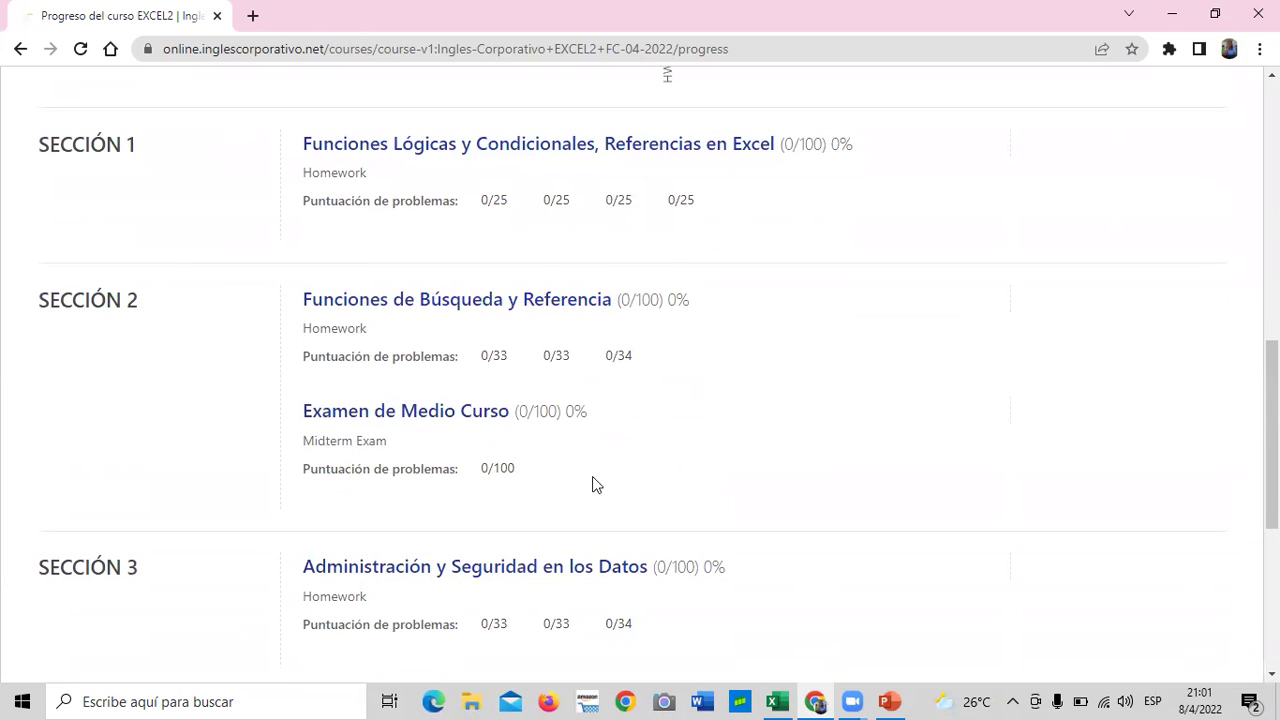
pyautogui.scroll(-2, 618, 490)
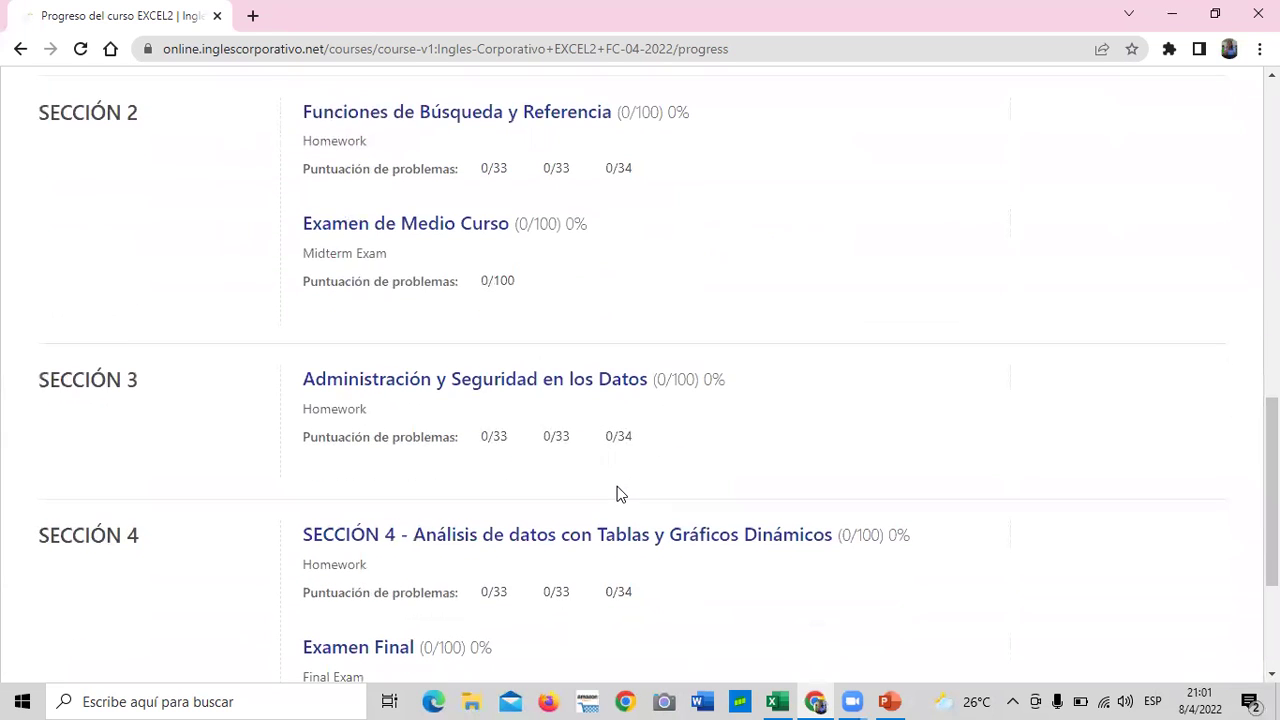
pyautogui.scroll(-1, 610, 494)
pyautogui.scroll(5, 606, 500)
pyautogui.scroll(2, 600, 506)
pyautogui.scroll(3, 597, 508)
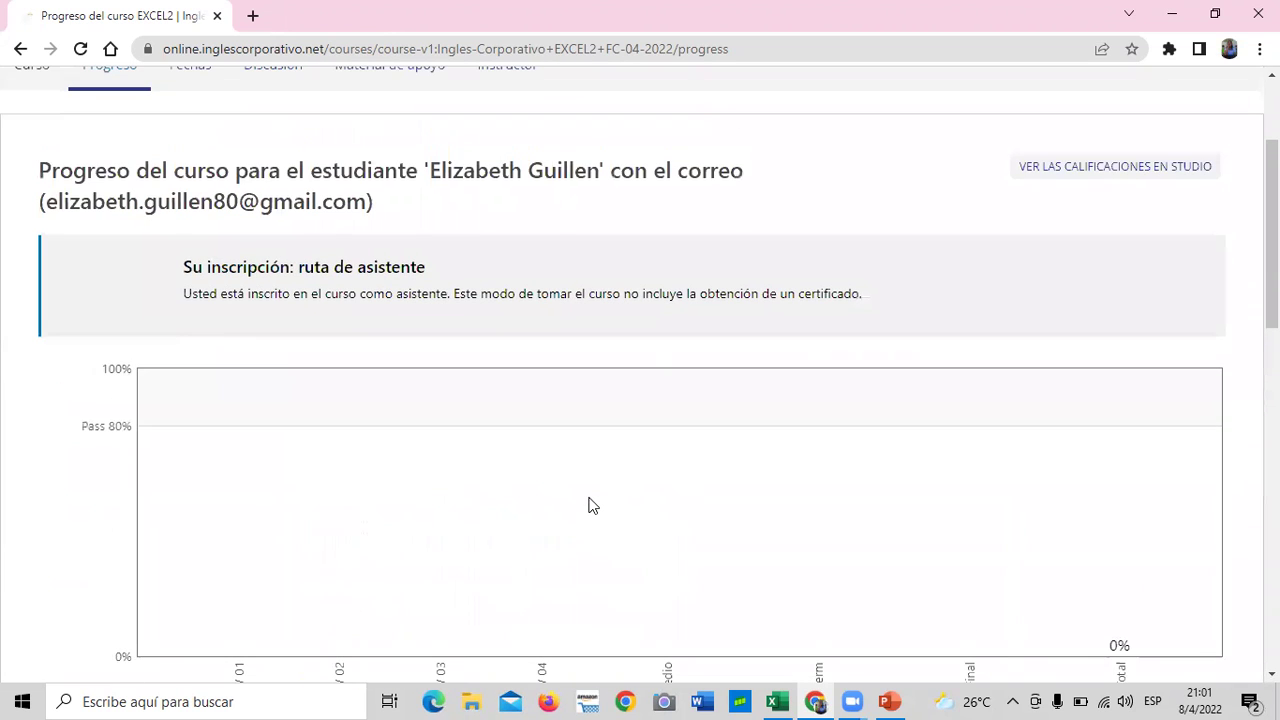